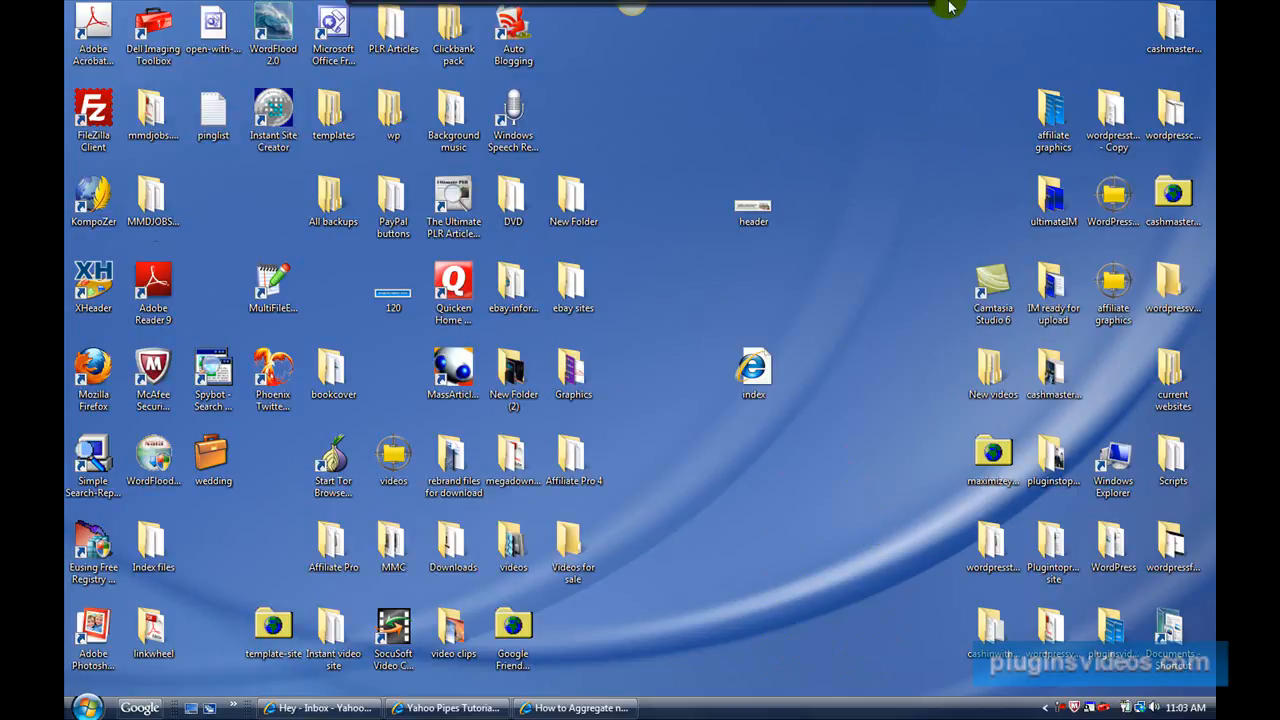
# Open a new Internet Explorer window and load pluginstoprofits.com.
pyautogui.moveTo(942, 6)
pyautogui.click(907, 28)
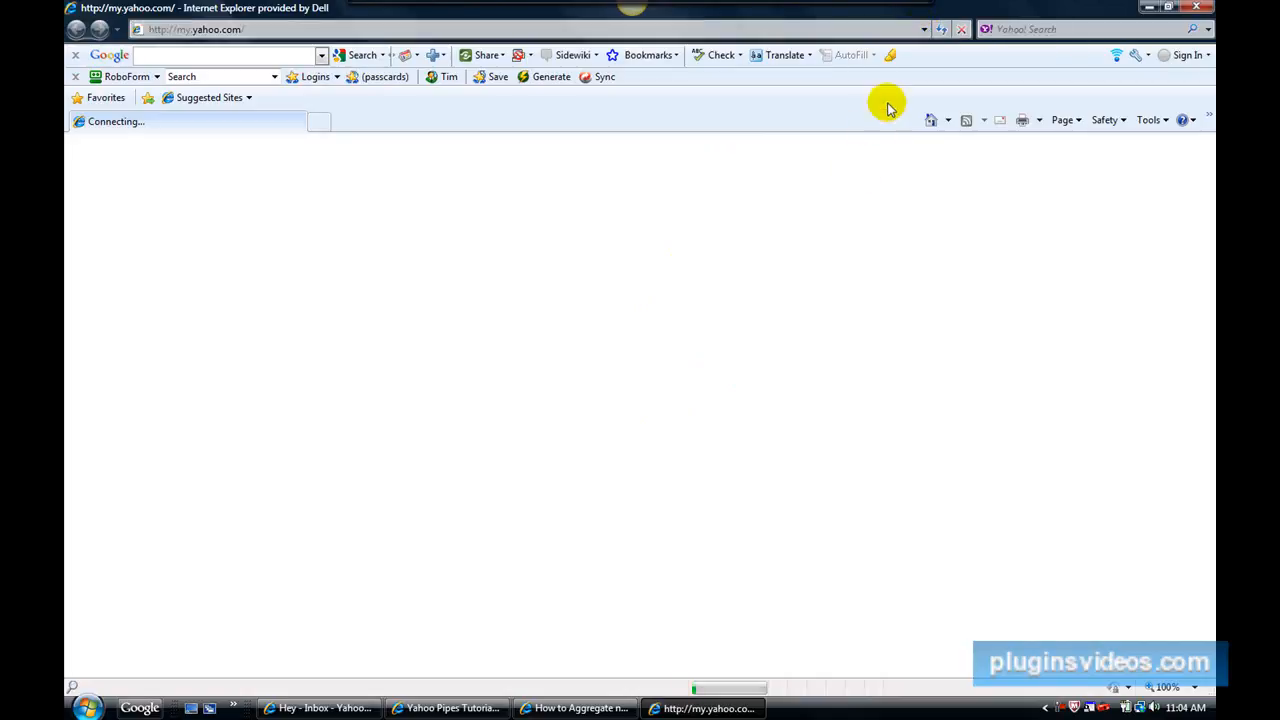
pyautogui.click(924, 30)
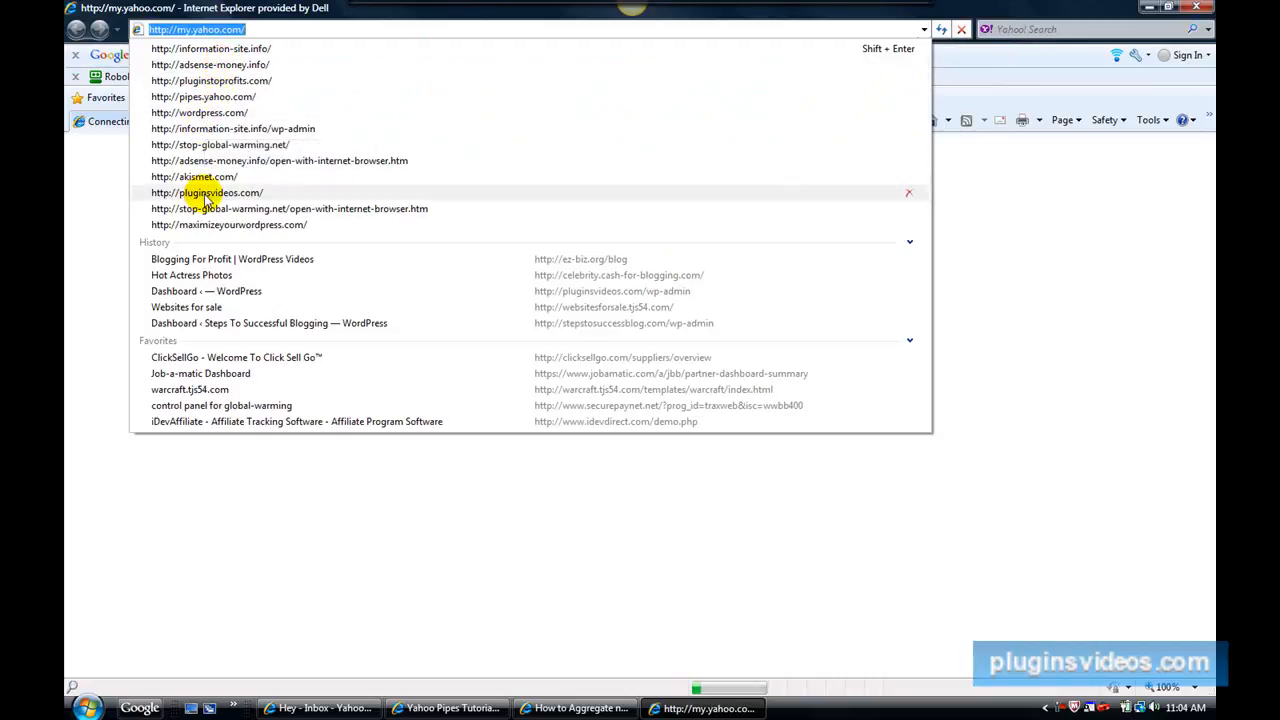
pyautogui.click(188, 80)
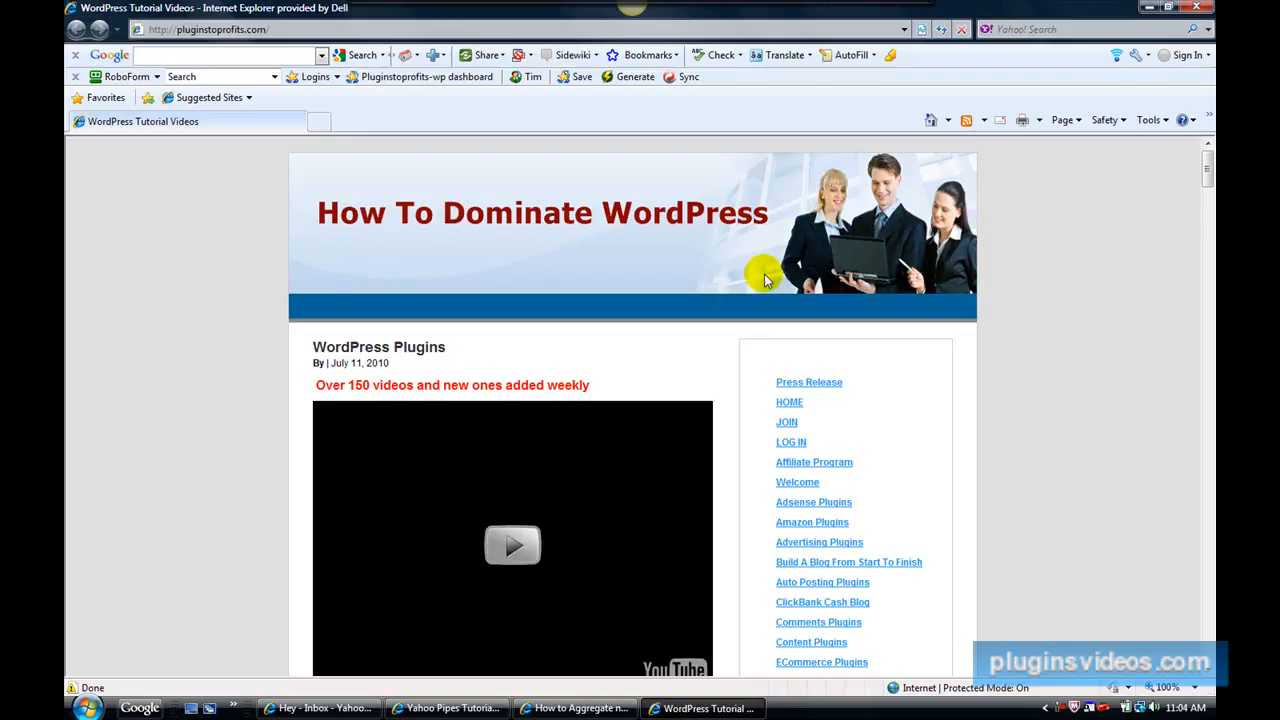
# Look over the homepage video and the sidebar list of WordPress plugin categories, and open the JOIN page.
pyautogui.scroll(-1, 1050, 410)
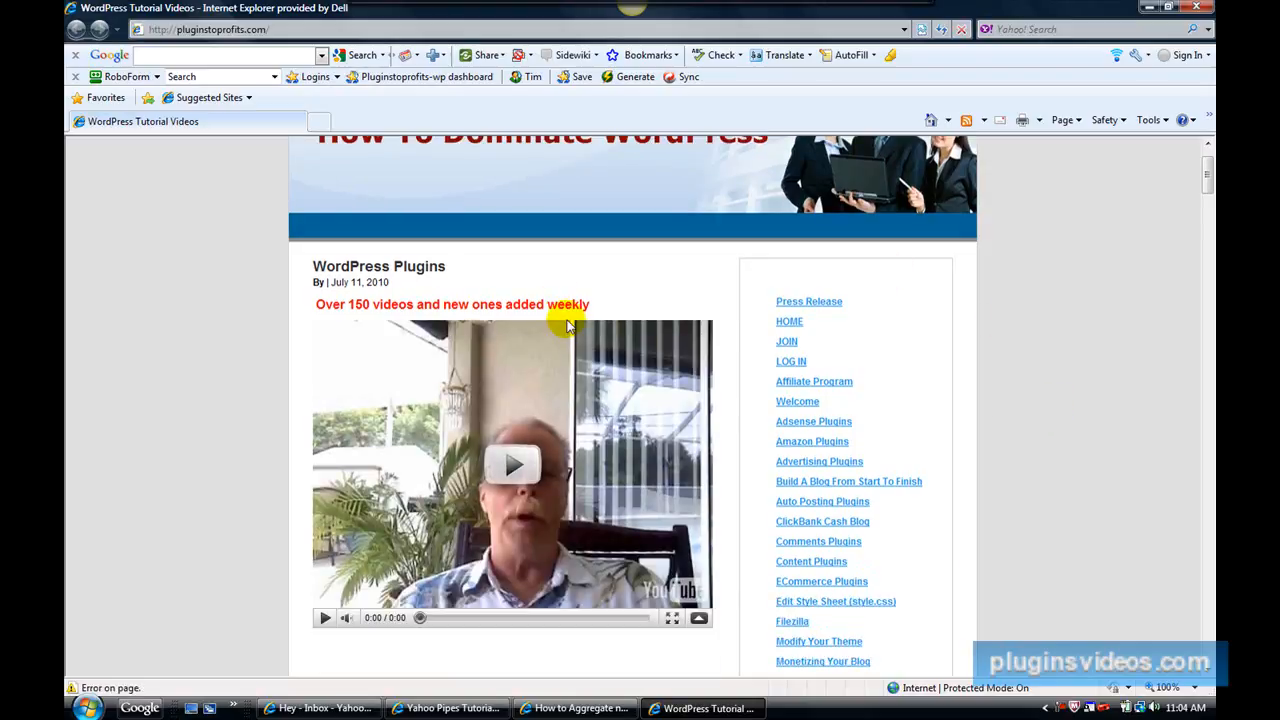
pyautogui.scroll(-1, 906, 337)
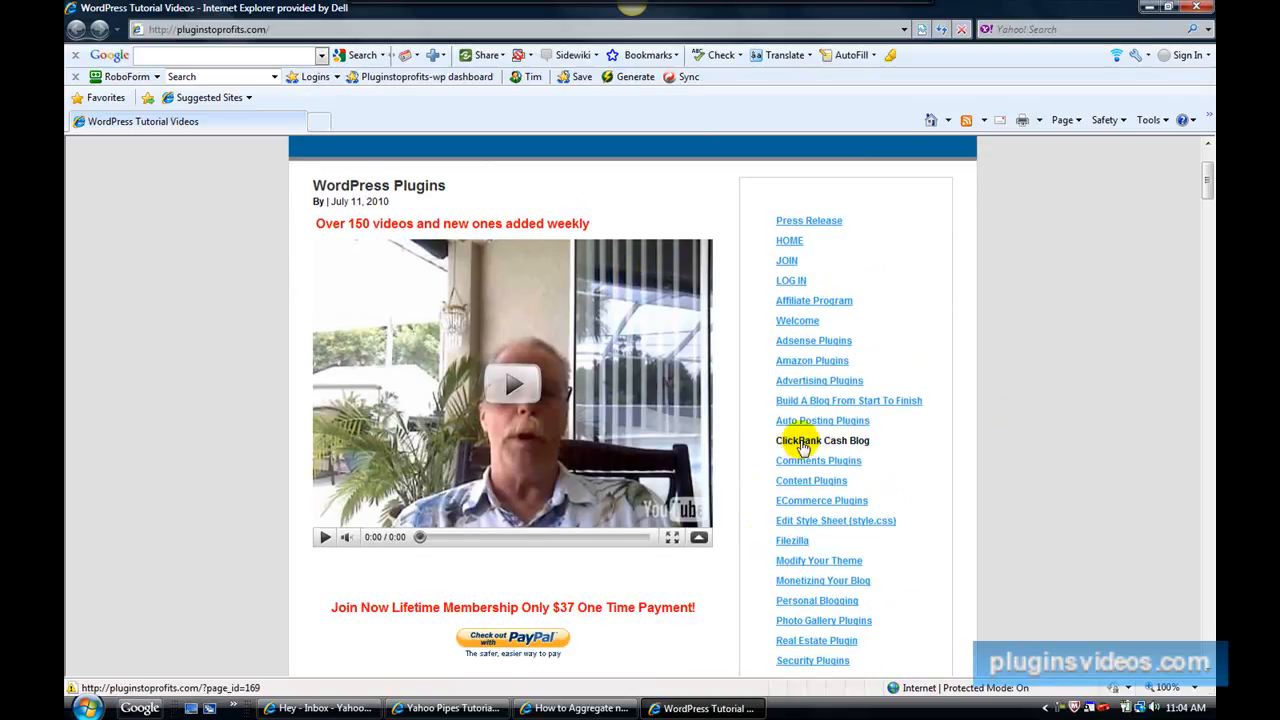
pyautogui.scroll(-2, 805, 582)
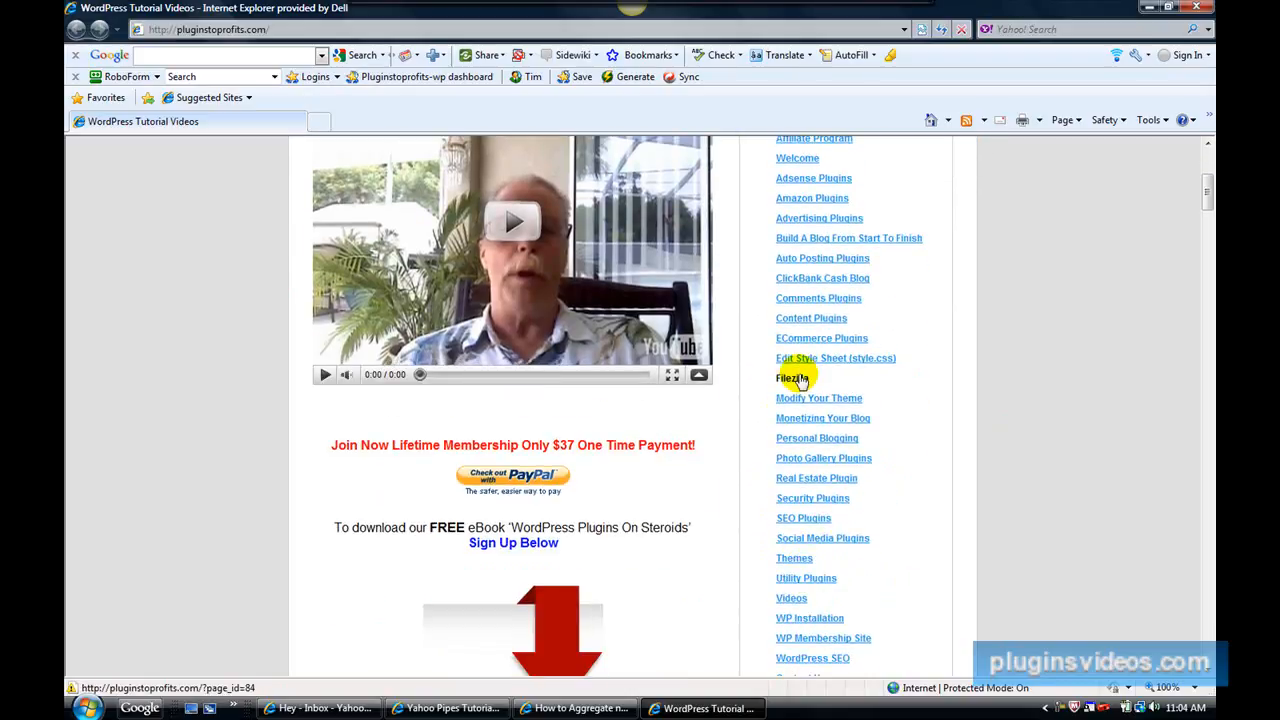
pyautogui.scroll(-1, 791, 371)
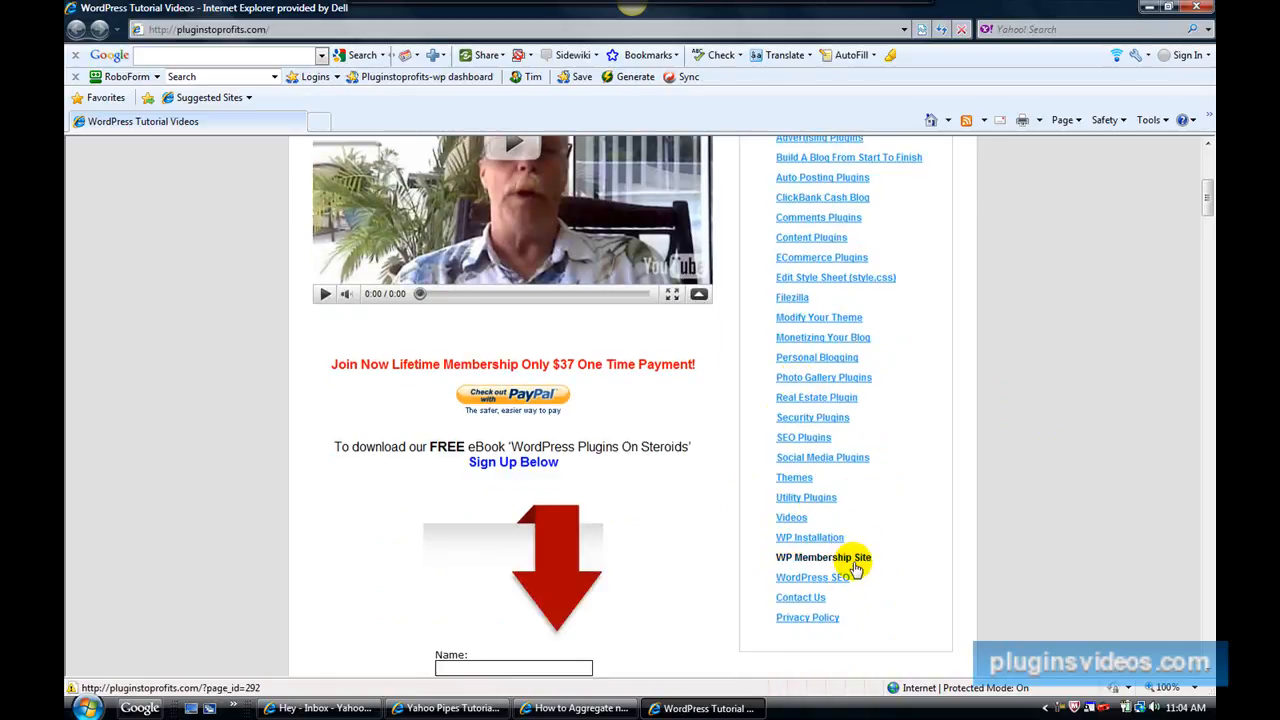
pyautogui.scroll(1, 860, 576)
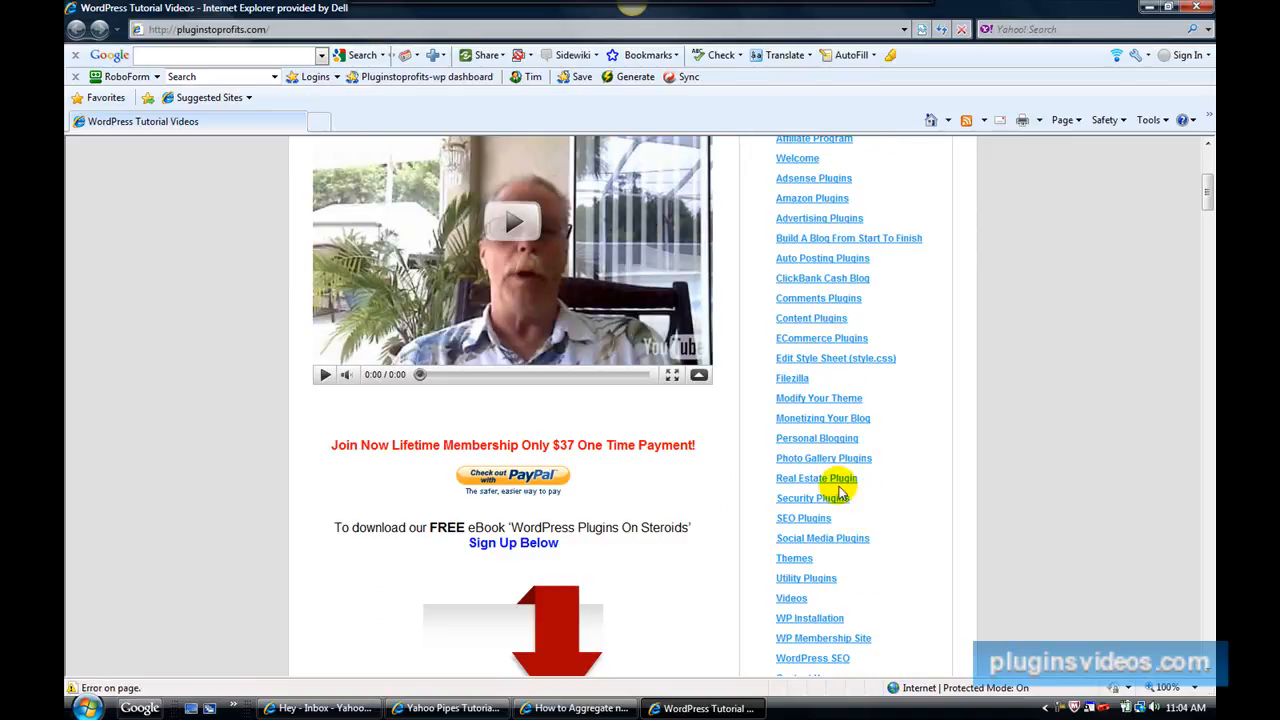
pyautogui.scroll(1, 838, 490)
pyautogui.scroll(1, 818, 383)
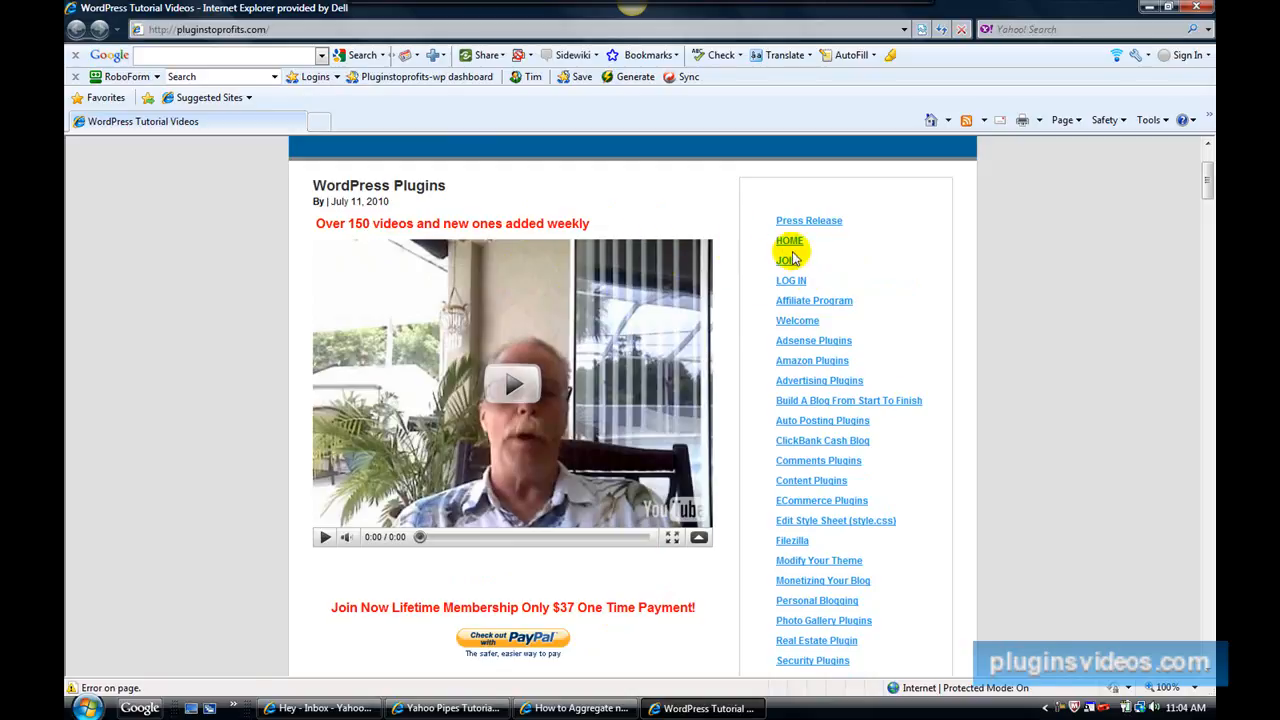
pyautogui.scroll(-3, 843, 438)
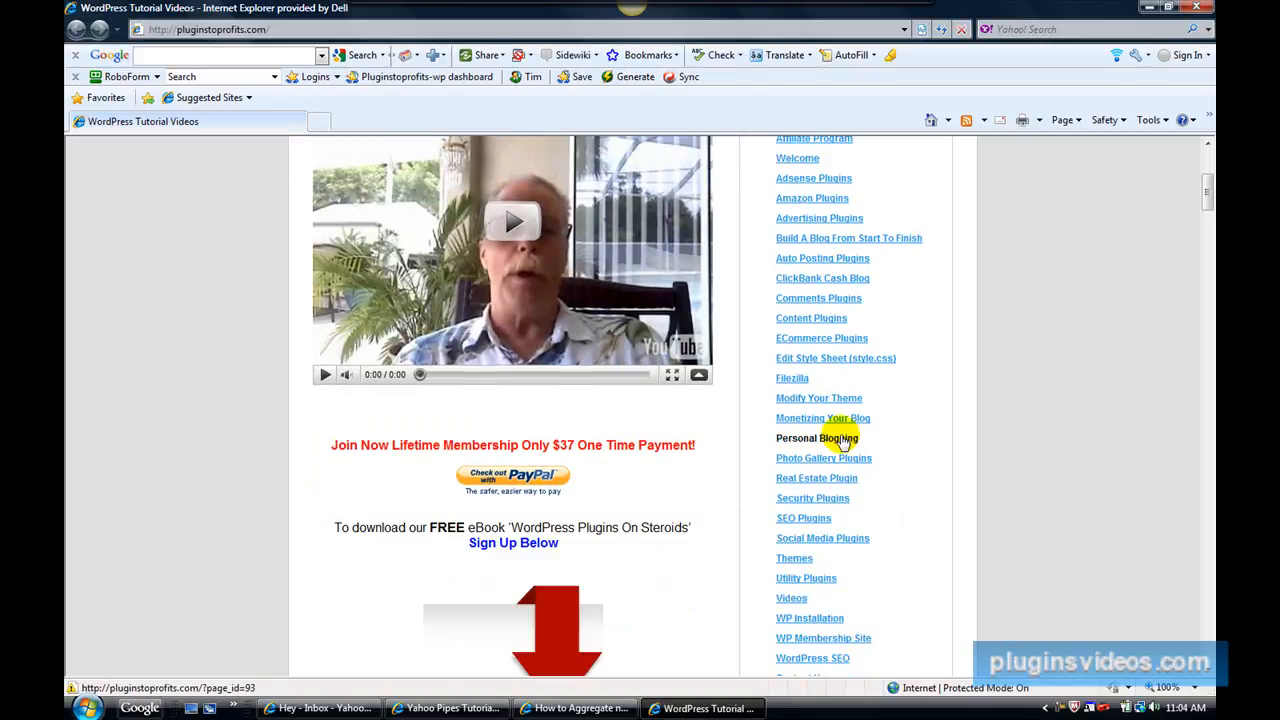
pyautogui.scroll(3, 845, 450)
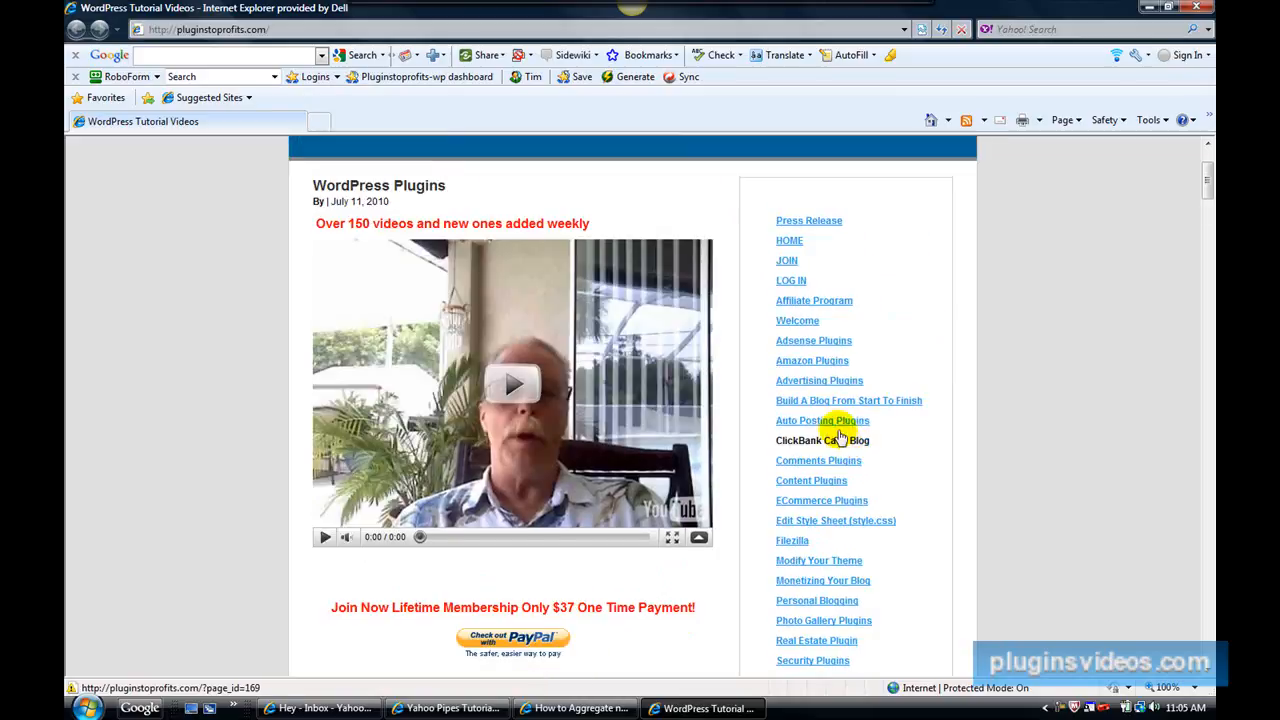
pyautogui.click(787, 262)
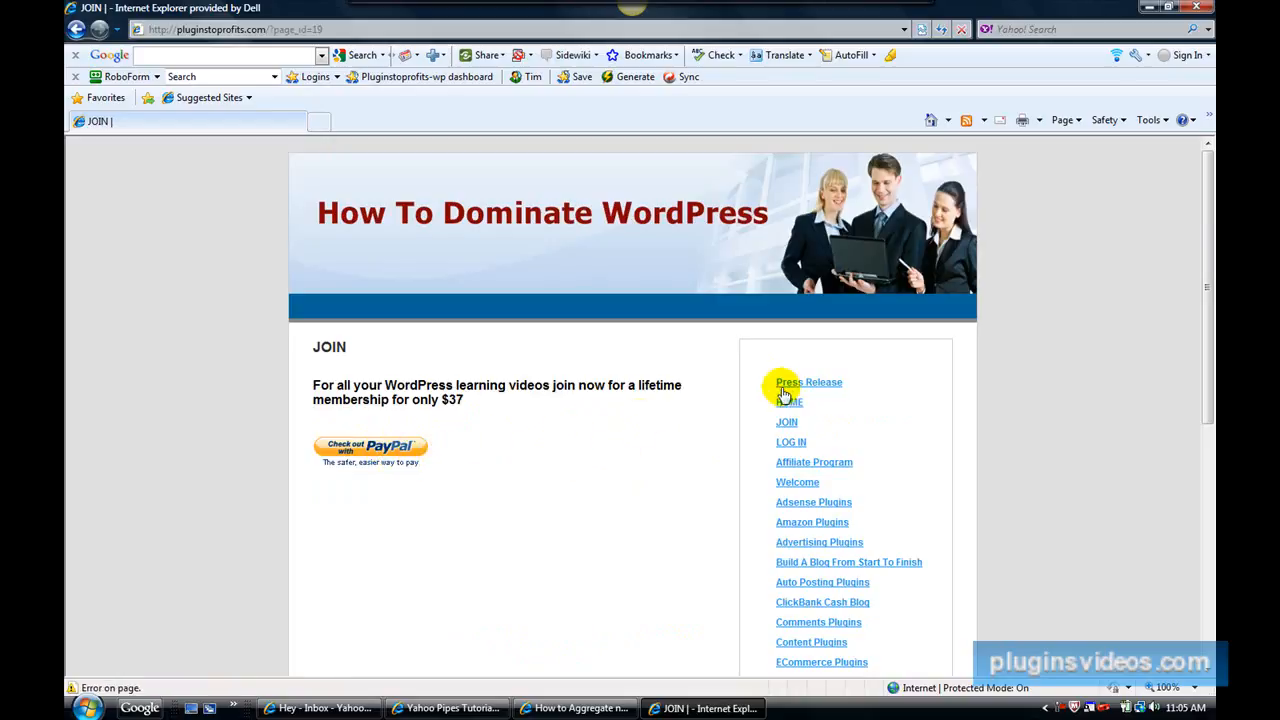
# Load information-site.info in the current window and open the same site in a second browser window.
pyautogui.click(903, 30)
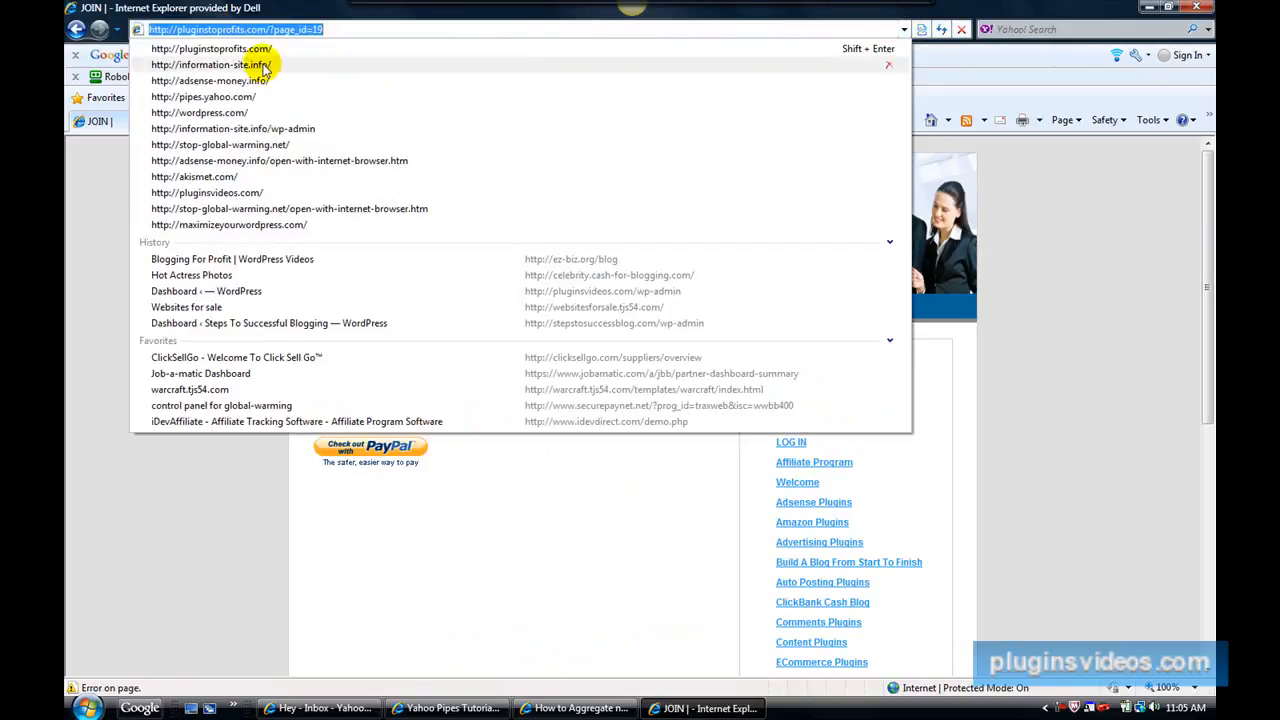
pyautogui.click(258, 66)
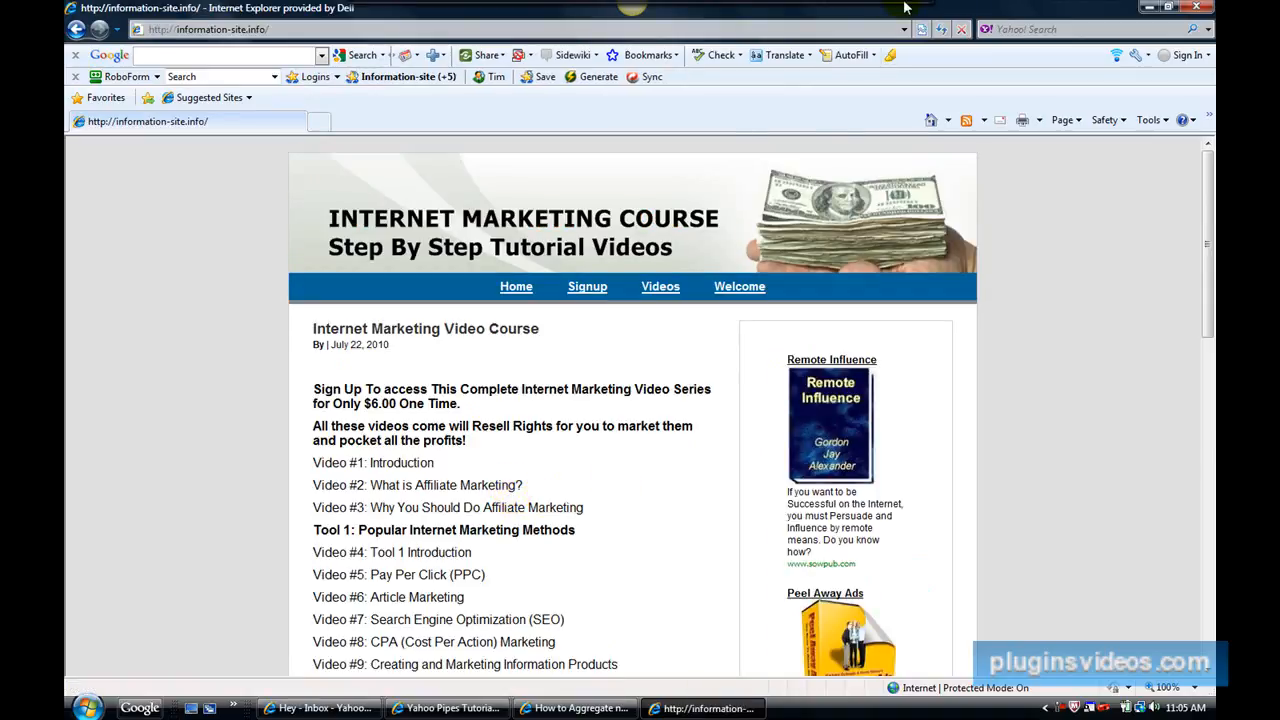
pyautogui.click(910, 14)
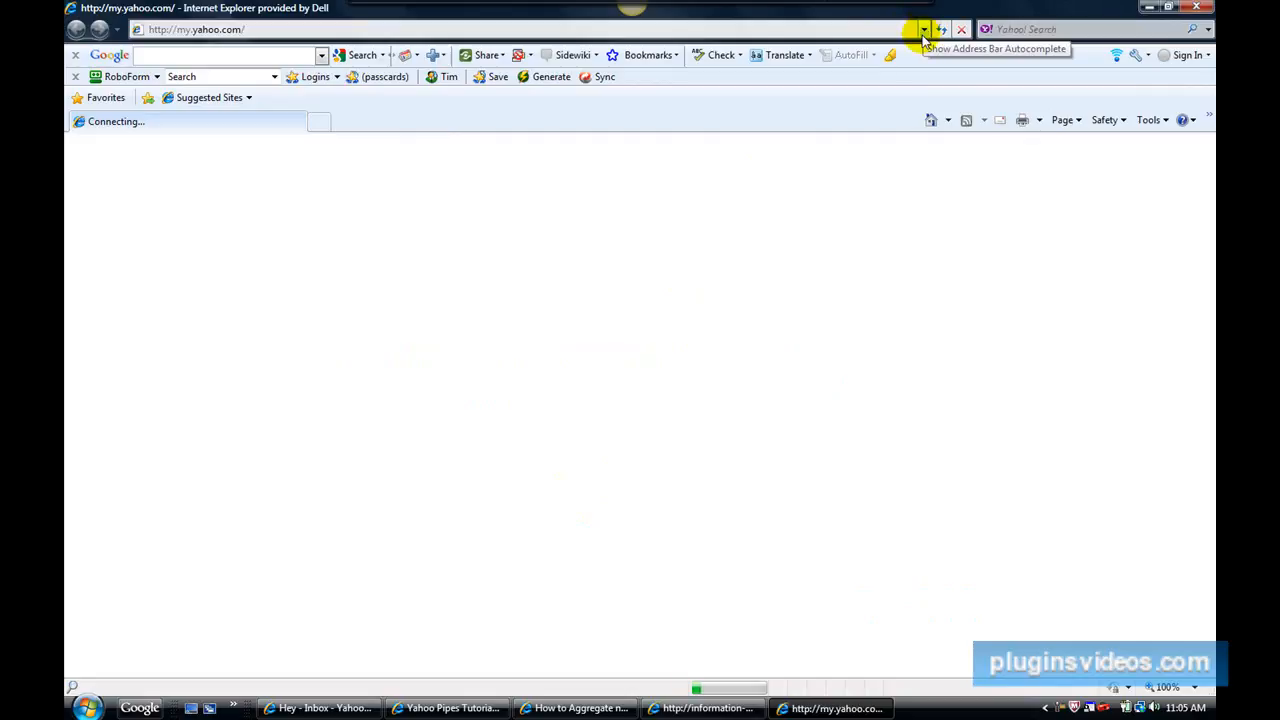
pyautogui.click(925, 30)
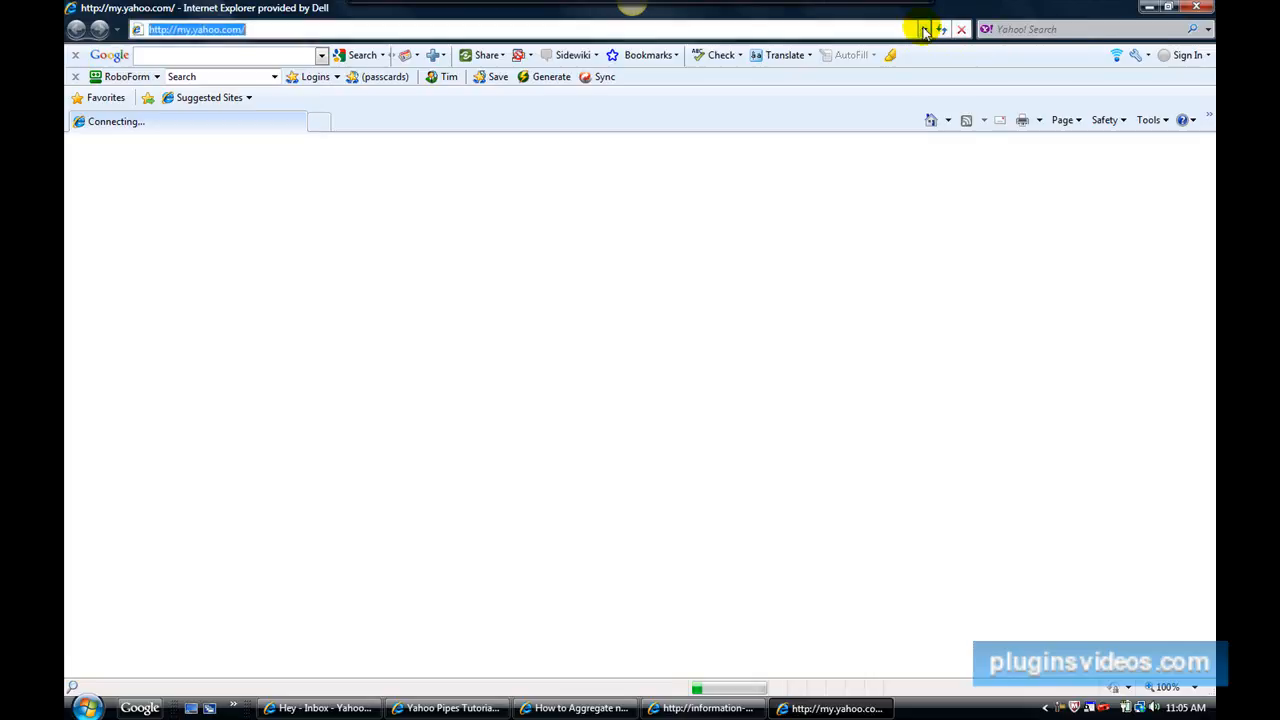
pyautogui.click(257, 46)
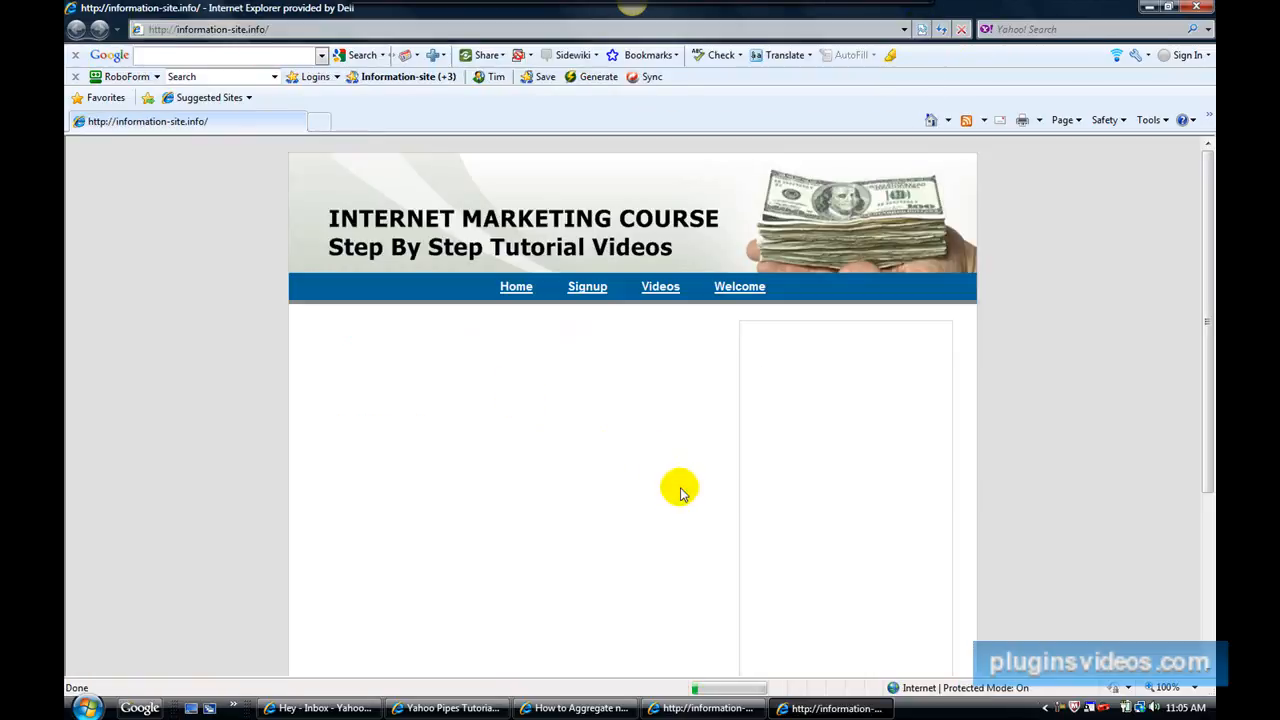
# Read through the Internet Marketing Video Course offer and its full list of videos, from the introduction to the conclusion.
pyautogui.scroll(-1, 646, 483)
pyautogui.scroll(1, 646, 483)
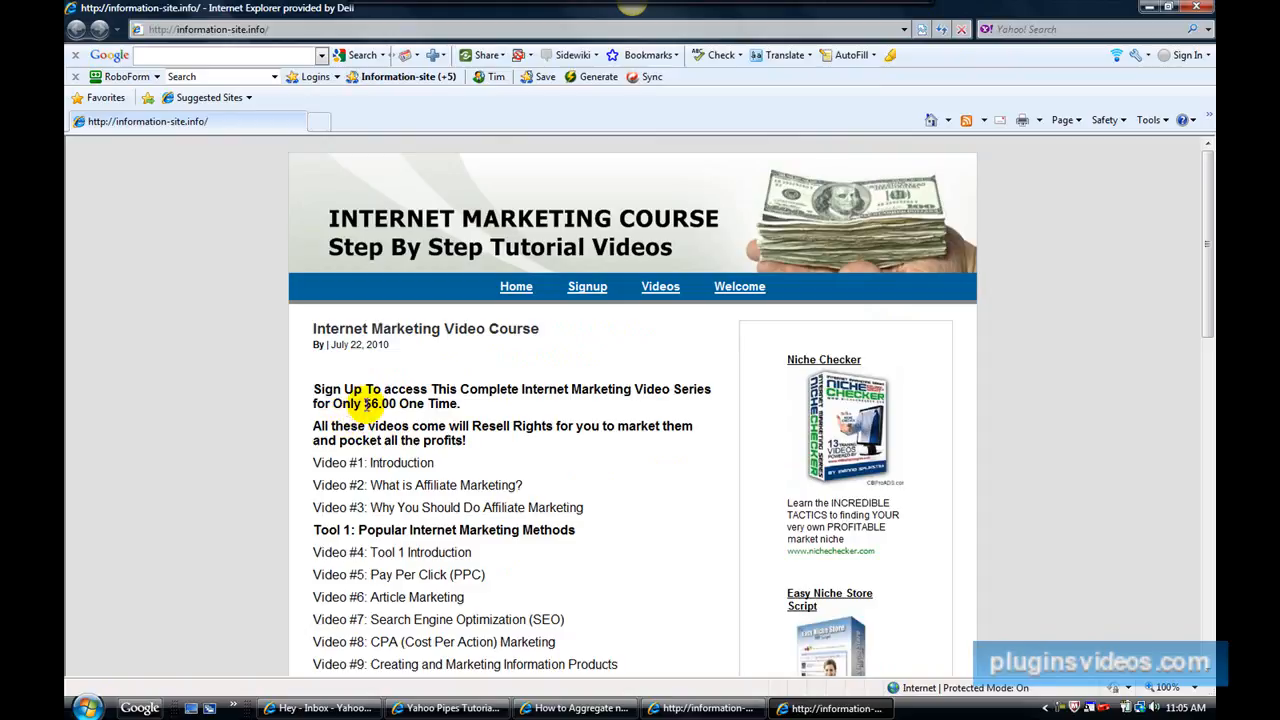
pyautogui.scroll(-1, 598, 500)
pyautogui.scroll(-4, 598, 500)
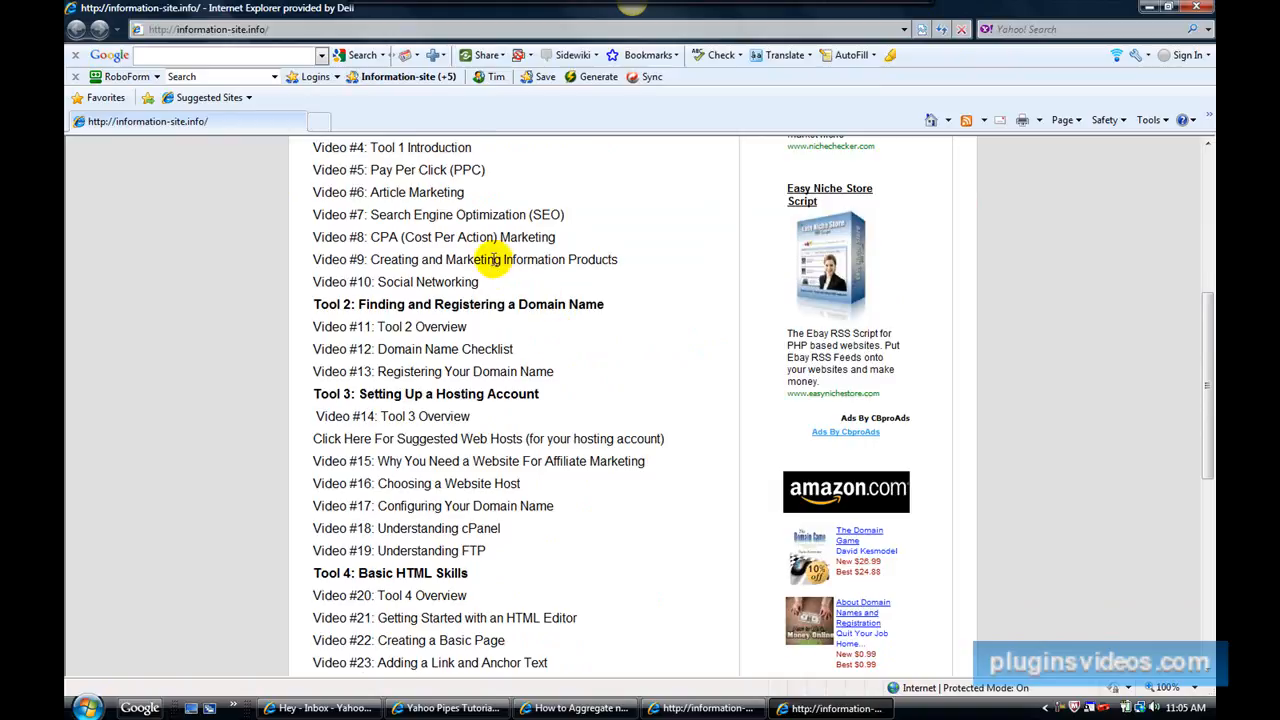
pyautogui.scroll(-5, 495, 260)
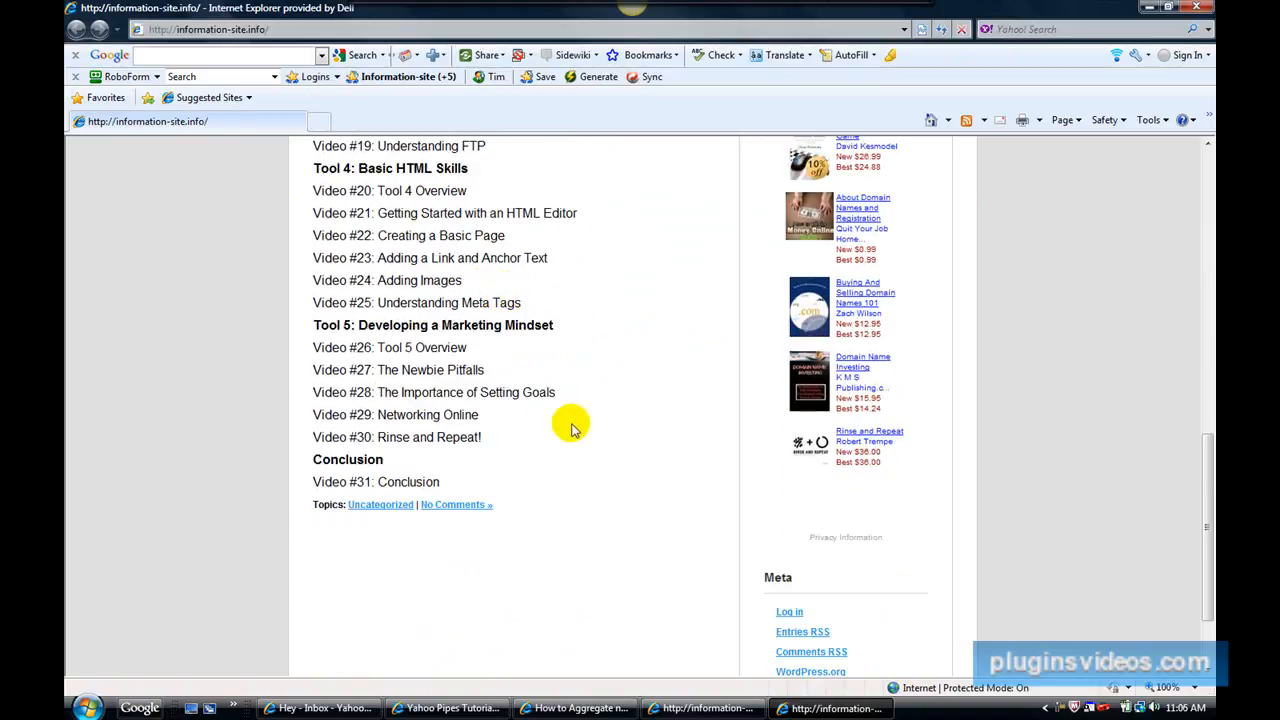
pyautogui.scroll(5, 572, 428)
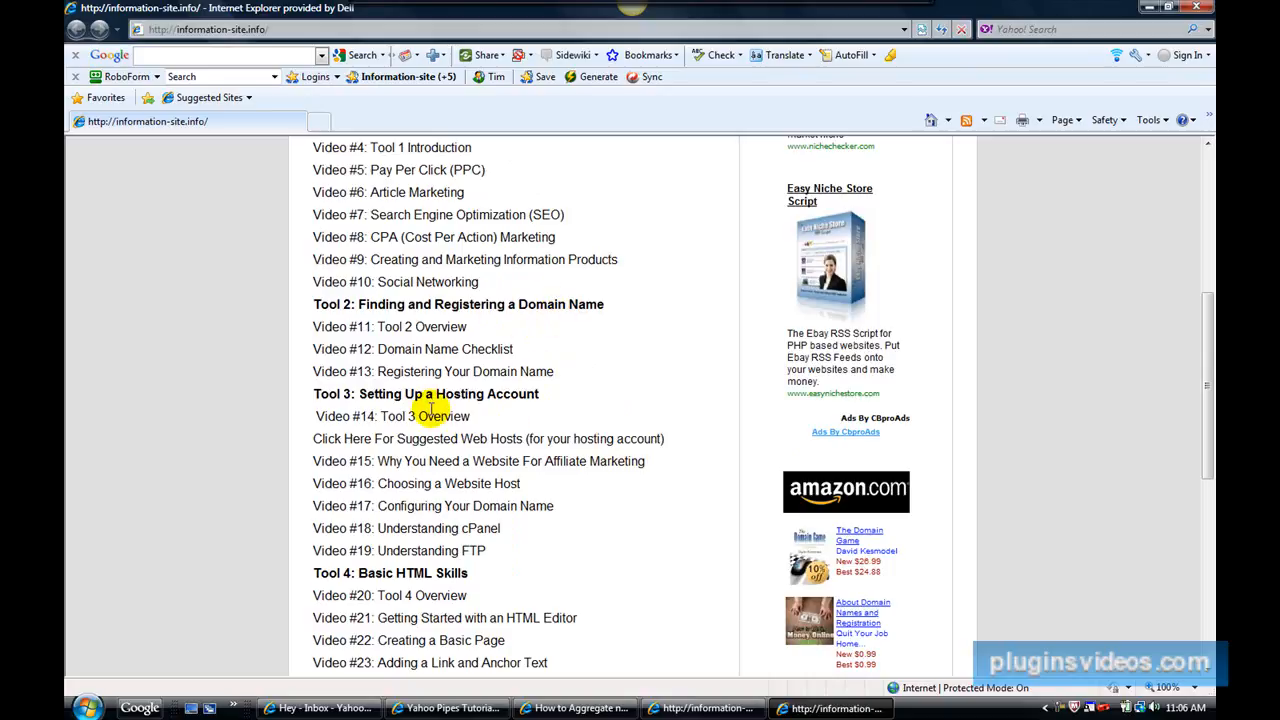
pyautogui.scroll(-2, 432, 410)
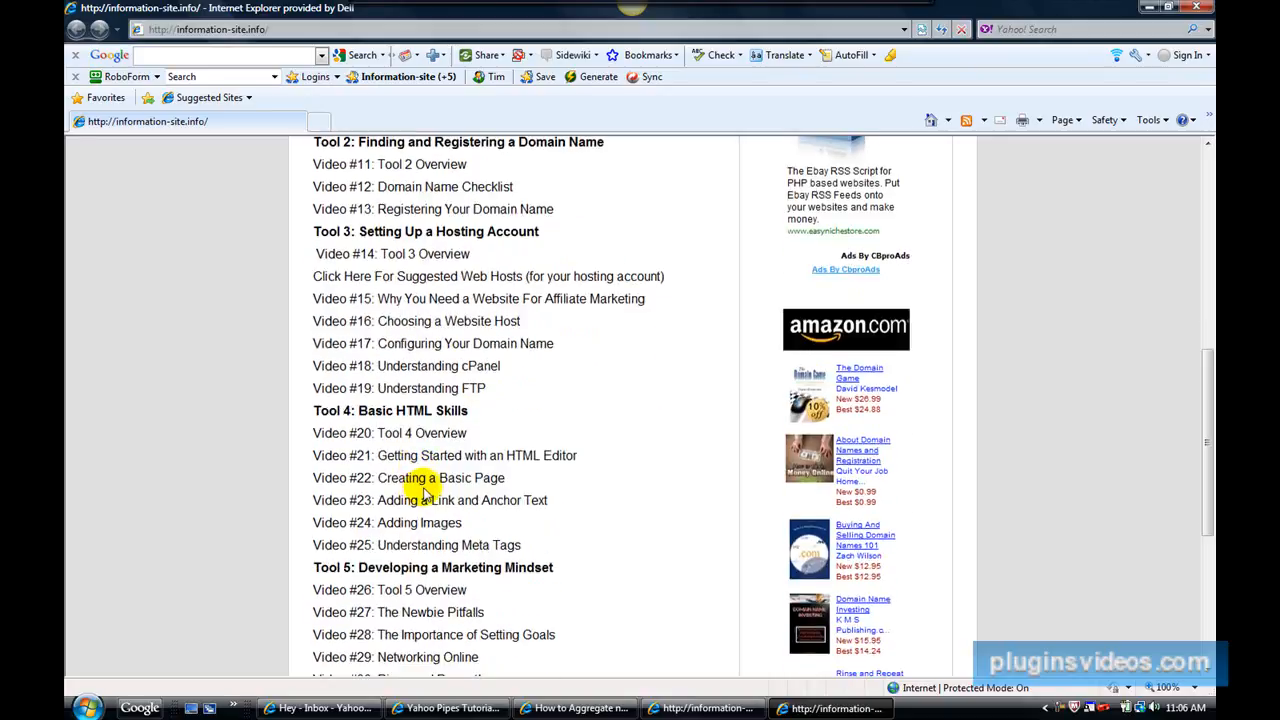
pyautogui.scroll(-2, 460, 555)
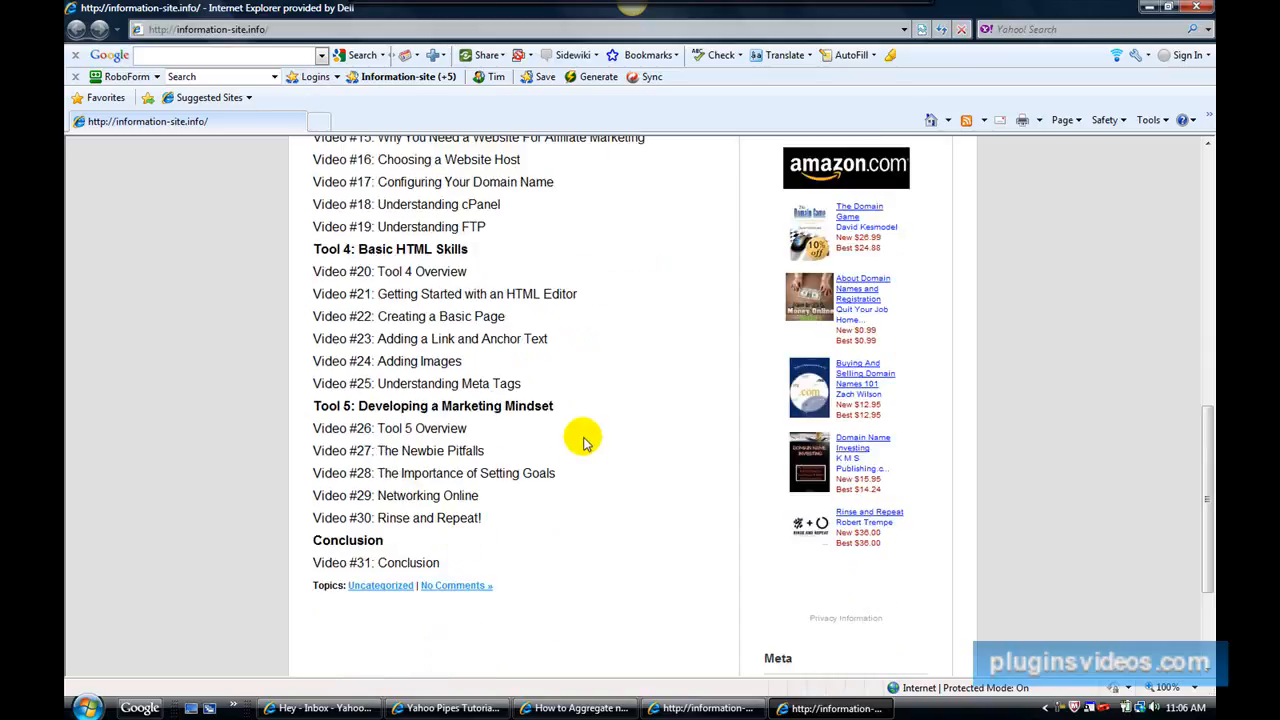
pyautogui.scroll(9, 585, 443)
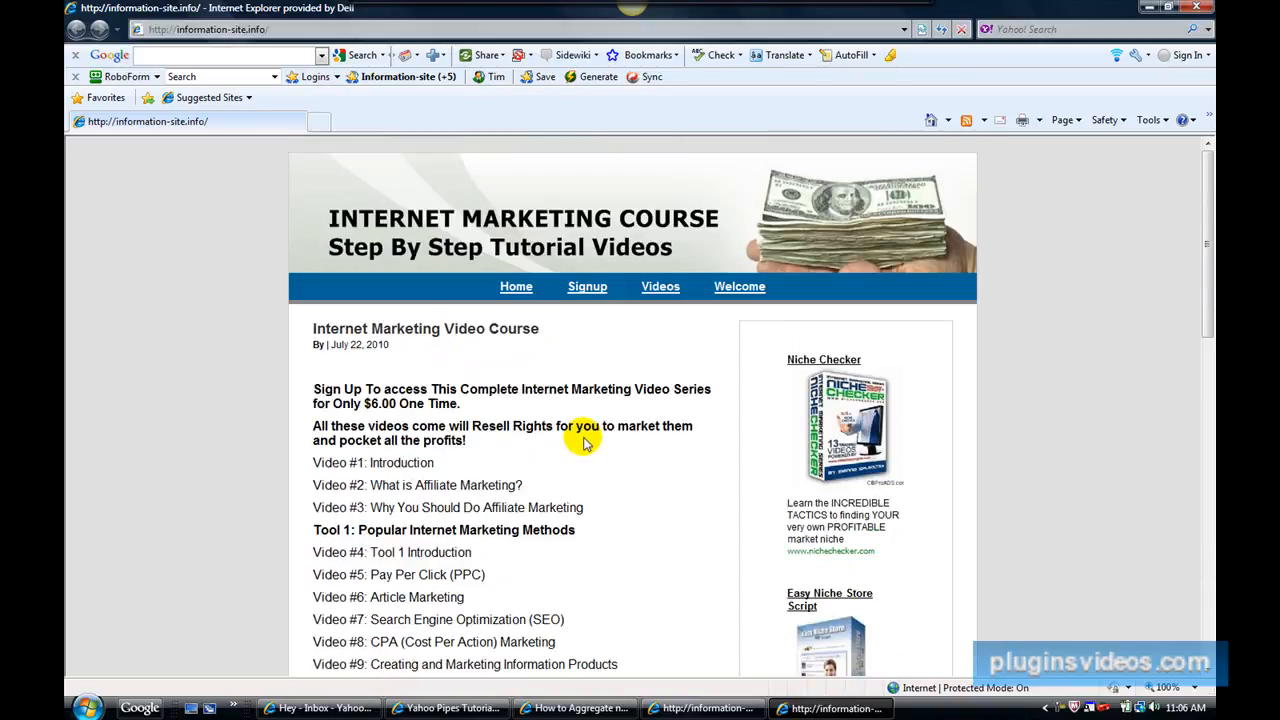
# Try the site's Signup, Videos and Welcome links and look over the signup page with its sidebar ads.
pyautogui.click(590, 289)
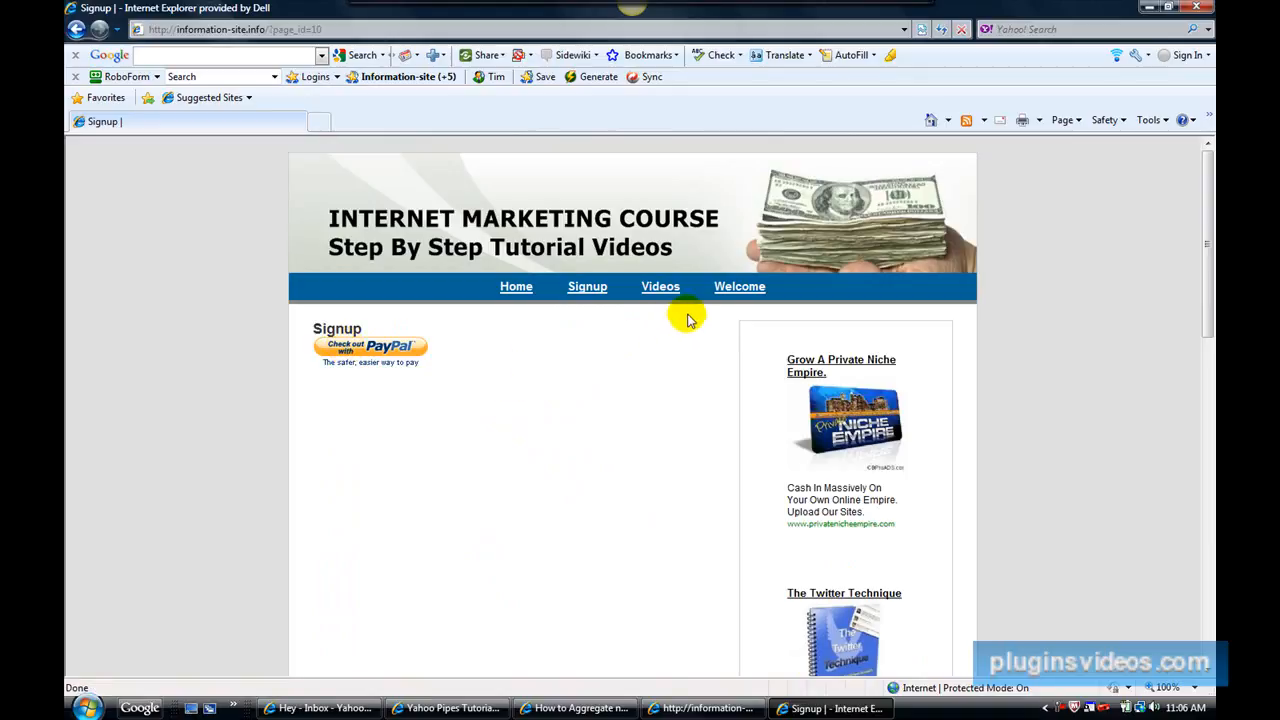
pyautogui.click(661, 289)
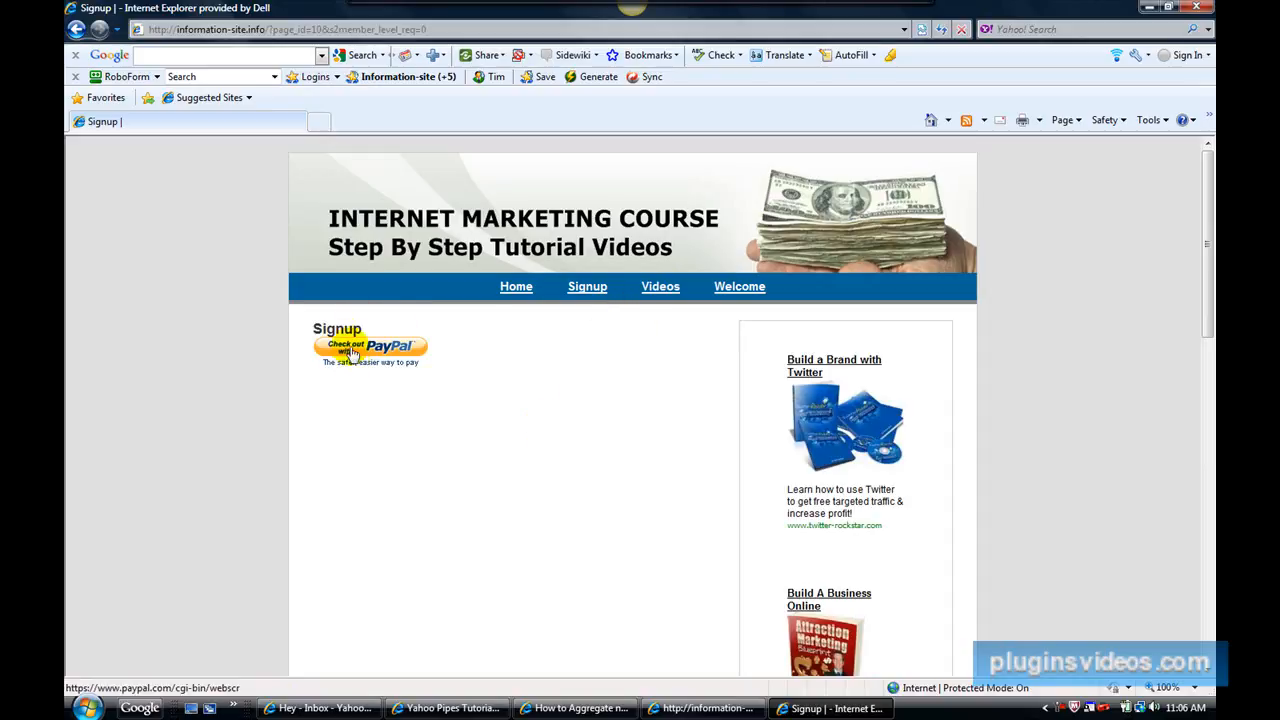
pyautogui.scroll(-4, 787, 485)
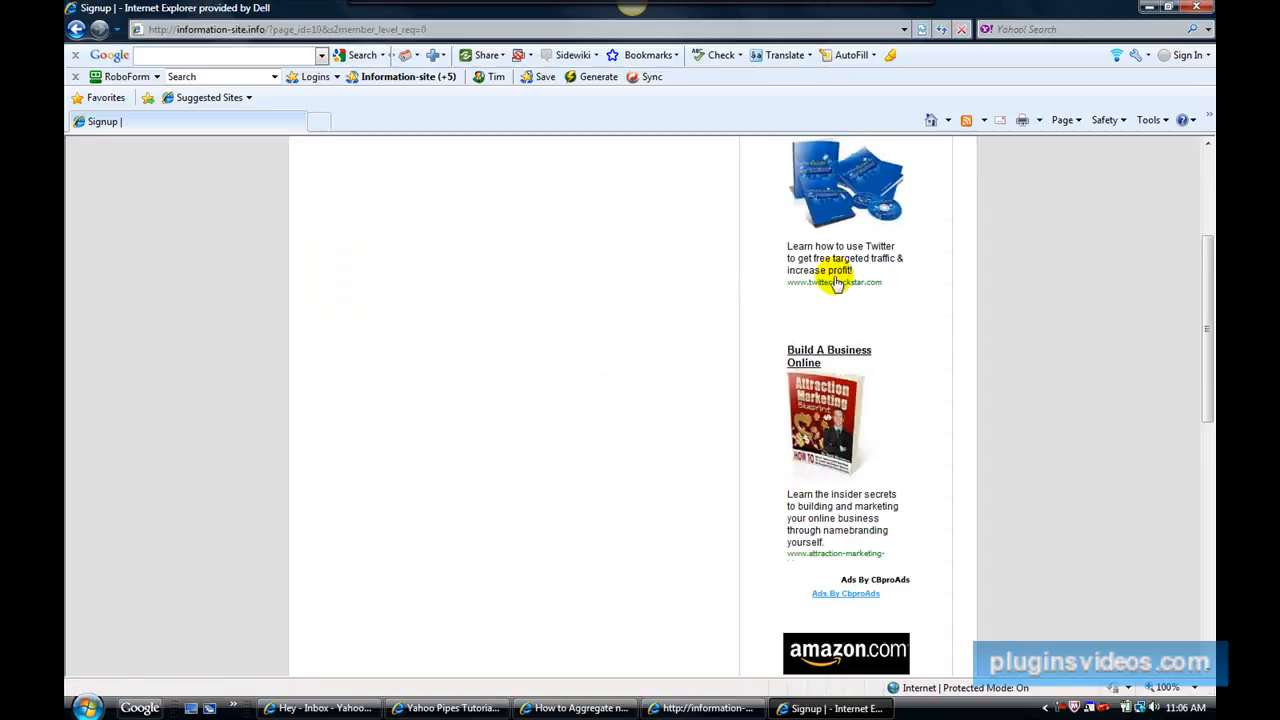
pyautogui.scroll(-5, 849, 486)
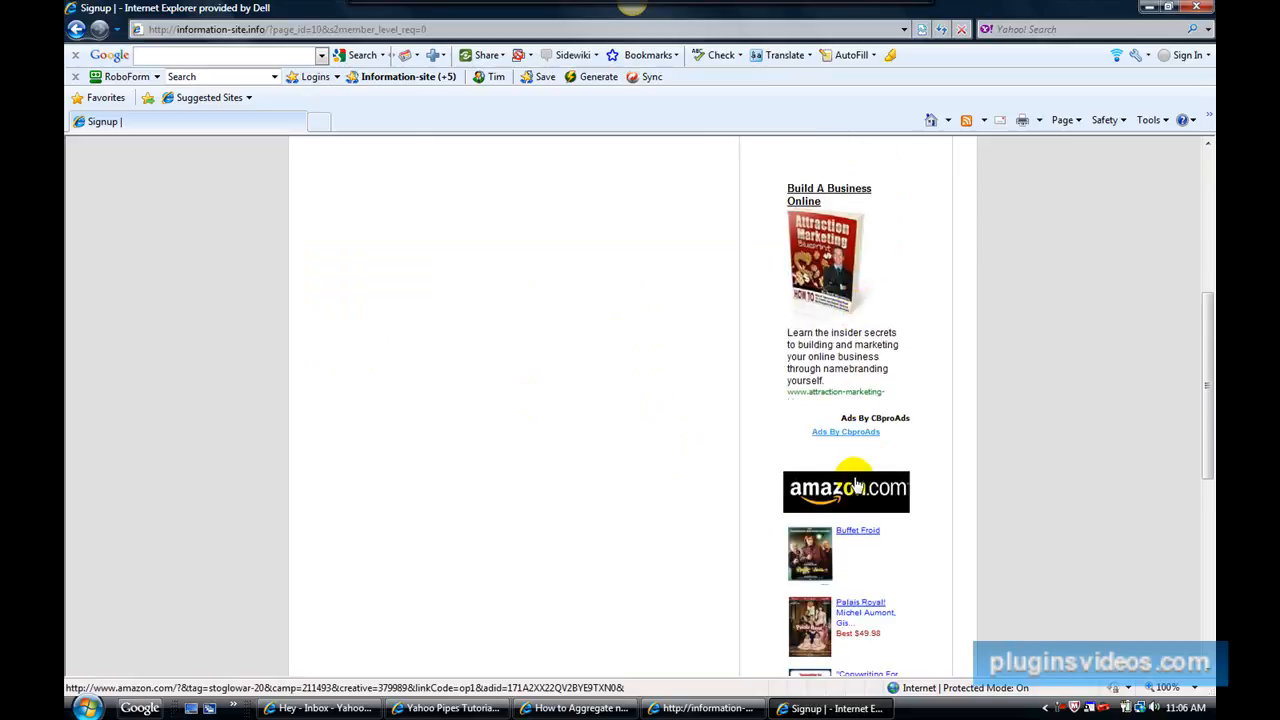
pyautogui.scroll(9, 852, 502)
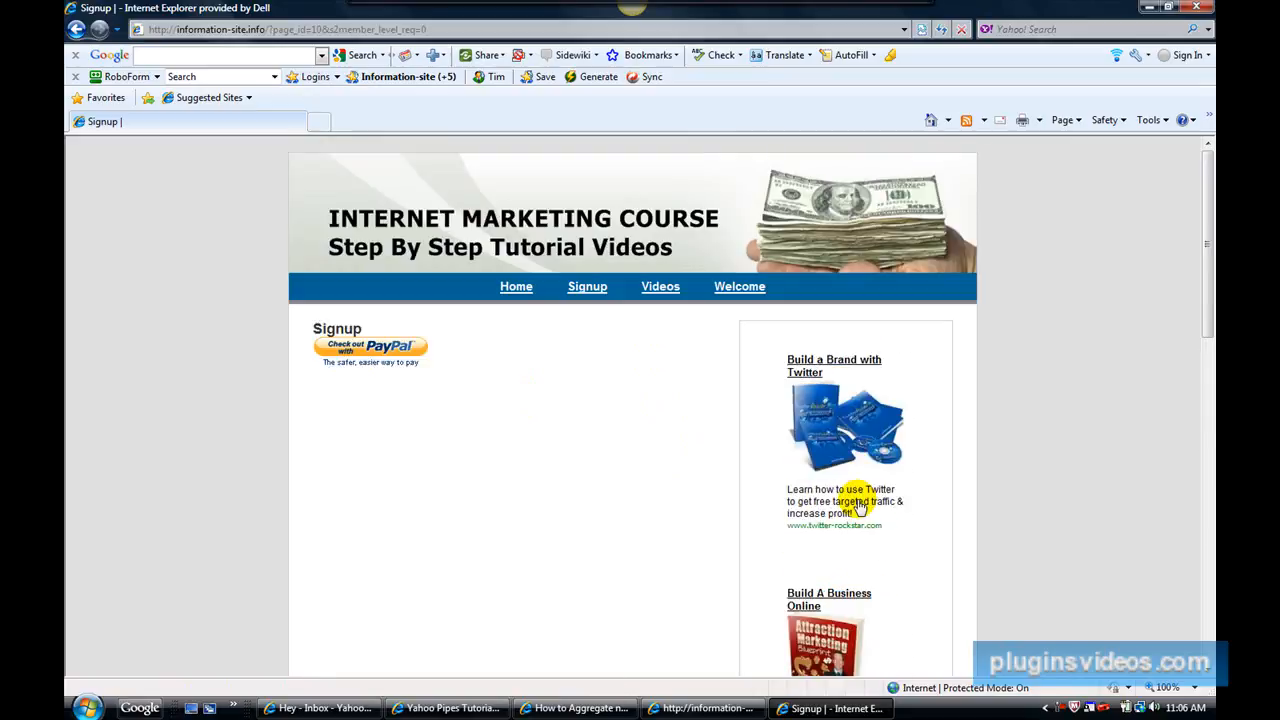
pyautogui.click(736, 290)
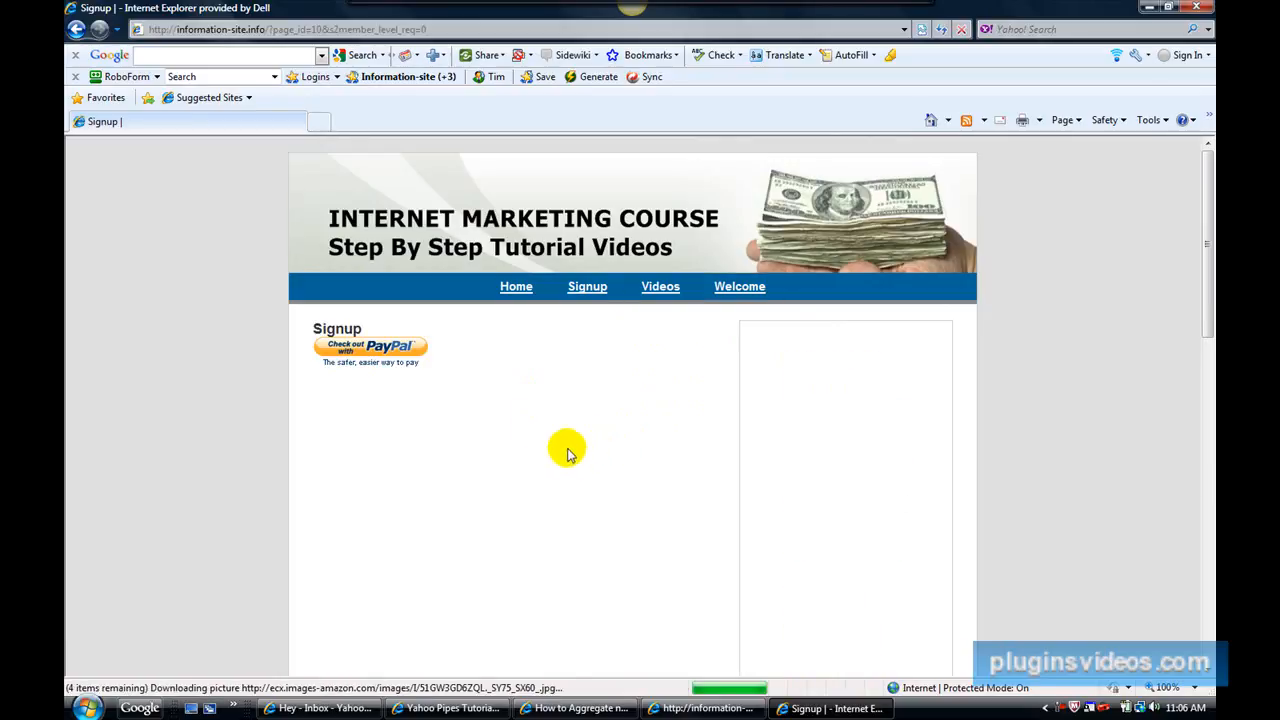
# Return to the site's Home page and review the course video list there and in the other information-site.info window.
pyautogui.click(520, 288)
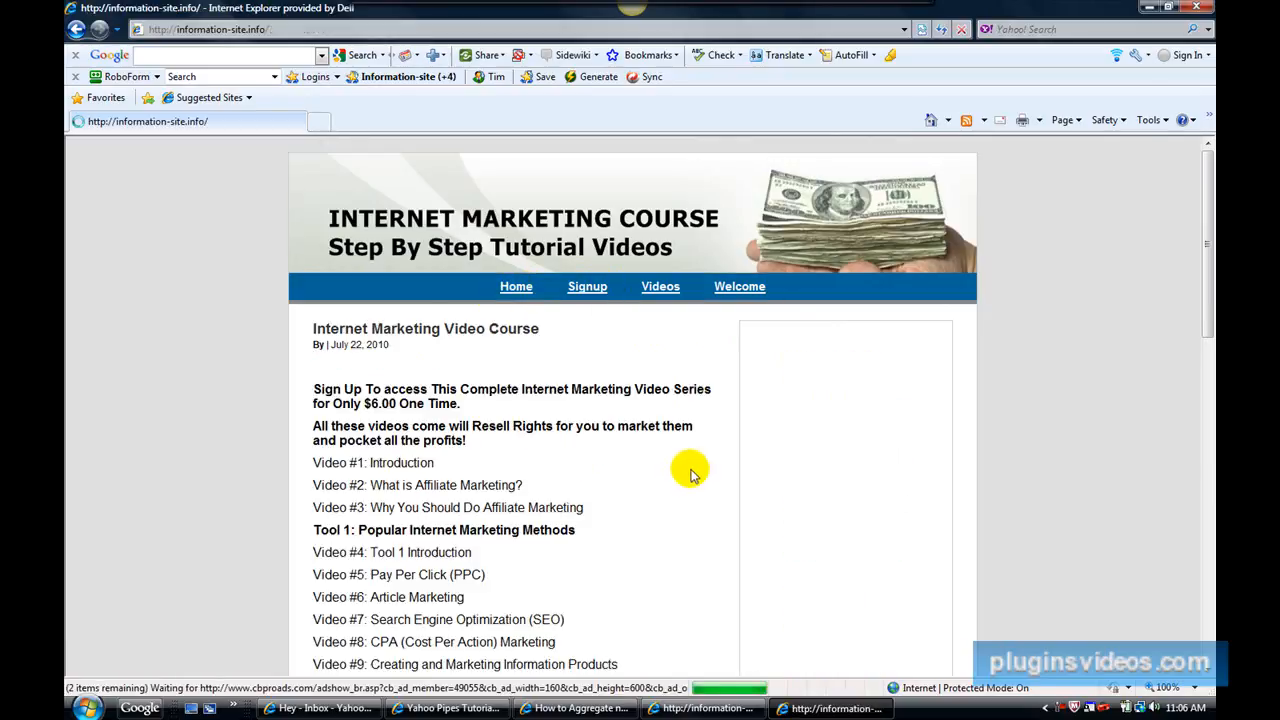
pyautogui.scroll(-5, 690, 476)
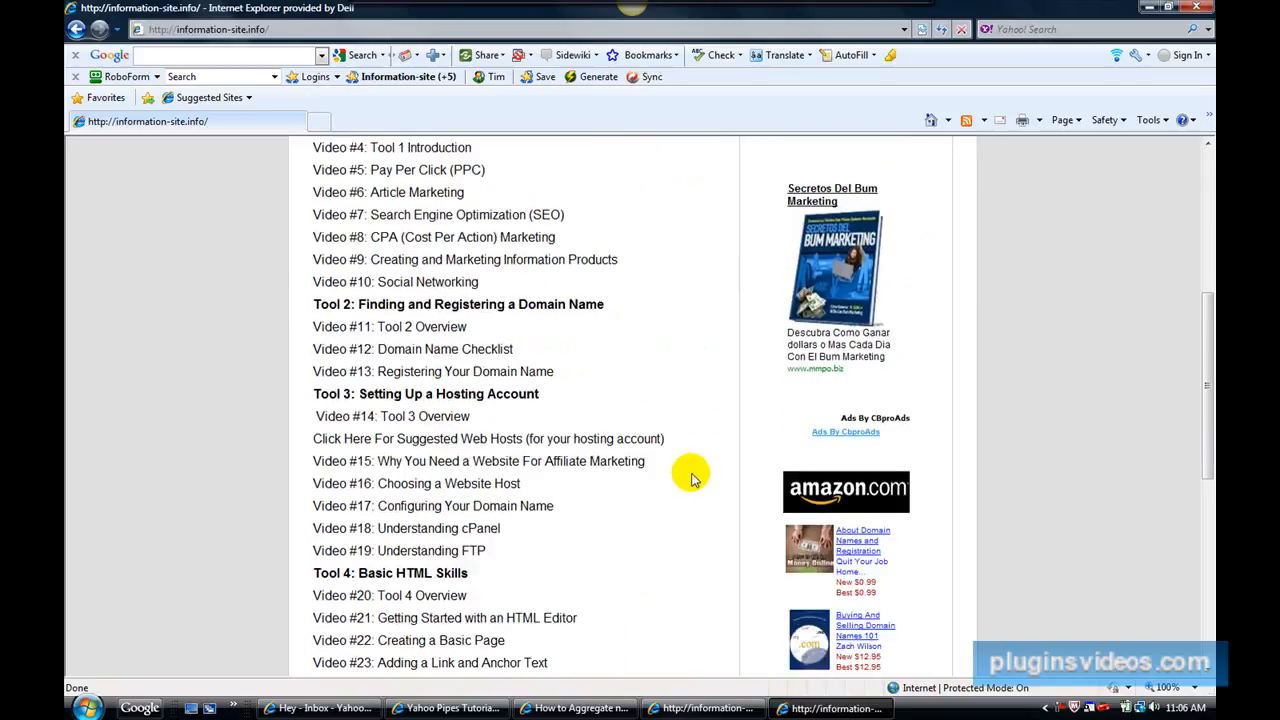
pyautogui.click(695, 708)
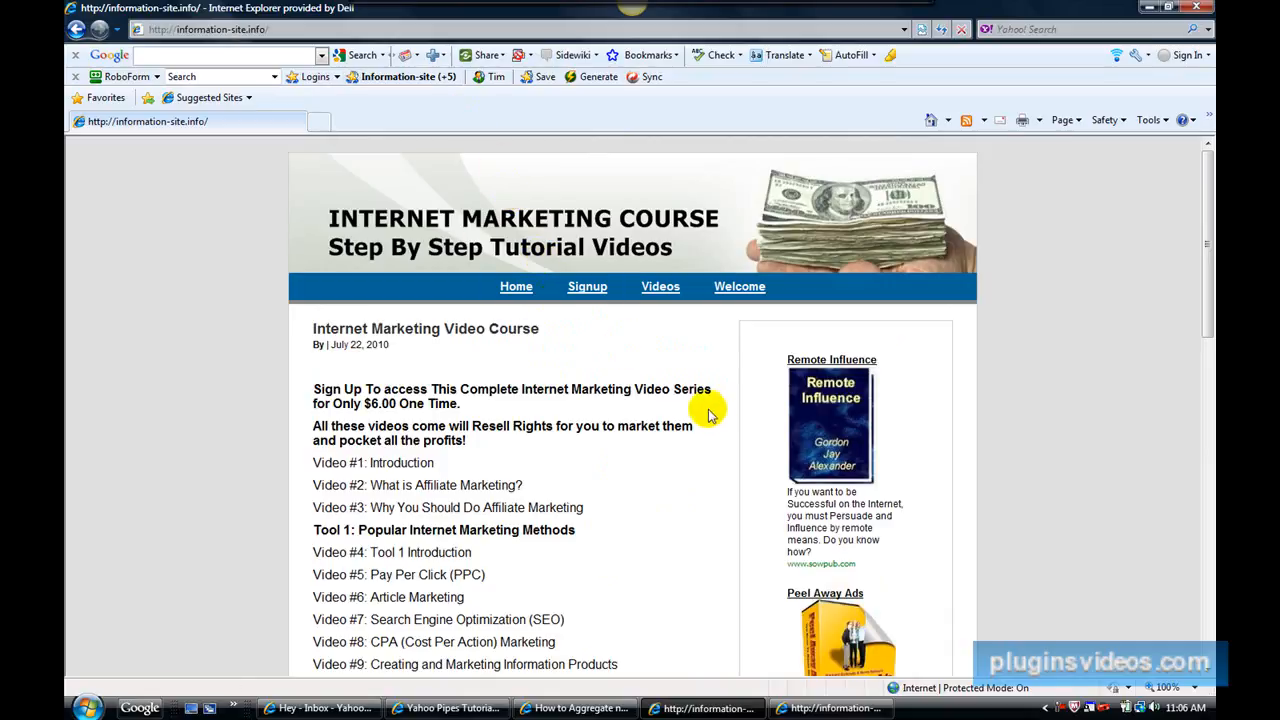
pyautogui.scroll(-2, 728, 447)
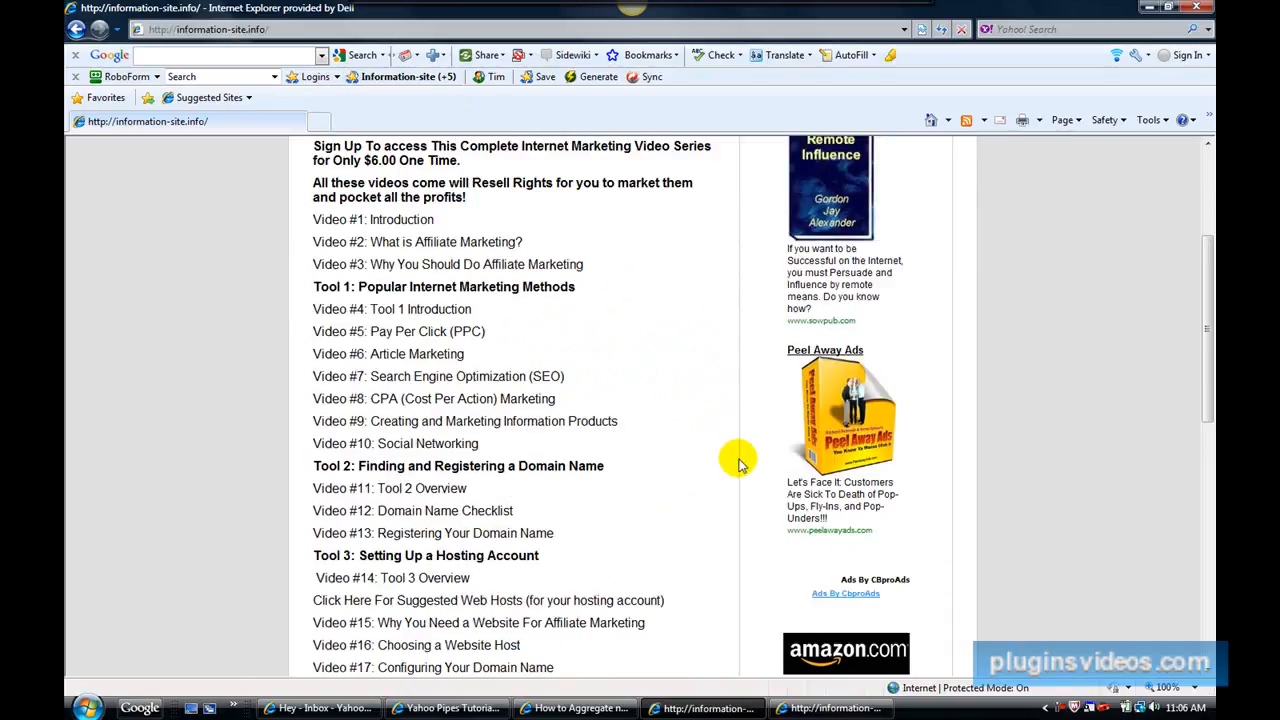
pyautogui.scroll(-4, 738, 460)
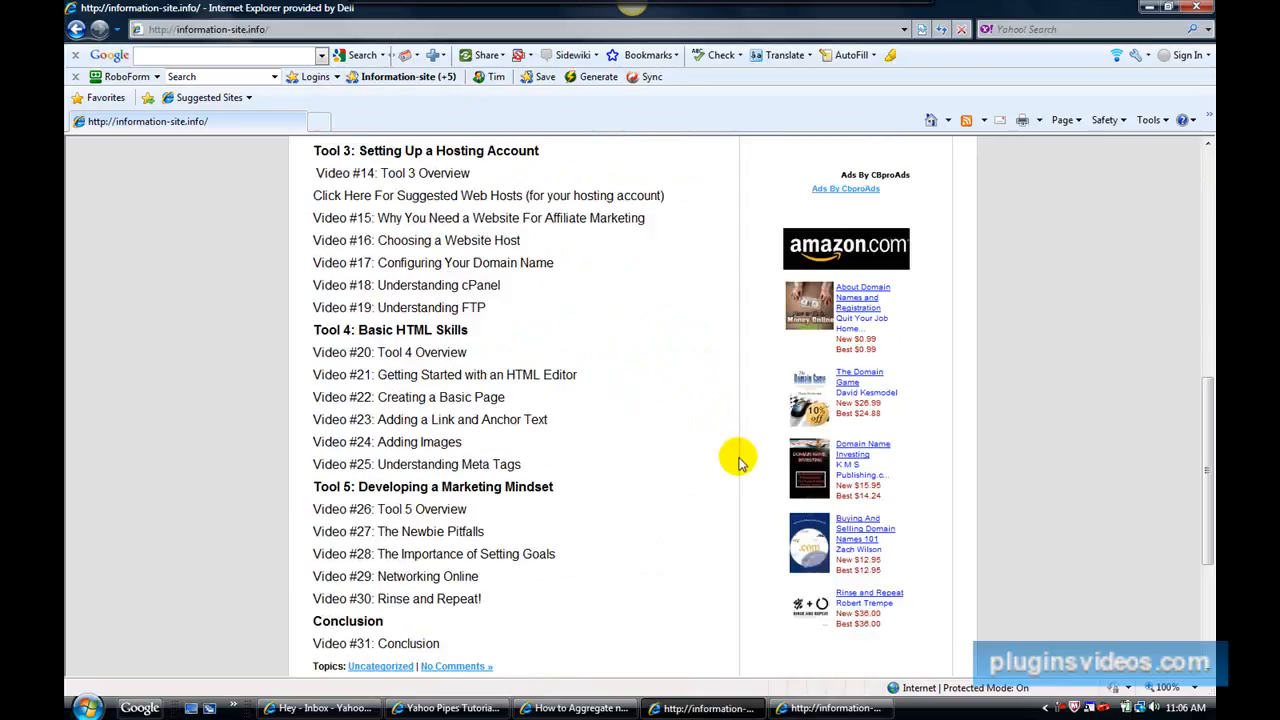
pyautogui.scroll(-1, 738, 460)
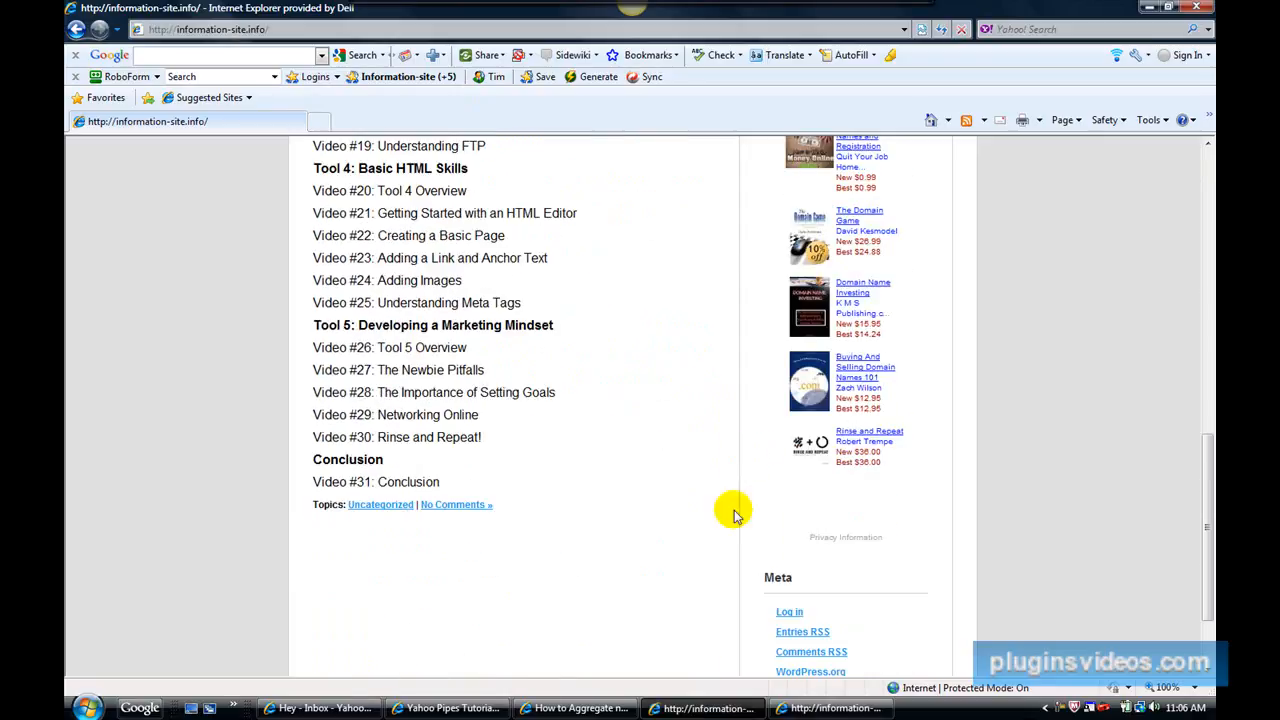
pyautogui.click(1058, 708)
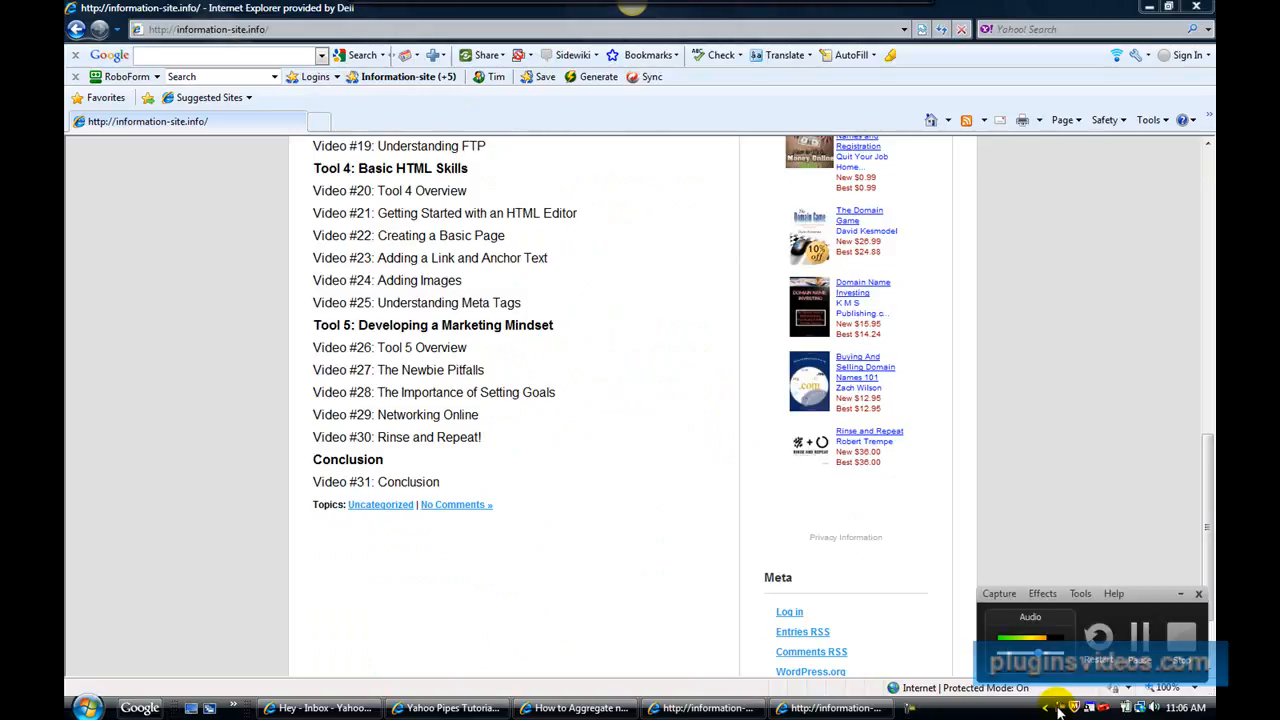
pyautogui.click(1141, 645)
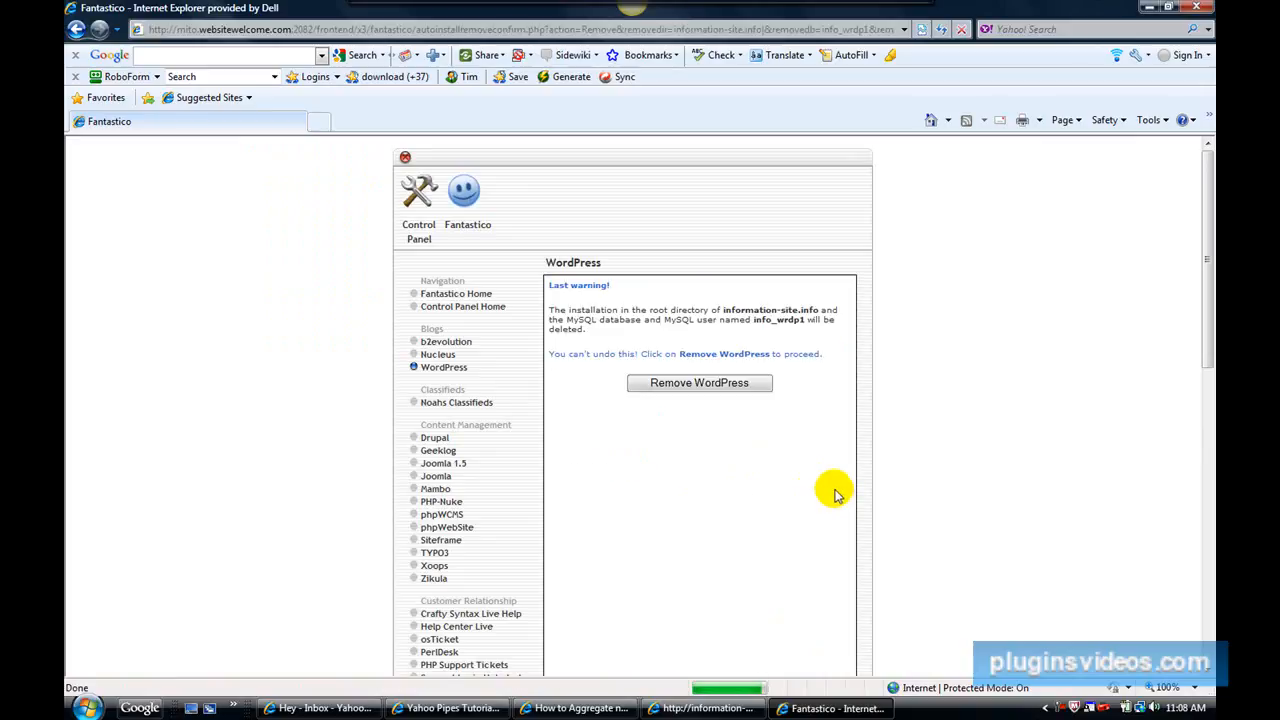
# Remove the existing WordPress installation from information-site.info in Fantastico and return to the WordPress overview.
pyautogui.click(642, 384)
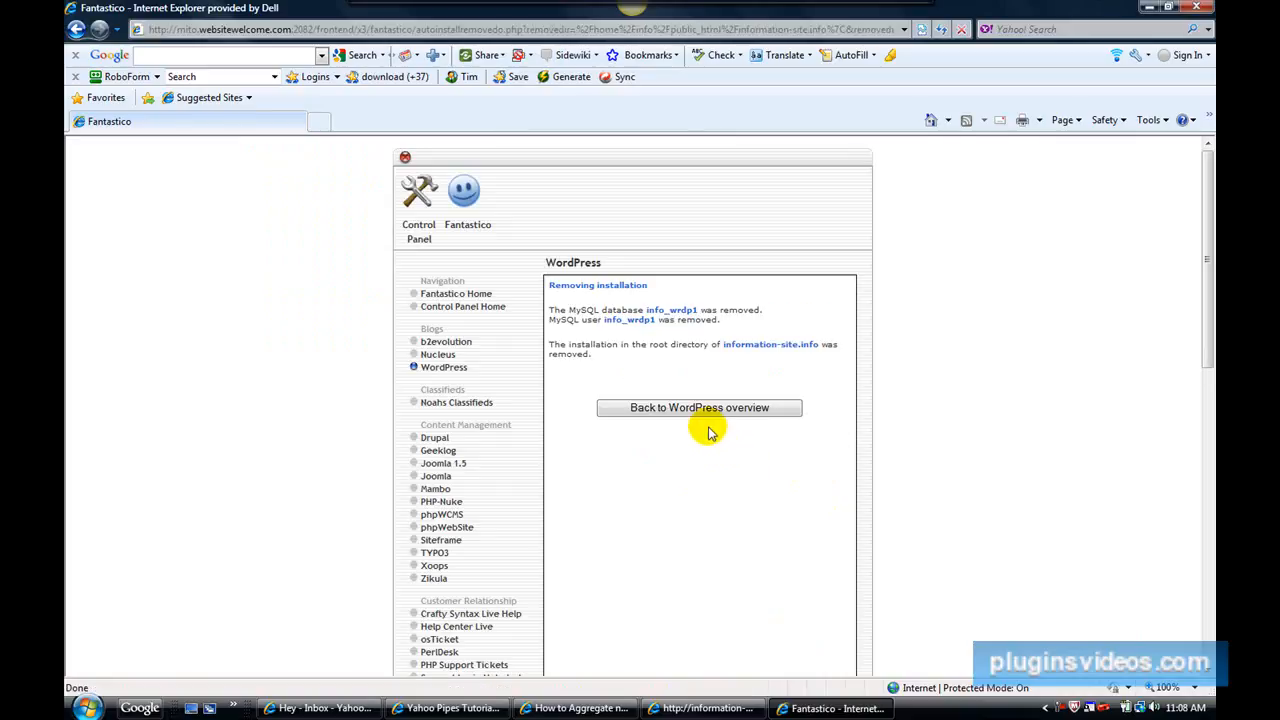
pyautogui.click(704, 414)
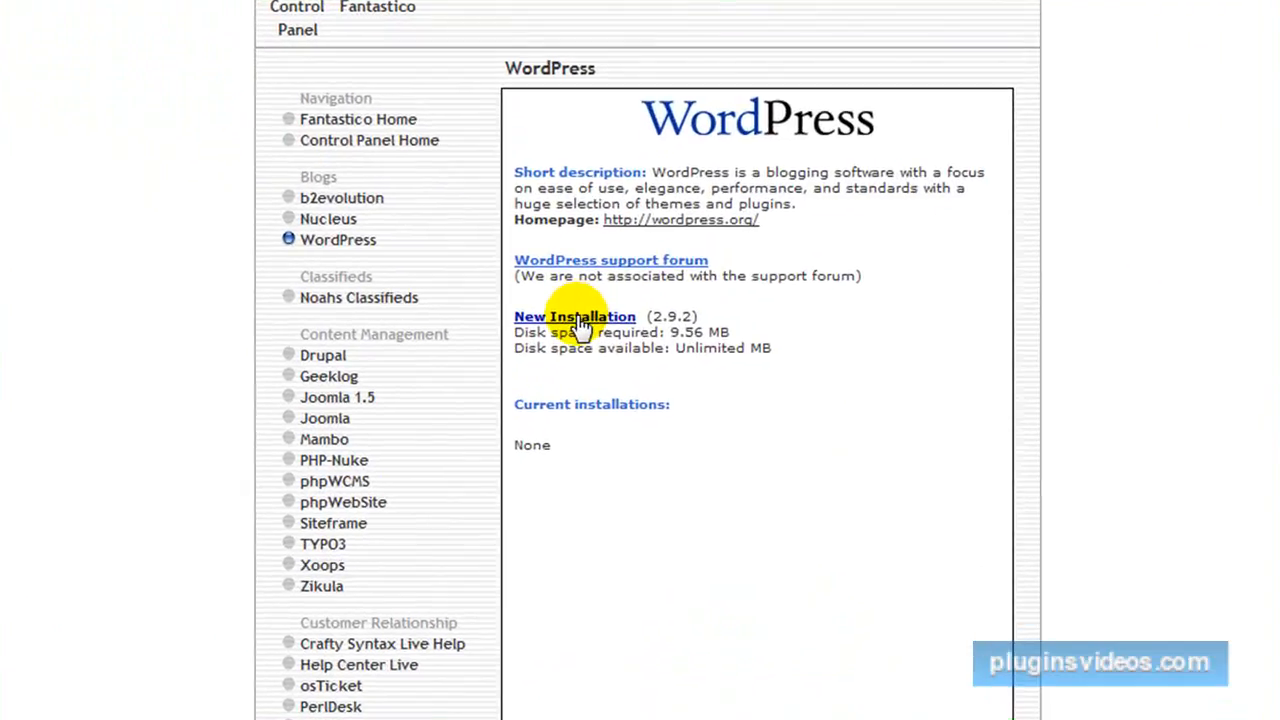
# Start a new WordPress installation in the root of information-site.info with administrator username admin3.
pyautogui.click(578, 318)
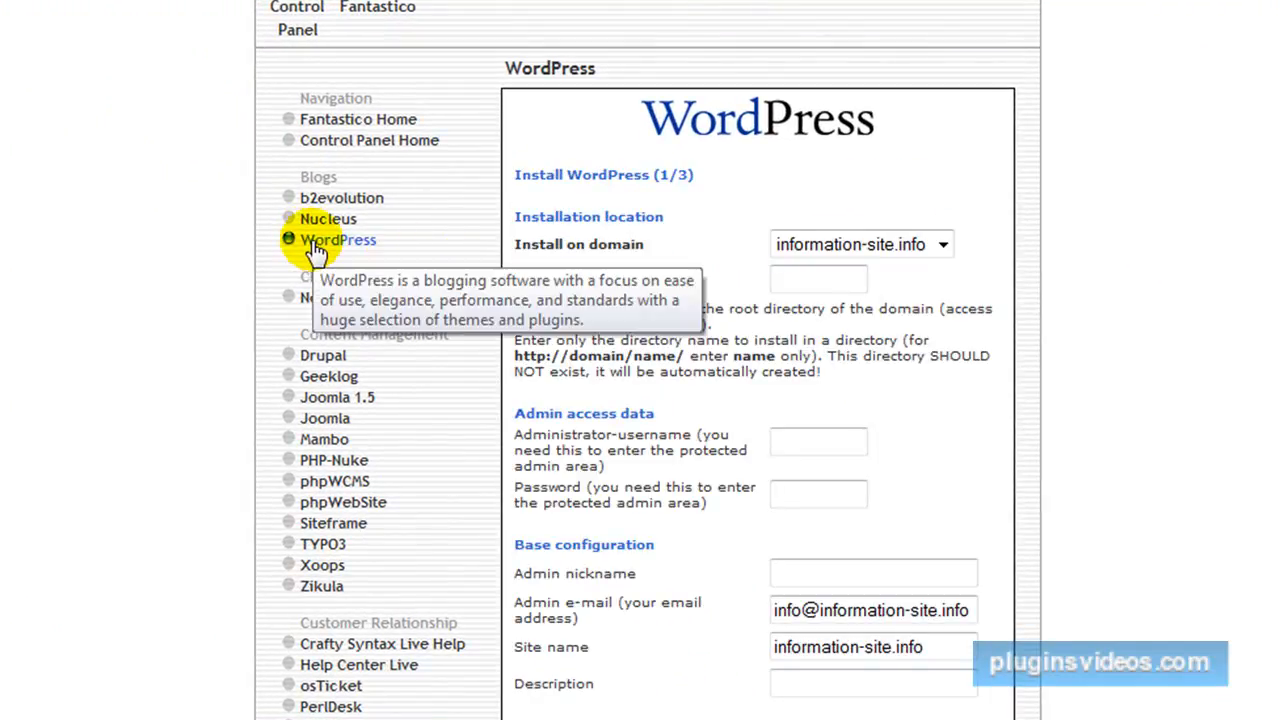
pyautogui.click(928, 250)
pyautogui.click(834, 444)
pyautogui.write('ad')
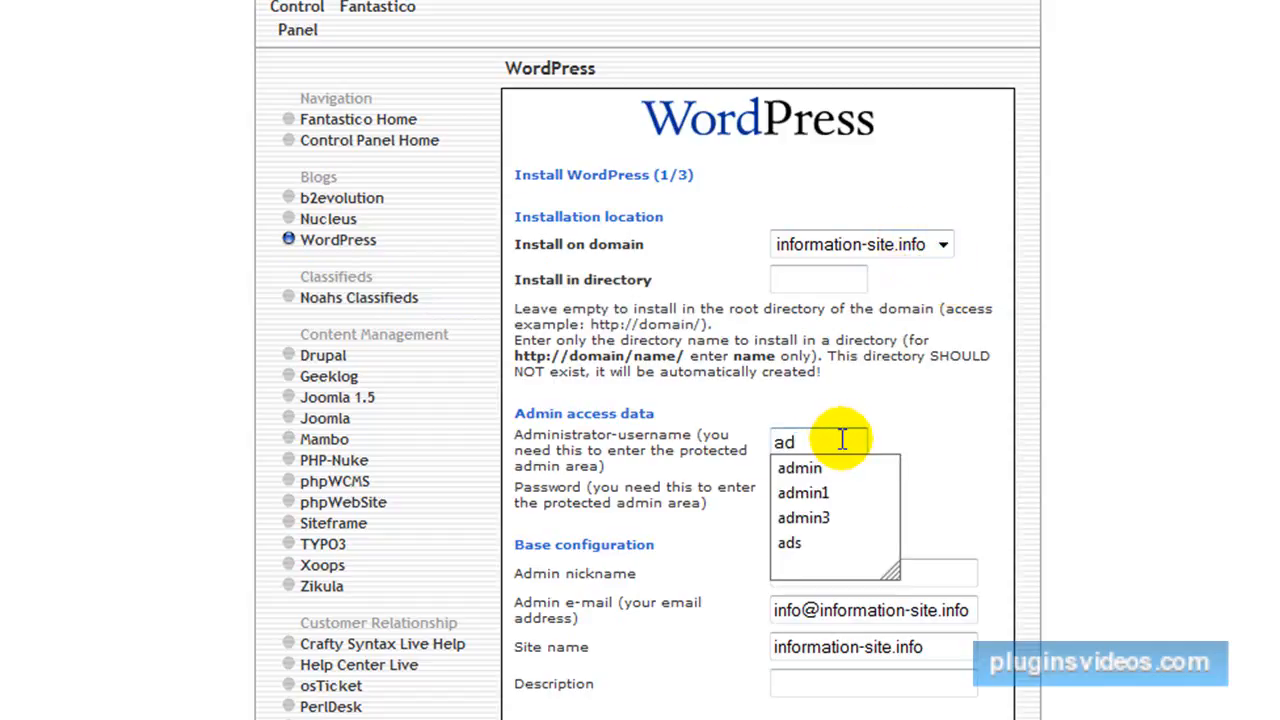
pyautogui.click(838, 519)
# Enter the administrator password and complete the WordPress installation, leaving the other configuration fields at their defaults.
pyautogui.click(808, 492)
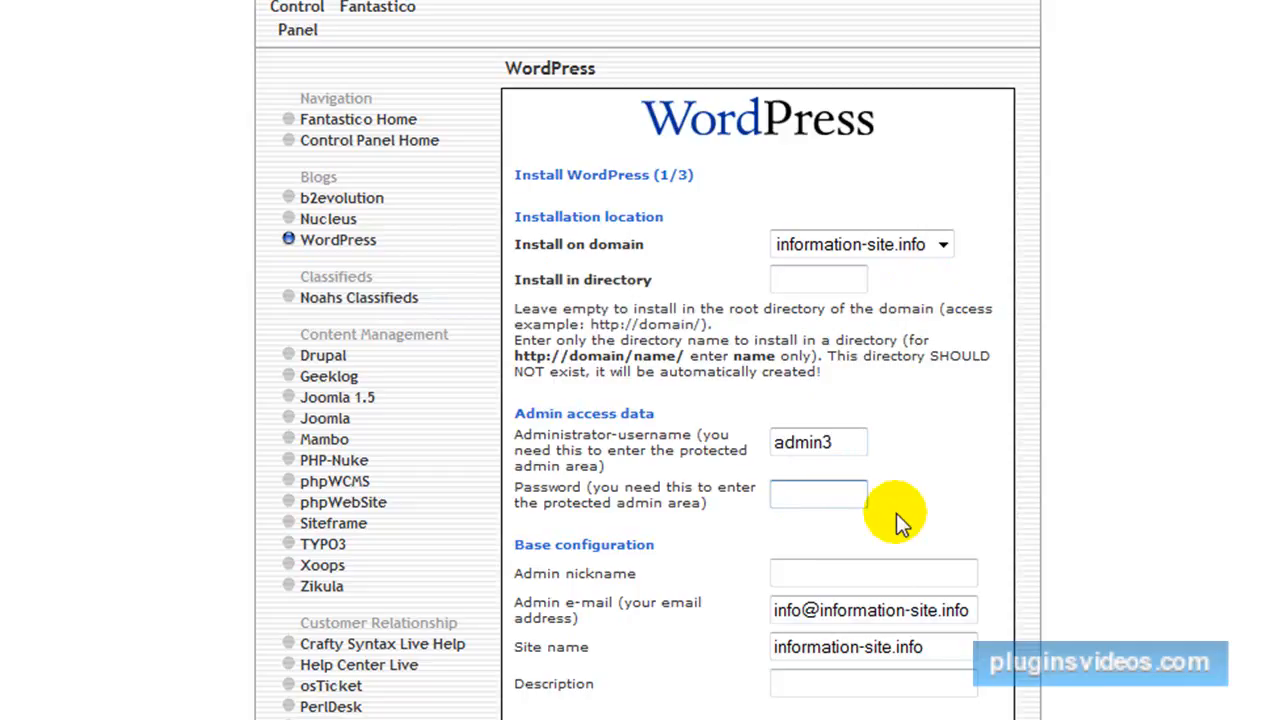
pyautogui.write('T')
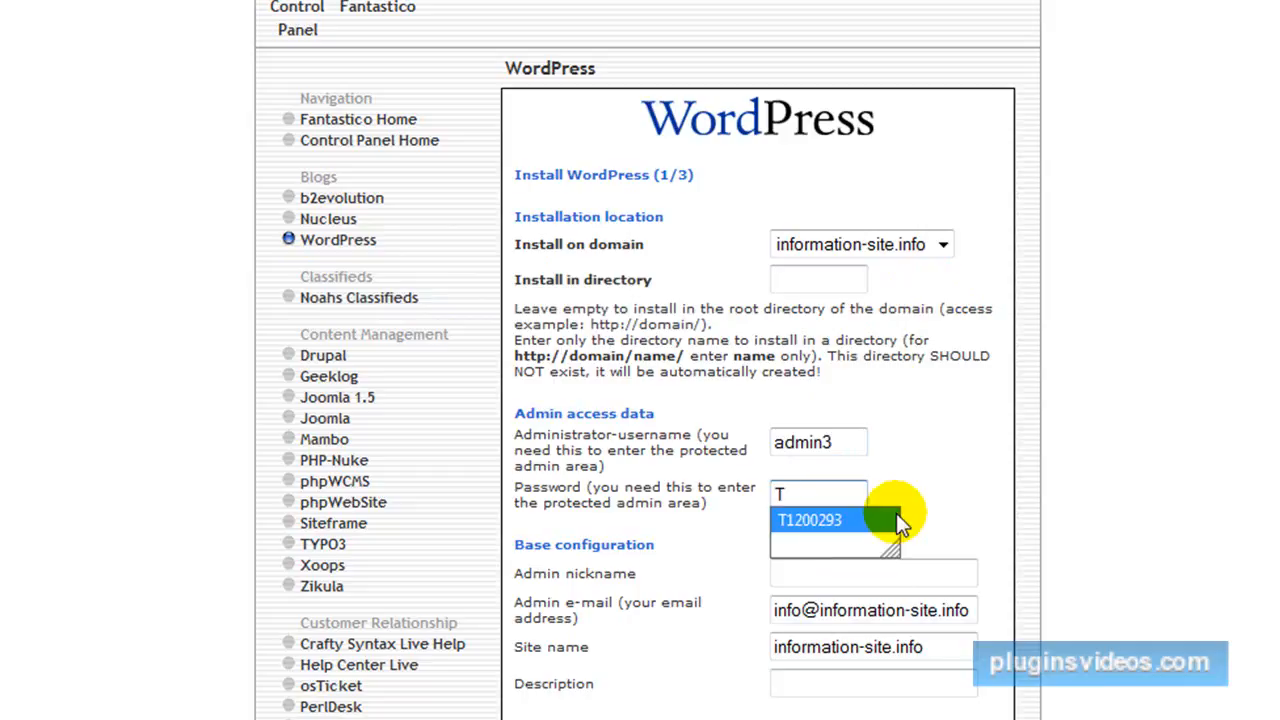
pyautogui.click(843, 524)
pyautogui.scroll(-5, 805, 595)
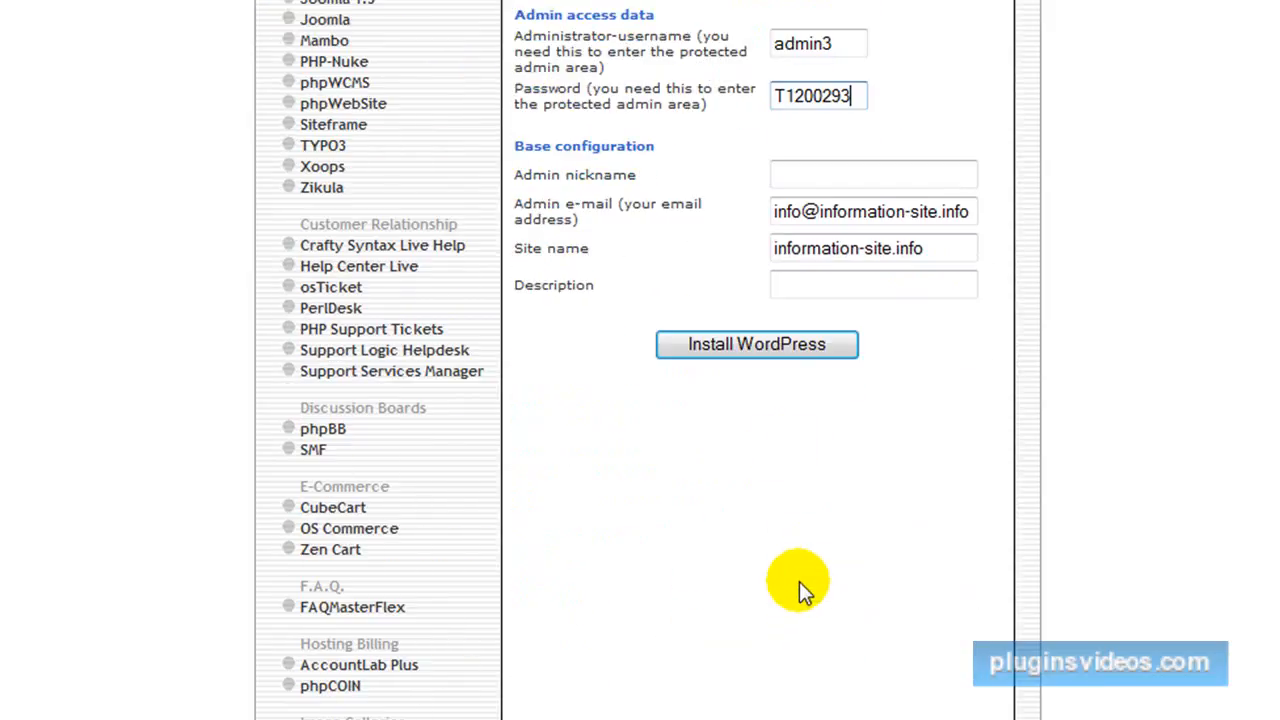
pyautogui.click(748, 350)
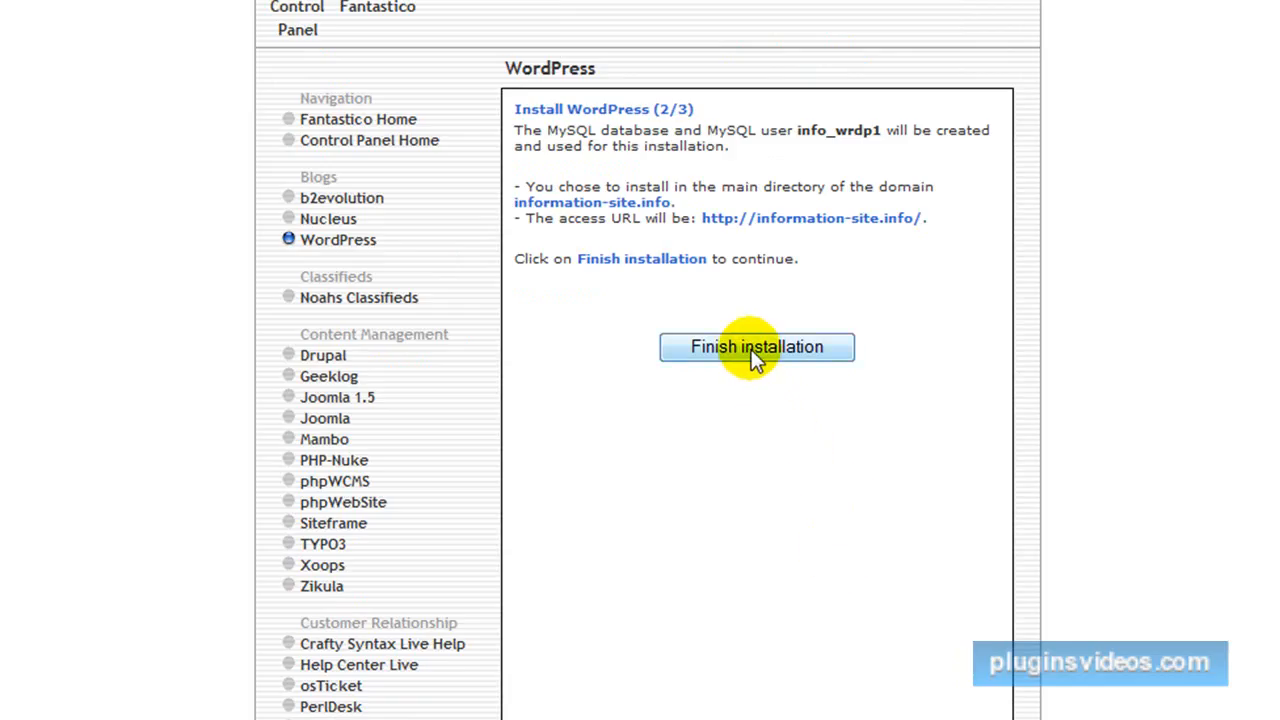
pyautogui.click(751, 349)
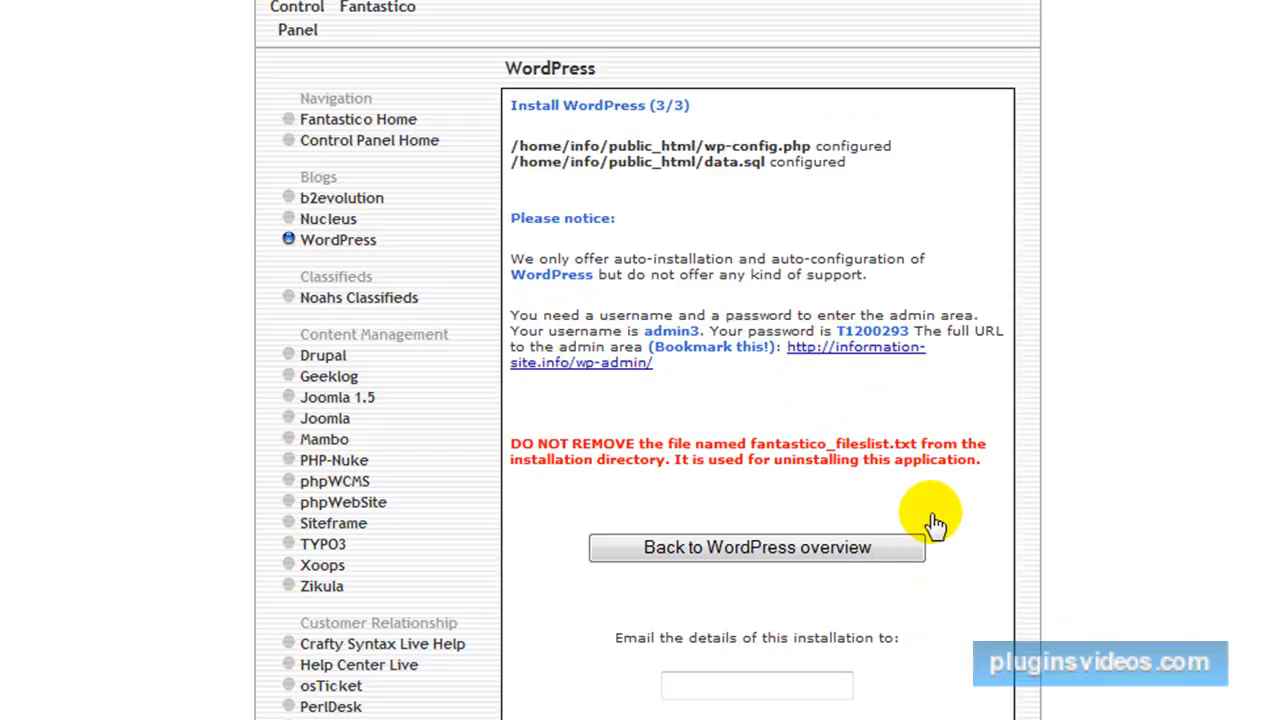
# Open the new site's WordPress login in another browser window and log in as admin3 with the account password.
pyautogui.hotkey('ctrl', 'n')
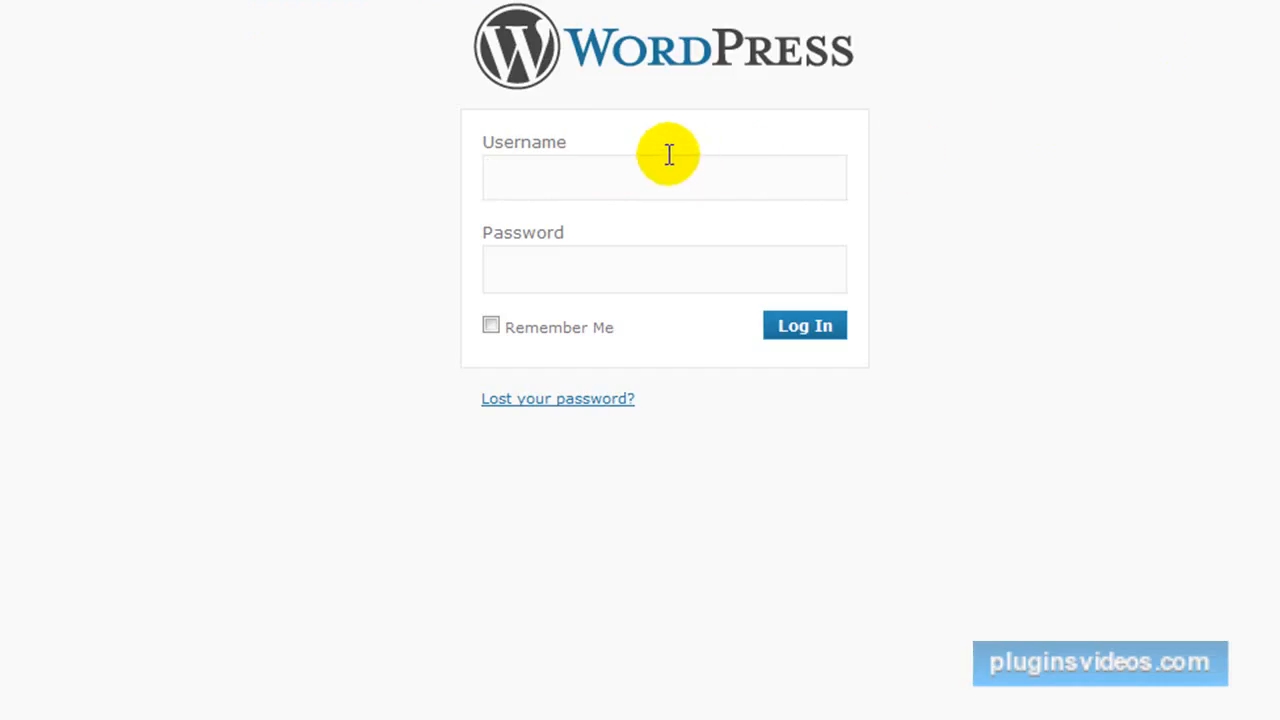
pyautogui.write('ad')
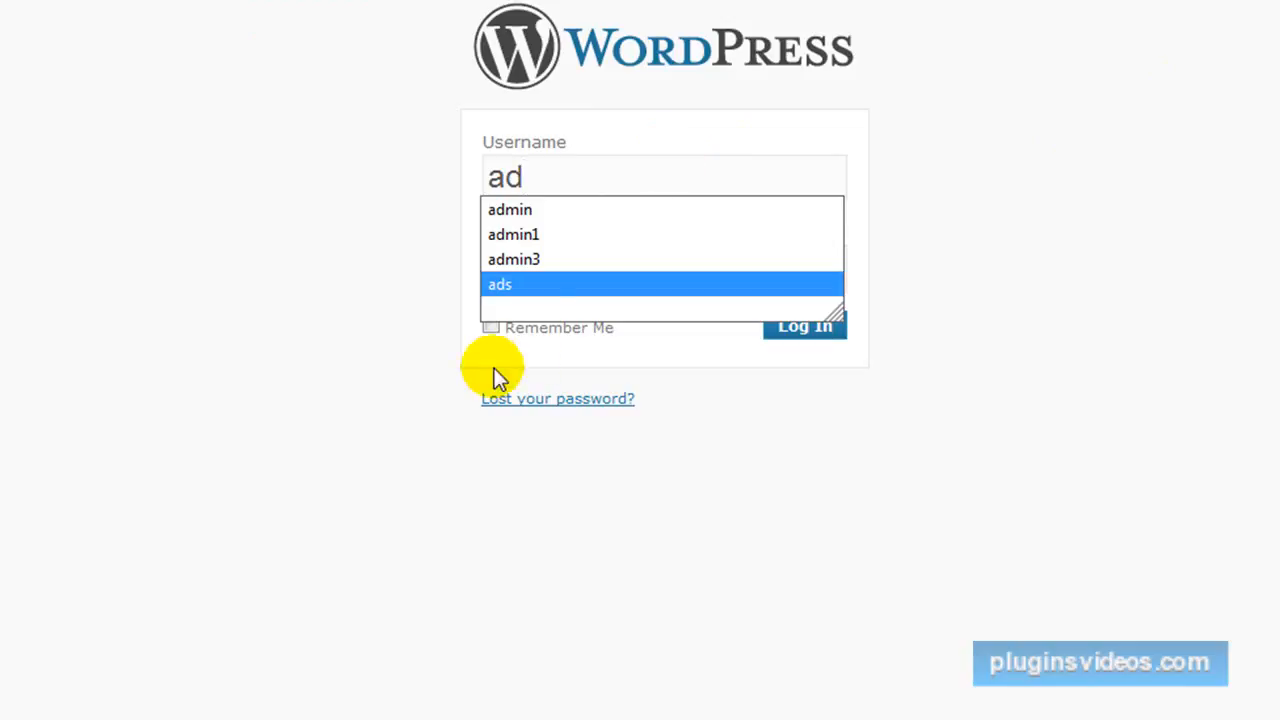
pyautogui.click(532, 256)
pyautogui.click(530, 279)
pyautogui.write('••••')
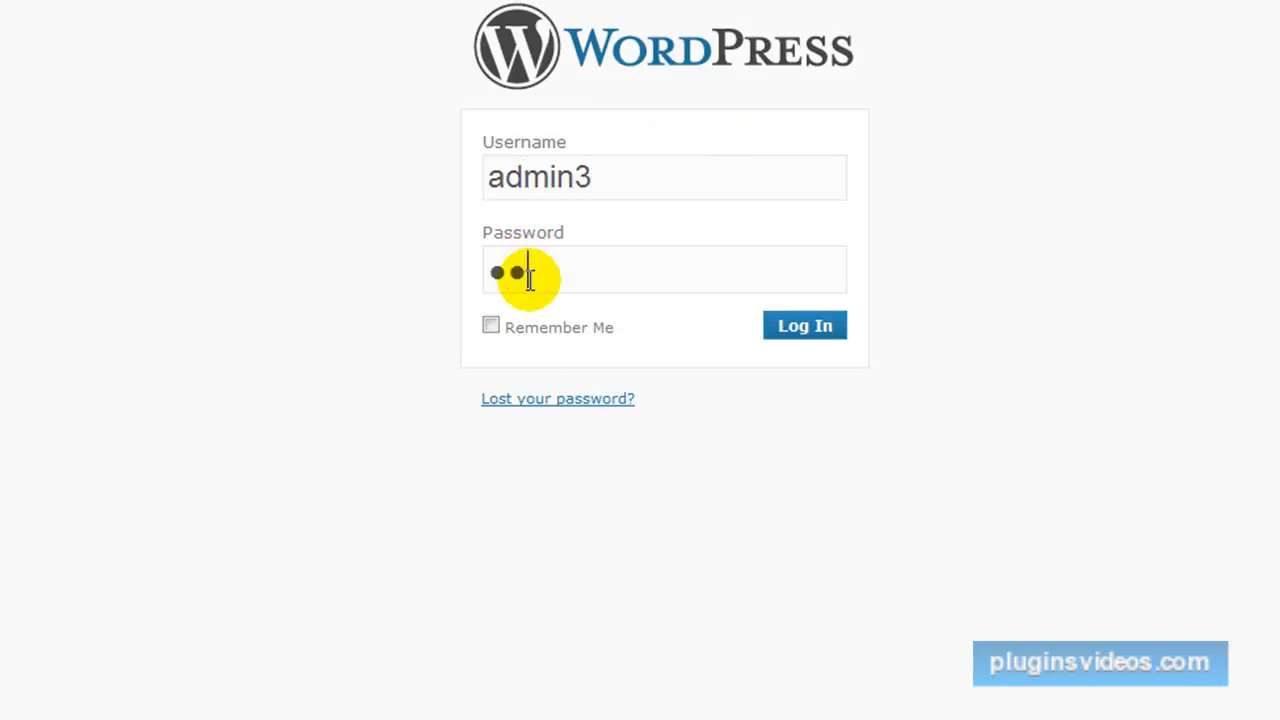
pyautogui.write('••••')
pyautogui.click(806, 330)
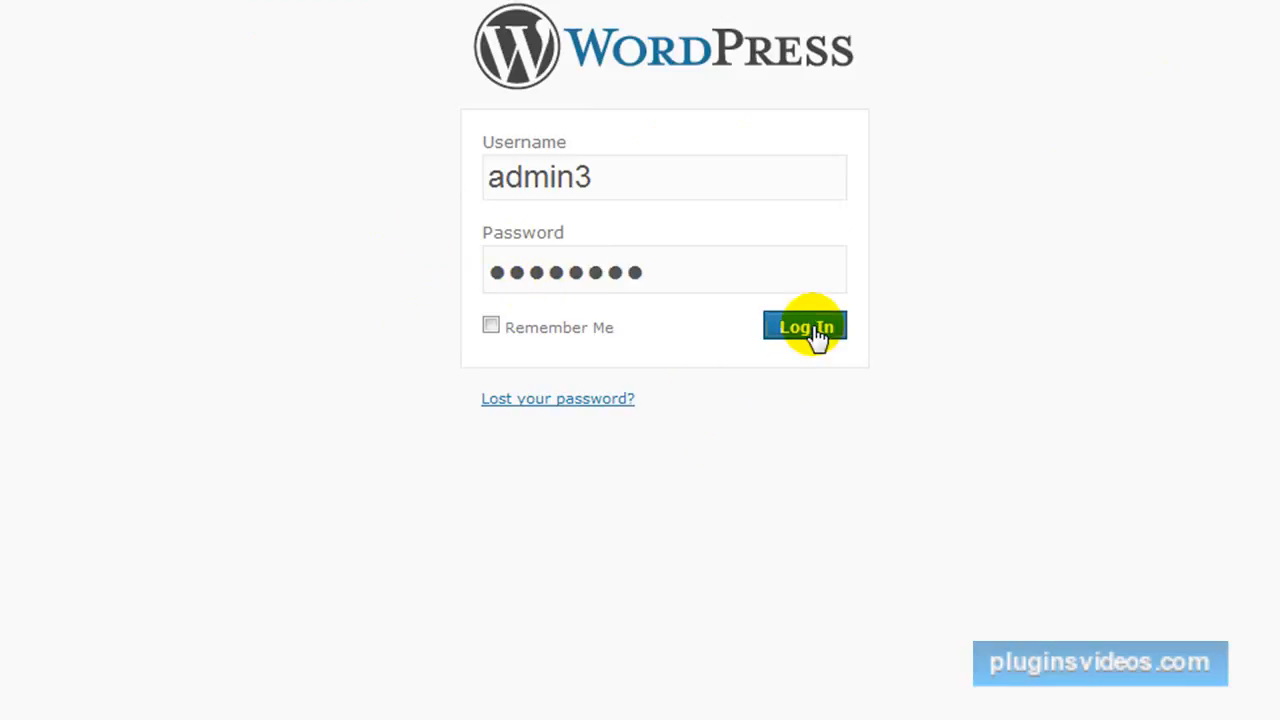
# Upgrade WordPress automatically to version 3.0.
pyautogui.click(600, 377)
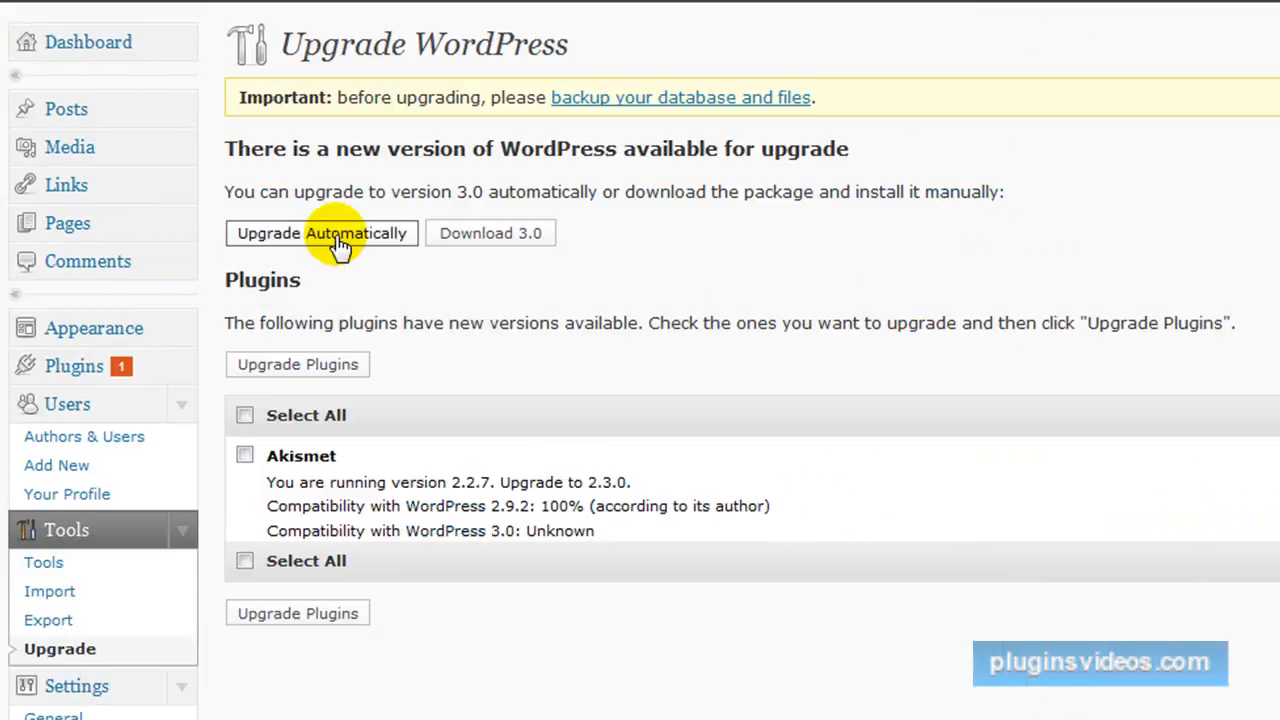
pyautogui.click(340, 240)
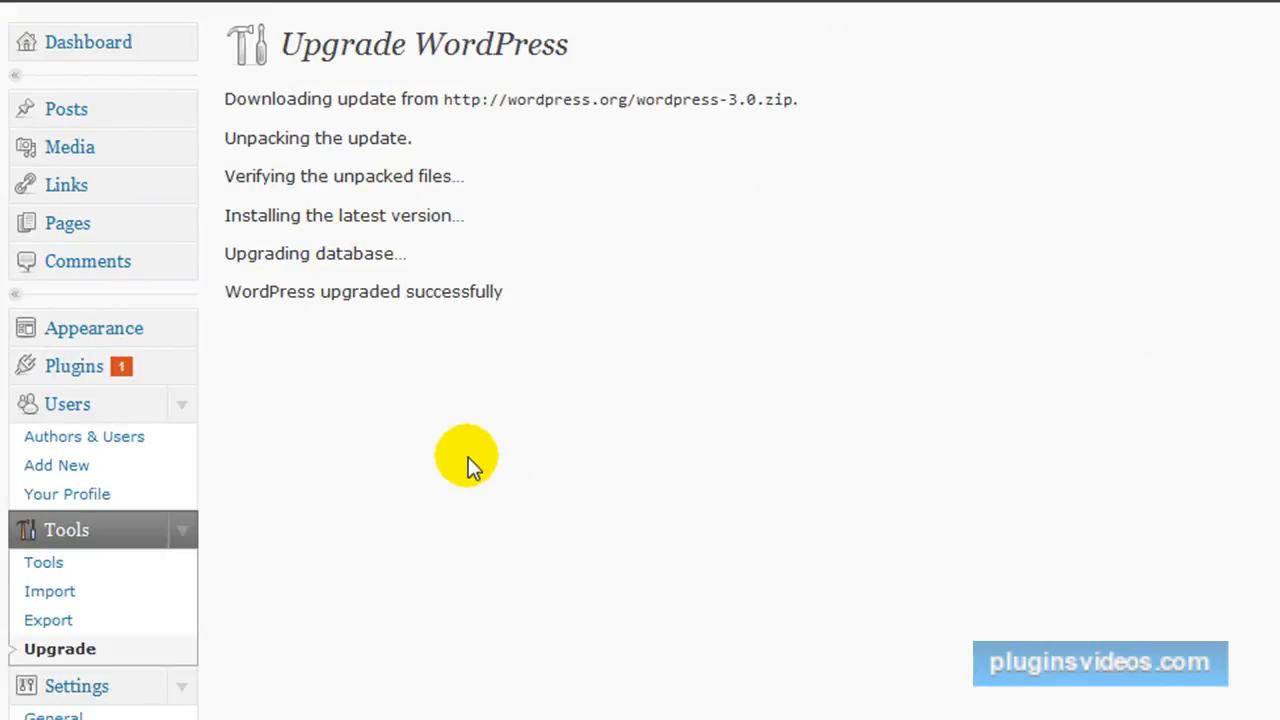
# Delete the Hello Dolly plugin with its files and trash the sample comment by Mr WordPress.
pyautogui.click(76, 368)
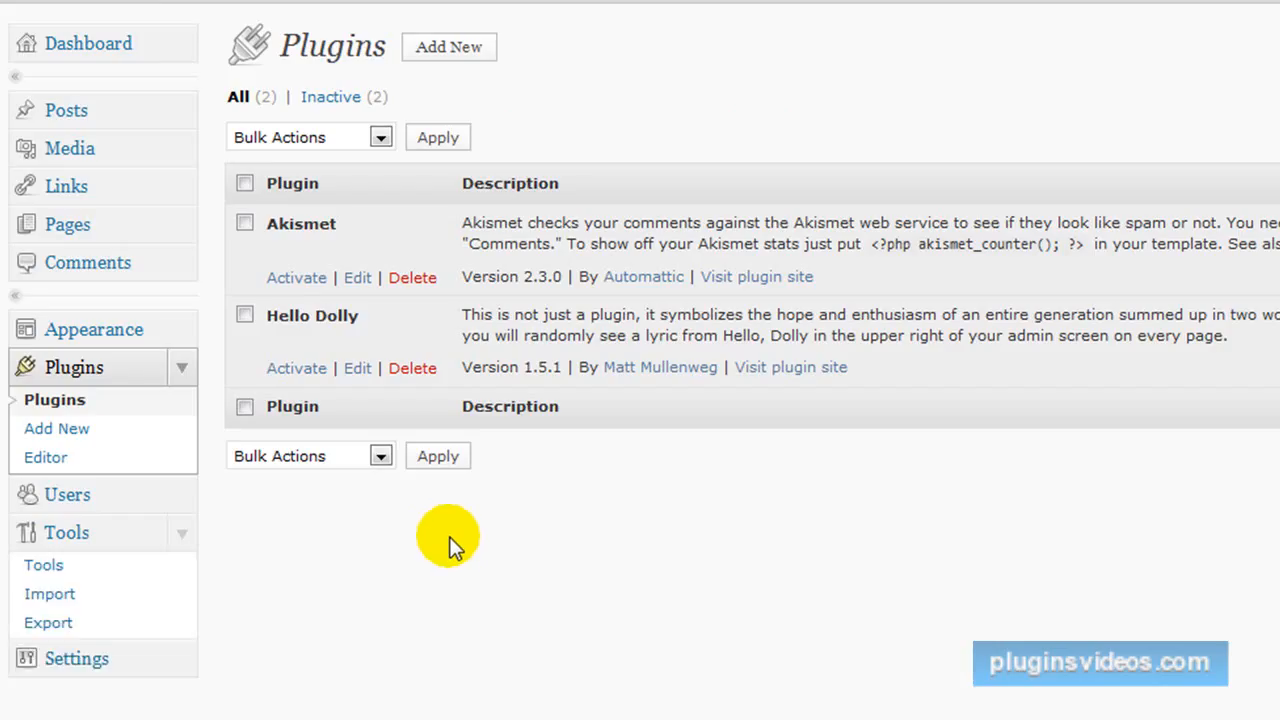
pyautogui.click(416, 370)
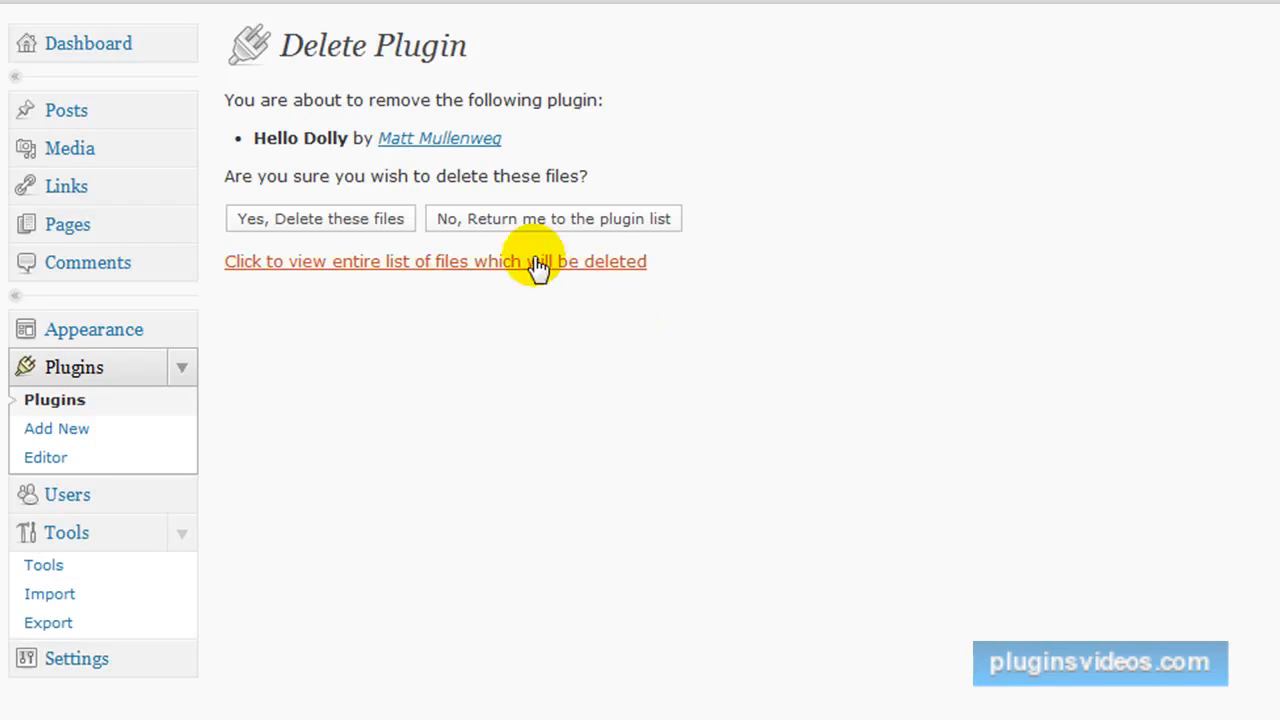
pyautogui.click(385, 222)
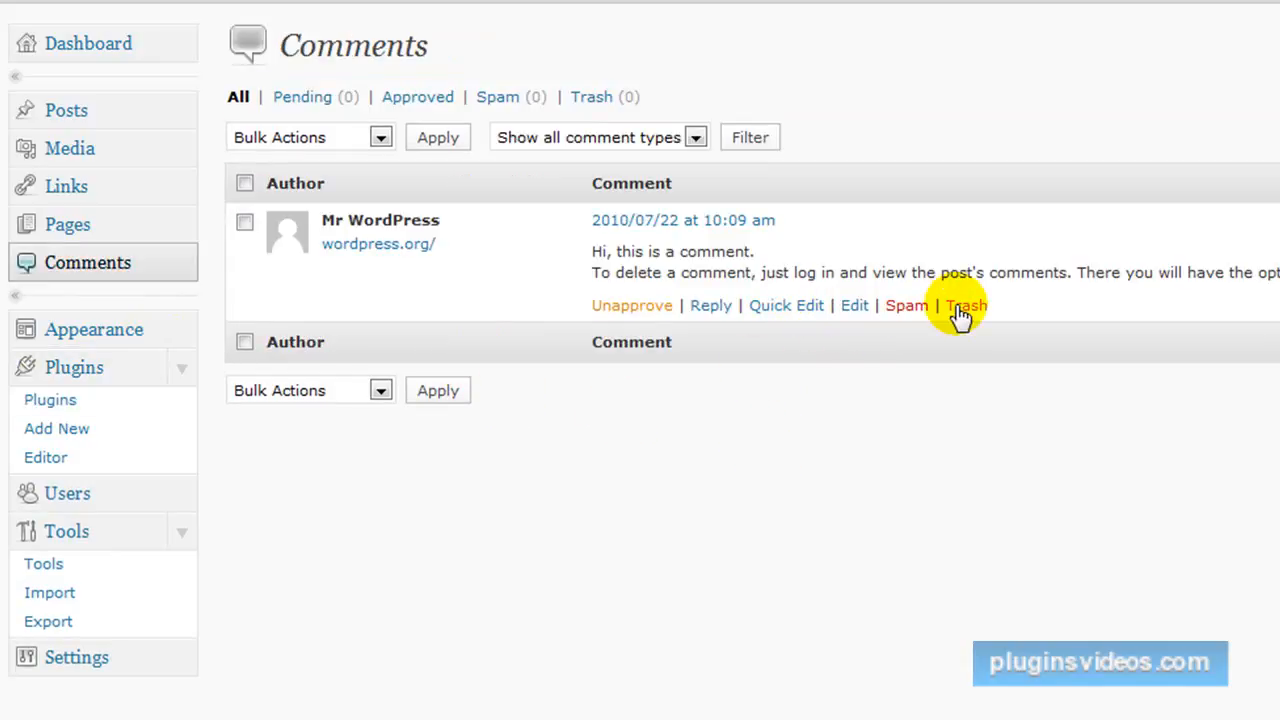
pyautogui.click(966, 306)
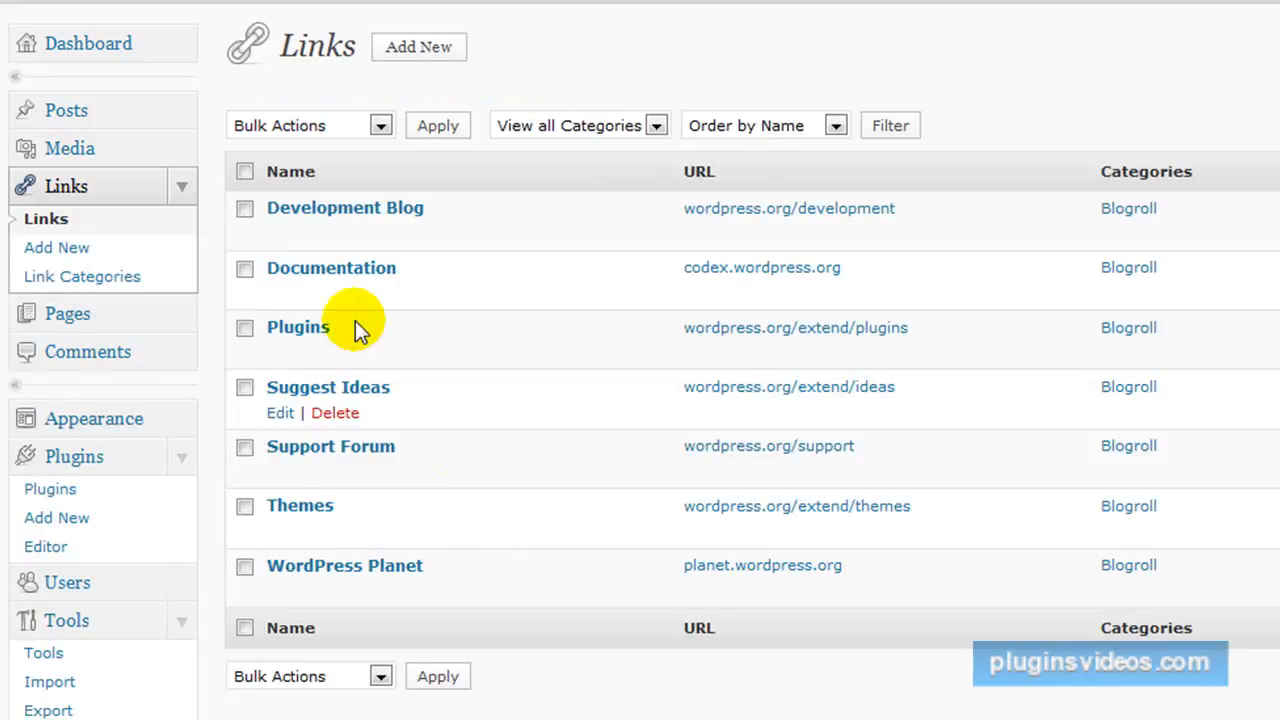
# Delete all the default Blogroll links with one bulk action.
pyautogui.click(245, 171)
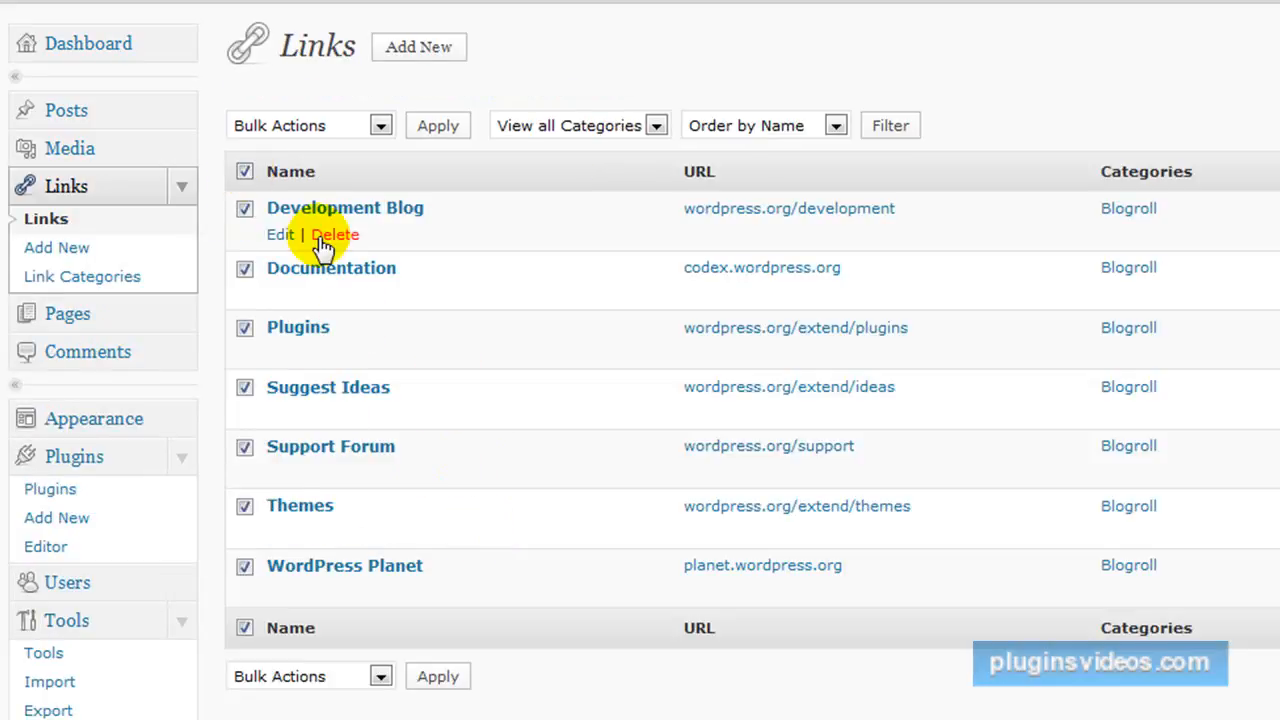
pyautogui.click(380, 125)
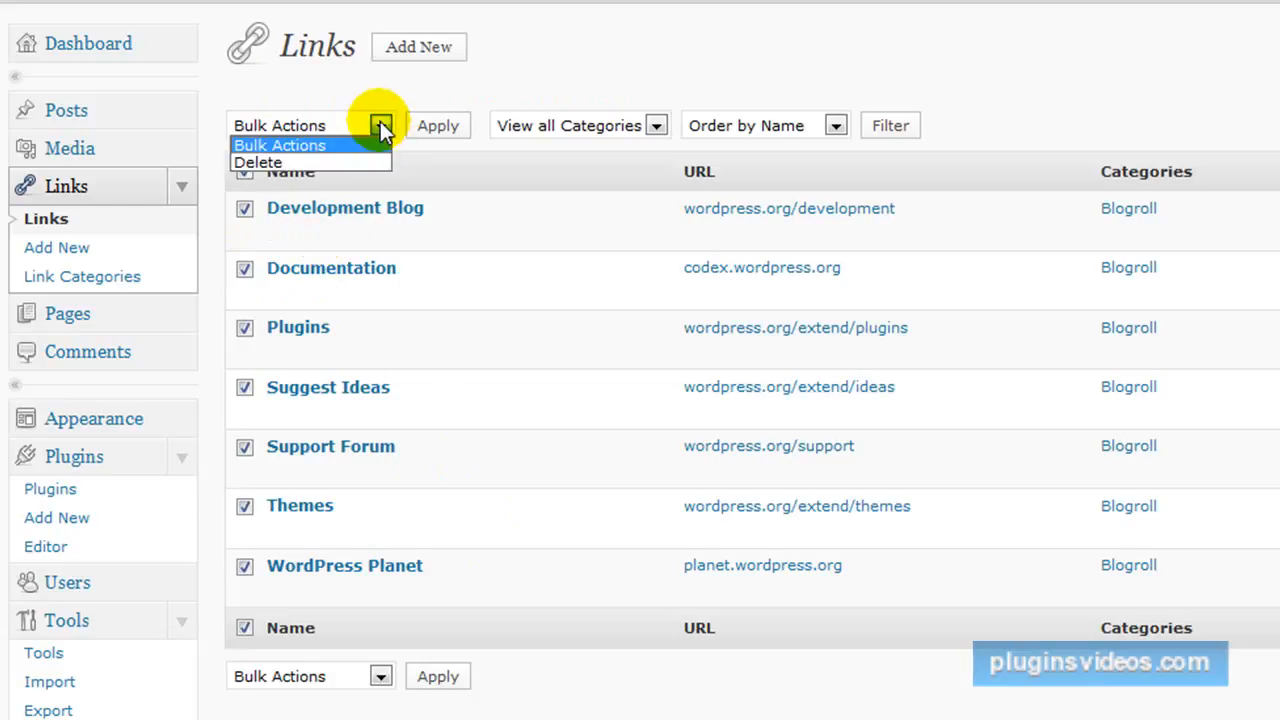
pyautogui.click(351, 166)
pyautogui.click(437, 128)
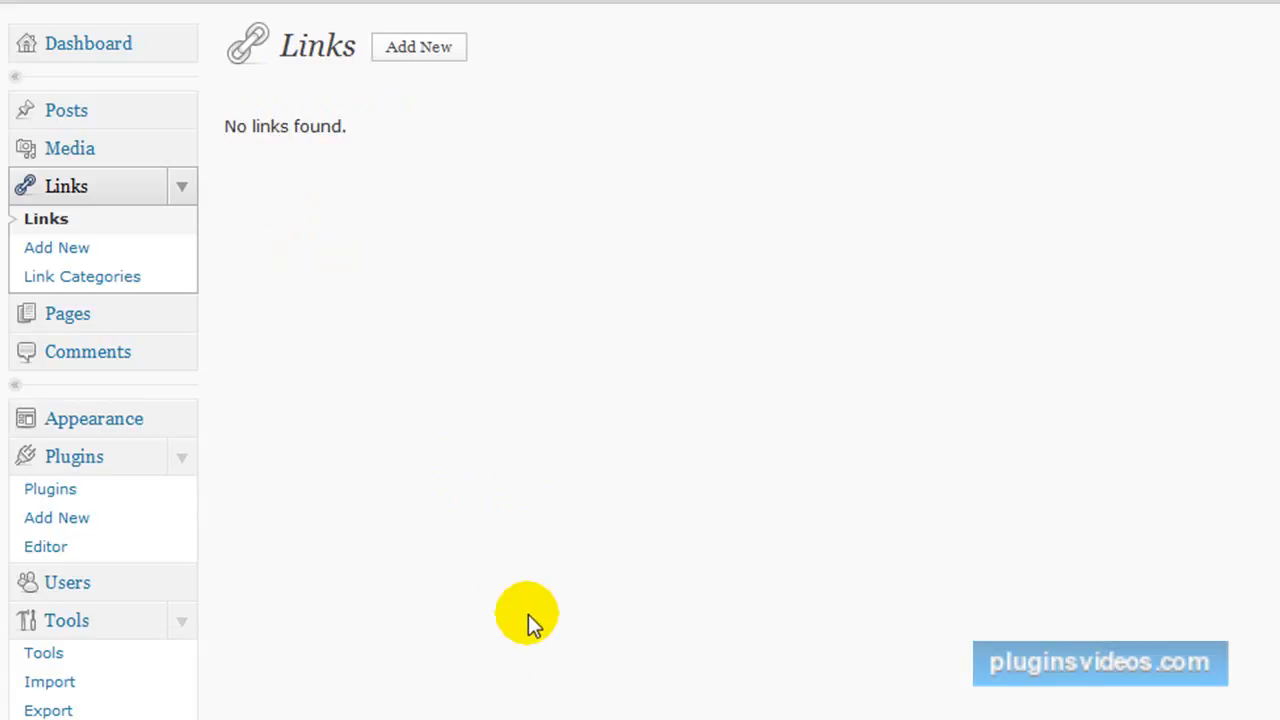
# Expand the Appearance options in the dashboard navigation and look over the admin sections.
pyautogui.scroll(-1, 528, 614)
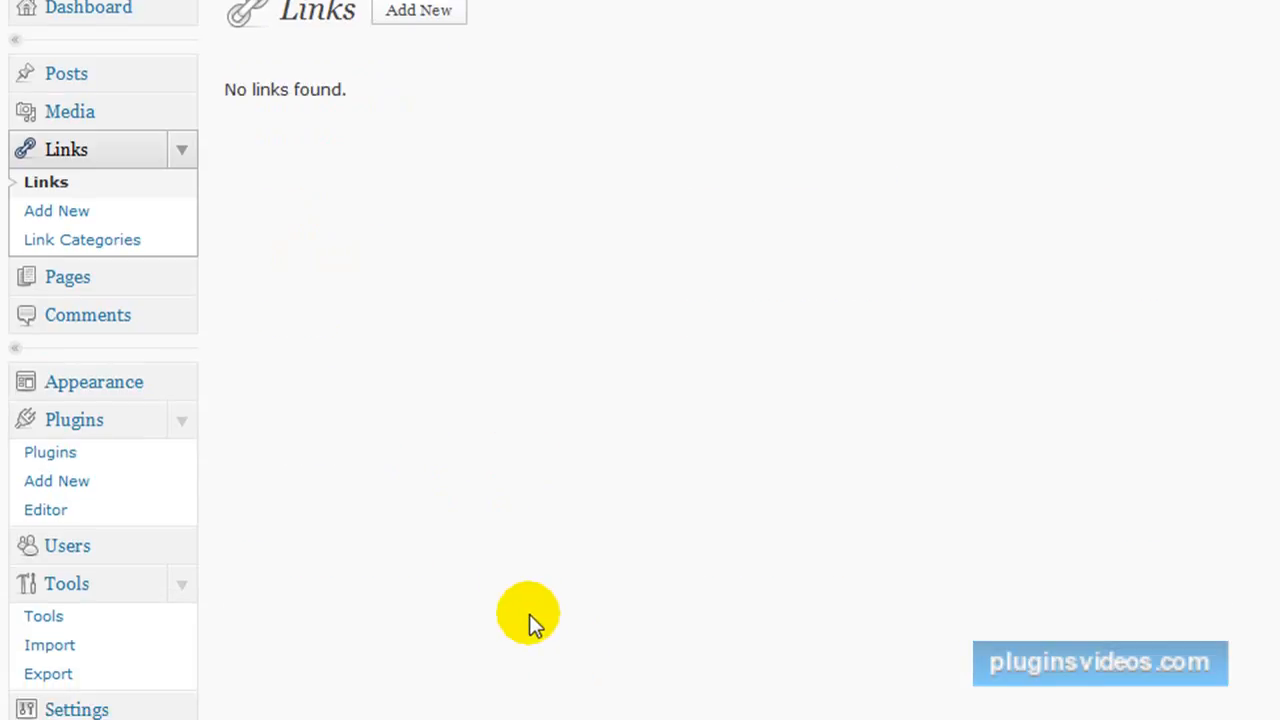
pyautogui.click(185, 382)
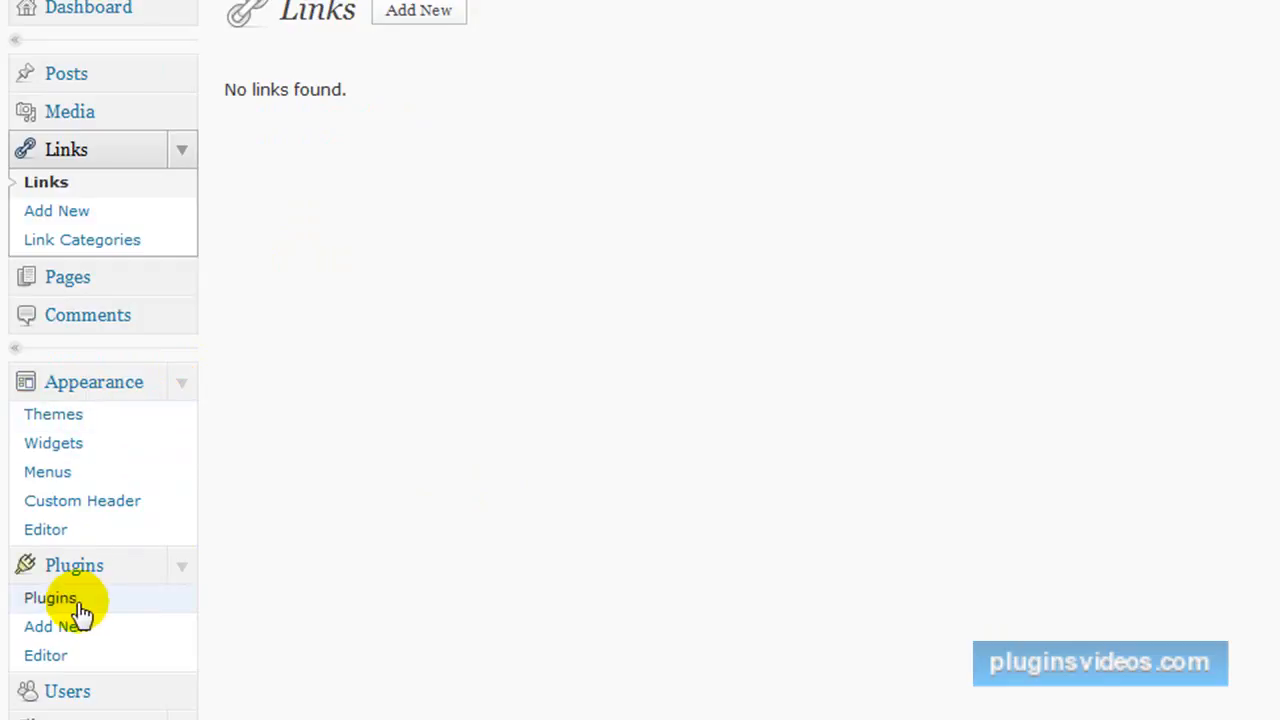
pyautogui.scroll(-3, 238, 495)
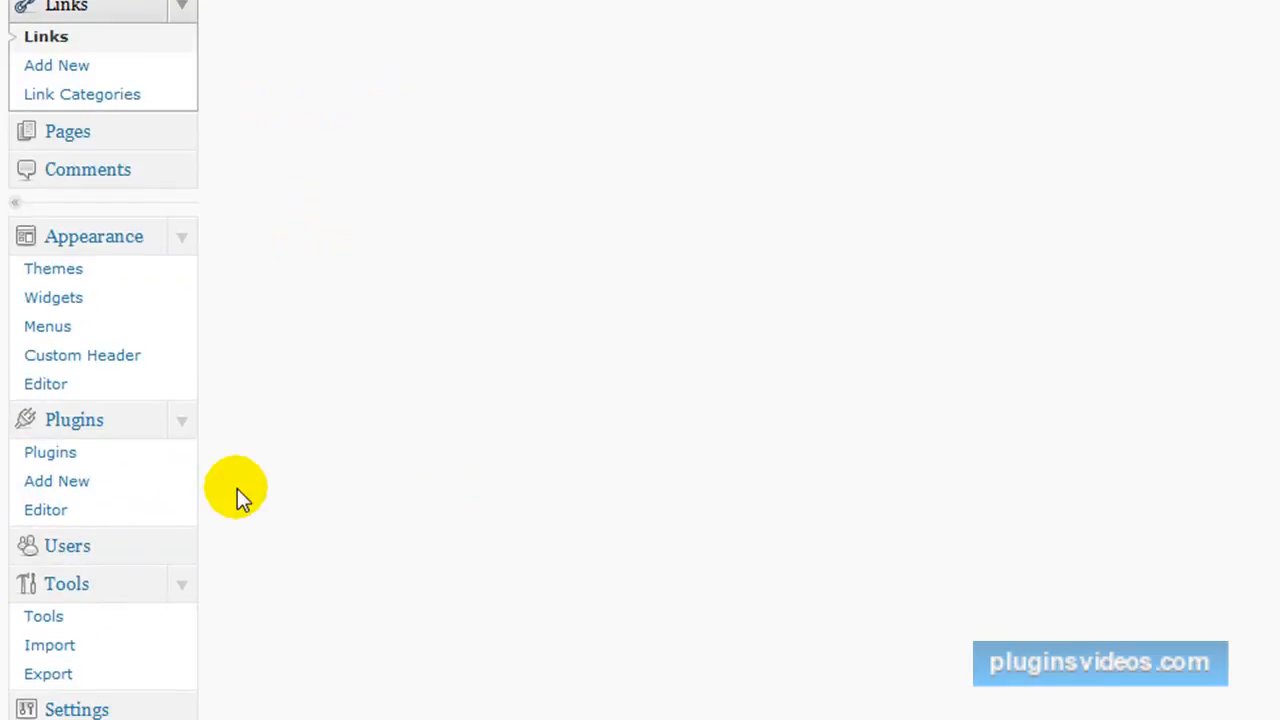
pyautogui.scroll(4, 340, 400)
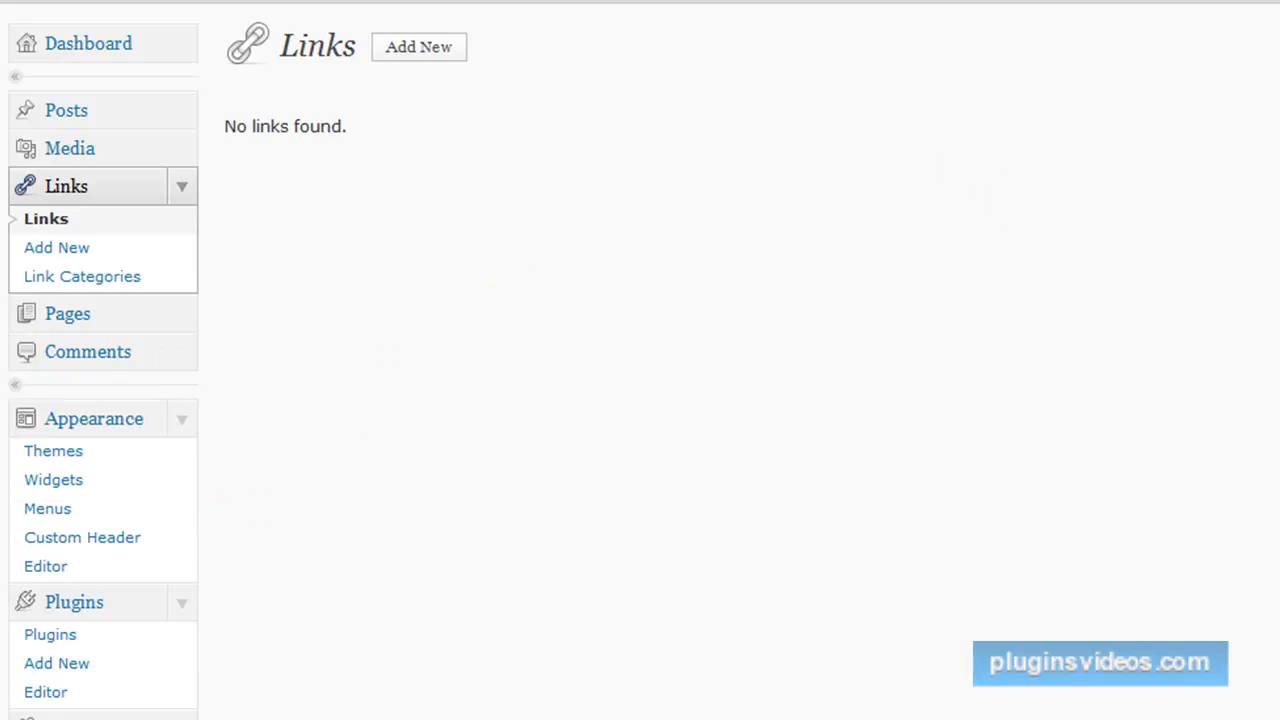
# View the information-site.info front page and open its Hello world! post for editing.
pyautogui.press('F4')
pyautogui.press('Escape')
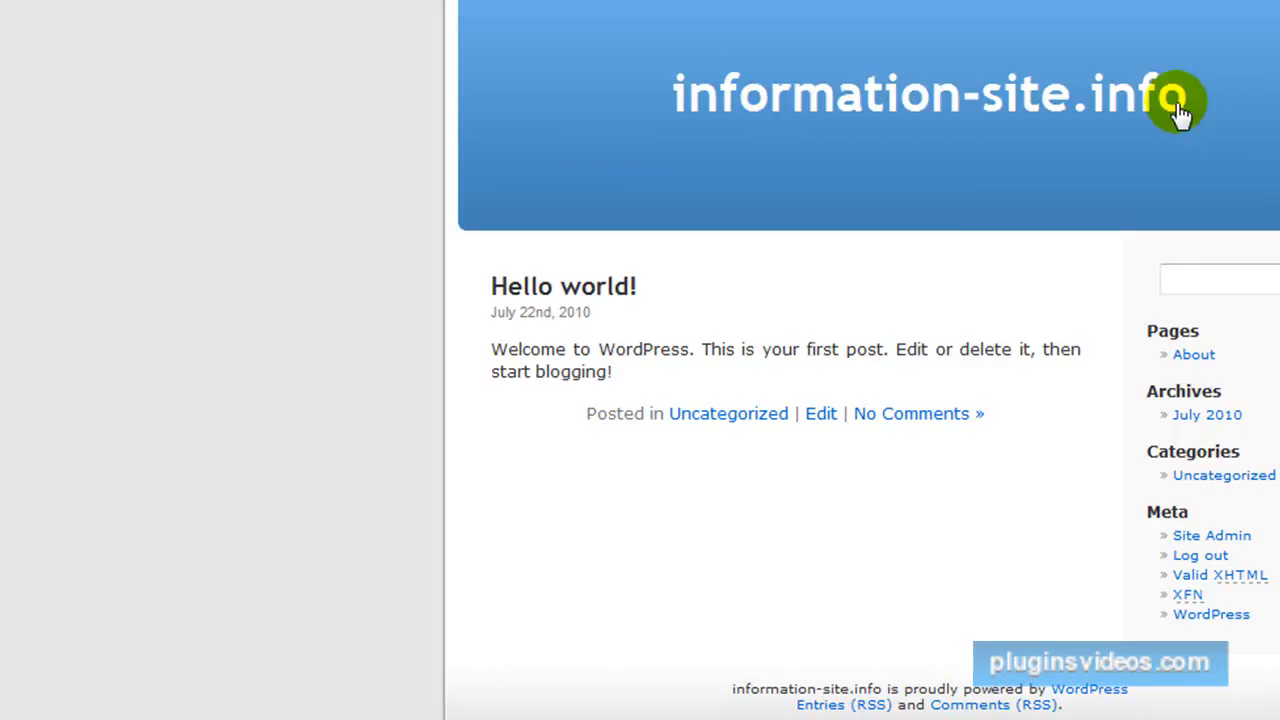
pyautogui.click(818, 418)
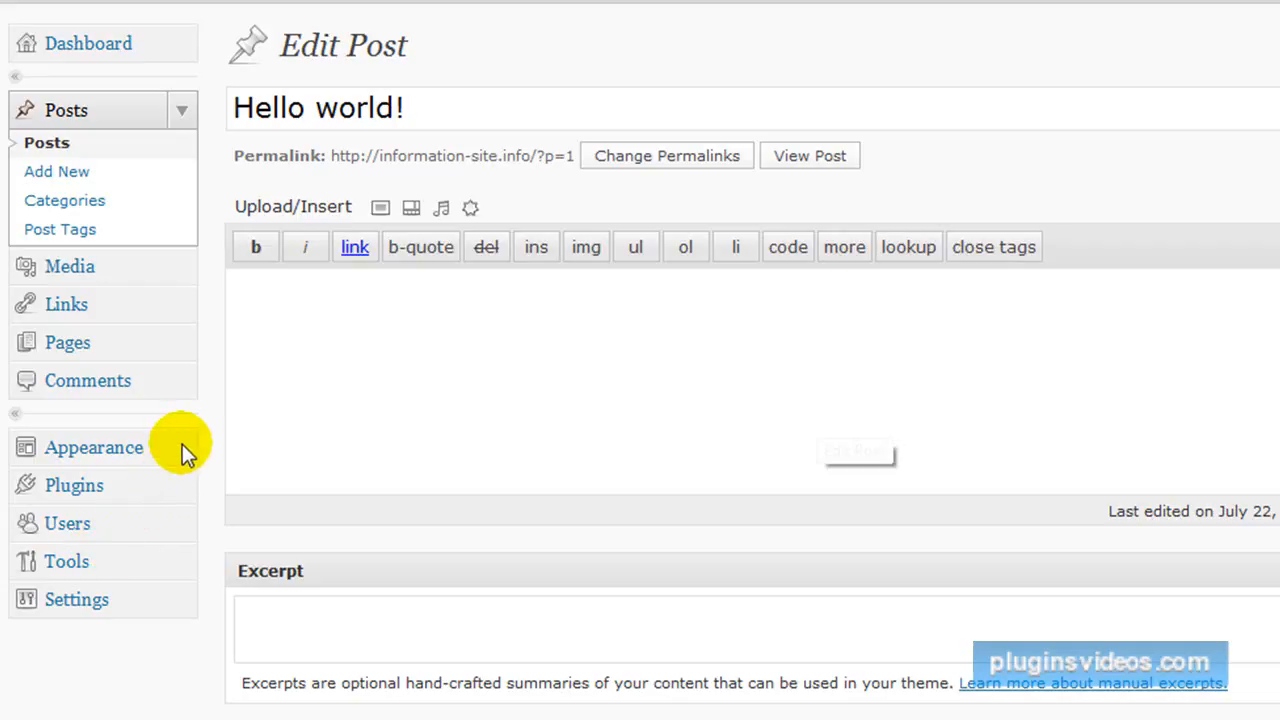
# Clear the Site Title field in the General Settings and save the changes.
pyautogui.scroll(-4, 178, 490)
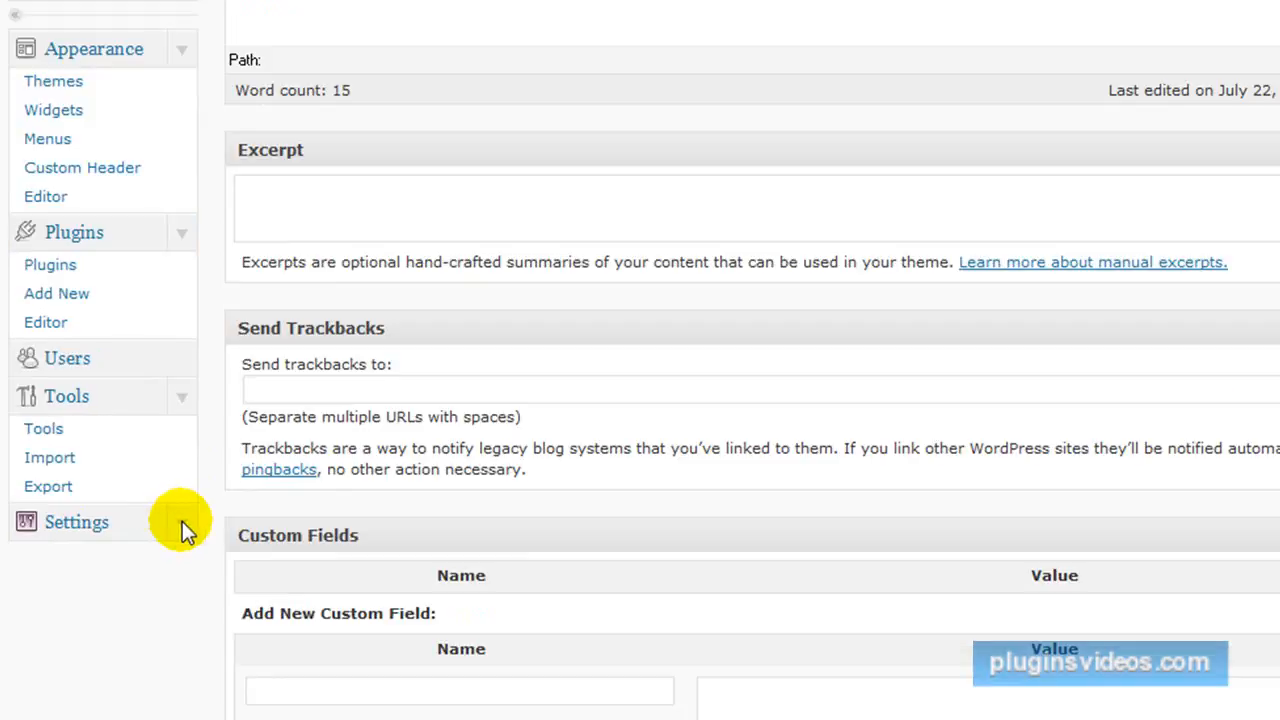
pyautogui.click(182, 522)
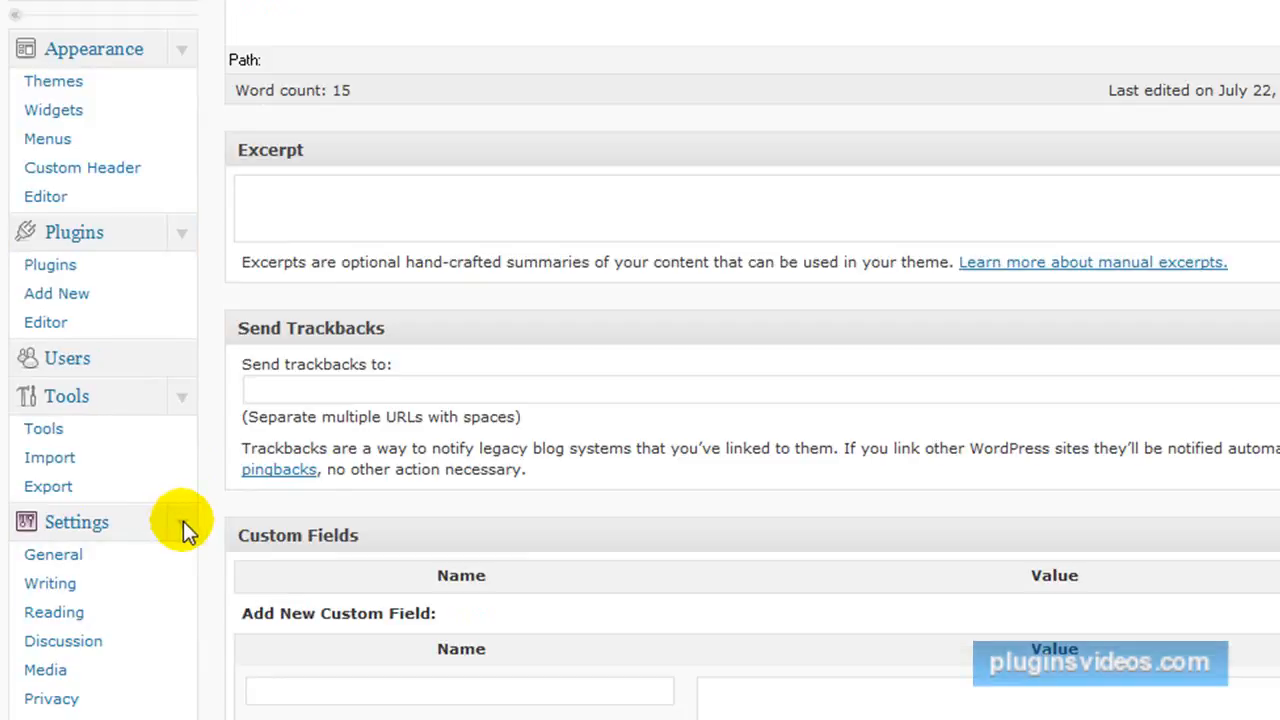
pyautogui.click(100, 565)
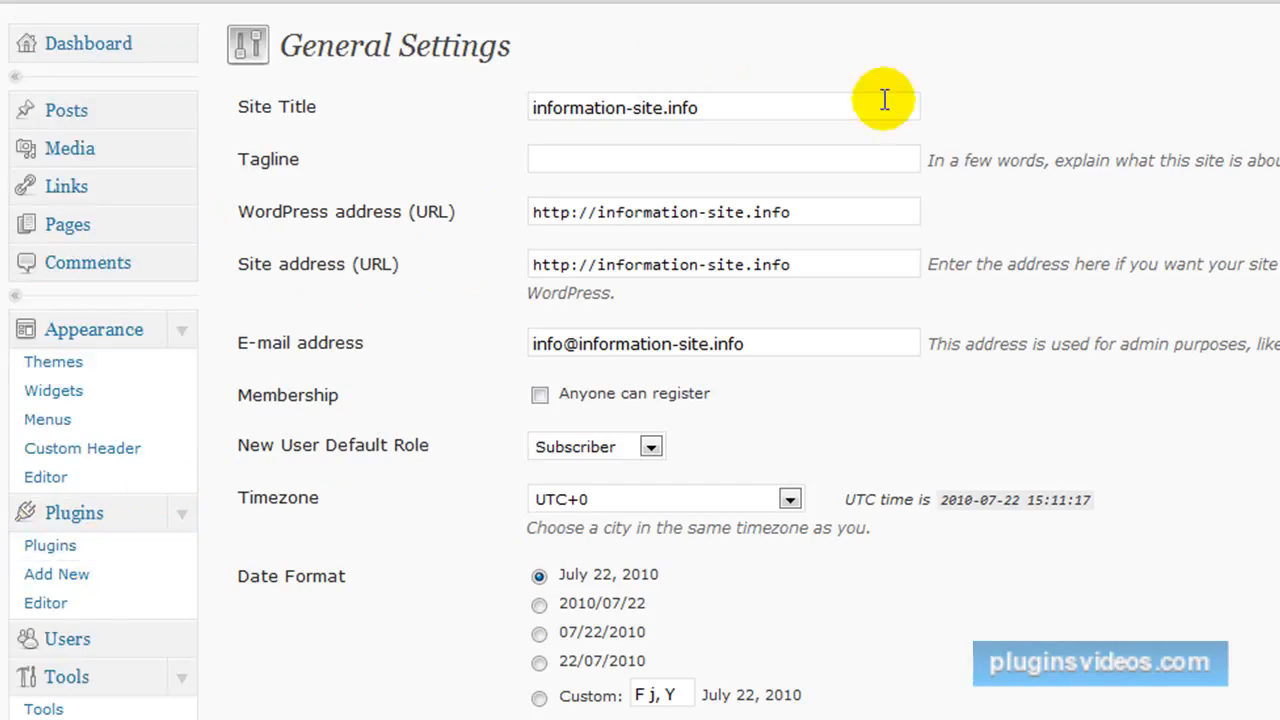
pyautogui.moveTo(715, 107); pyautogui.dragTo(357, 80)
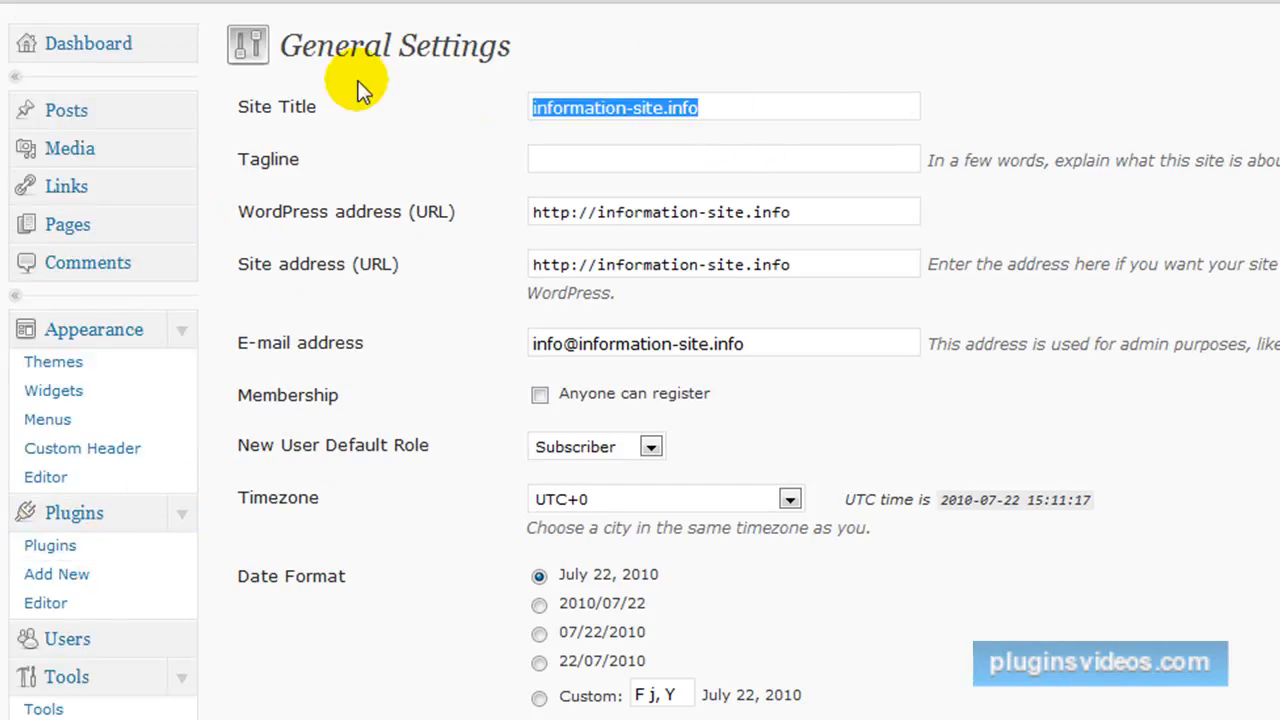
pyautogui.press('BackSpace')
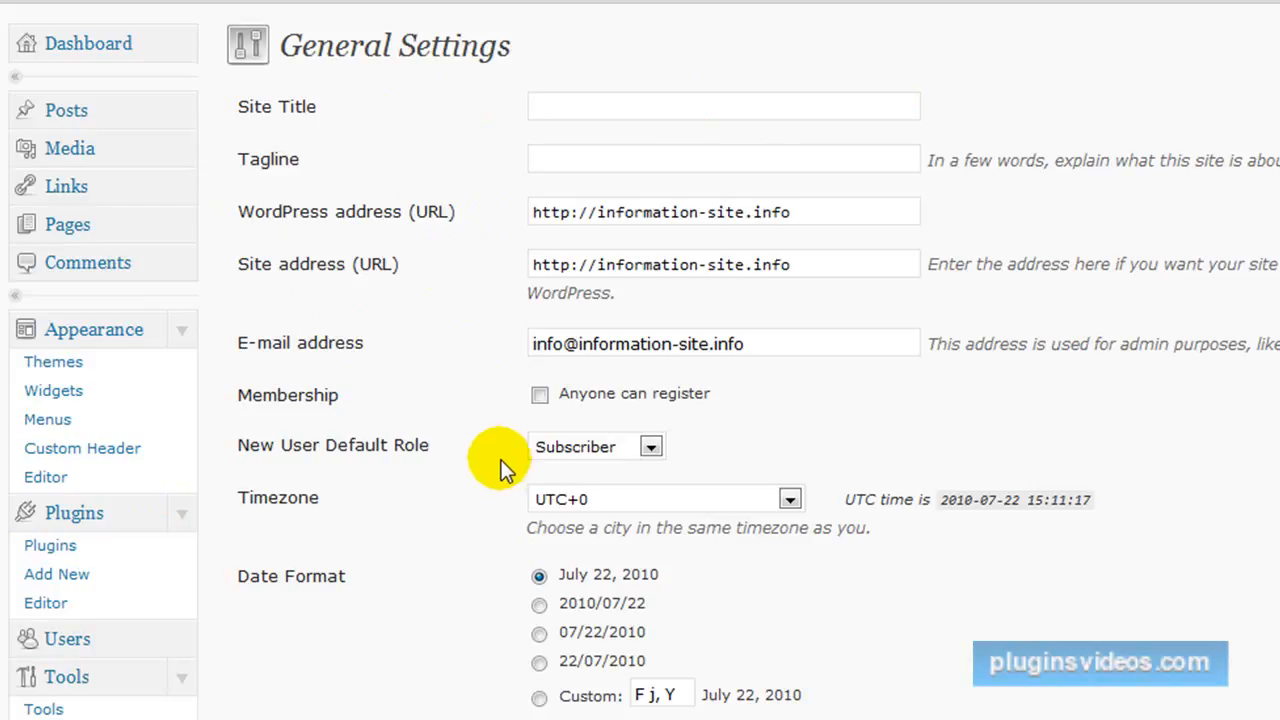
pyautogui.scroll(-3, 495, 446)
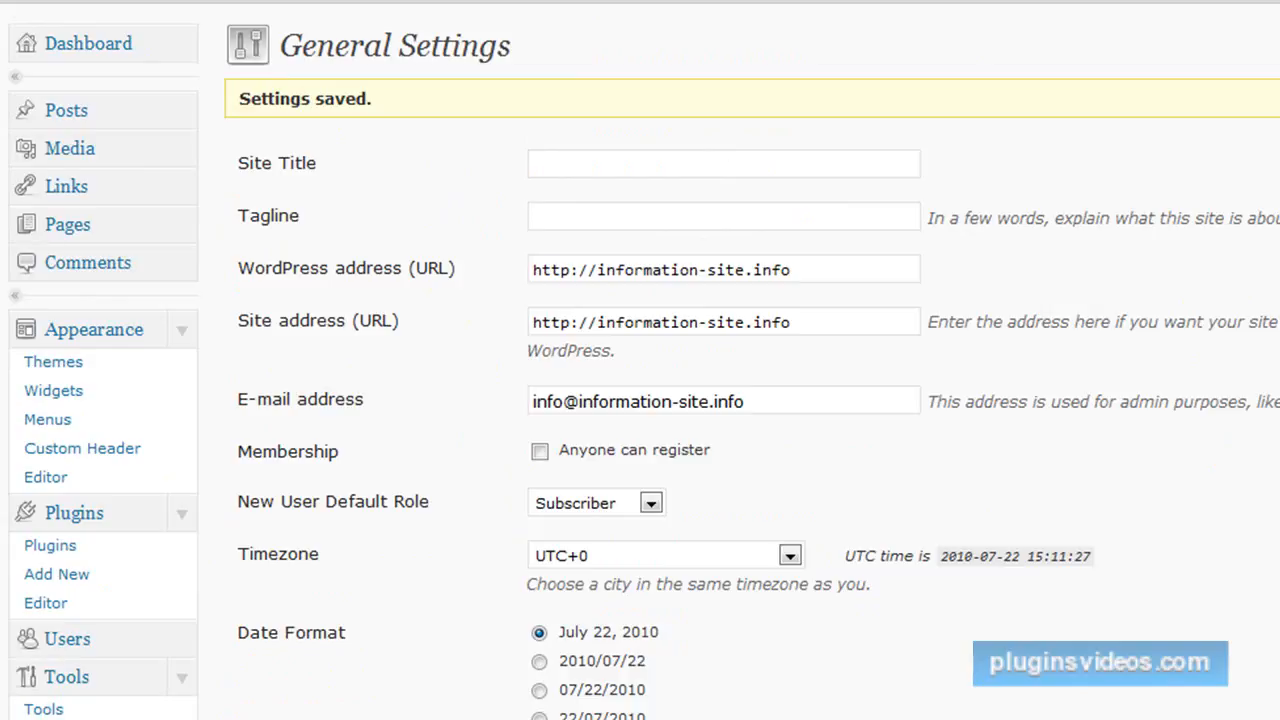
# Check the site's front page after the title change and return to the admin area through the Hello world! post's edit link.
pyautogui.press('F4')
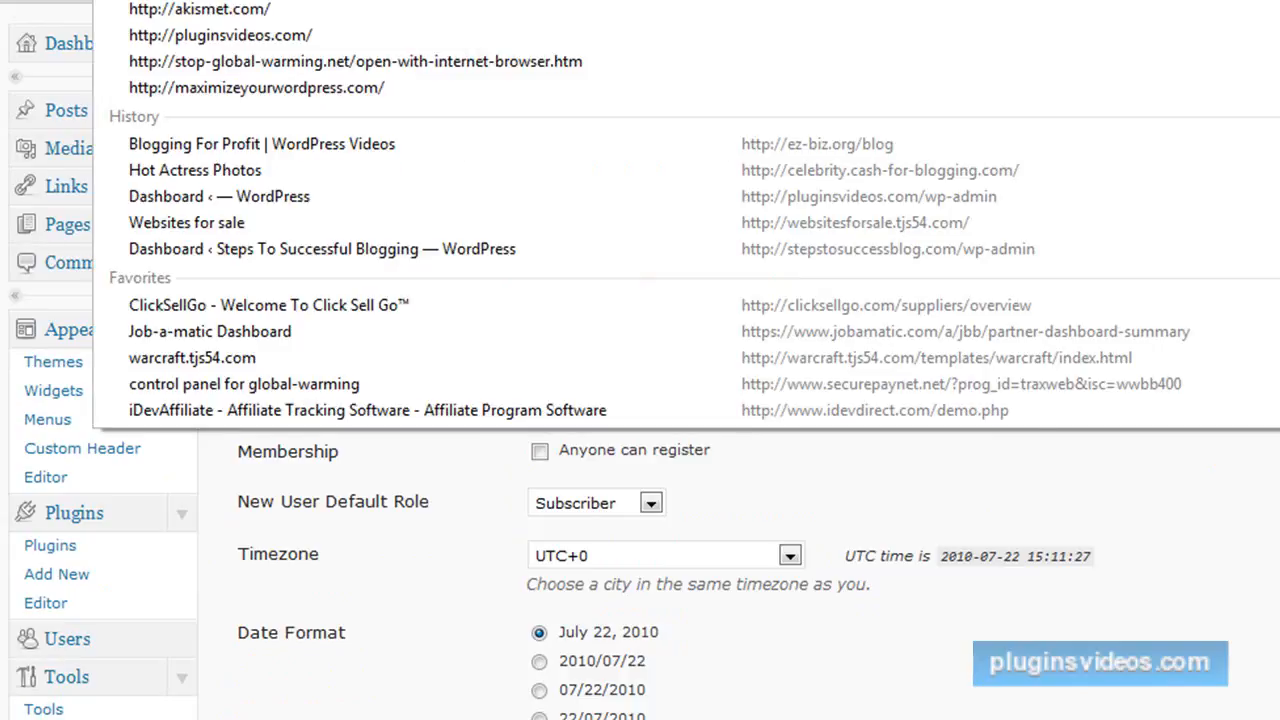
pyautogui.press('Escape')
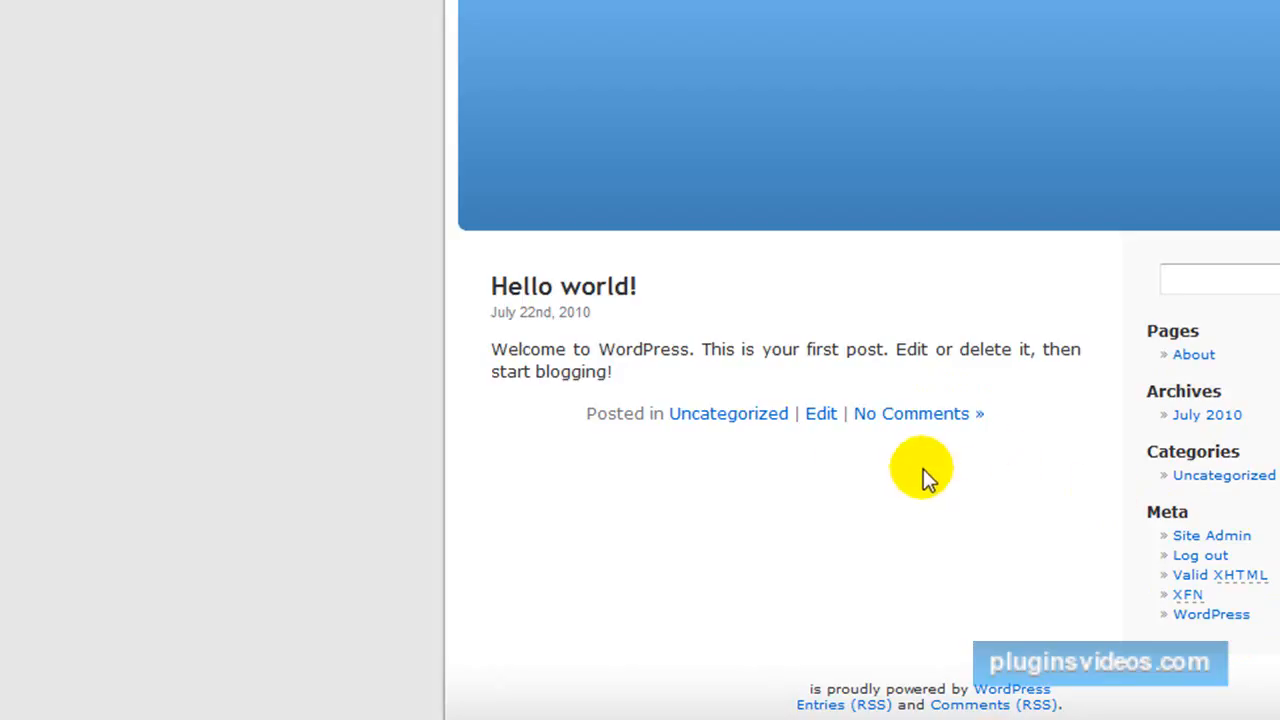
pyautogui.click(820, 414)
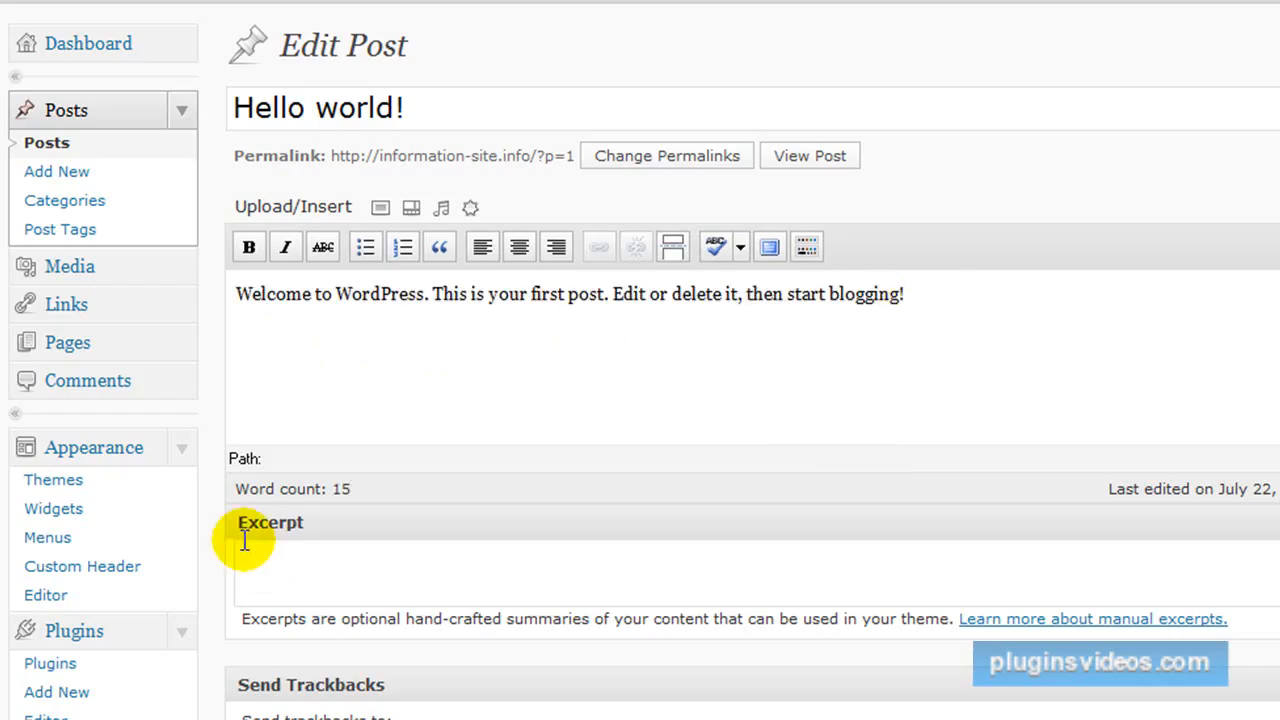
# Go to the site's theme management and open the form for installing a theme from a .zip upload.
pyautogui.scroll(-3, 243, 530)
pyautogui.scroll(-1, 236, 502)
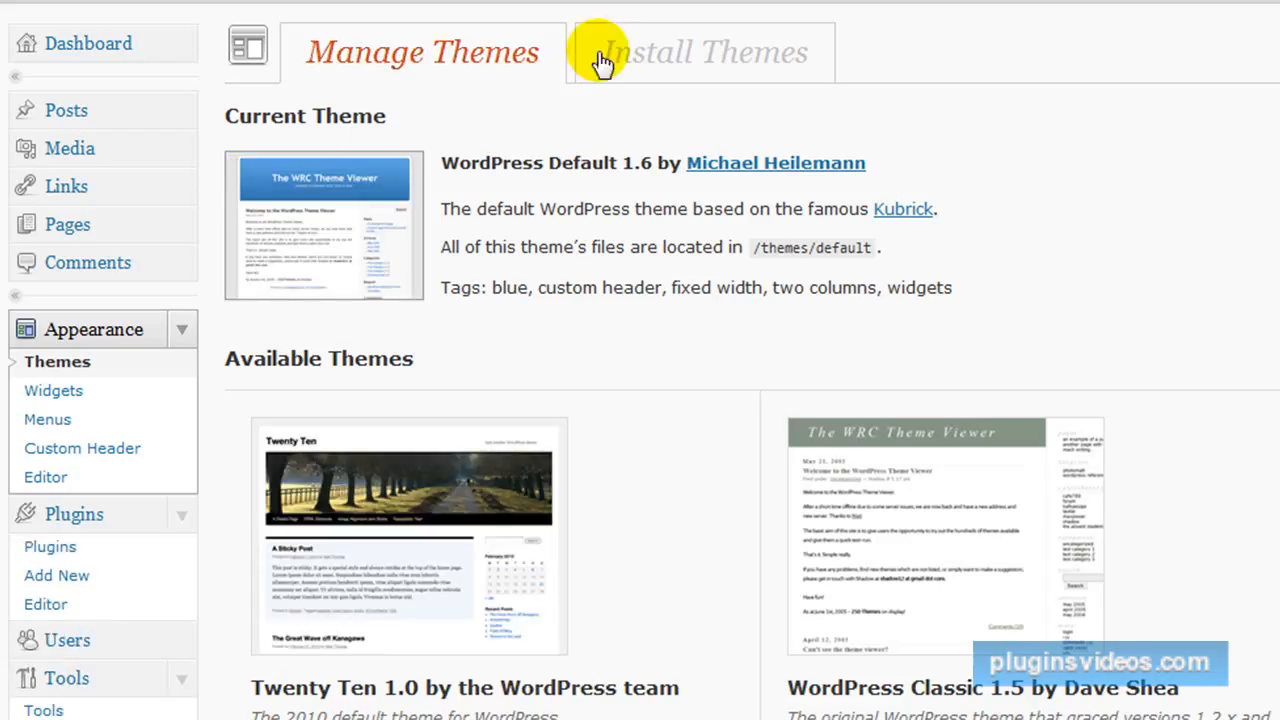
pyautogui.click(722, 58)
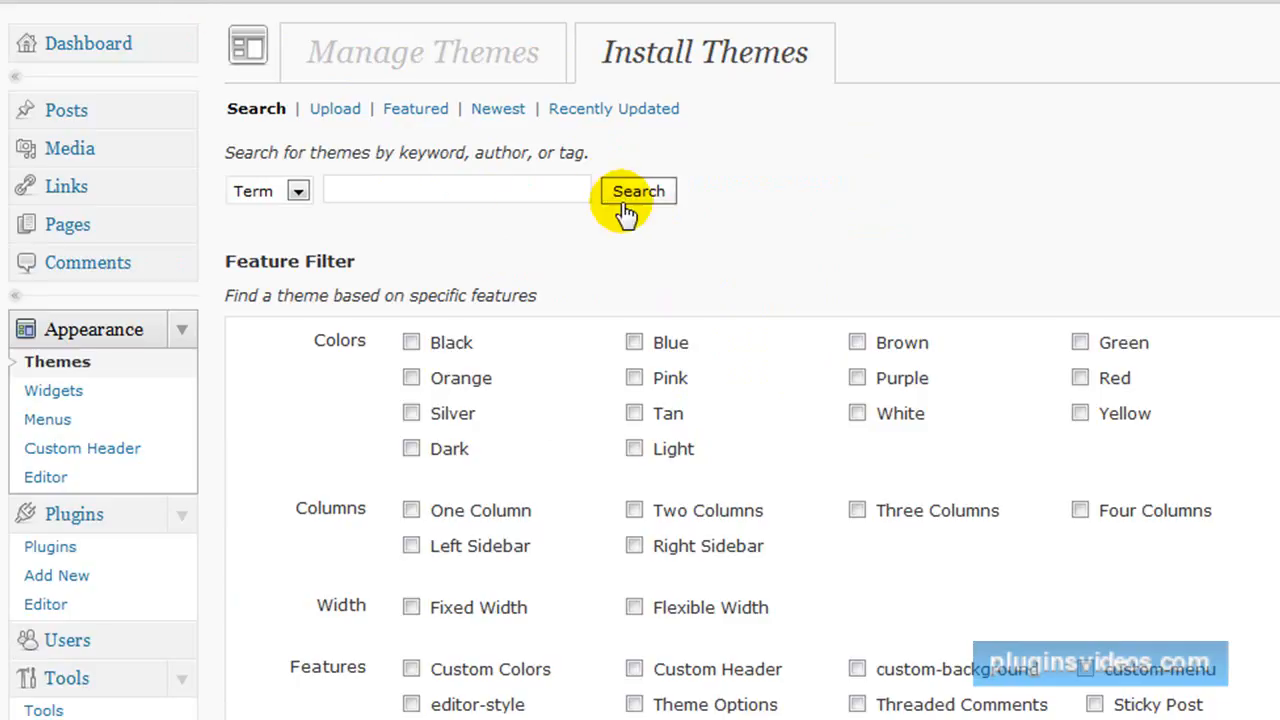
pyautogui.click(338, 112)
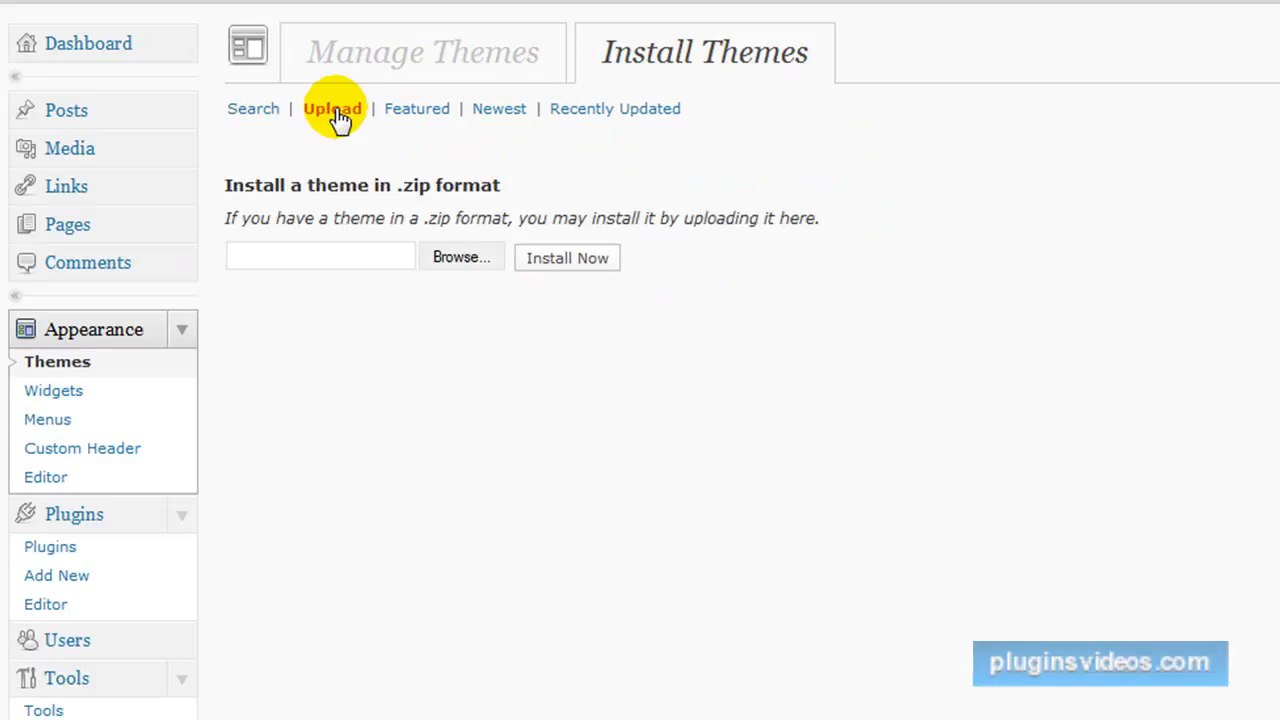
# Choose the cleancopy zip from the local WordPress folder and install it as a theme.
pyautogui.click(457, 258)
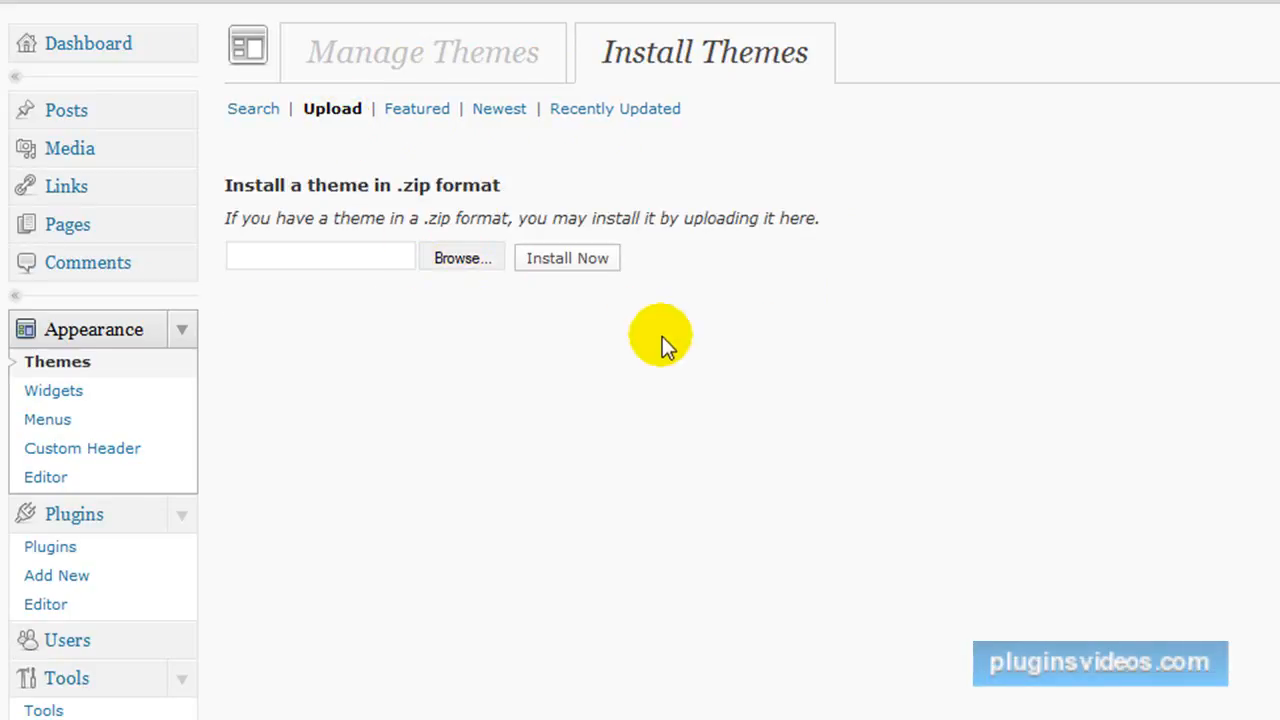
pyautogui.moveTo(402, 0); pyautogui.dragTo(693, 0)
pyautogui.moveTo(636, 288); pyautogui.dragTo(654, 419)
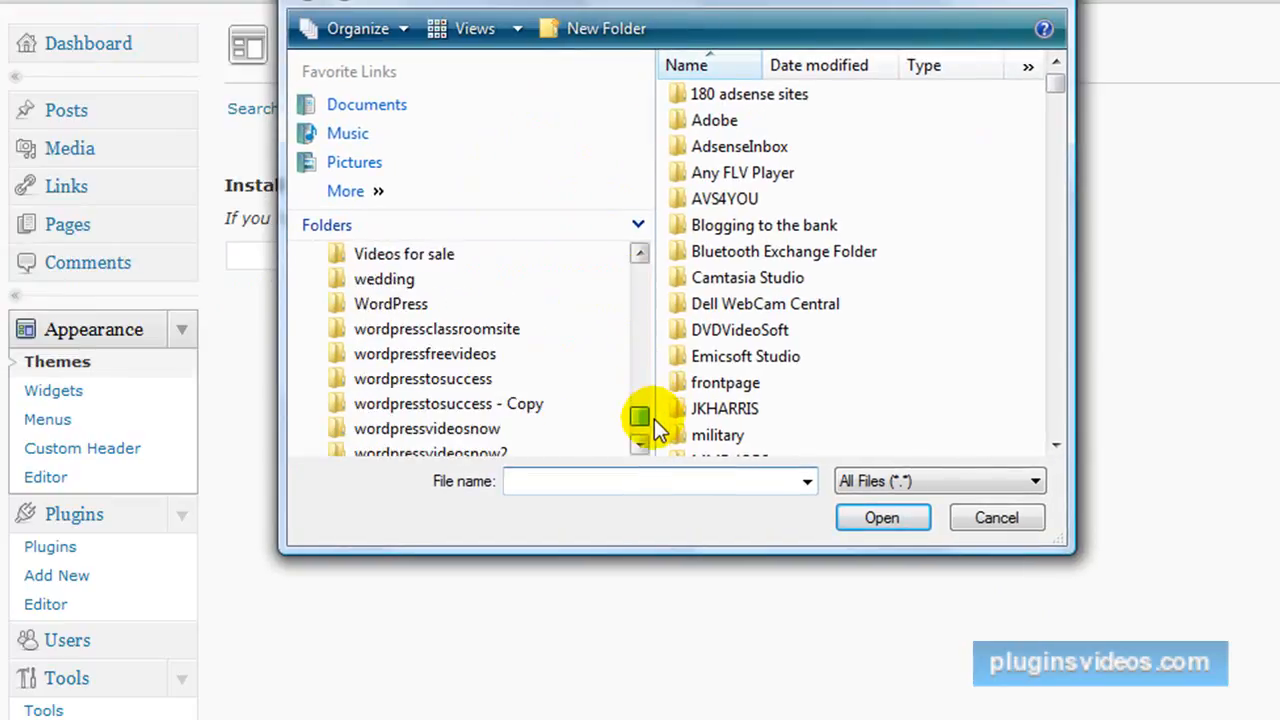
pyautogui.click(408, 305)
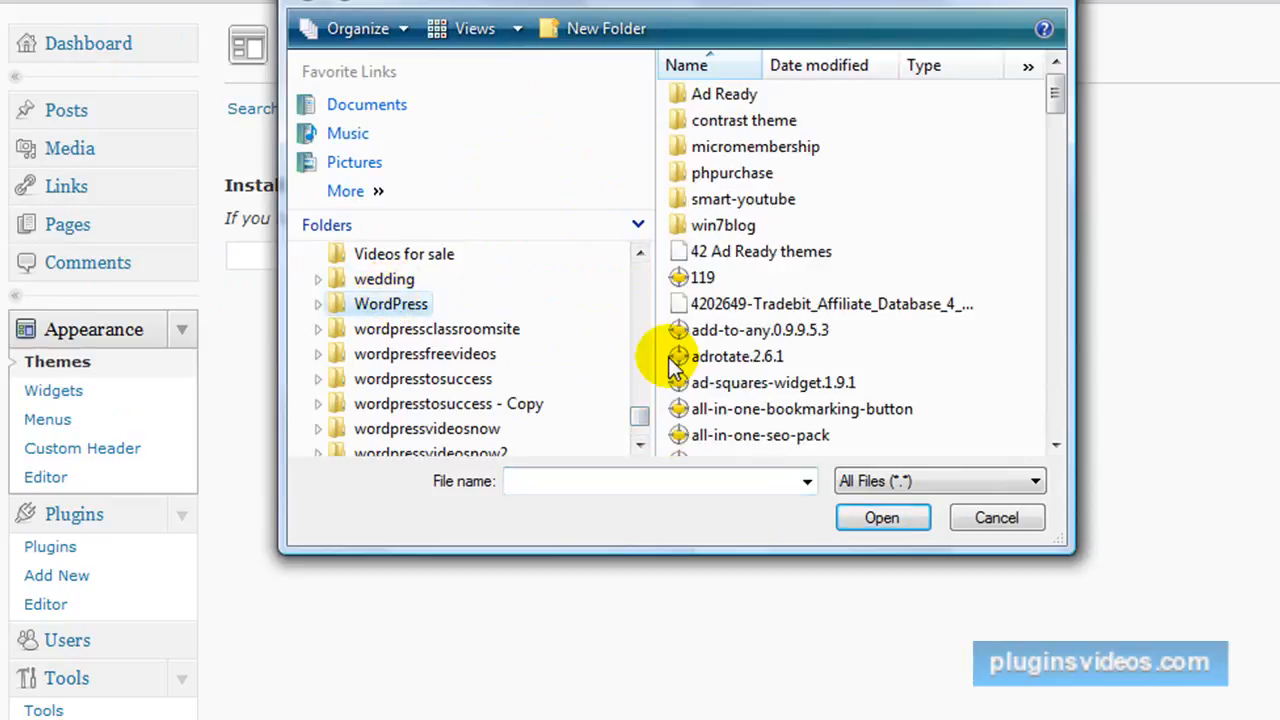
pyautogui.click(937, 355)
pyautogui.scroll(-5, 938, 352)
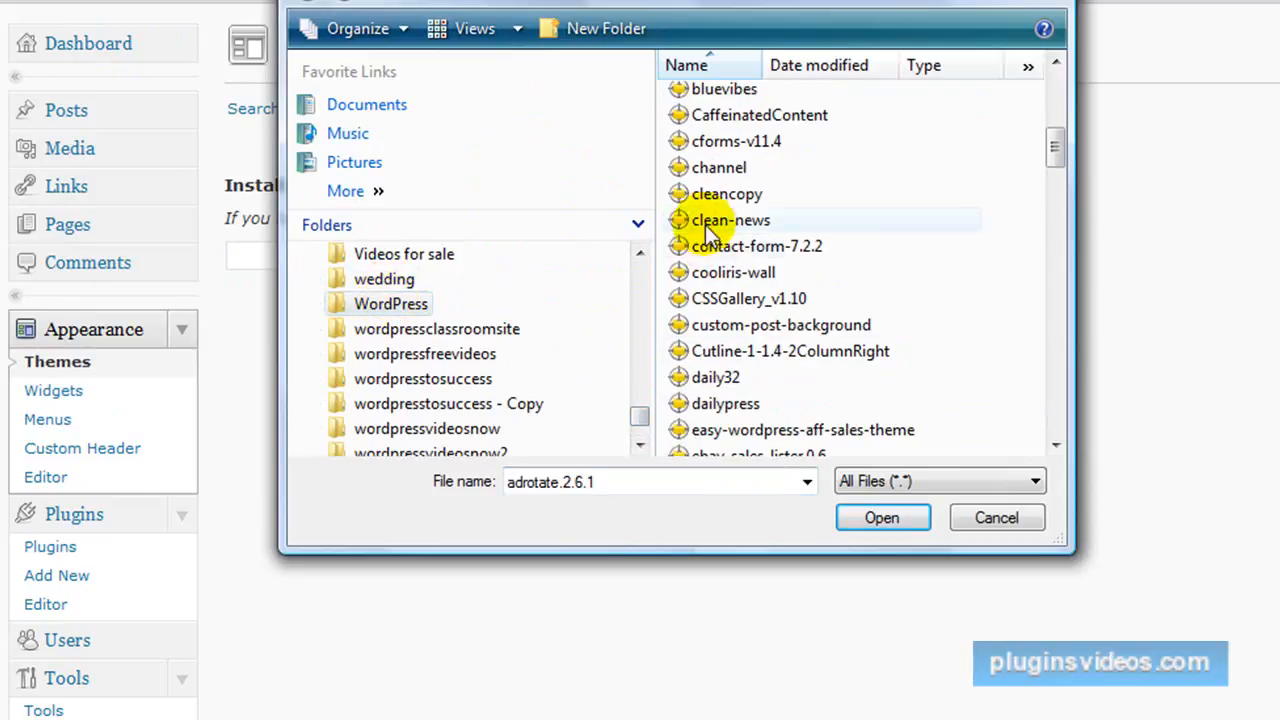
pyautogui.click(704, 193)
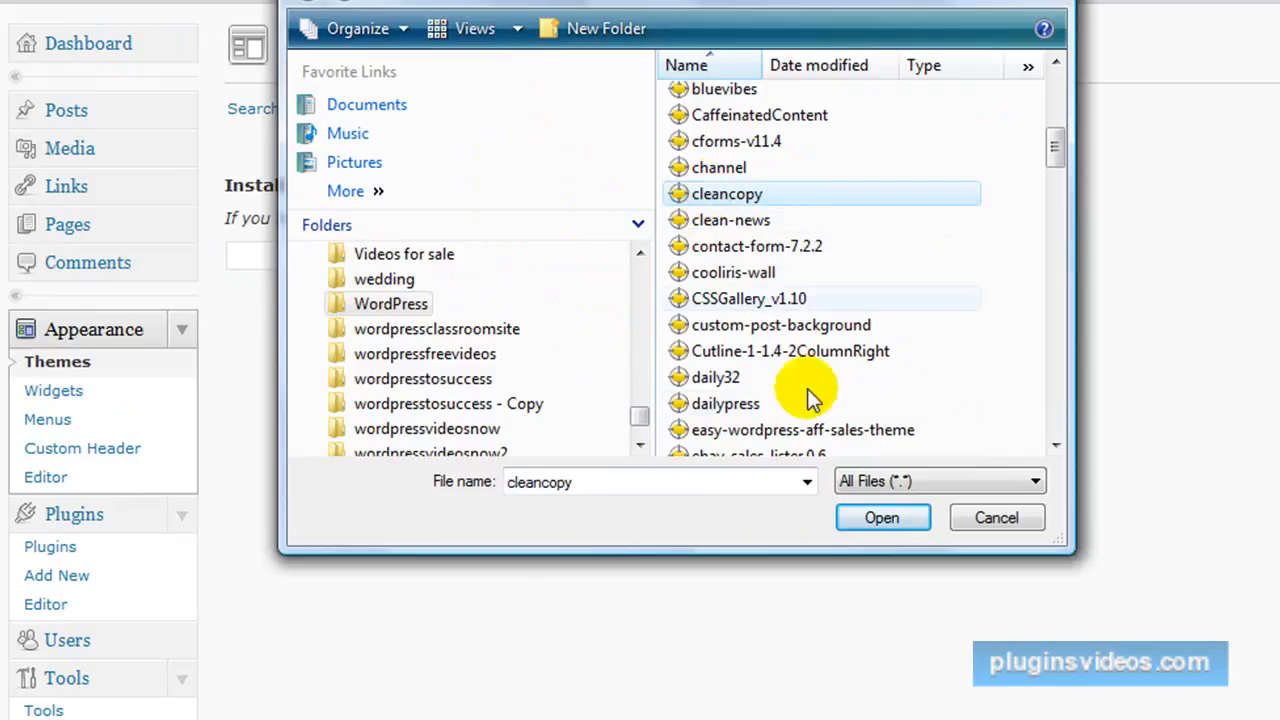
pyautogui.click(883, 518)
pyautogui.click(580, 265)
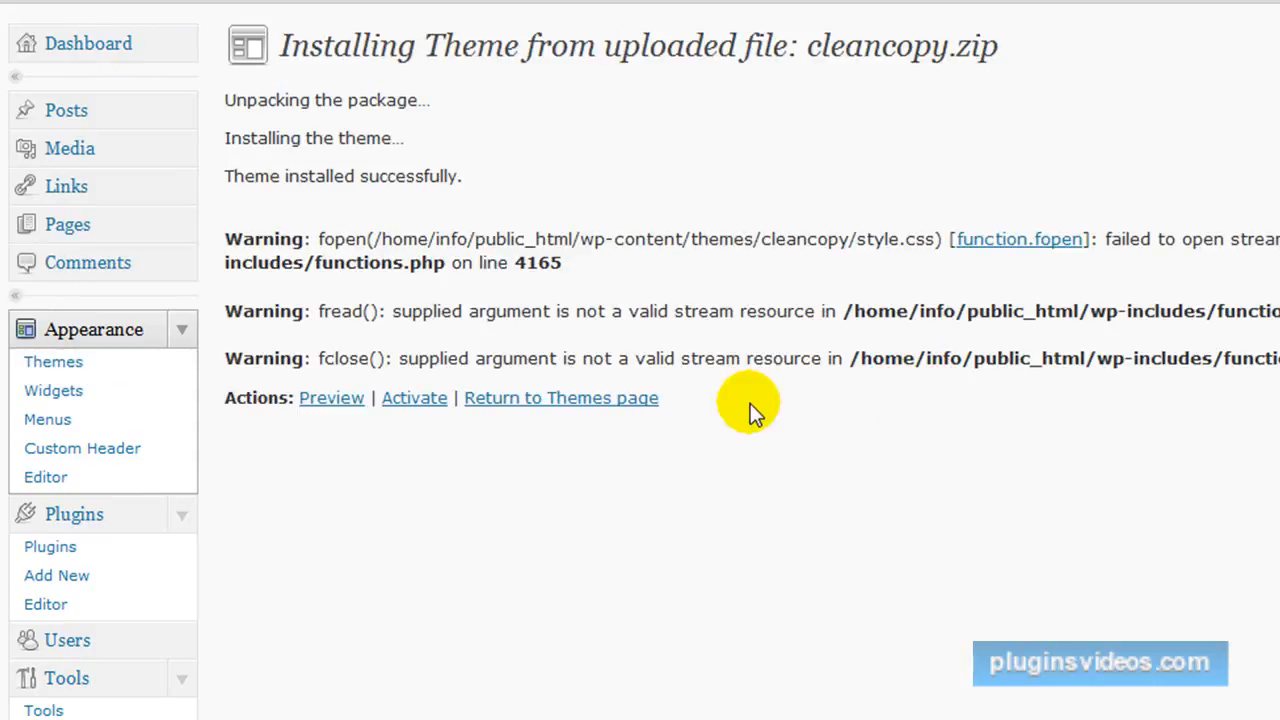
# Activate the uploaded cleancopy theme, using its Clean Copy Right Sidebar 1 variant.
pyautogui.click(418, 398)
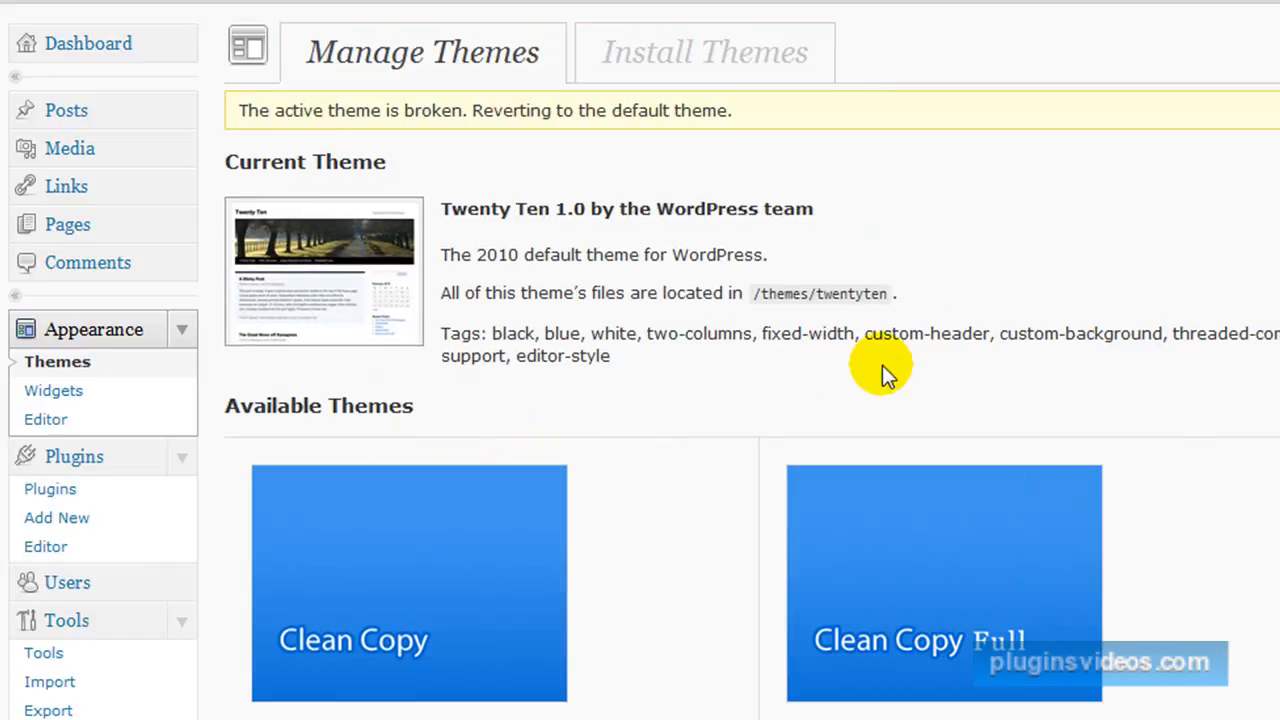
pyautogui.scroll(-3, 780, 313)
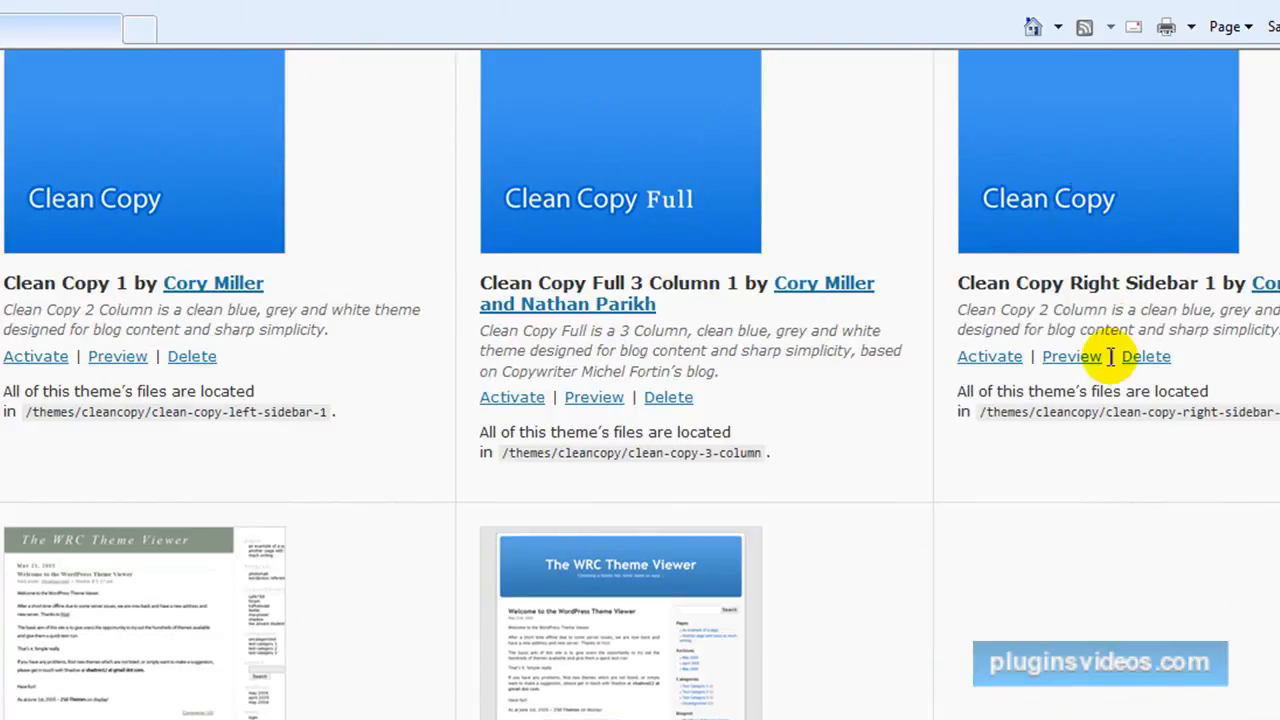
pyautogui.click(1000, 363)
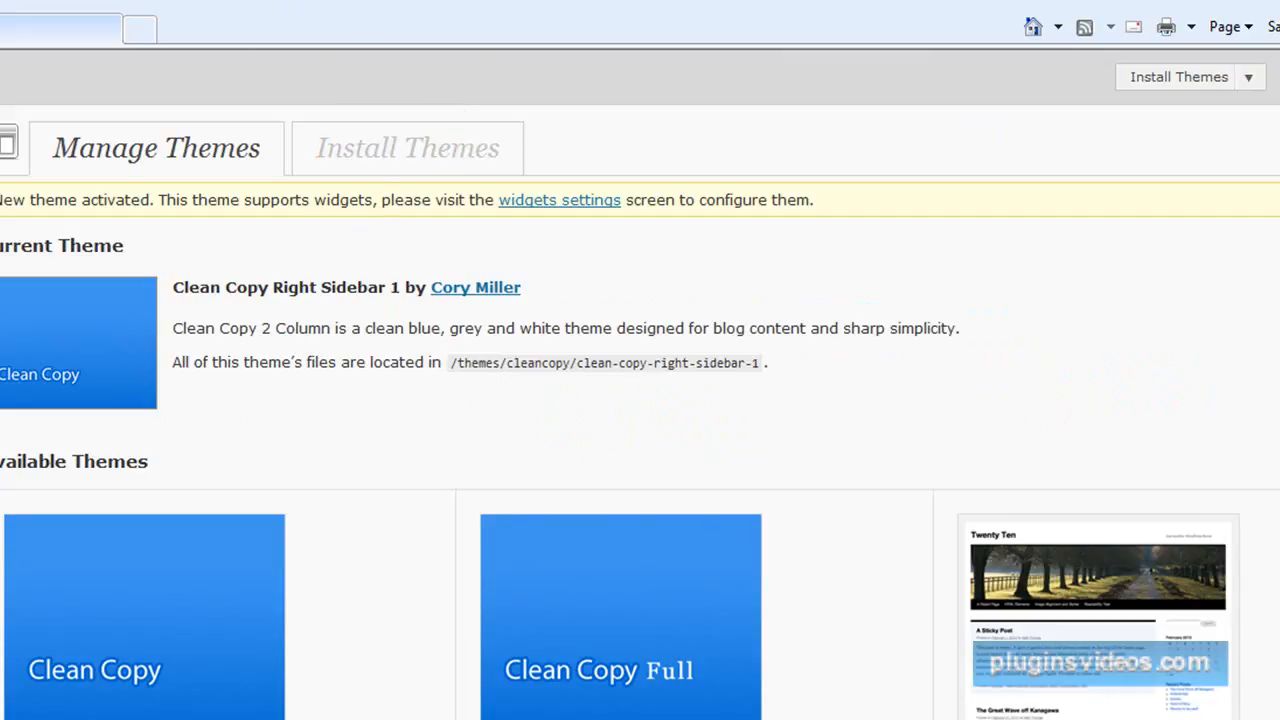
# View the information-site.info front page with the new theme, from the header down to the sidebar content.
pyautogui.press('F4')
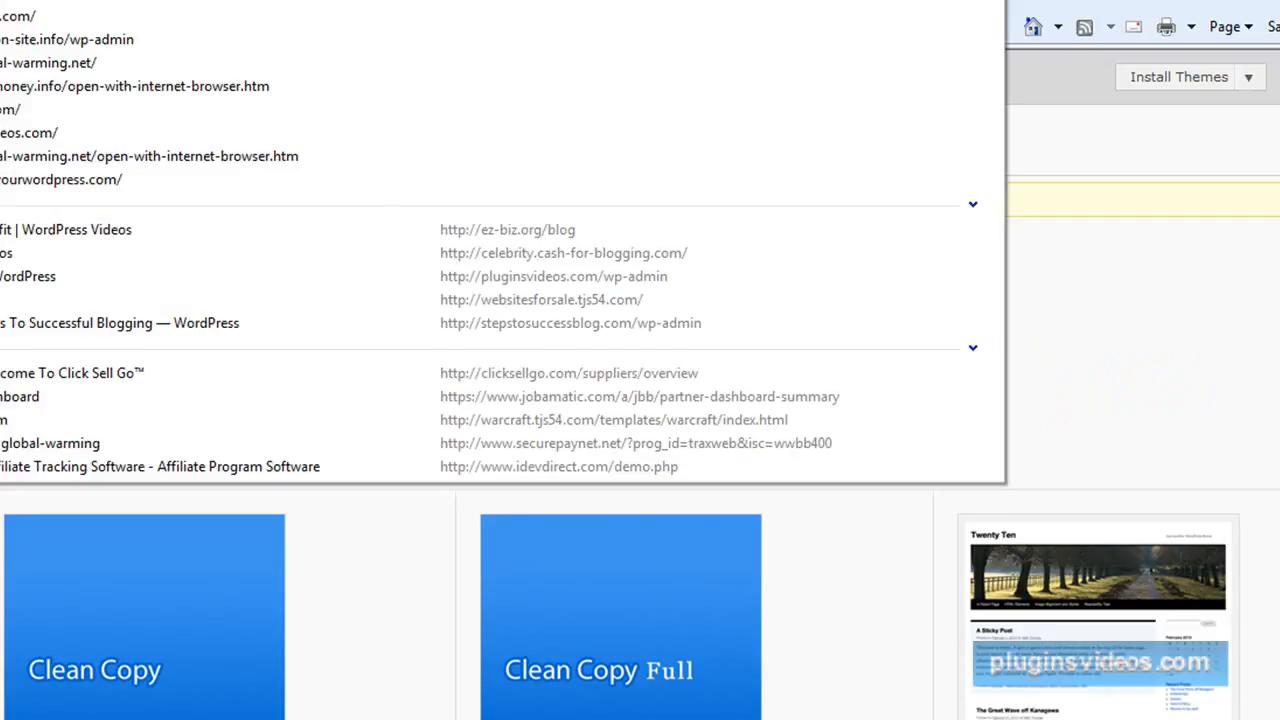
pyautogui.press('Return')
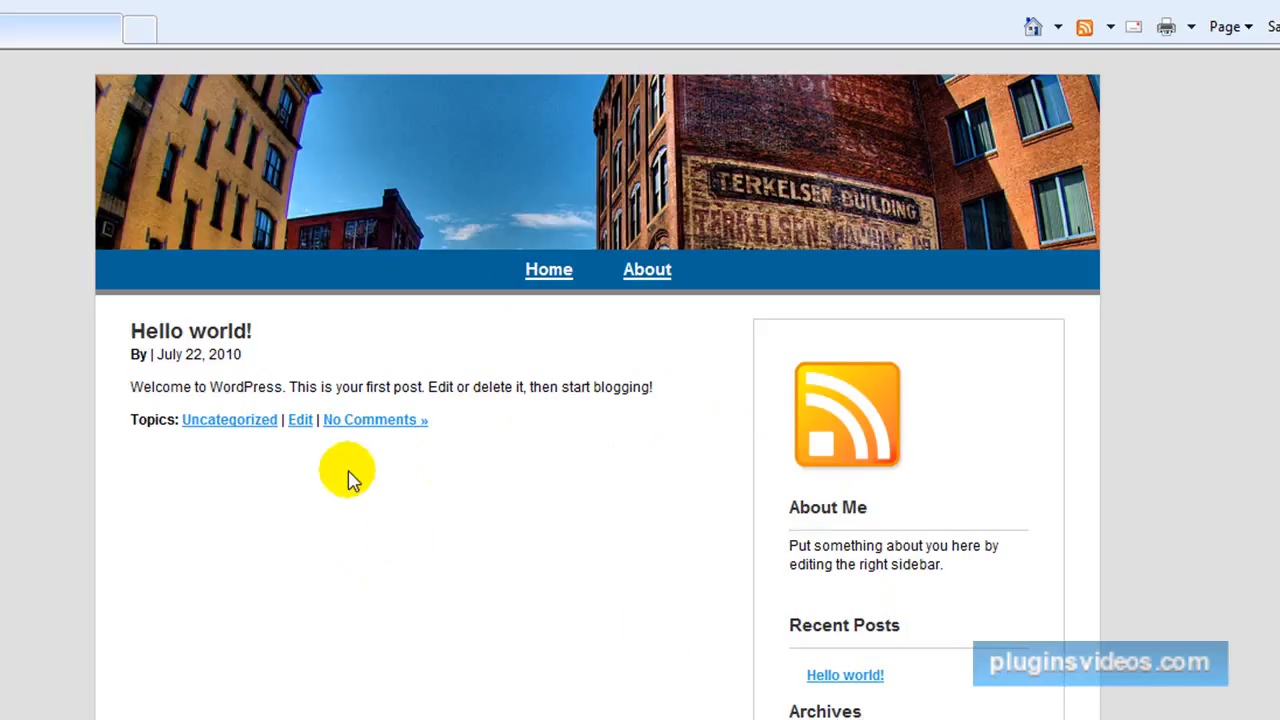
pyautogui.scroll(-2, 914, 491)
pyautogui.scroll(2, 920, 691)
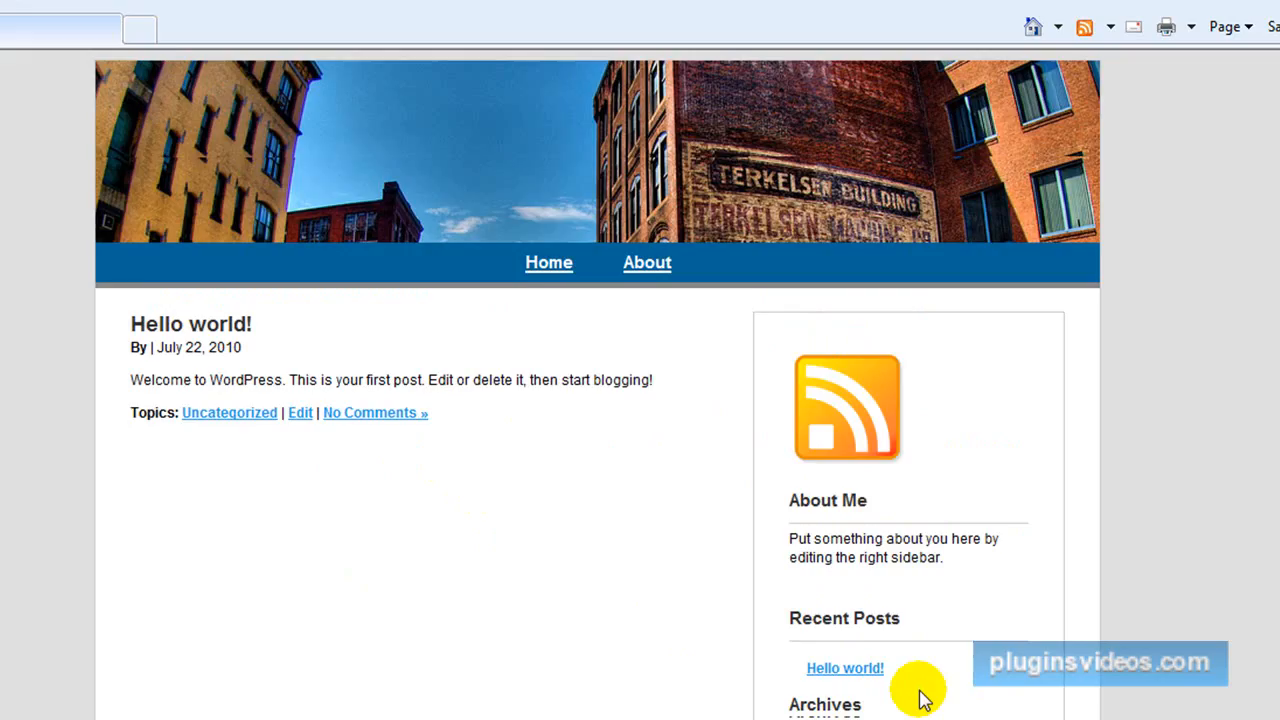
# Return to the admin area through the Hello world! post and add the Meta widget to Sidebar 1.
pyautogui.click(300, 420)
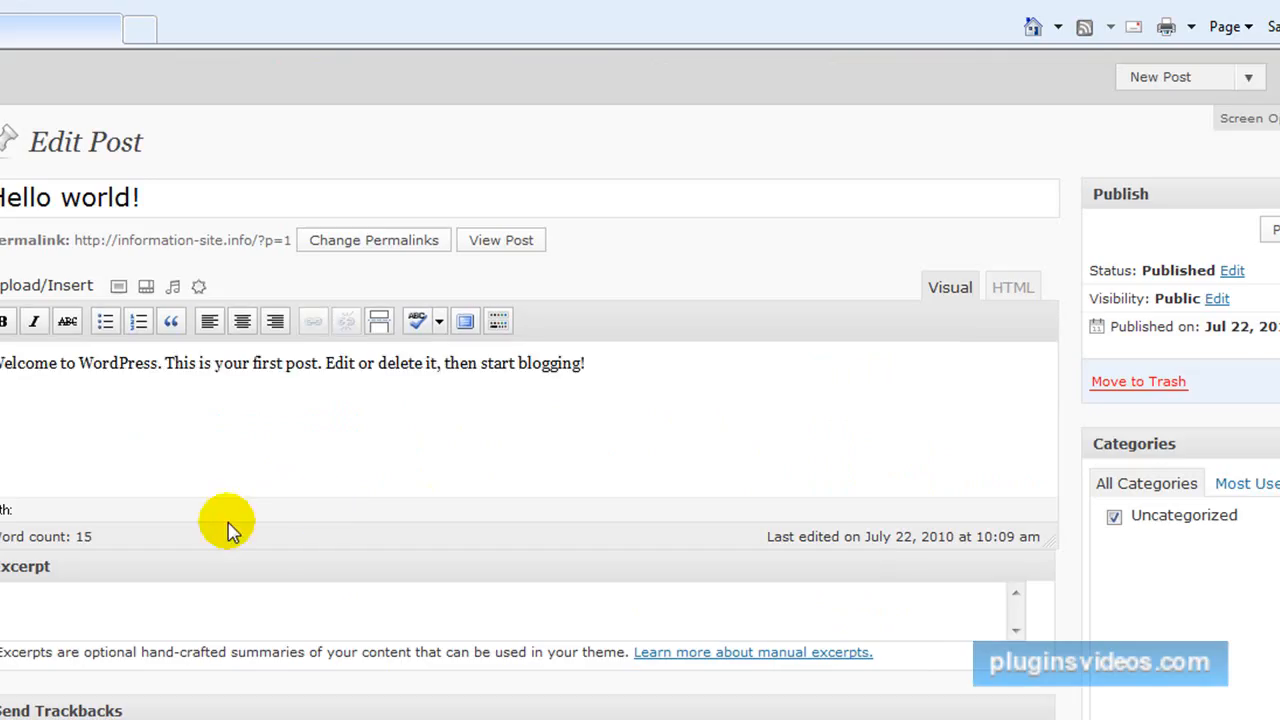
pyautogui.scroll(-2, 251, 514)
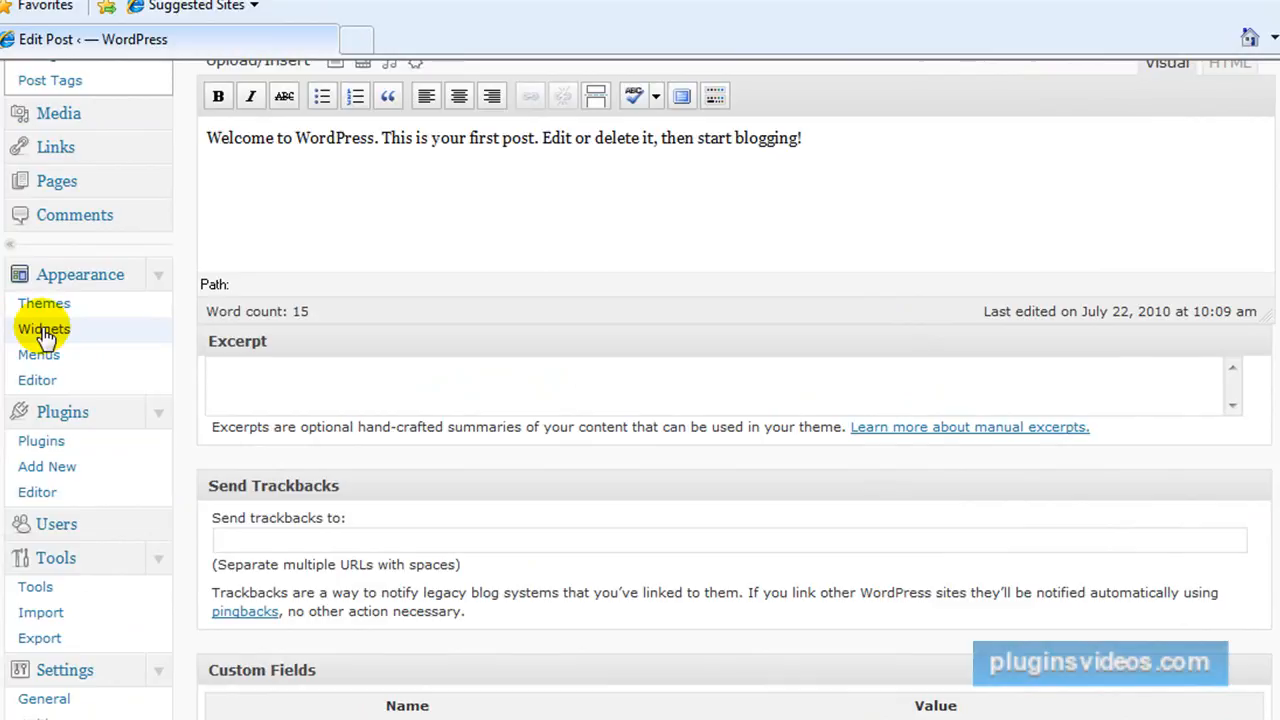
pyautogui.click(44, 330)
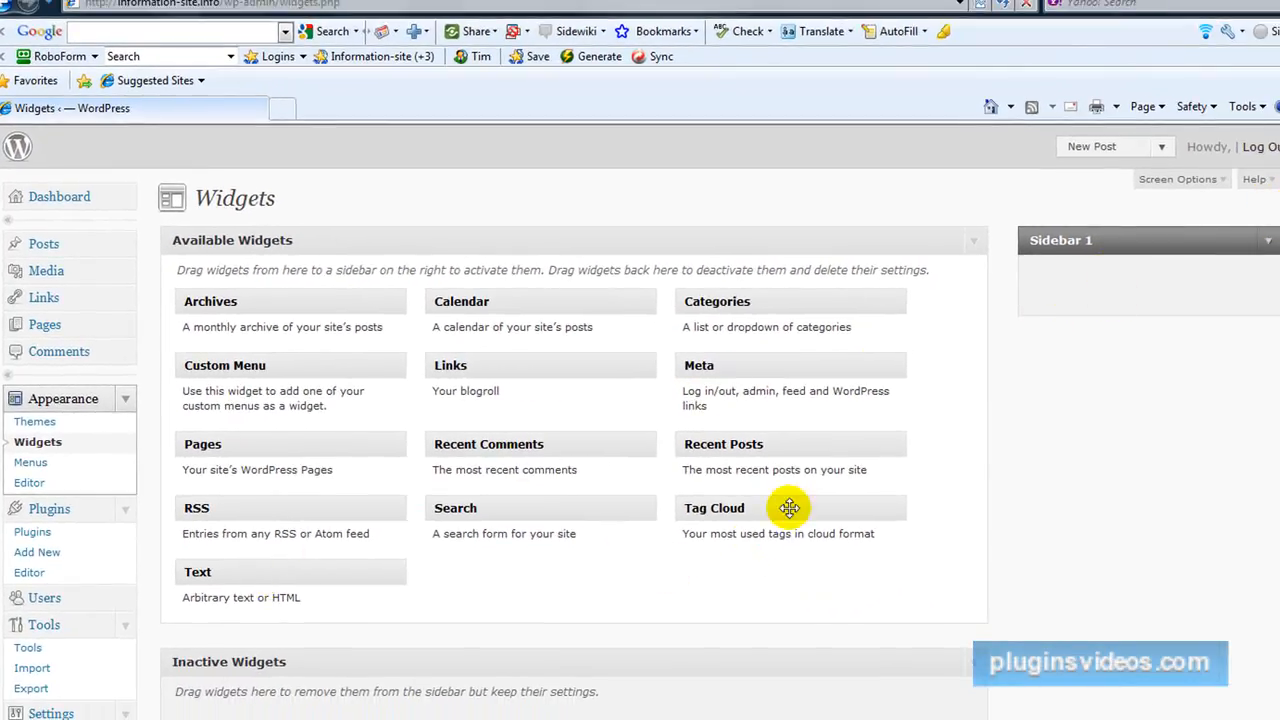
pyautogui.moveTo(751, 369); pyautogui.dragTo(1112, 288)
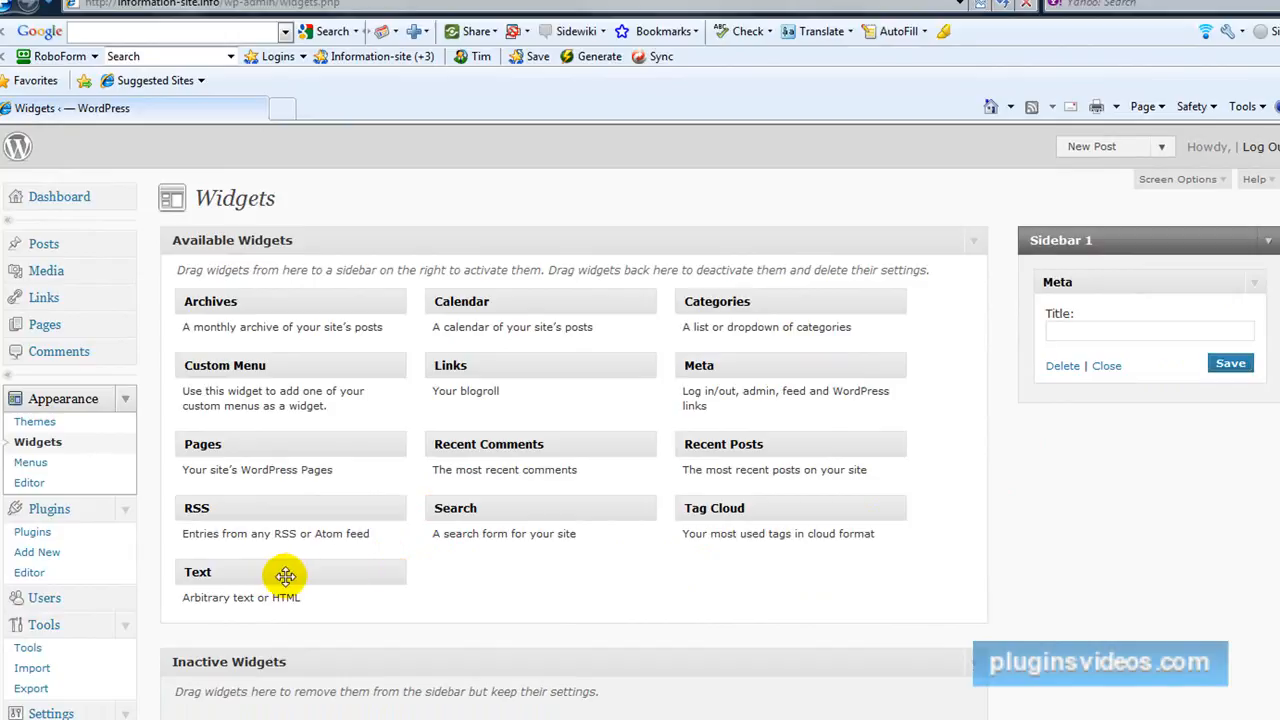
# Add two empty Text widgets above the Meta widget in Sidebar 1, save the upper one and collapse both.
pyautogui.moveTo(286, 575); pyautogui.dragTo(1143, 286)
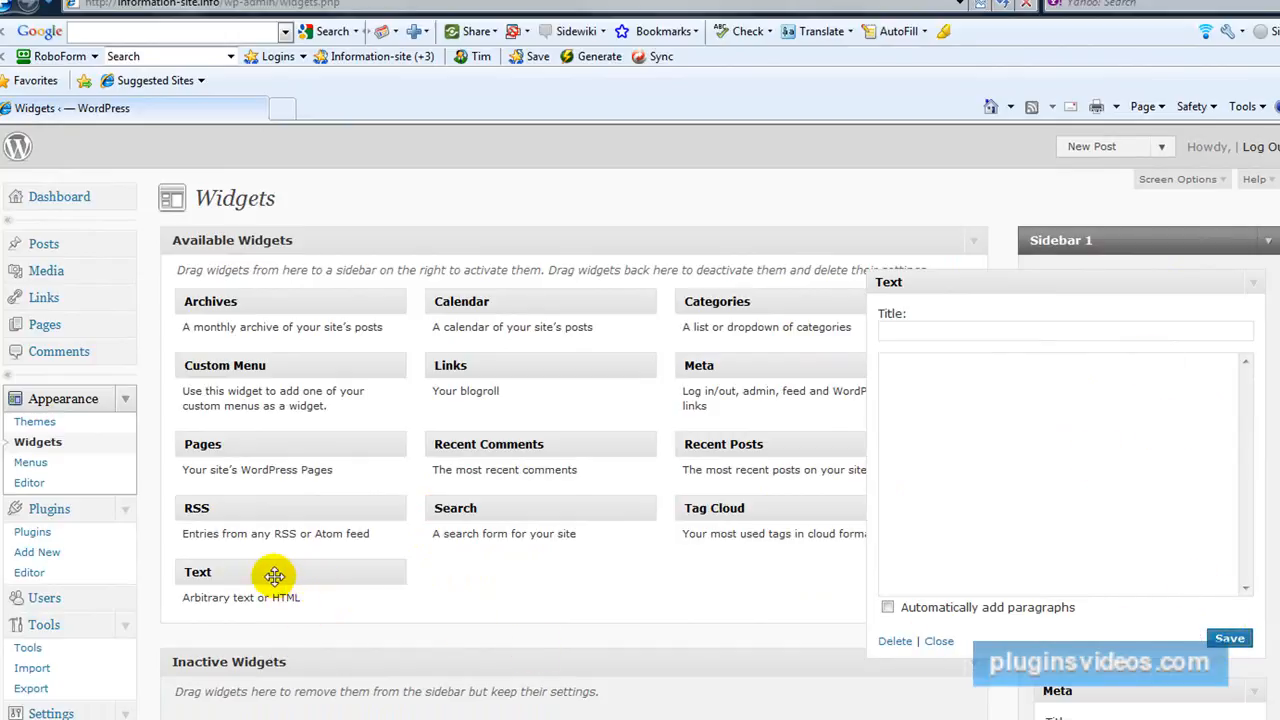
pyautogui.moveTo(273, 572); pyautogui.dragTo(1134, 316)
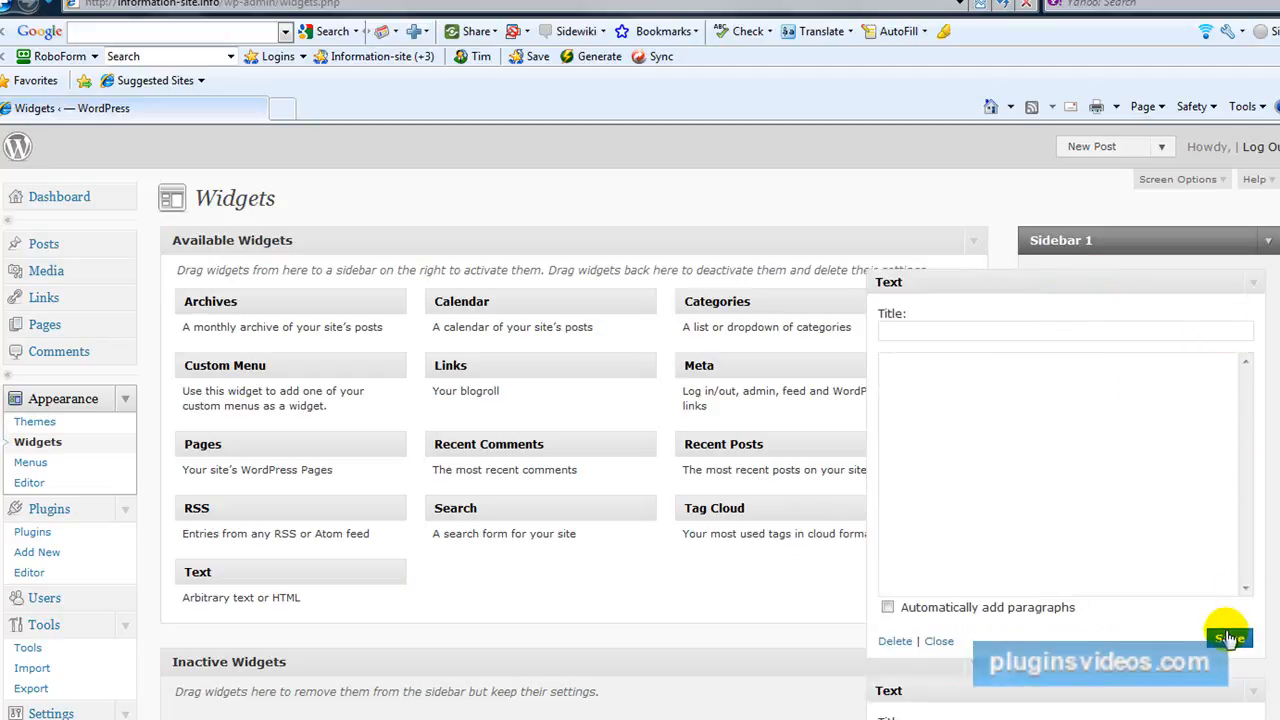
pyautogui.click(1230, 639)
pyautogui.click(933, 645)
pyautogui.click(938, 686)
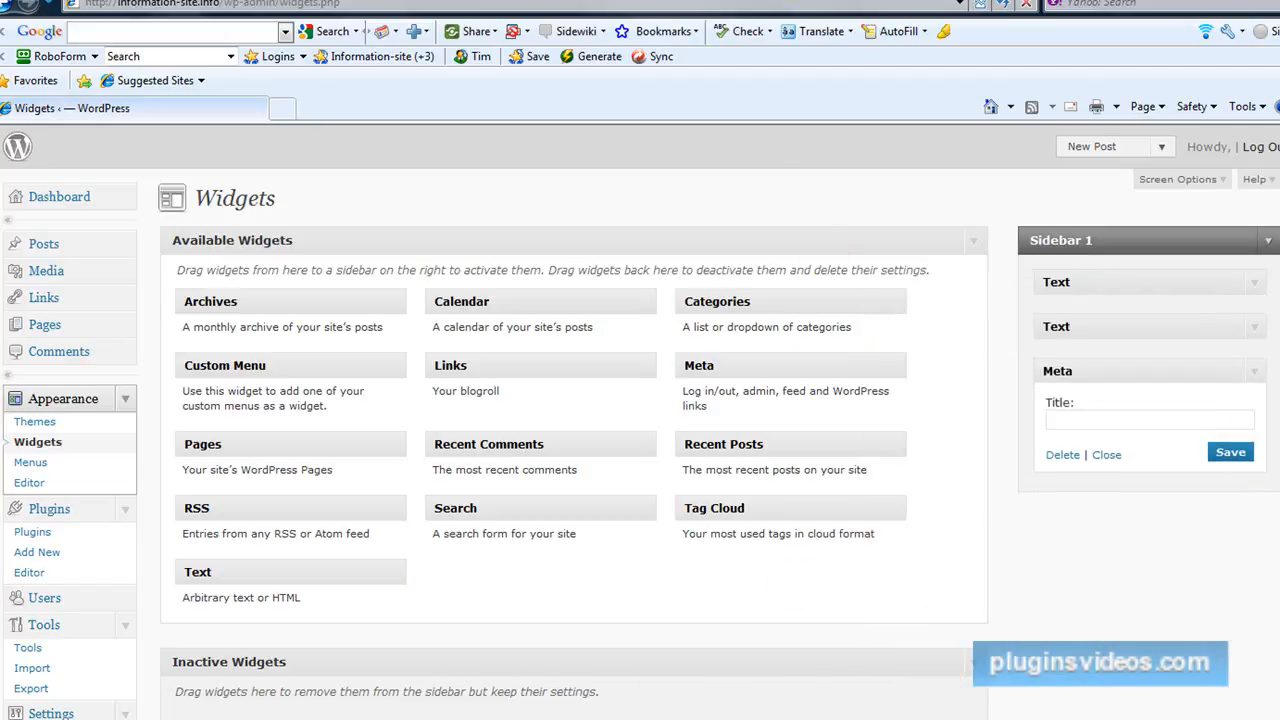
# Visit pluginstoprofits.com and adsense-money.info to look at an example membership site.
pyautogui.click(967, 5)
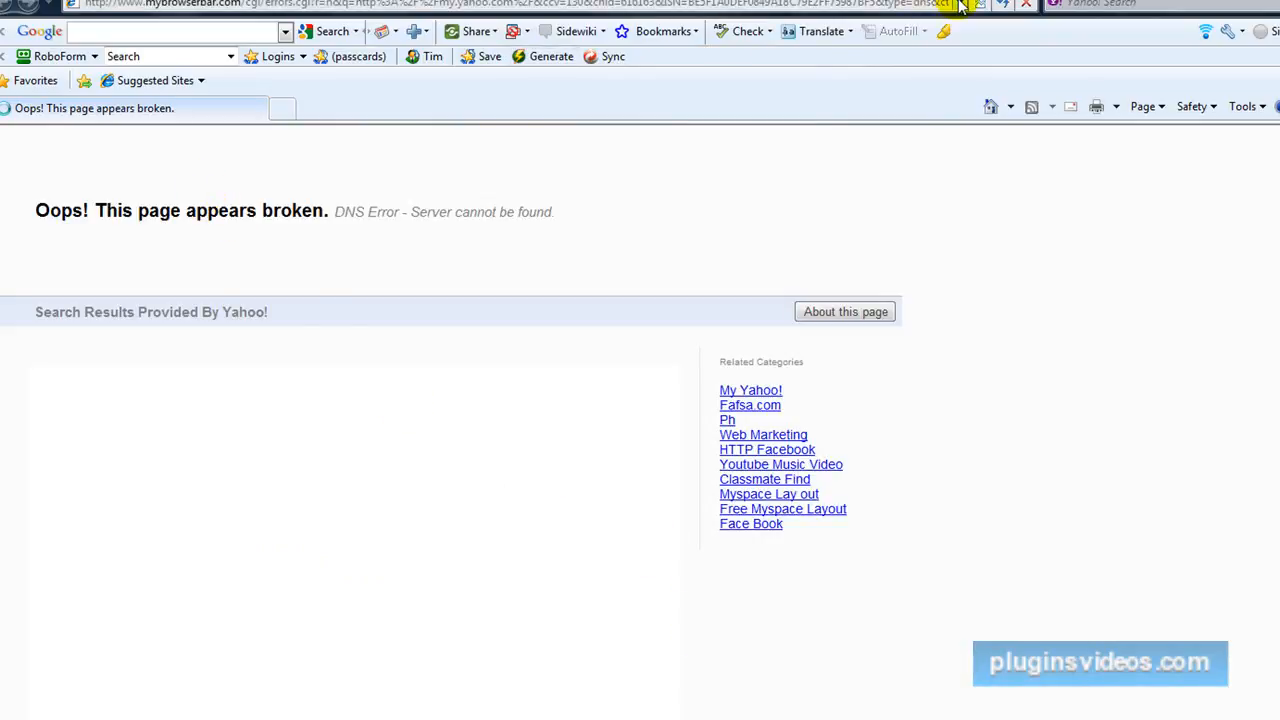
pyautogui.click(170, 5)
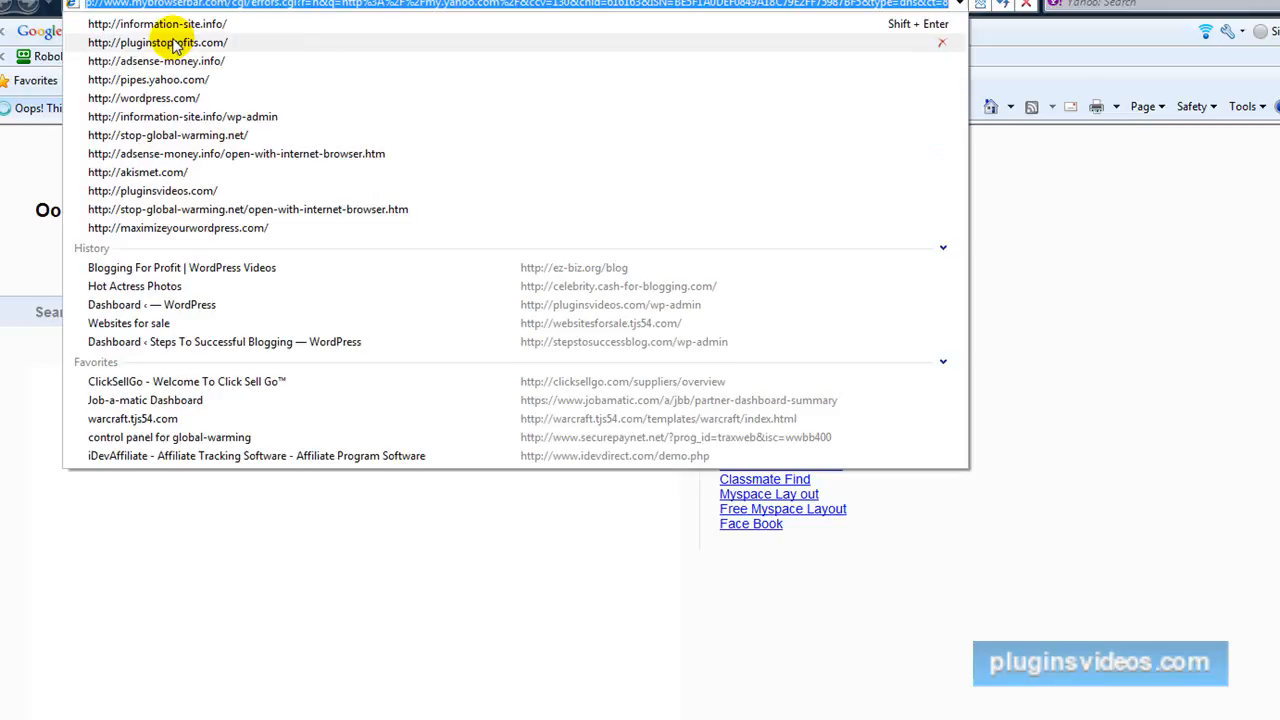
pyautogui.click(170, 45)
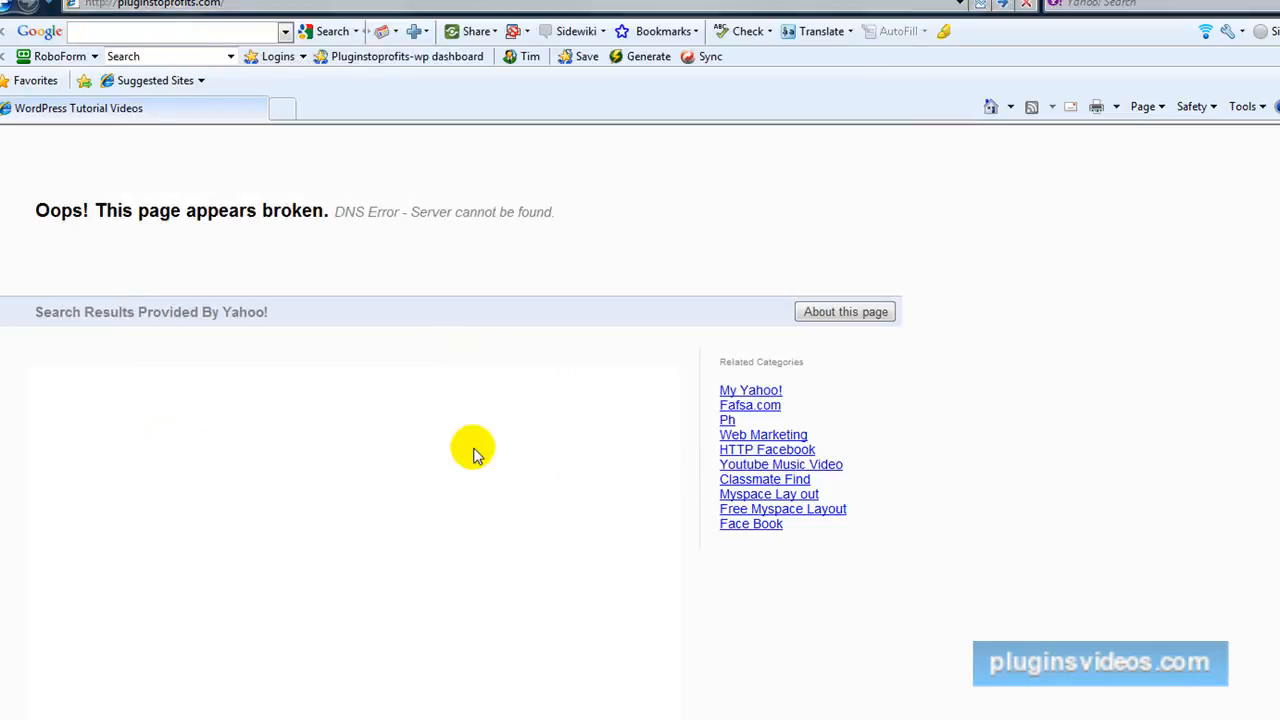
pyautogui.click(958, 4)
pyautogui.click(223, 63)
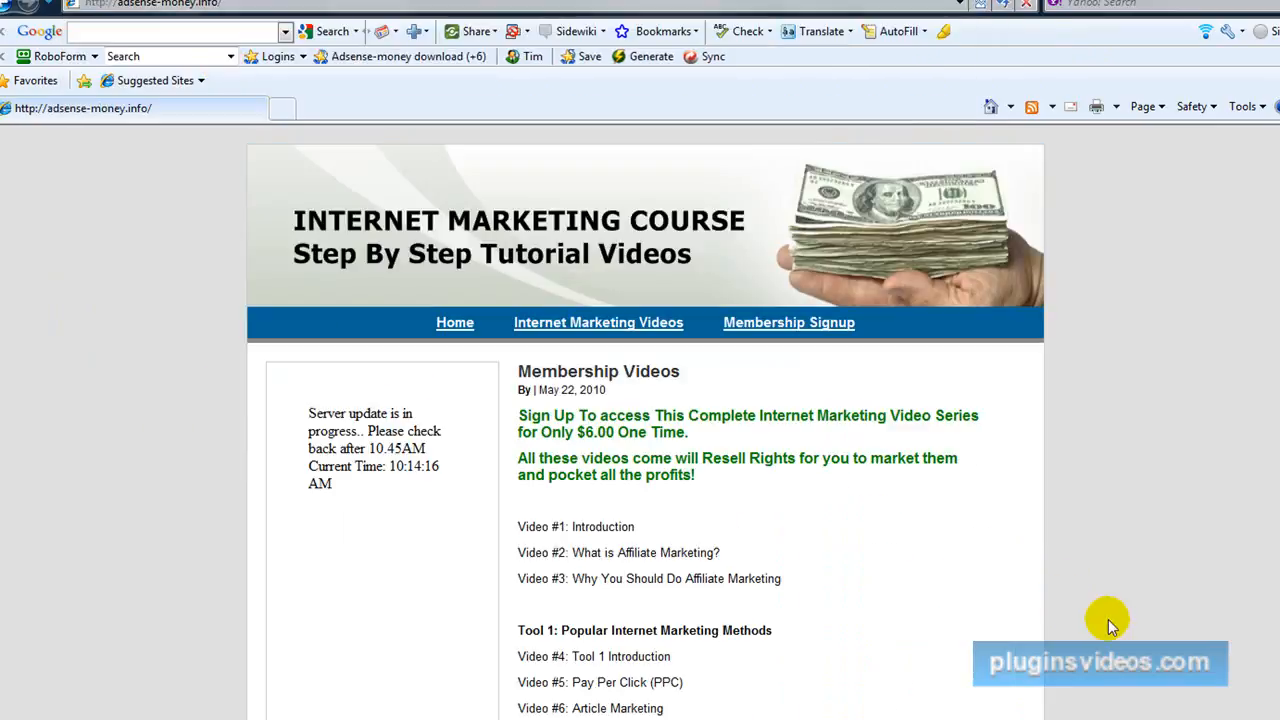
# Examine the Membership Videos list on the adsense-money.info example site, from the introduction to the conclusion.
pyautogui.scroll(-2, 1108, 619)
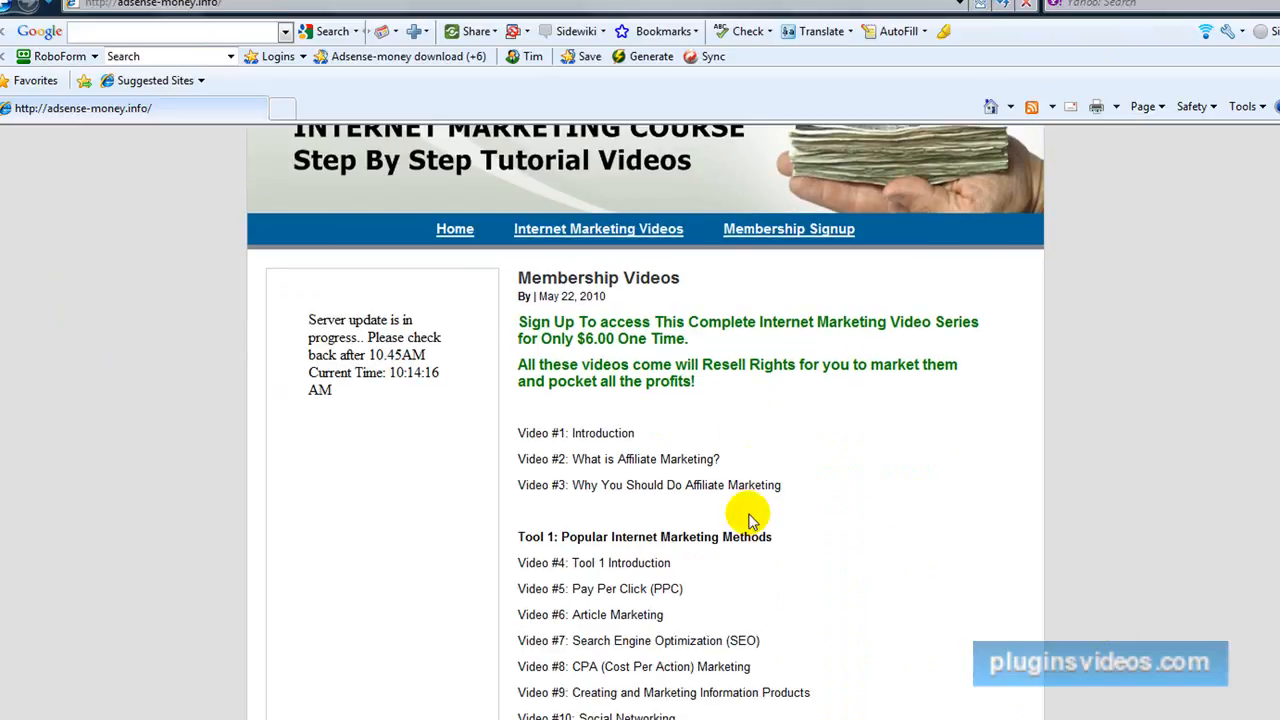
pyautogui.scroll(-4, 727, 342)
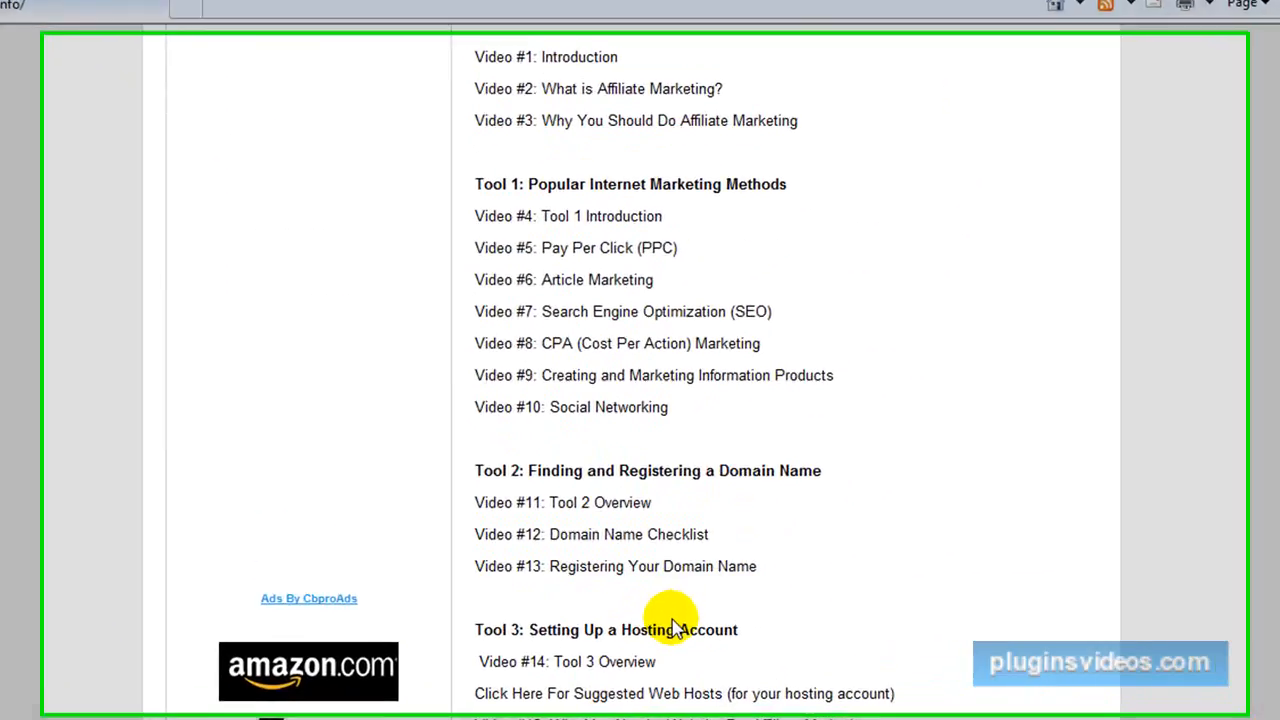
pyautogui.scroll(-5, 680, 615)
pyautogui.scroll(-4, 672, 625)
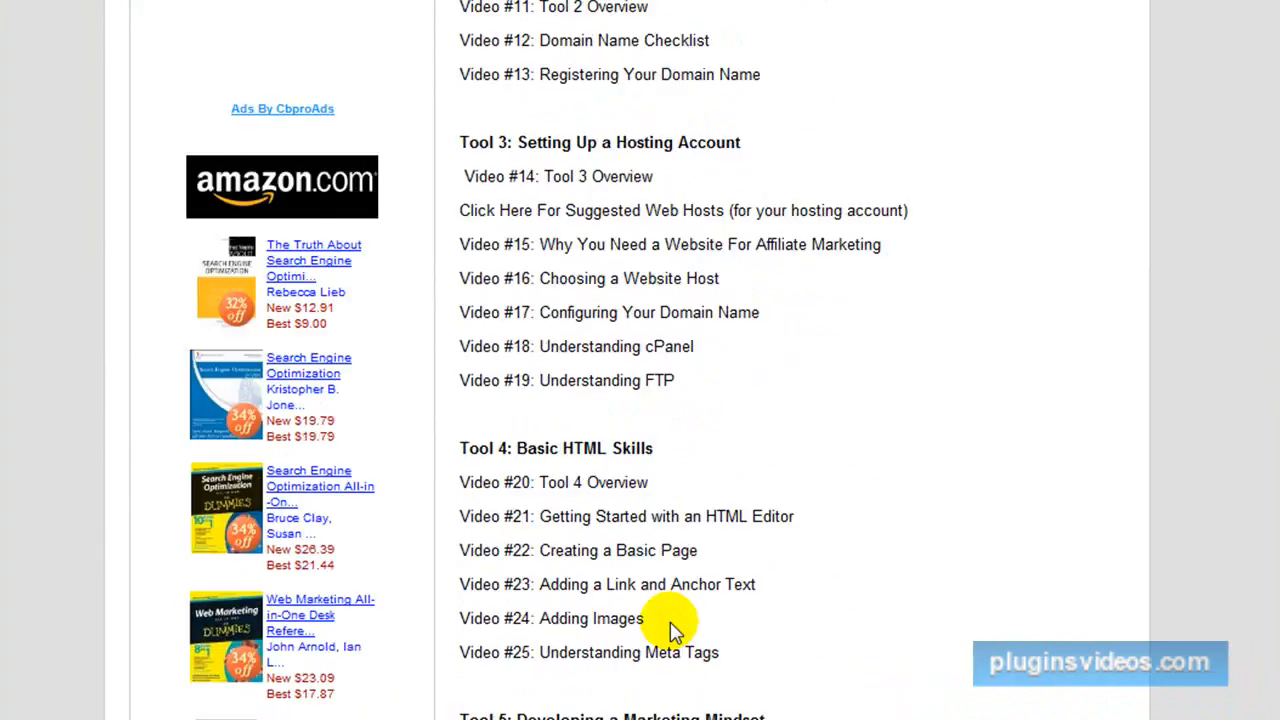
pyautogui.scroll(-3, 672, 625)
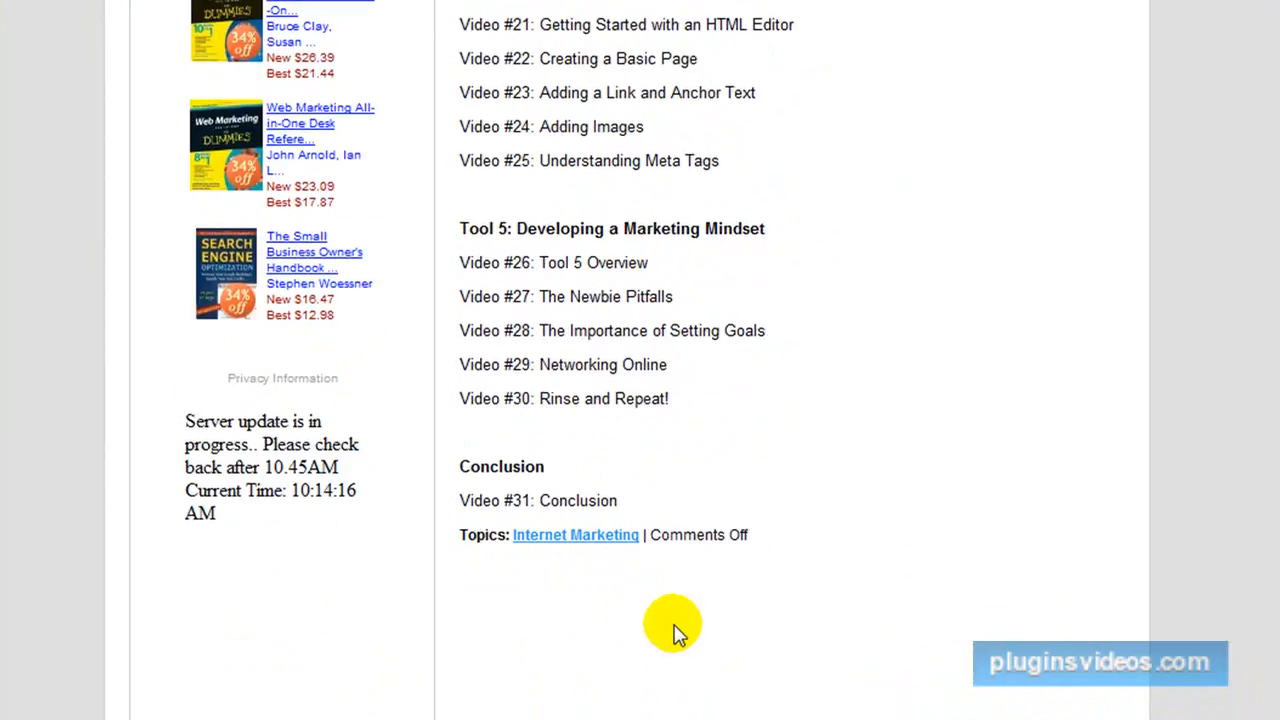
pyautogui.scroll(13, 672, 625)
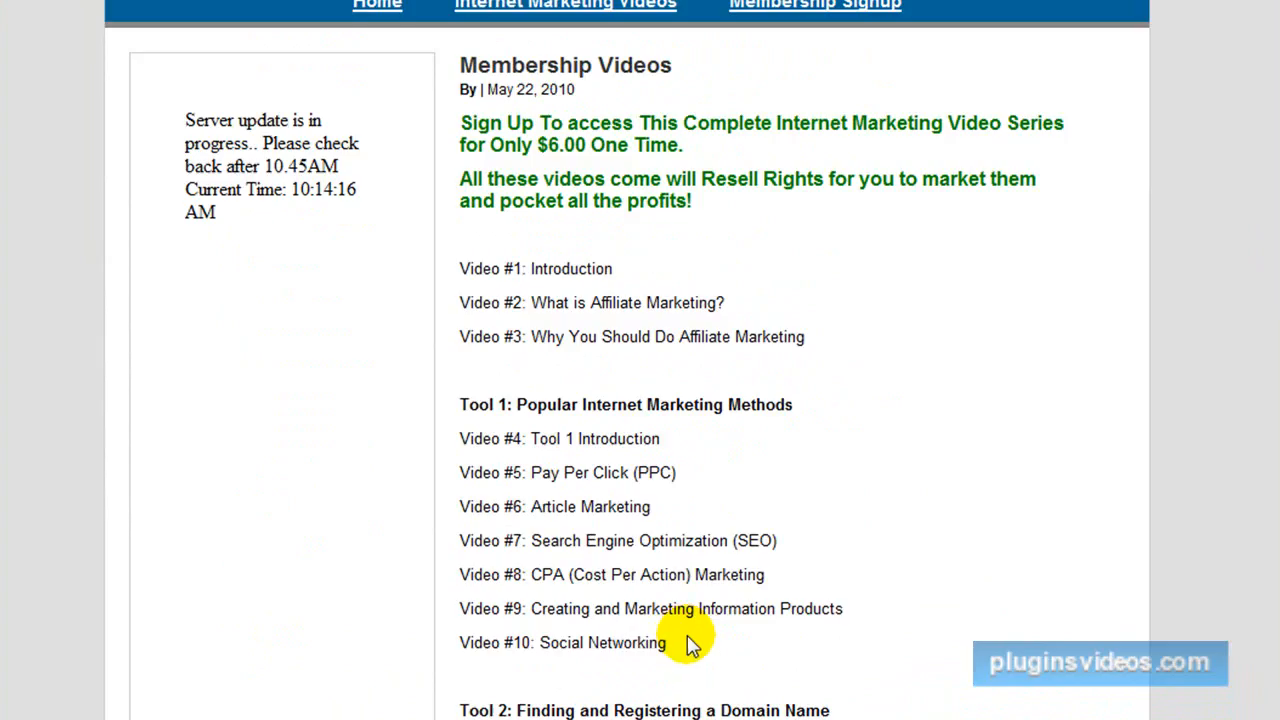
pyautogui.scroll(-8, 688, 642)
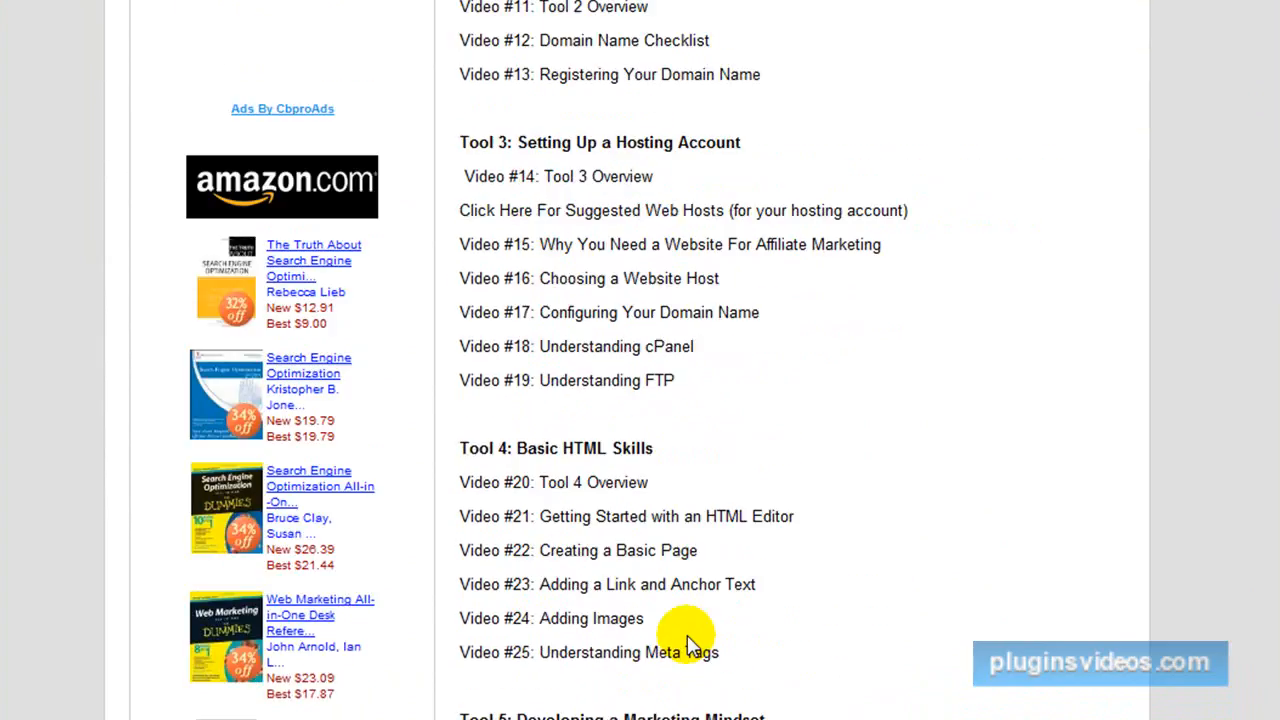
pyautogui.scroll(9, 688, 642)
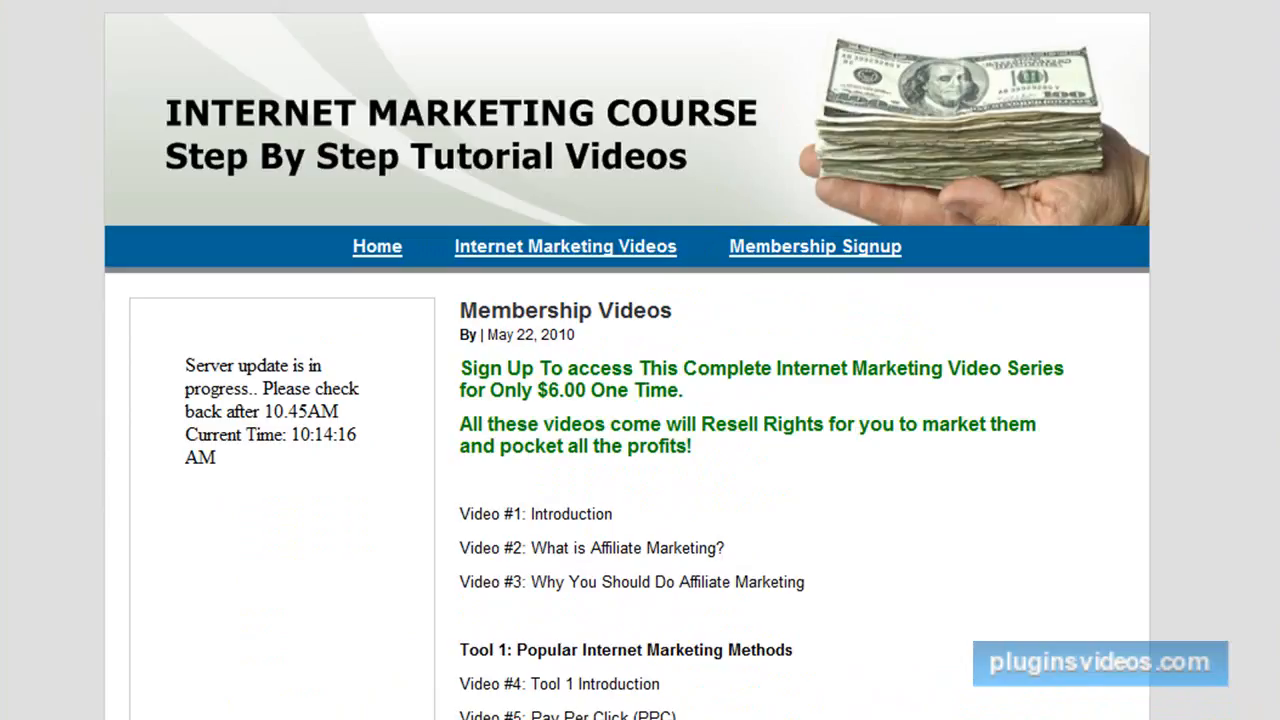
pyautogui.press('F4')
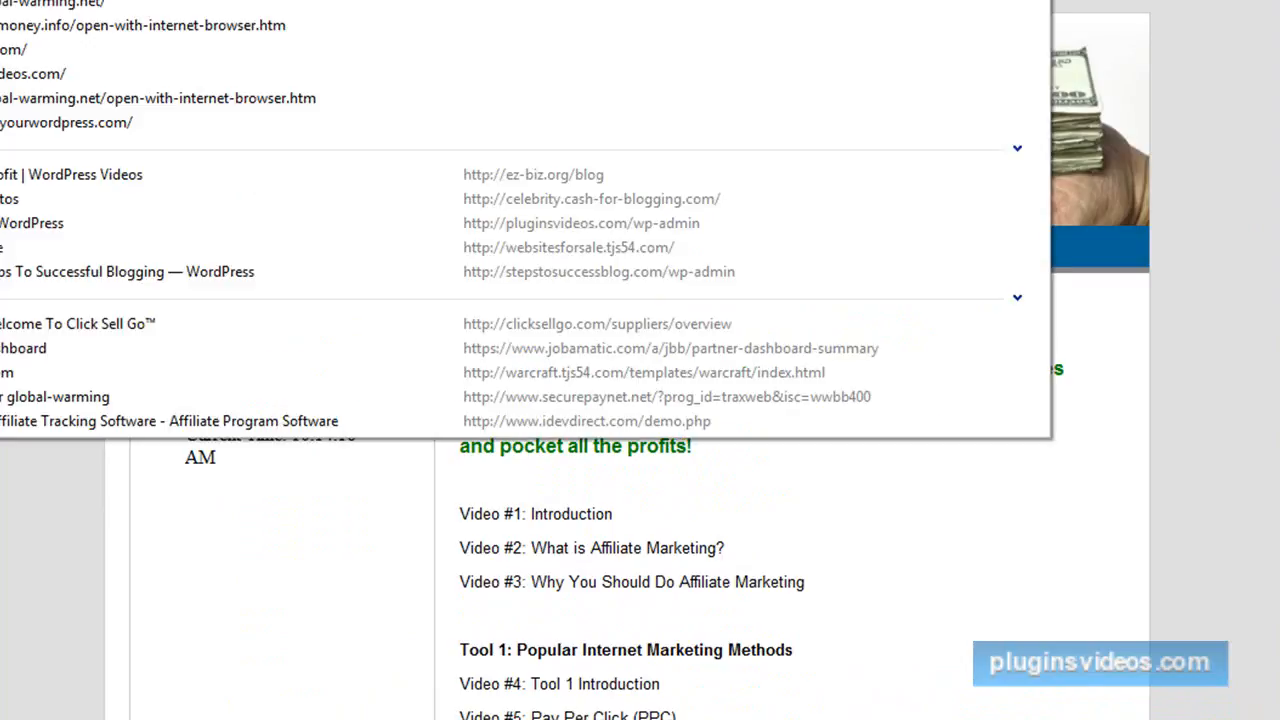
pyautogui.click(1274, 528)
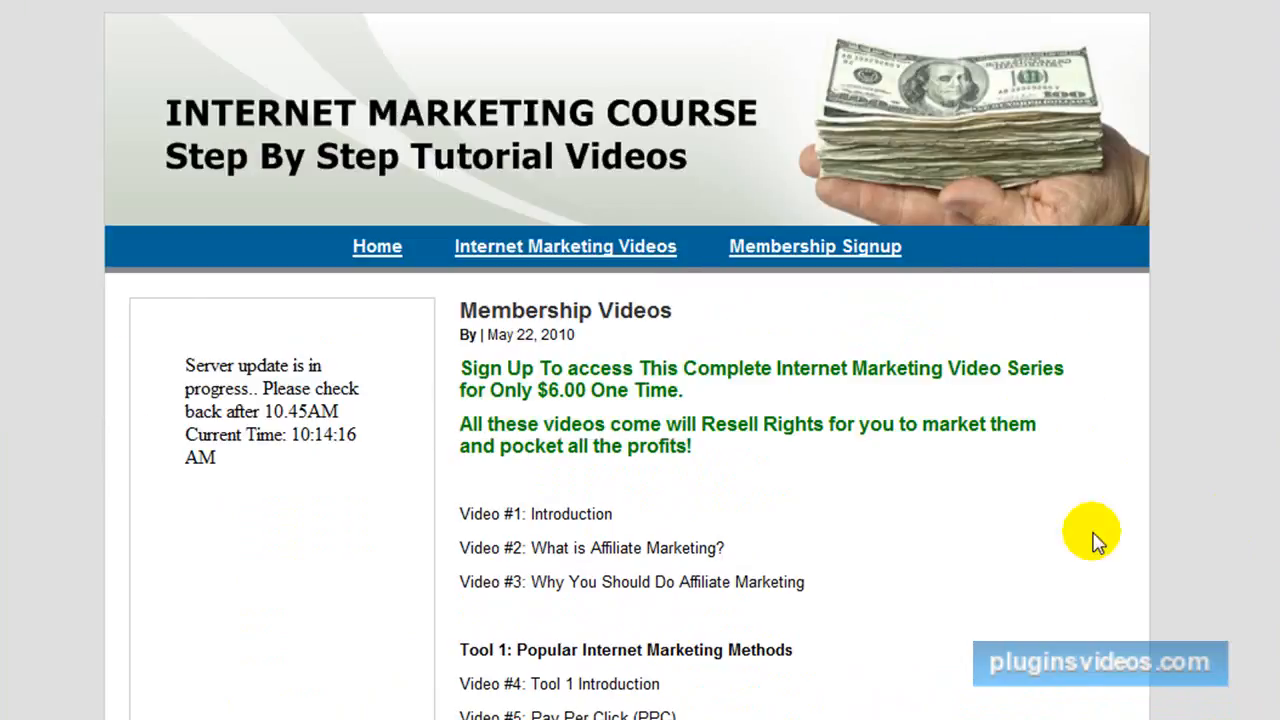
# Open the example site's login page from the Meta links at the end of its sidebar.
pyautogui.scroll(-1, 341, 516)
pyautogui.scroll(-15, 341, 516)
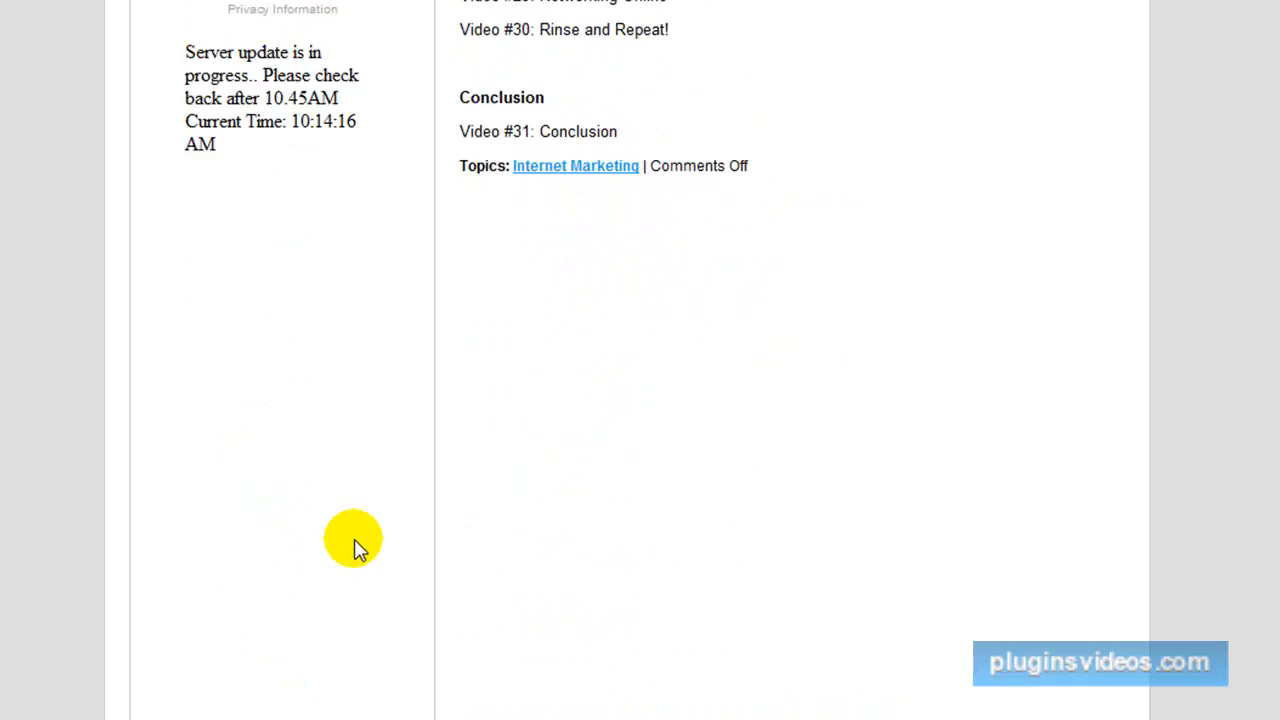
pyautogui.scroll(-2, 360, 555)
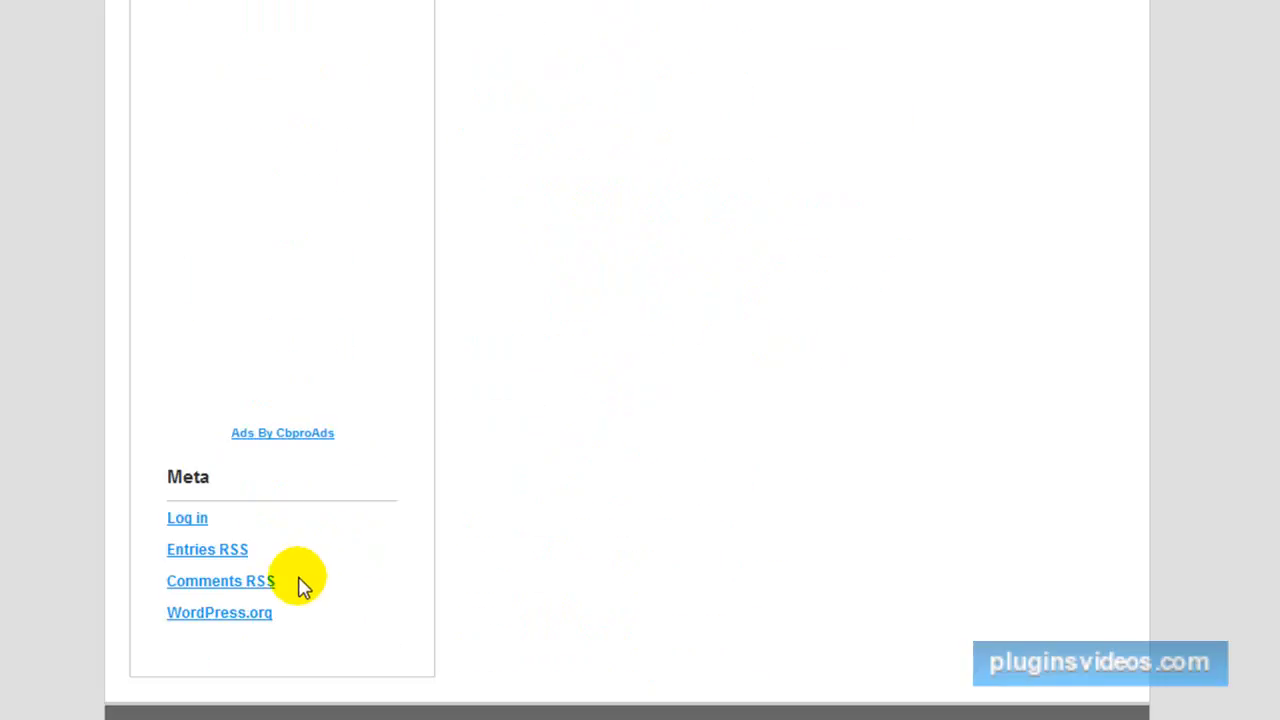
pyautogui.click(185, 527)
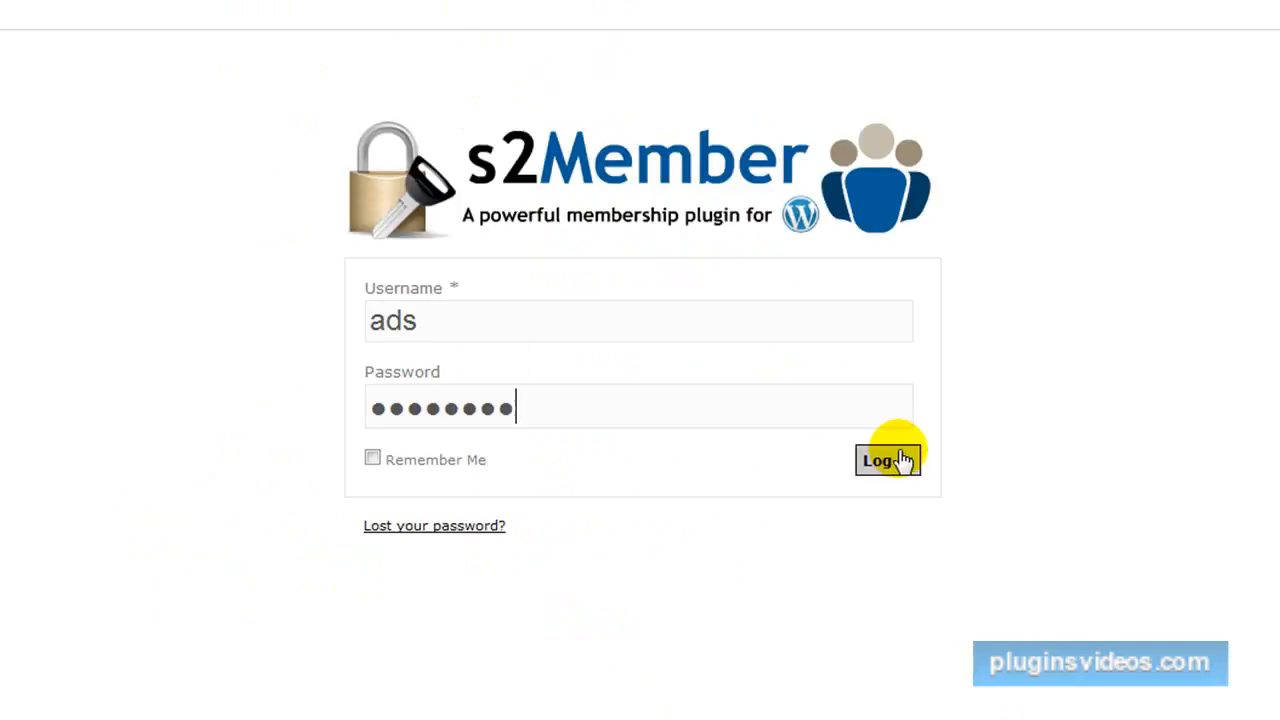
# Try to log in to the example site with a saved username and the account password, declining to save the login in RoboForm.
pyautogui.click(900, 462)
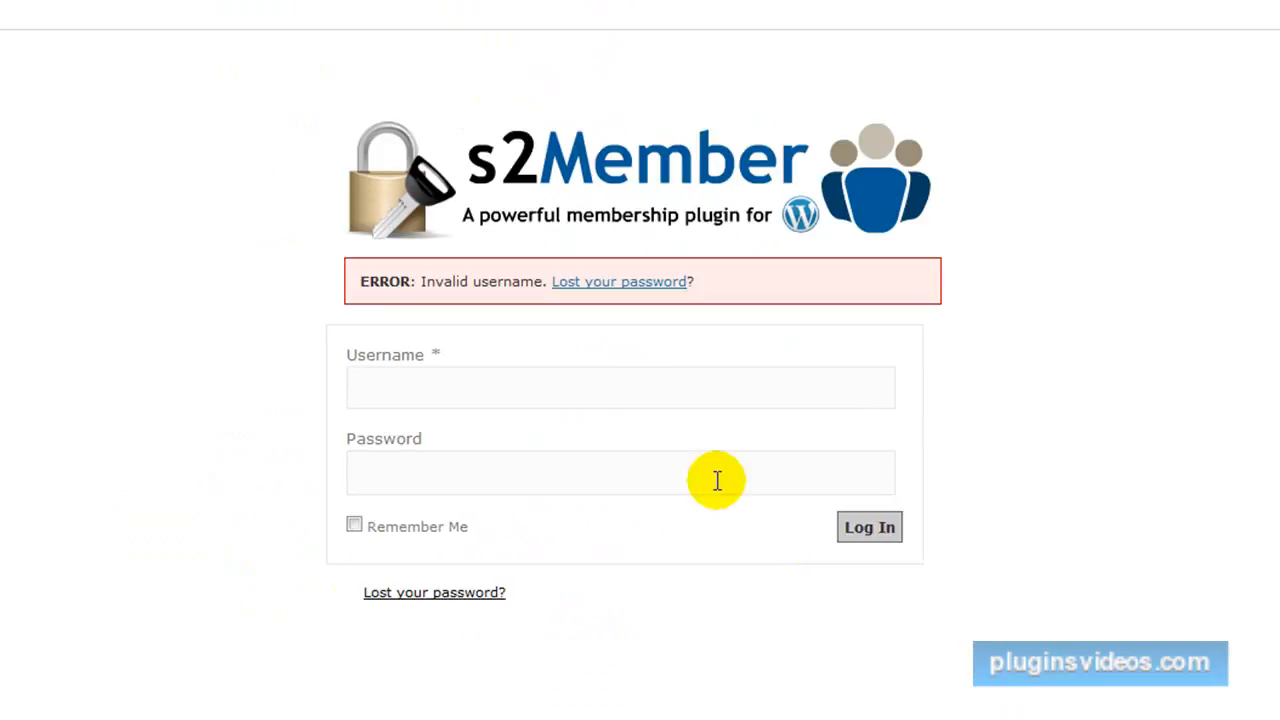
pyautogui.click(543, 391)
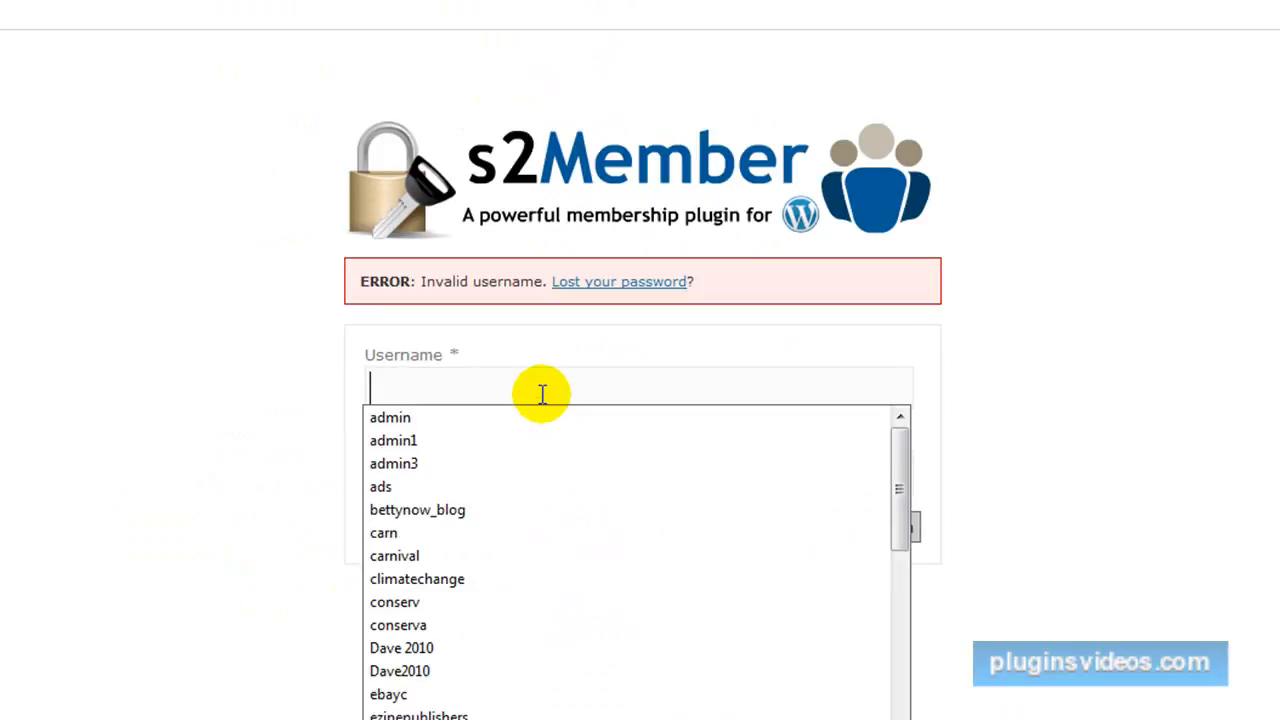
pyautogui.click(428, 464)
pyautogui.click(435, 455)
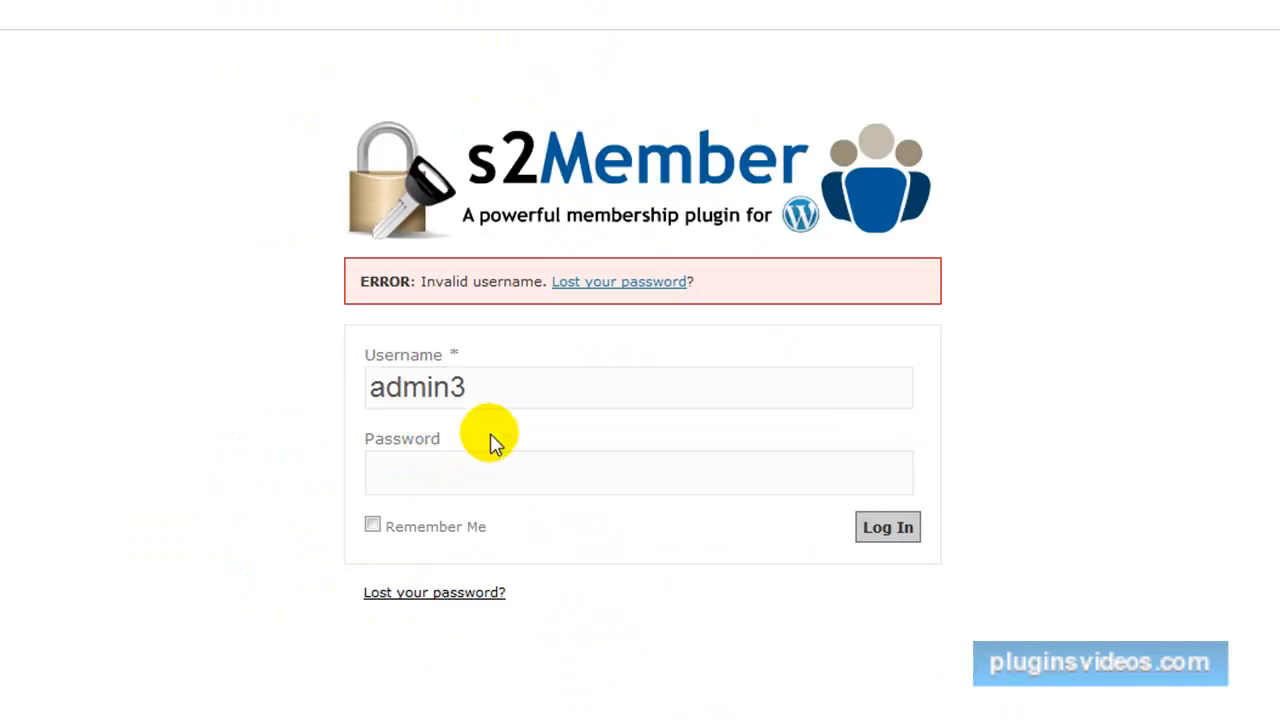
pyautogui.moveTo(491, 389); pyautogui.dragTo(320, 393)
pyautogui.write('t')
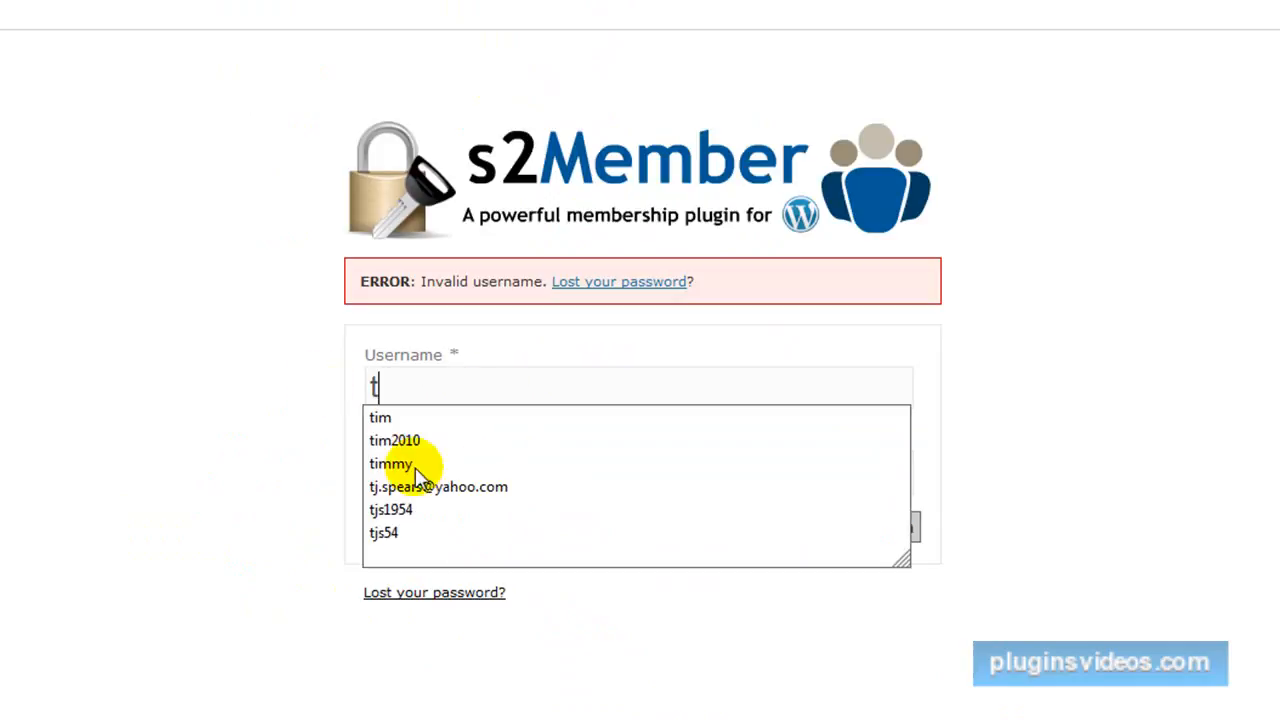
pyautogui.click(403, 512)
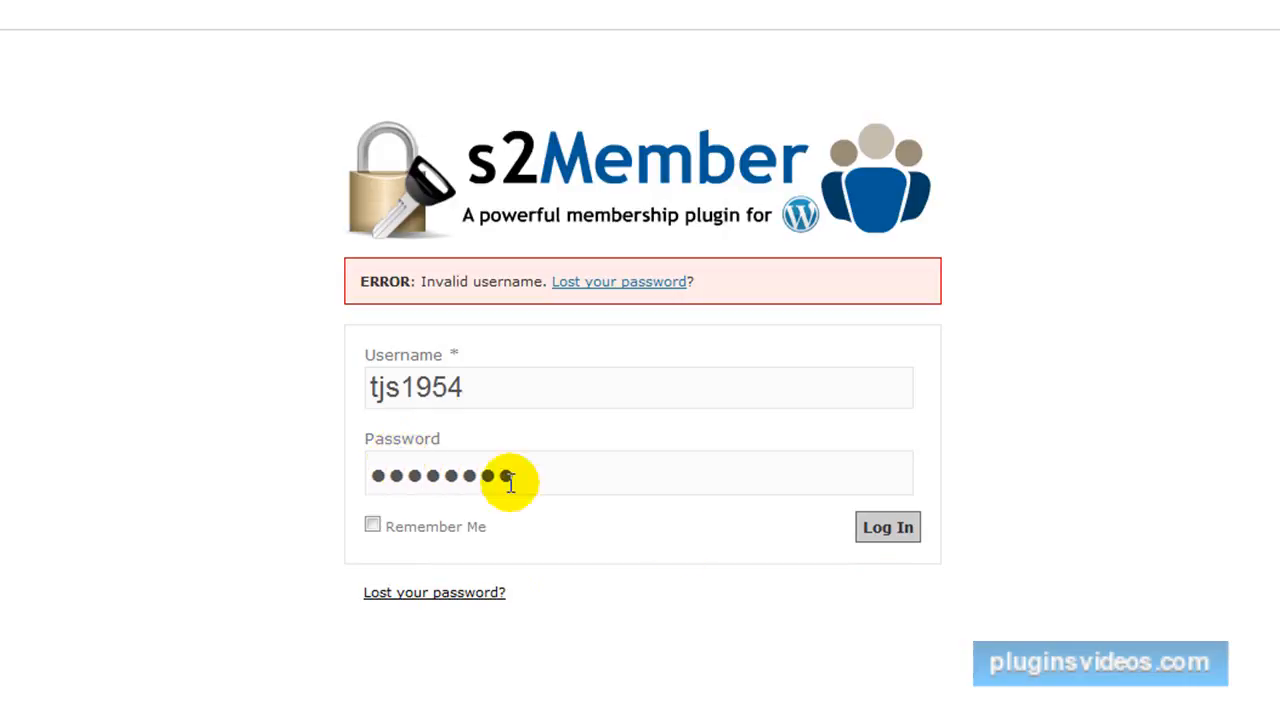
pyautogui.click(908, 524)
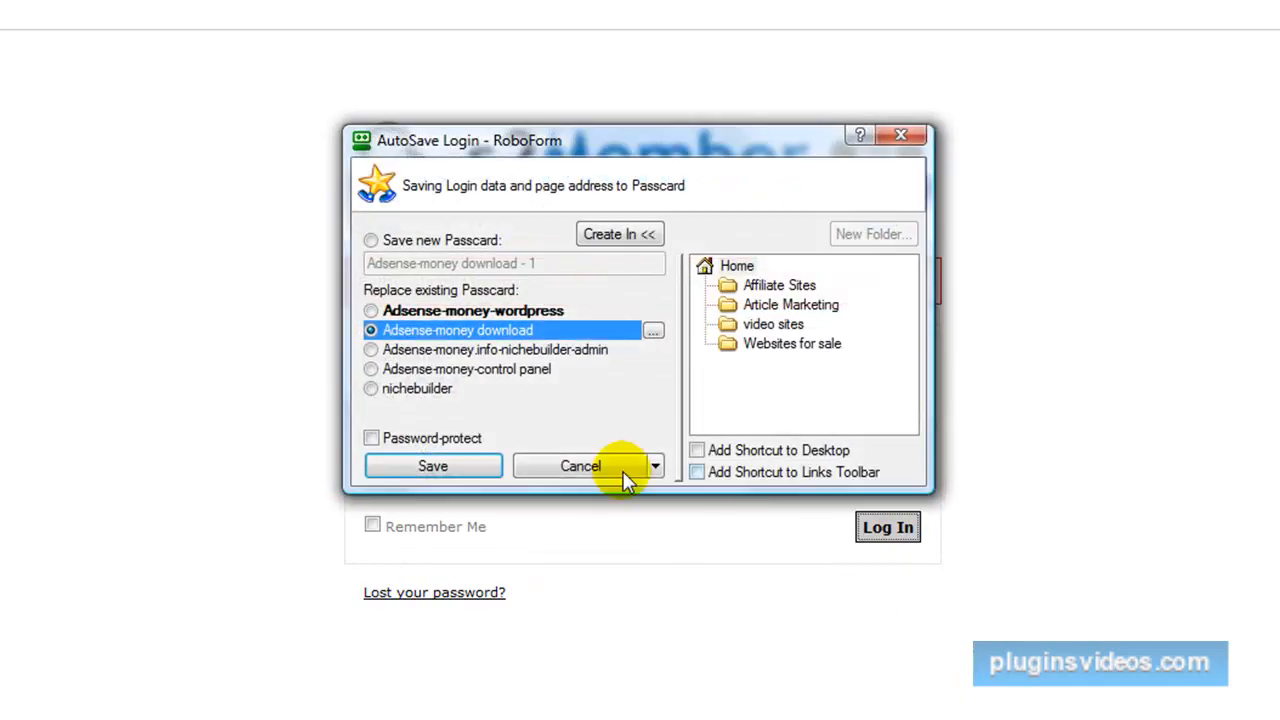
pyautogui.click(560, 465)
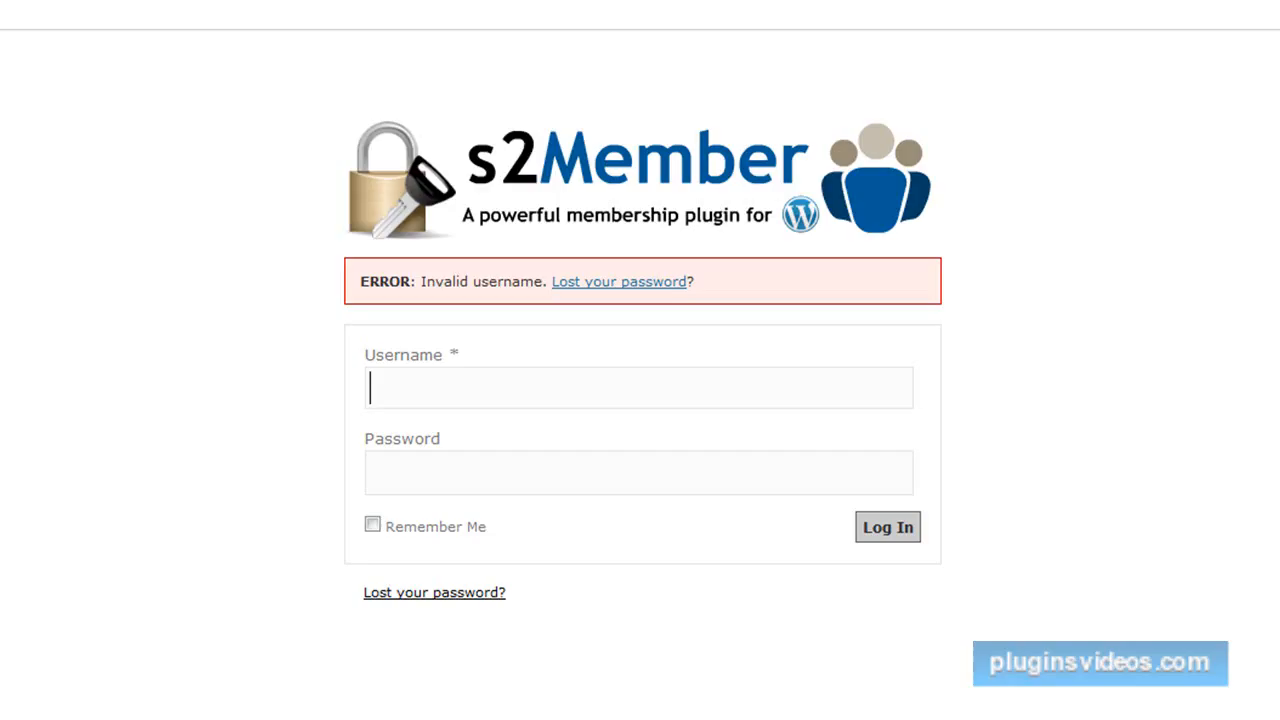
# Log in to the example site as admin3 with the account password and decline saving the login in RoboForm.
pyautogui.click(566, 394)
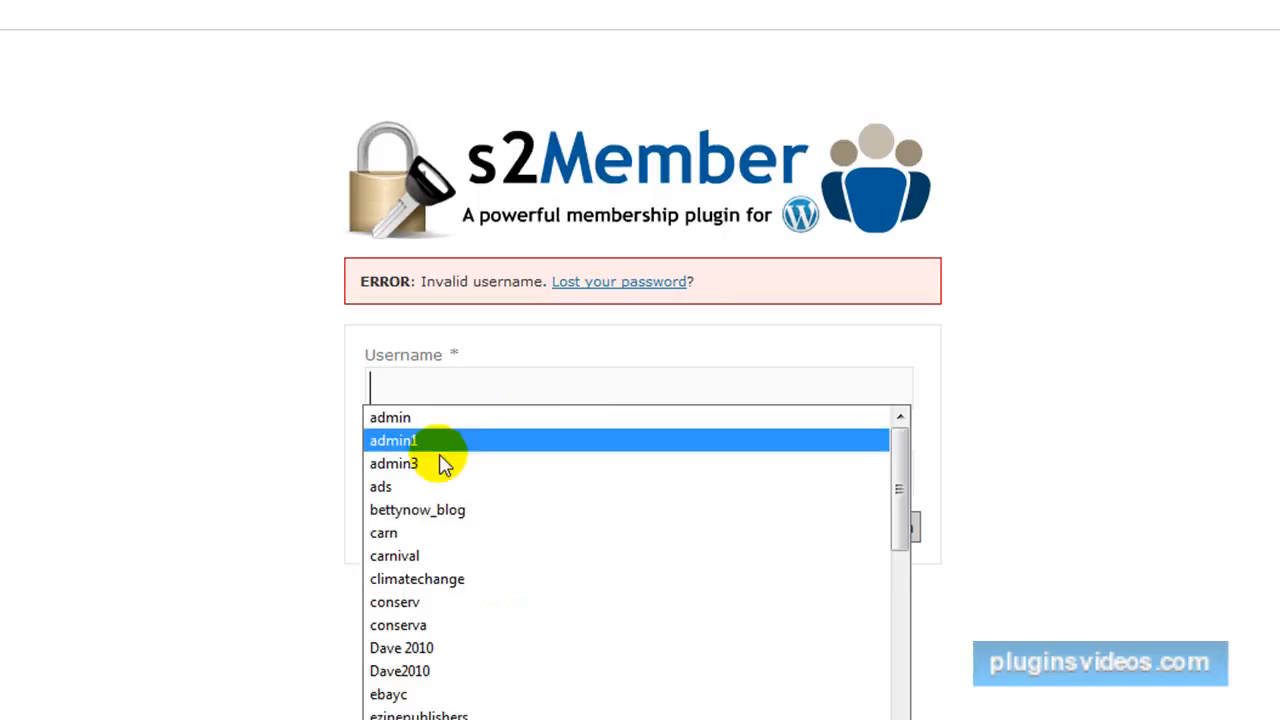
pyautogui.click(393, 464)
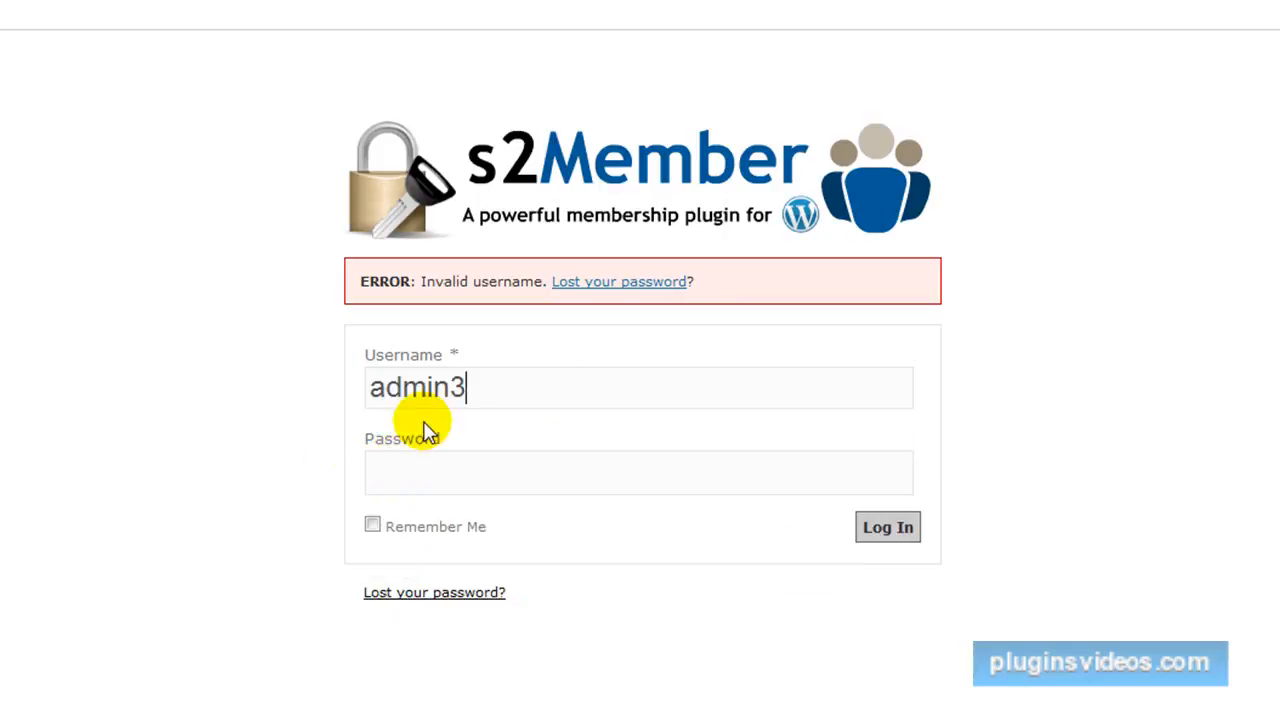
pyautogui.click(428, 476)
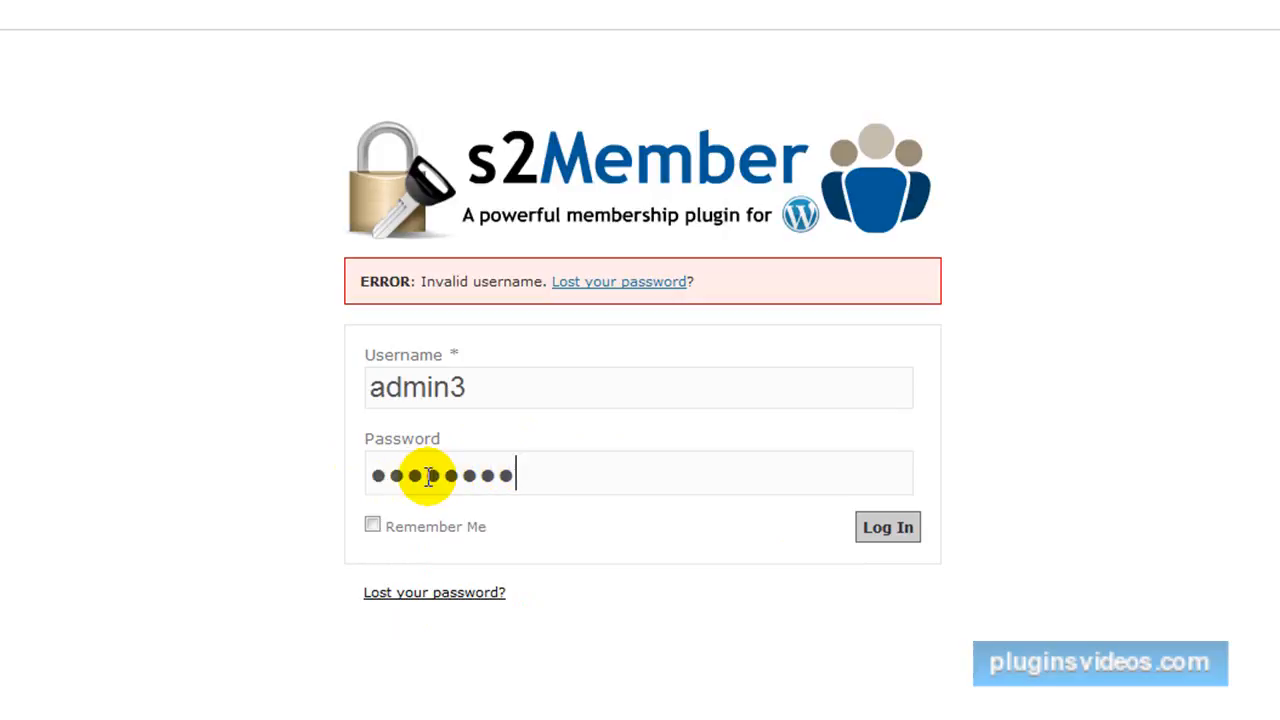
pyautogui.click(875, 537)
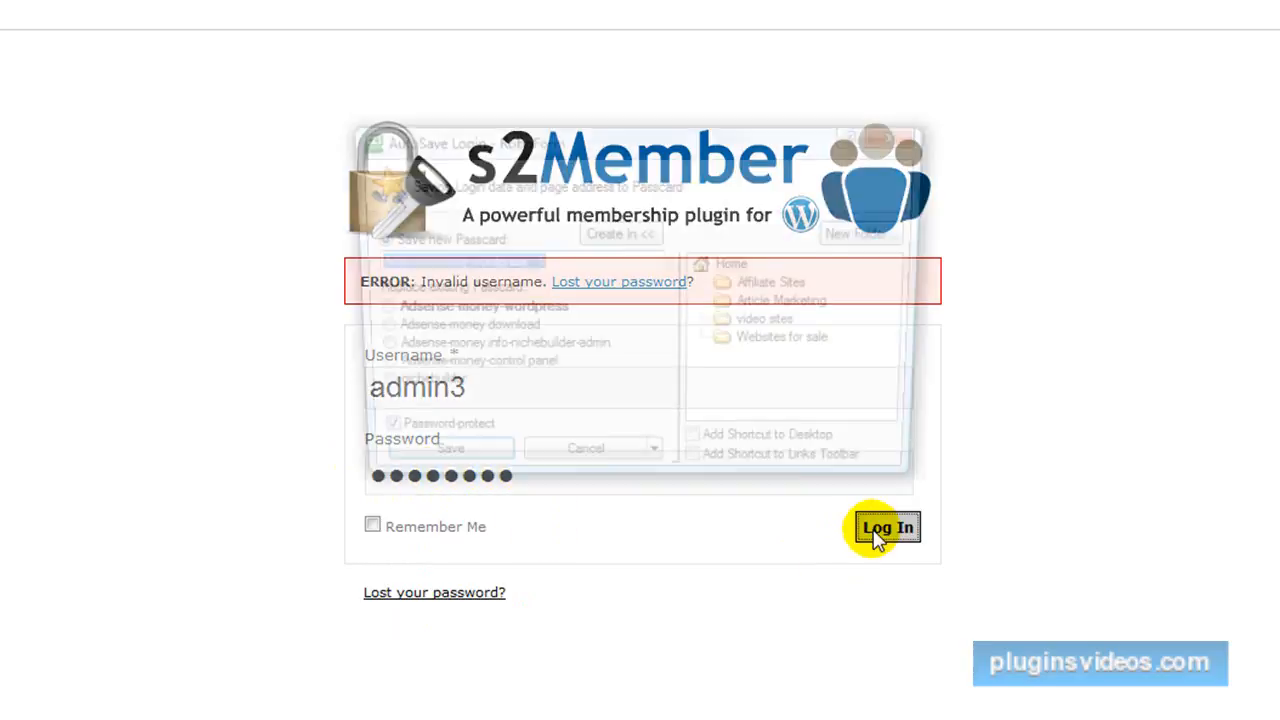
pyautogui.click(614, 464)
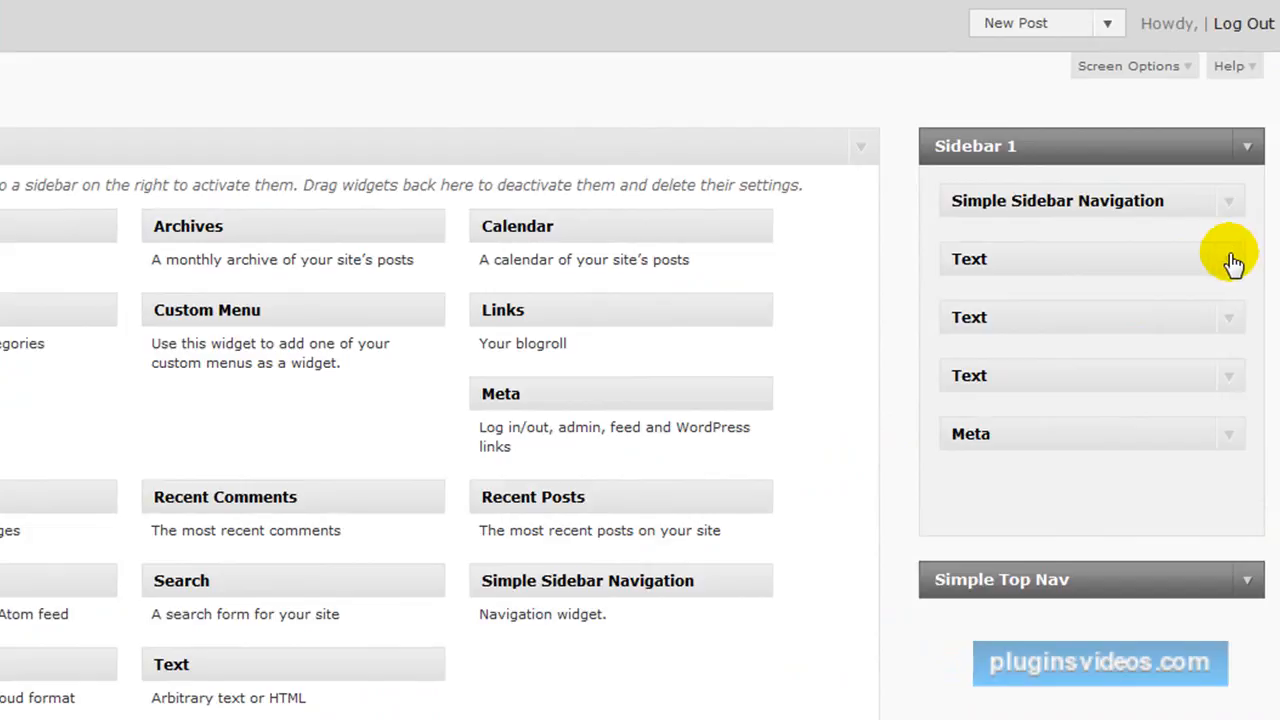
# Copy the entire CbproAds banner rotator code from the first Text widget in the example site's Sidebar 1.
pyautogui.click(1229, 259)
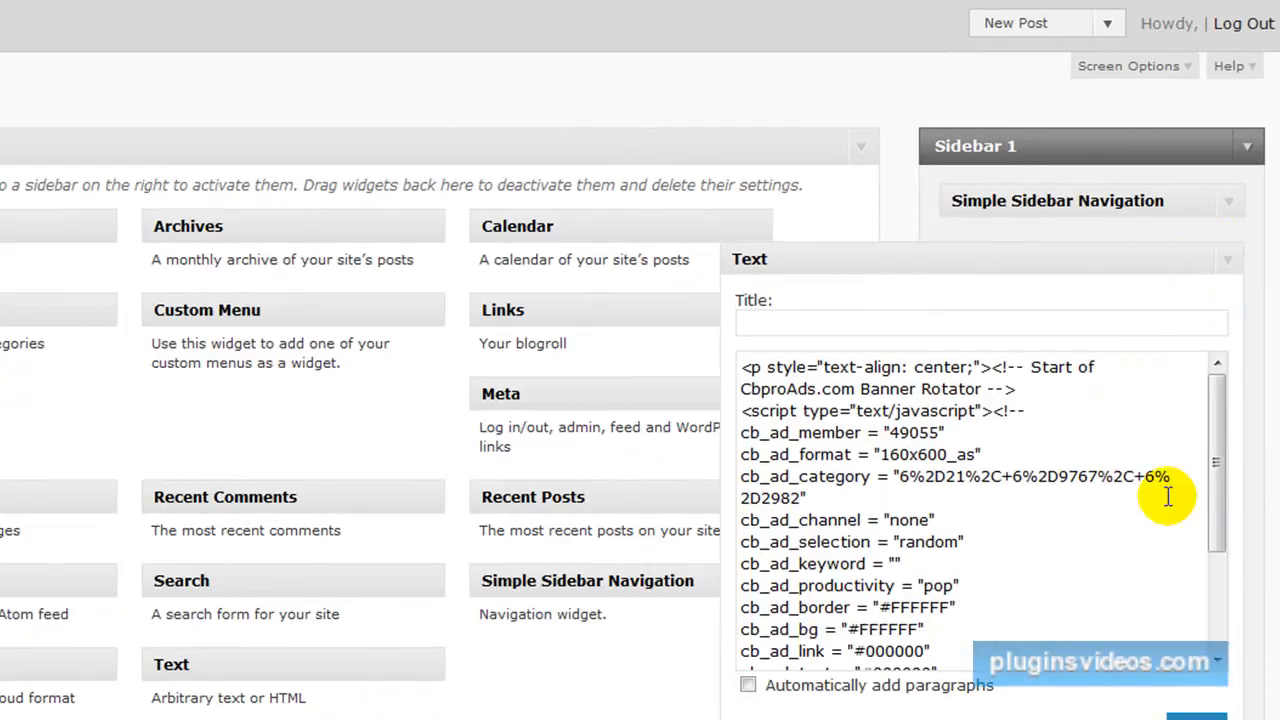
pyautogui.scroll(-3, 1234, 423)
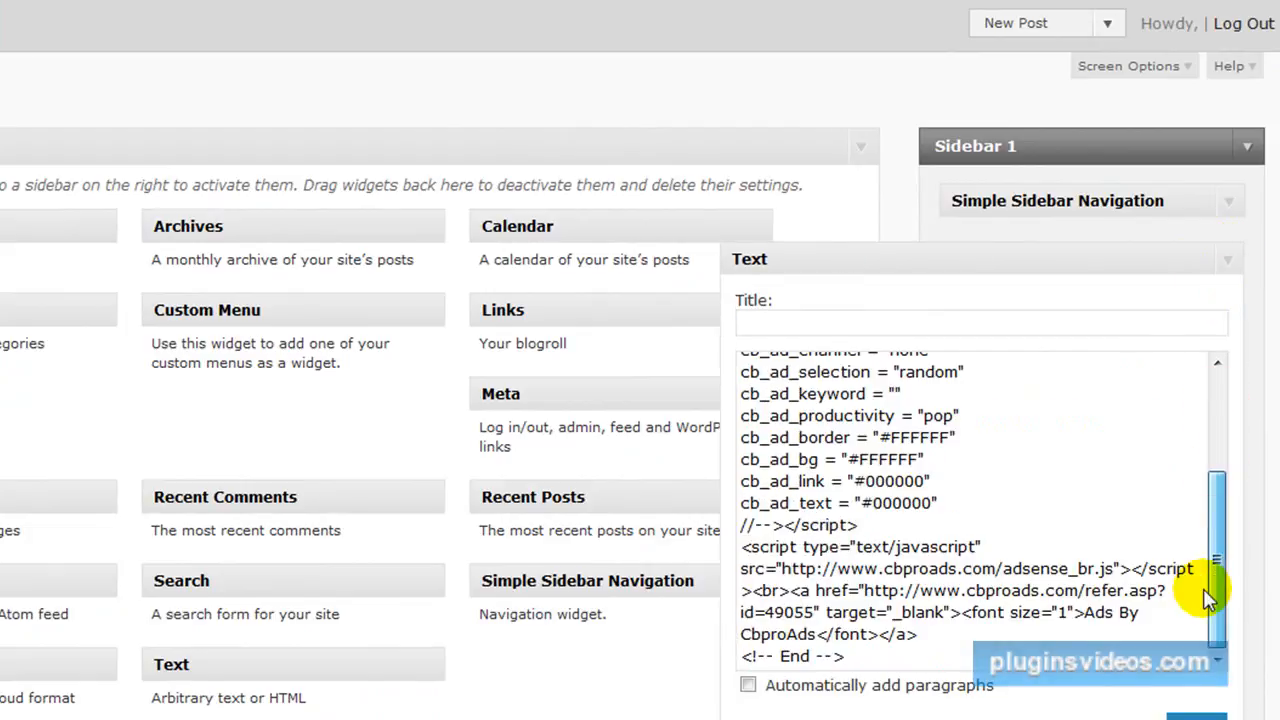
pyautogui.moveTo(845, 658); pyautogui.dragTo(756, 367)
pyautogui.rightClick(806, 456)
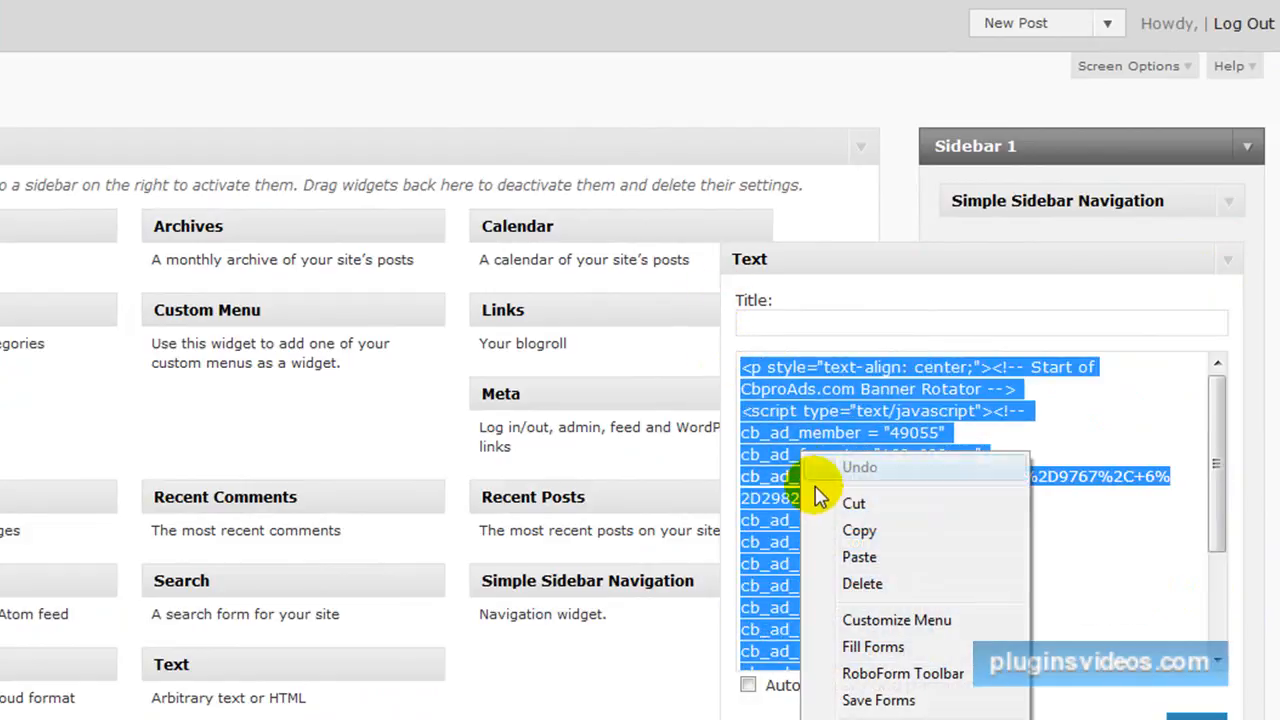
pyautogui.click(852, 531)
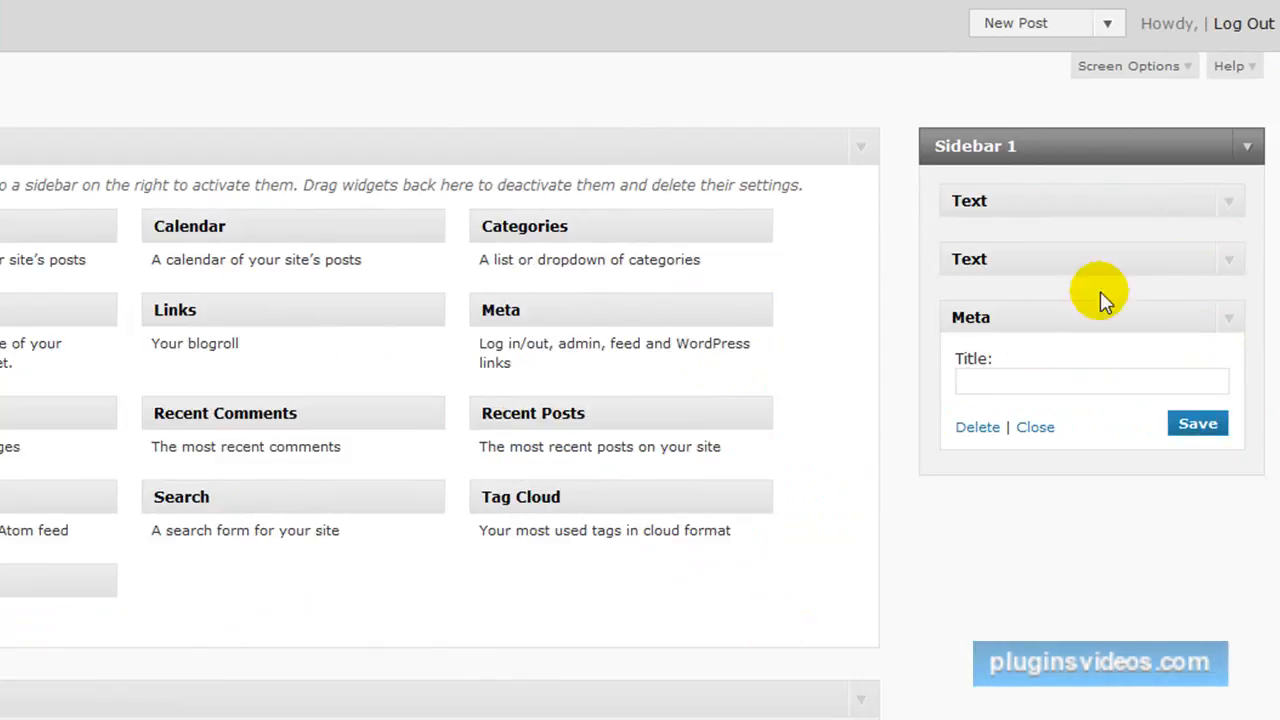
# Paste the copied CbproAds banner code into the upper Text widget in the new site's Sidebar 1, save it and close it.
pyautogui.click(1228, 203)
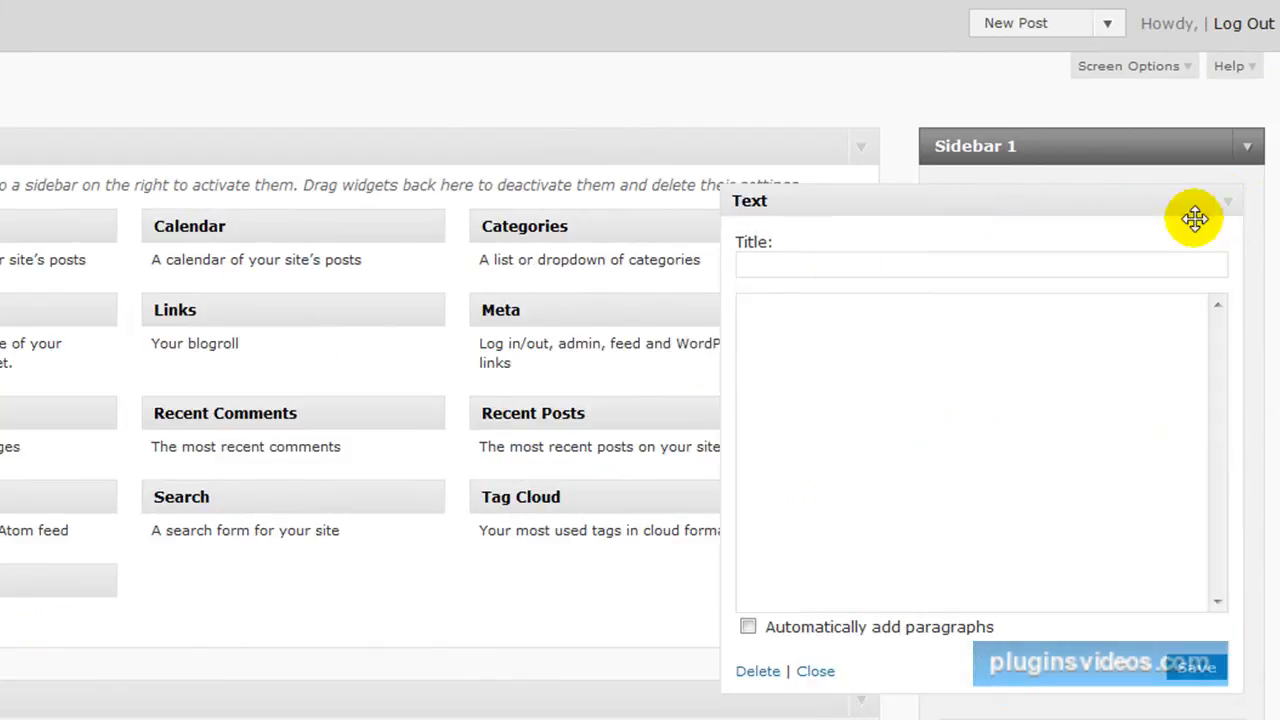
pyautogui.rightClick(745, 305)
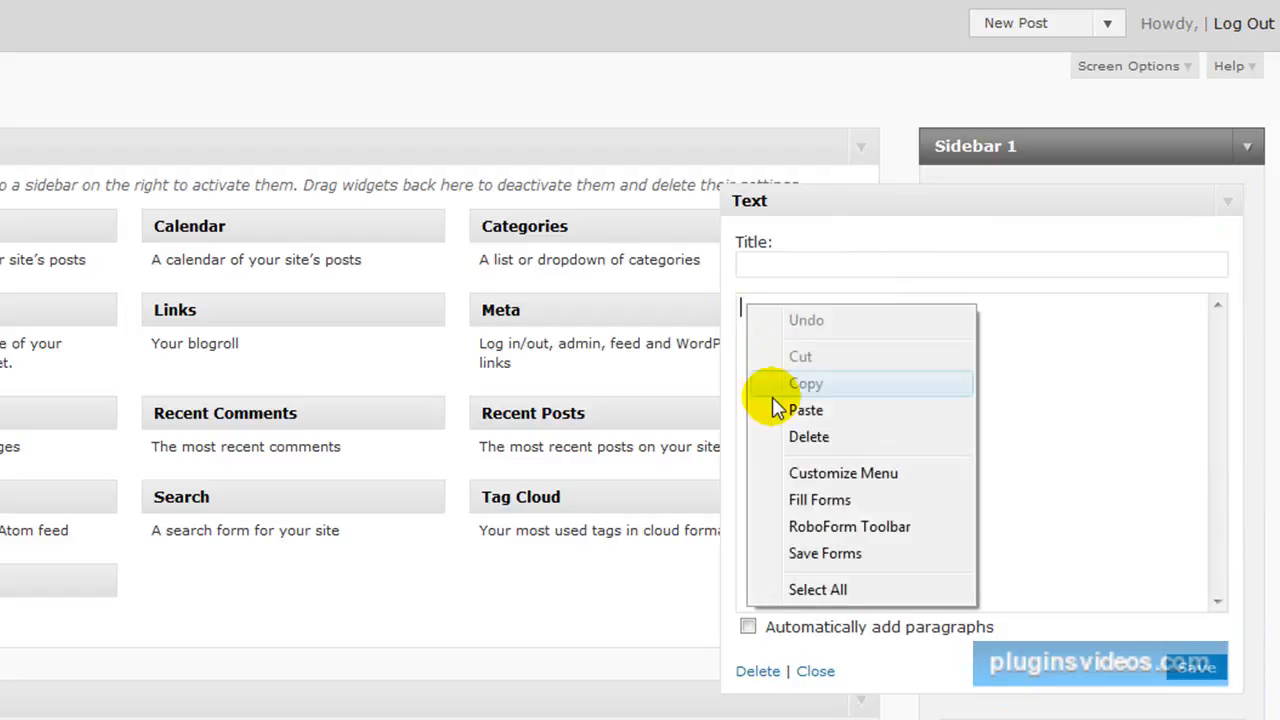
pyautogui.click(780, 409)
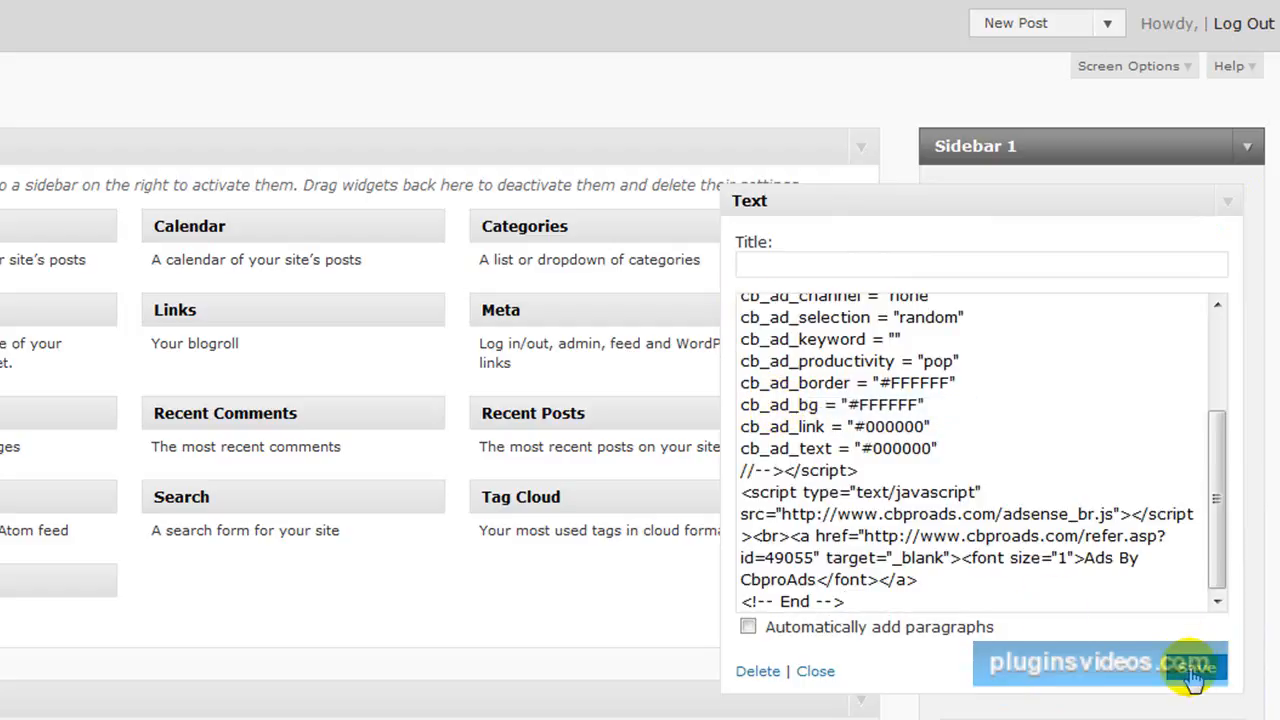
pyautogui.scroll(3, 1160, 495)
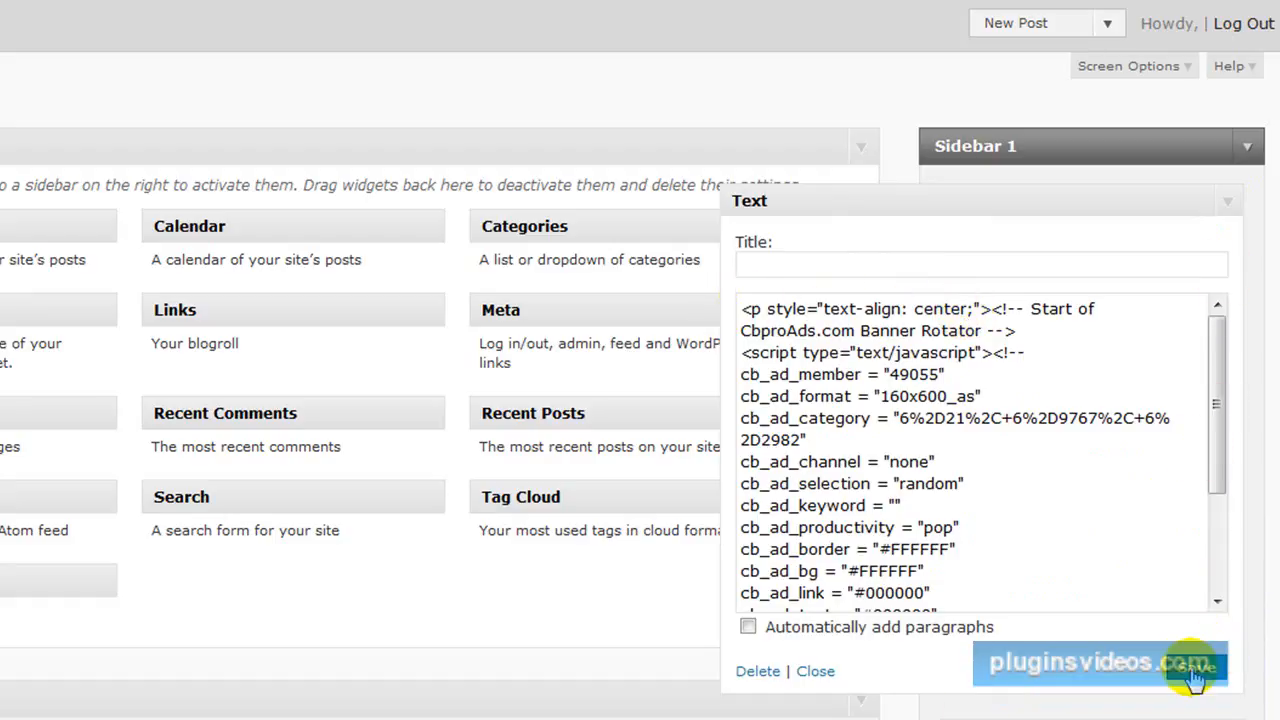
pyautogui.click(815, 673)
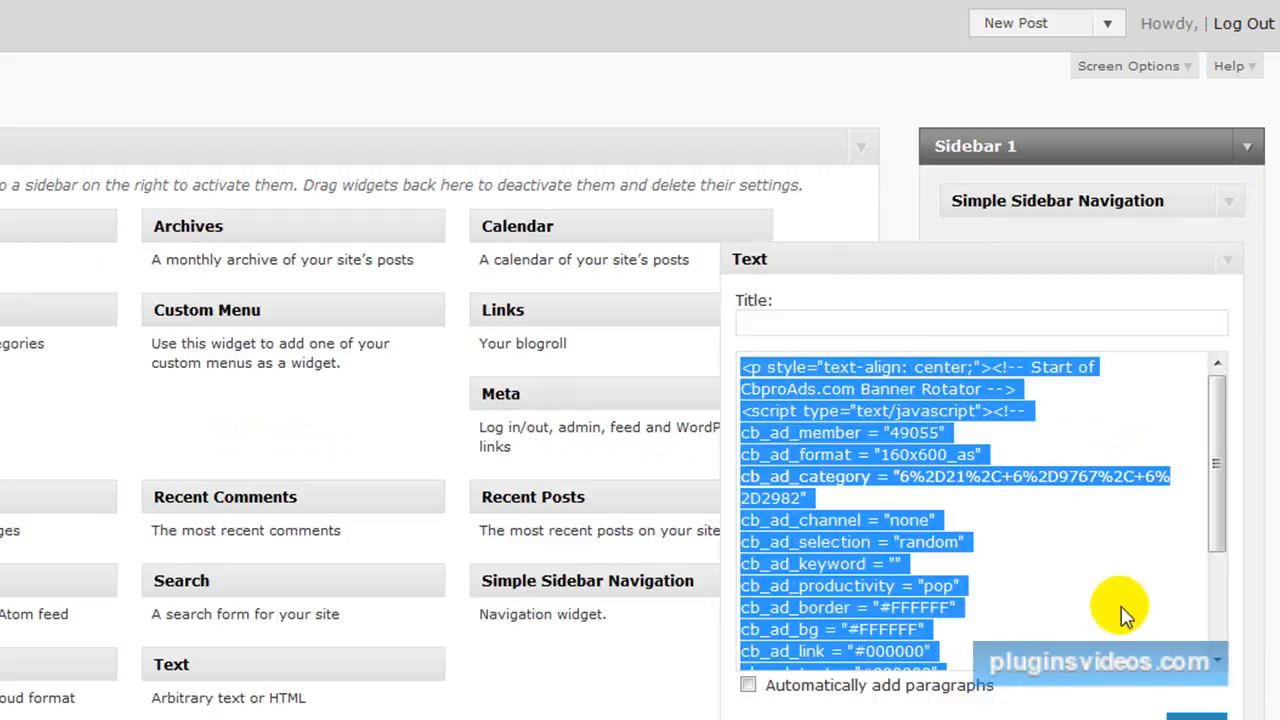
# Copy the entire Amazon ad code from the second Text widget in the example site's Sidebar 1.
pyautogui.click(1233, 265)
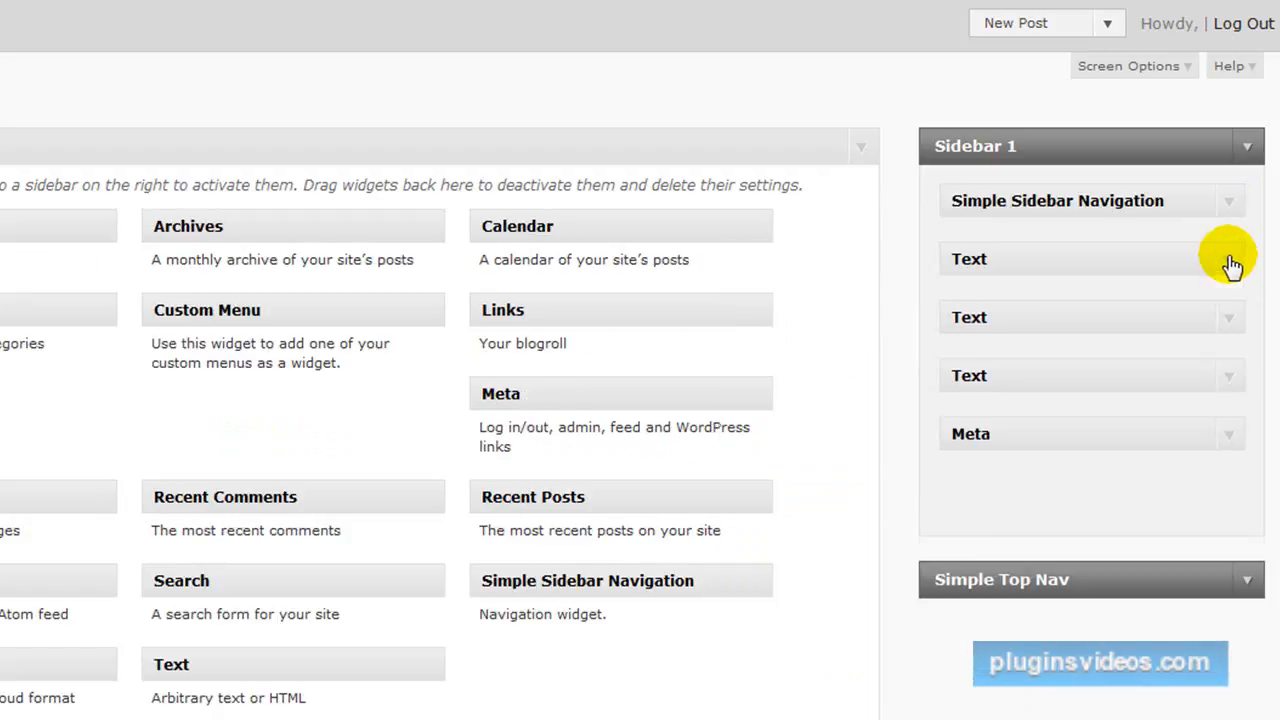
pyautogui.click(1235, 320)
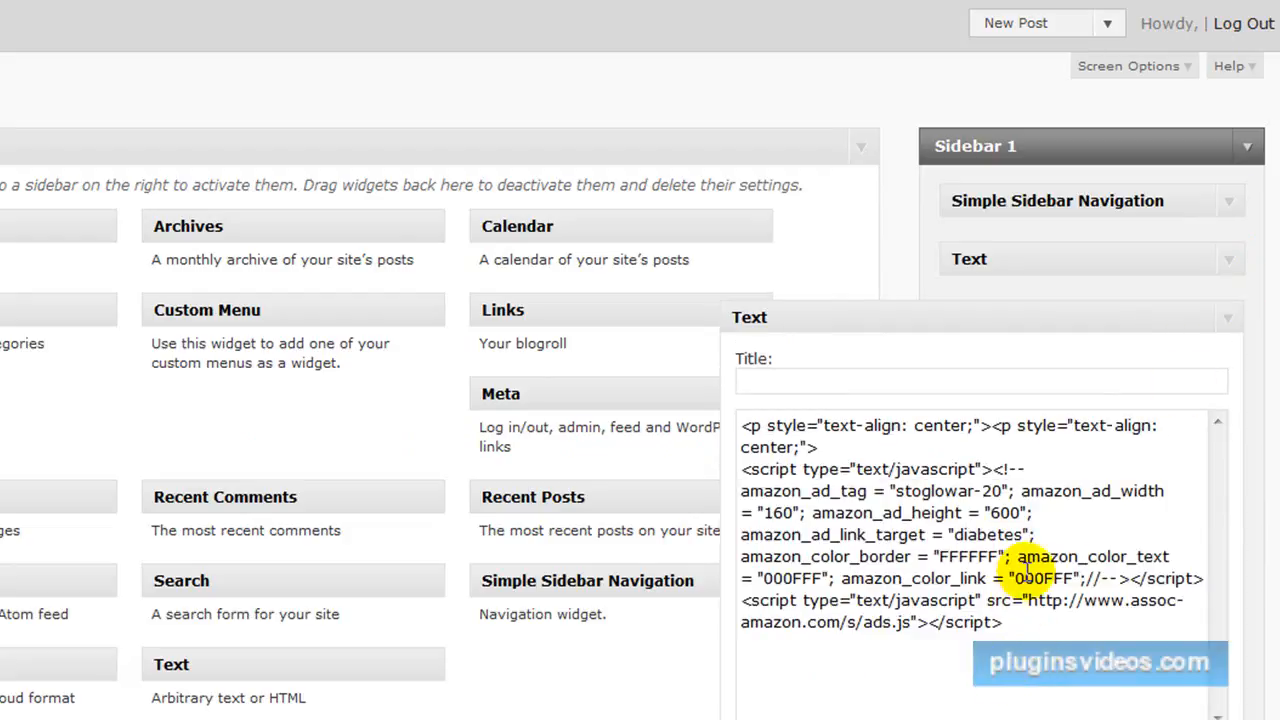
pyautogui.moveTo(1003, 622); pyautogui.dragTo(742, 395)
pyautogui.rightClick(778, 502)
pyautogui.click(832, 574)
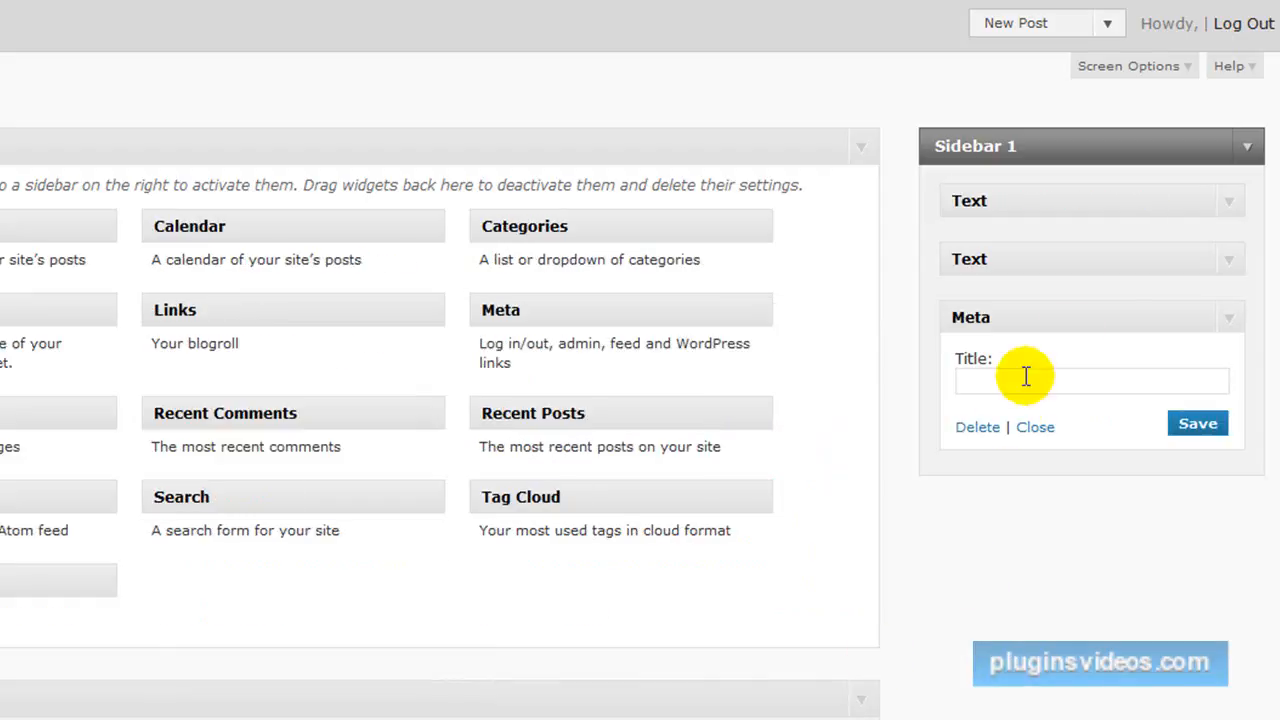
# Paste the copied Amazon ad code into the new site's lower Text widget in Sidebar 1 and clear its diabetes link target keyword.
pyautogui.click(1228, 264)
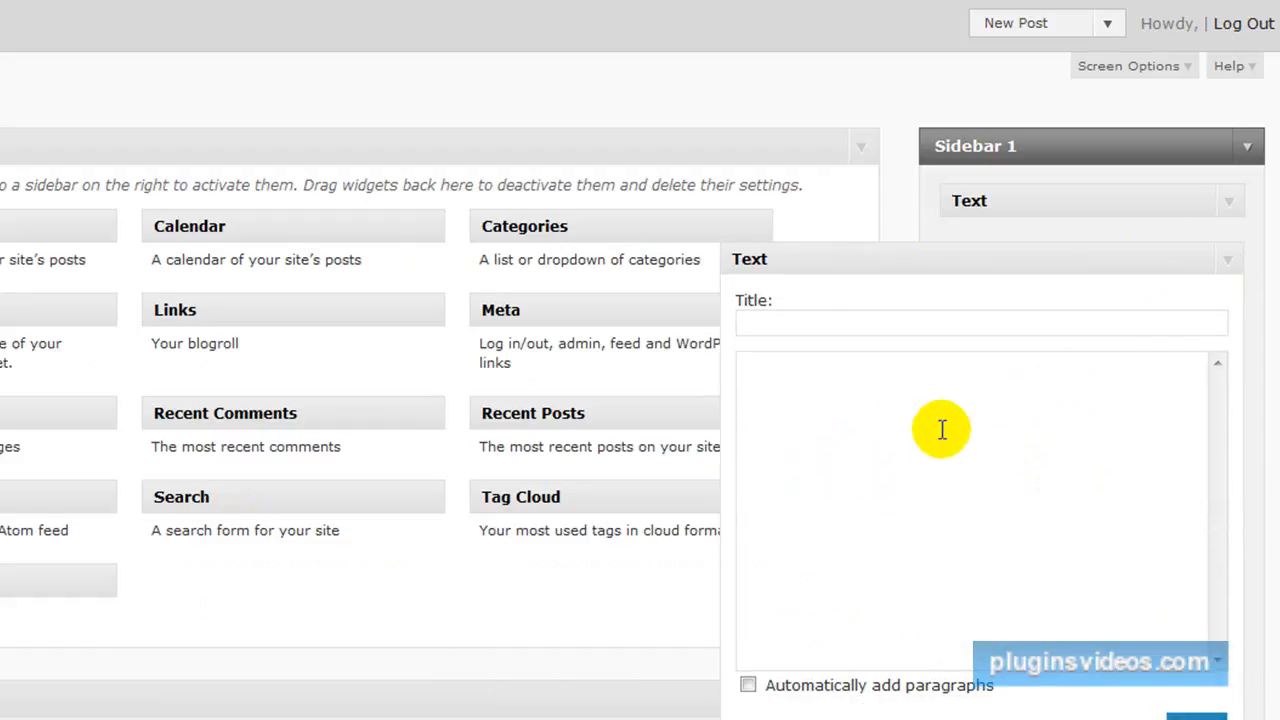
pyautogui.rightClick(841, 373)
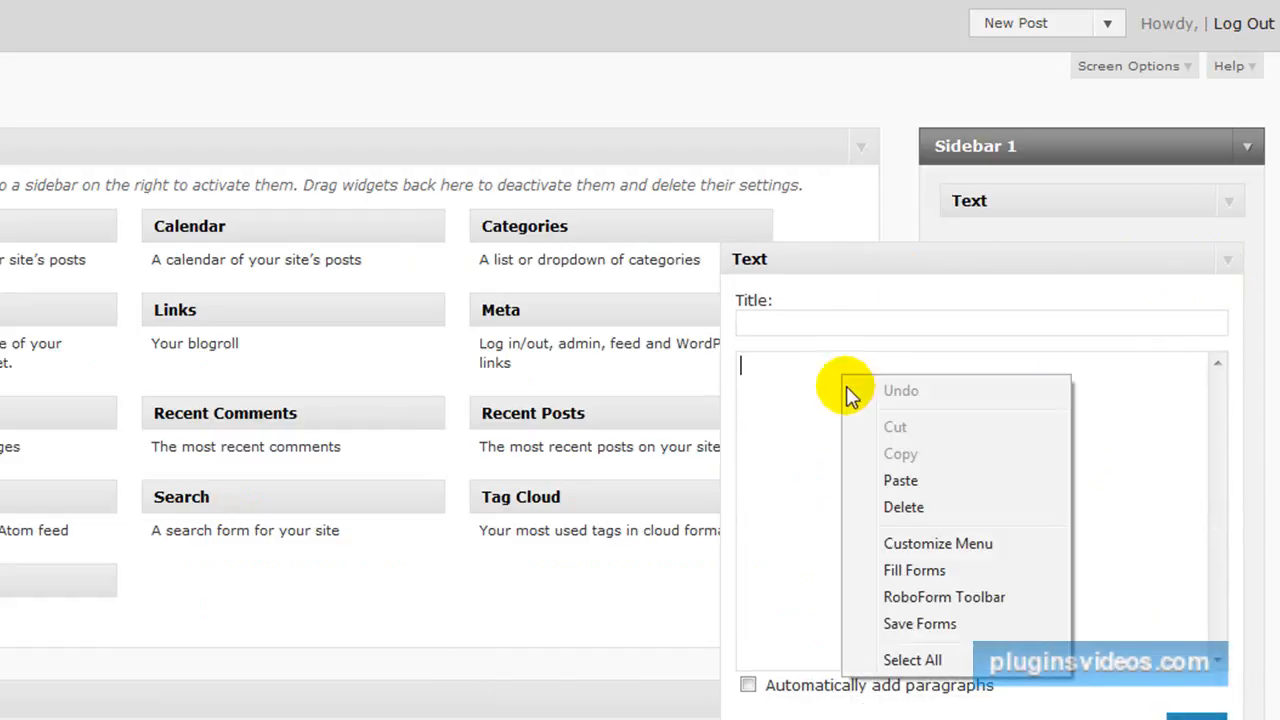
pyautogui.click(876, 477)
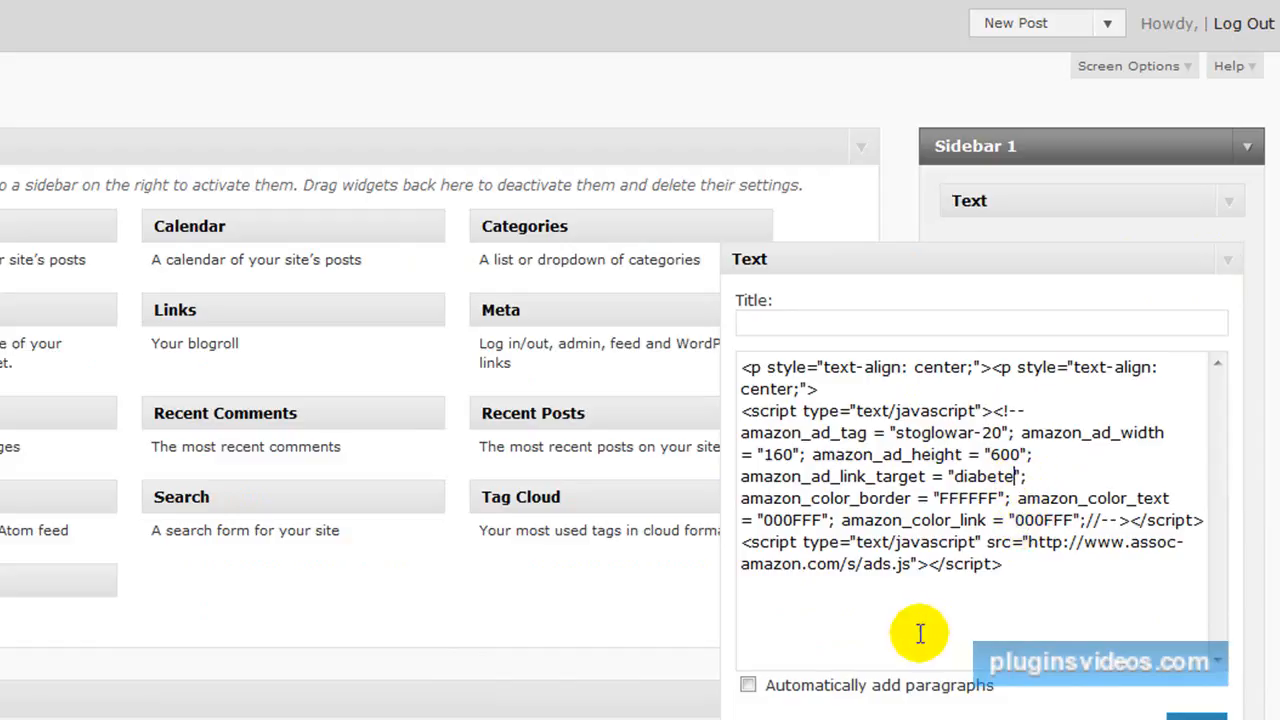
pyautogui.press('BackSpace')
pyautogui.press('BackSpace')
pyautogui.press('BackSpace')
pyautogui.press('BackSpace')
pyautogui.press('BackSpace')
pyautogui.press('BackSpace')
pyautogui.press('BackSpace')
pyautogui.press('BackSpace')
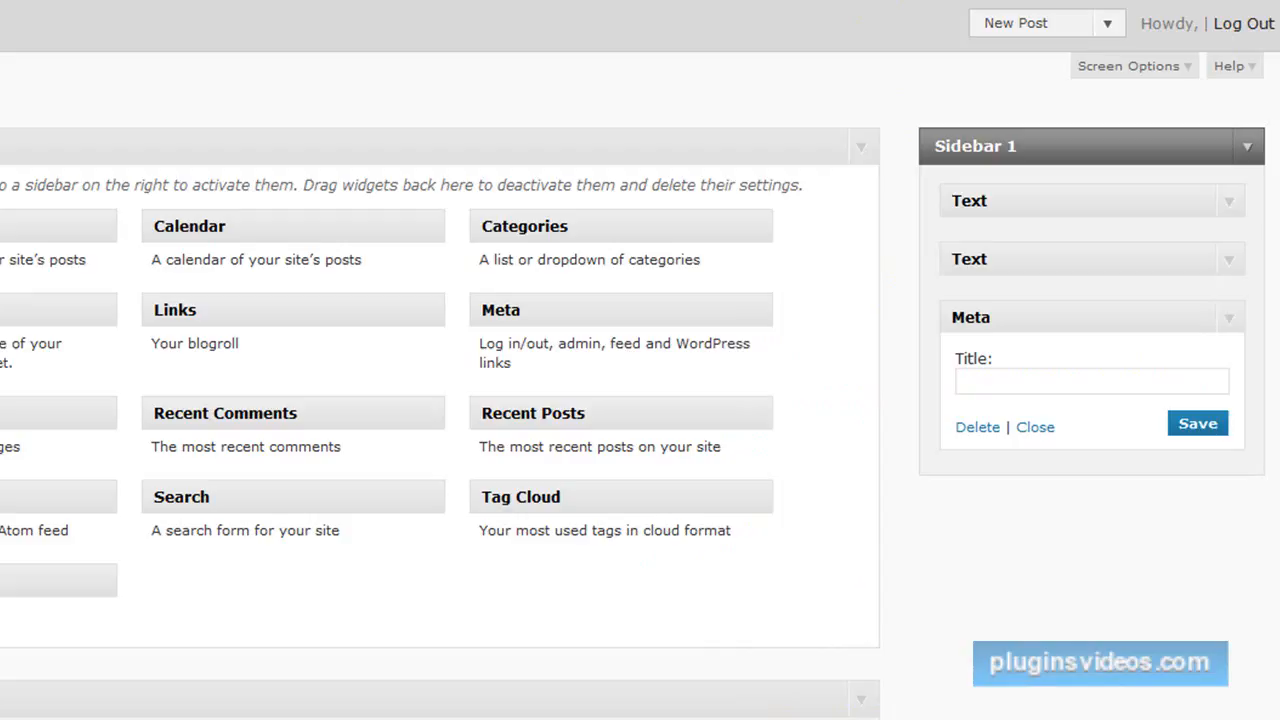
# Open the new site's front page and examine the ads displayed in its sidebar.
pyautogui.press('F4')
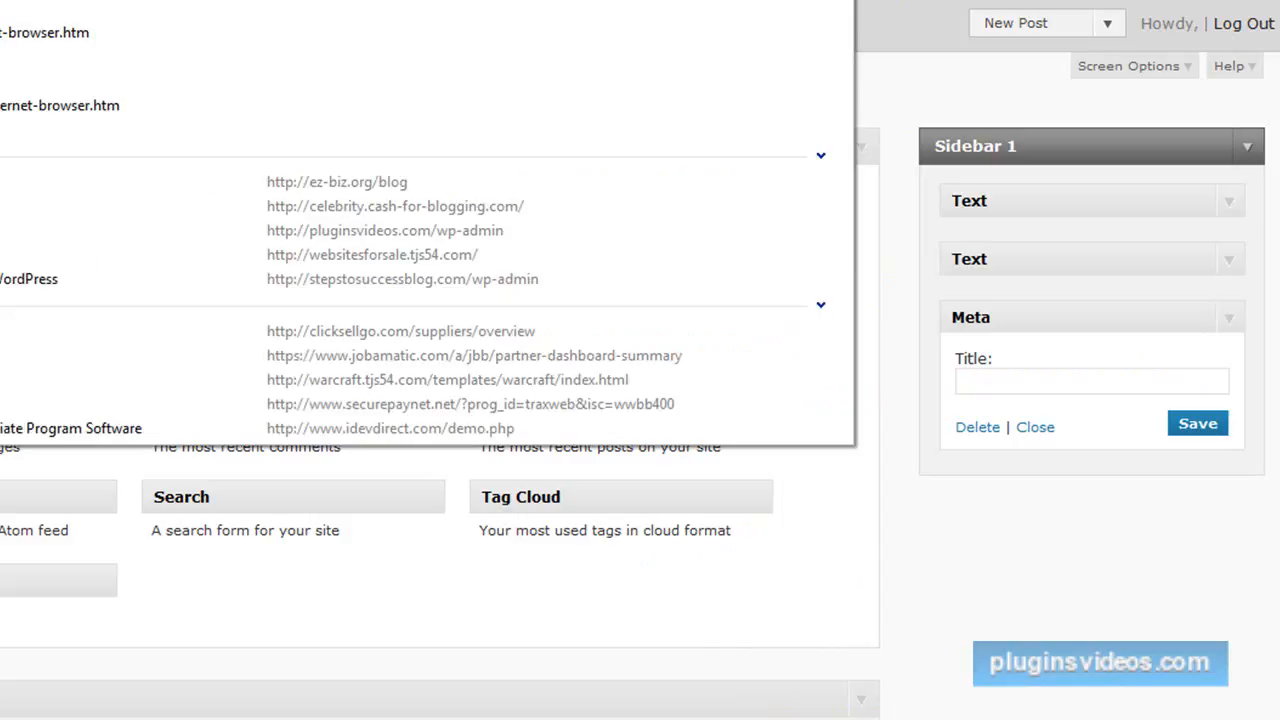
pyautogui.click(337, 183)
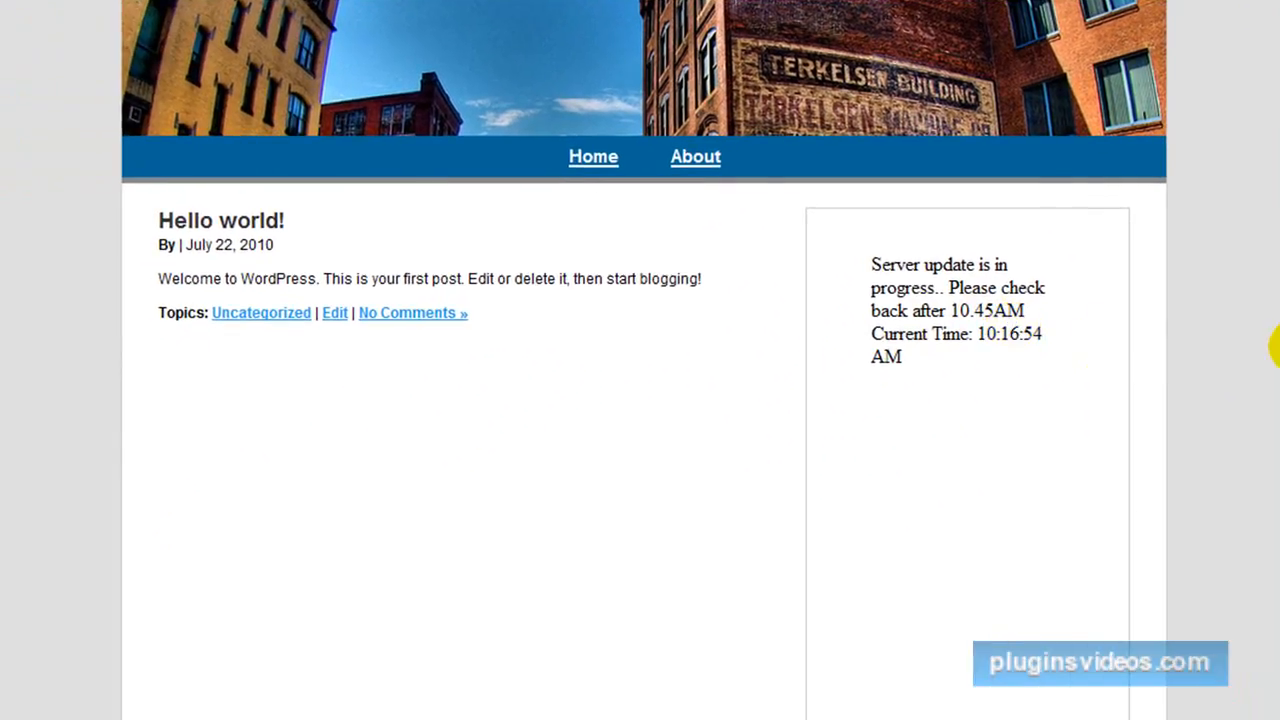
pyautogui.scroll(-8, 1279, 332)
pyautogui.scroll(6, 1272, 332)
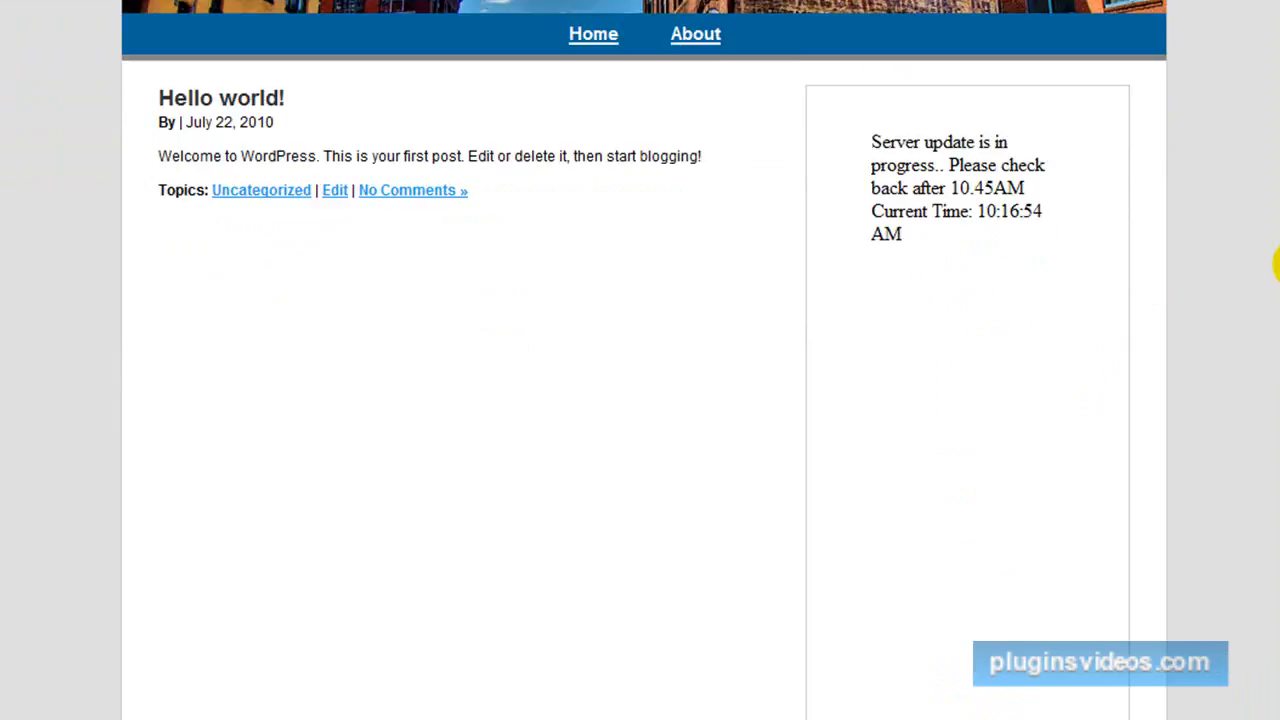
pyautogui.scroll(-10, 1278, 265)
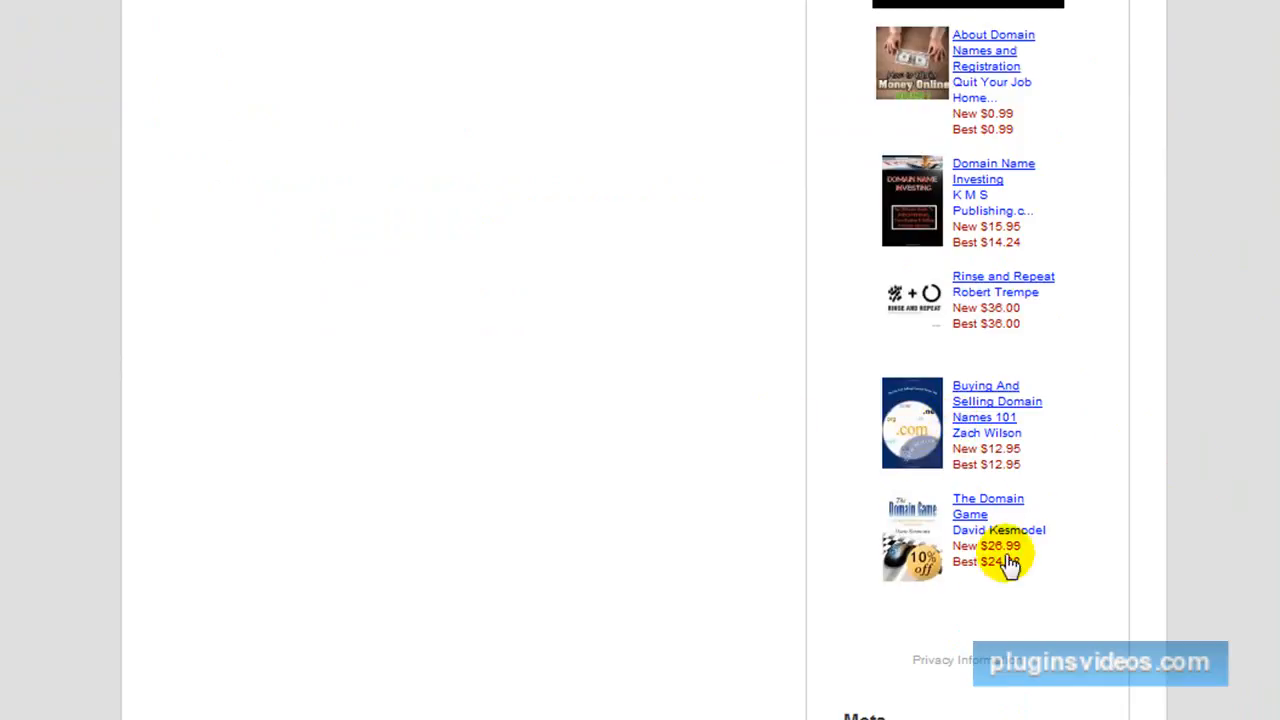
pyautogui.scroll(-2, 1247, 450)
pyautogui.scroll(15, 1247, 450)
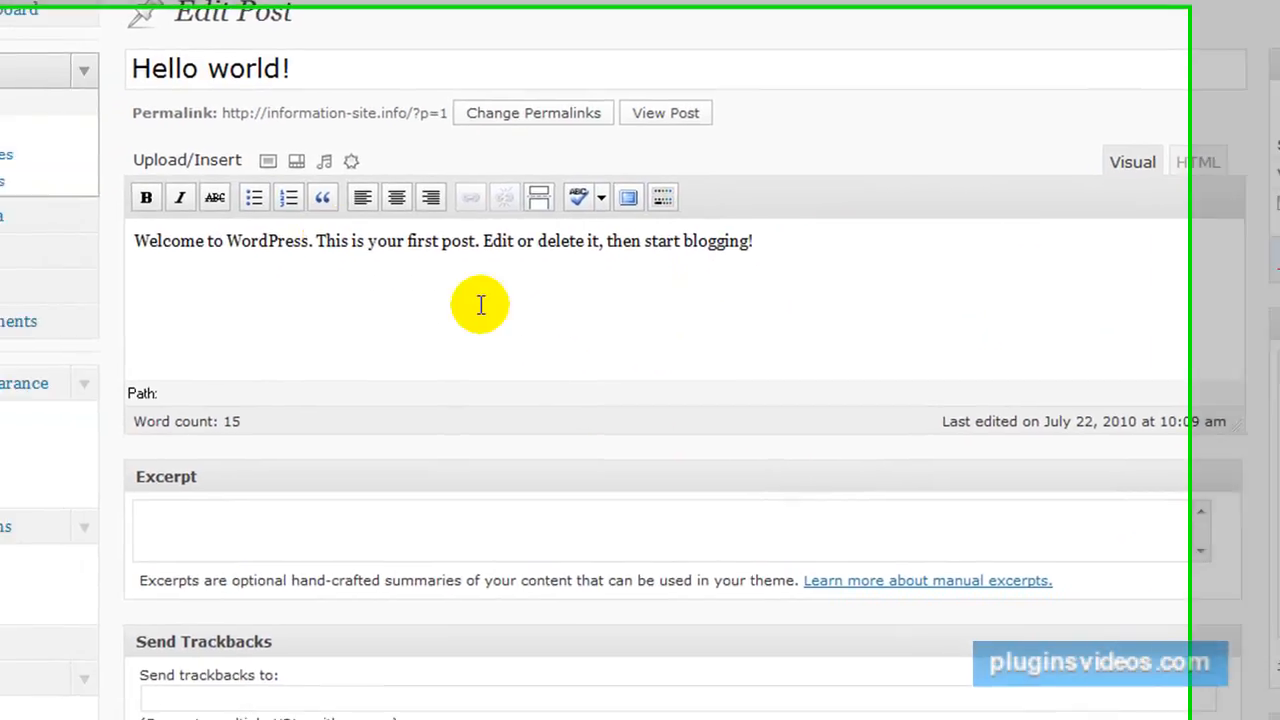
# Set the size of the post box to 30 lines in the Writing settings and save the change.
pyautogui.scroll(-5, 409, 278)
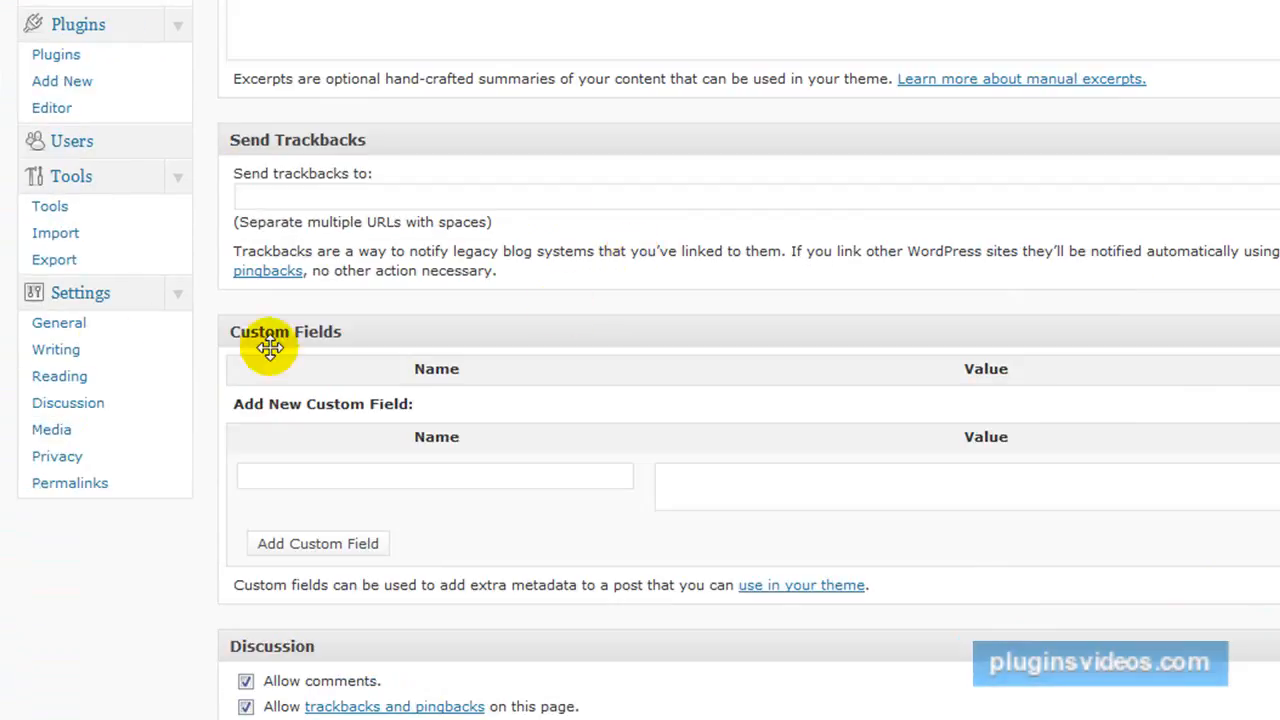
pyautogui.click(57, 352)
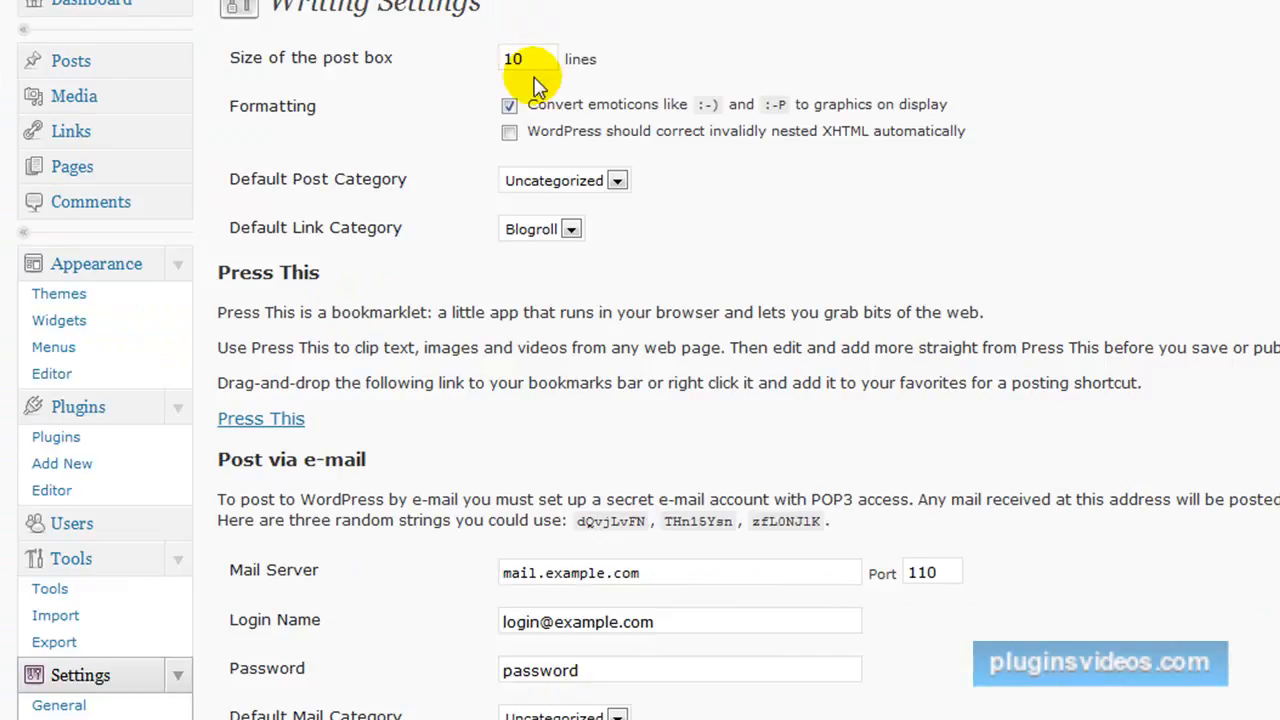
pyautogui.doubleClick(530, 60)
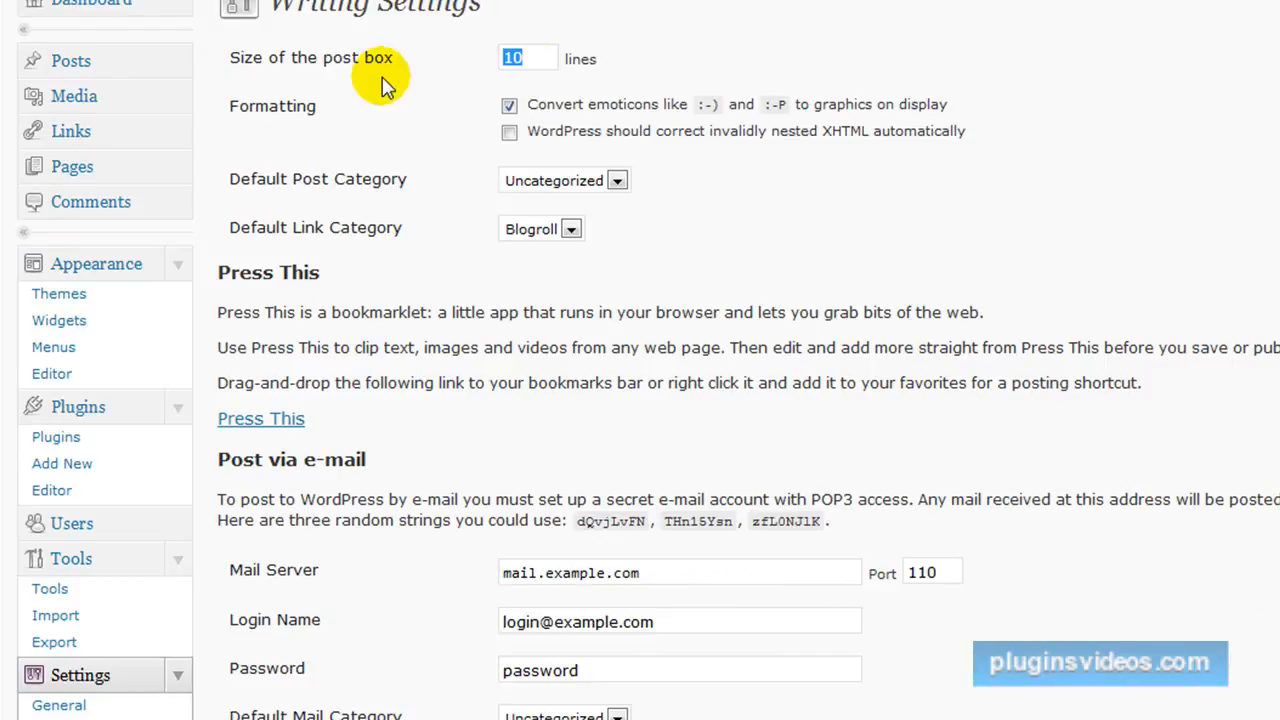
pyautogui.write('3')
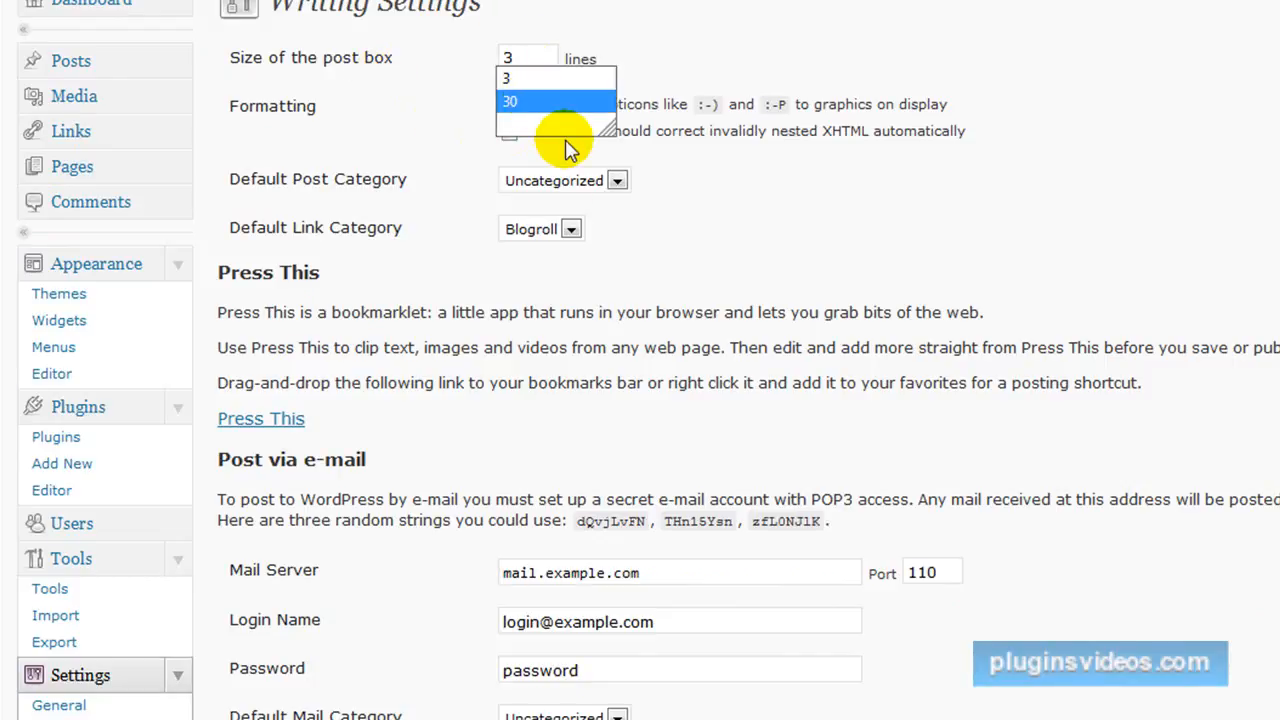
pyautogui.click(540, 104)
pyautogui.scroll(-5, 1034, 194)
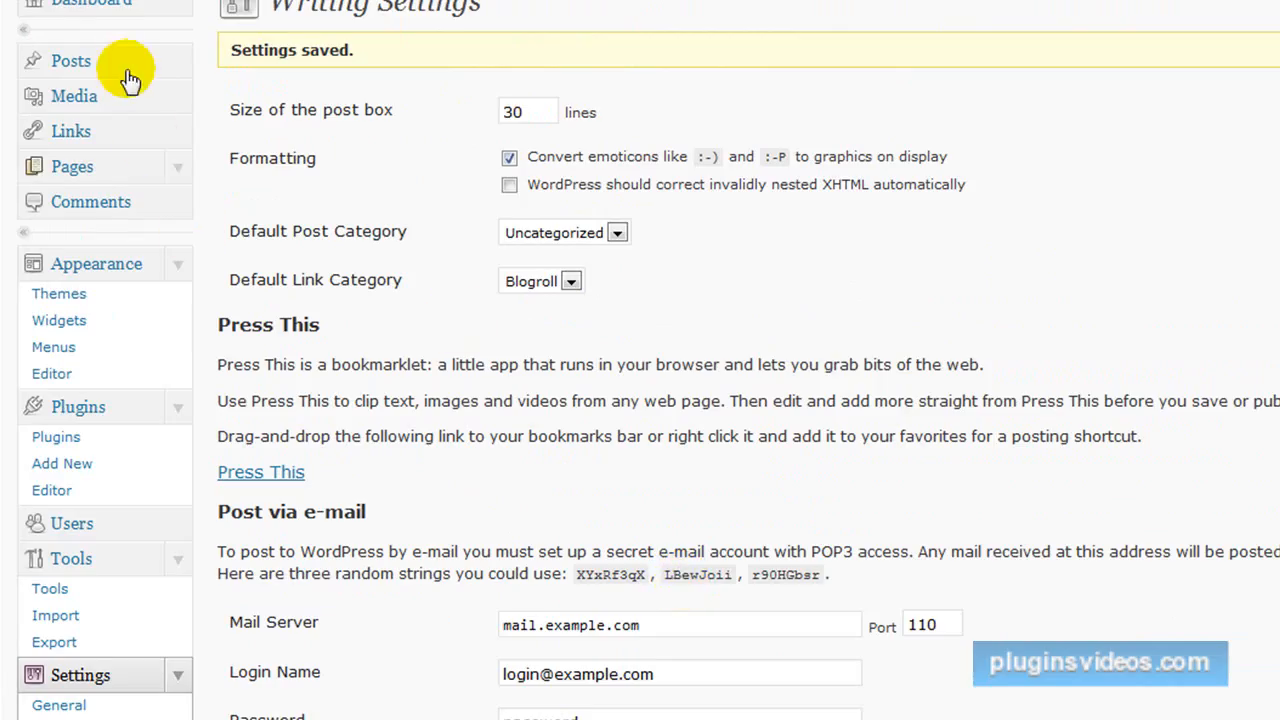
# Open the Hello world! post, retitle it Internet Marketing Videos and delete its welcome text.
pyautogui.click(86, 64)
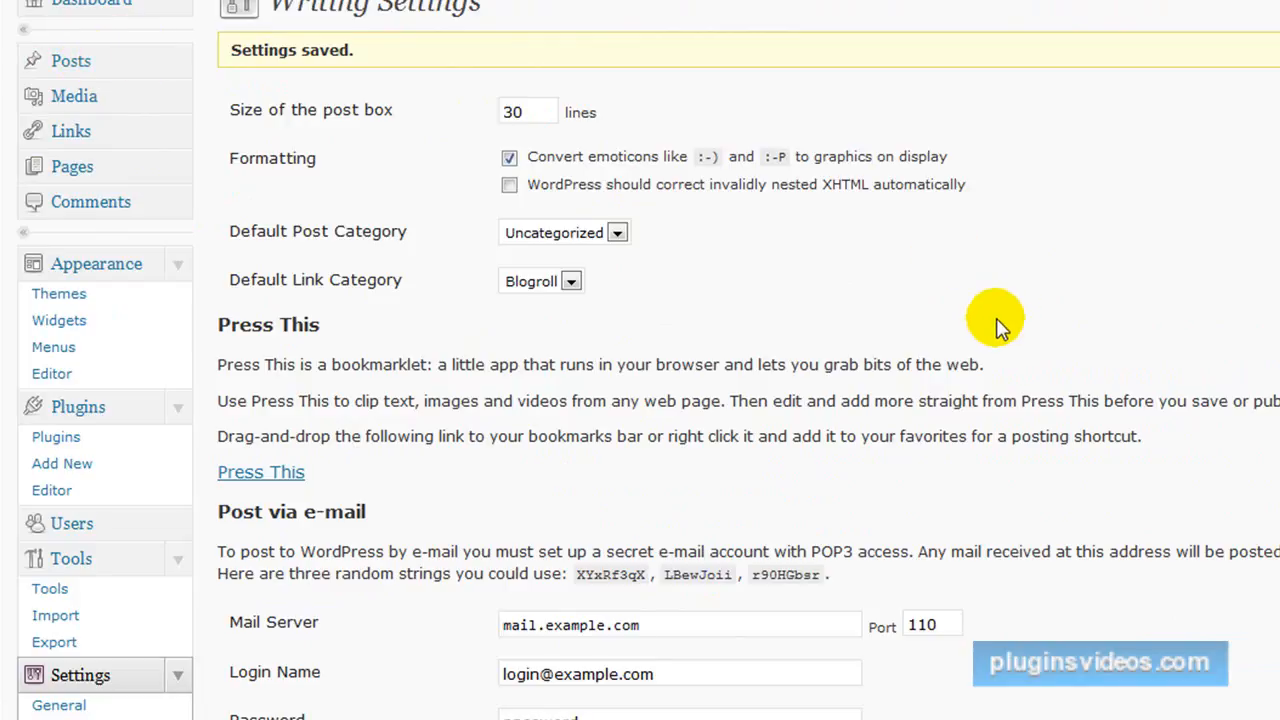
pyautogui.click(300, 163)
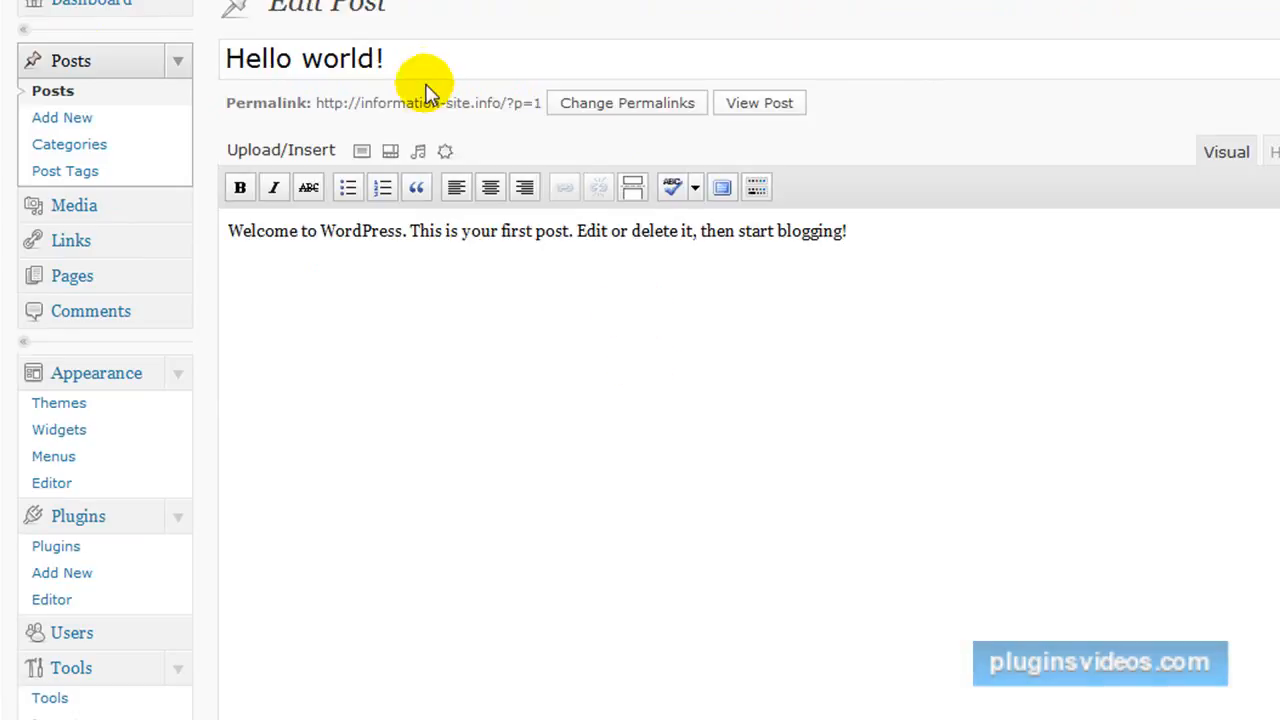
pyautogui.moveTo(414, 52); pyautogui.dragTo(166, 75)
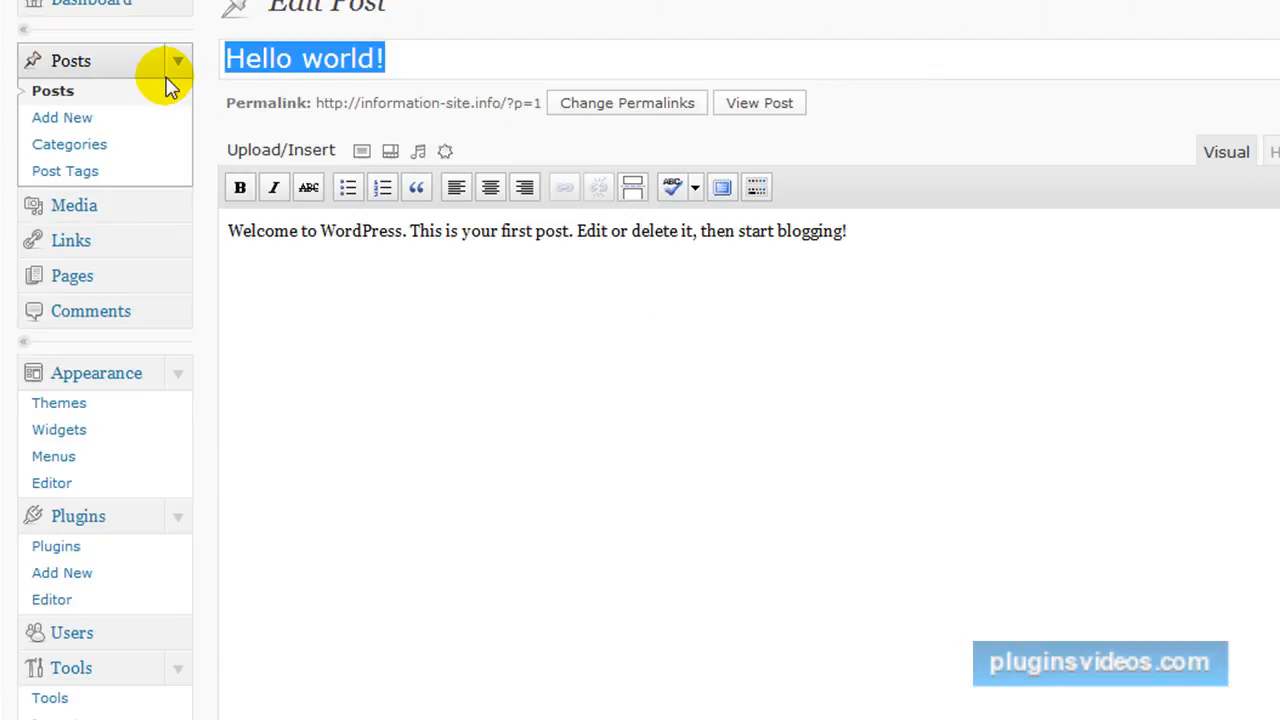
pyautogui.write('Internet Marketing Videos')
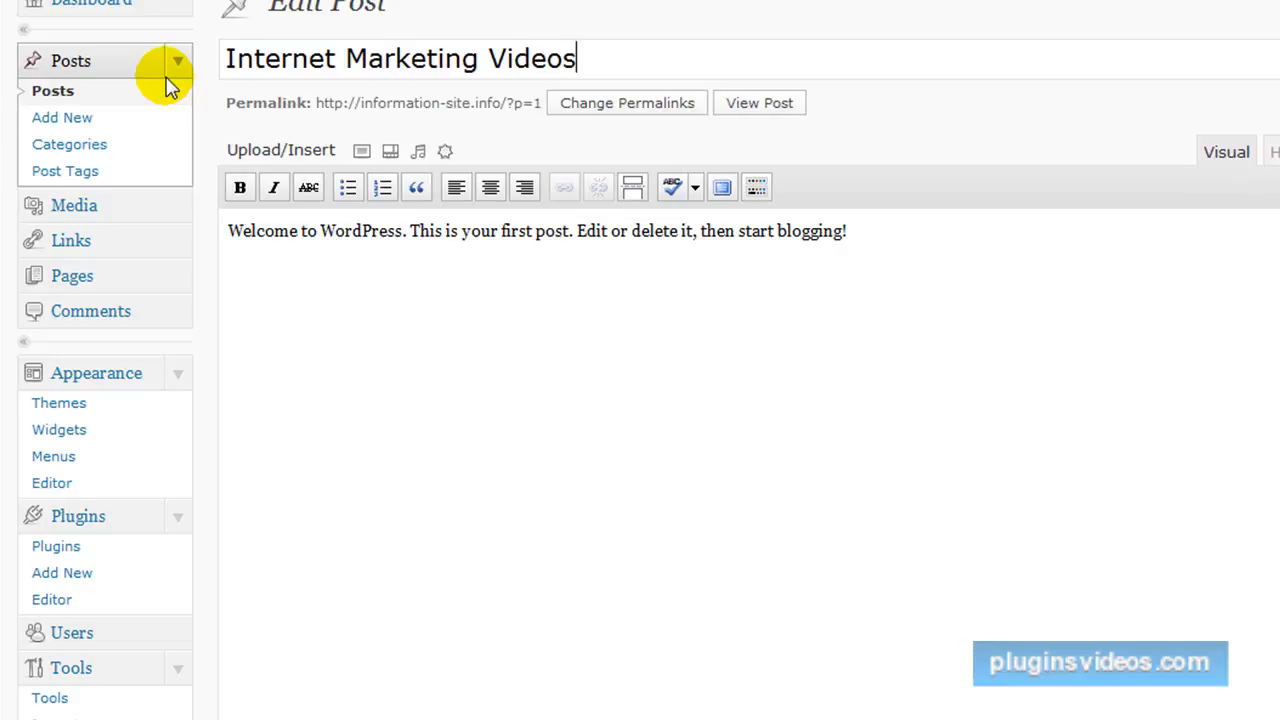
pyautogui.moveTo(852, 231); pyautogui.dragTo(220, 226)
pyautogui.press('Delete')
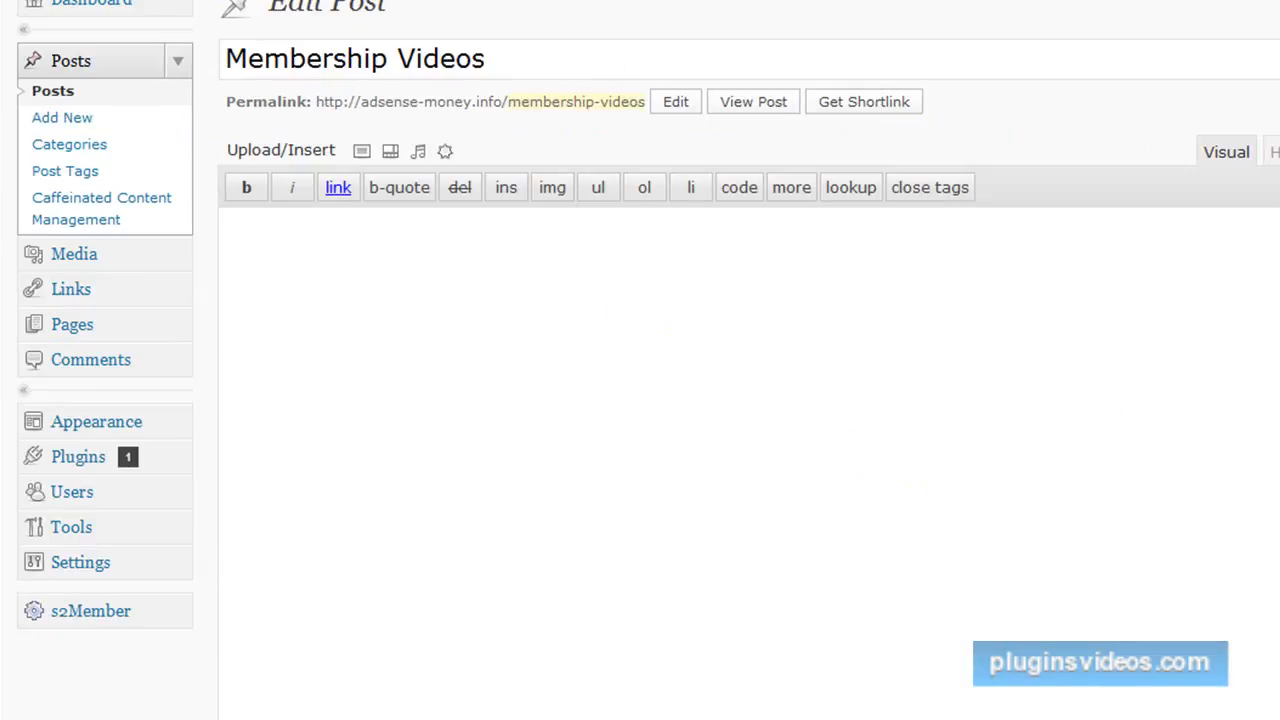
# Copy the entire sign-up text and video list from the example site's Membership Videos post.
pyautogui.scroll(-3, 750, 400)
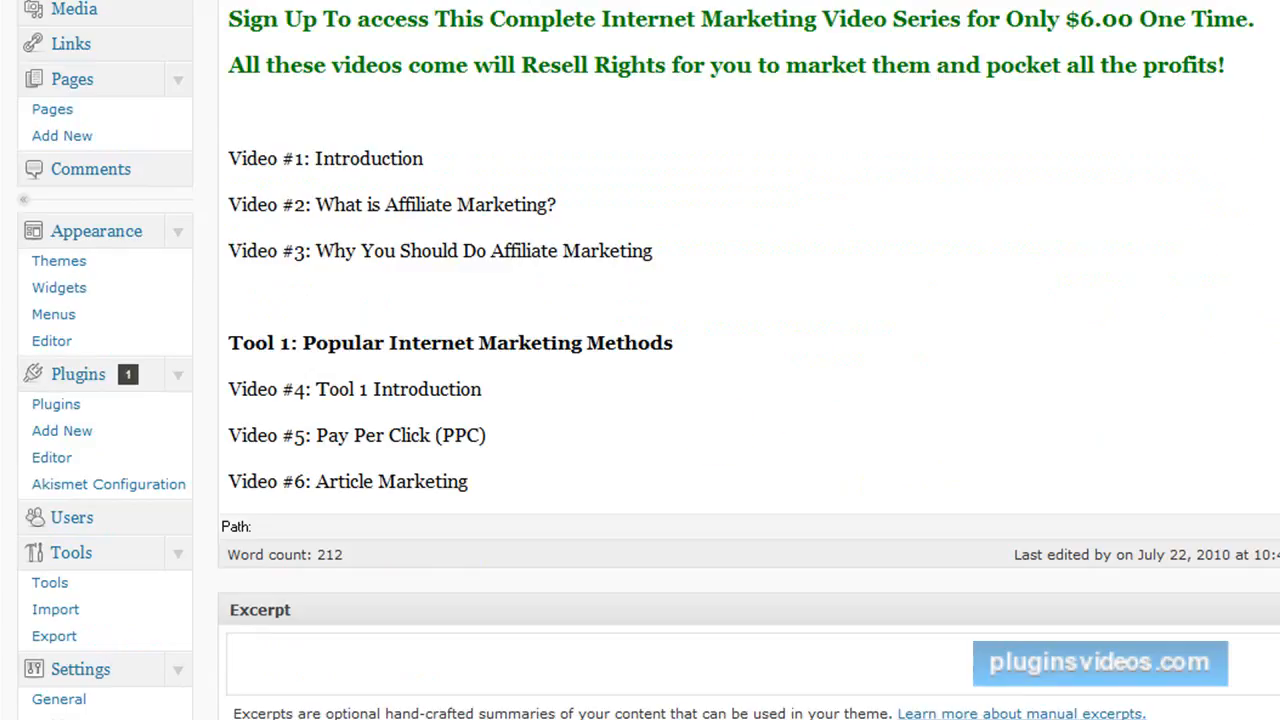
pyautogui.scroll(-12, 740, 260)
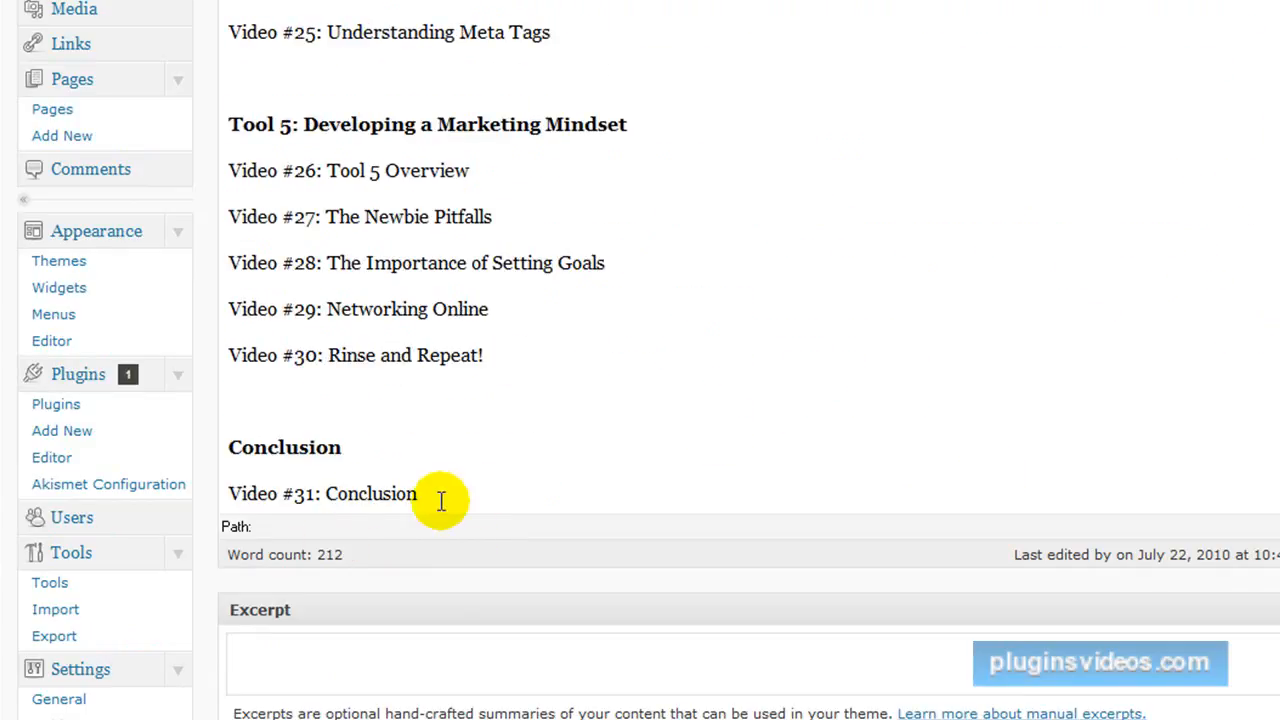
pyautogui.moveTo(429, 494); pyautogui.dragTo(214, 0)
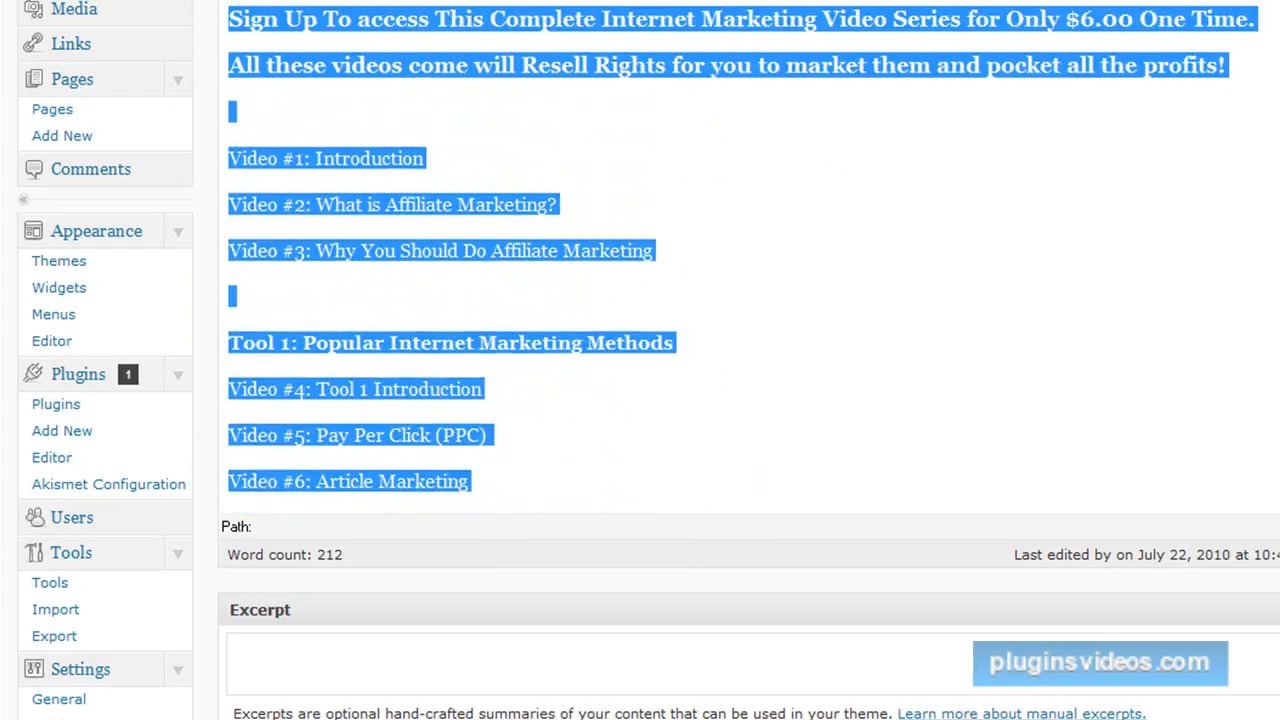
pyautogui.rightClick(295, 66)
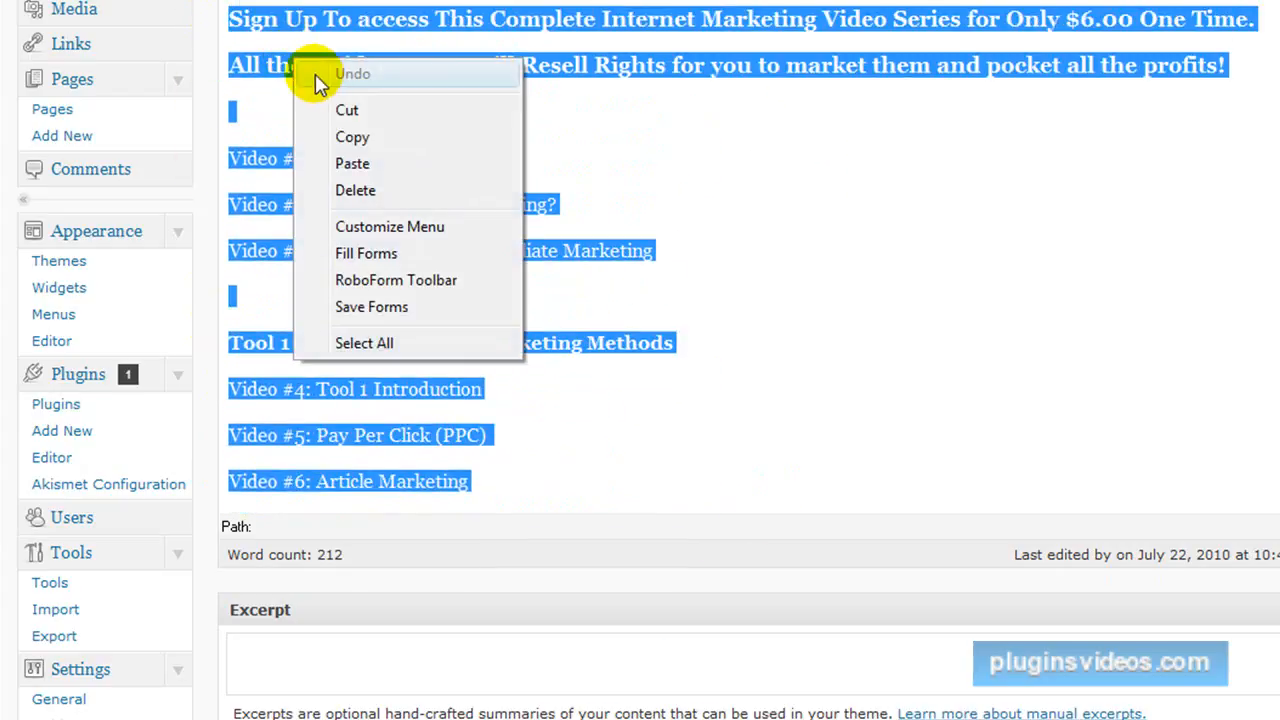
pyautogui.click(352, 138)
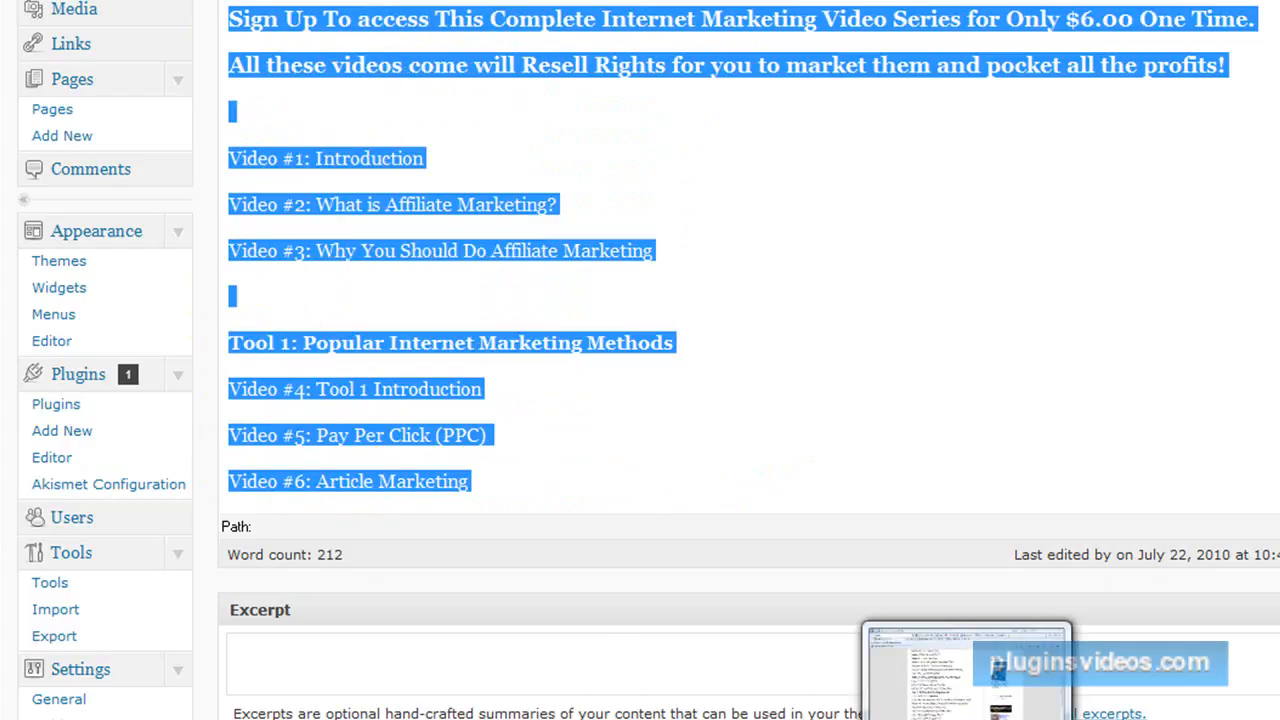
# Paste the copied video list into the new site's Internet Marketing Videos post, allowing clipboard access, and update the post.
pyautogui.click(966, 672)
pyautogui.click(272, 293)
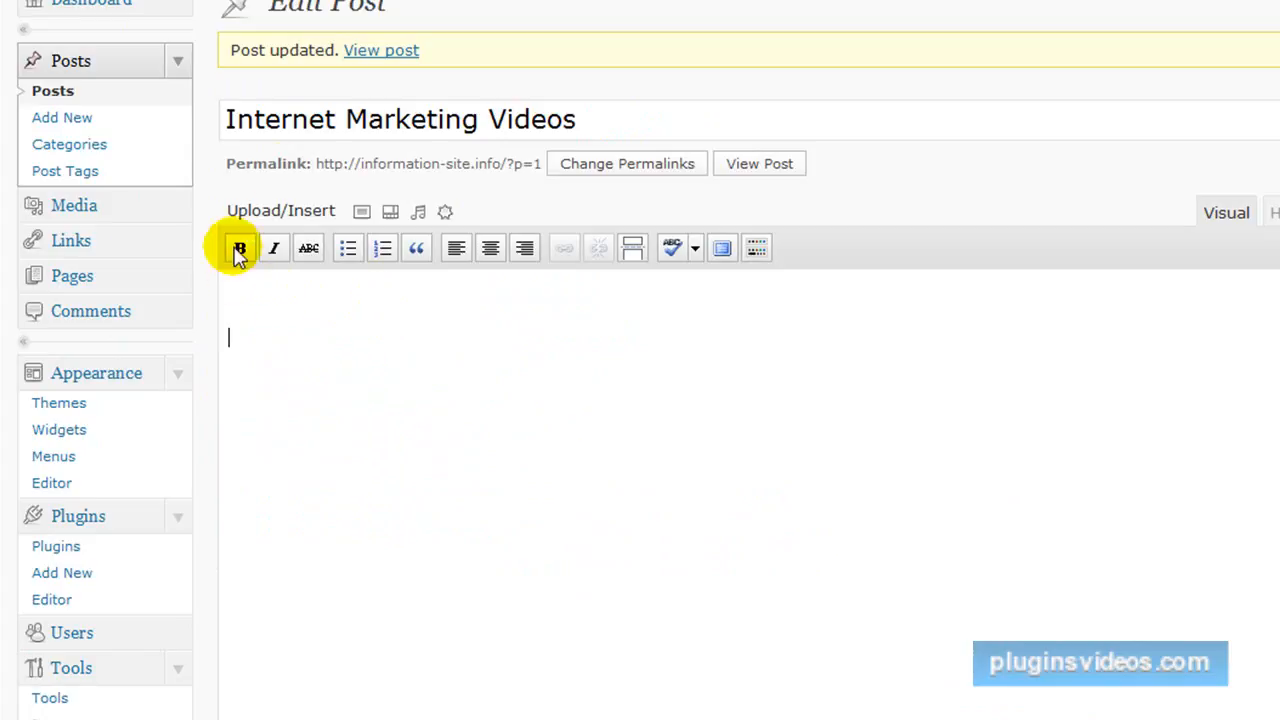
pyautogui.rightClick(225, 336)
pyautogui.click(258, 440)
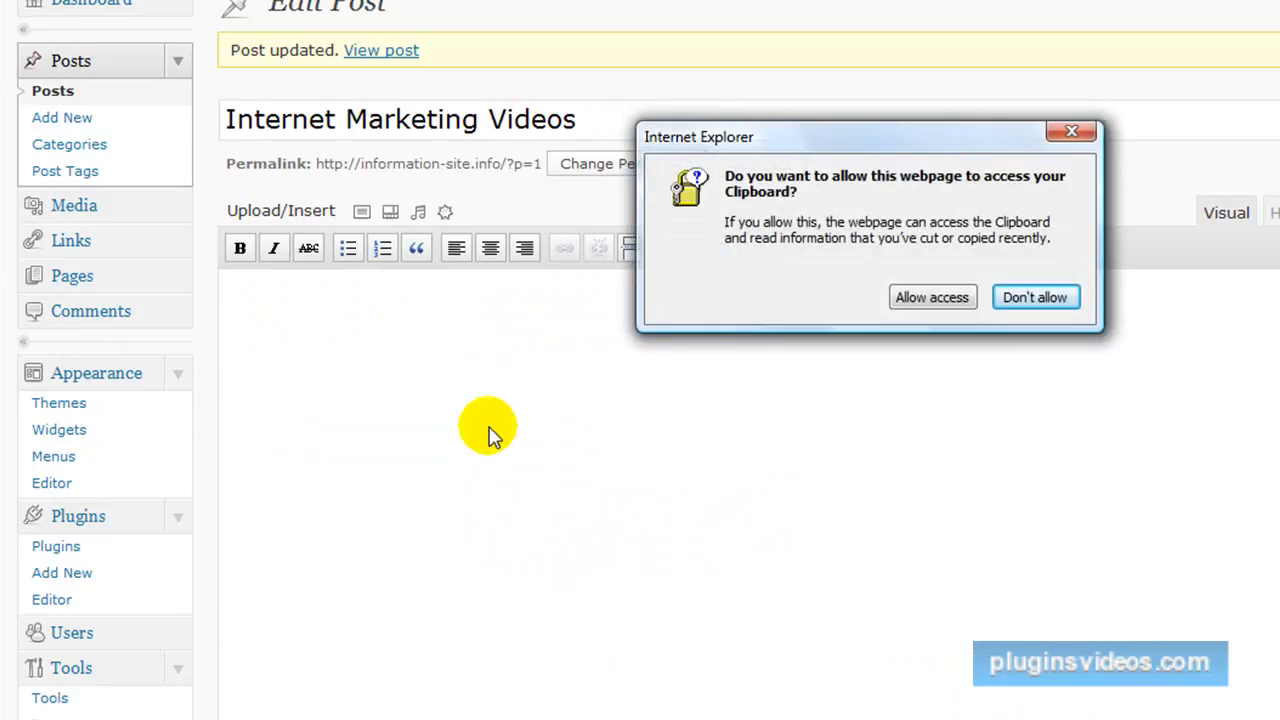
pyautogui.click(932, 298)
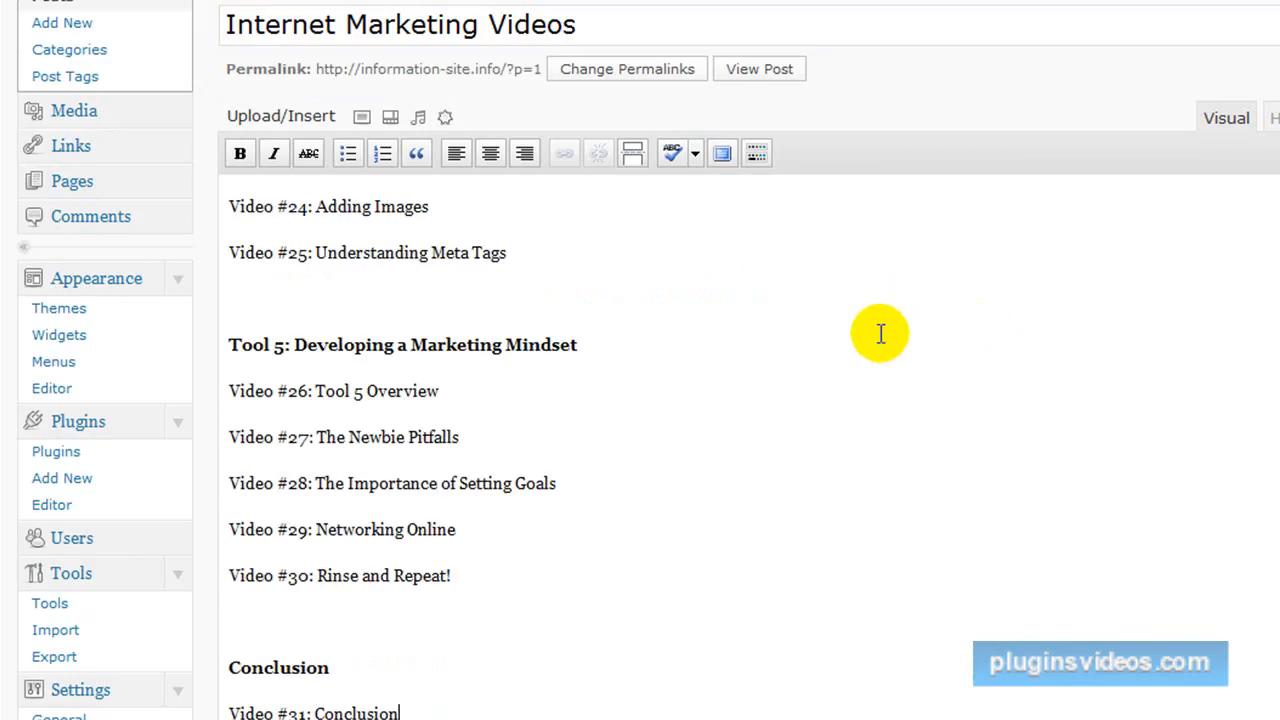
pyautogui.scroll(-3, 867, 400)
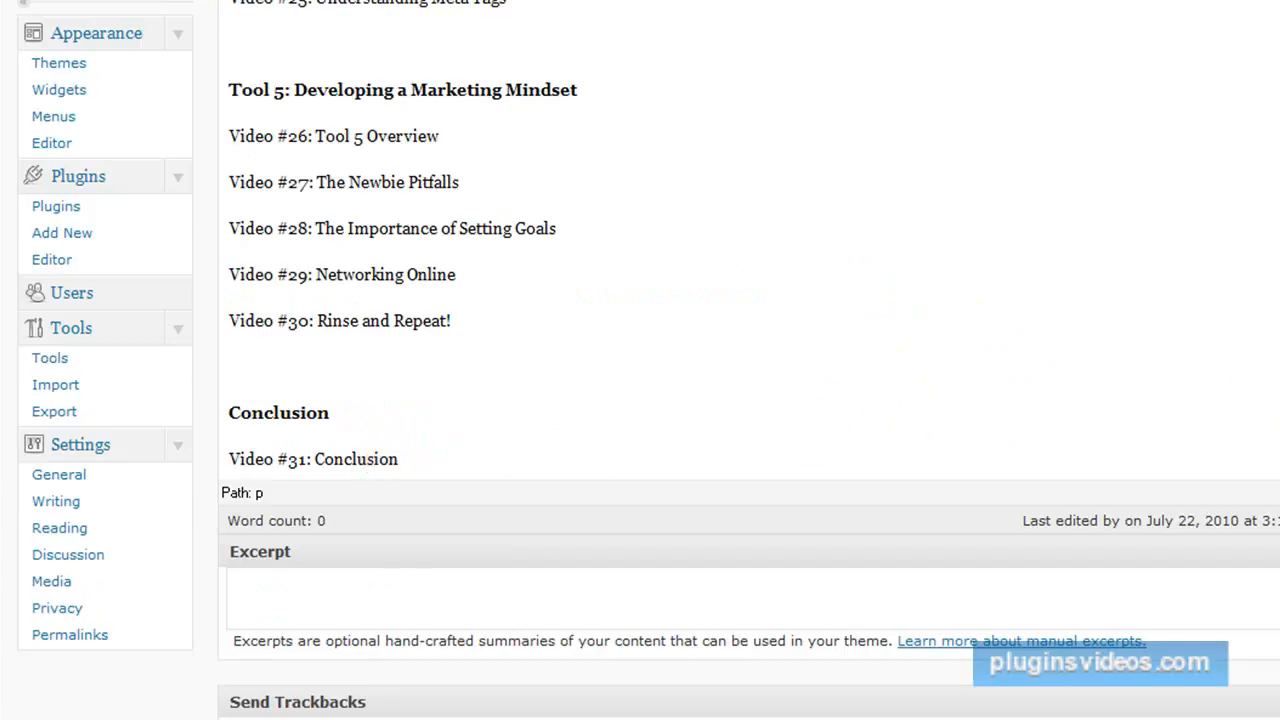
pyautogui.scroll(2, 749, 400)
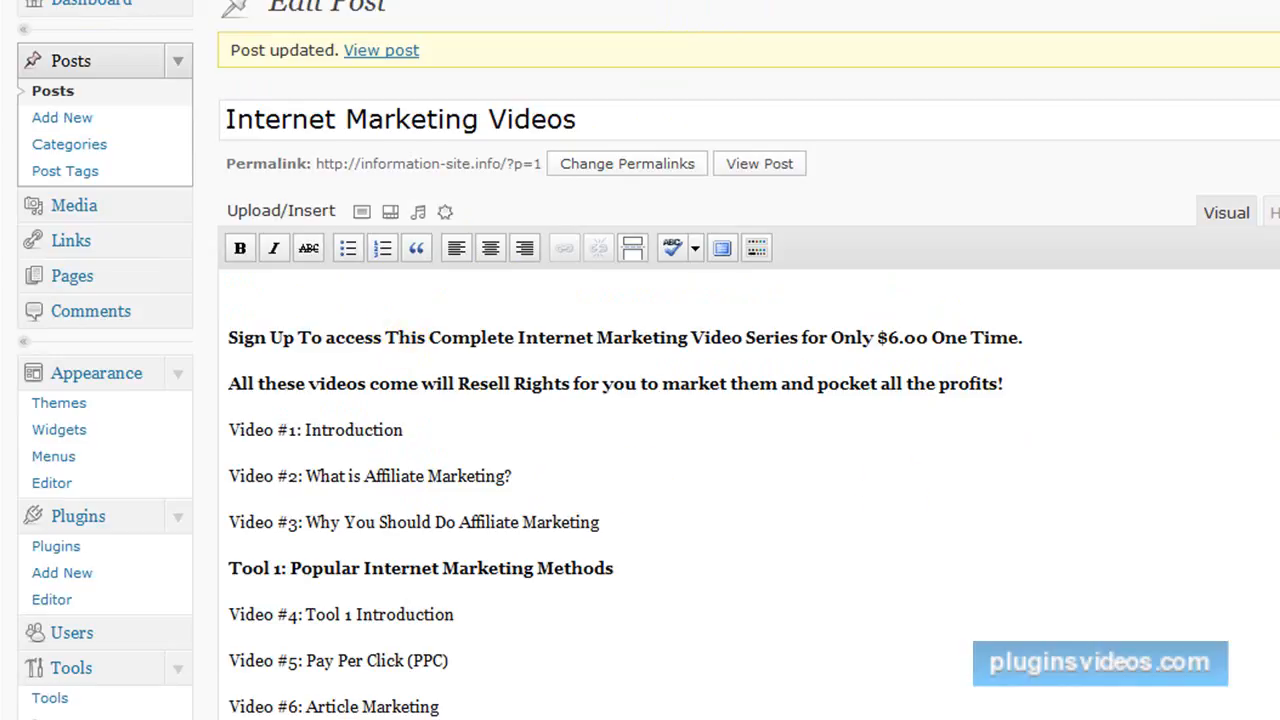
# Install the TinyMCE Advanced plugin by uploading the tinymce-advanced.3.2.7 archive from the WordPress folder, and activate it.
pyautogui.click(58, 547)
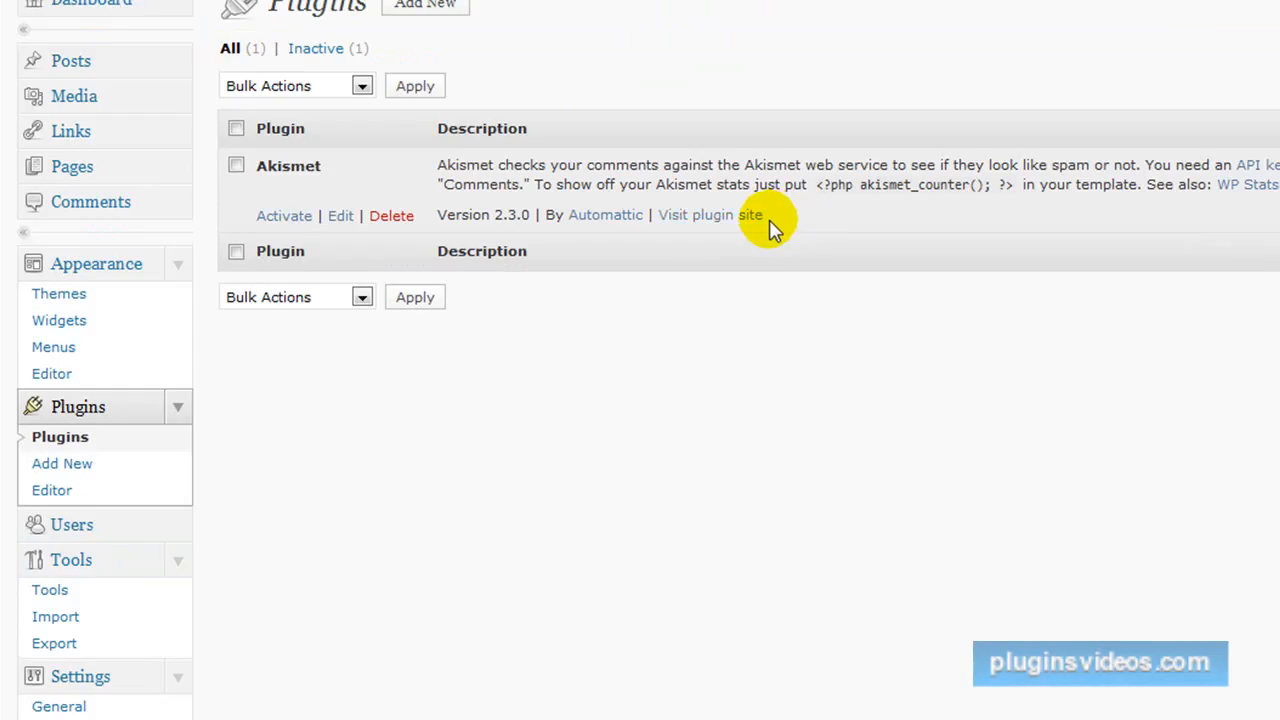
pyautogui.click(427, 8)
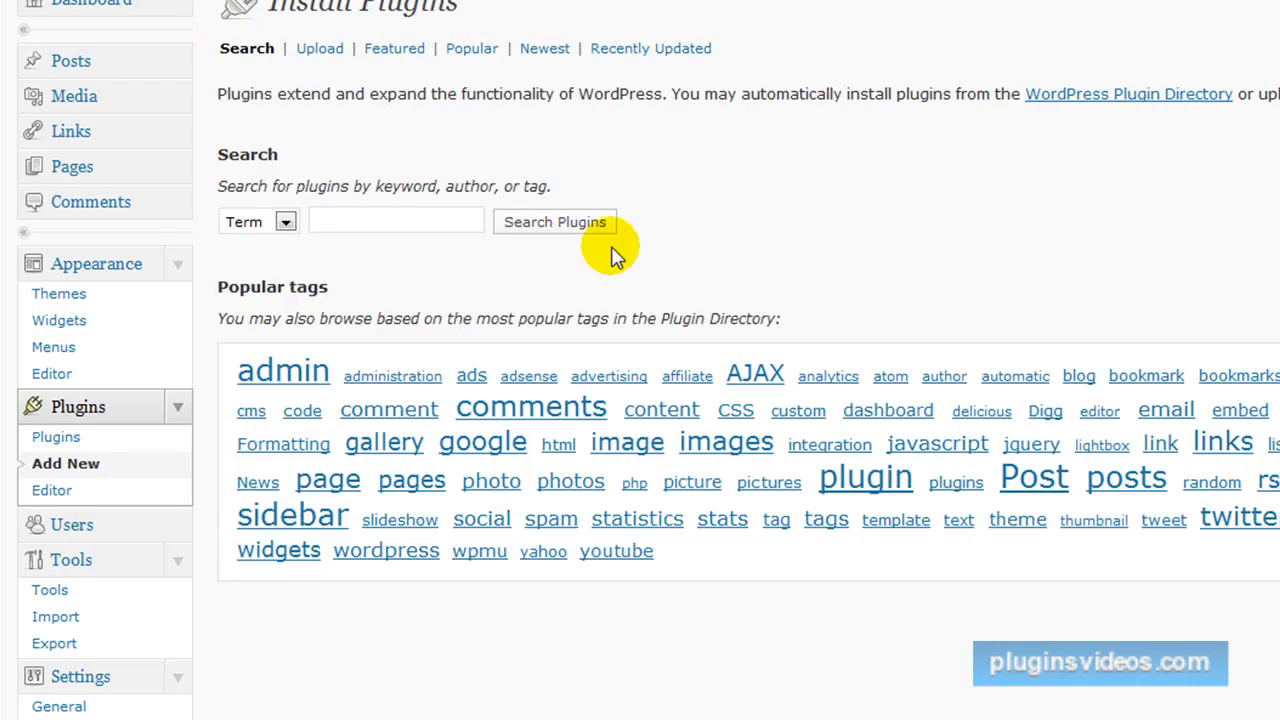
pyautogui.click(320, 49)
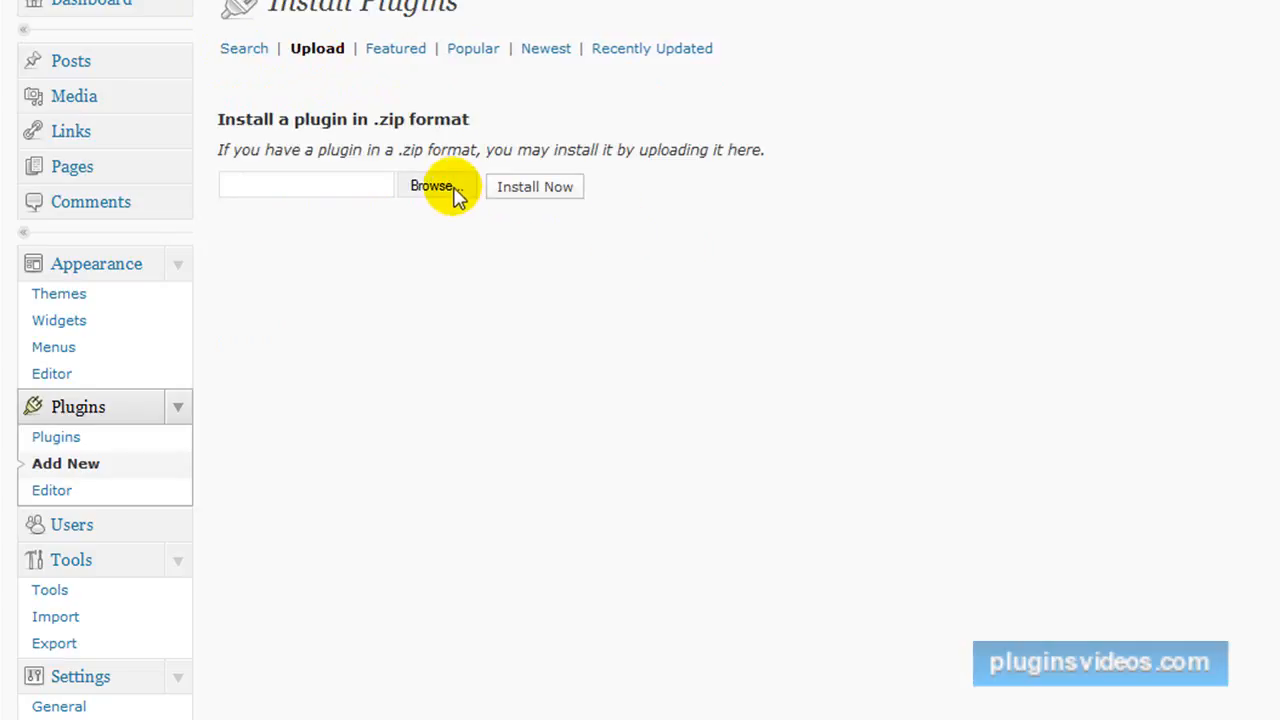
pyautogui.click(440, 187)
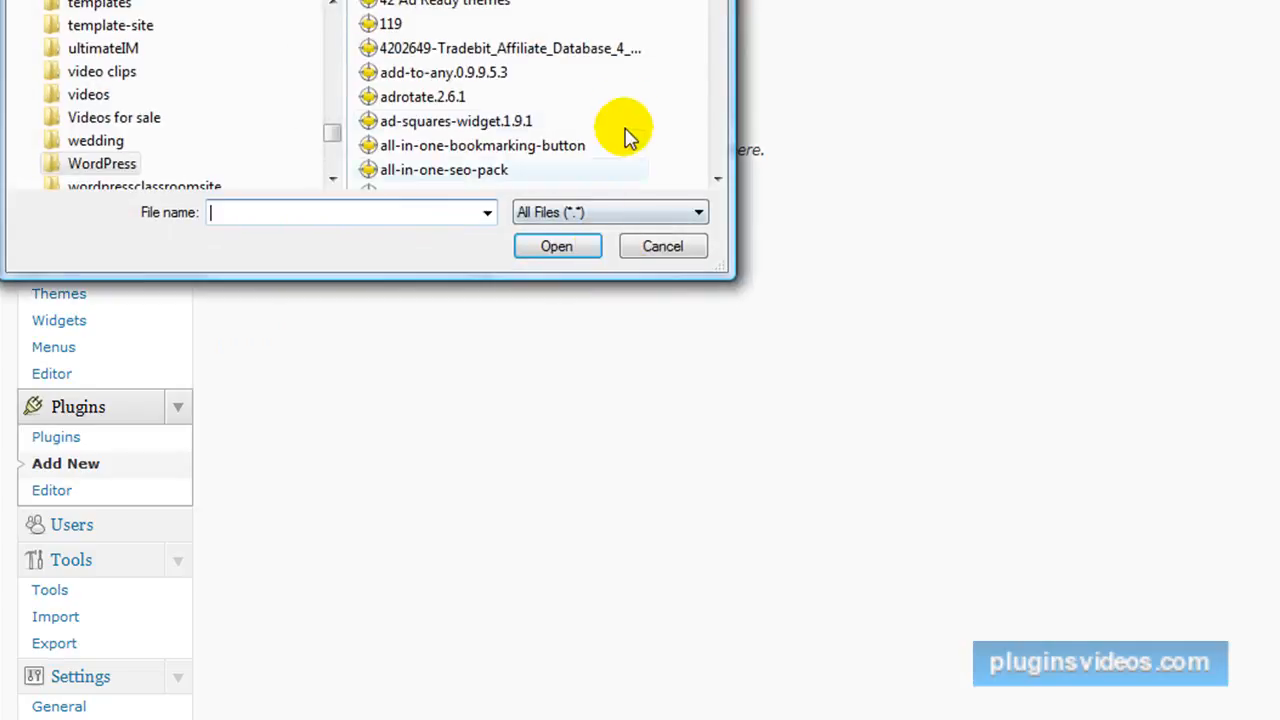
pyautogui.click(625, 100)
pyautogui.scroll(-10, 628, 118)
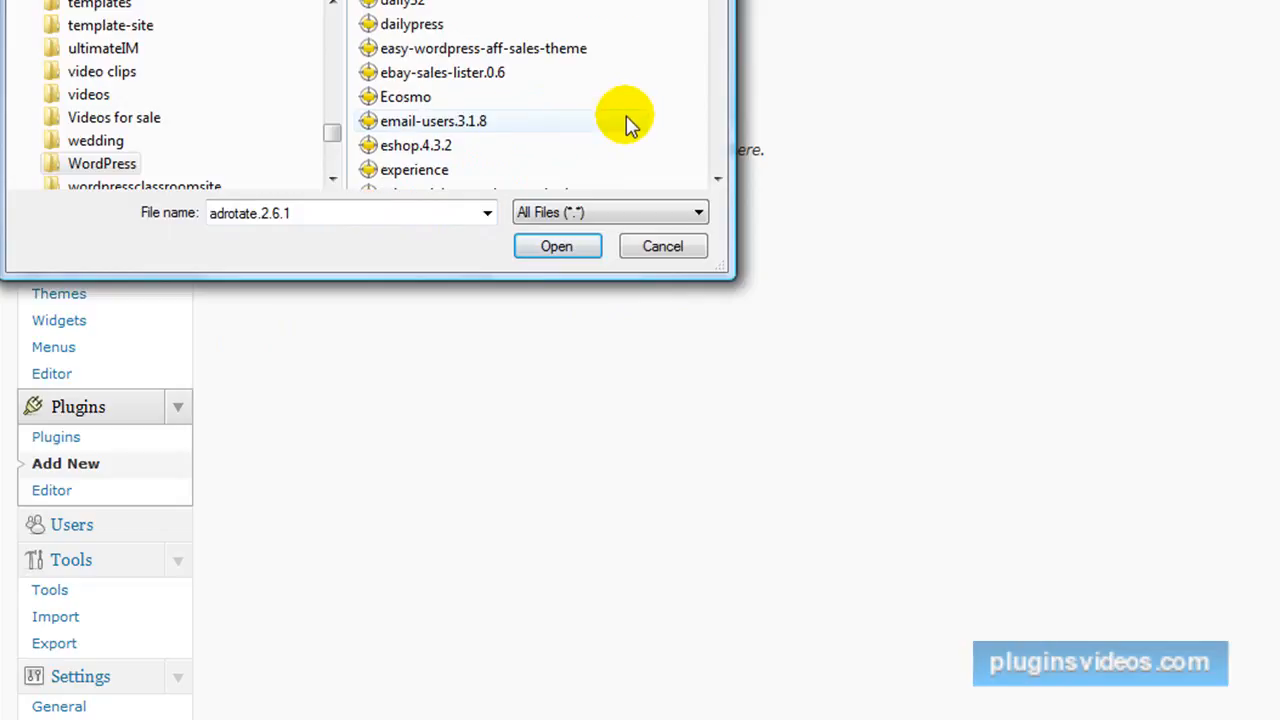
pyautogui.scroll(-15, 628, 120)
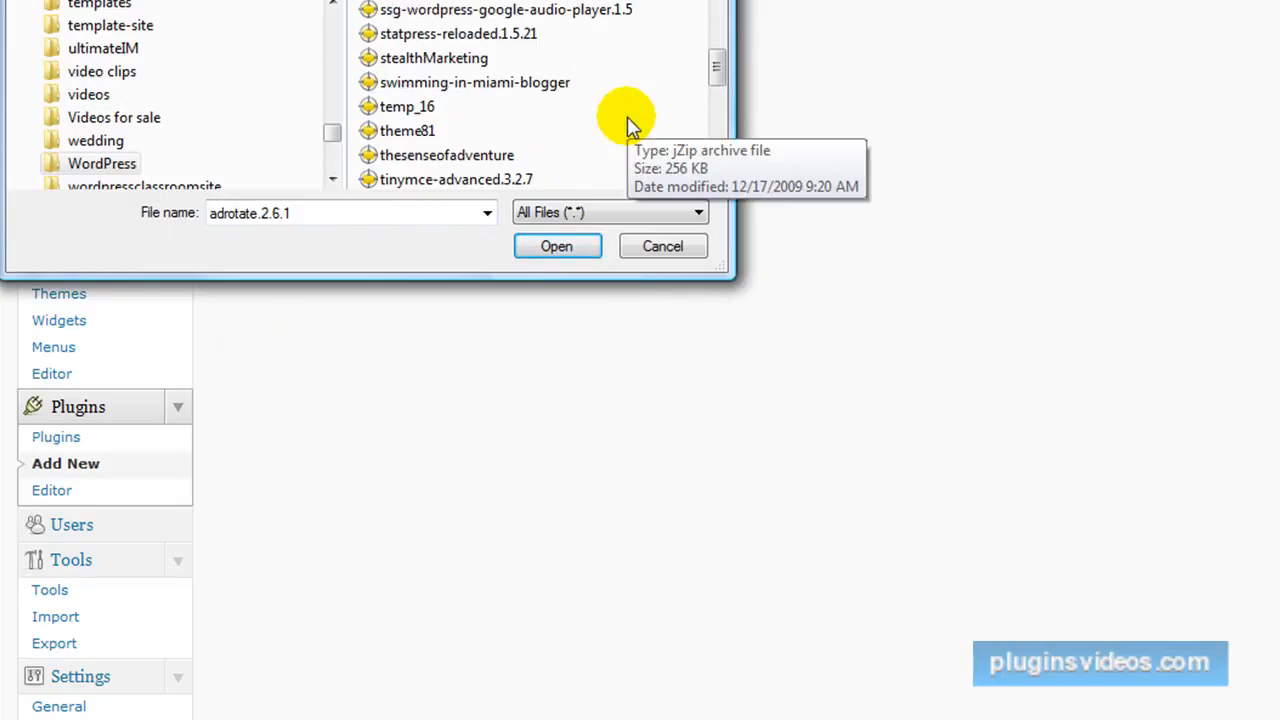
pyautogui.scroll(-2, 380, 175)
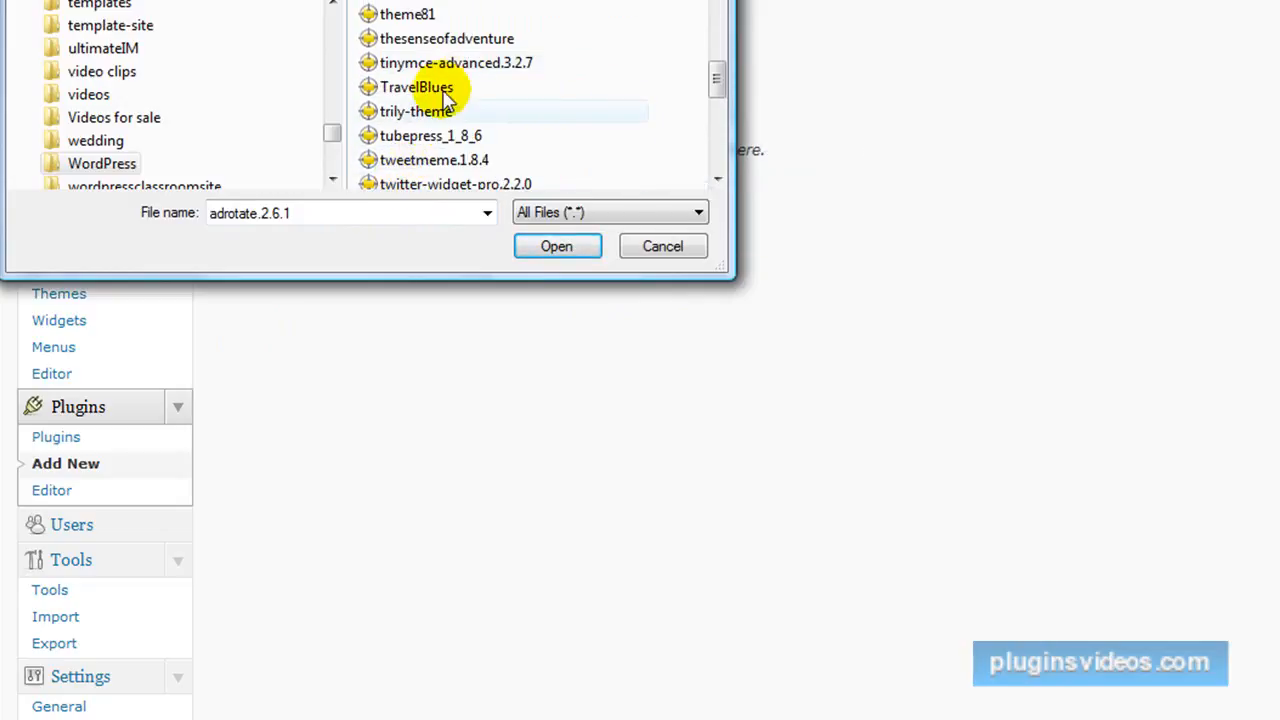
pyautogui.click(470, 64)
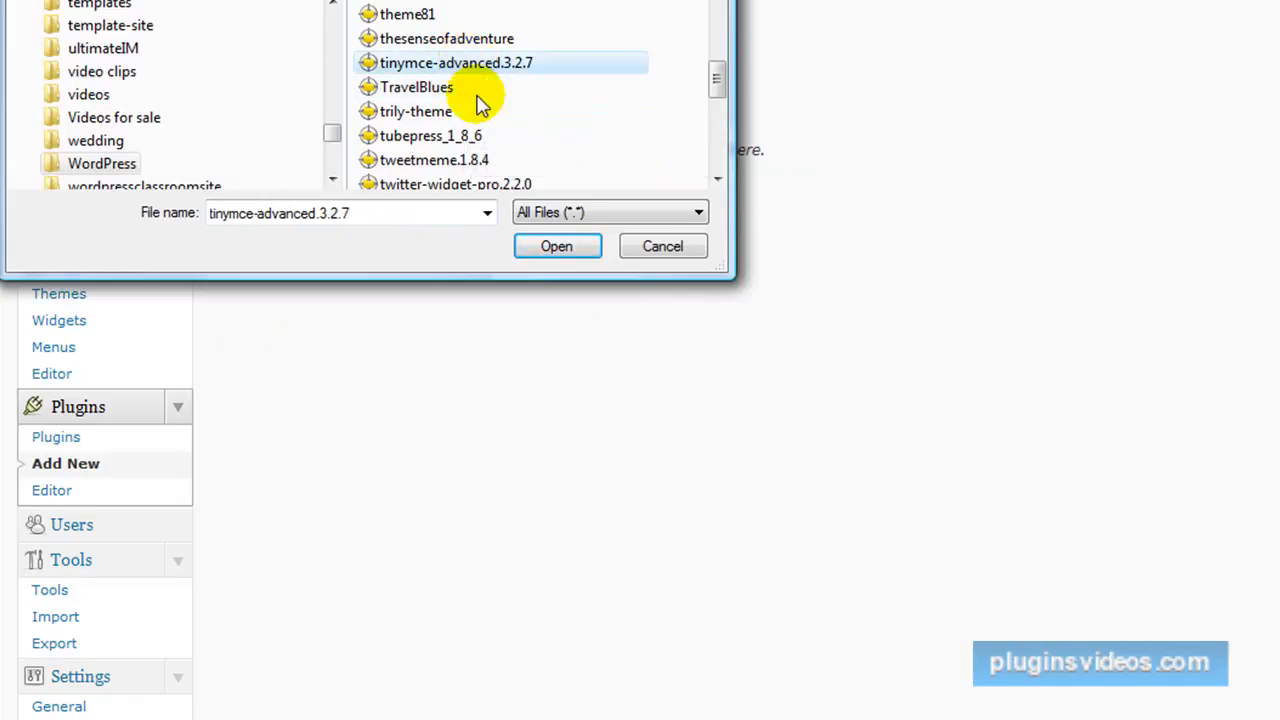
pyautogui.click(550, 250)
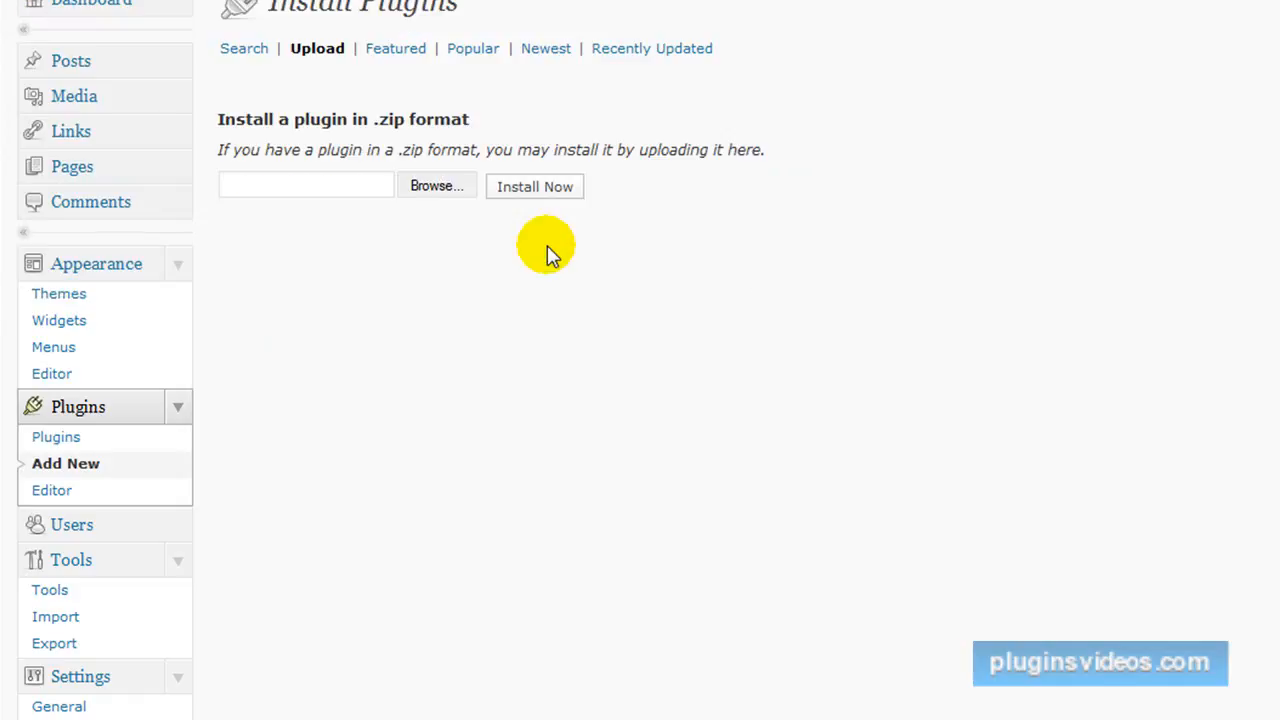
pyautogui.click(540, 190)
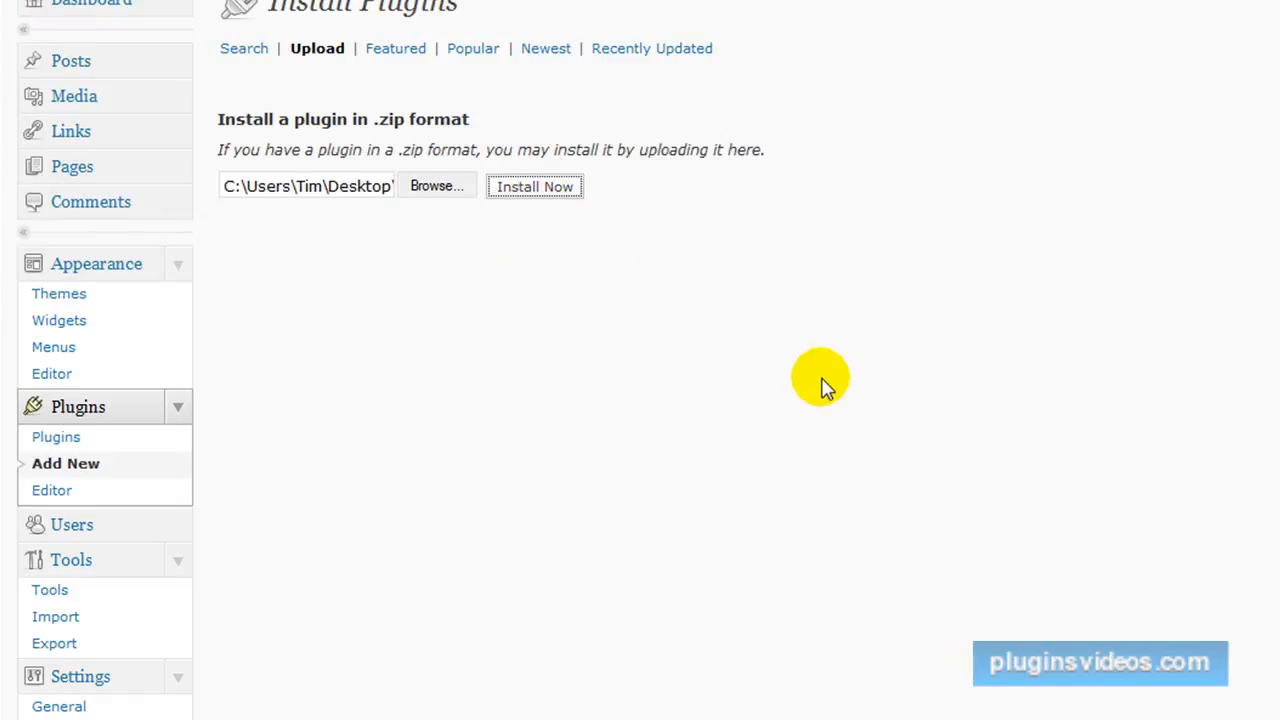
pyautogui.click(352, 160)
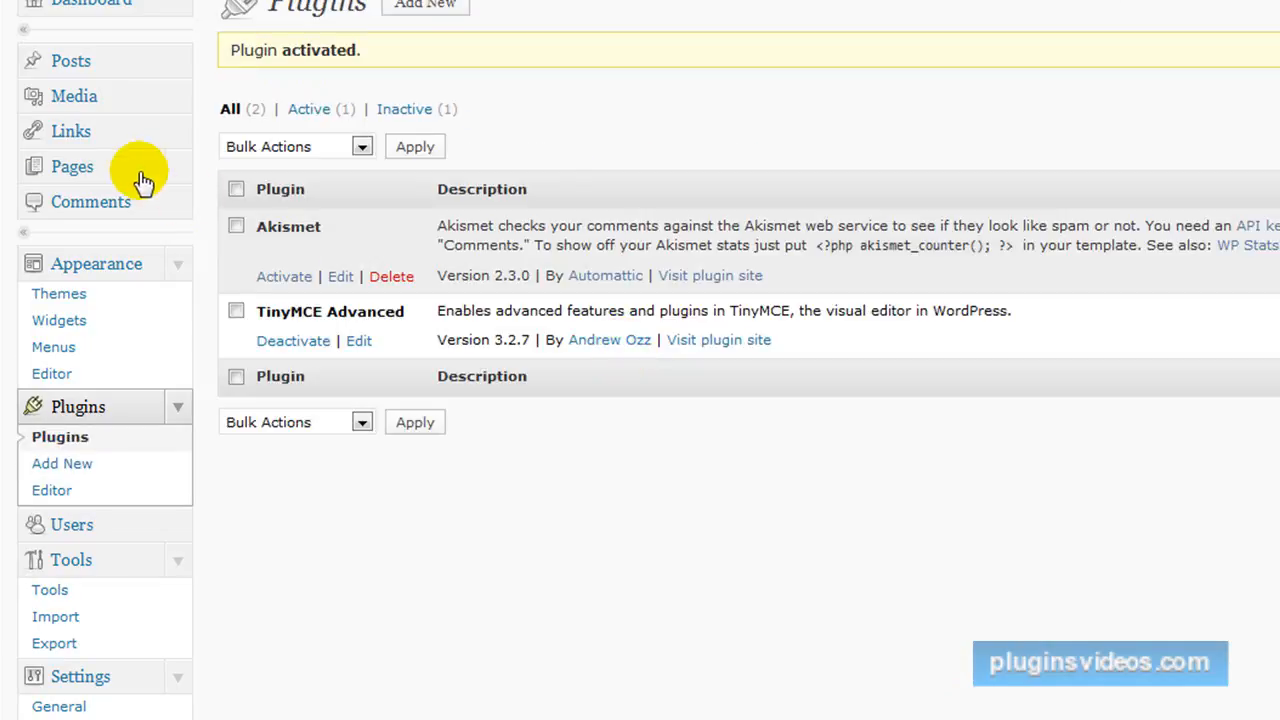
# Open the Internet Marketing Videos post for editing and show the editor's second row of formatting tools.
pyautogui.click(68, 66)
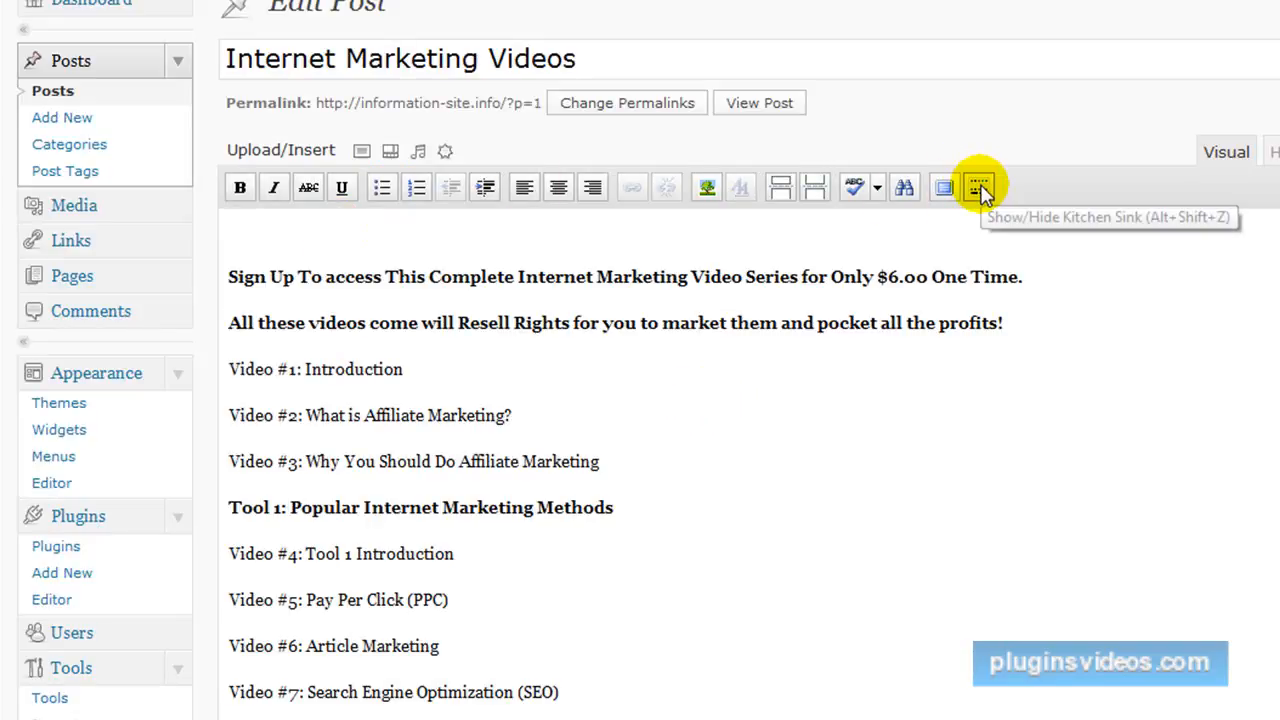
pyautogui.click(979, 189)
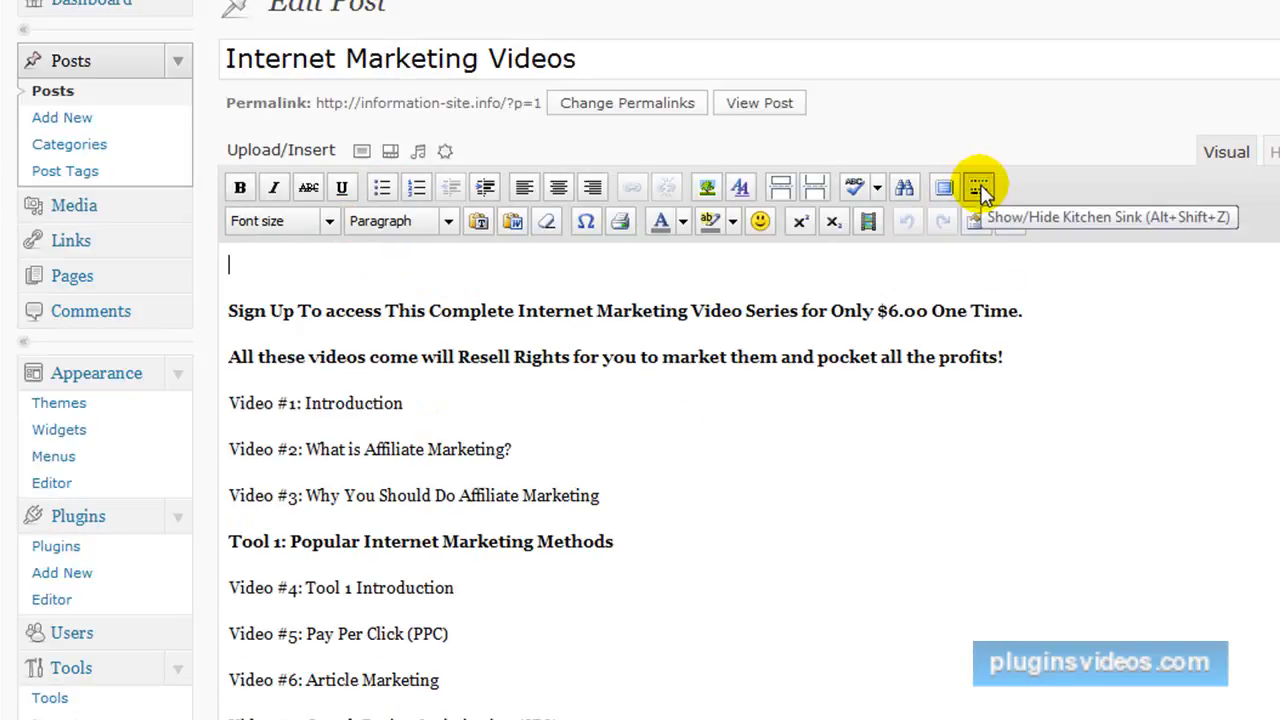
pyautogui.click(331, 222)
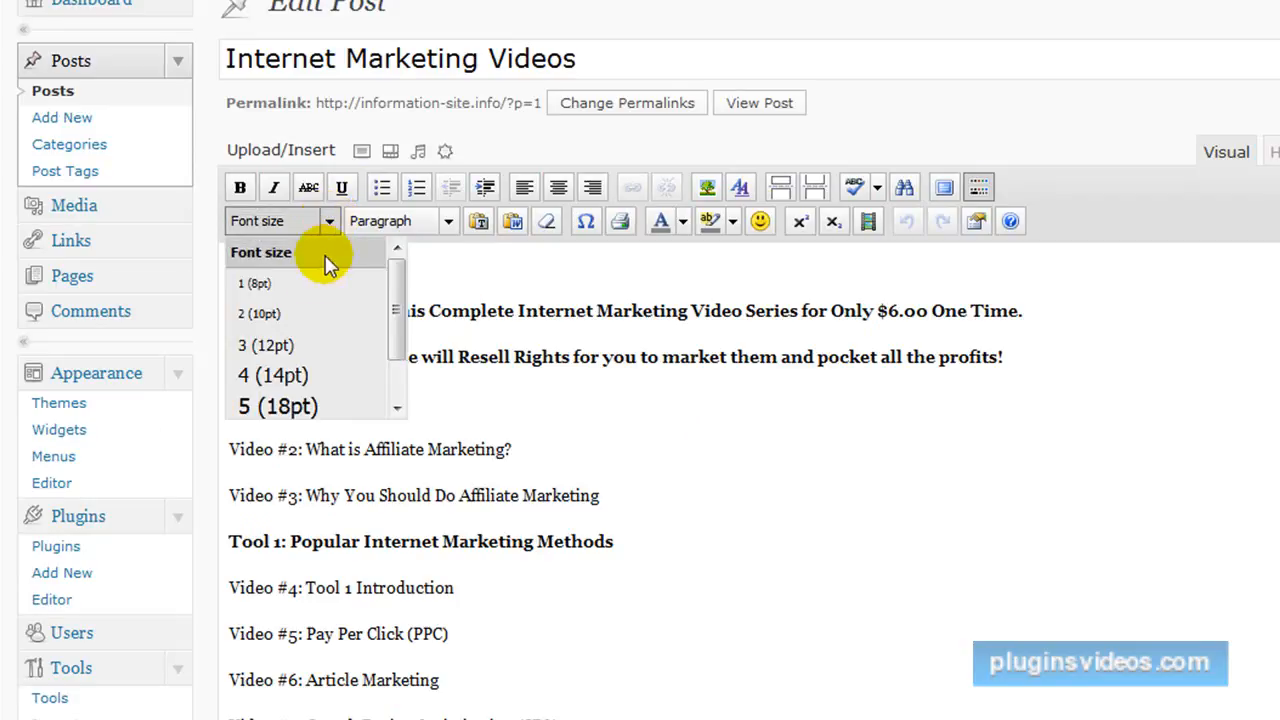
pyautogui.click(873, 512)
# Set the post's whole text, from the sign-up lines to Video #31: Conclusion, to font size 4 (14pt).
pyautogui.scroll(-10, 872, 515)
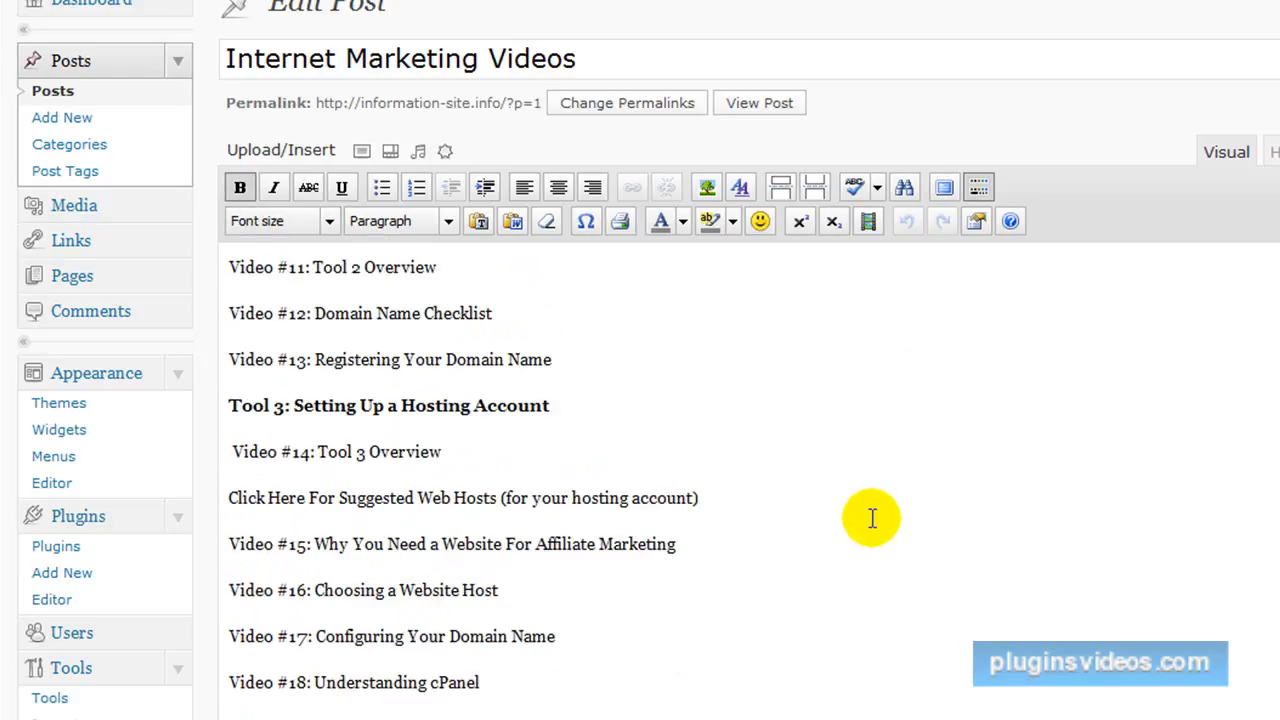
pyautogui.scroll(-5, 872, 517)
pyautogui.scroll(-2, 872, 517)
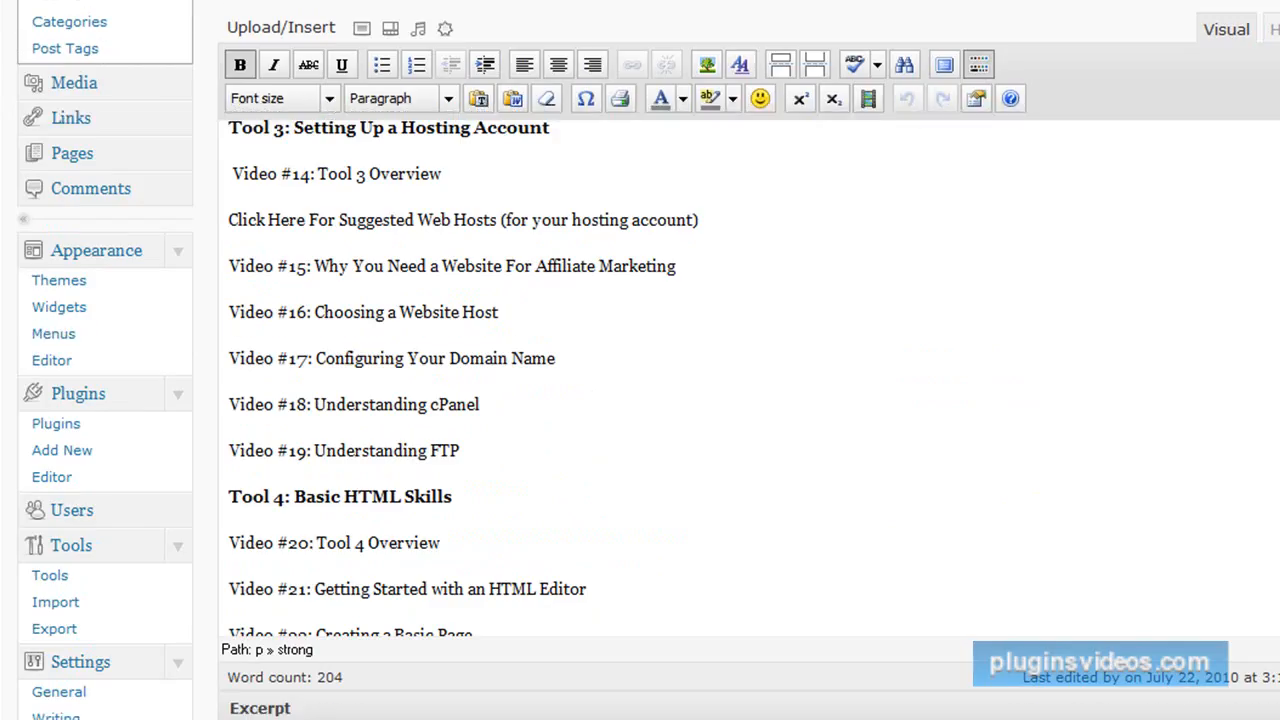
pyautogui.scroll(-5, 1240, 544)
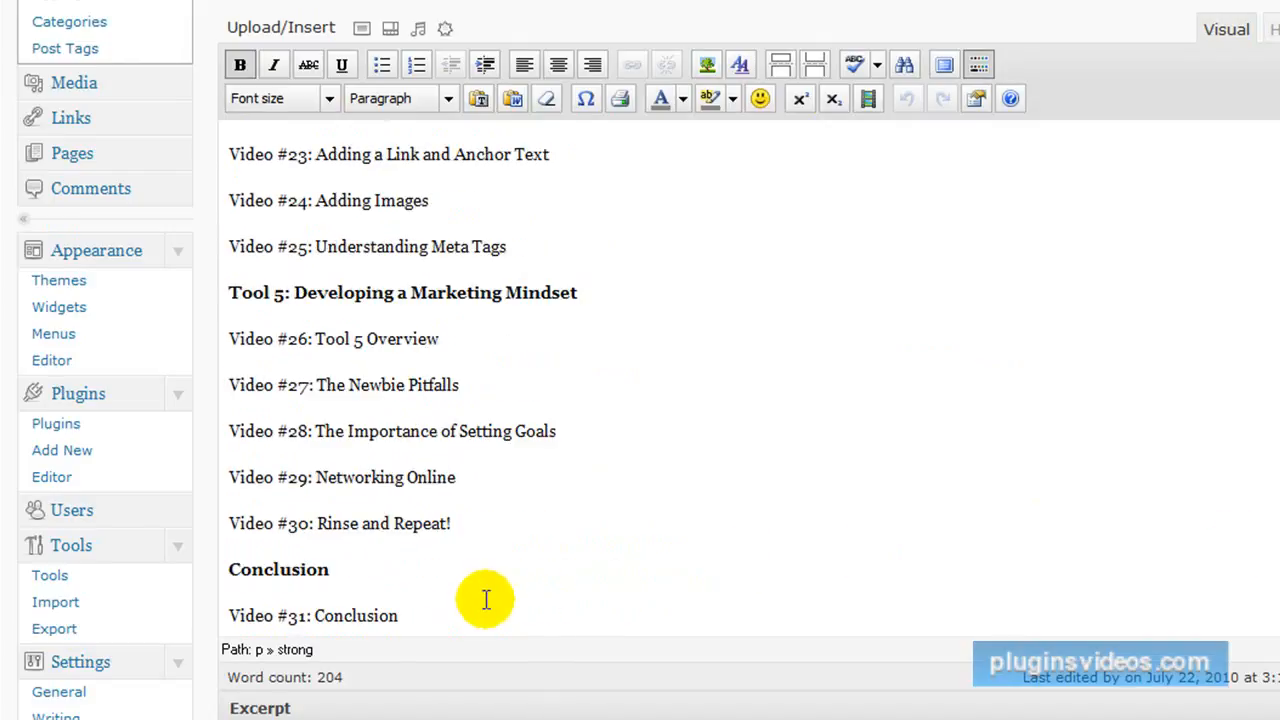
pyautogui.moveTo(402, 615); pyautogui.dragTo(338, 110)
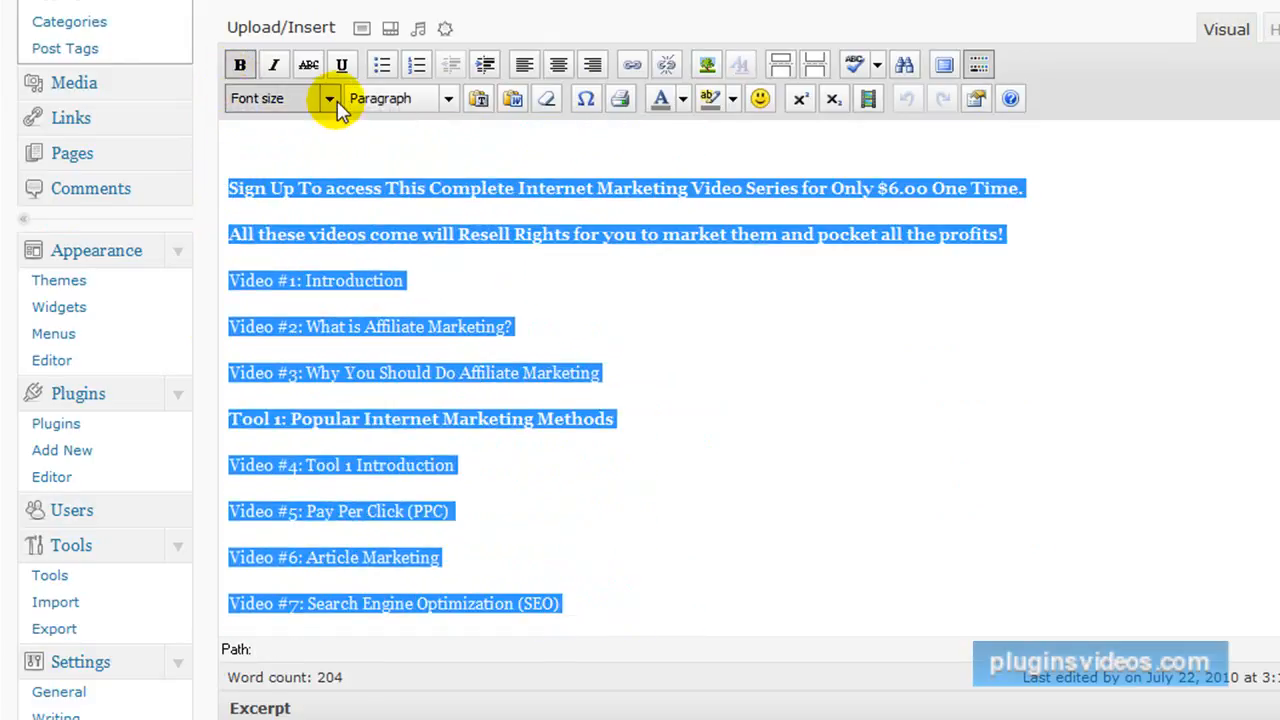
pyautogui.click(329, 99)
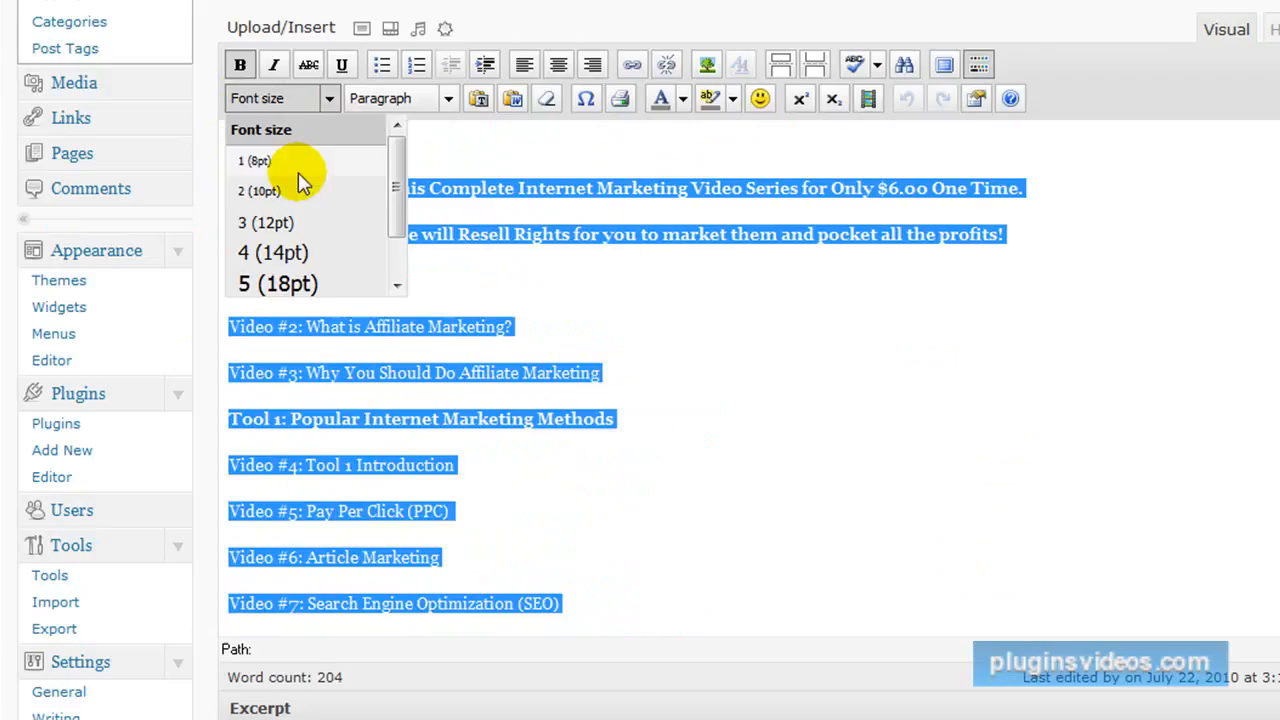
pyautogui.click(300, 253)
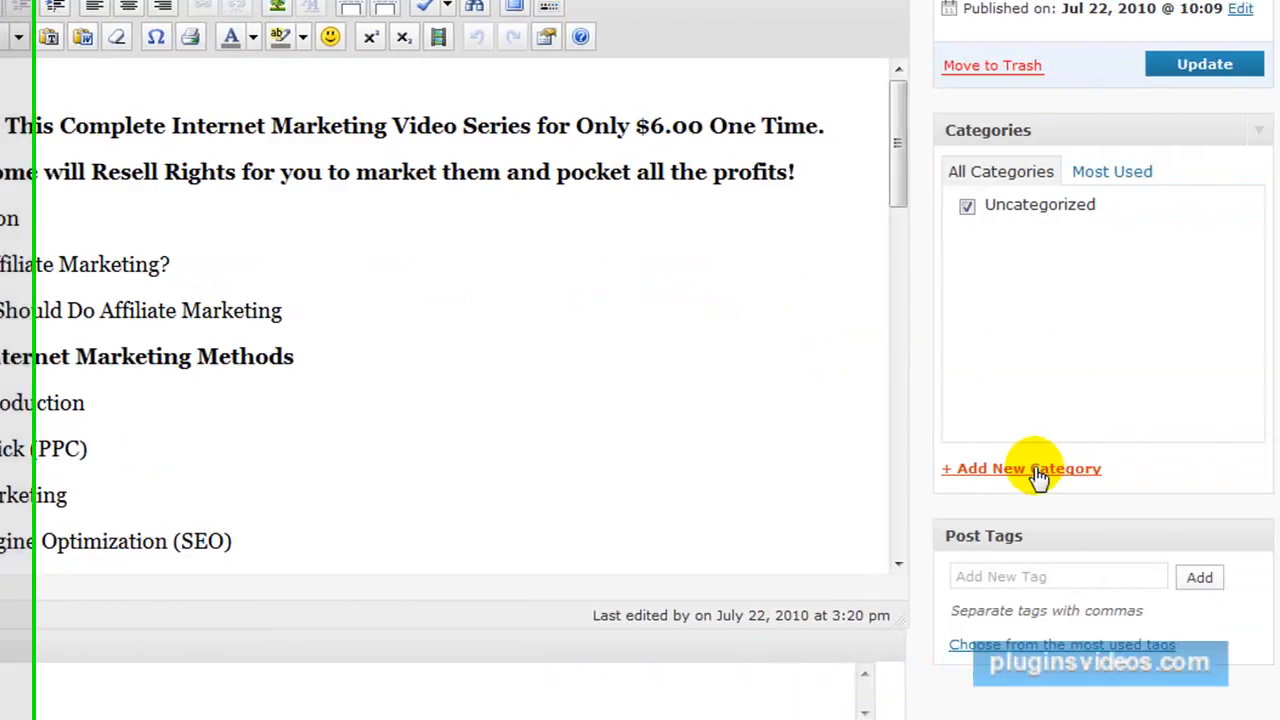
# Add the categories Internet Marketing and SEO to the post, remove it from Uncategorized and update the post.
pyautogui.click(1000, 470)
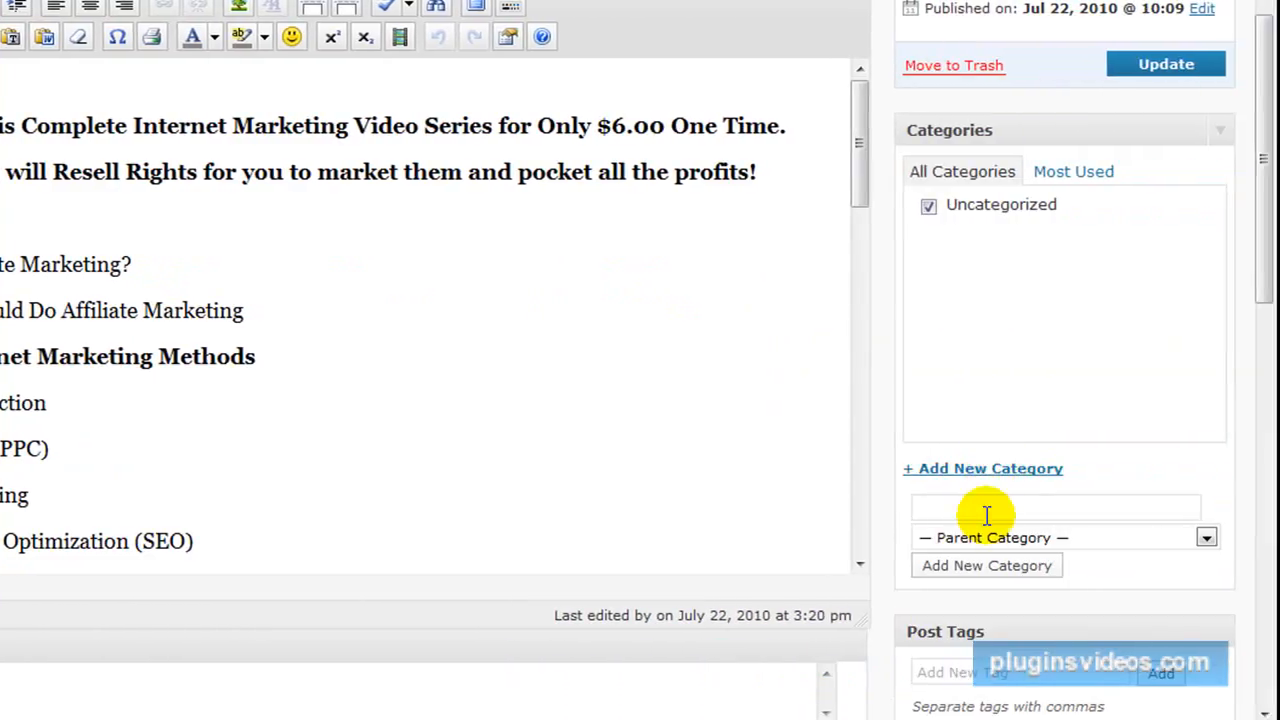
pyautogui.scroll(-3, 1010, 505)
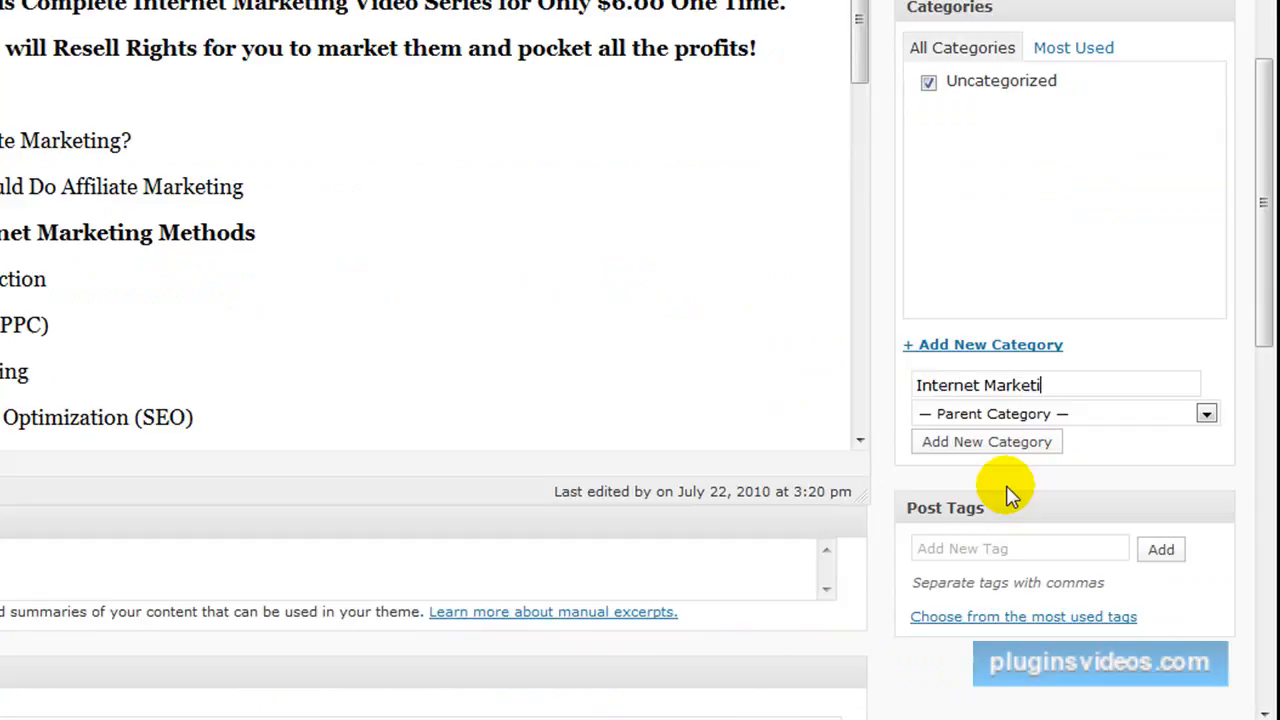
pyautogui.click(997, 450)
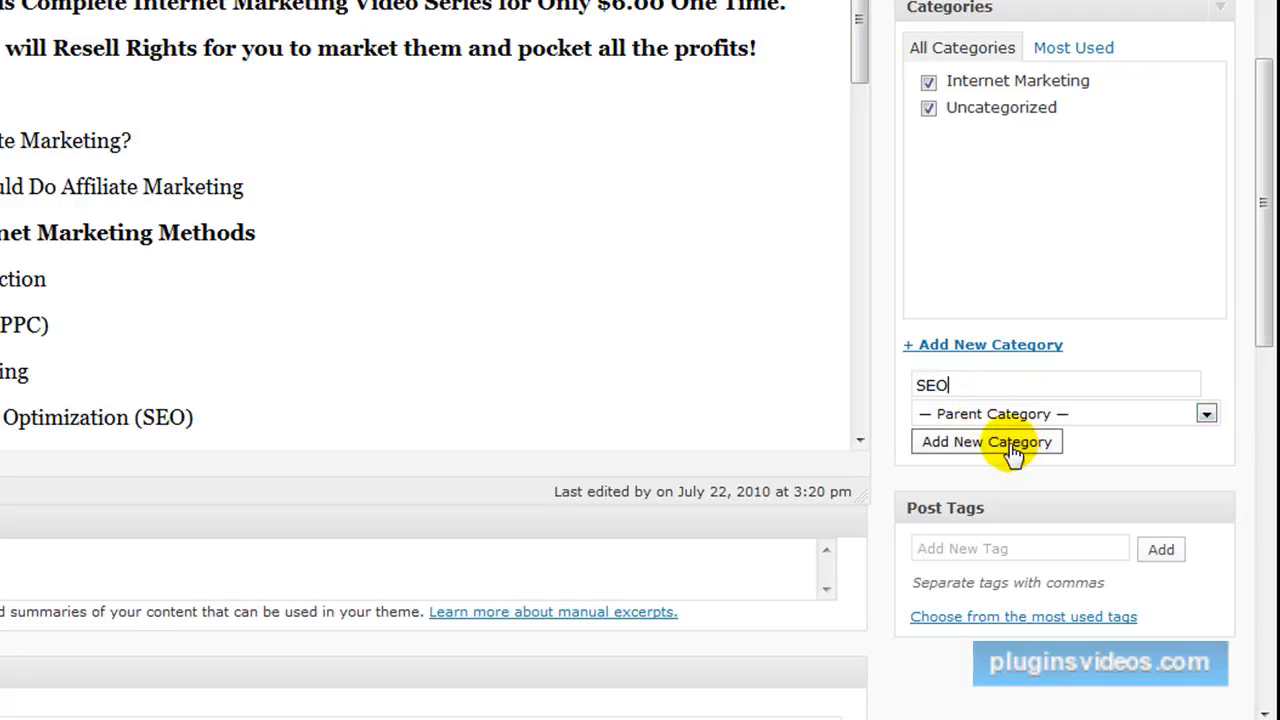
pyautogui.click(1013, 450)
pyautogui.click(928, 134)
pyautogui.scroll(3, 851, 429)
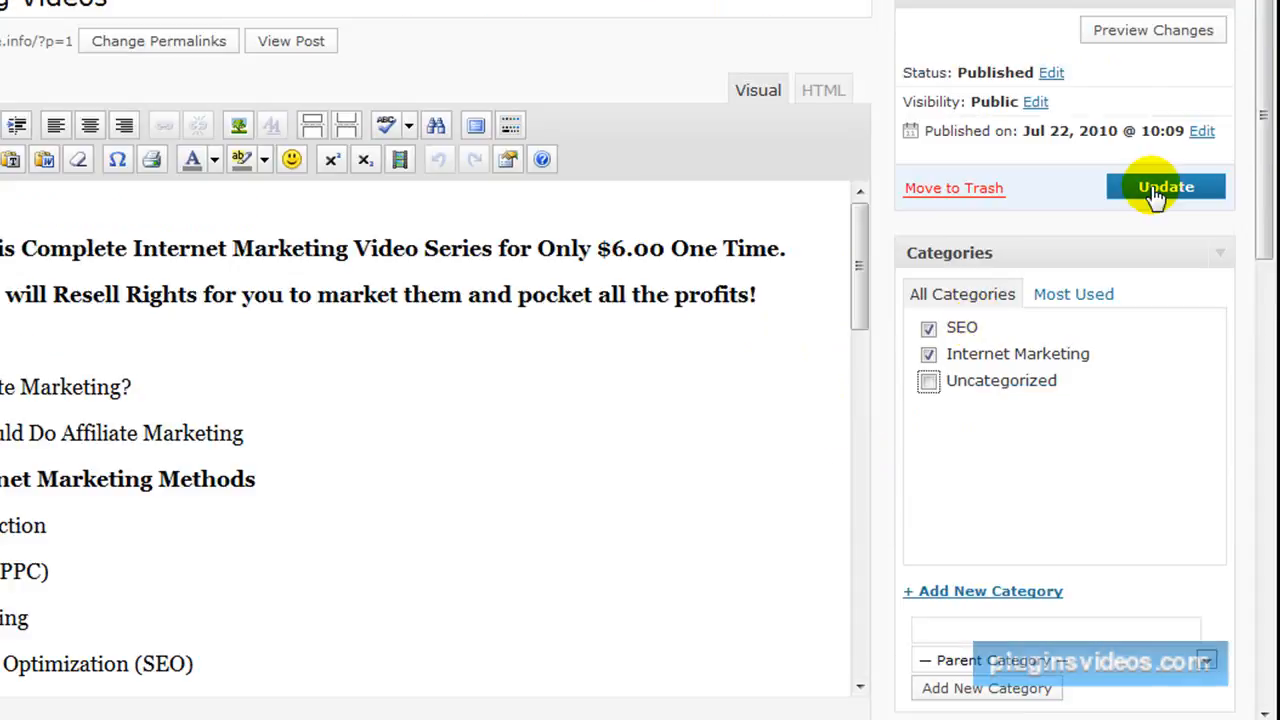
pyautogui.click(1160, 190)
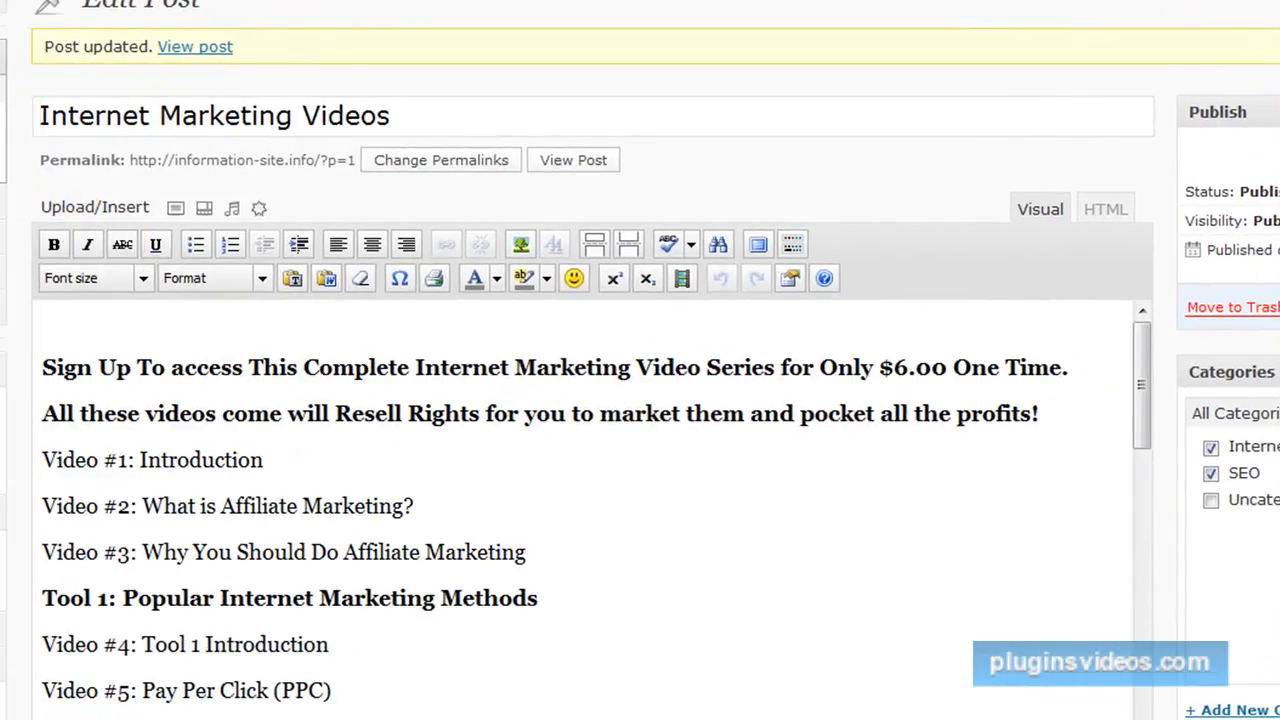
# View the published Internet Marketing Videos post and check its text size, video list and sidebar ads.
pyautogui.click(192, 48)
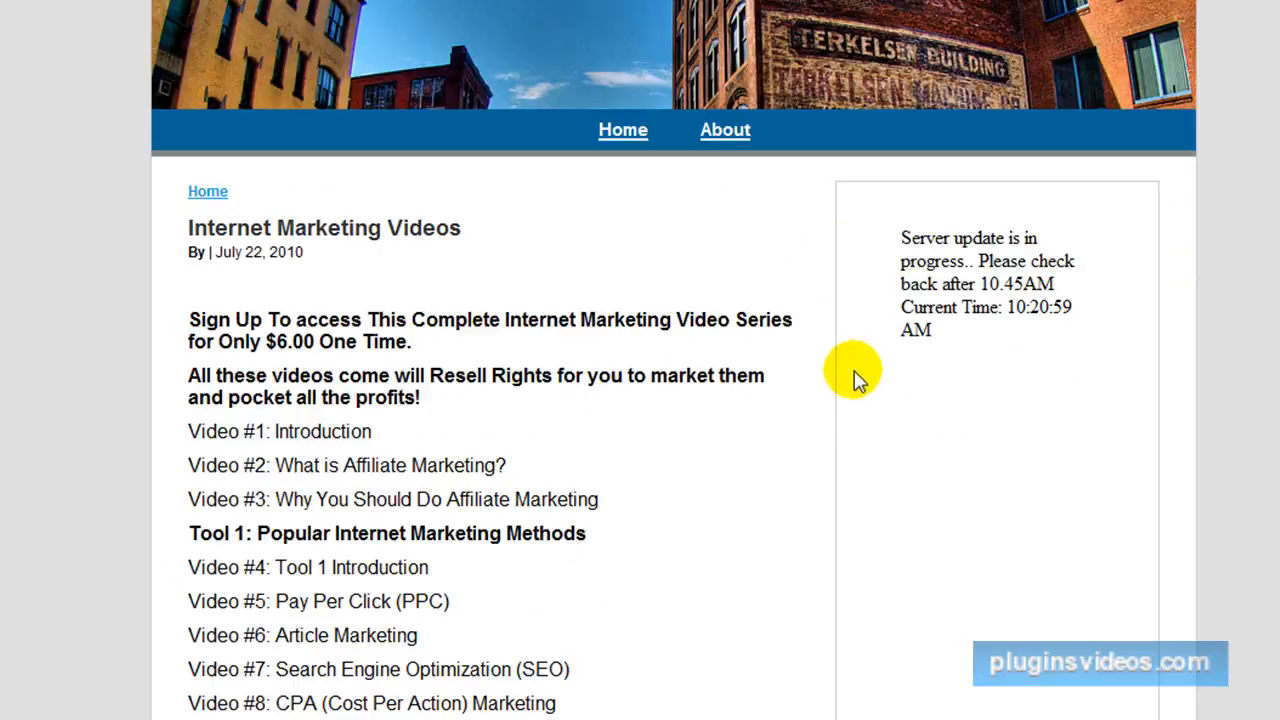
pyautogui.scroll(-1, 850, 362)
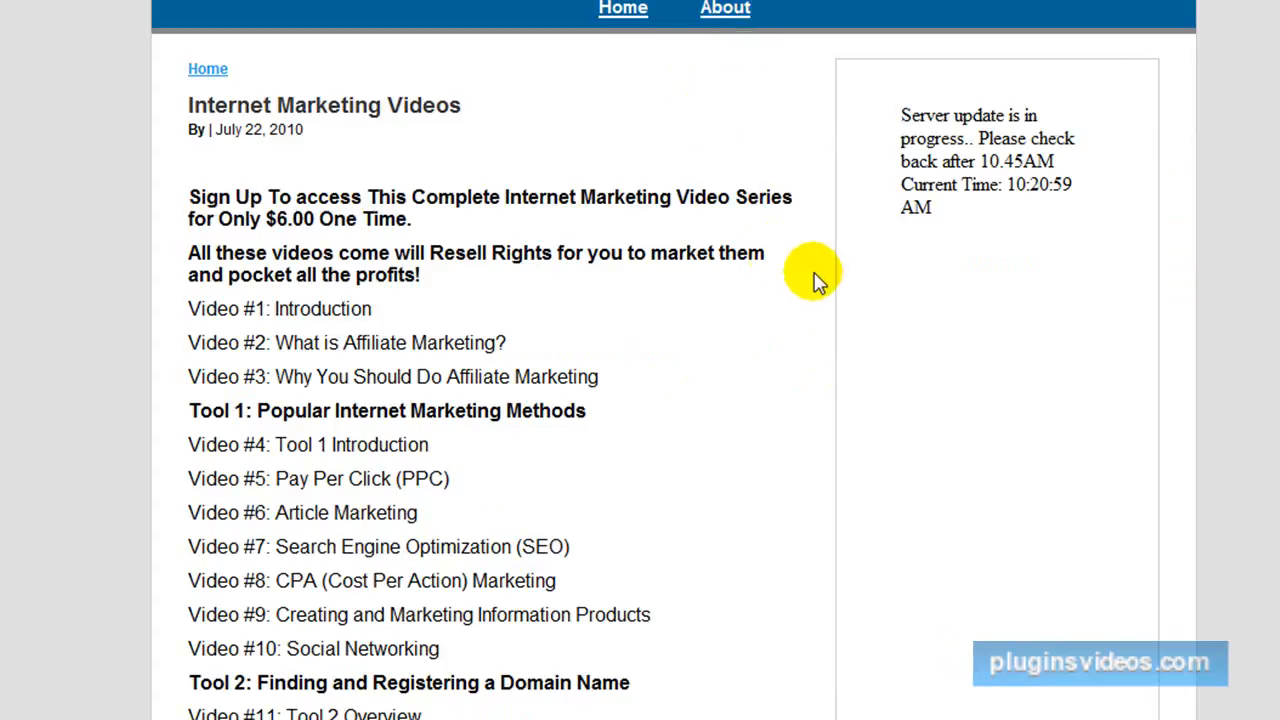
pyautogui.scroll(-4, 820, 280)
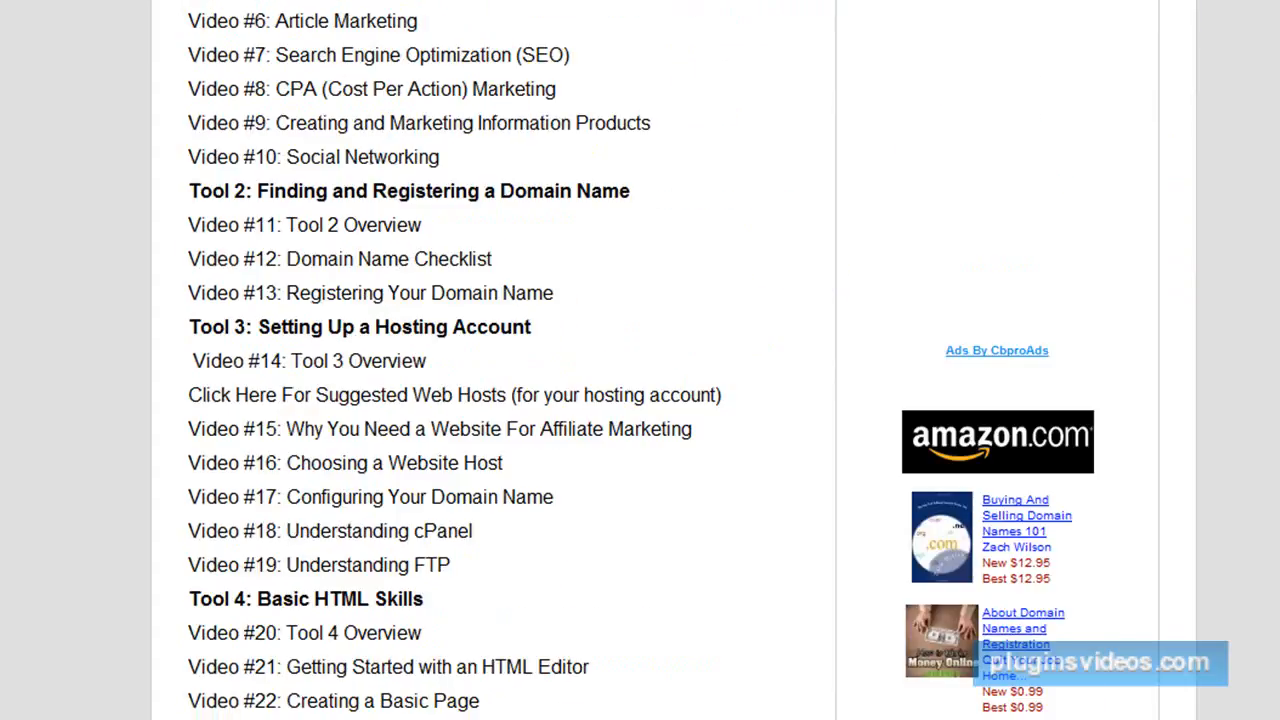
pyautogui.scroll(3, 500, 32)
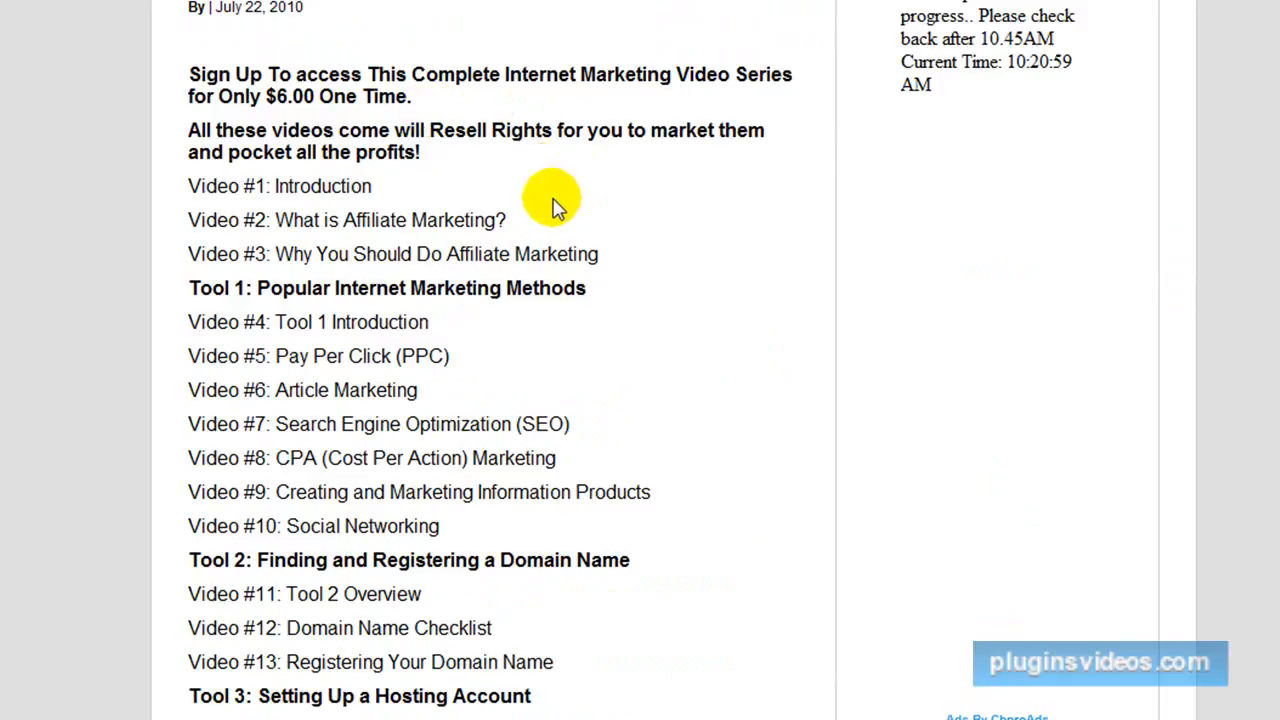
pyautogui.scroll(-3, 570, 192)
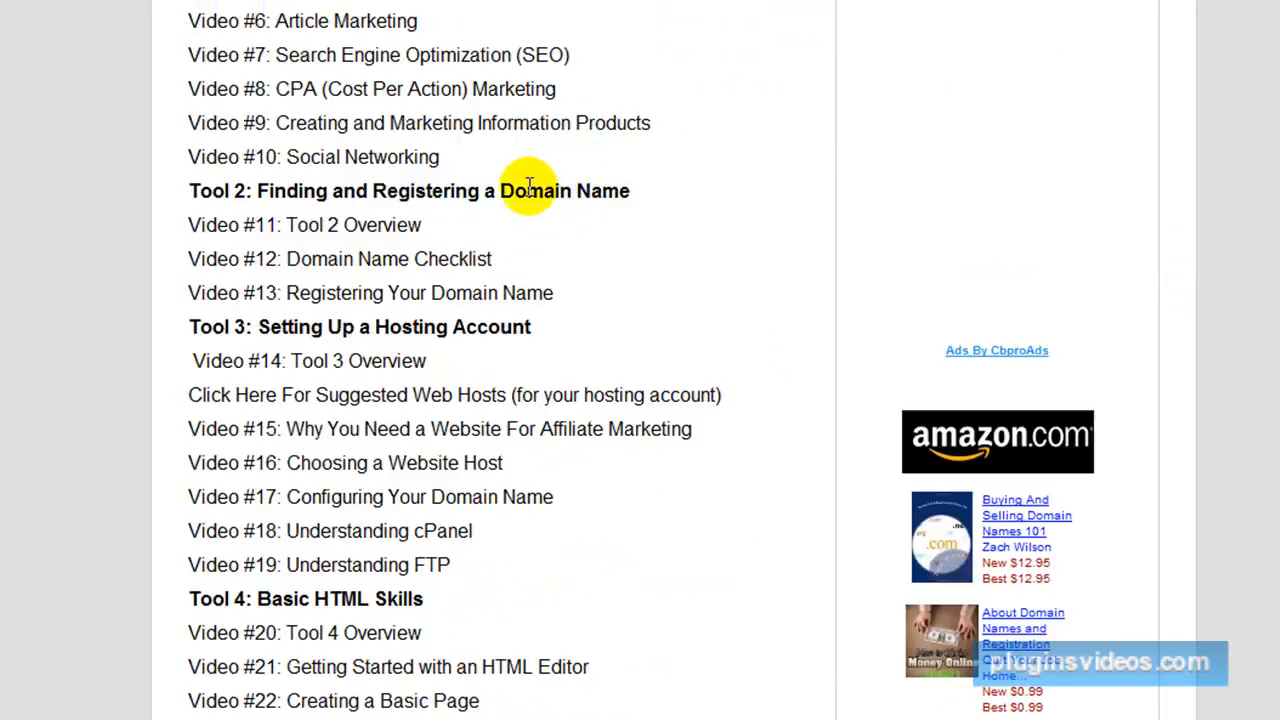
pyautogui.scroll(3, 425, 170)
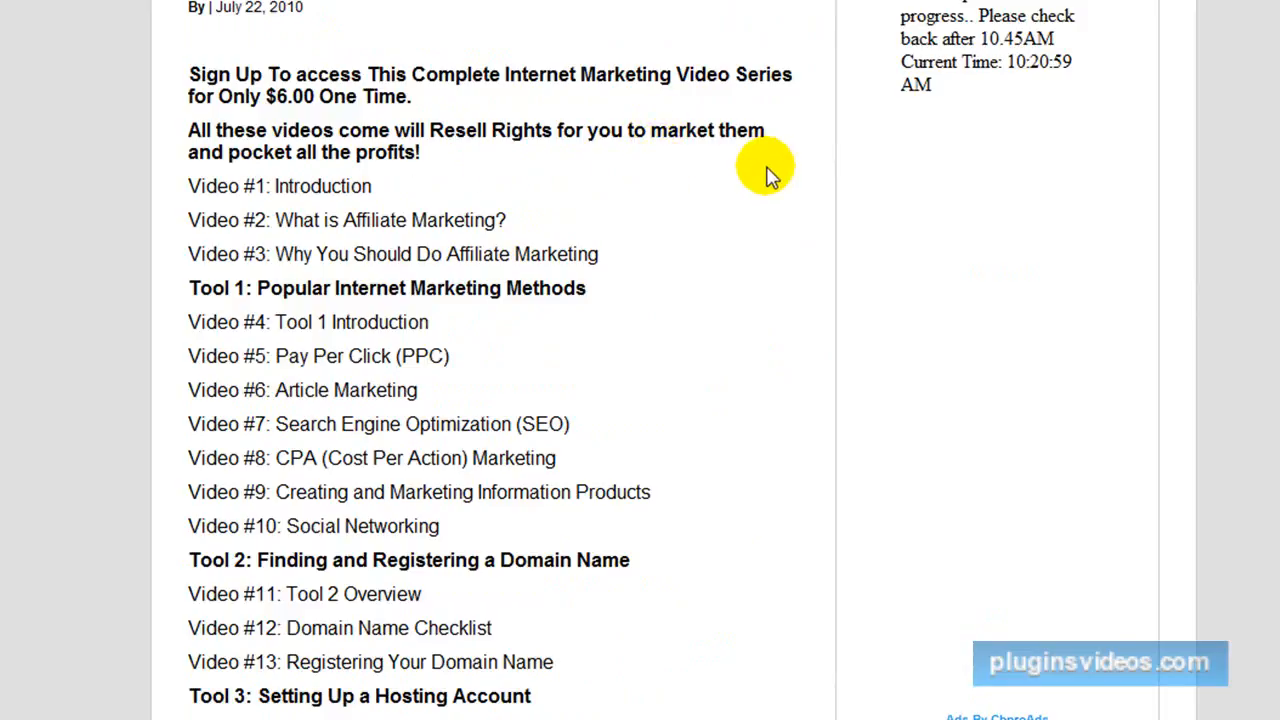
pyautogui.scroll(-10, 768, 173)
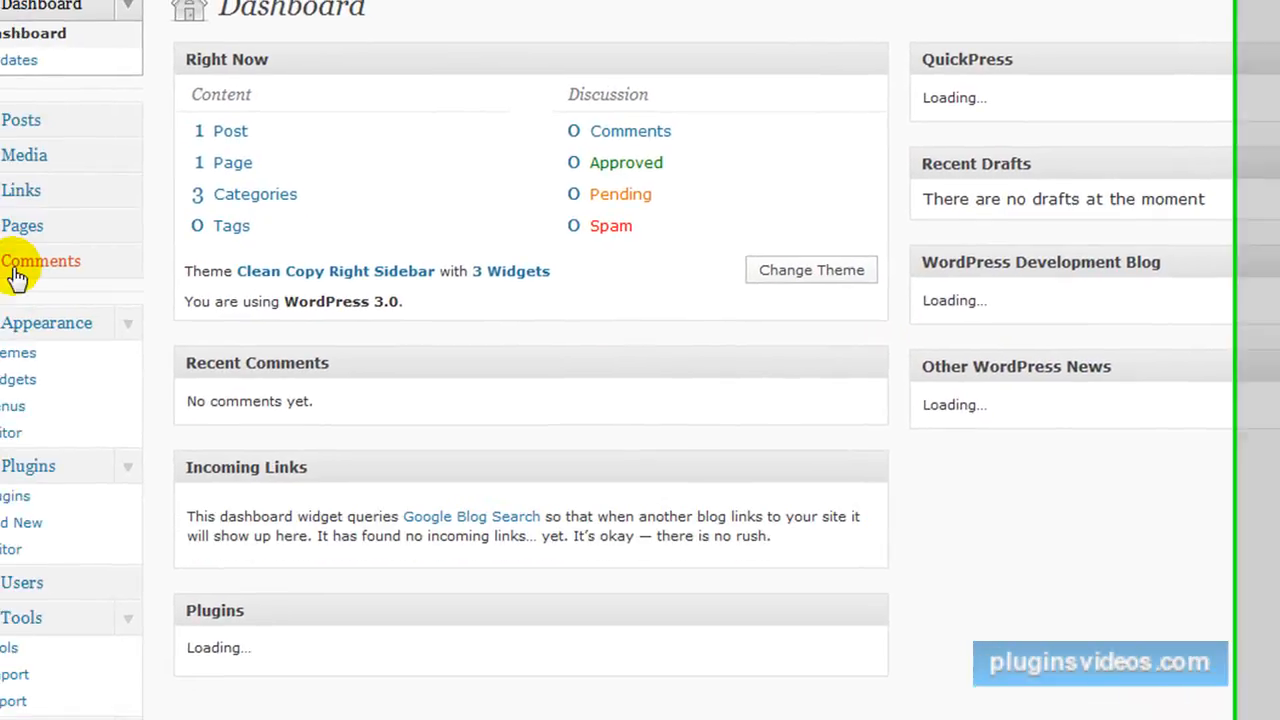
# Turn off Allow Comments for the Internet Marketing Videos post using Quick Edit in the posts list.
pyautogui.click(14, 272)
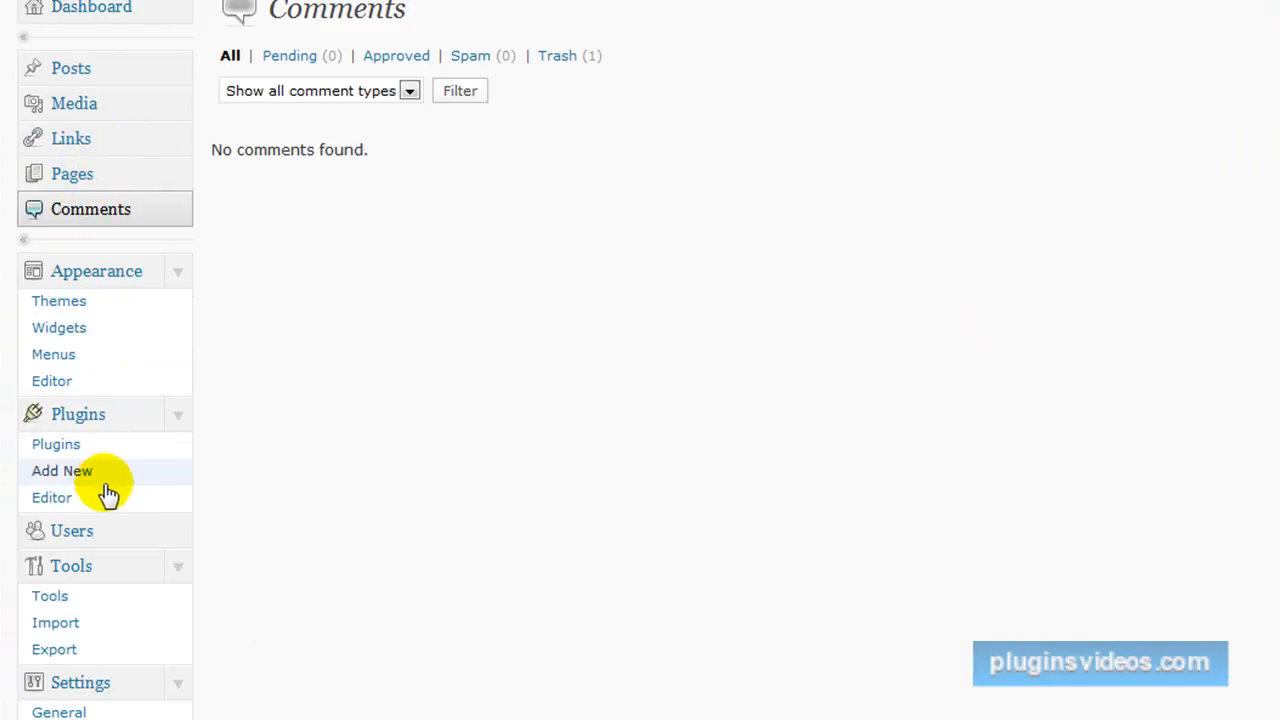
pyautogui.click(88, 75)
pyautogui.click(328, 199)
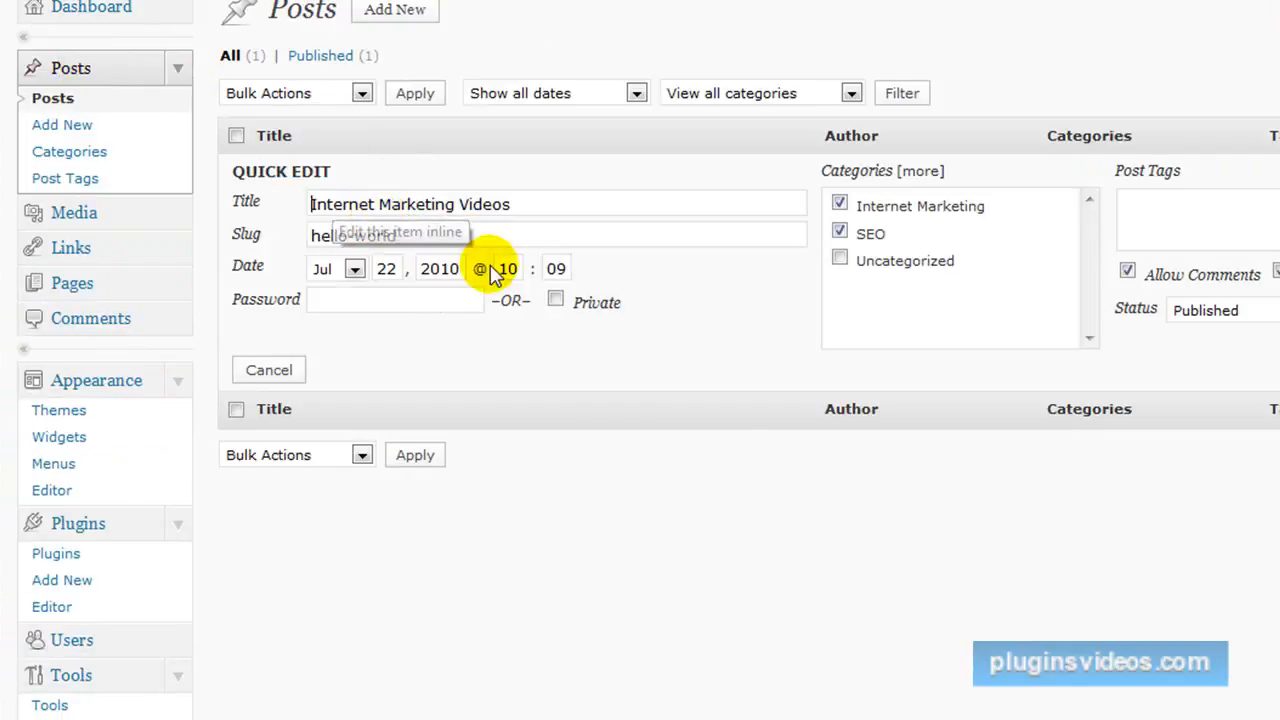
pyautogui.click(1128, 273)
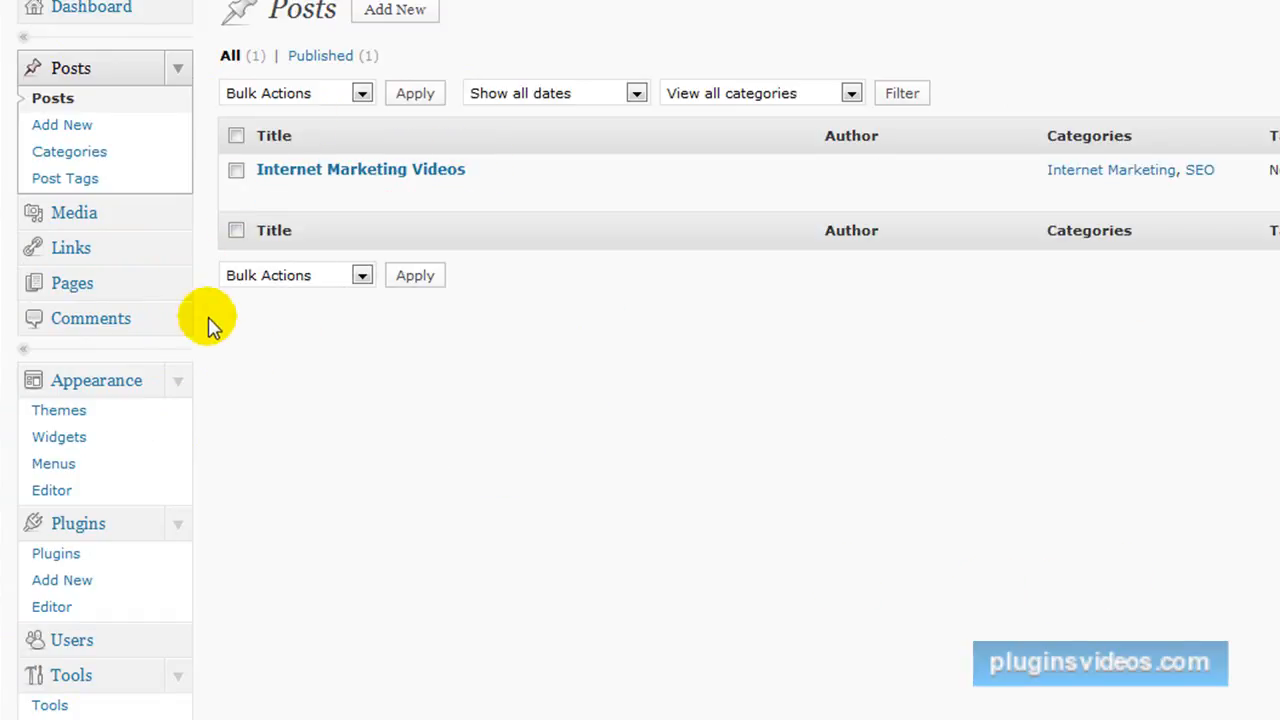
# Publish a new page titled Welcome with the text "Welcome to our site enjoy the videos".
pyautogui.click(74, 285)
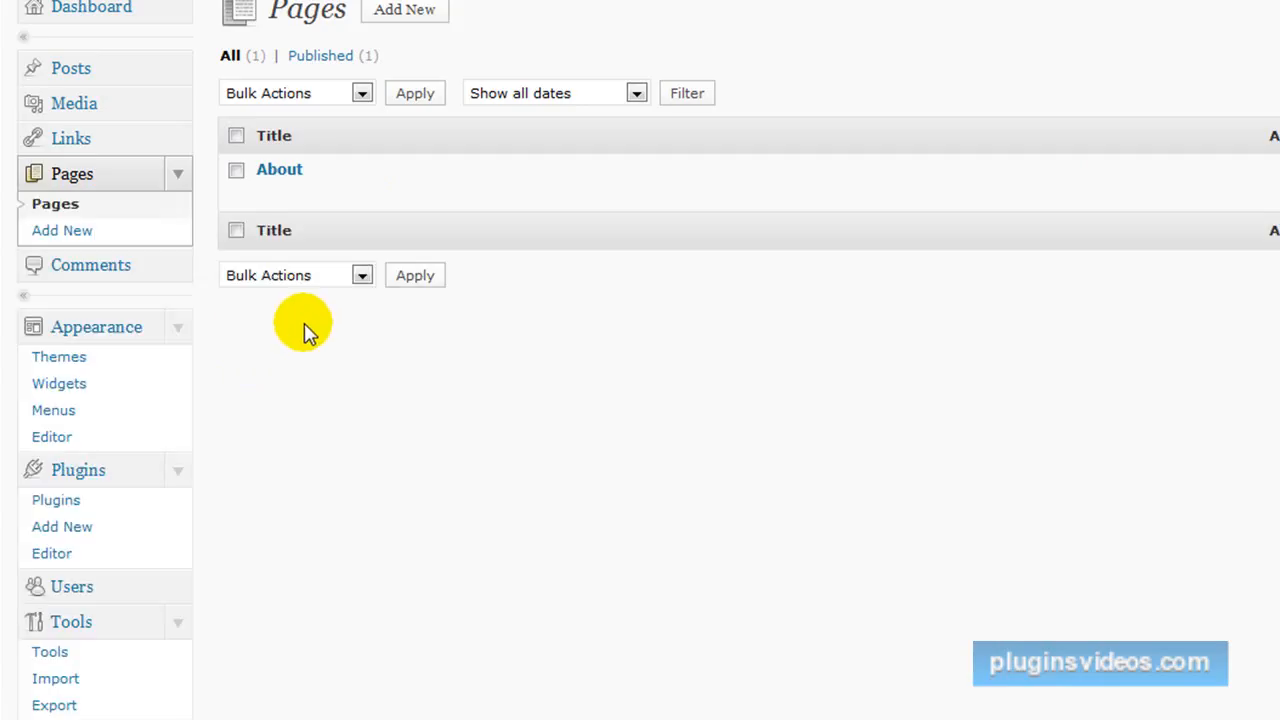
pyautogui.click(403, 12)
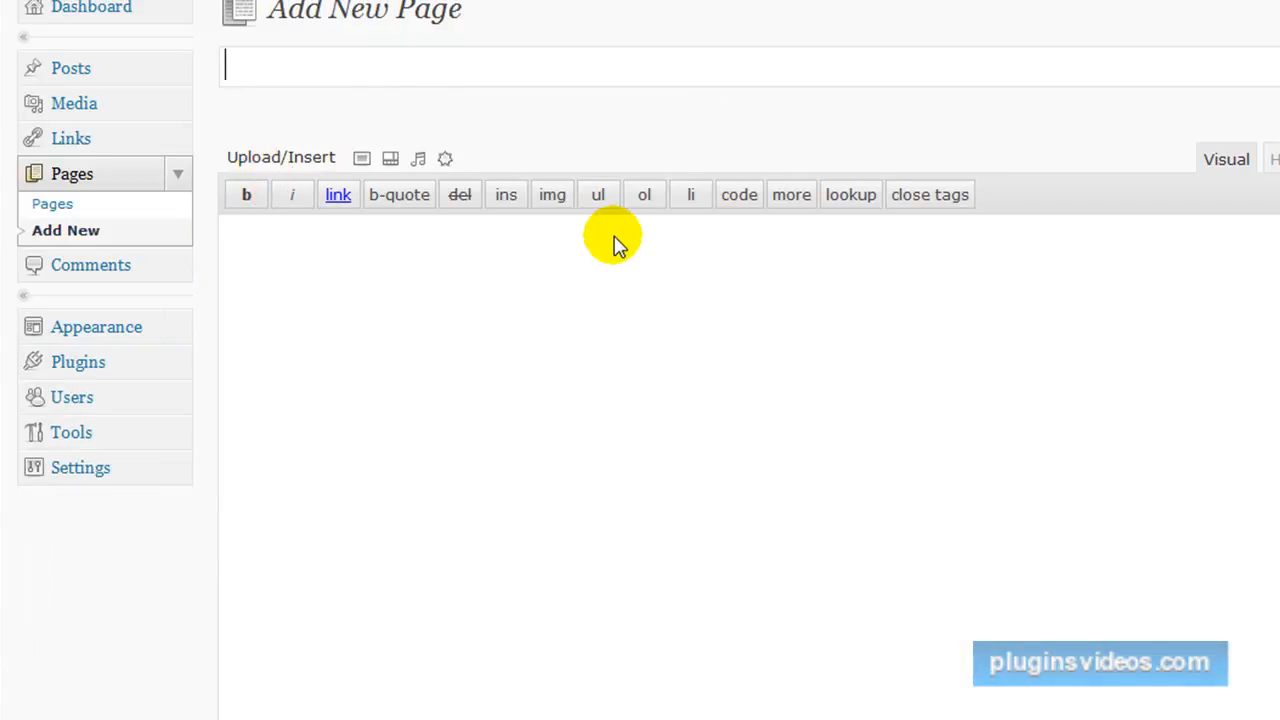
pyautogui.write('M')
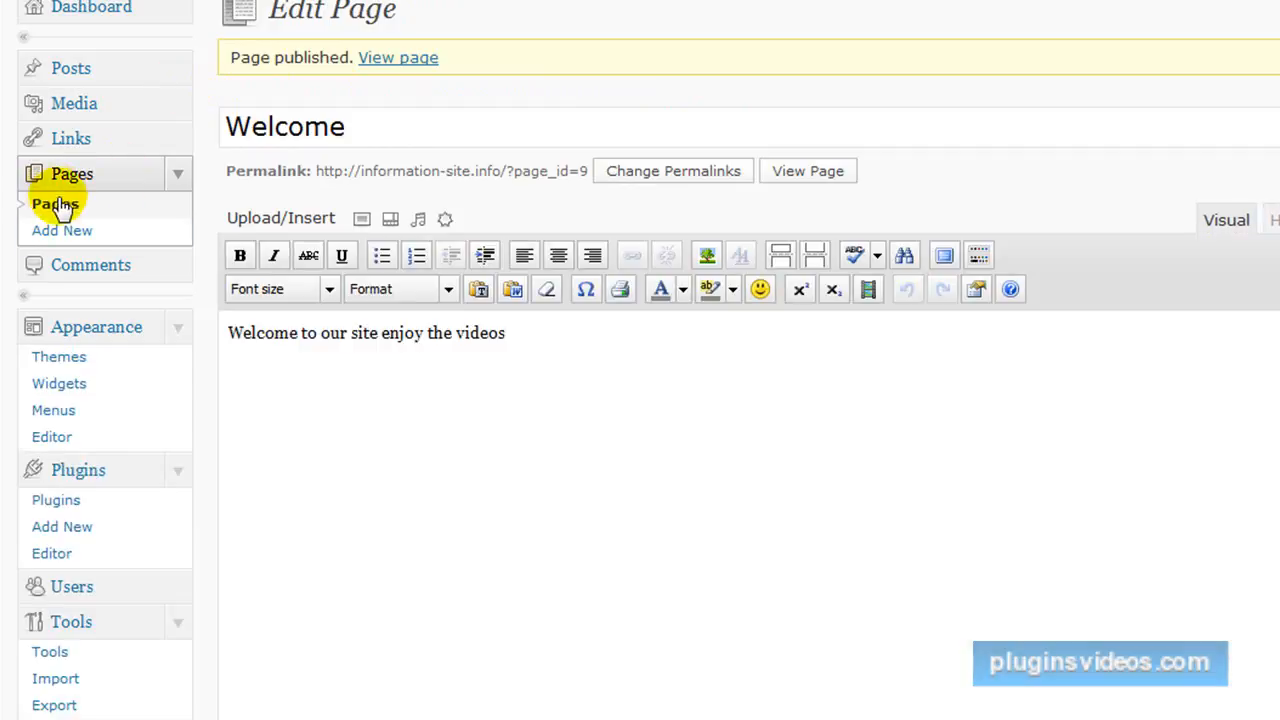
# Move the About page to the trash and permanently empty the pages trash.
pyautogui.click(55, 205)
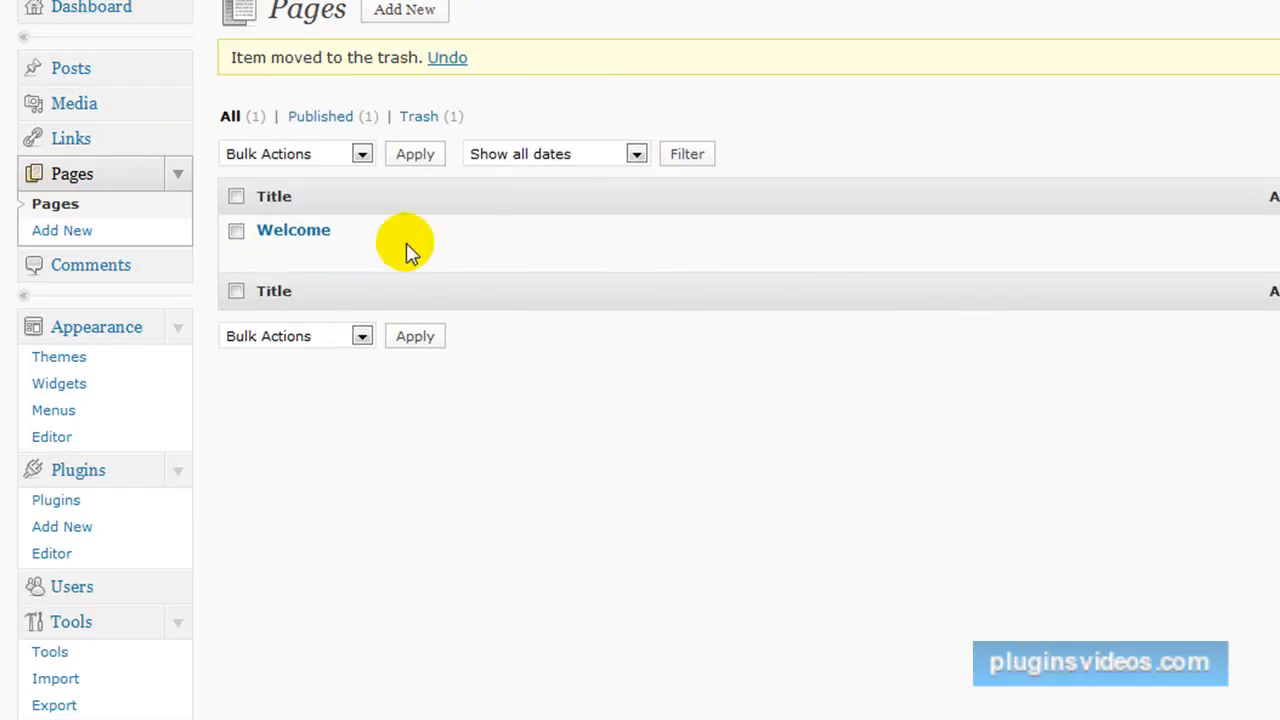
pyautogui.click(420, 120)
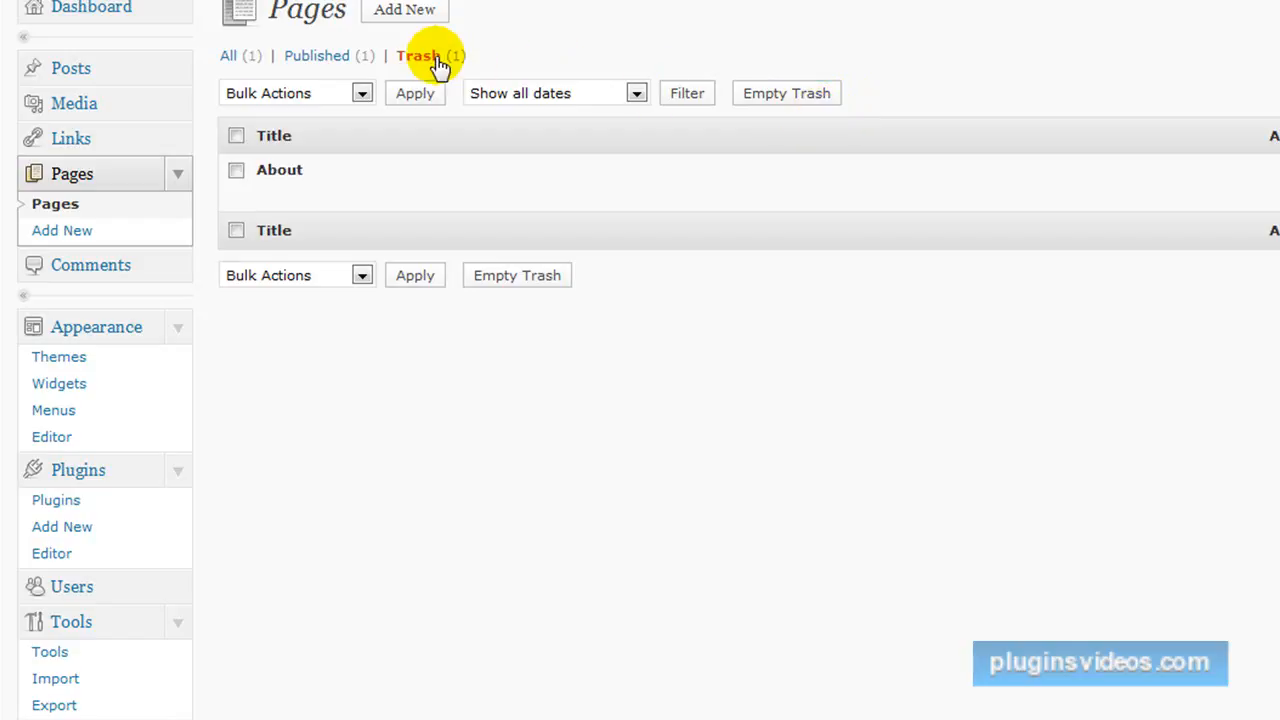
pyautogui.click(775, 97)
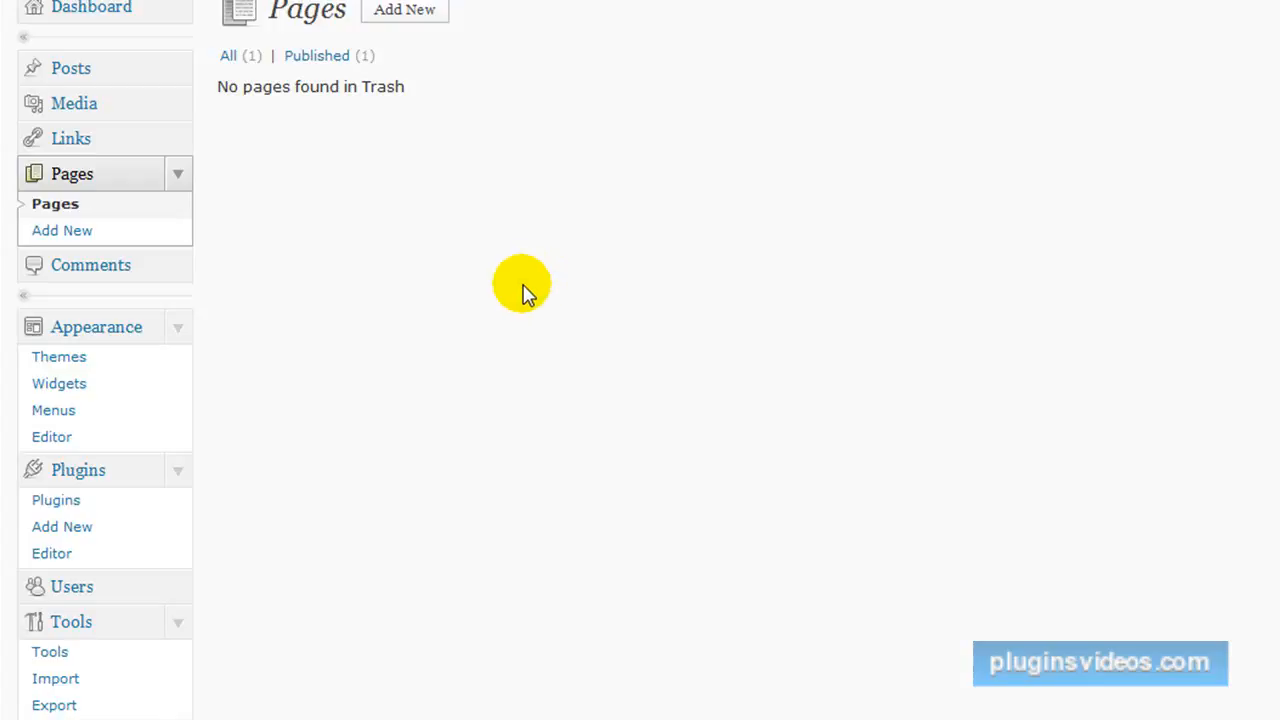
# Publish a new blank page titled Videos and turn off Allow comments in its discussion settings.
pyautogui.scroll(-5, 533, 287)
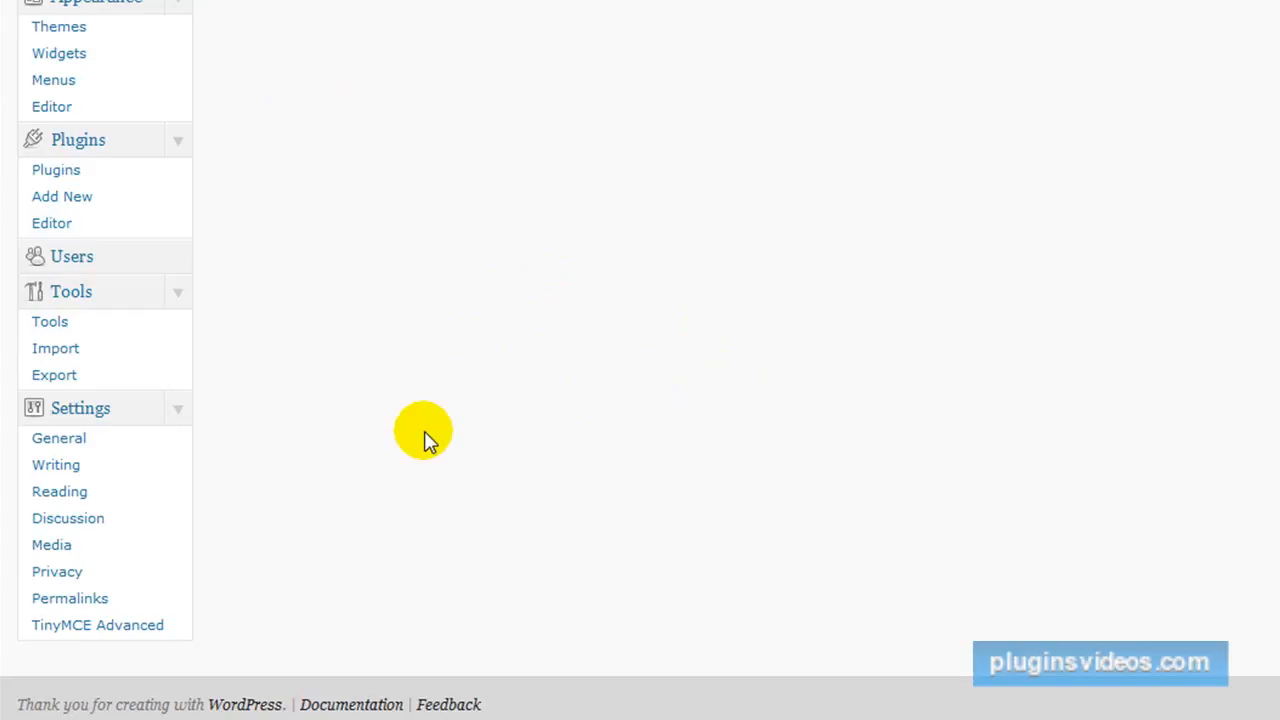
pyautogui.scroll(3, 258, 457)
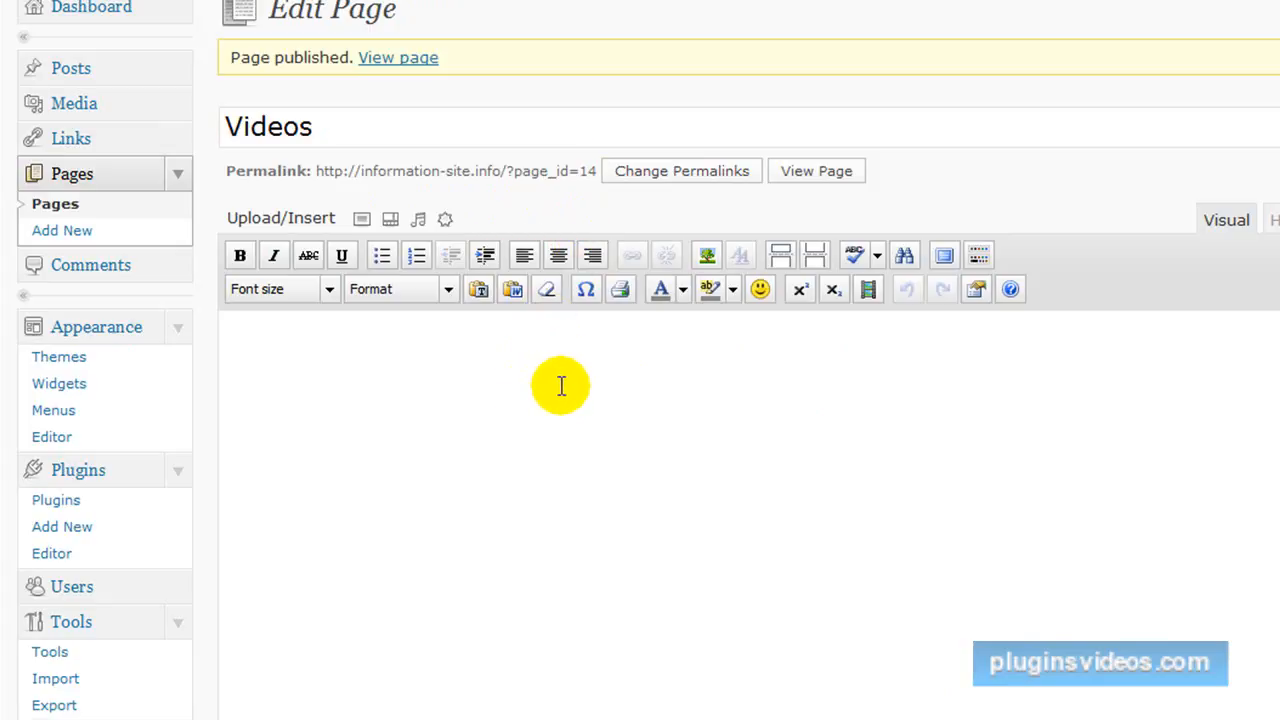
pyautogui.scroll(-6, 835, 500)
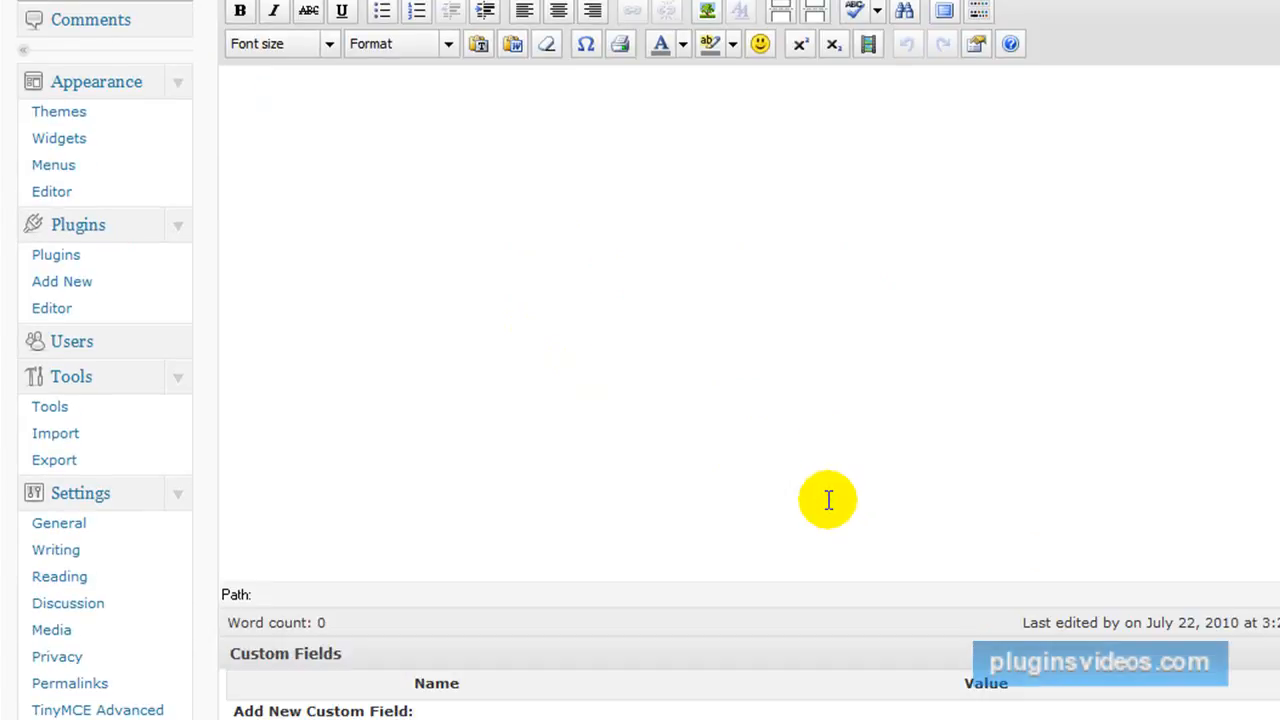
pyautogui.scroll(1, 829, 506)
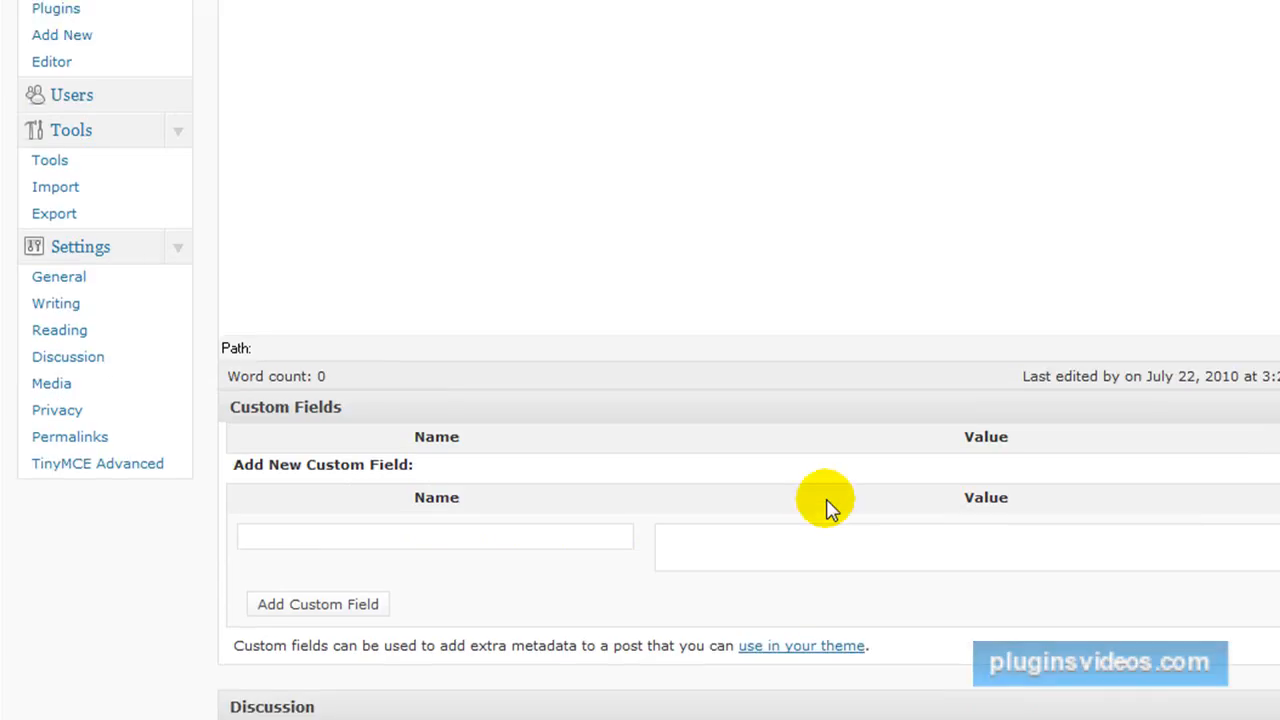
pyautogui.scroll(-2, 780, 530)
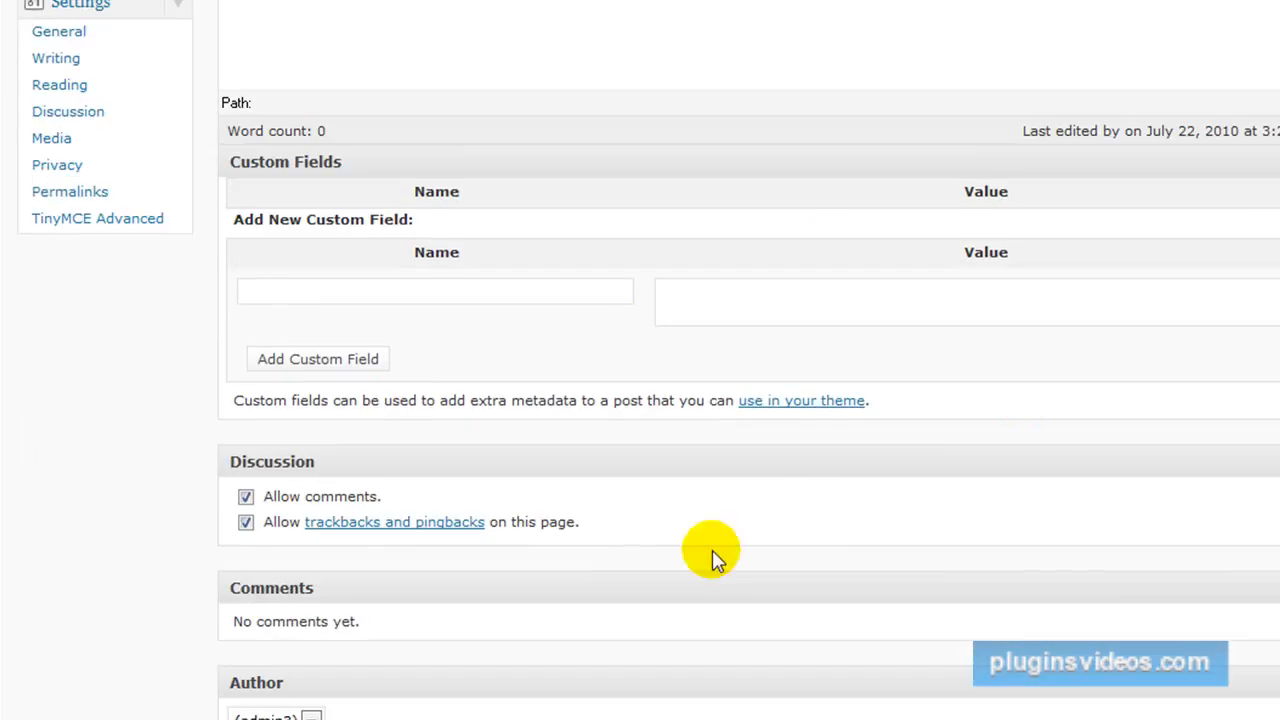
pyautogui.click(246, 497)
pyautogui.scroll(2, 652, 560)
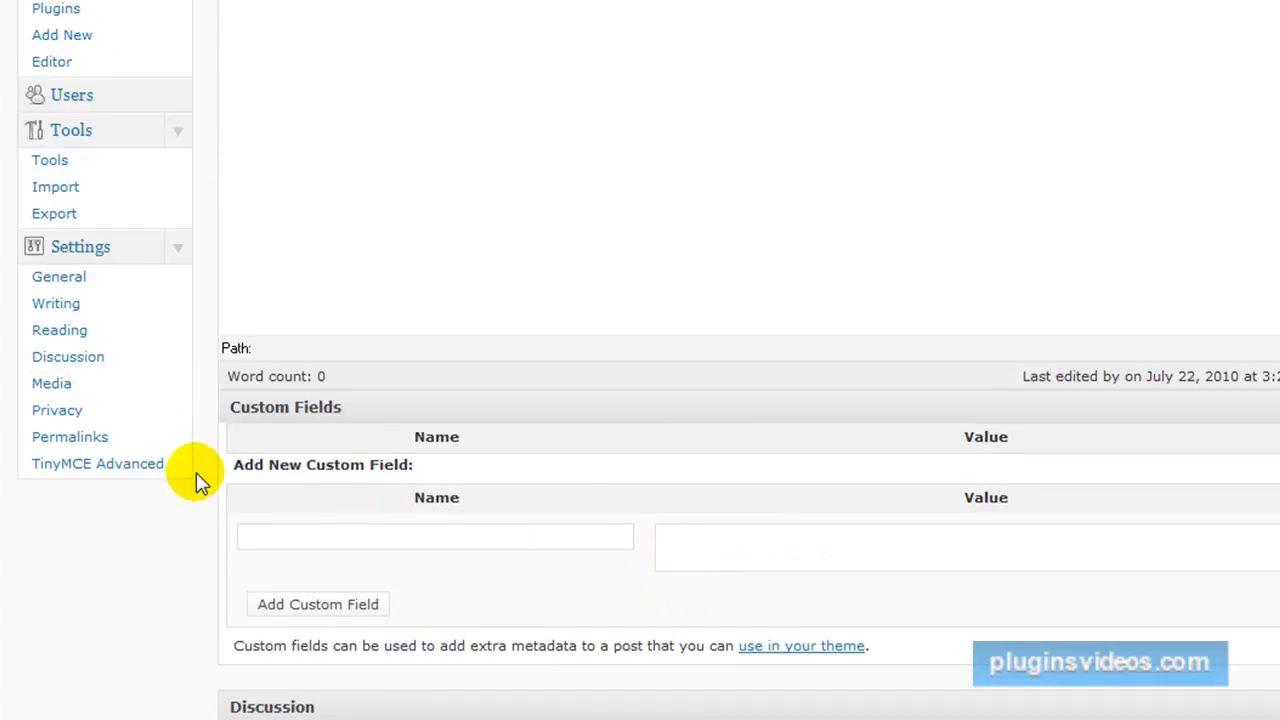
pyautogui.scroll(3, 1000, 410)
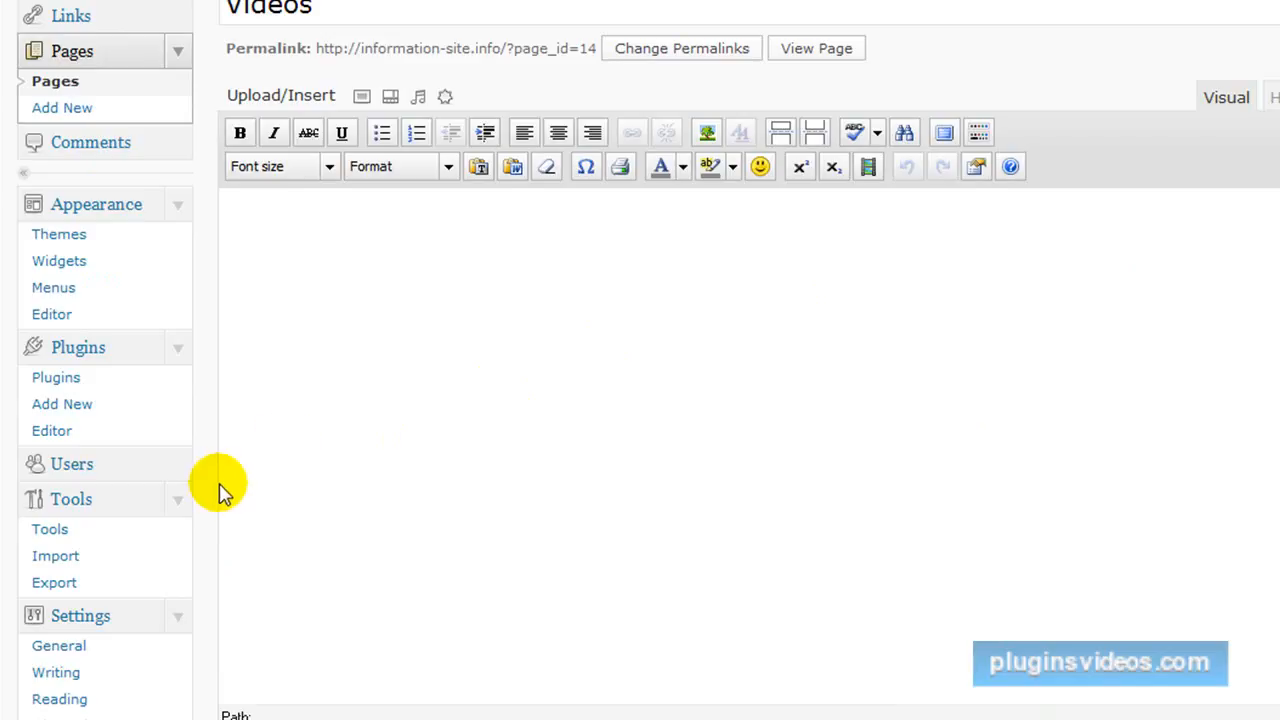
# Install the s2Member plugin by uploading s2member.zip from the WordPress folder.
pyautogui.scroll(-2, 220, 460)
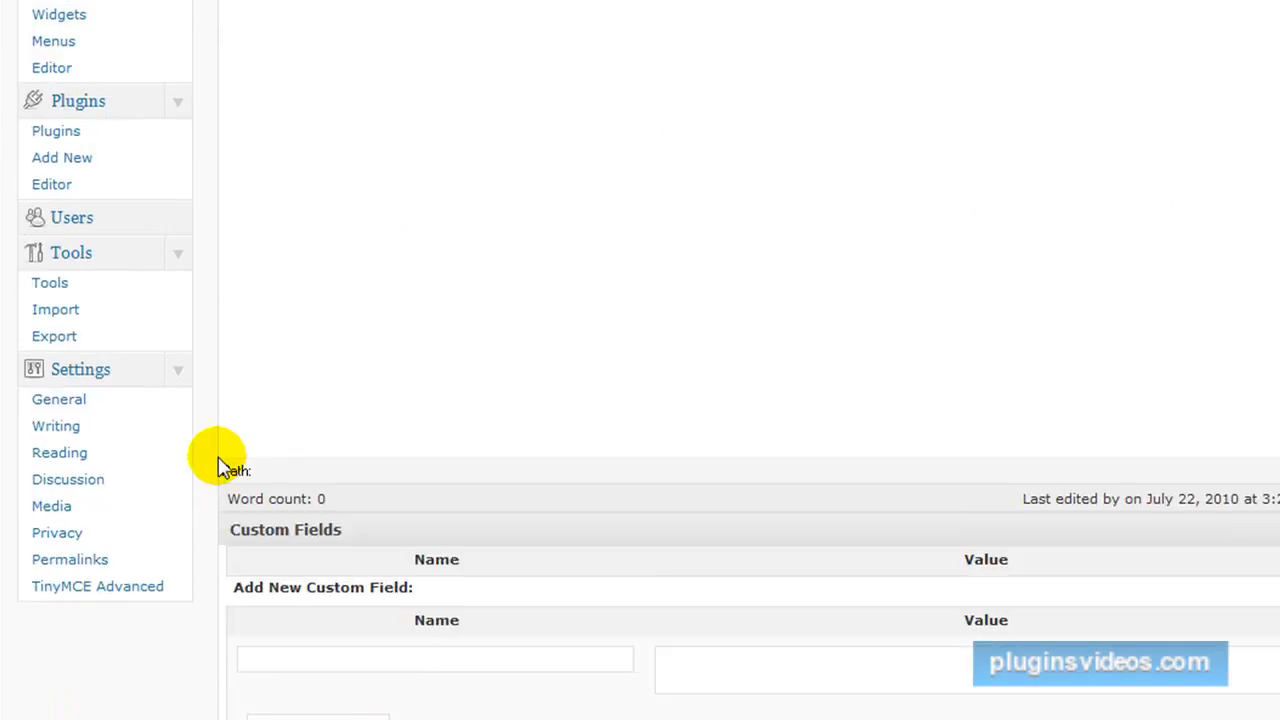
pyautogui.click(58, 134)
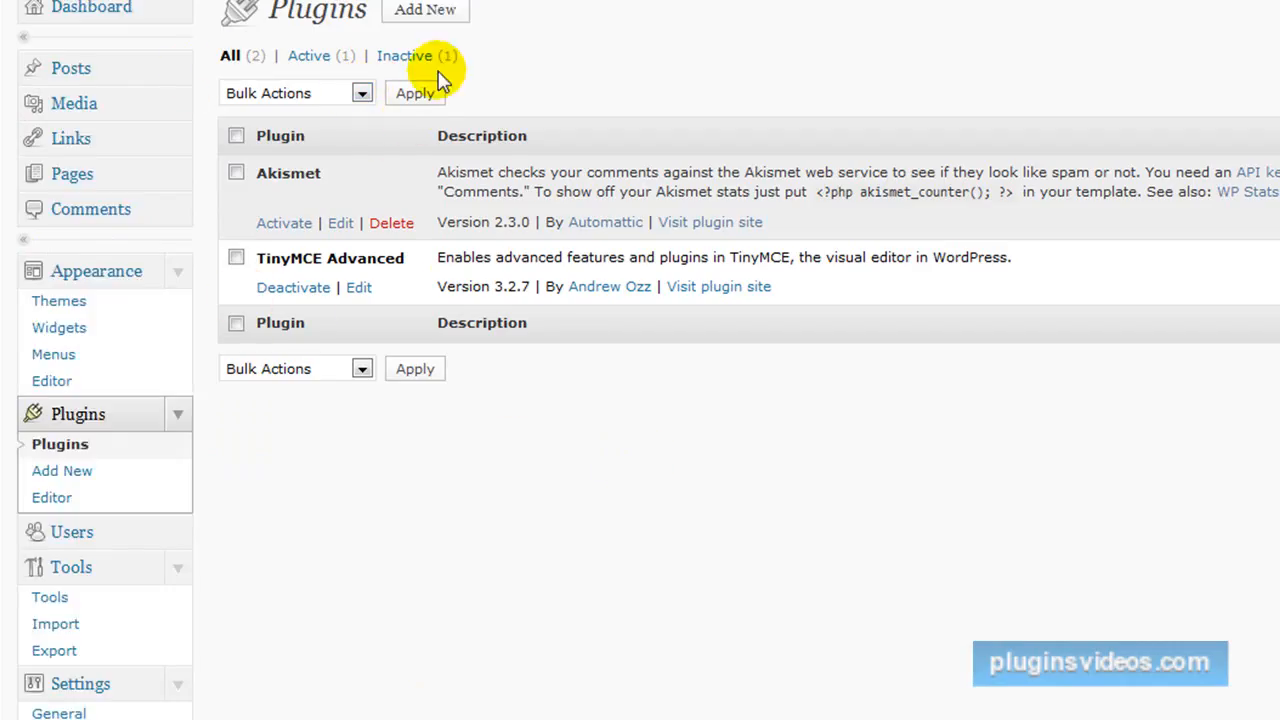
pyautogui.click(428, 16)
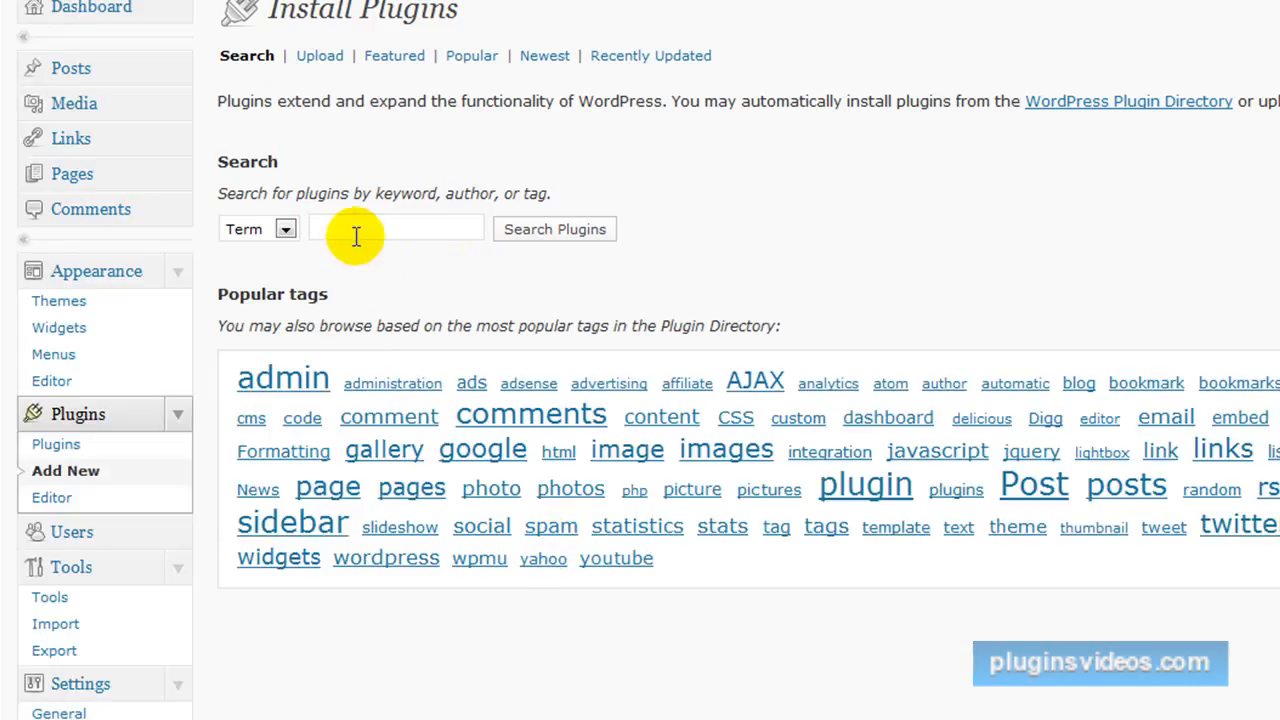
pyautogui.click(318, 55)
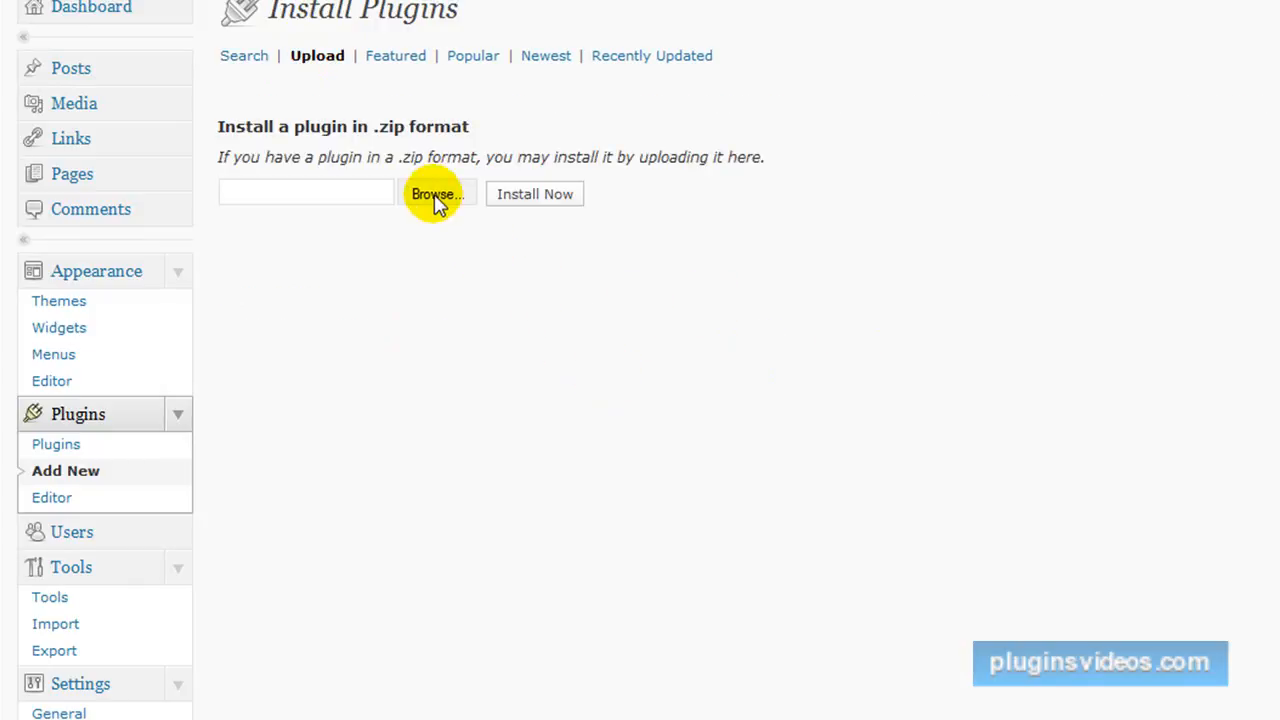
pyautogui.click(434, 196)
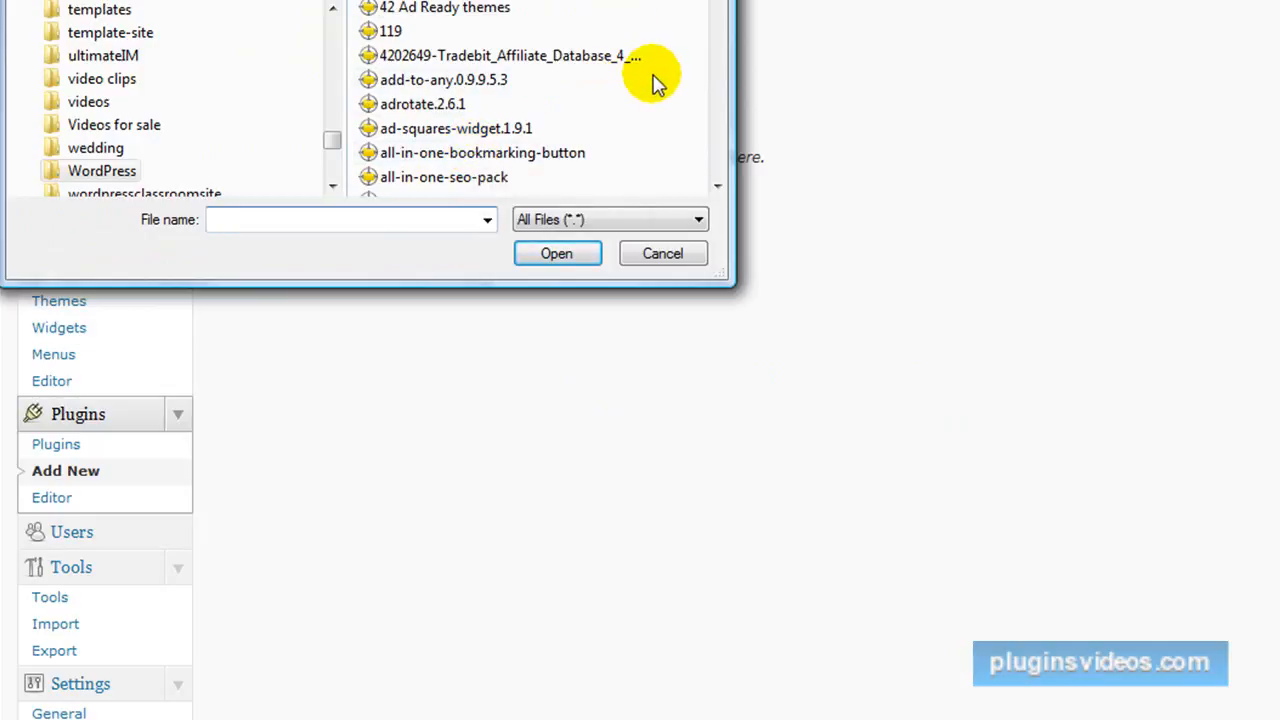
pyautogui.scroll(-20, 658, 82)
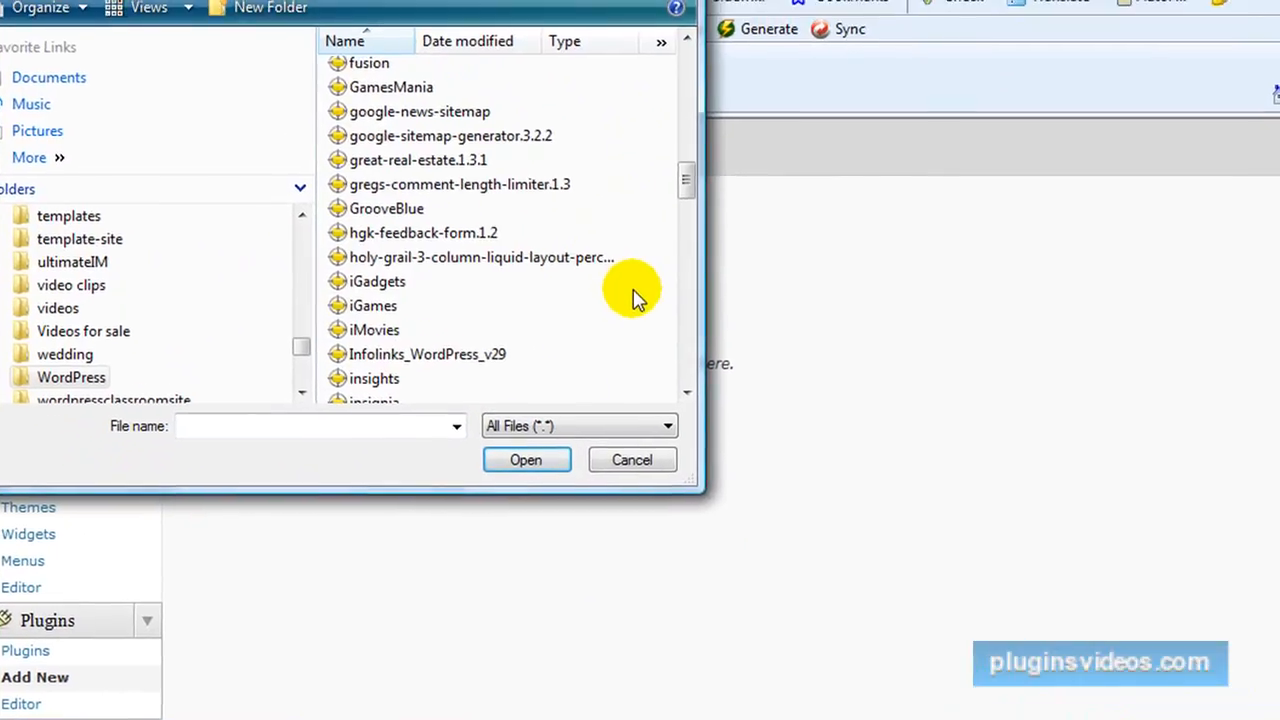
pyautogui.scroll(-3, 632, 298)
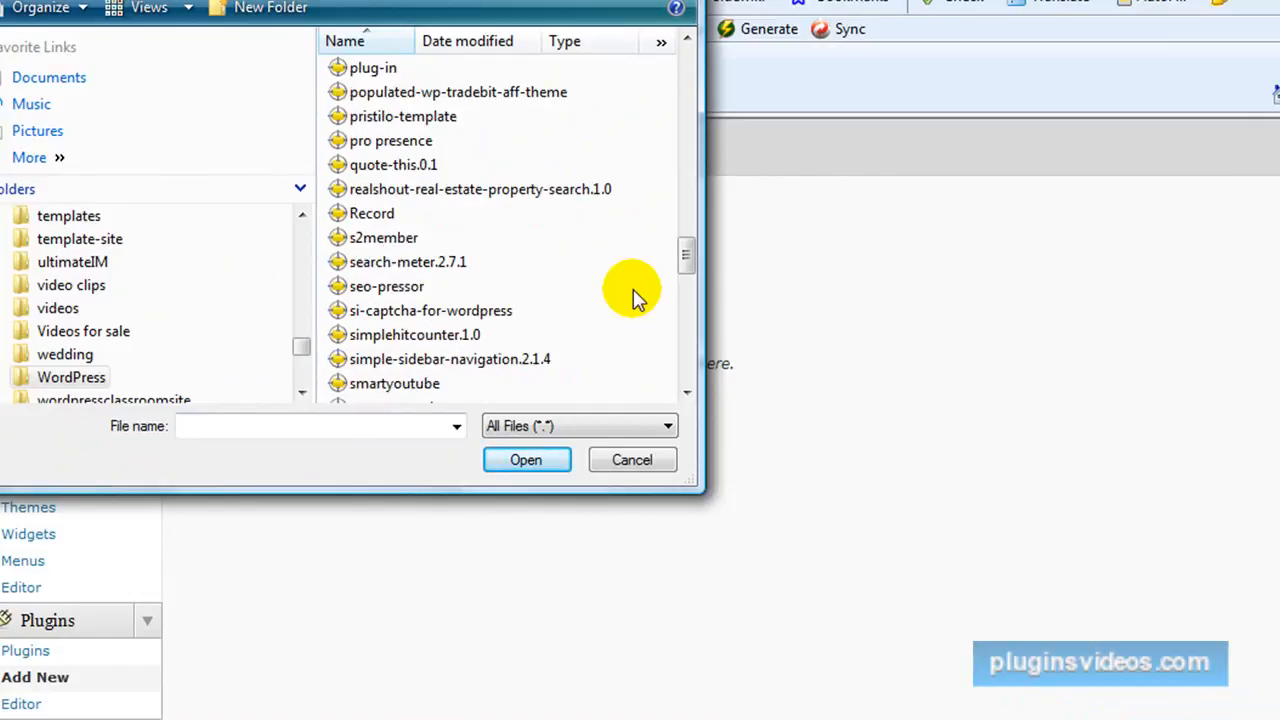
pyautogui.click(383, 240)
pyautogui.click(530, 462)
pyautogui.click(512, 405)
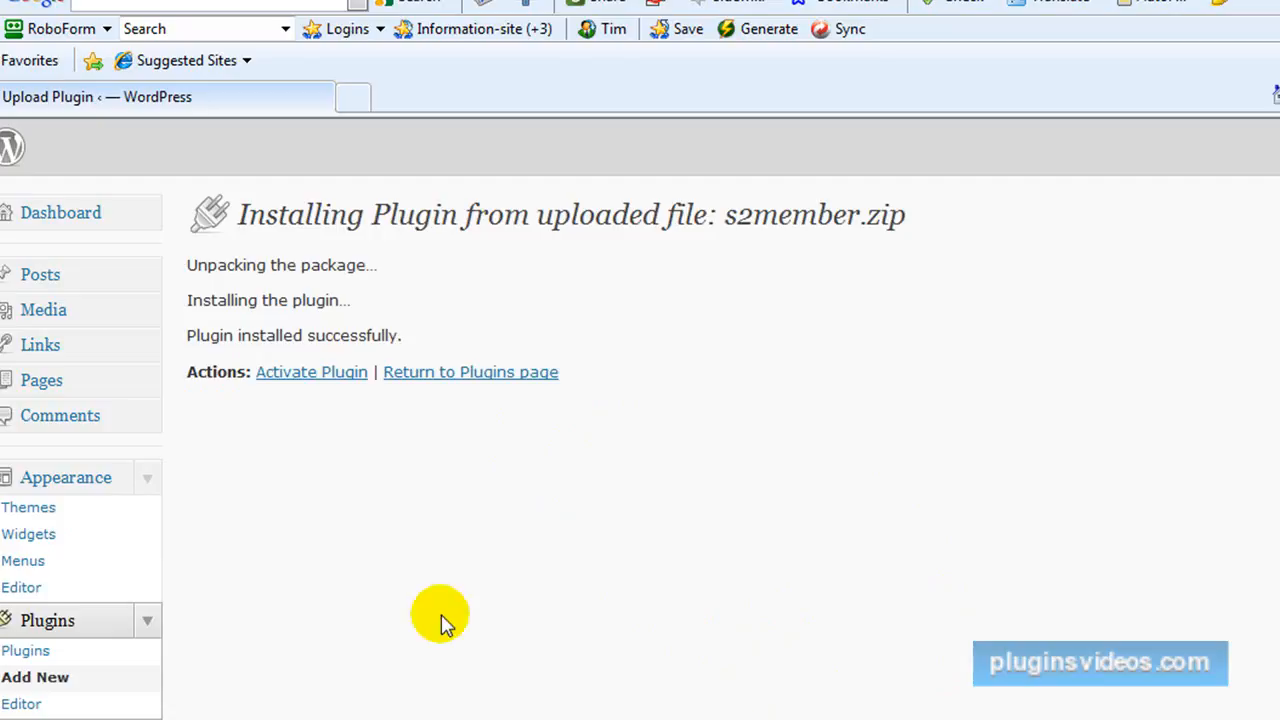
# Activate the s2Member plugin and upgrade it automatically to version 3.1.4.
pyautogui.click(312, 385)
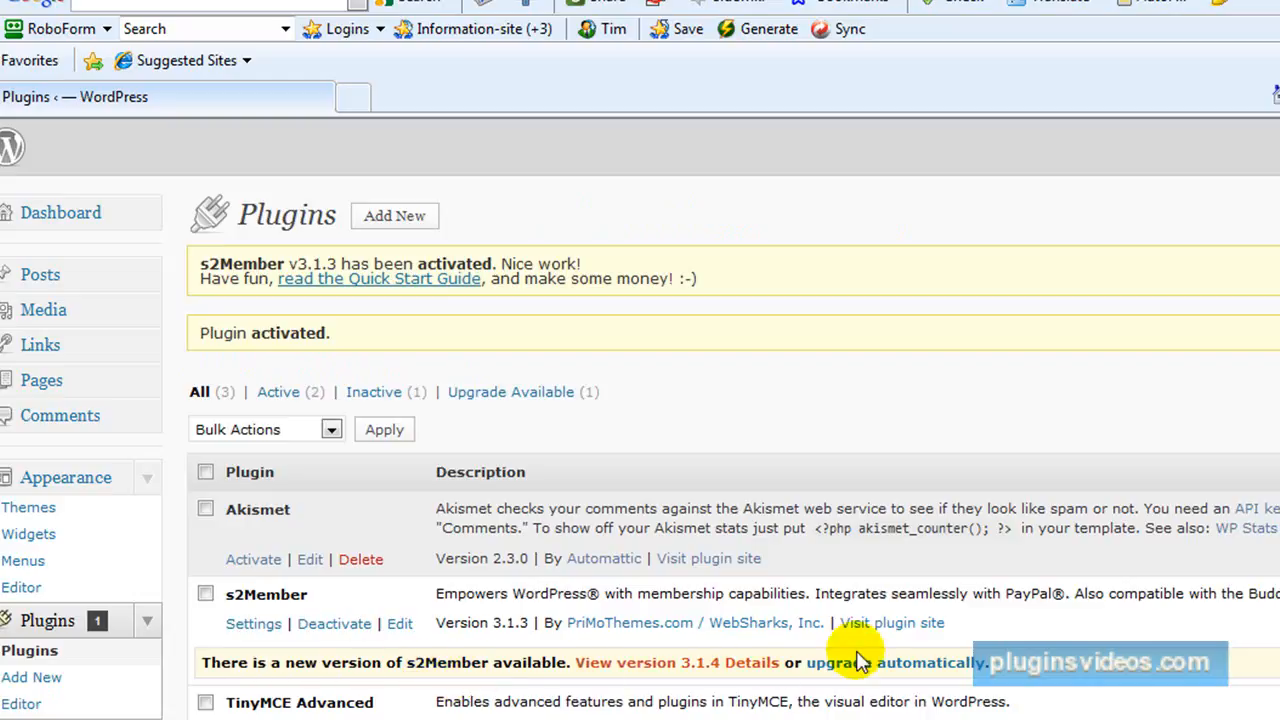
pyautogui.click(914, 665)
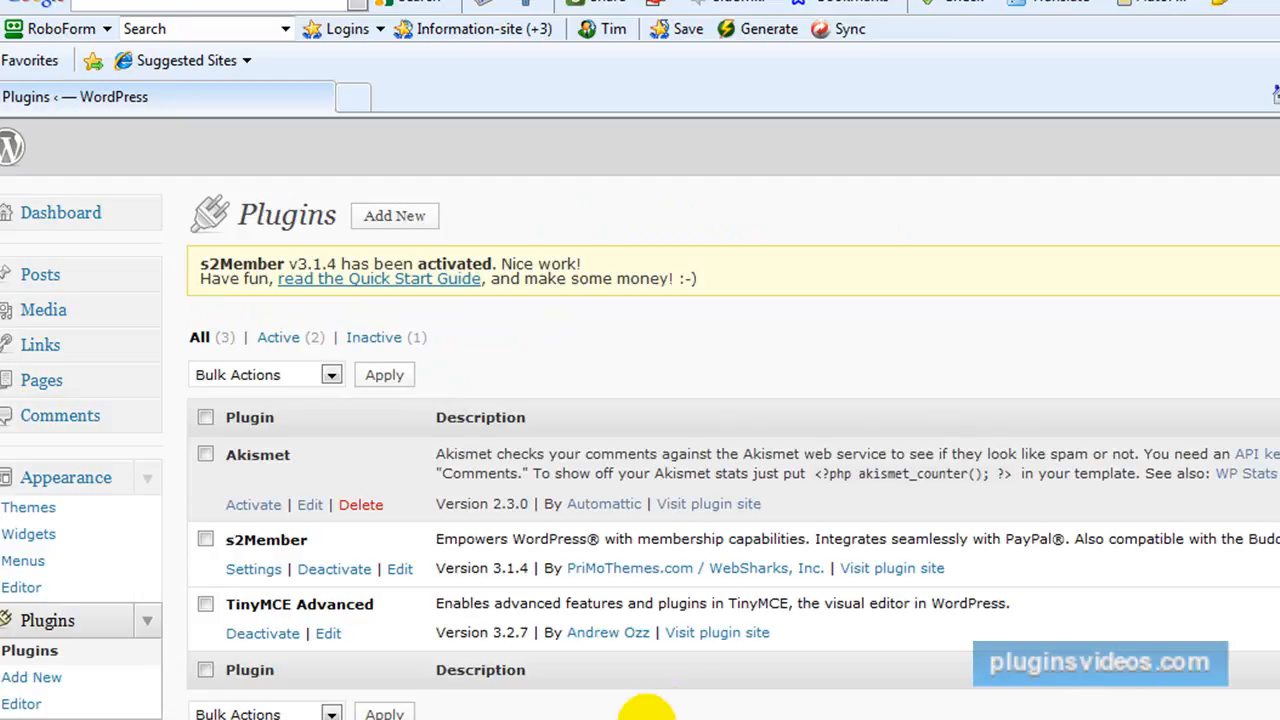
pyautogui.scroll(-3, 650, 705)
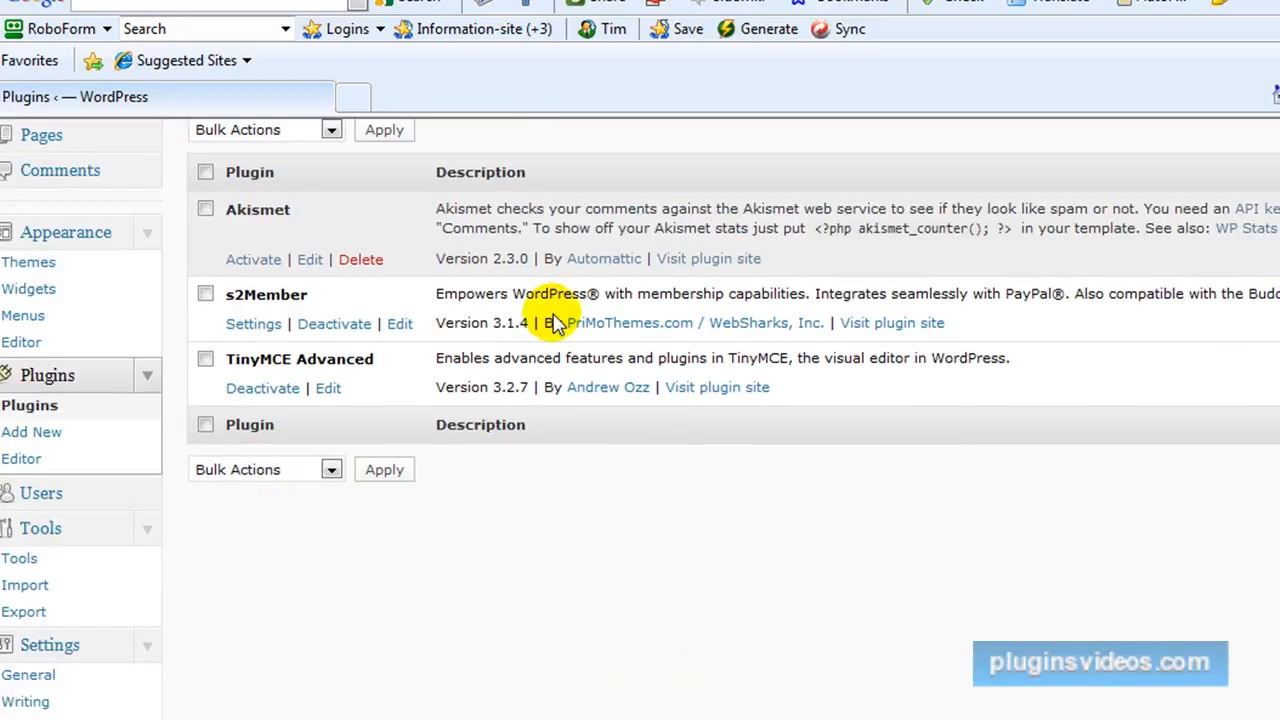
pyautogui.scroll(3, 557, 400)
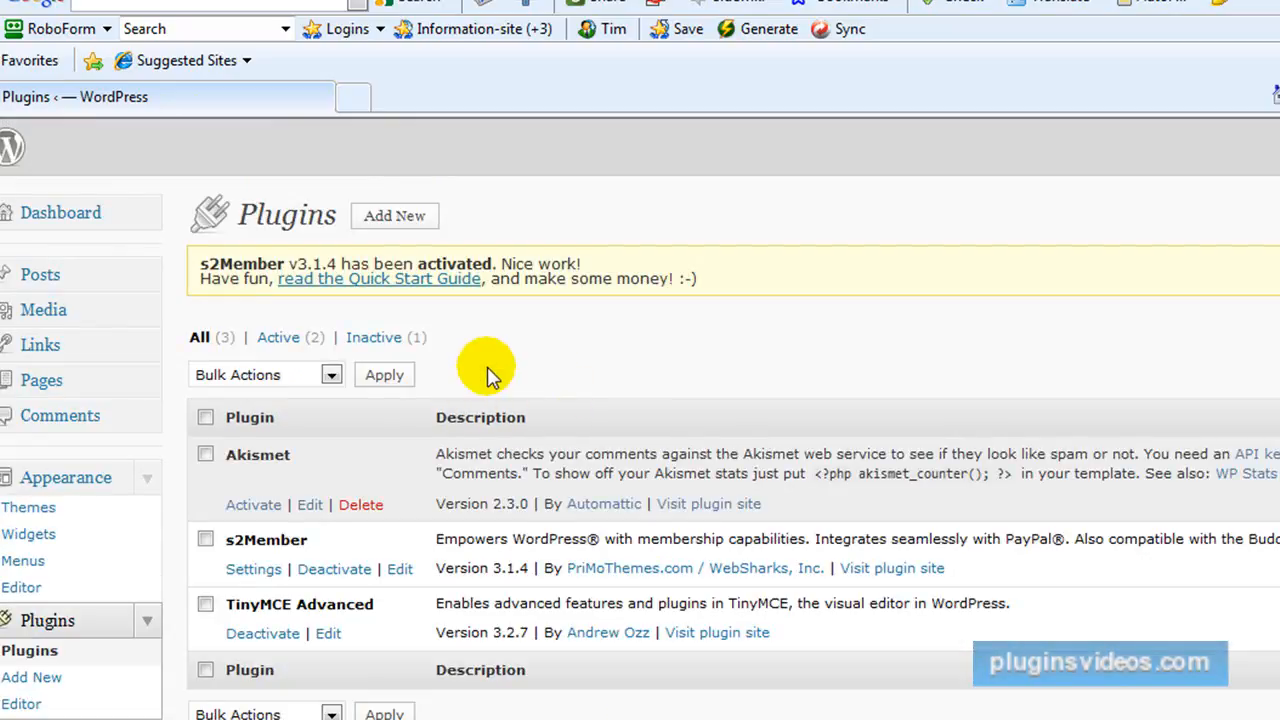
# Set the EMail From Name in s2Member's Email Configuration general options to Internet Marketing Site.
pyautogui.scroll(-5, 500, 386)
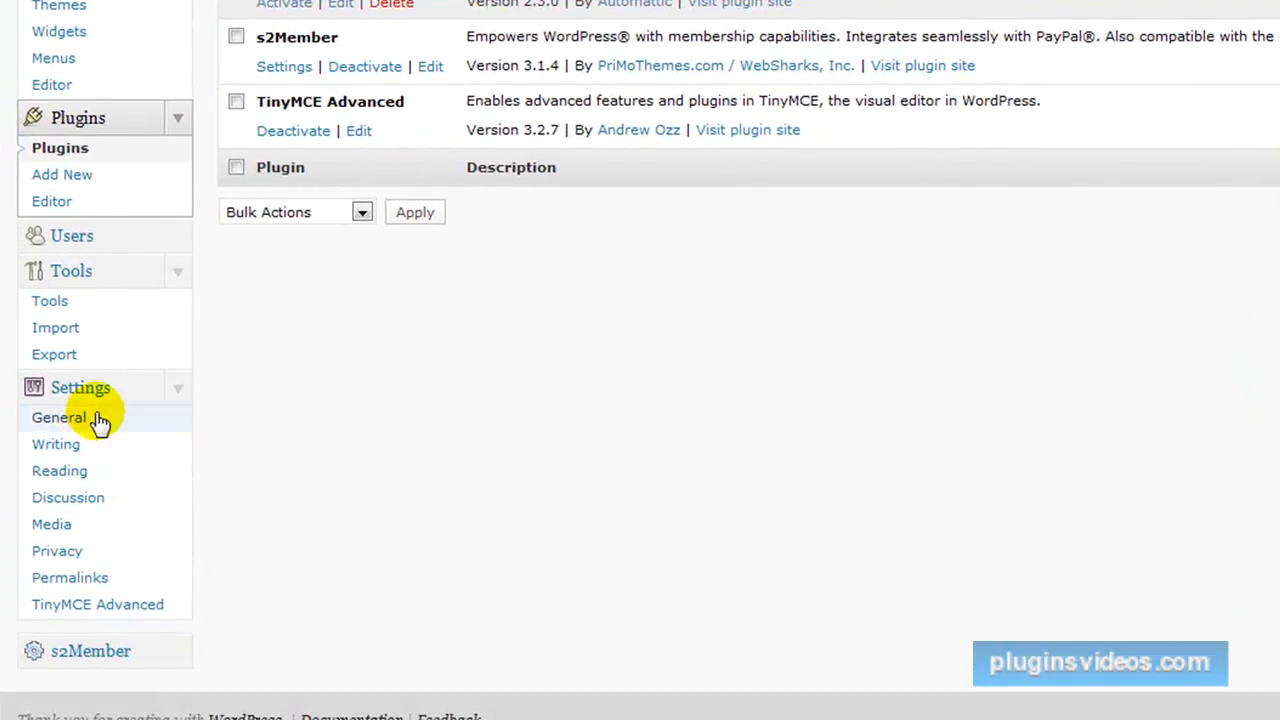
pyautogui.click(176, 653)
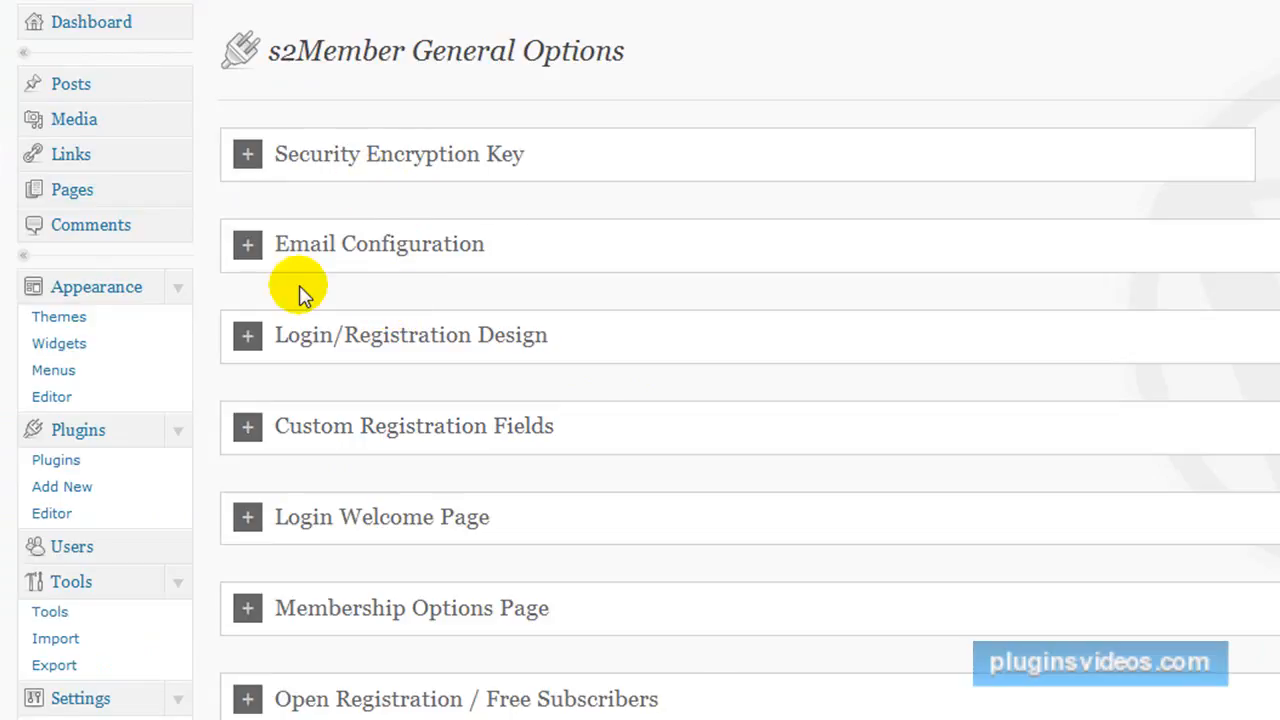
pyautogui.click(247, 250)
pyautogui.click(380, 428)
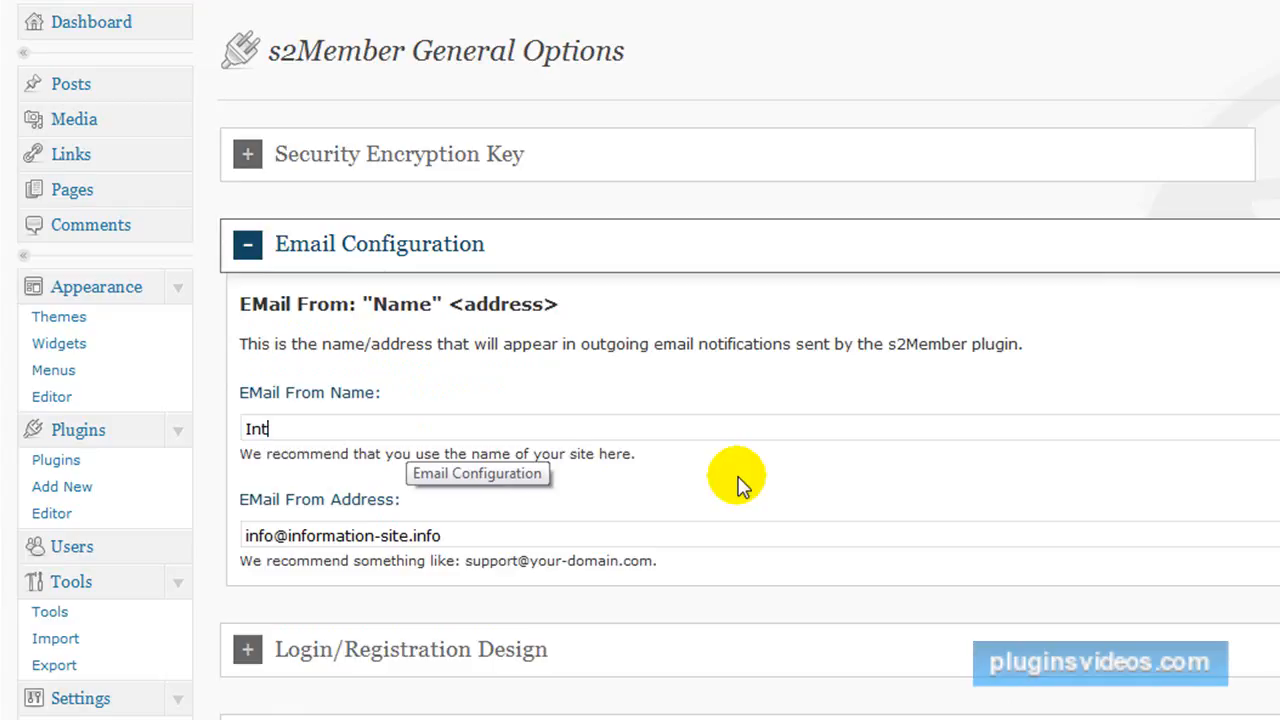
pyautogui.write('Internet Marketing Site')
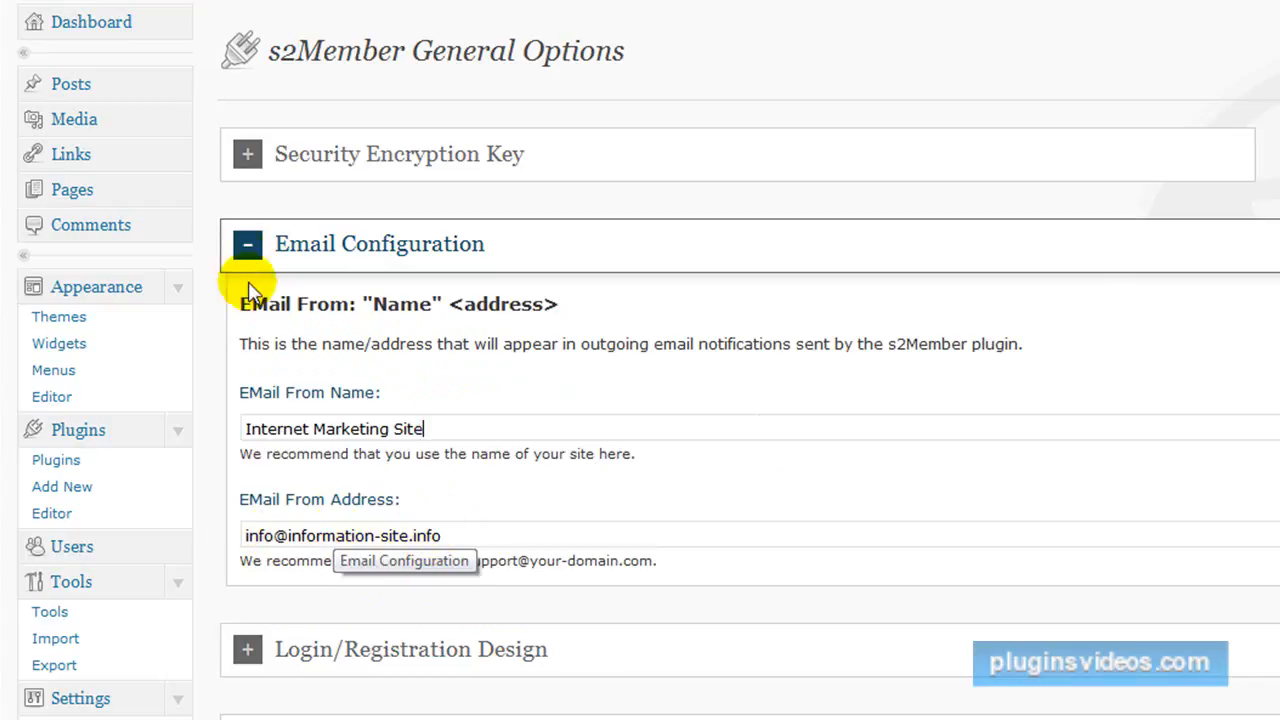
pyautogui.click(248, 246)
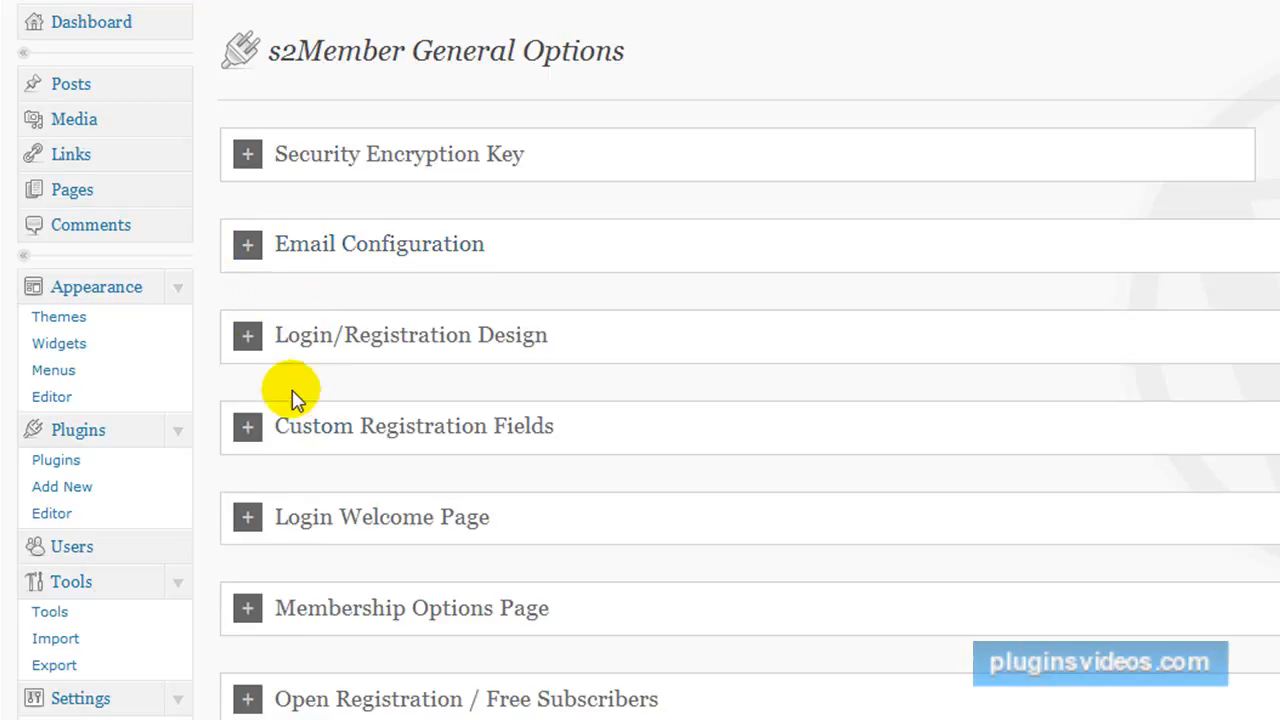
# Review the background settings in s2Member's Login/Registration Design section and collapse the section again.
pyautogui.click(248, 338)
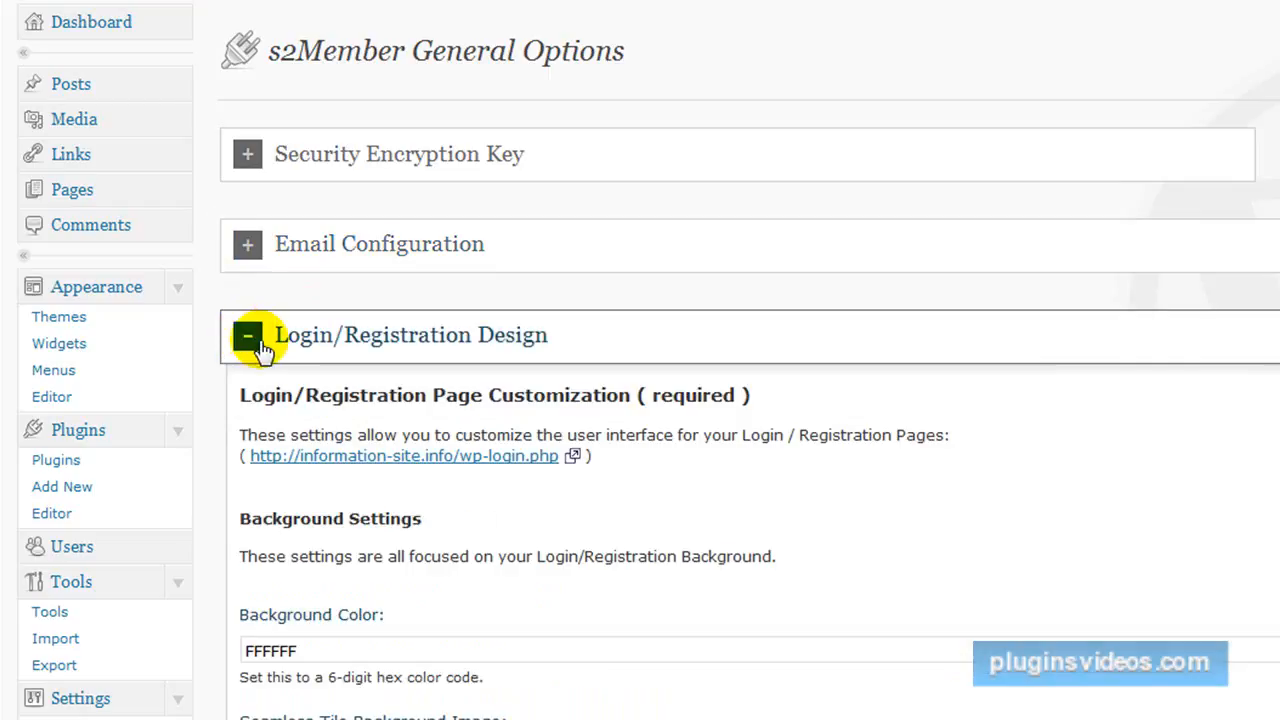
pyautogui.scroll(-2, 820, 532)
pyautogui.scroll(-2, 790, 528)
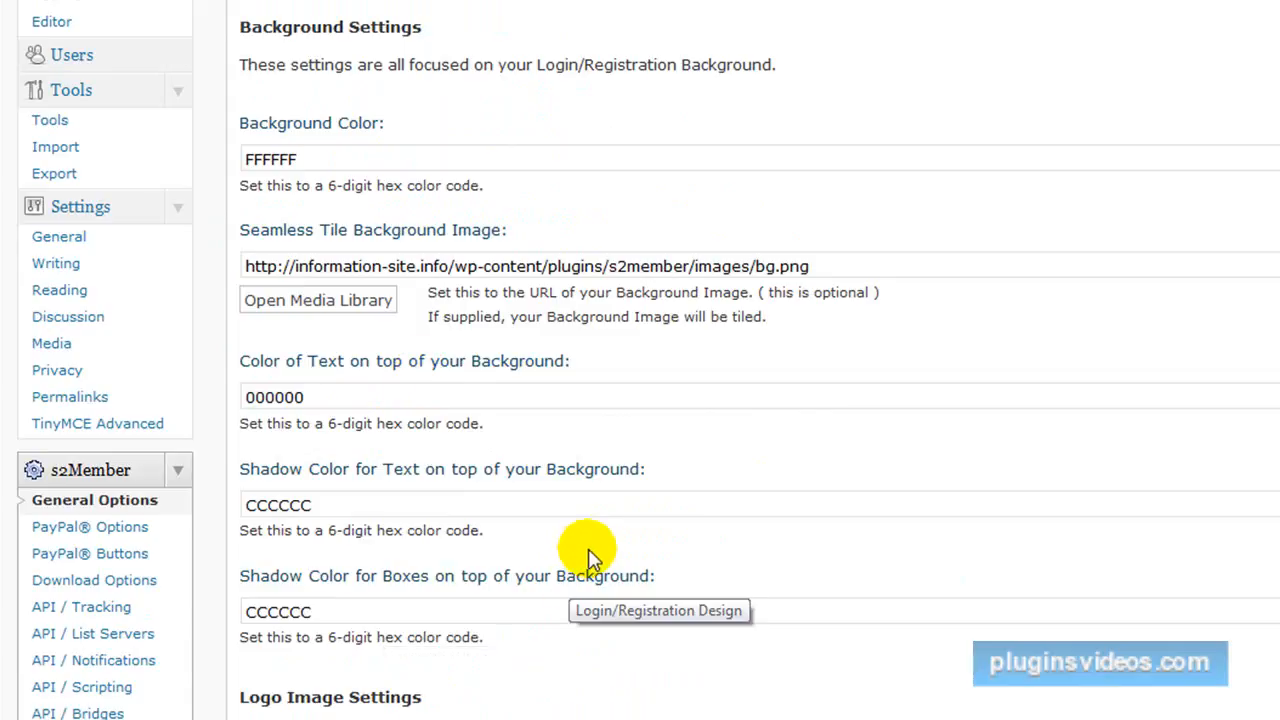
pyautogui.scroll(4, 587, 555)
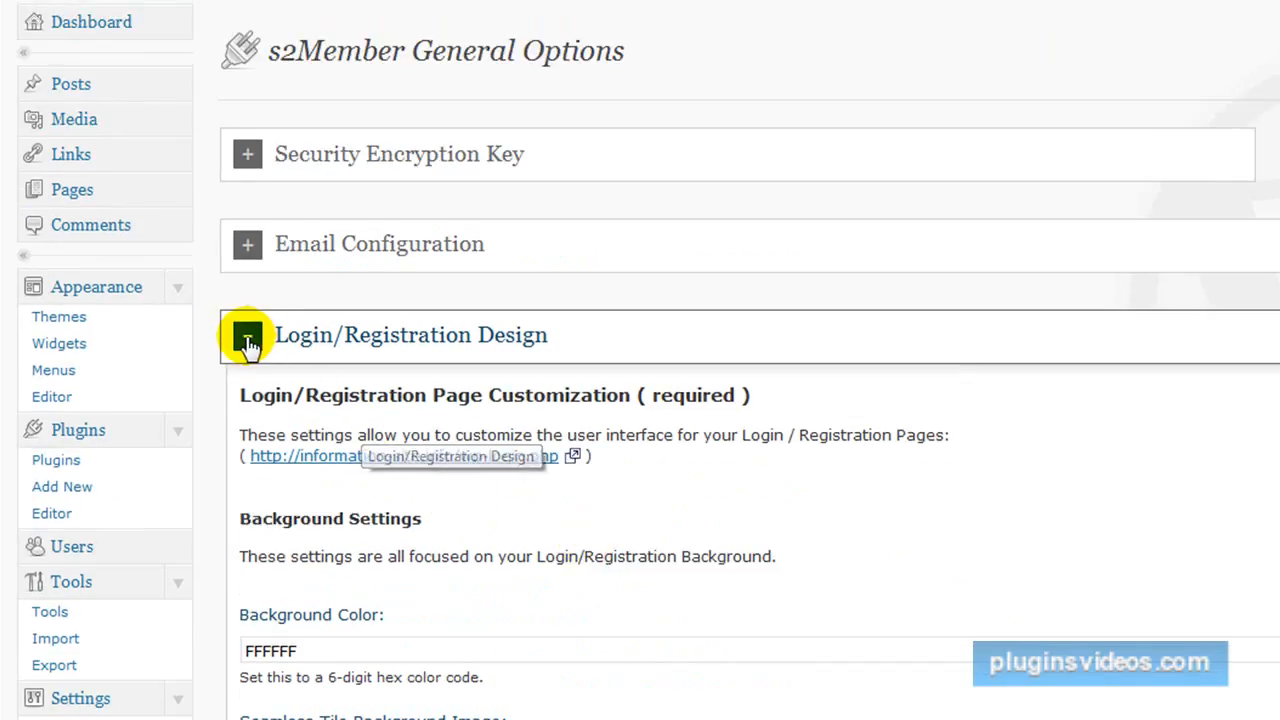
pyautogui.click(248, 340)
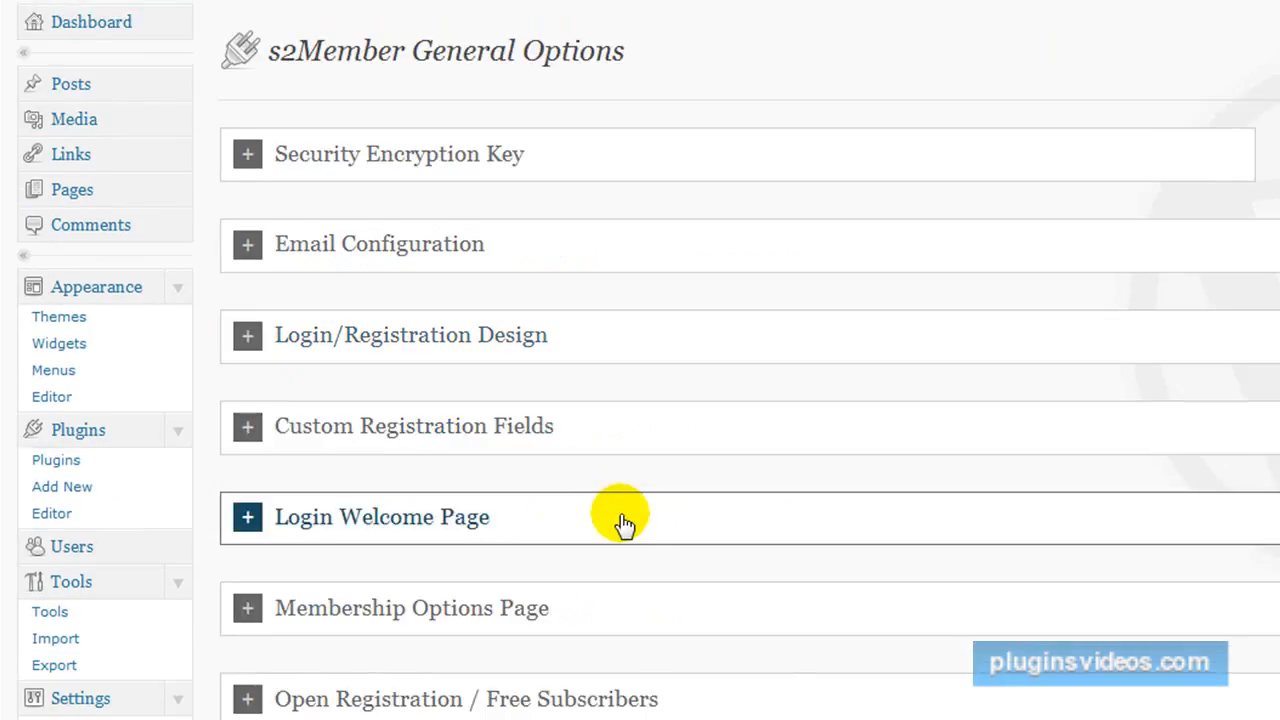
pyautogui.scroll(-1, 630, 530)
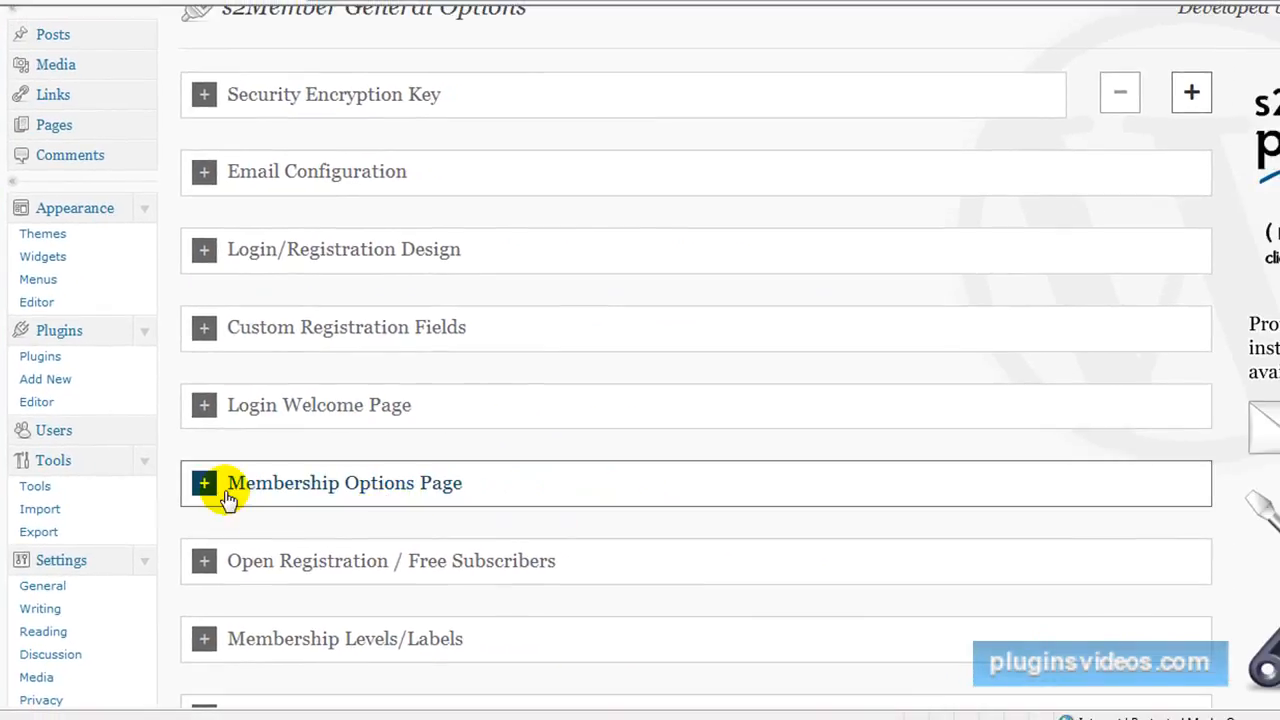
# Set the Membership Options Page to Signup in s2Member's general options and save the changes.
pyautogui.click(203, 485)
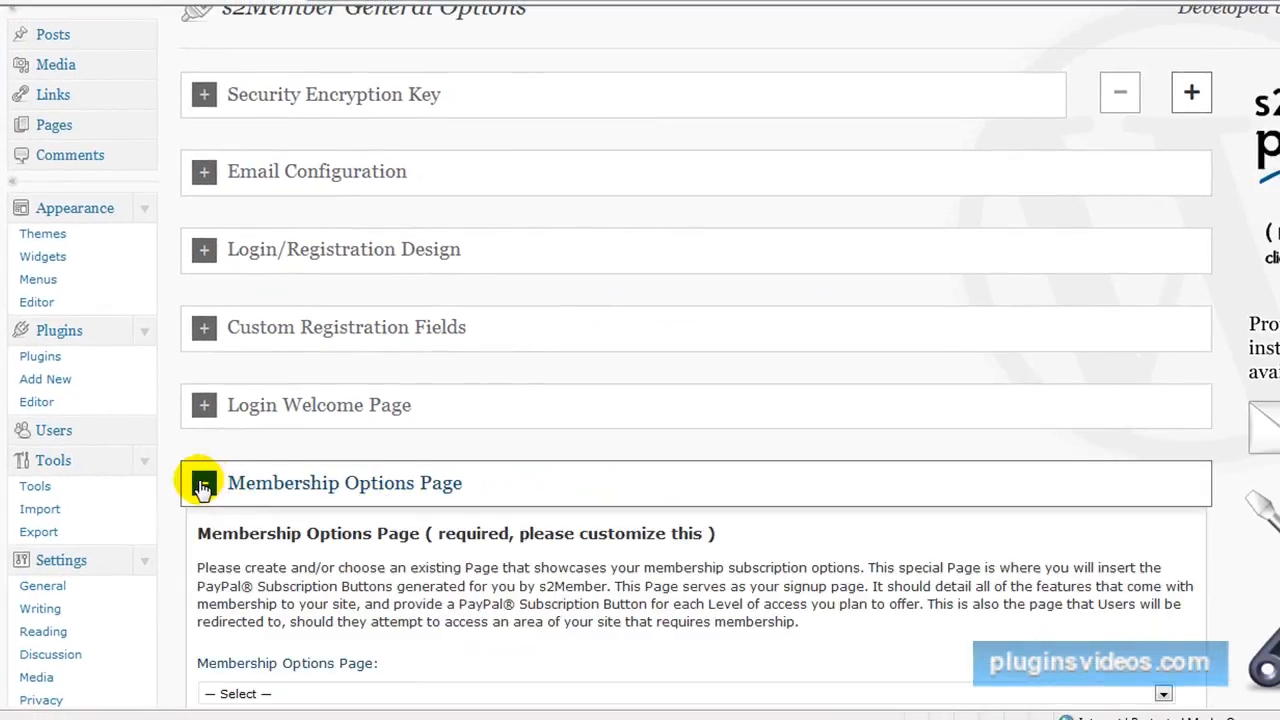
pyautogui.scroll(-3, 531, 557)
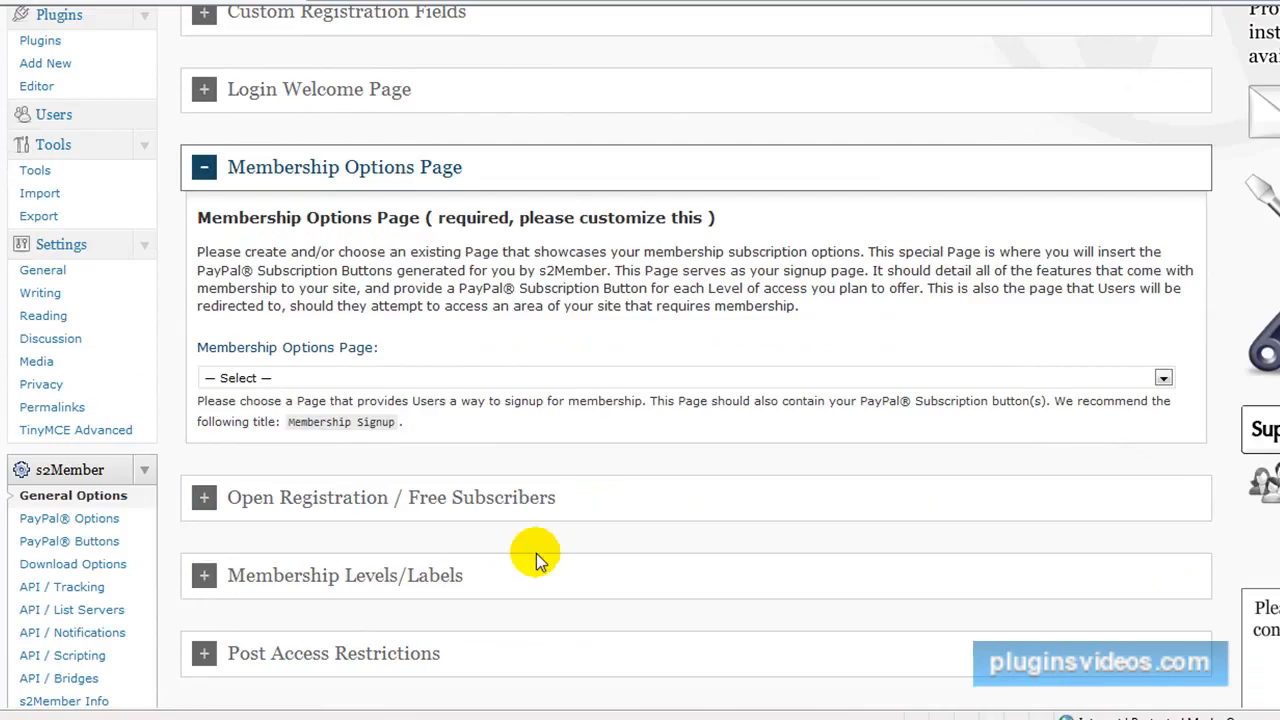
pyautogui.click(1163, 378)
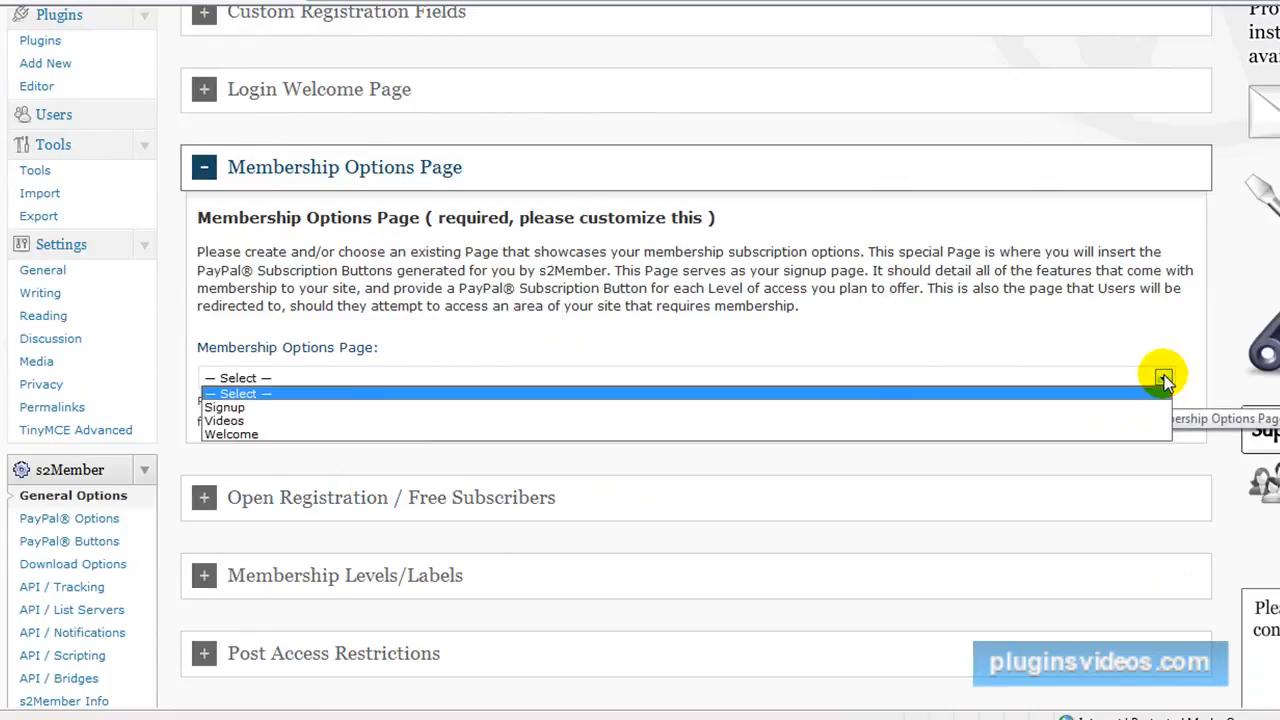
pyautogui.click(240, 411)
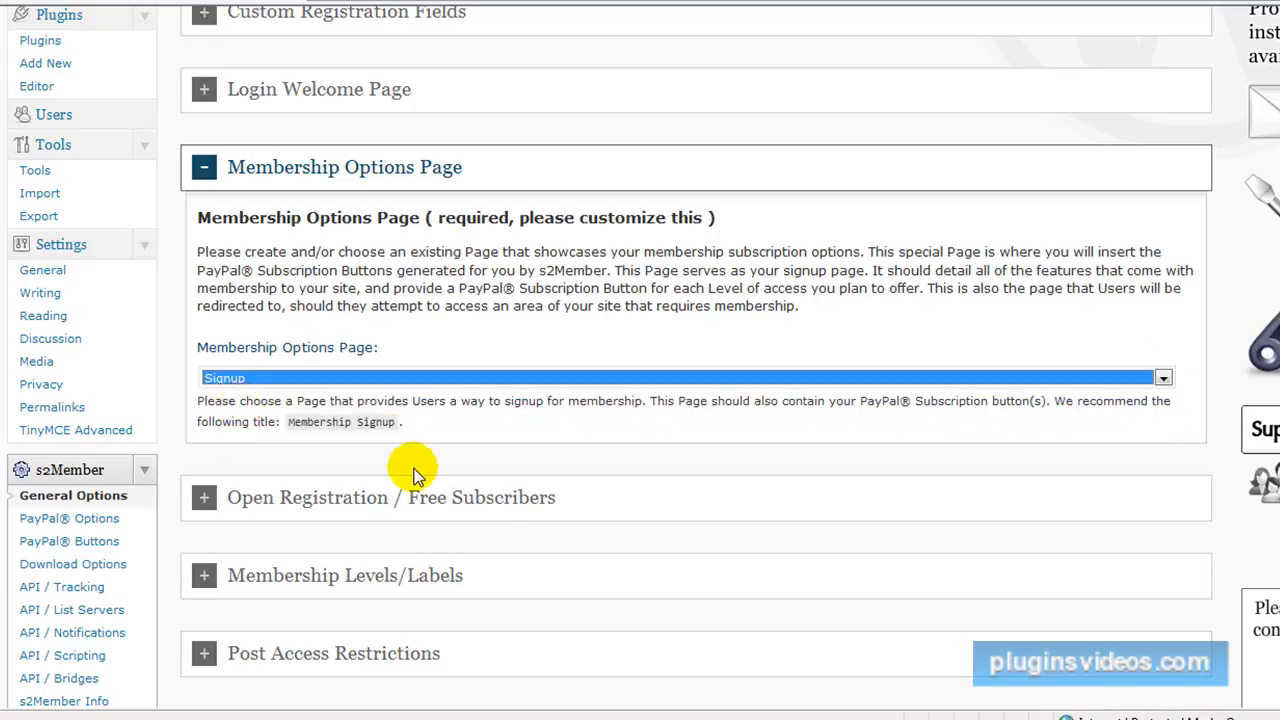
pyautogui.click(215, 170)
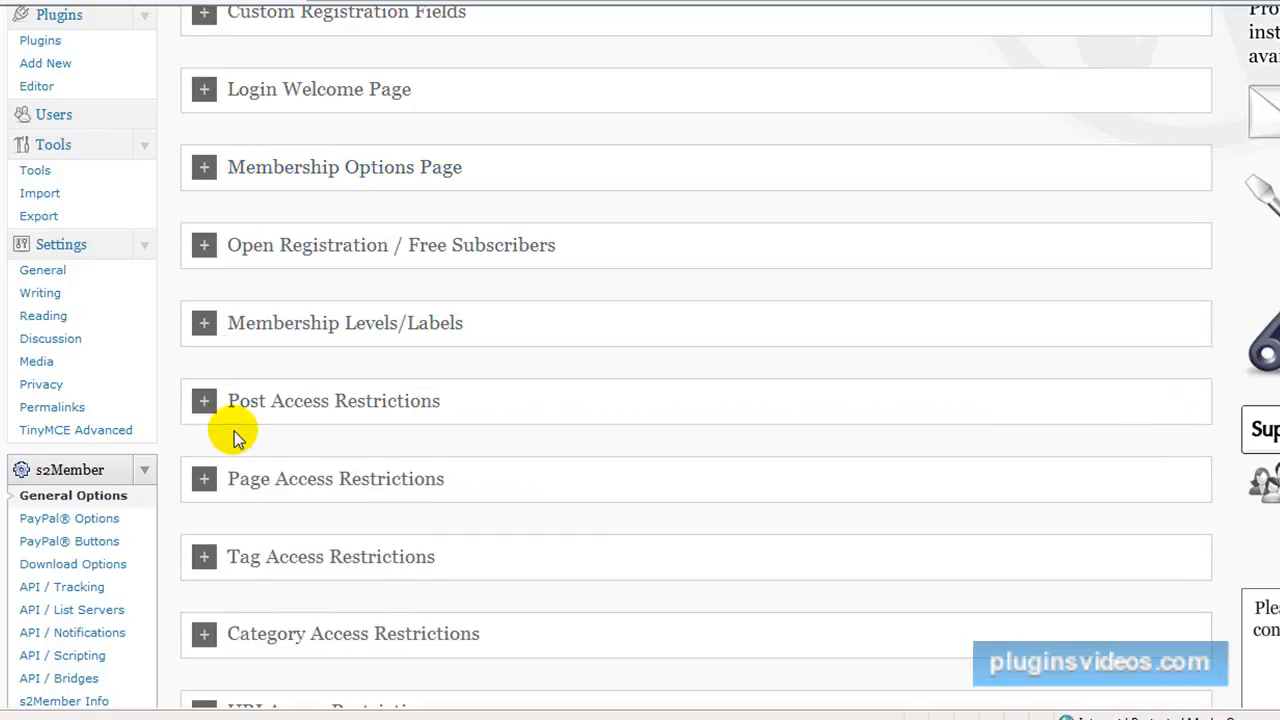
pyautogui.scroll(-2, 232, 430)
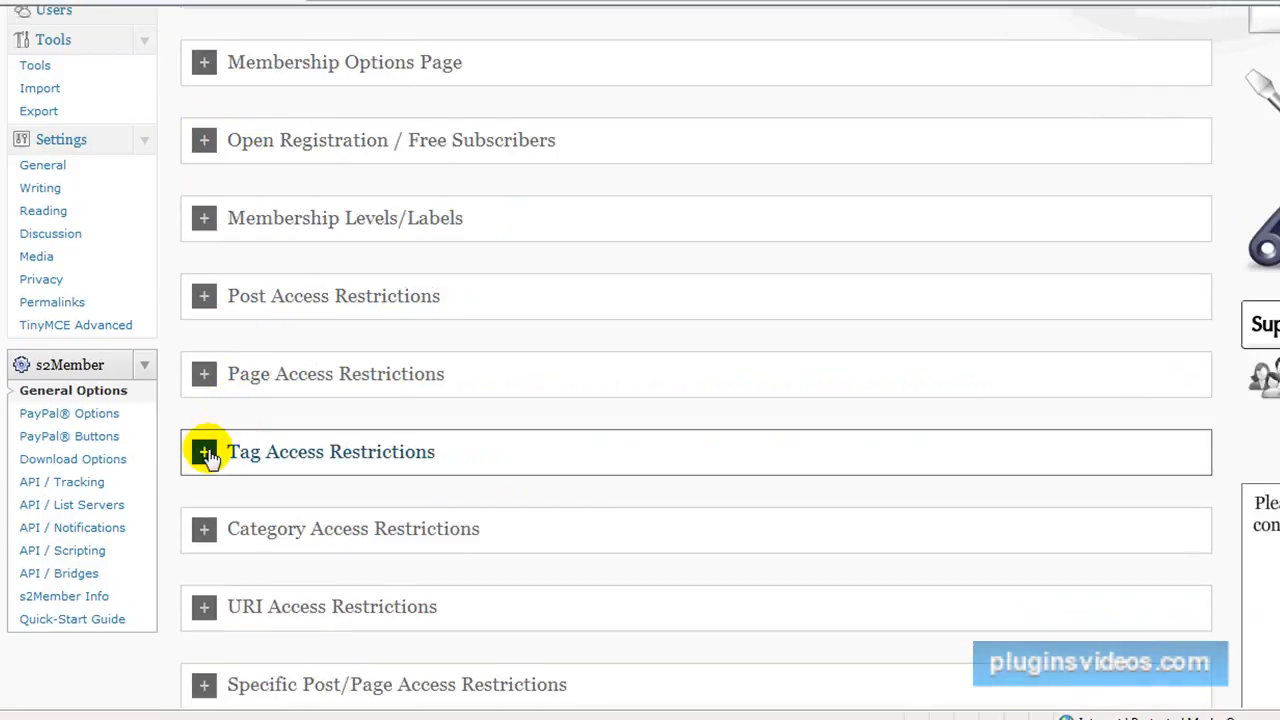
pyautogui.scroll(-7, 329, 497)
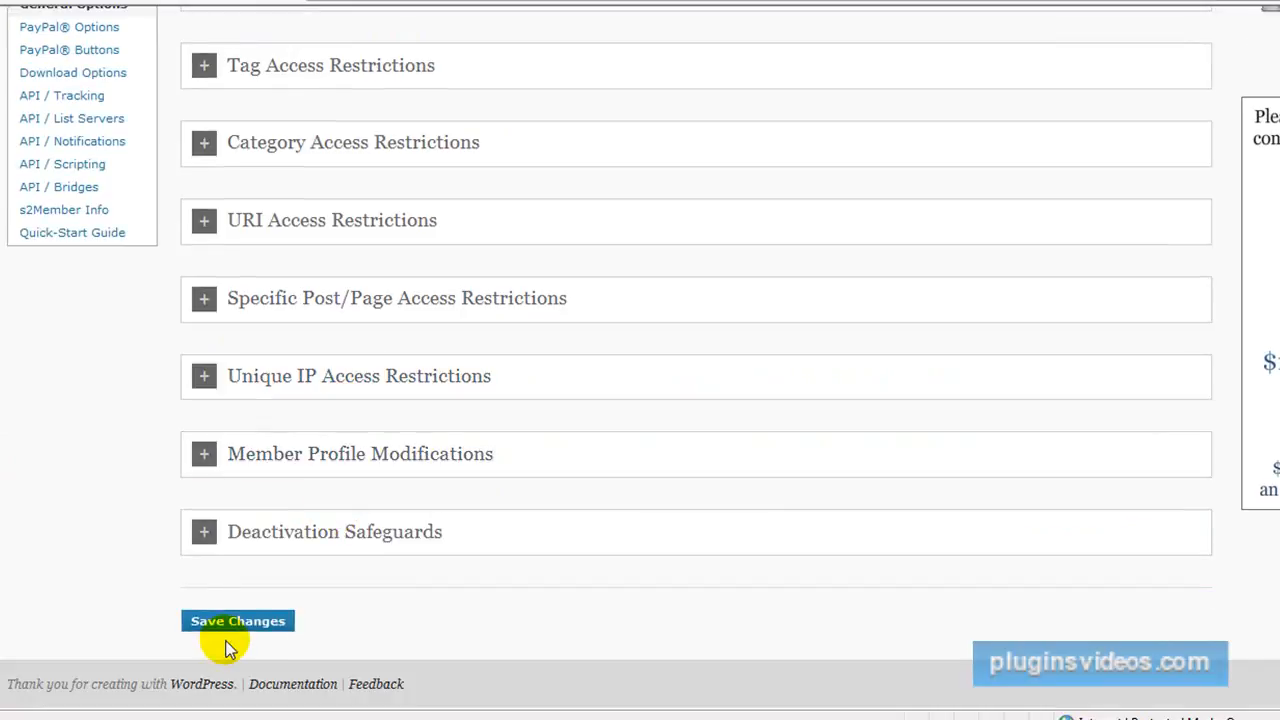
pyautogui.click(221, 624)
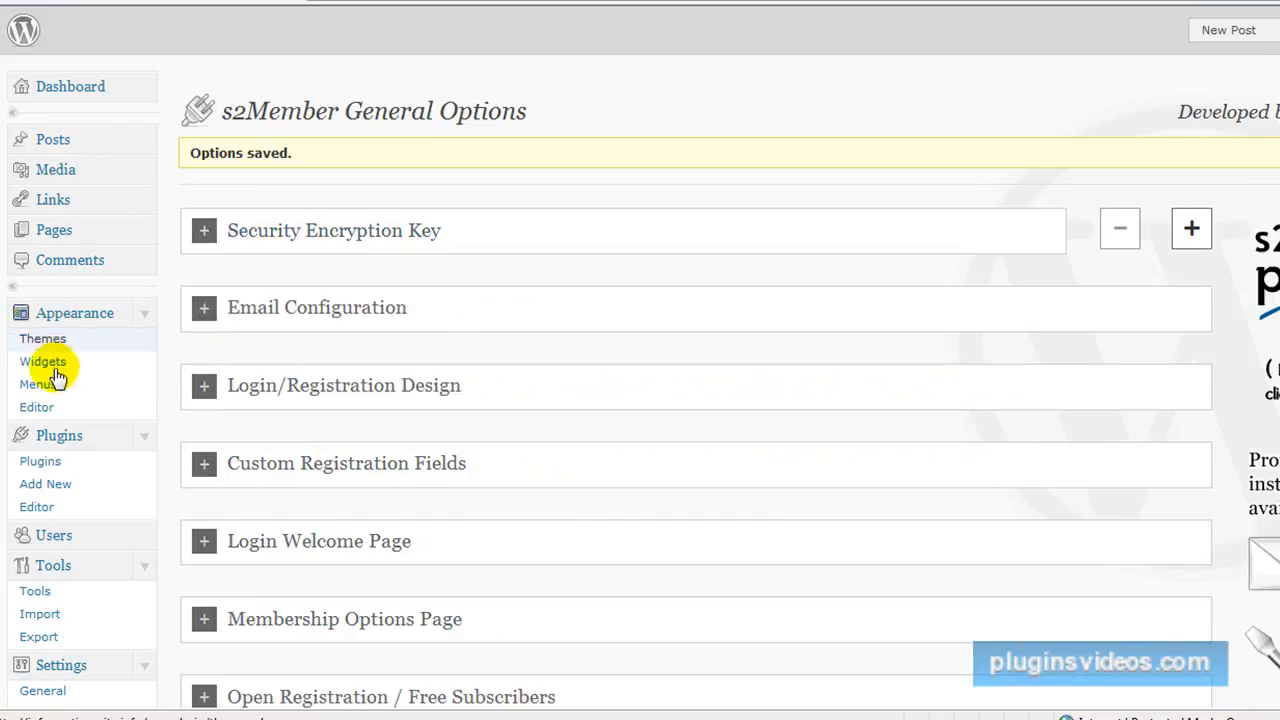
# Open the Videos page for editing and look up its page ID in the permalink.
pyautogui.click(55, 231)
pyautogui.moveTo(235, 303)
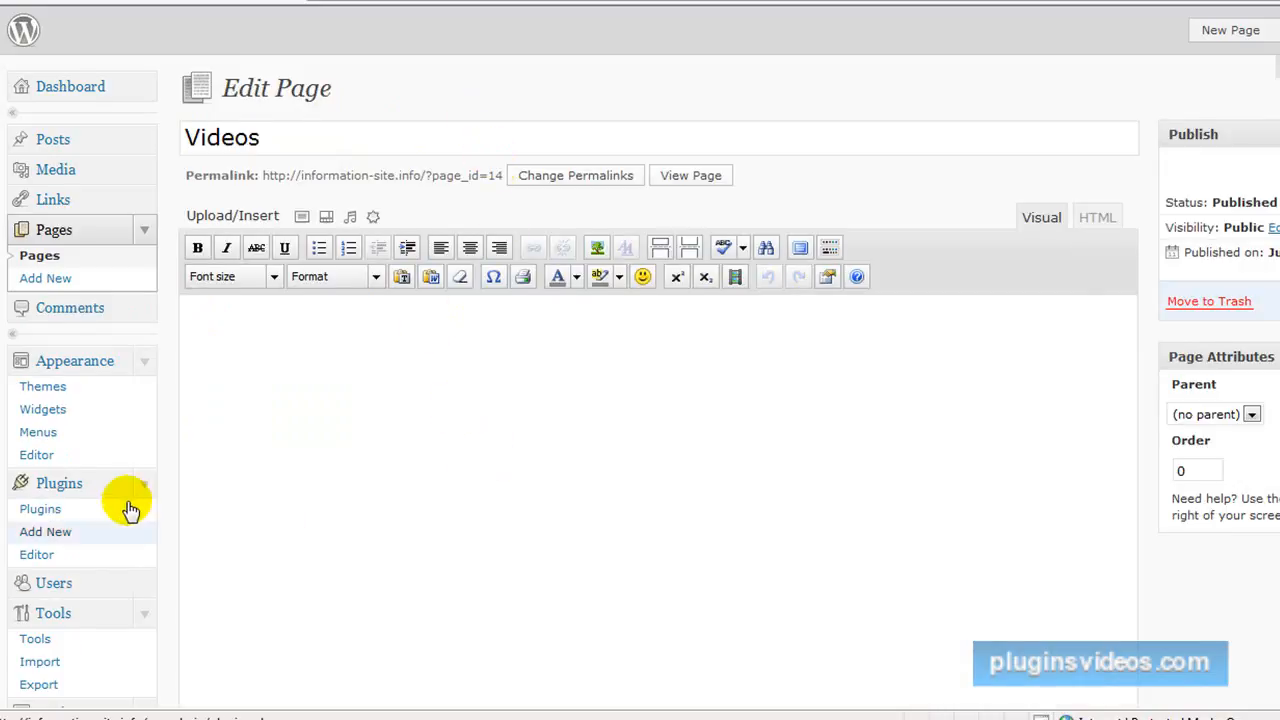
pyautogui.scroll(-10, 126, 506)
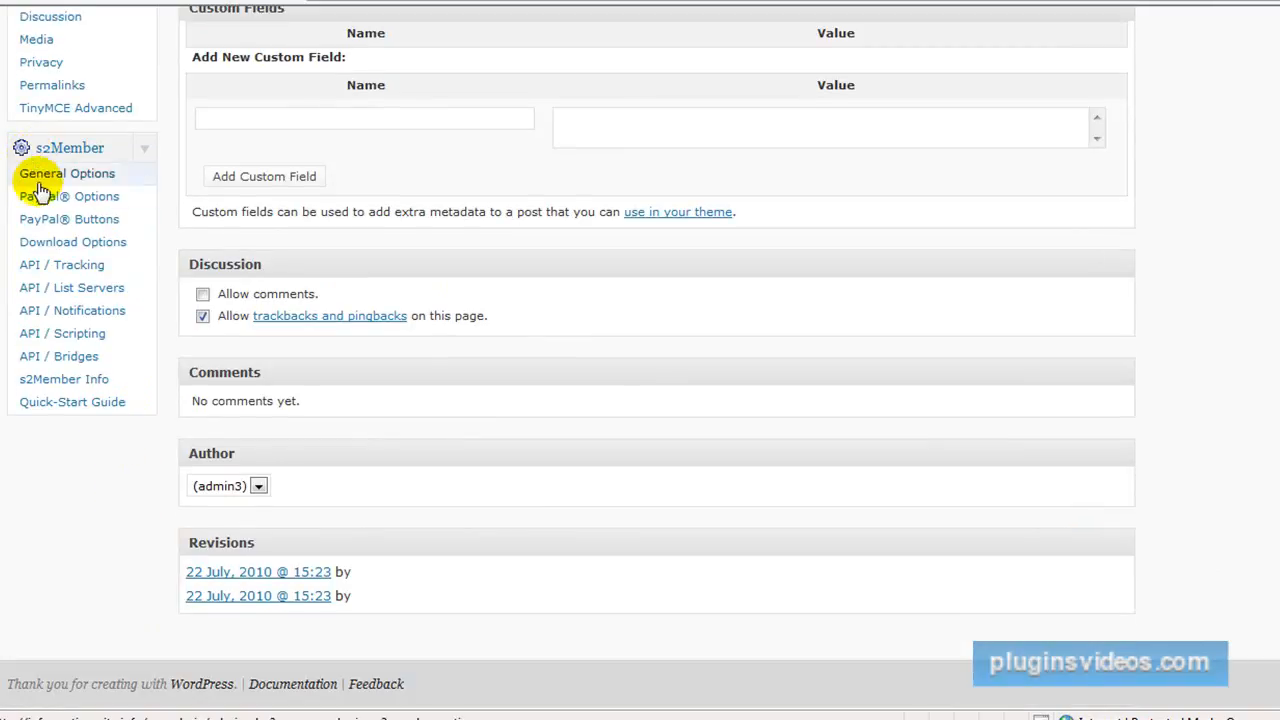
# Restrict page ID 14 to Level #0 or higher in s2Member's Page Access Restrictions and save the general options.
pyautogui.click(42, 176)
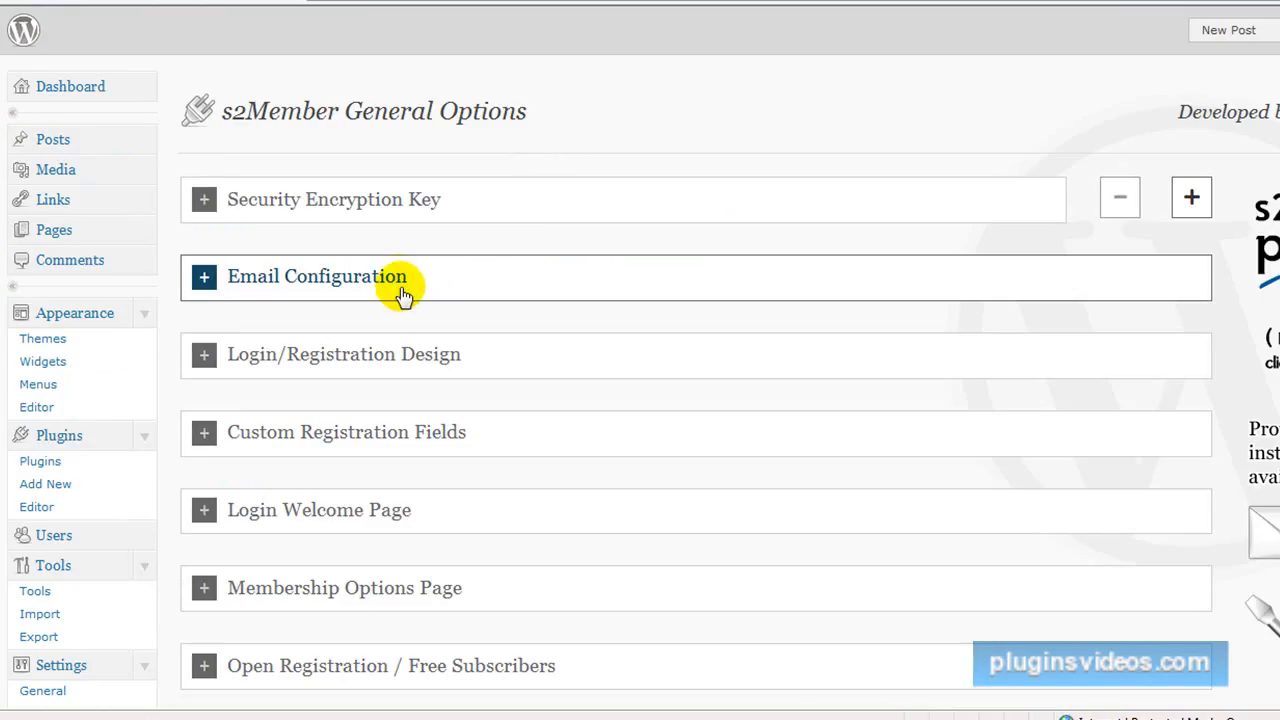
pyautogui.scroll(-8, 508, 417)
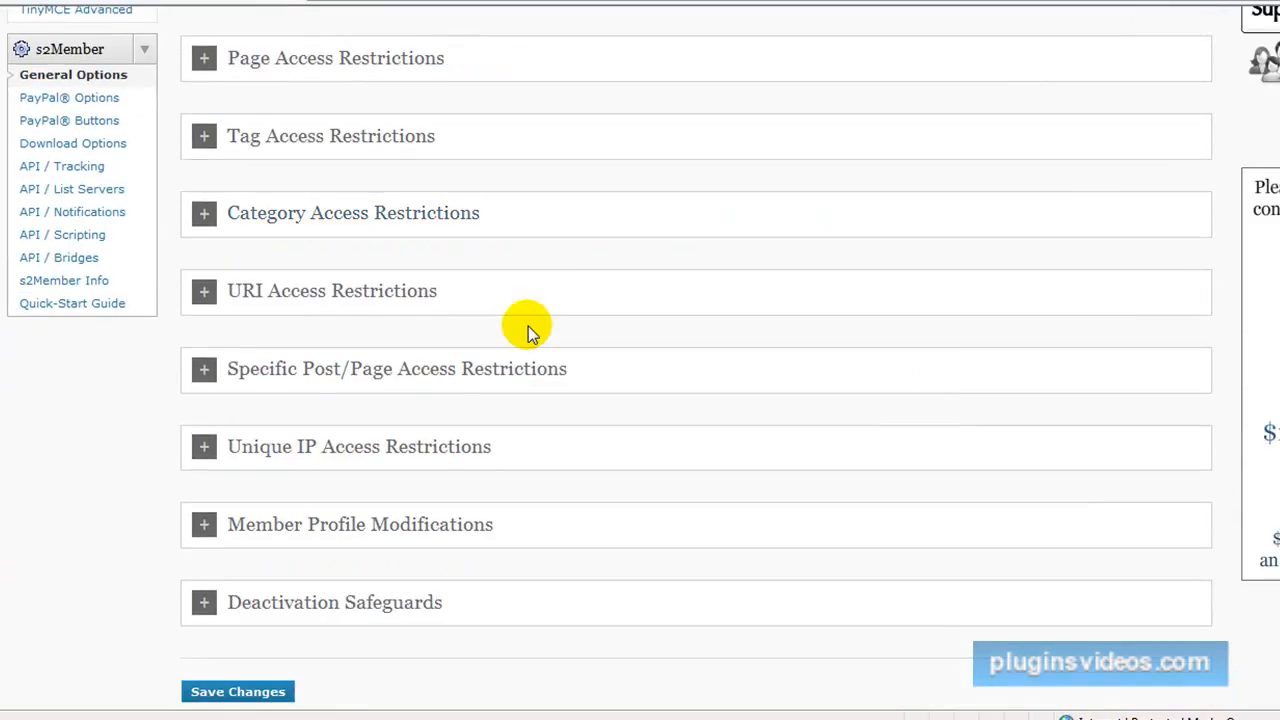
pyautogui.scroll(1, 528, 326)
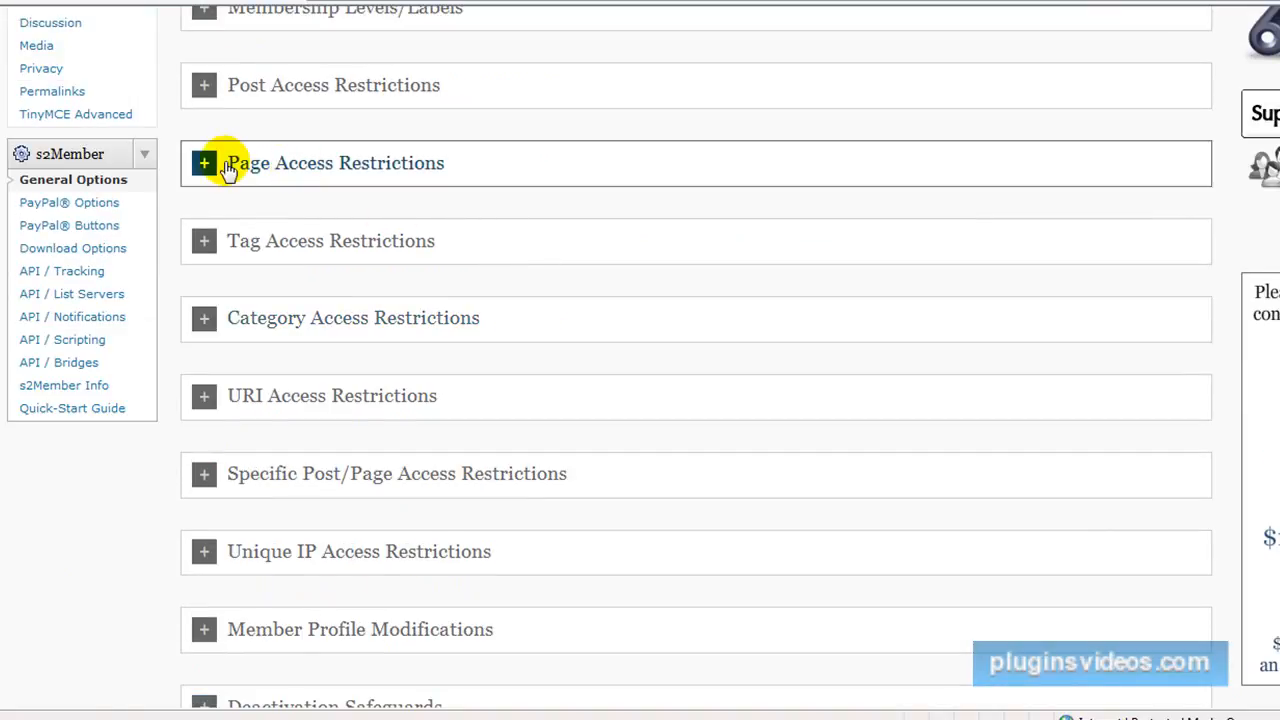
pyautogui.click(208, 165)
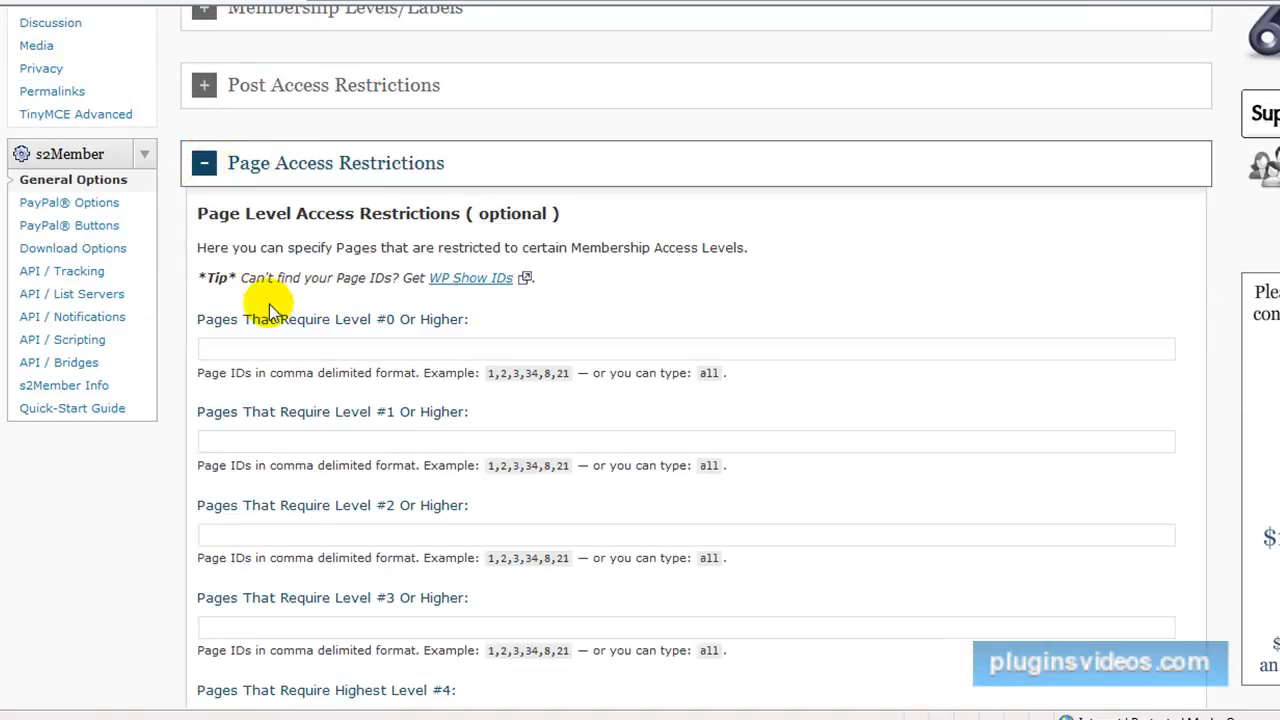
pyautogui.click(257, 348)
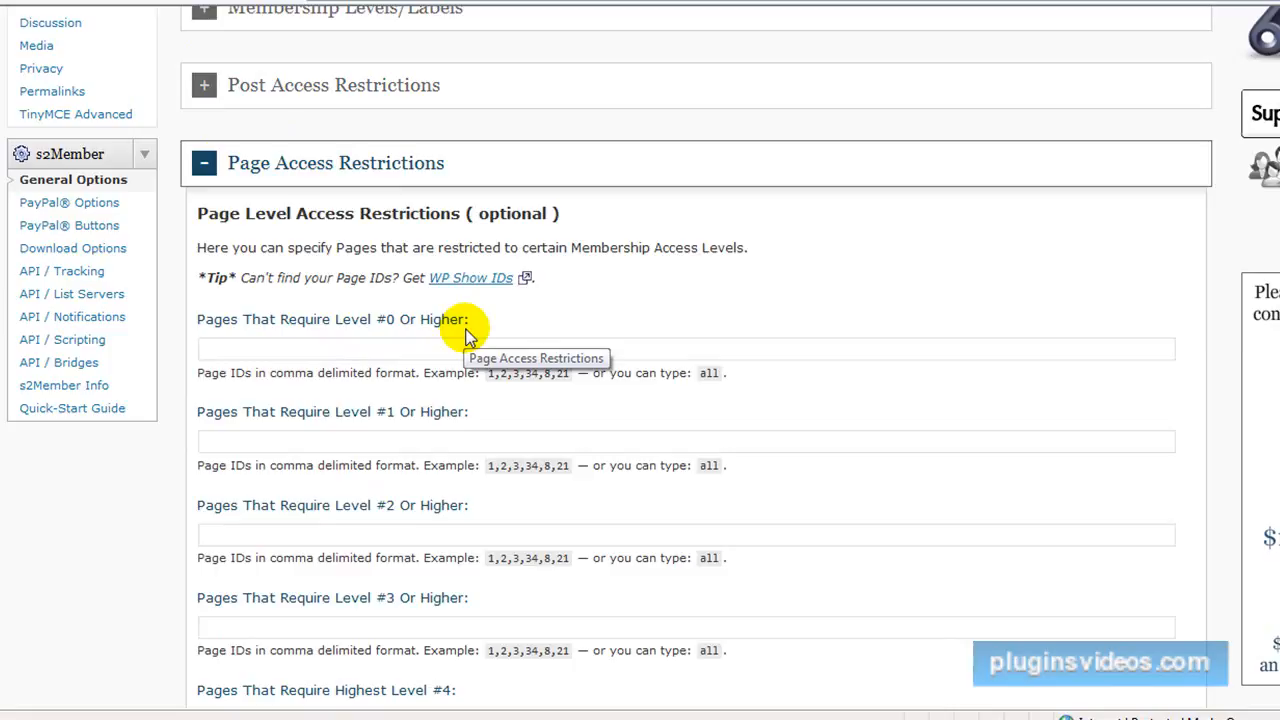
pyautogui.write('14,')
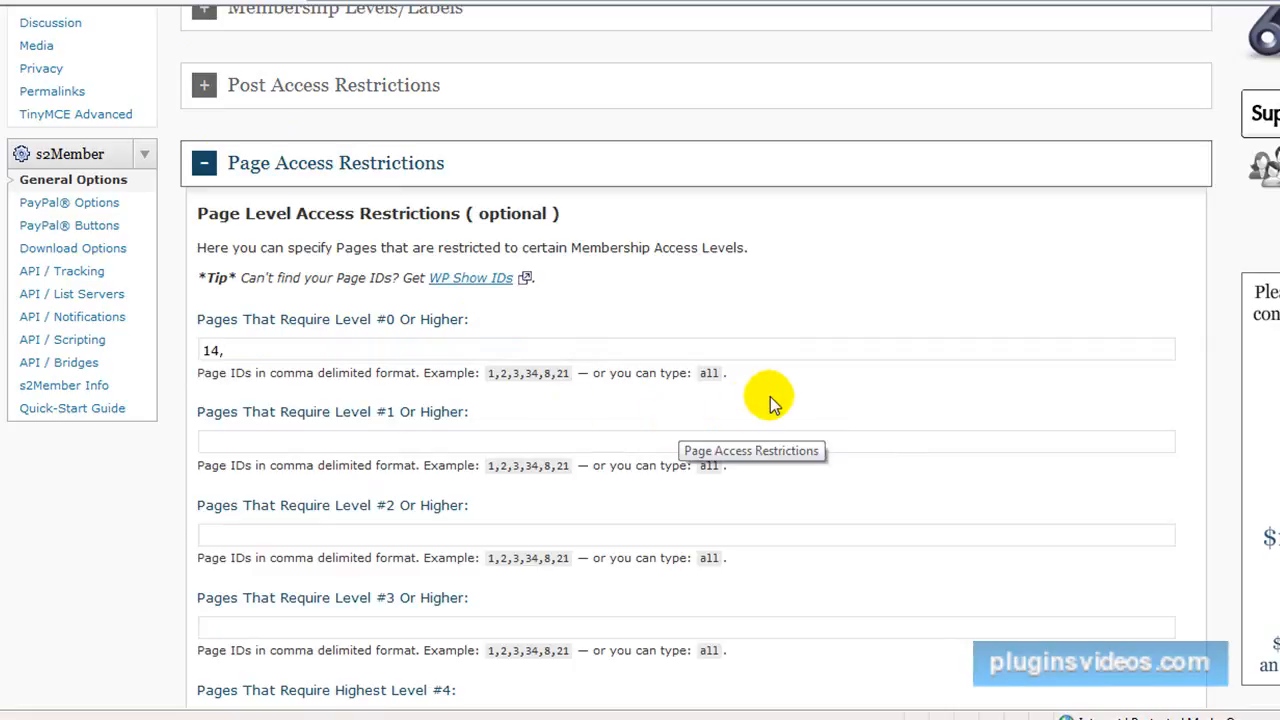
pyautogui.scroll(-3, 763, 400)
pyautogui.scroll(5, 742, 378)
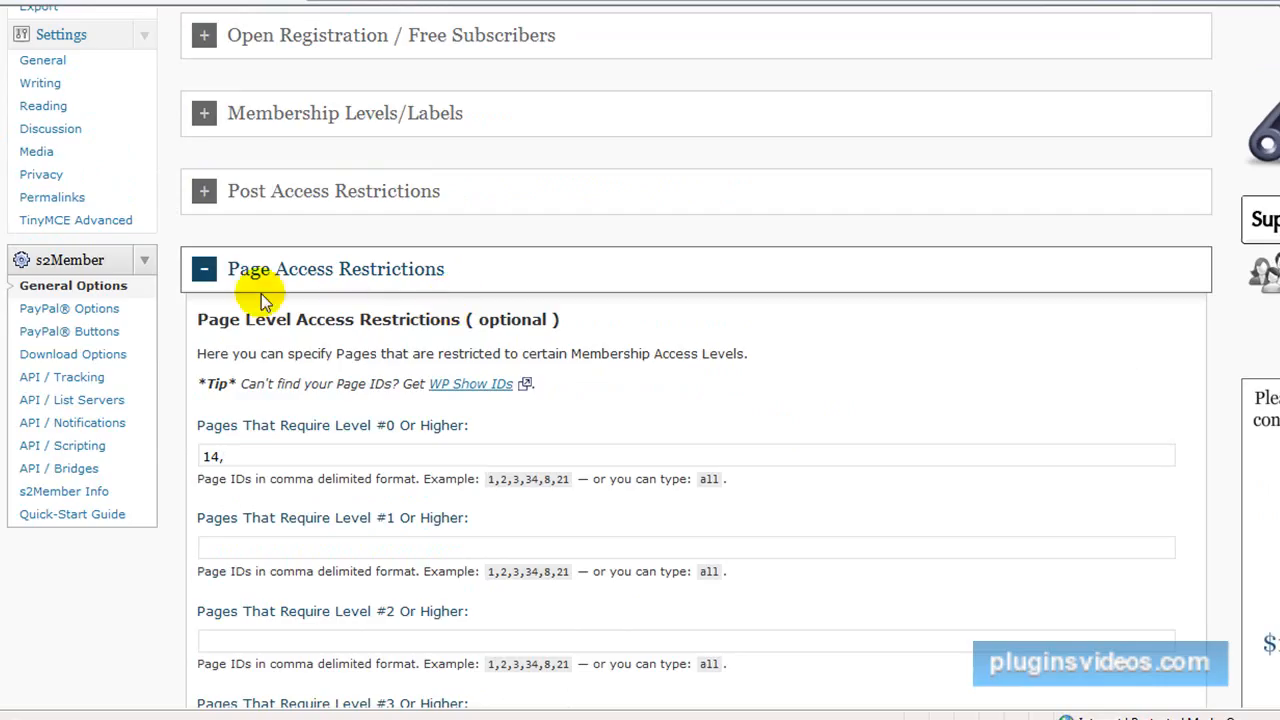
pyautogui.click(203, 271)
pyautogui.scroll(-3, 443, 363)
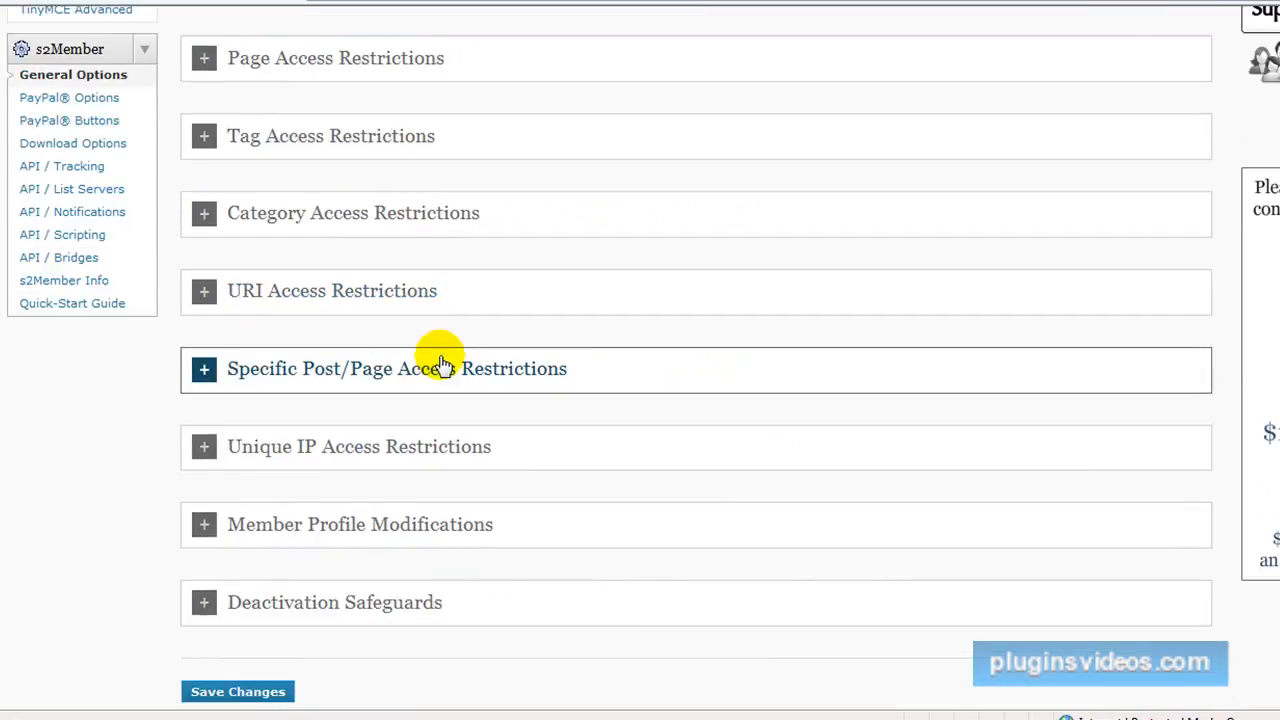
pyautogui.click(248, 621)
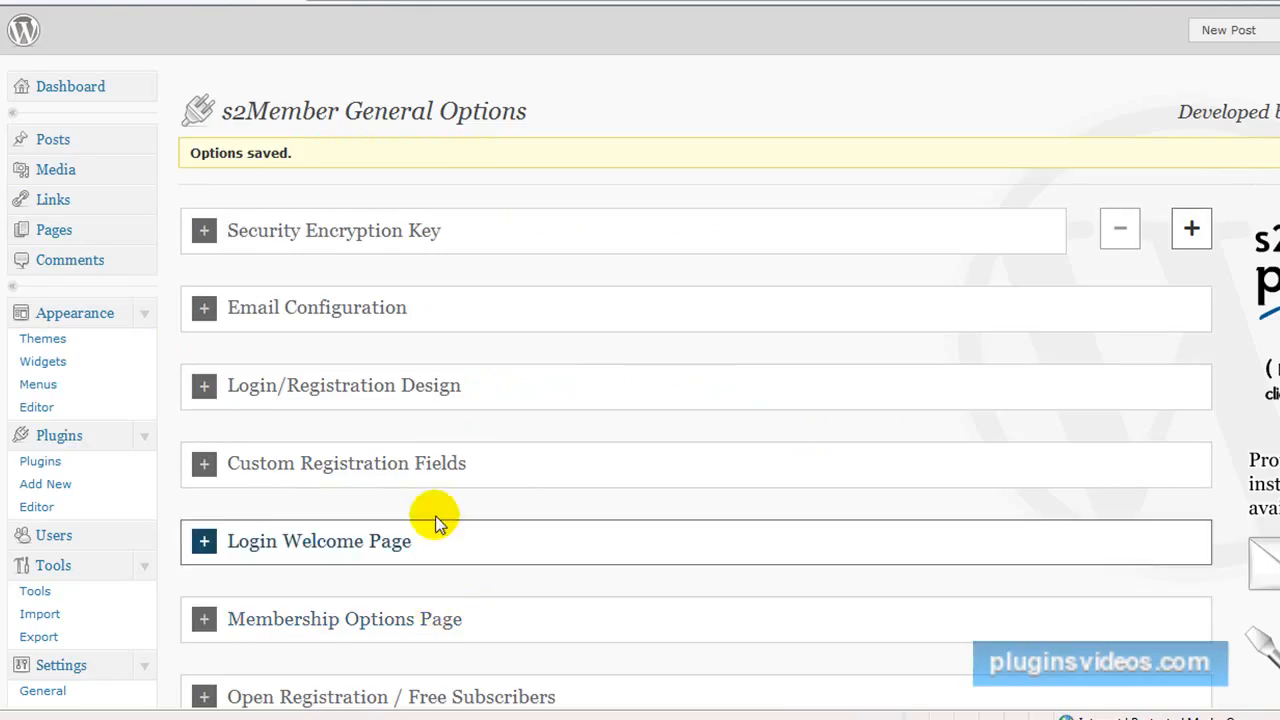
# Open the PayPal Options page of s2Member.
pyautogui.scroll(-3, 556, 458)
pyautogui.scroll(-1, 556, 458)
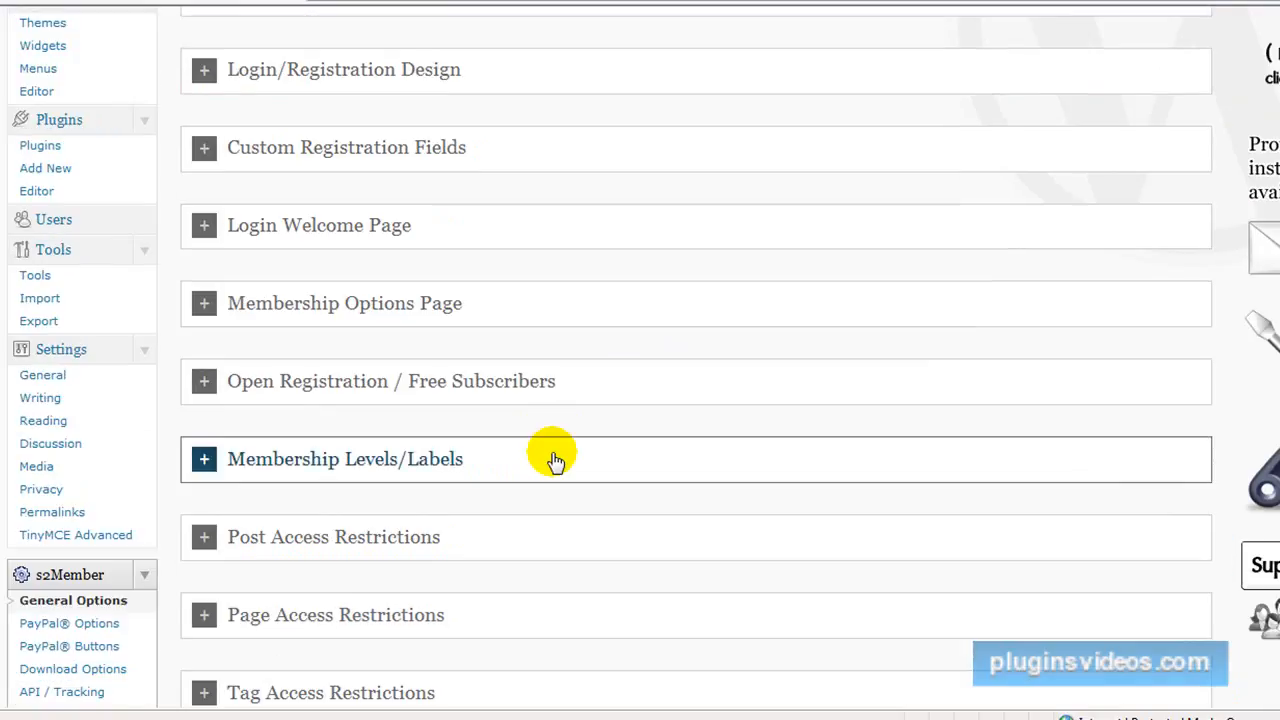
pyautogui.scroll(-1, 556, 460)
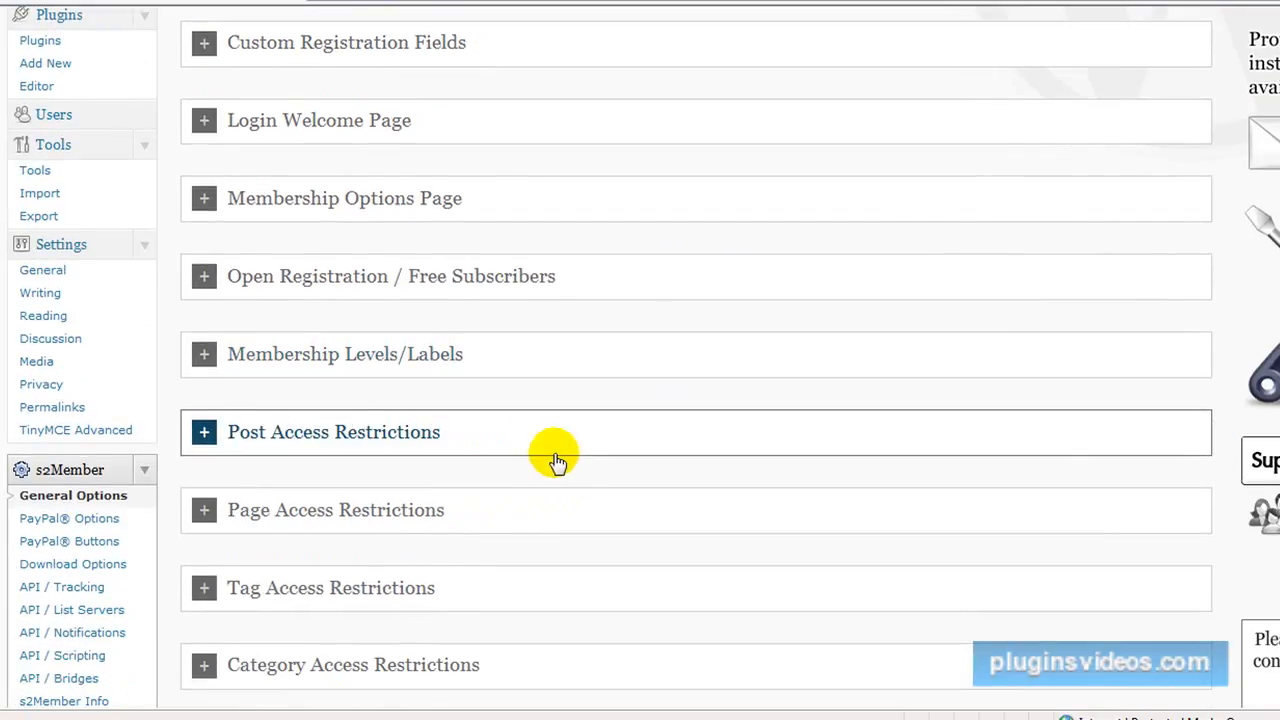
pyautogui.scroll(-1, 555, 458)
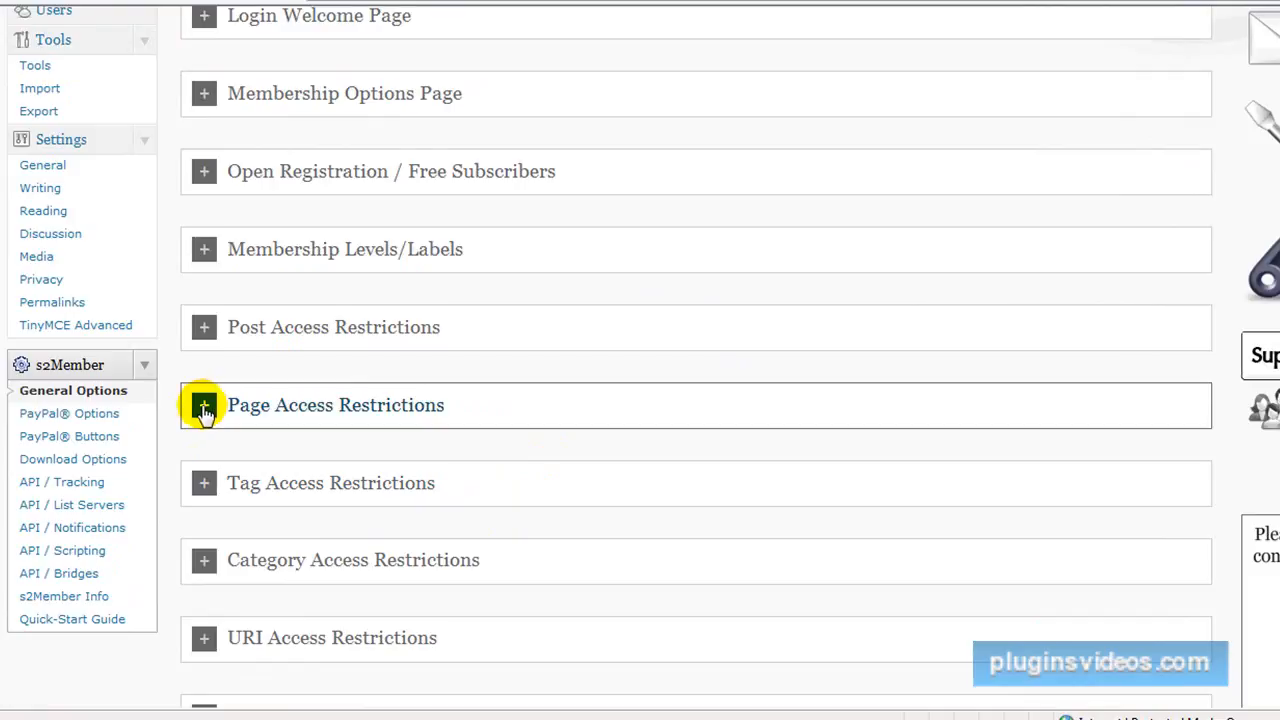
pyautogui.scroll(-1, 204, 410)
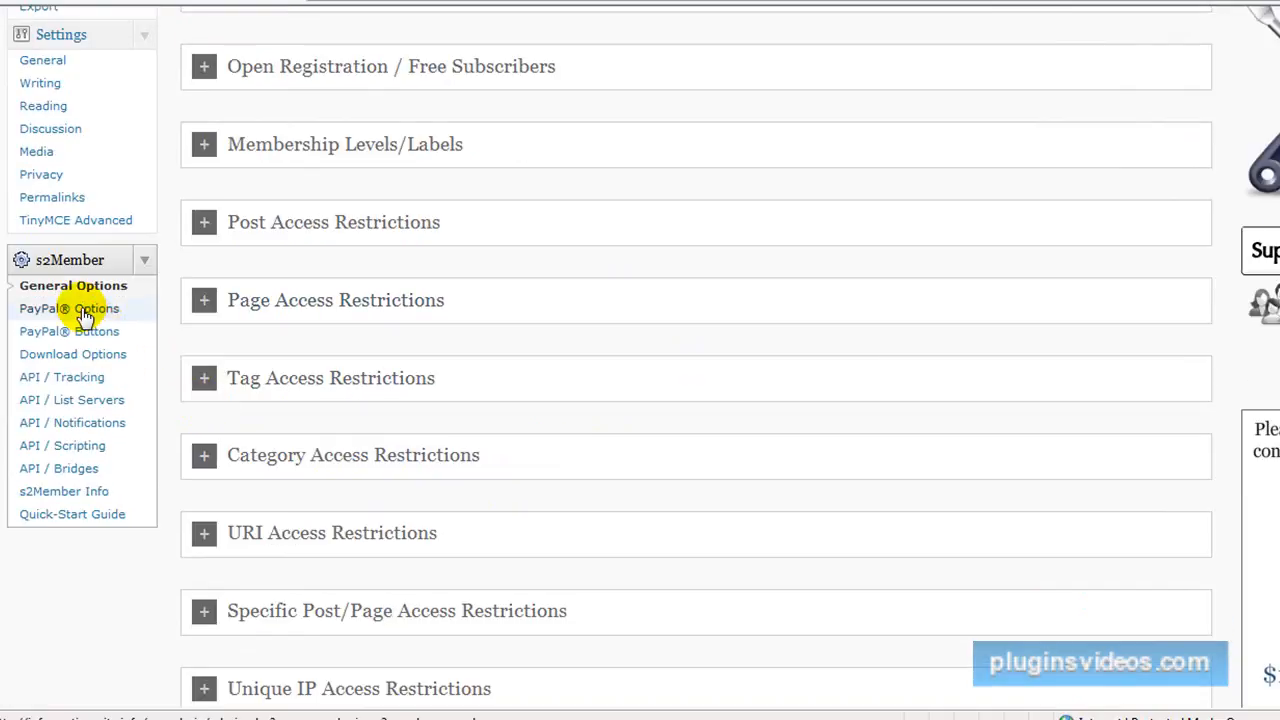
pyautogui.click(117, 334)
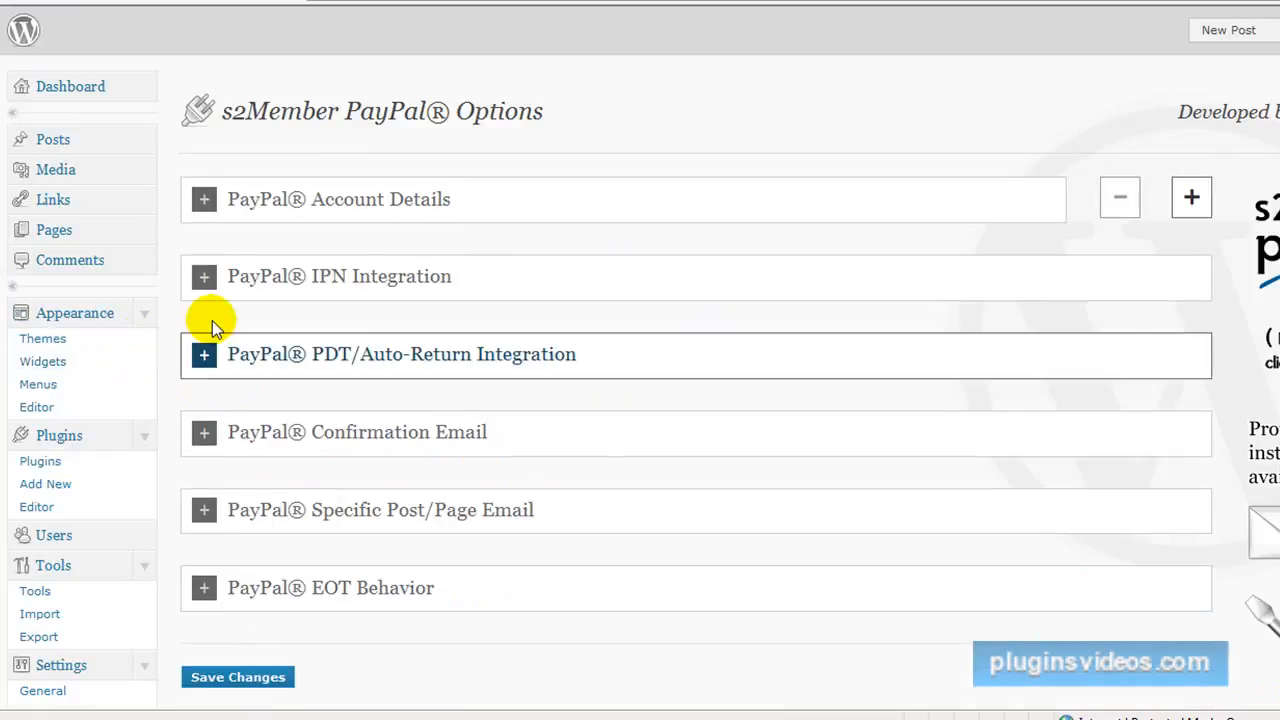
# Enter the site owner's PayPal email address in PayPal Account Details and collapse the section.
pyautogui.click(203, 203)
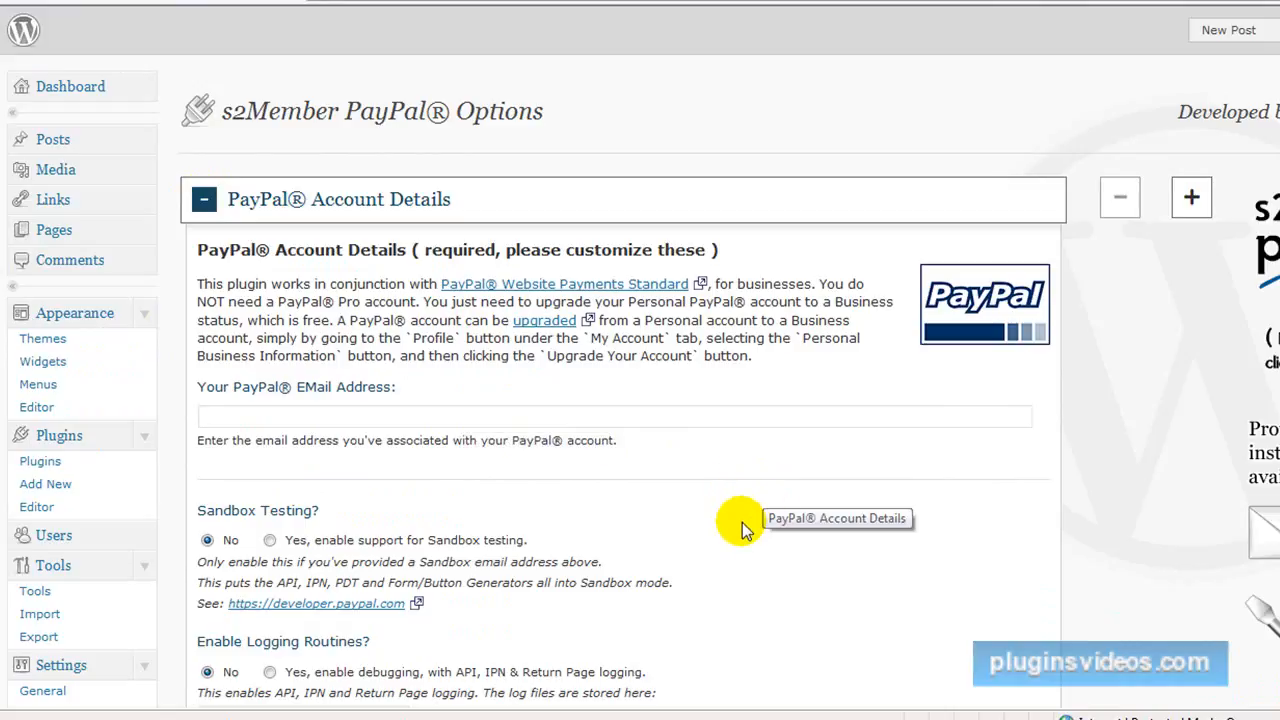
pyautogui.write('julie.')
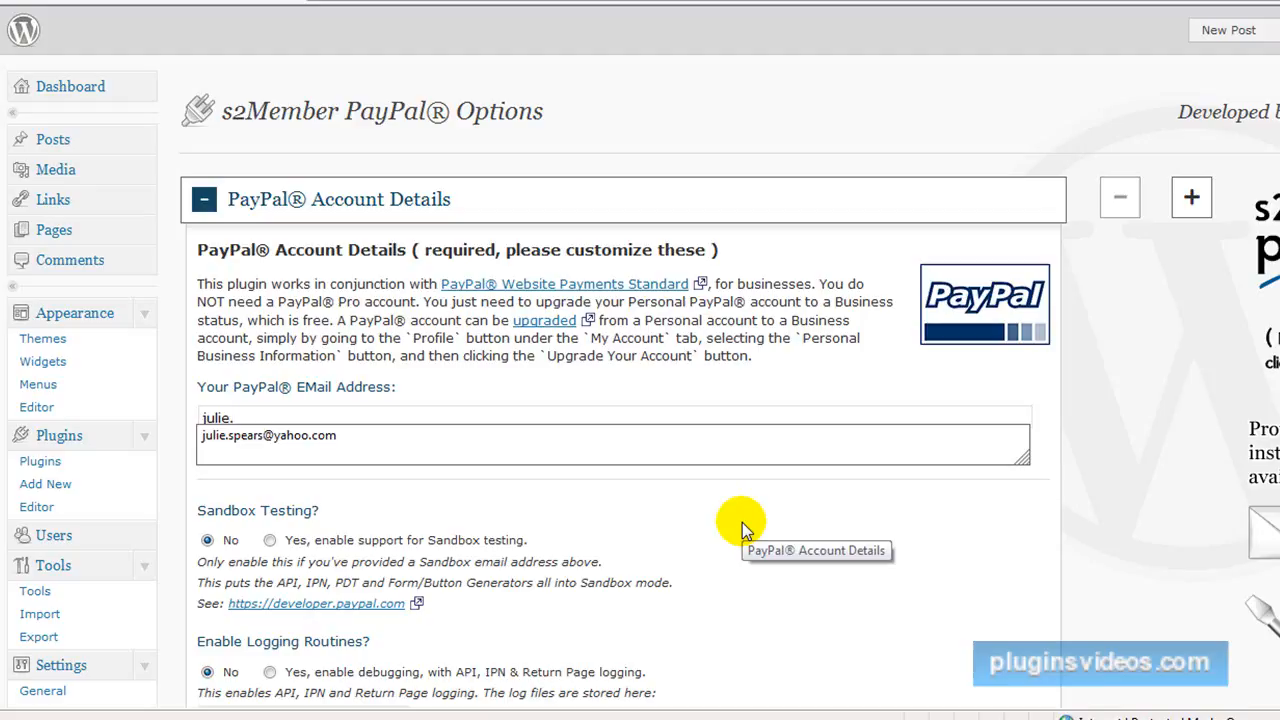
pyautogui.click(305, 443)
pyautogui.scroll(-2, 688, 534)
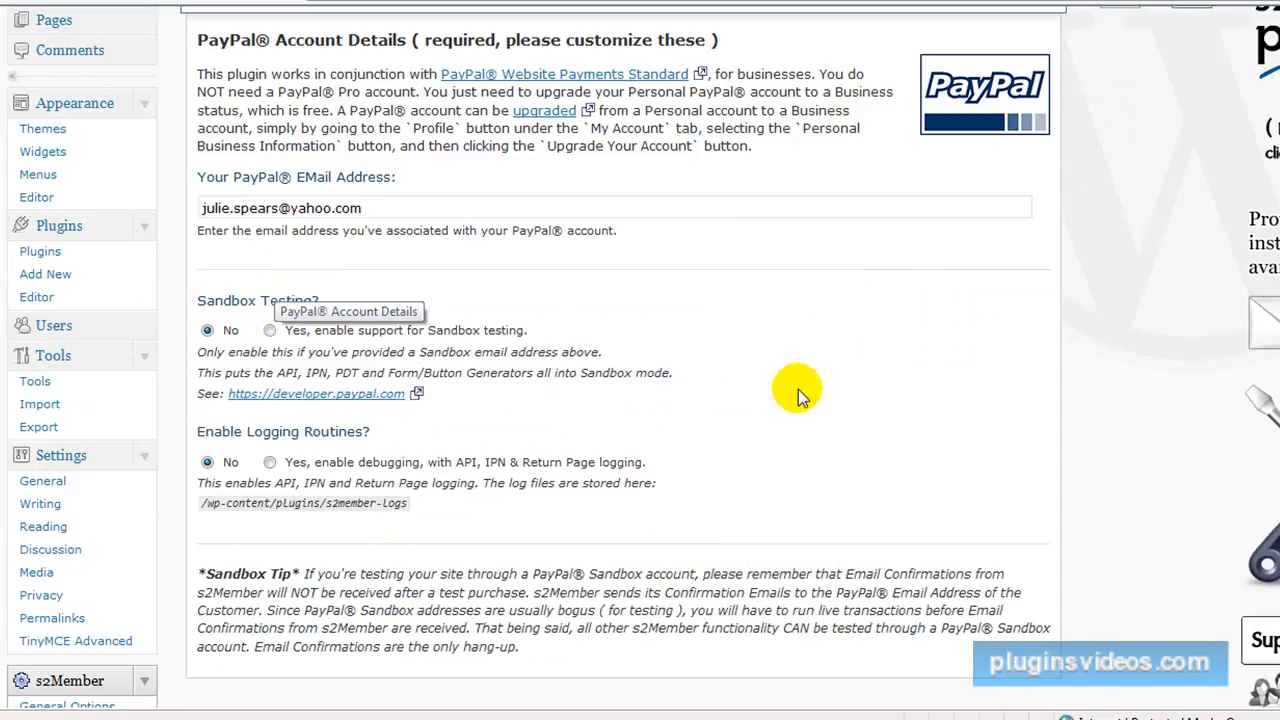
pyautogui.scroll(-3, 795, 390)
pyautogui.scroll(-1, 798, 389)
pyautogui.scroll(2, 737, 405)
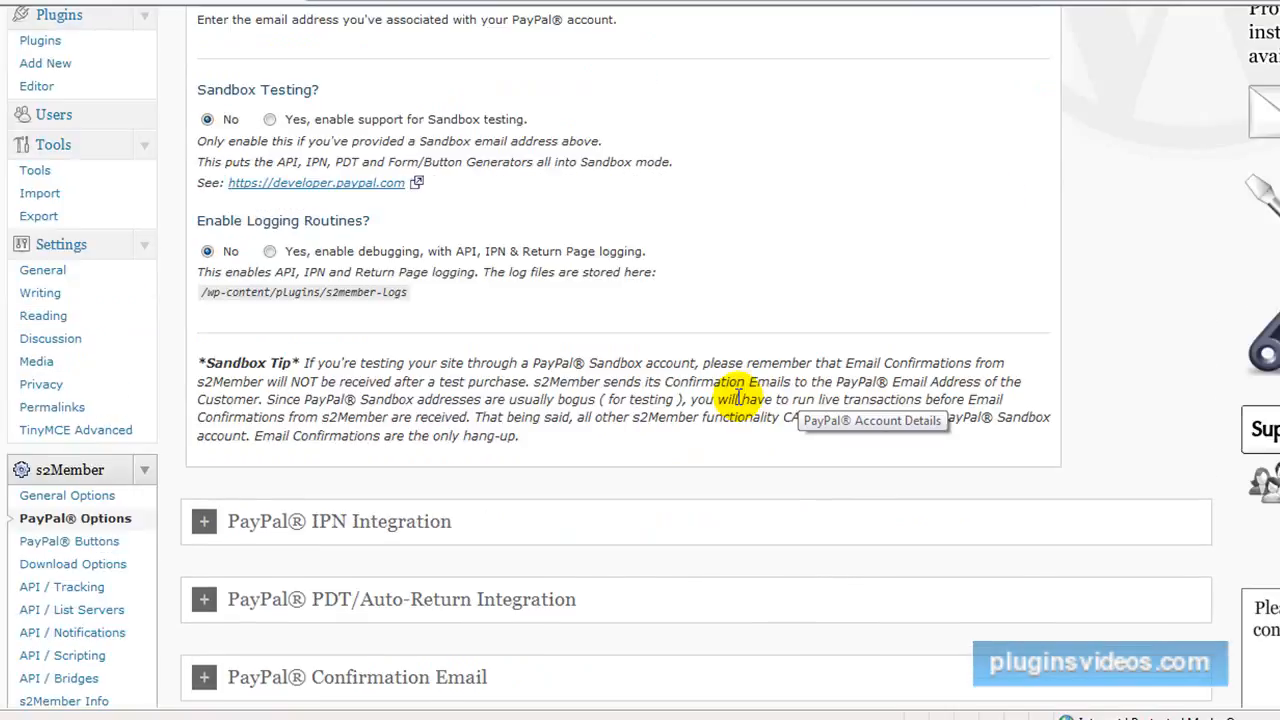
pyautogui.scroll(3, 161, 71)
pyautogui.click(200, 106)
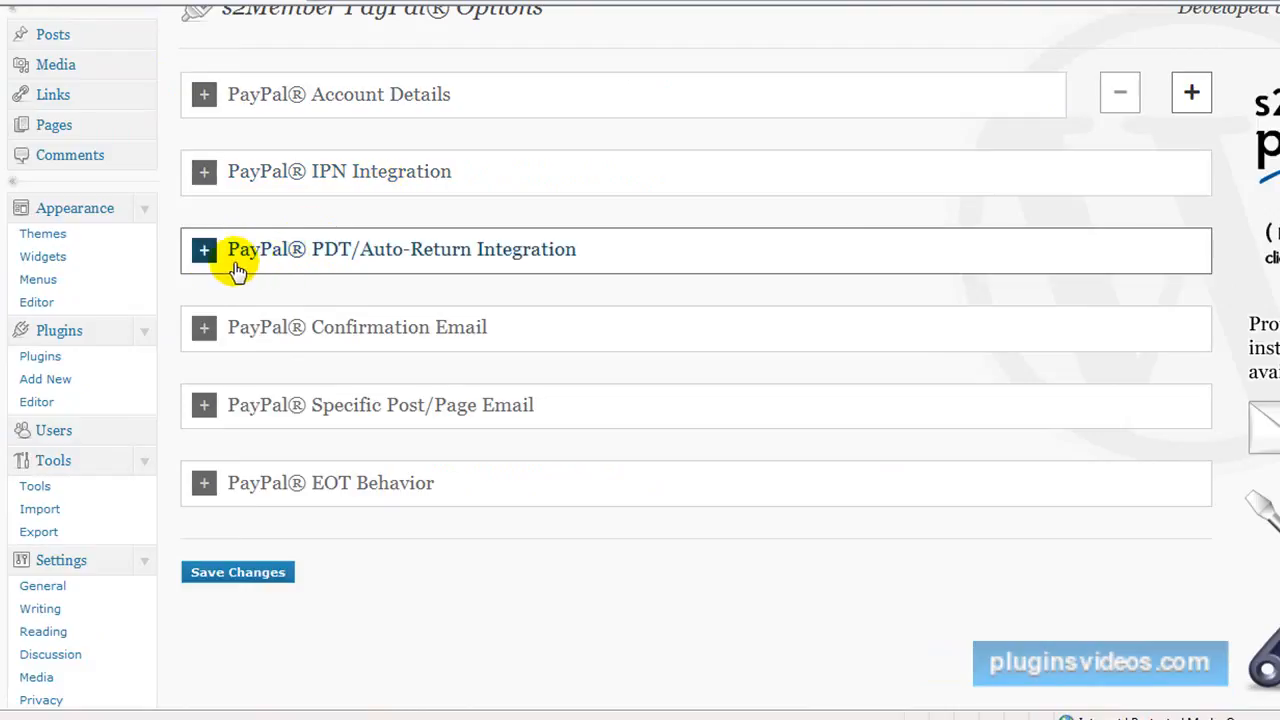
# Add the signature line Internet Marketing below Best Regards in the PayPal Signup Confirmation Email message.
pyautogui.click(205, 333)
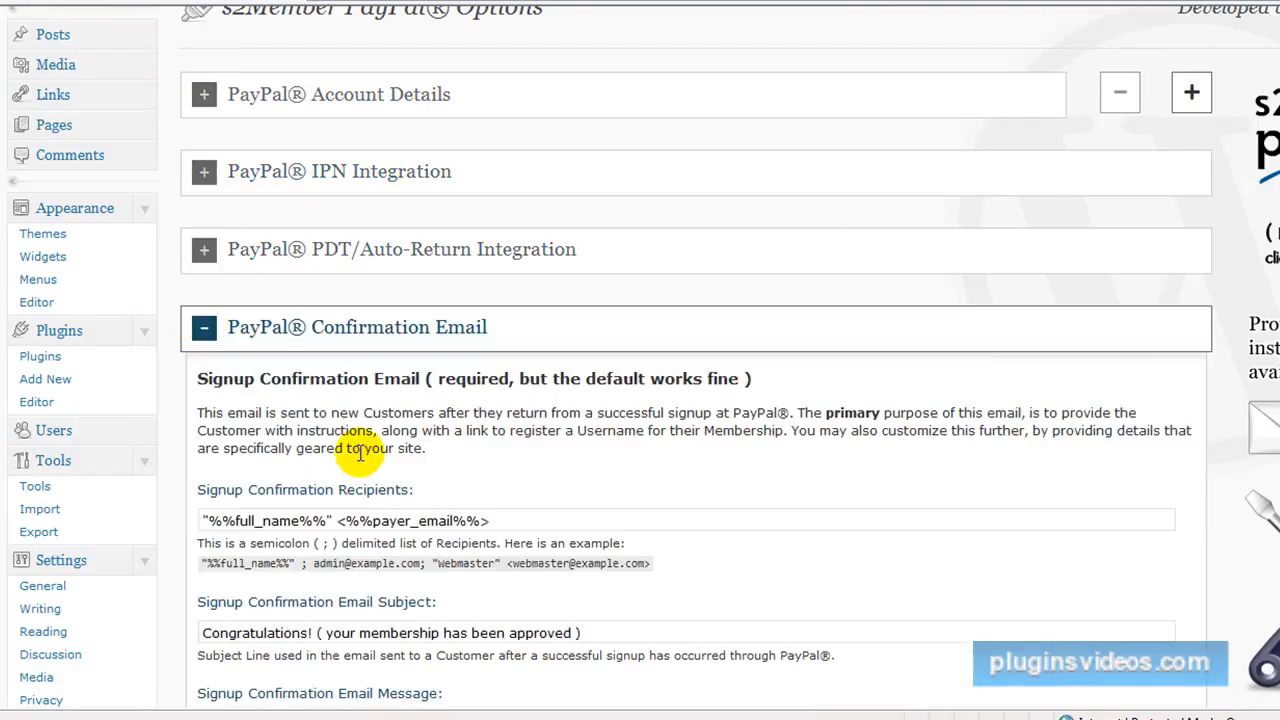
pyautogui.scroll(-5, 329, 514)
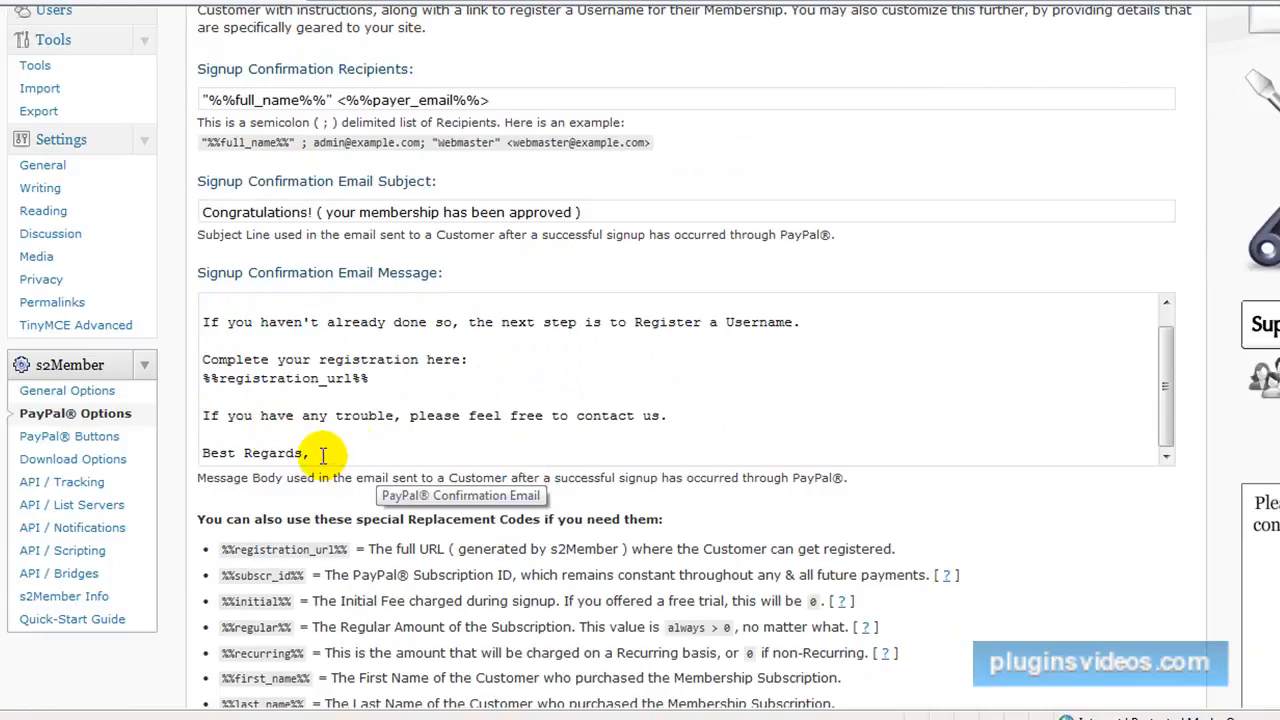
pyautogui.click(323, 455)
pyautogui.press('Return')
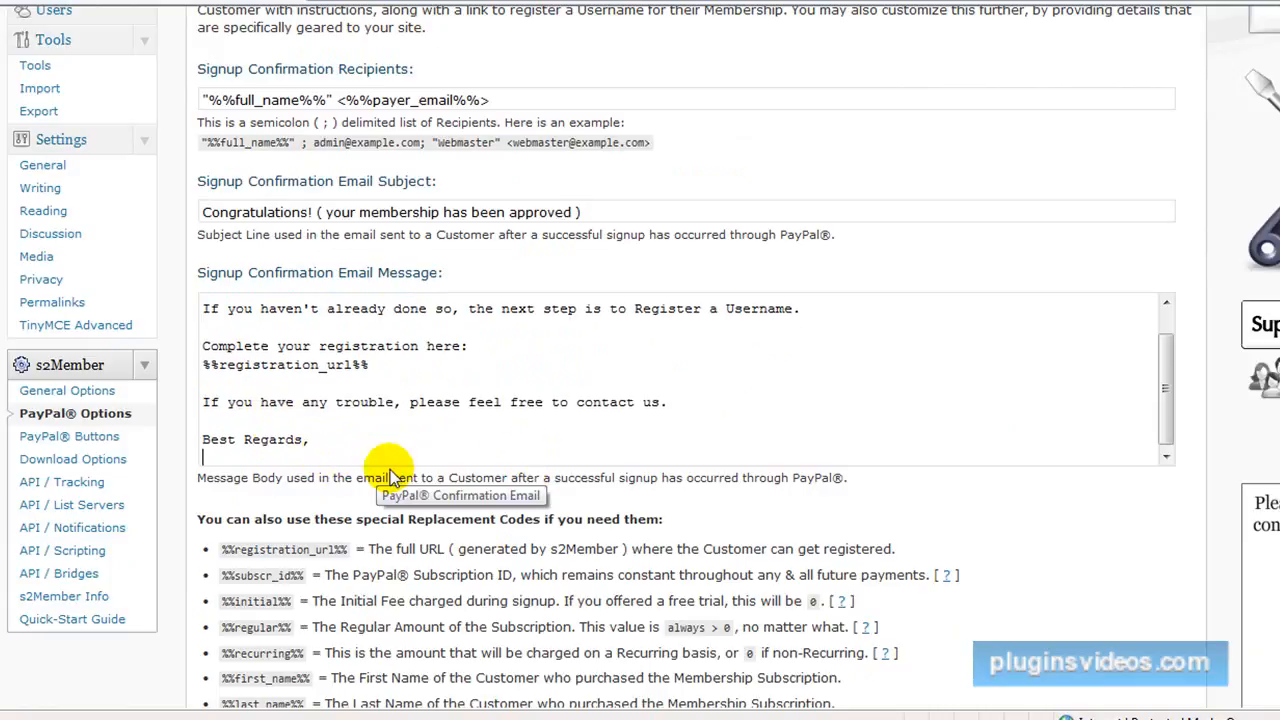
pyautogui.write('In')
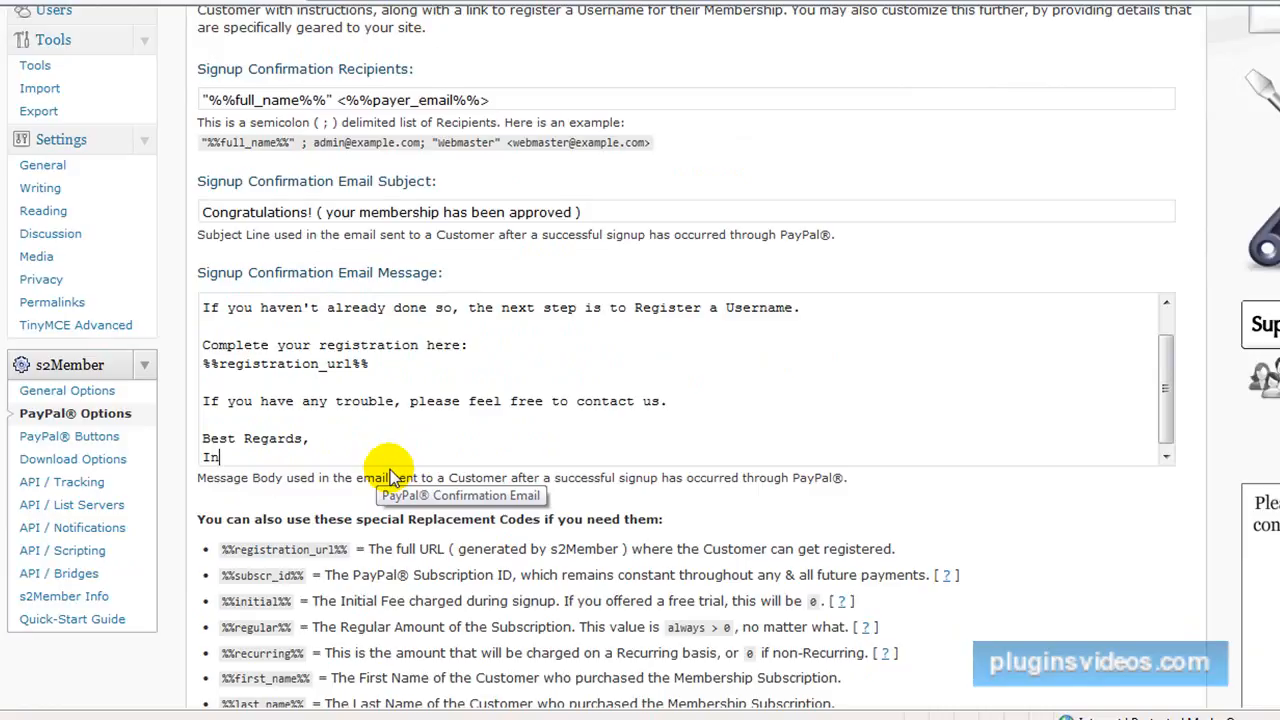
pyautogui.write('ternet Marketing')
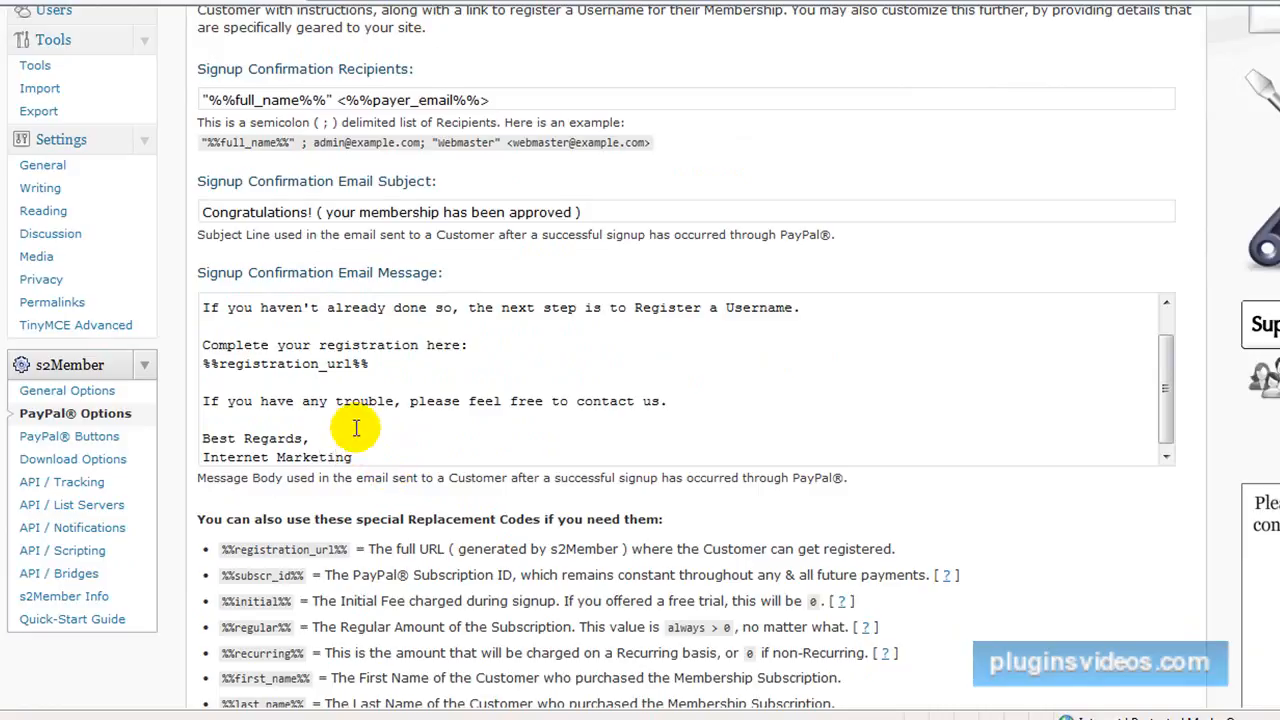
pyautogui.scroll(4, 330, 400)
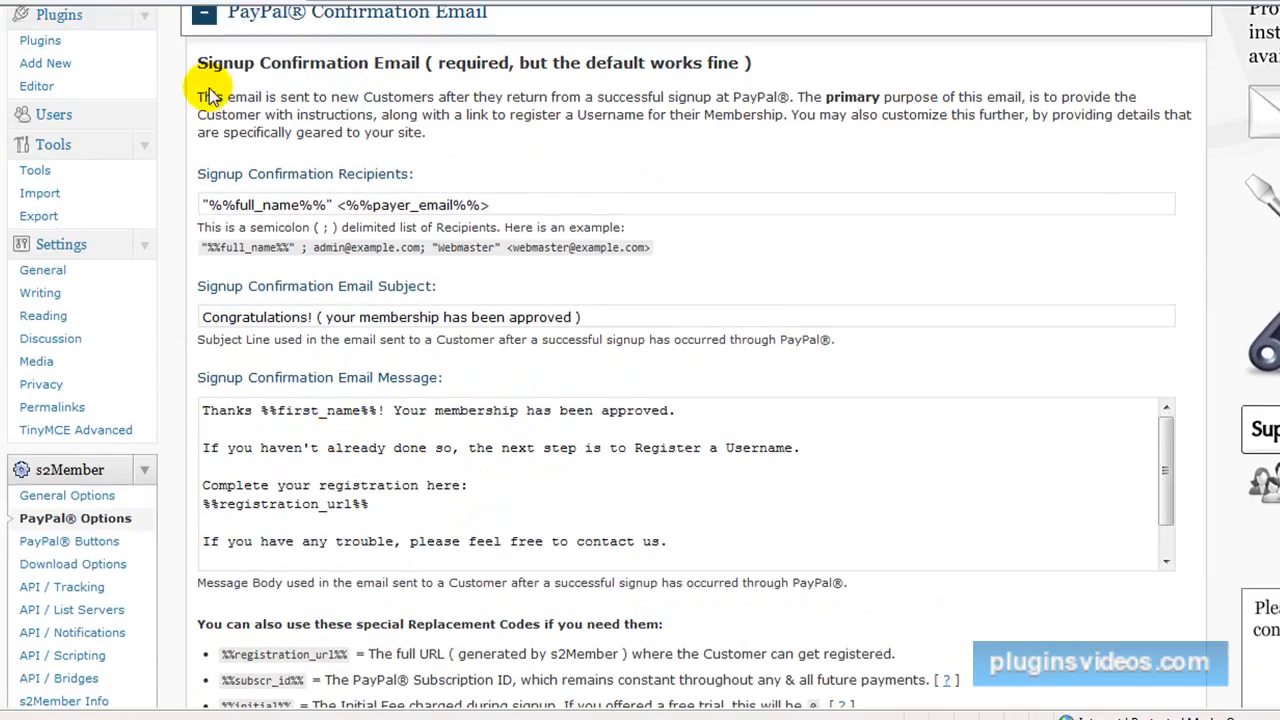
# Collapse the PayPal Confirmation Email section and save the s2Member PayPal options.
pyautogui.click(203, 13)
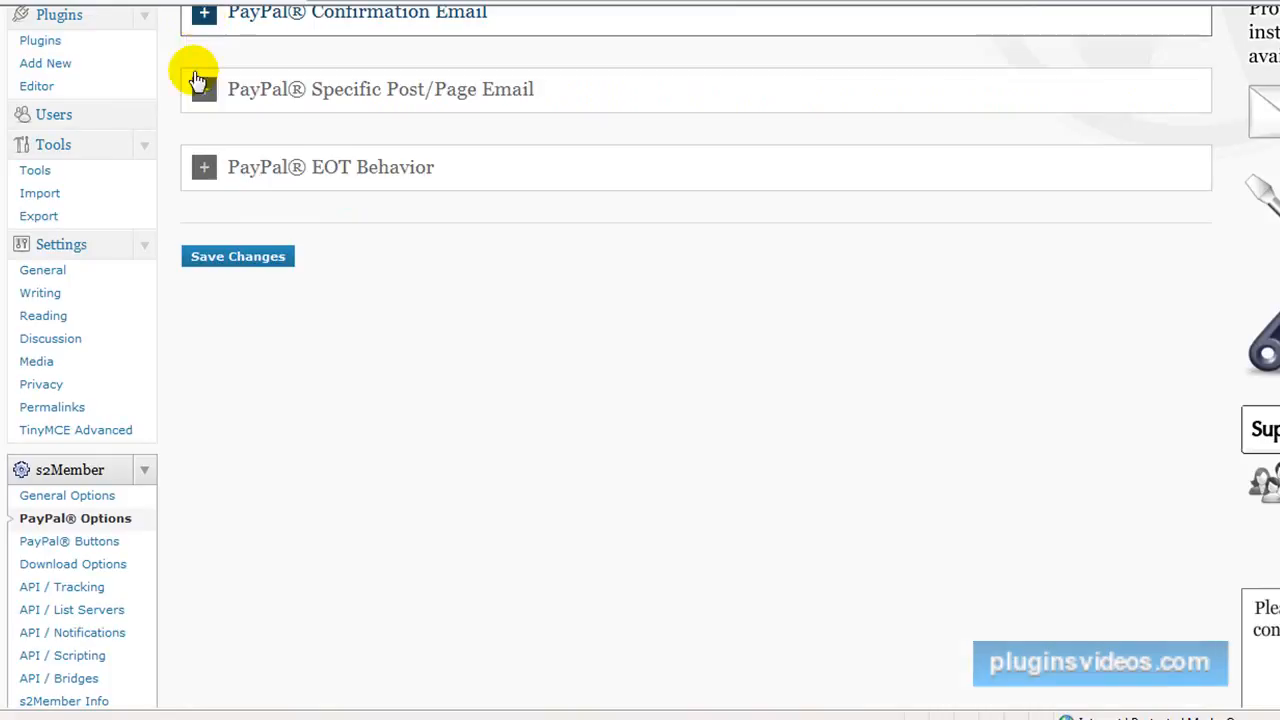
pyautogui.click(230, 260)
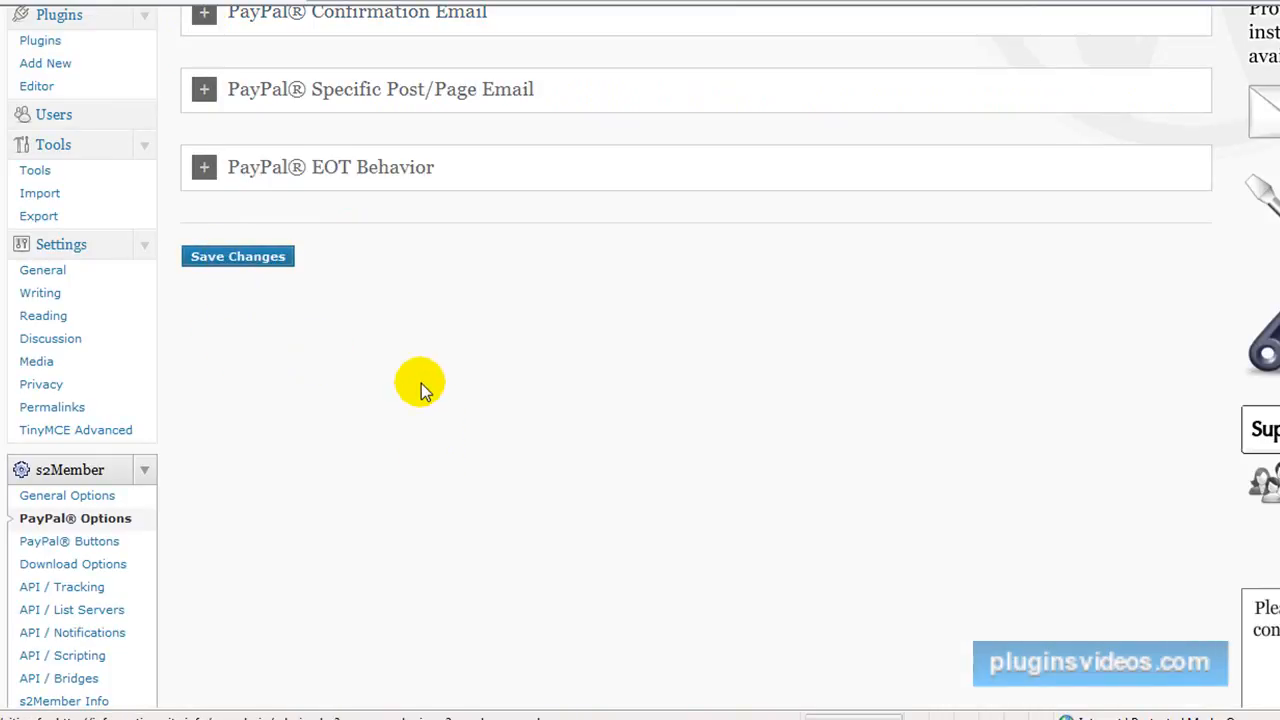
# Open s2Member's PayPal Buttons page and expand the button code generator for Level #1 Access.
pyautogui.scroll(-2, 420, 384)
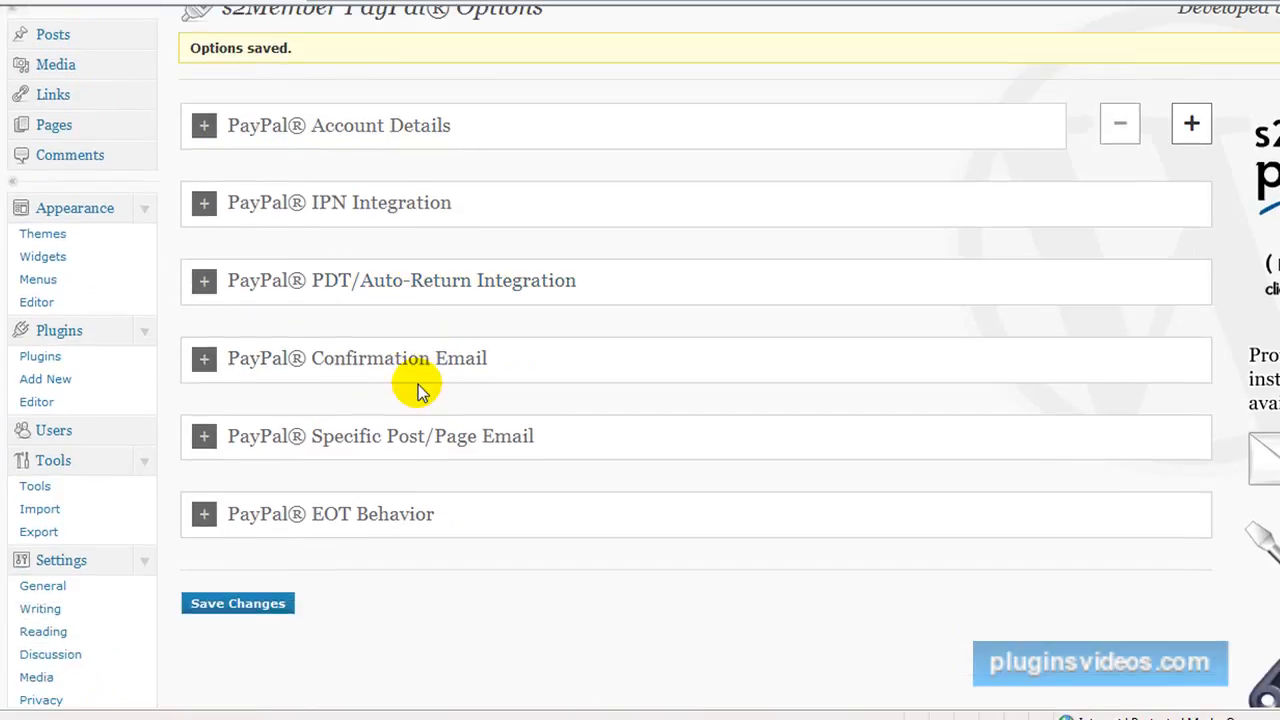
pyautogui.scroll(-5, 418, 384)
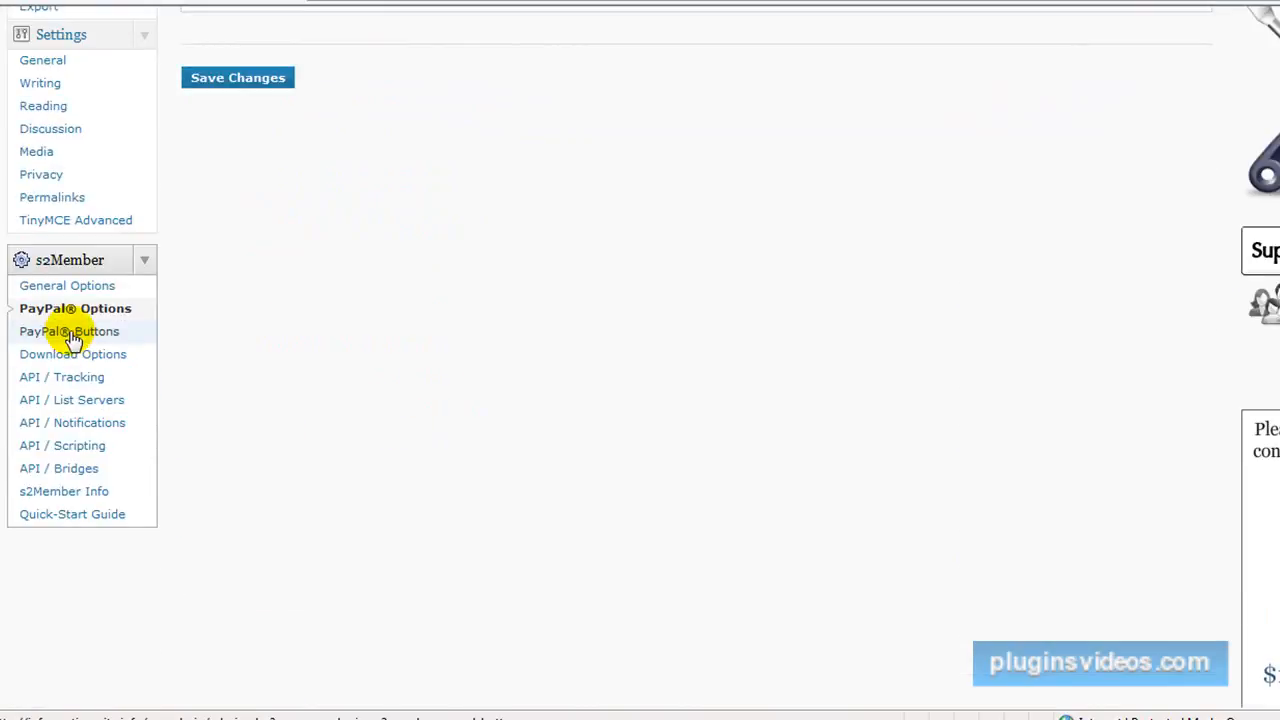
pyautogui.click(72, 338)
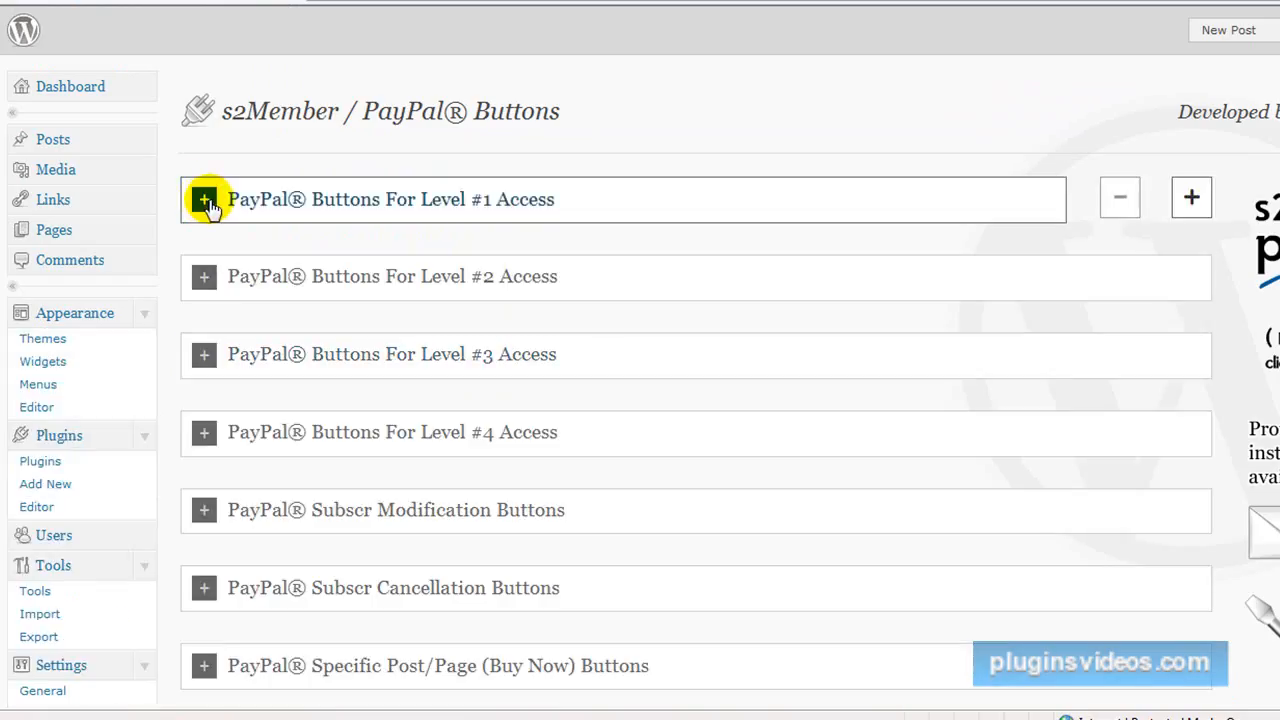
pyautogui.click(205, 201)
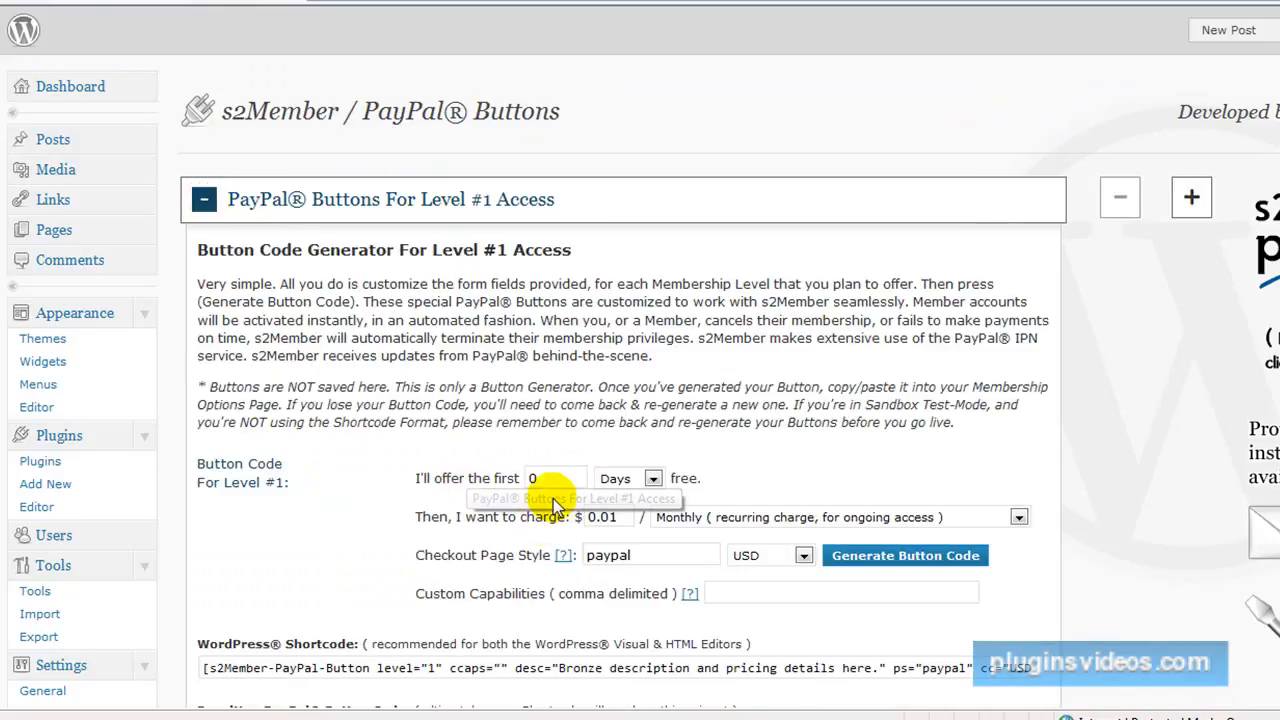
pyautogui.scroll(-2, 552, 510)
pyautogui.scroll(-4, 555, 505)
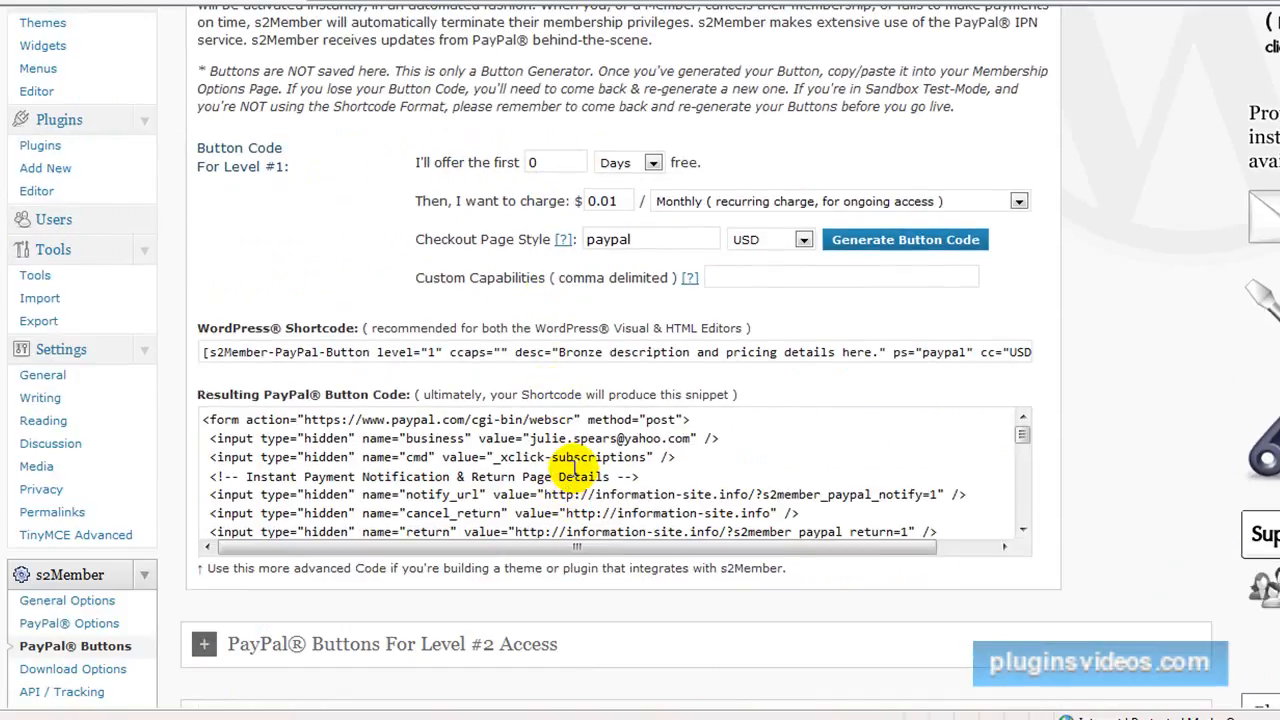
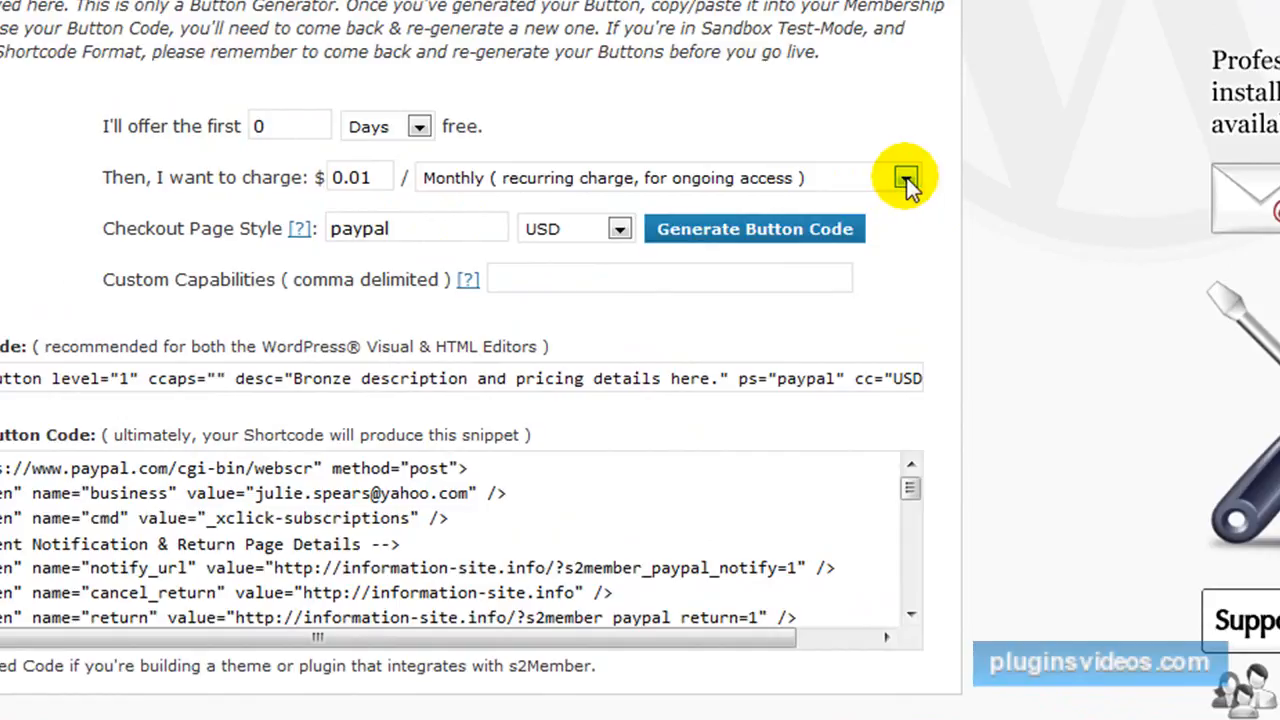
# Set the Level #1 PayPal button's charge to One Time (for lifetime access, non-recurring, no trial).
pyautogui.click(905, 181)
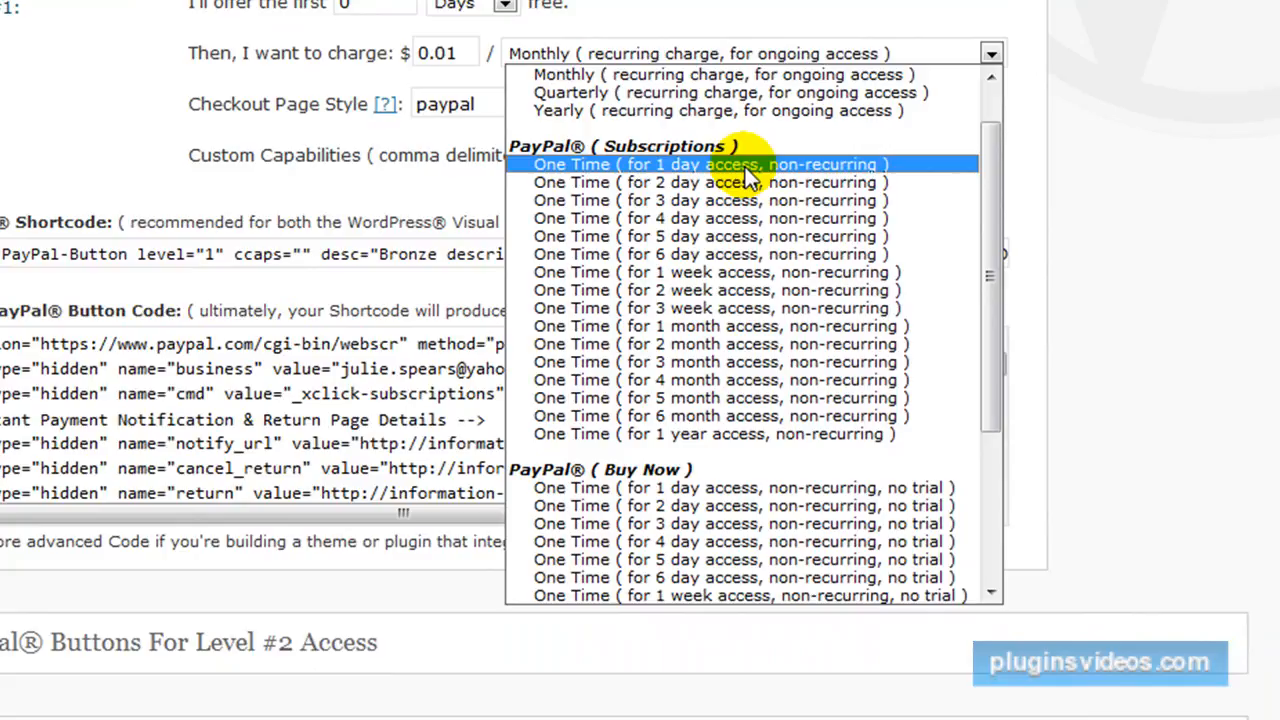
pyautogui.scroll(-4, 745, 175)
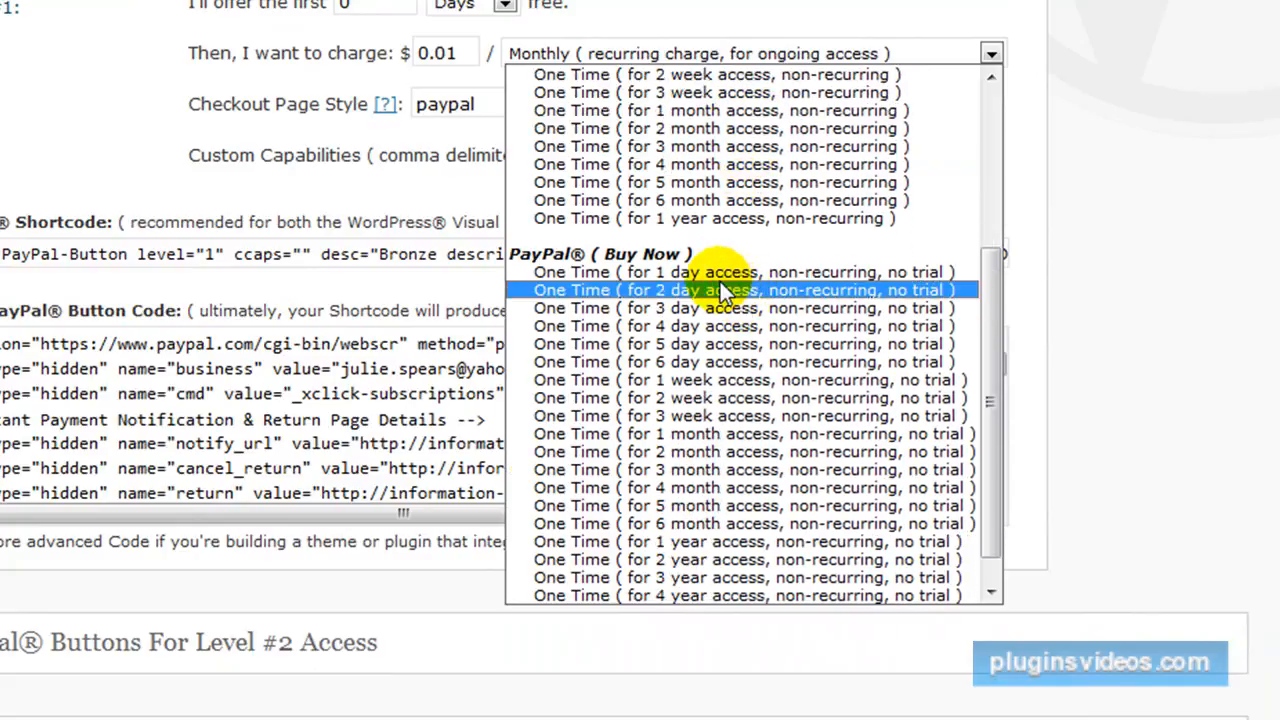
pyautogui.scroll(-1, 720, 281)
pyautogui.scroll(6, 664, 264)
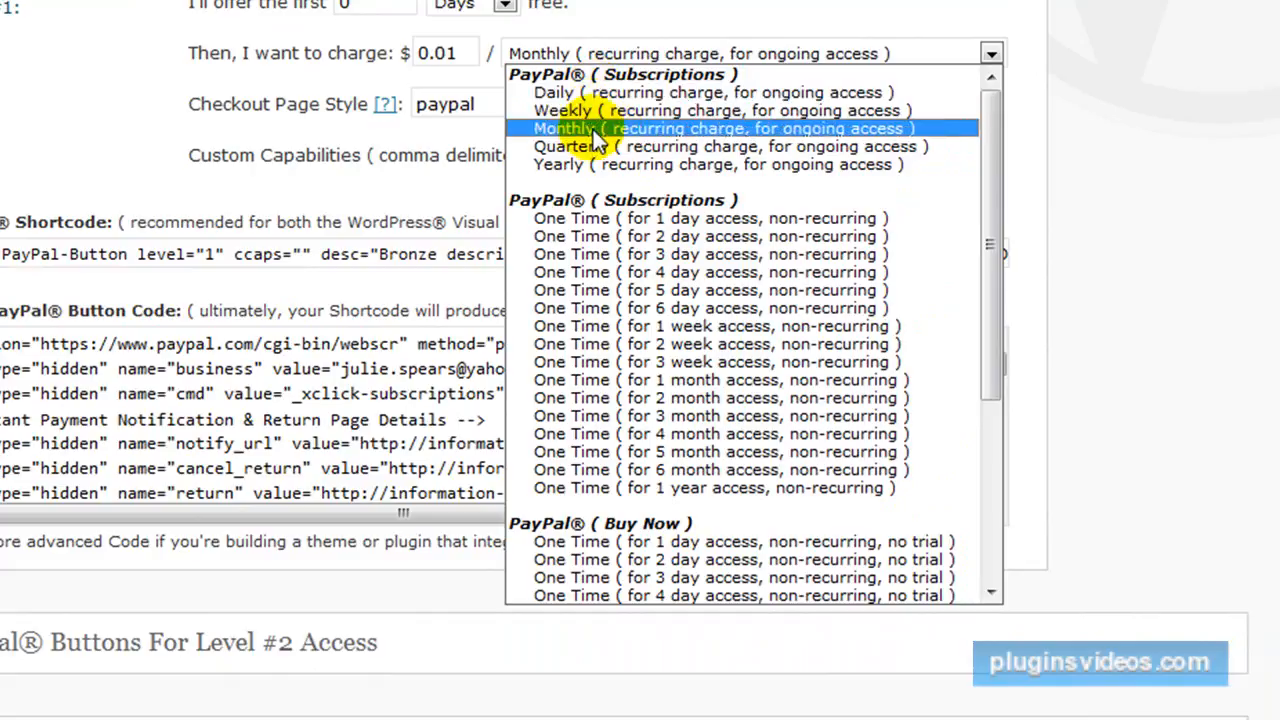
pyautogui.scroll(-3, 592, 166)
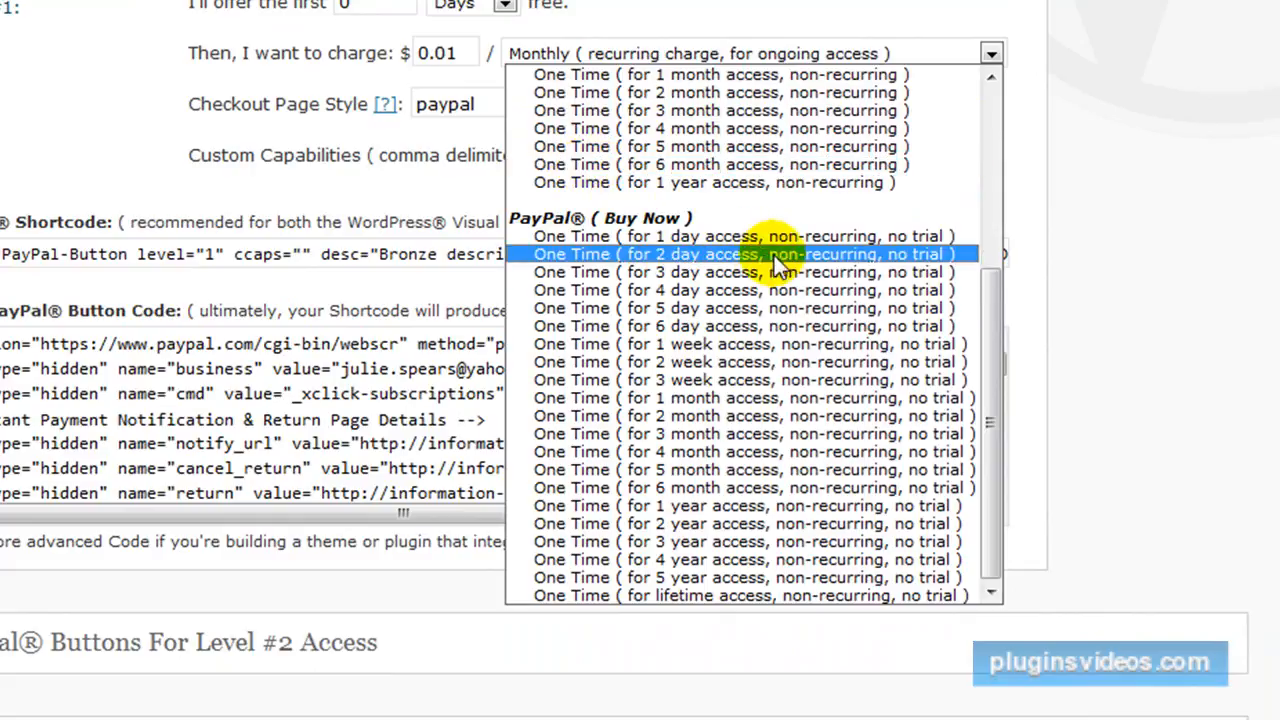
pyautogui.click(1190, 190)
pyautogui.scroll(-2, 1194, 189)
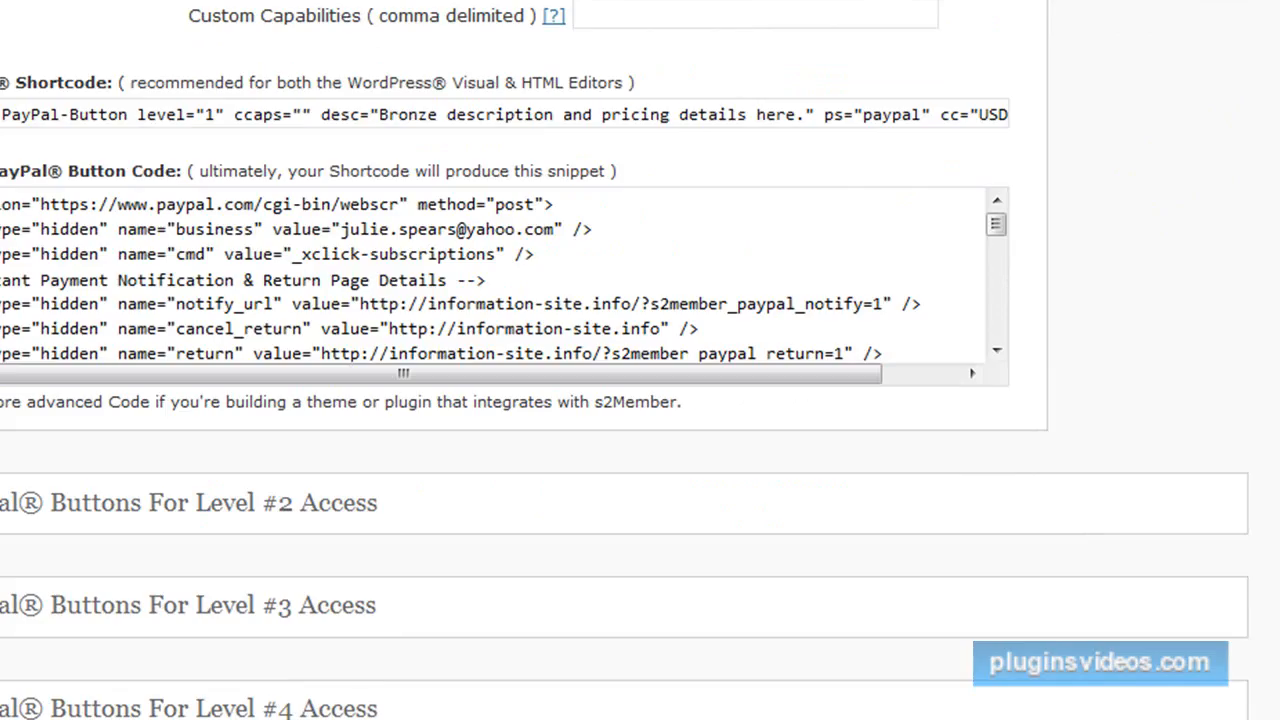
pyautogui.click(990, 1)
pyautogui.moveTo(989, 273); pyautogui.dragTo(996, 448)
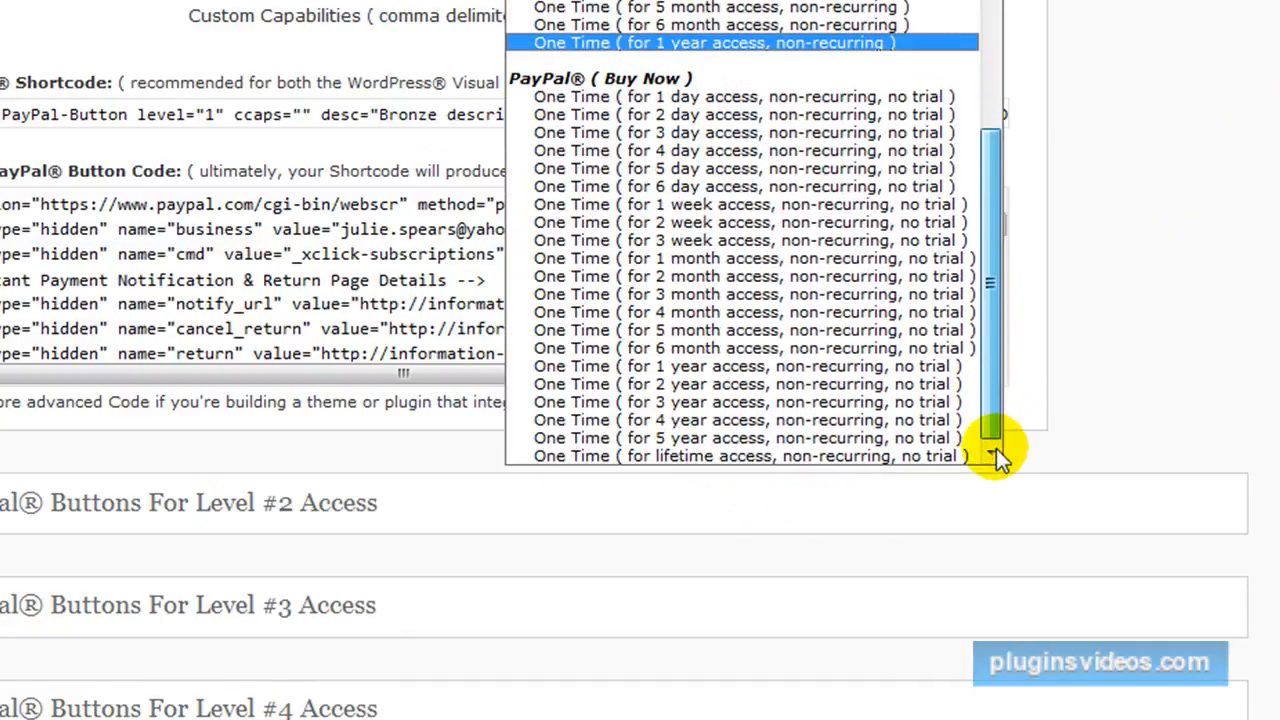
pyautogui.click(746, 455)
# Generate the Level #1 PayPal button code and copy the resulting WordPress shortcode.
pyautogui.scroll(-1, 749, 430)
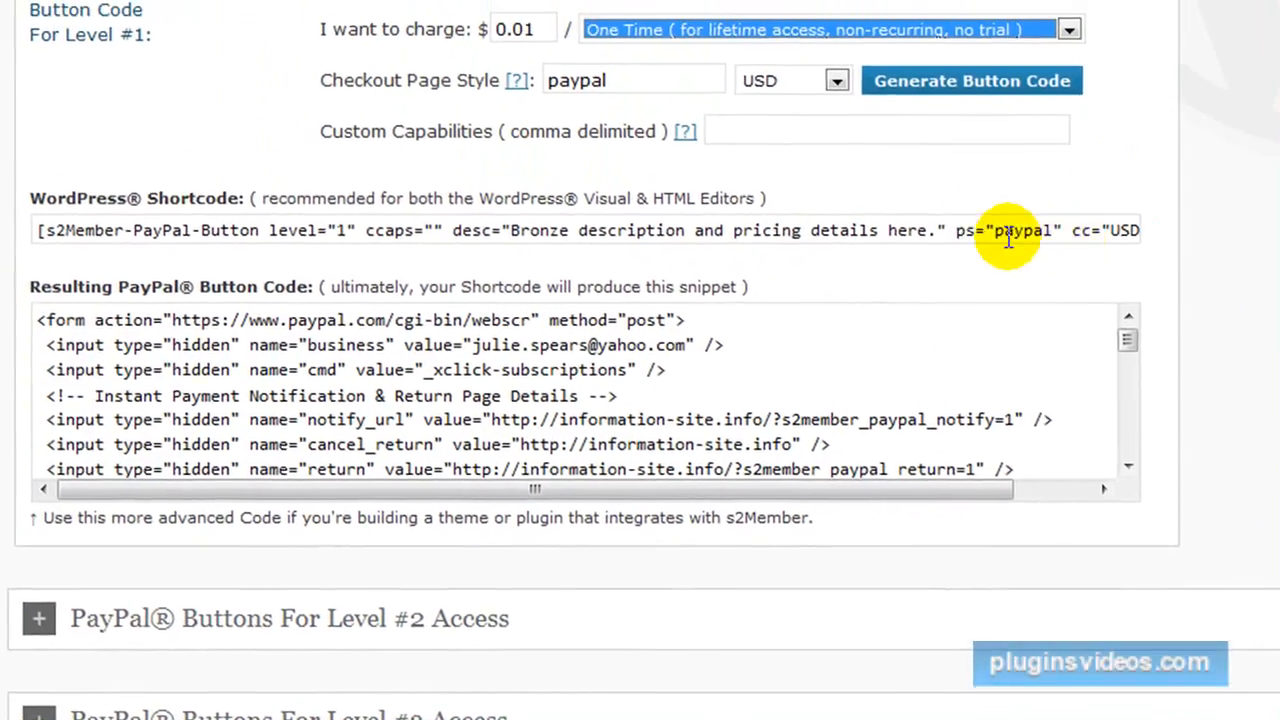
pyautogui.click(980, 84)
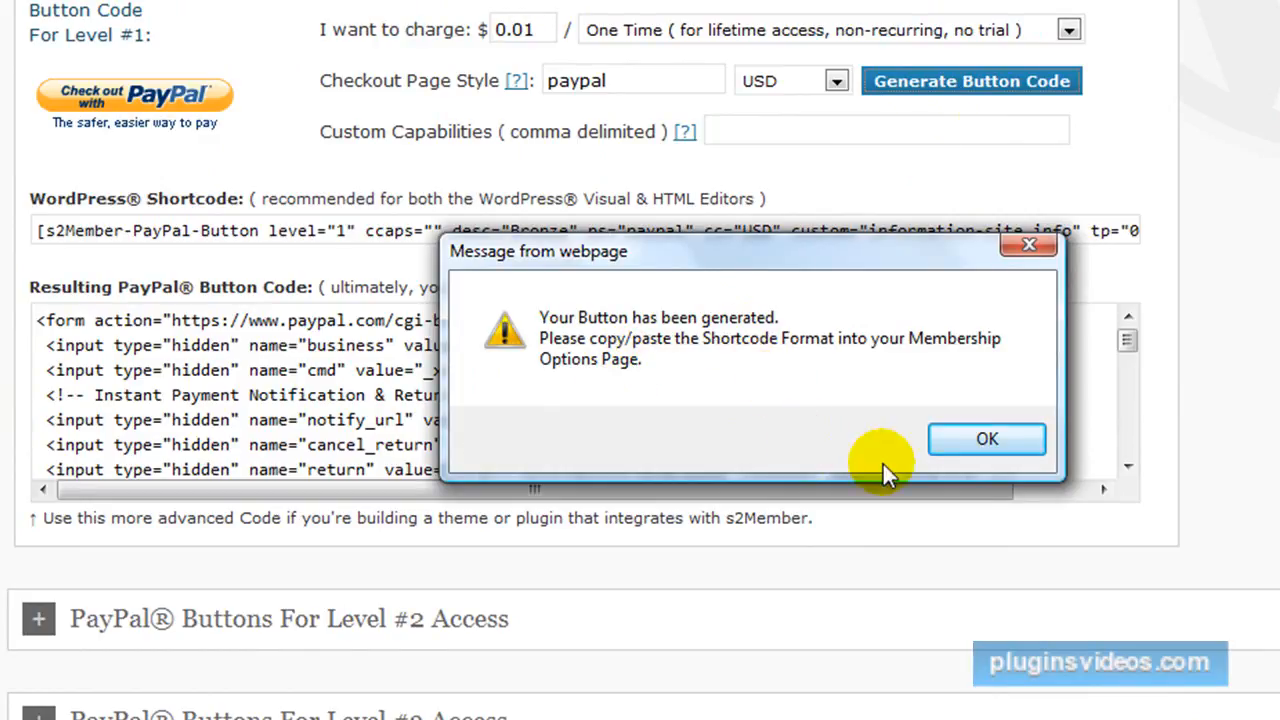
pyautogui.click(996, 439)
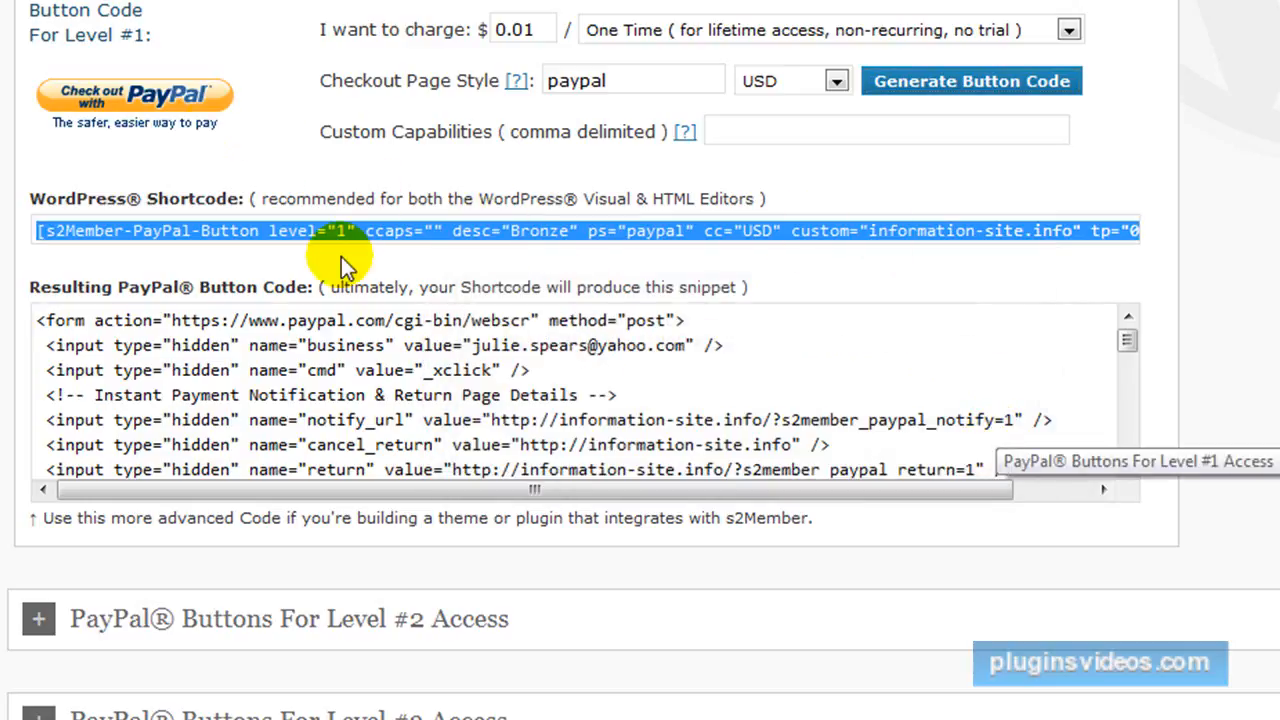
pyautogui.rightClick(329, 229)
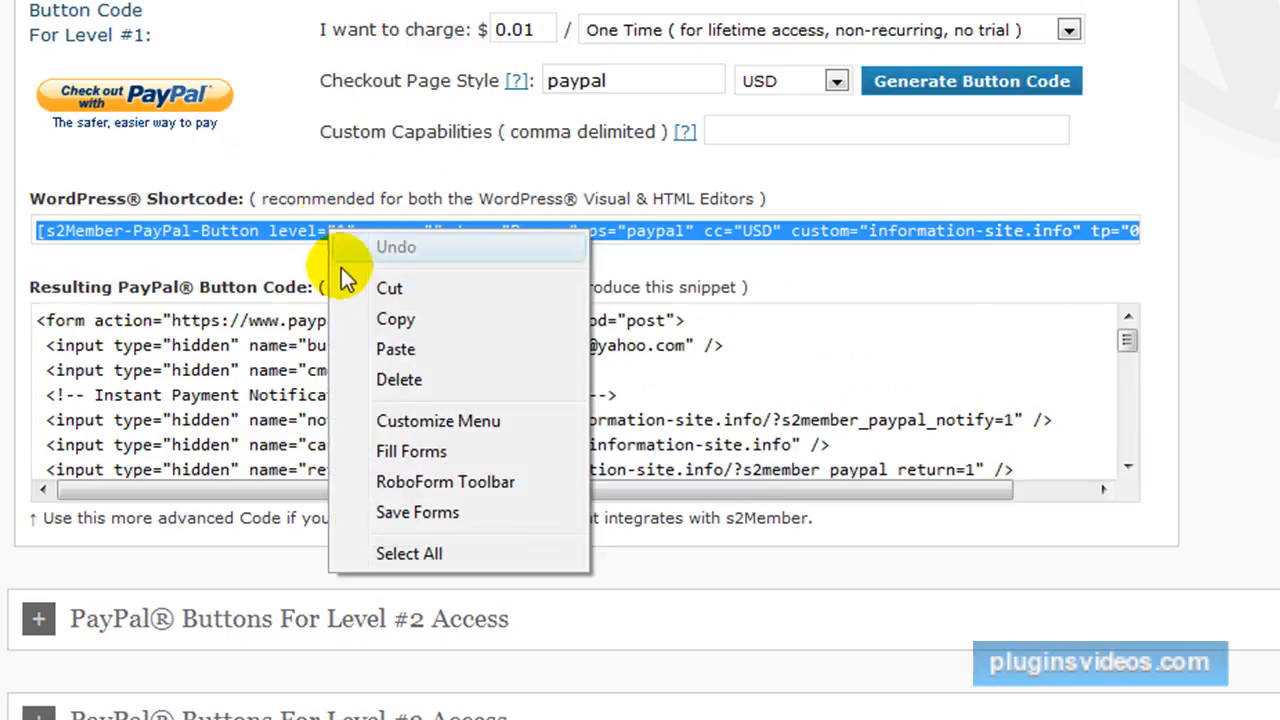
pyautogui.click(367, 318)
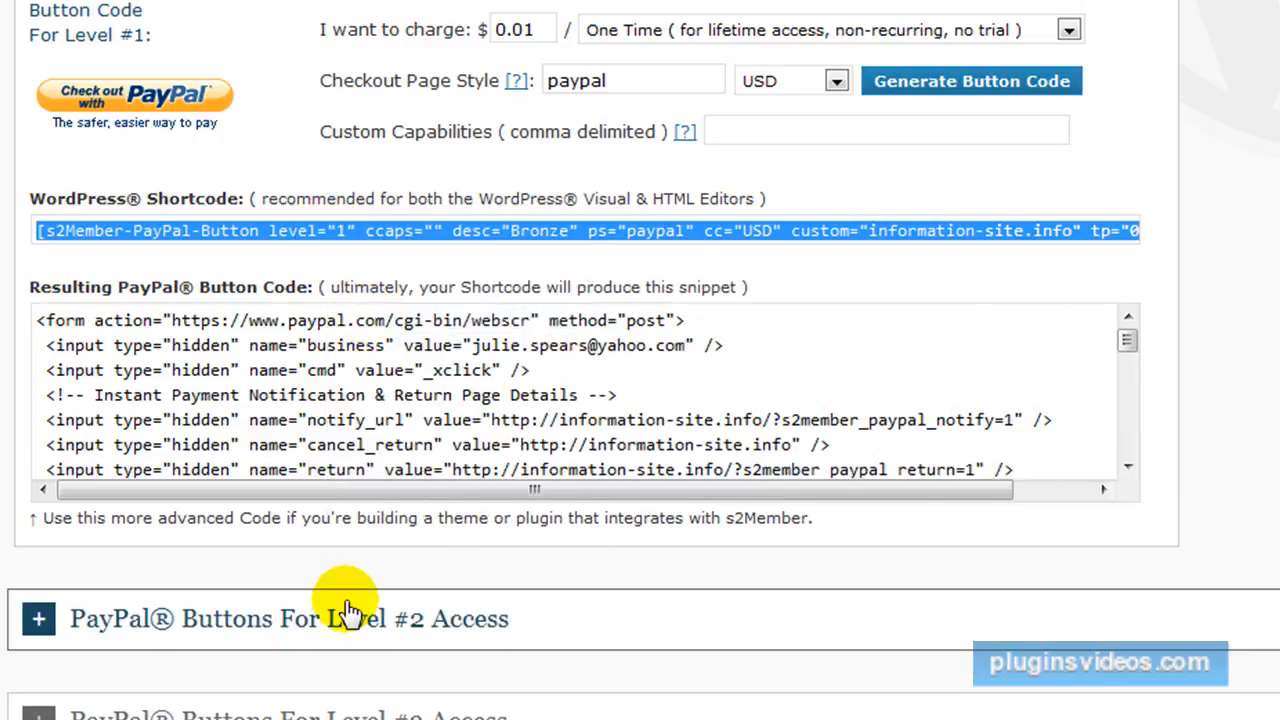
# Open the Signup page for editing and paste the s2Member PayPal button shortcode into its content, allowing clipboard access.
pyautogui.scroll(-5, 350, 600)
pyautogui.scroll(10, 100, 457)
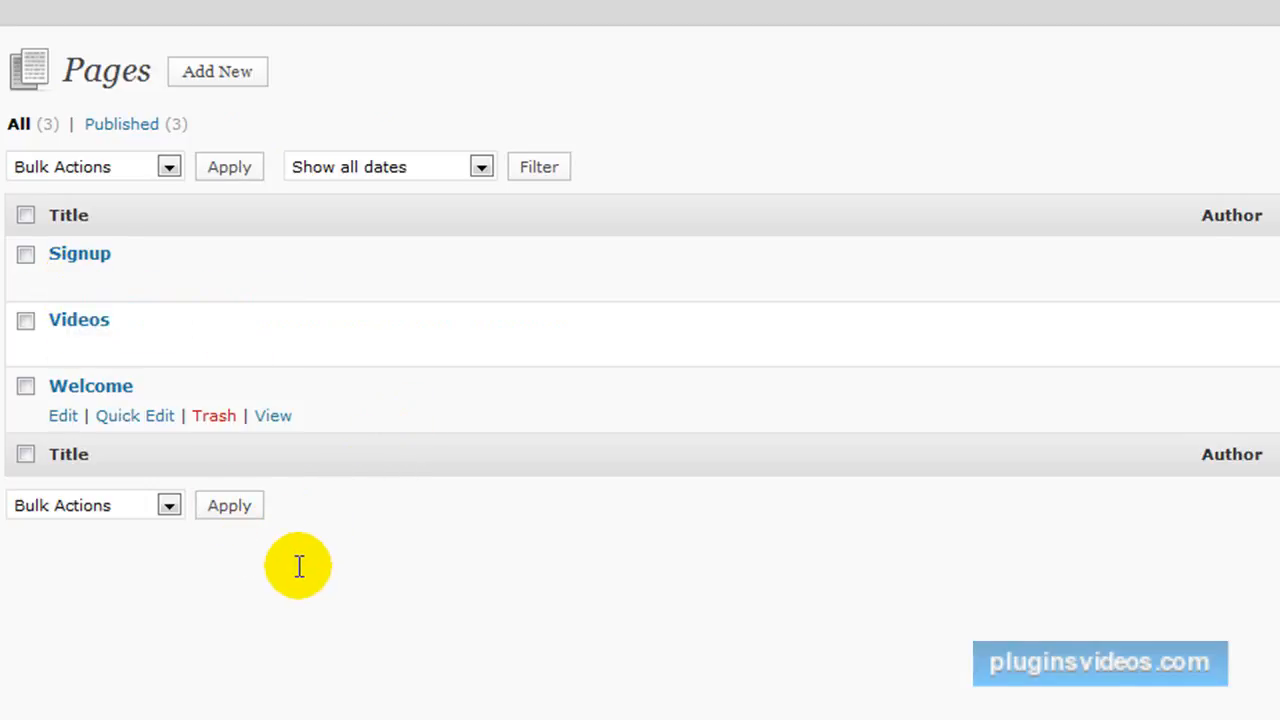
pyautogui.click(14, 377)
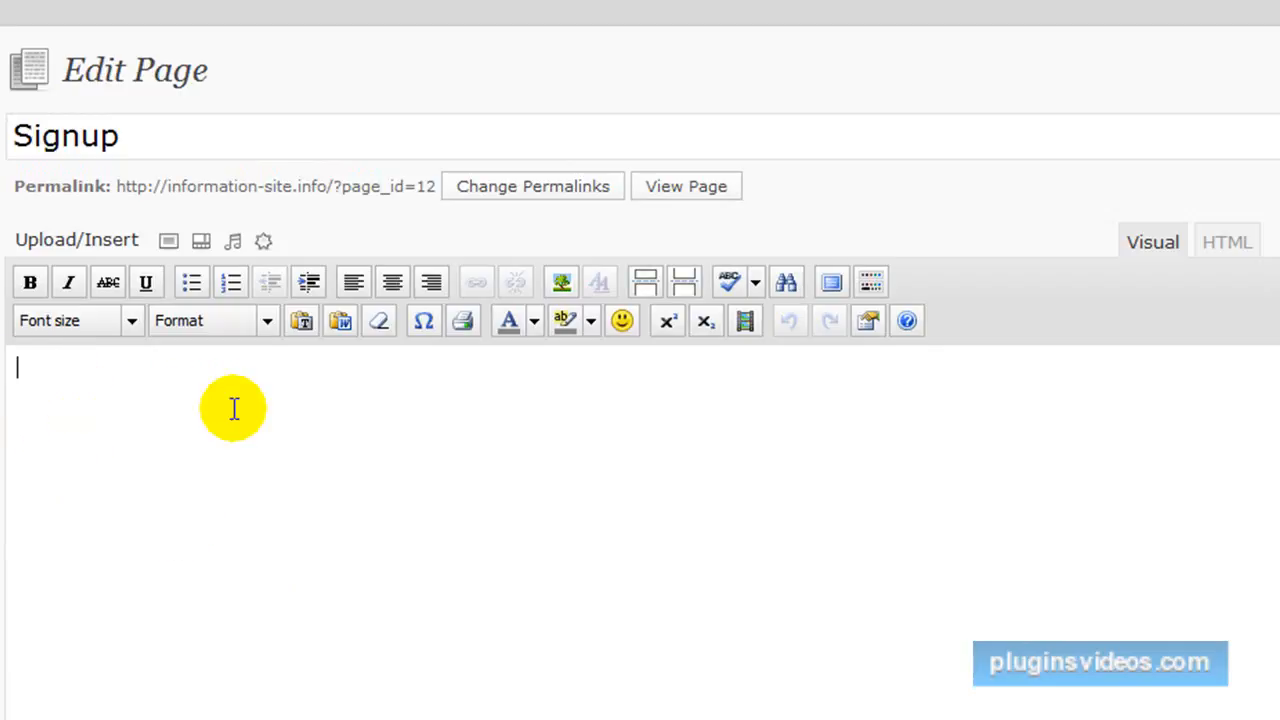
pyautogui.click(234, 408)
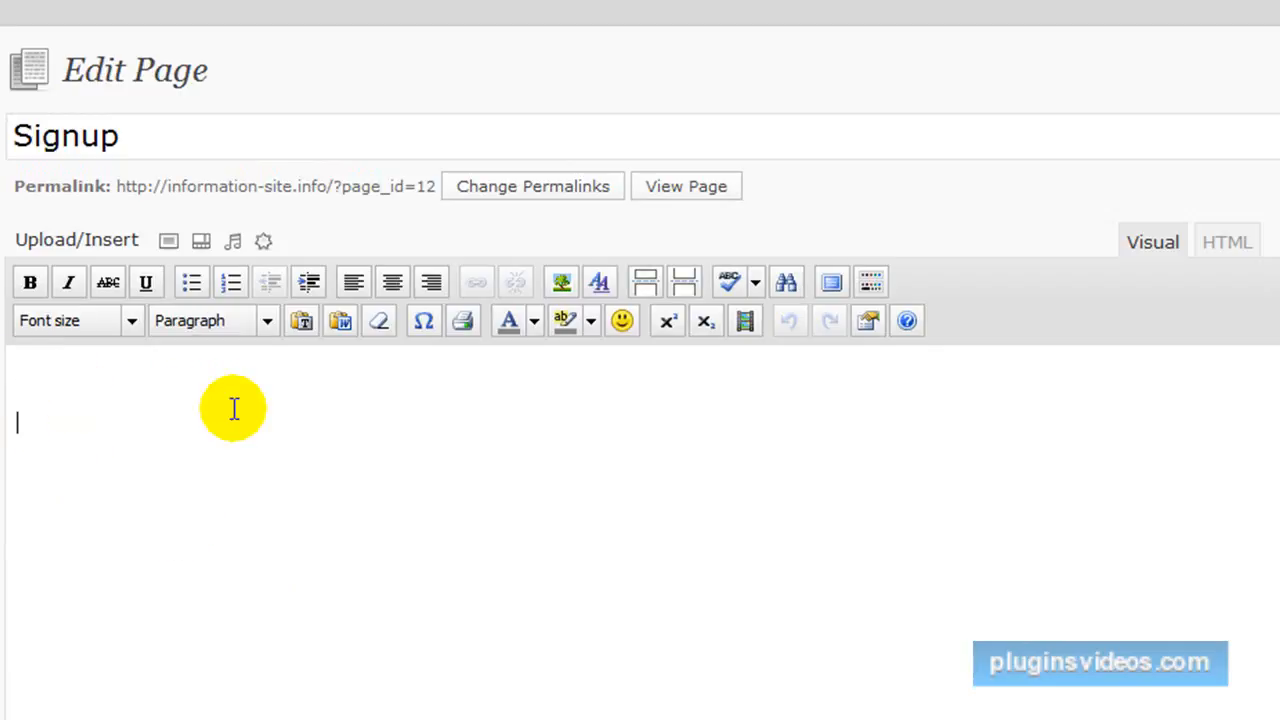
pyautogui.hotkey('ctrl', 'v')
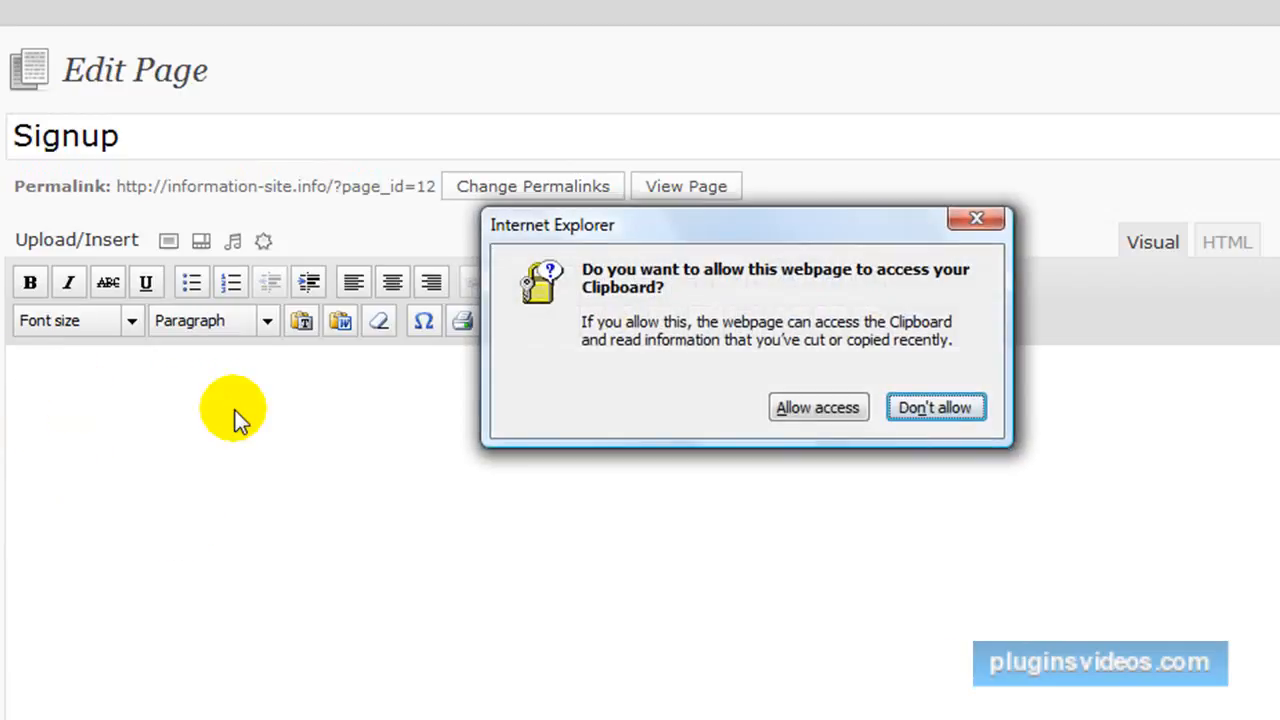
pyautogui.click(822, 406)
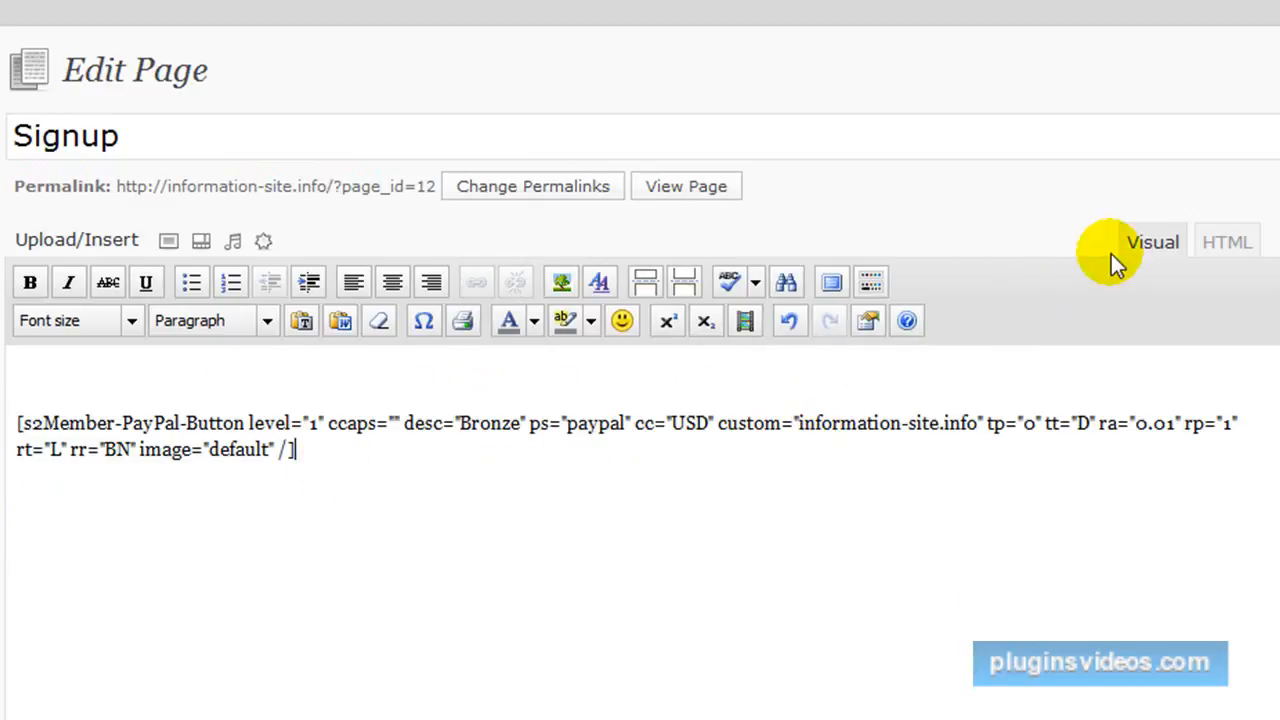
pyautogui.click(1230, 246)
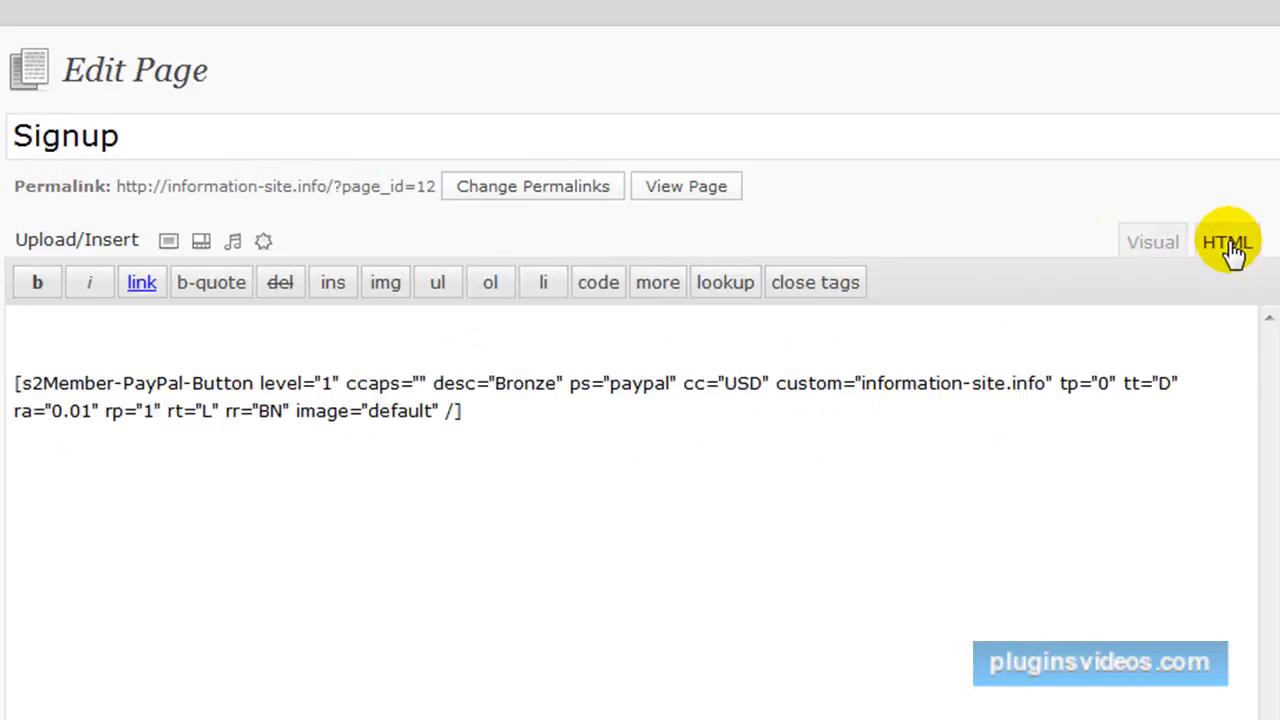
pyautogui.click(1163, 241)
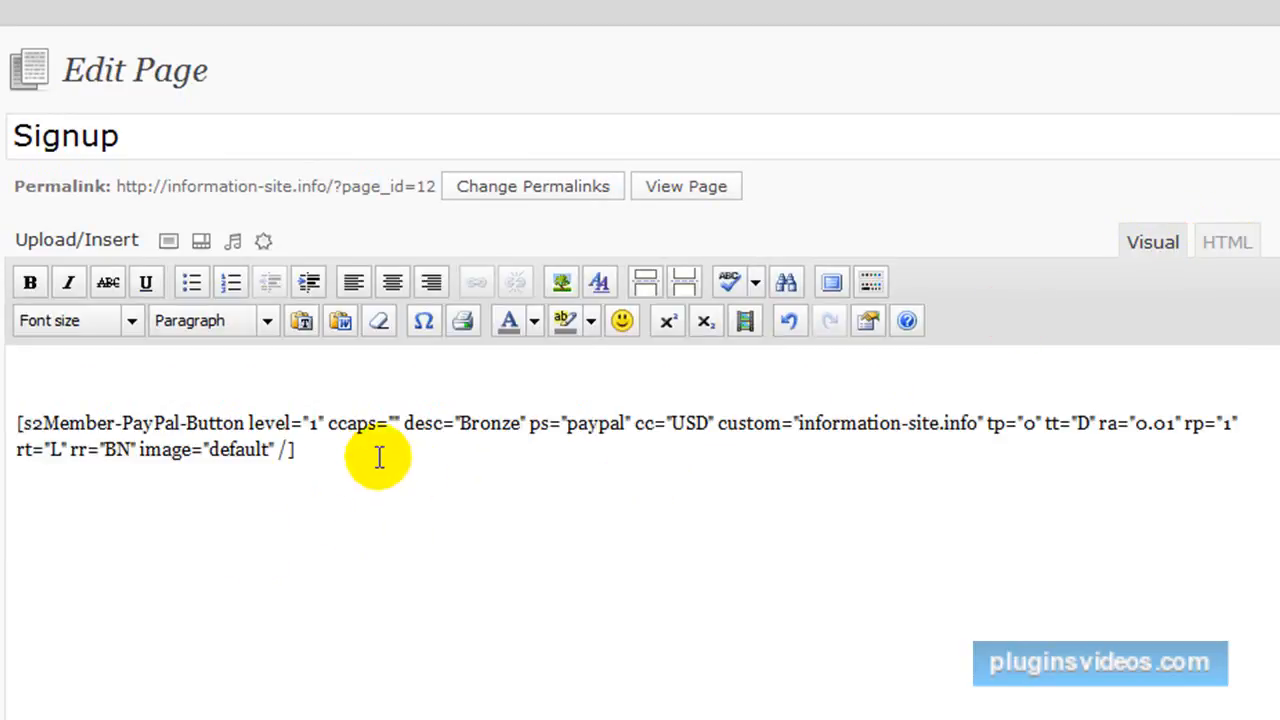
# Add the line "One time payment of $10 for a lifetime membership" above the shortcode and view the updated Signup page.
pyautogui.click(42, 377)
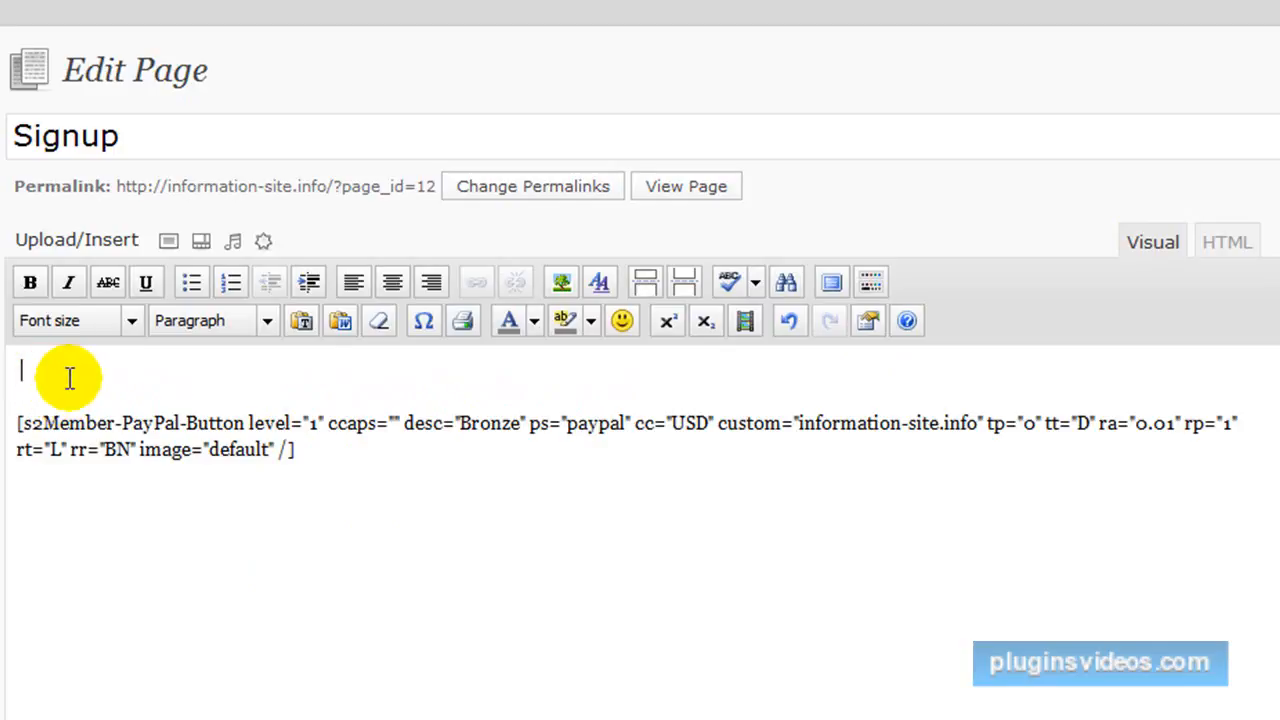
pyautogui.press('Return')
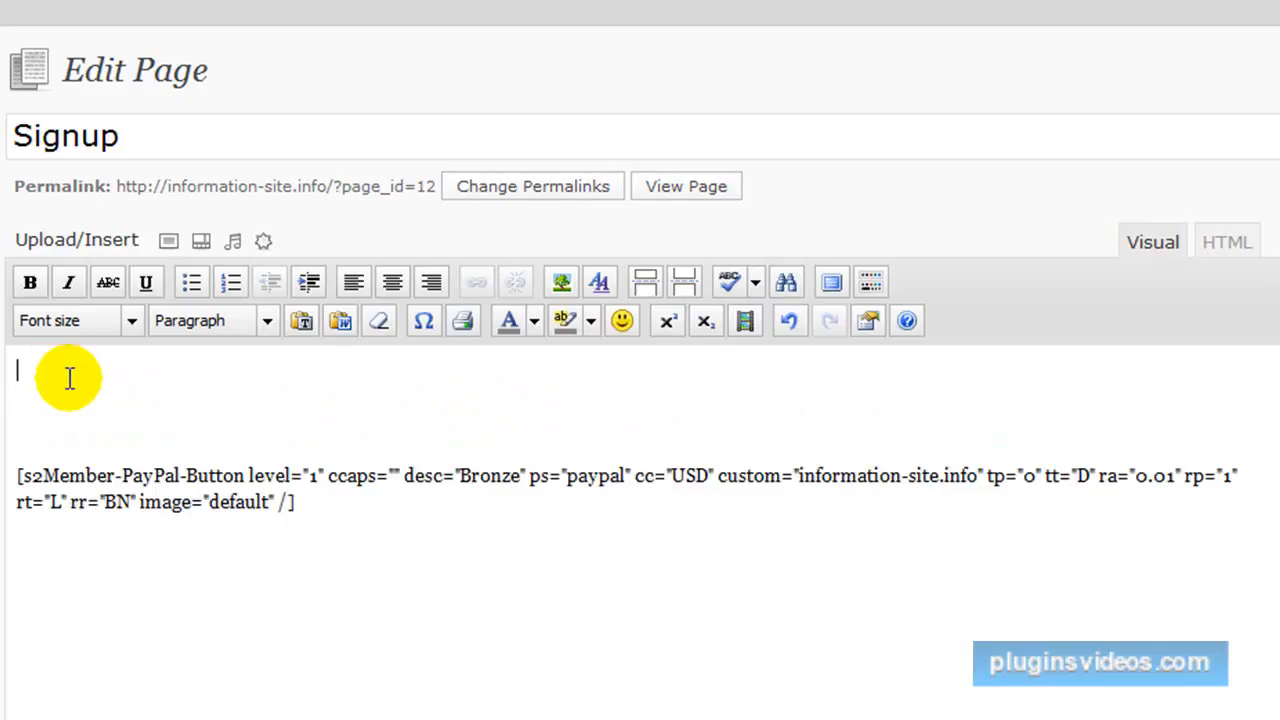
pyautogui.write('One time payme')
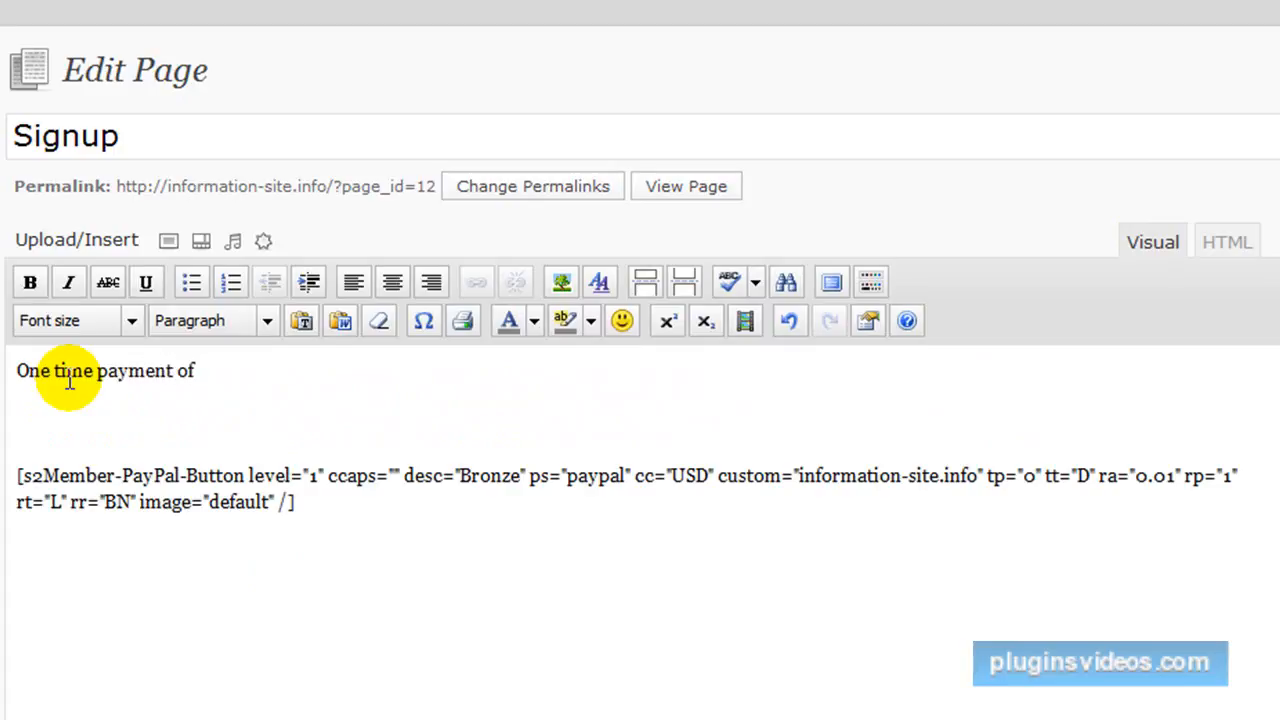
pyautogui.write('nt of $10 for a lifetime mem')
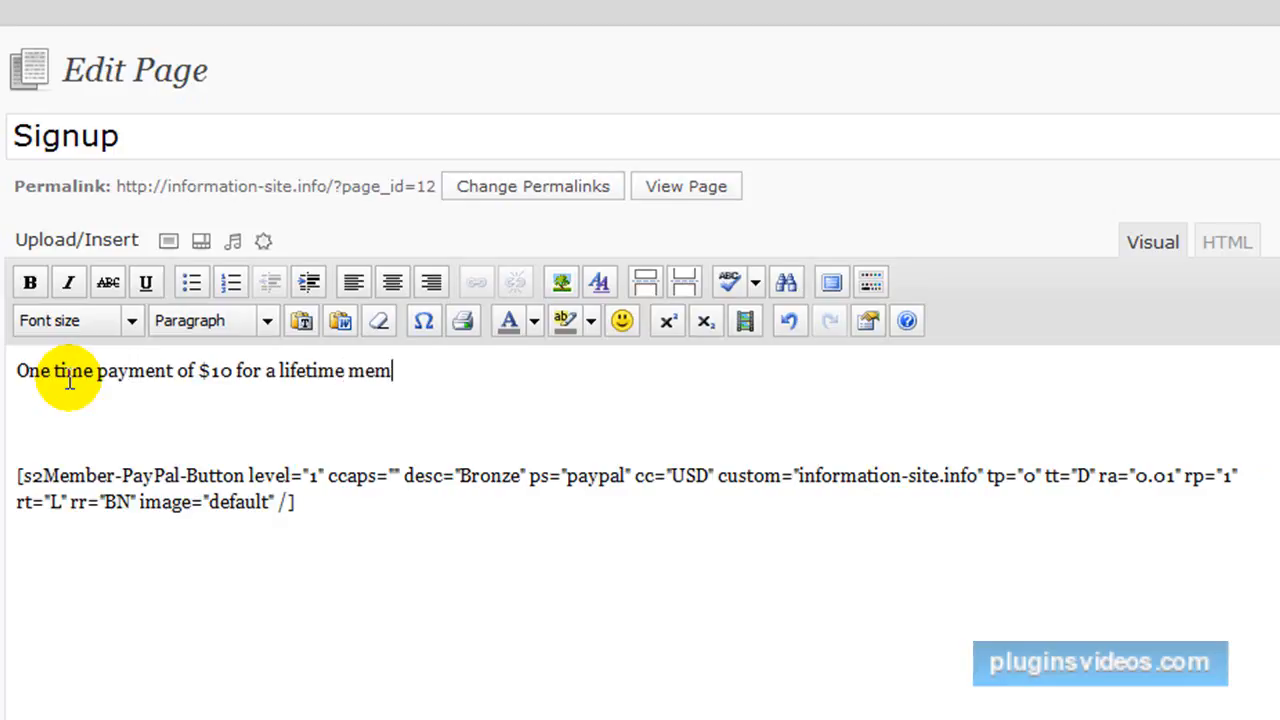
pyautogui.write('bership')
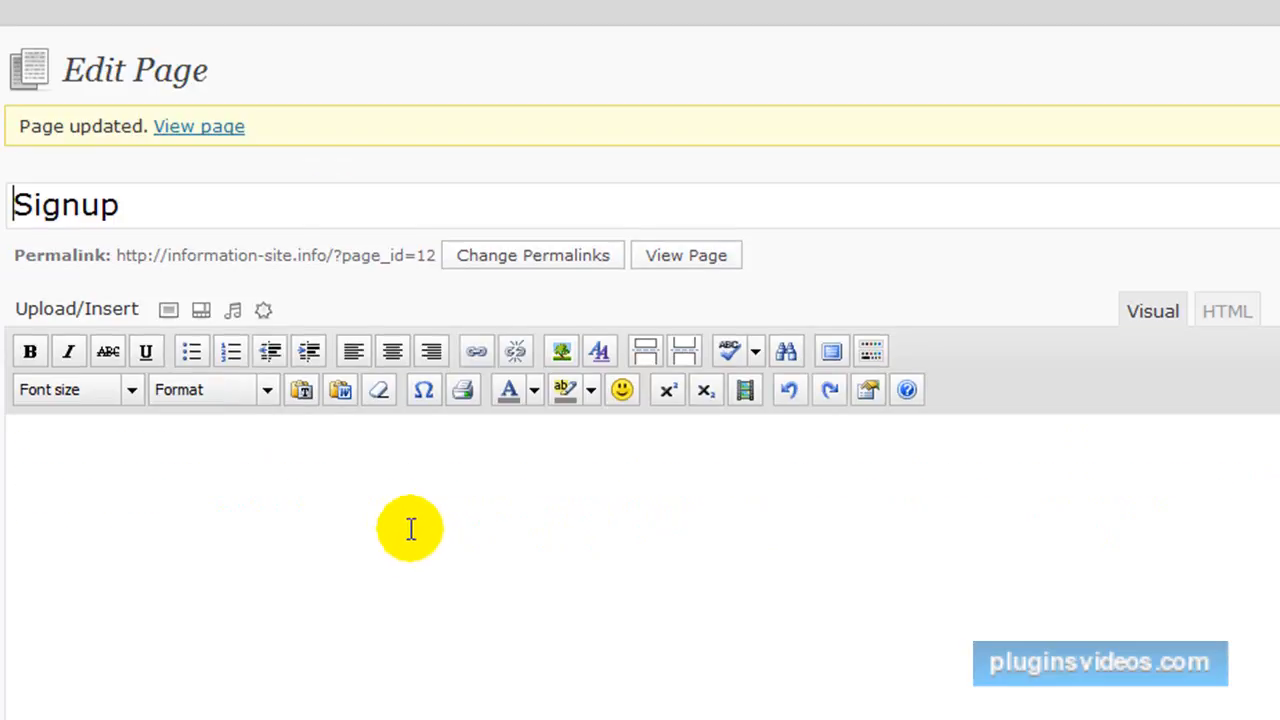
pyautogui.click(206, 129)
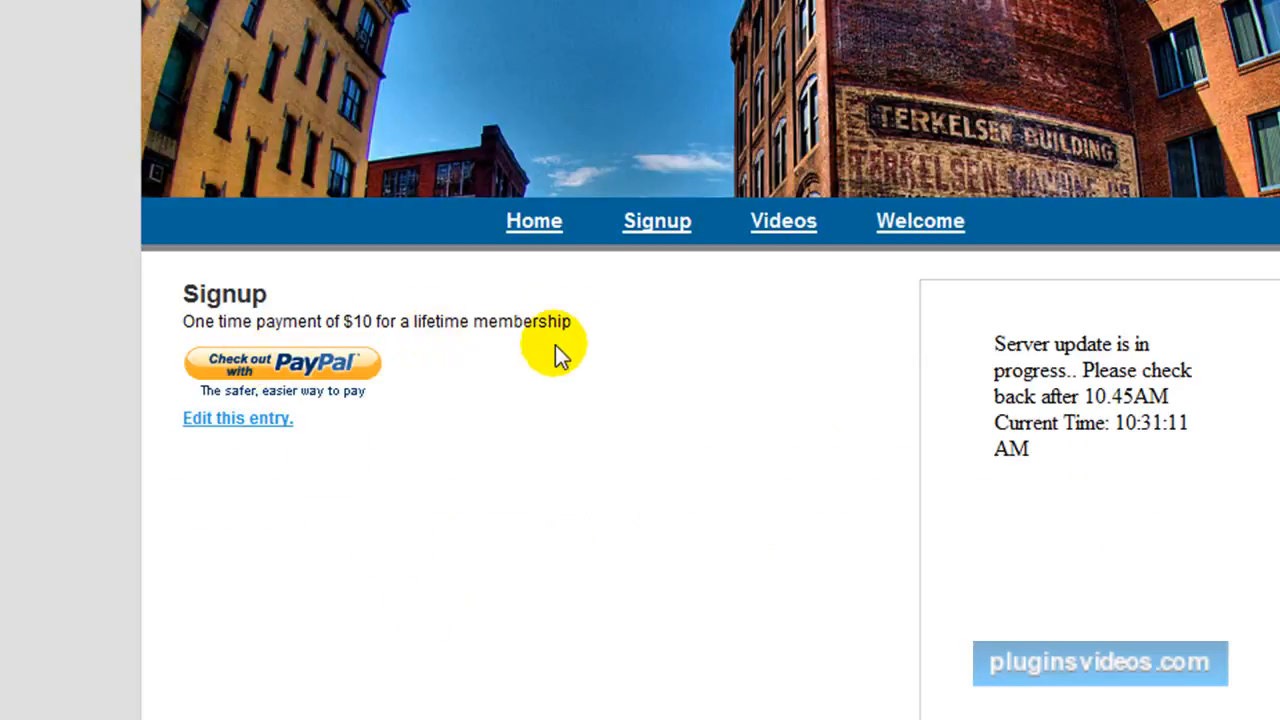
# Open the membership site's Videos page, and open the Internet Marketing Videos page on adsense-money.info for editing.
pyautogui.click(772, 227)
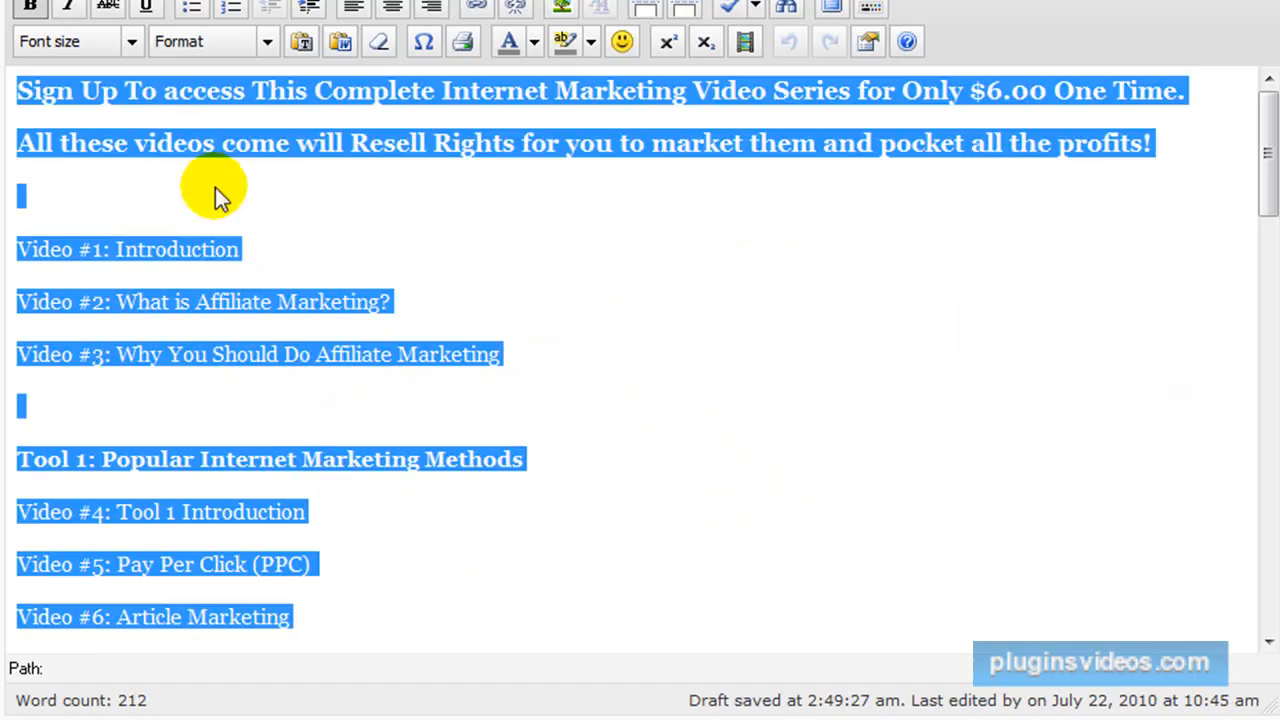
pyautogui.scroll(3, 229, 215)
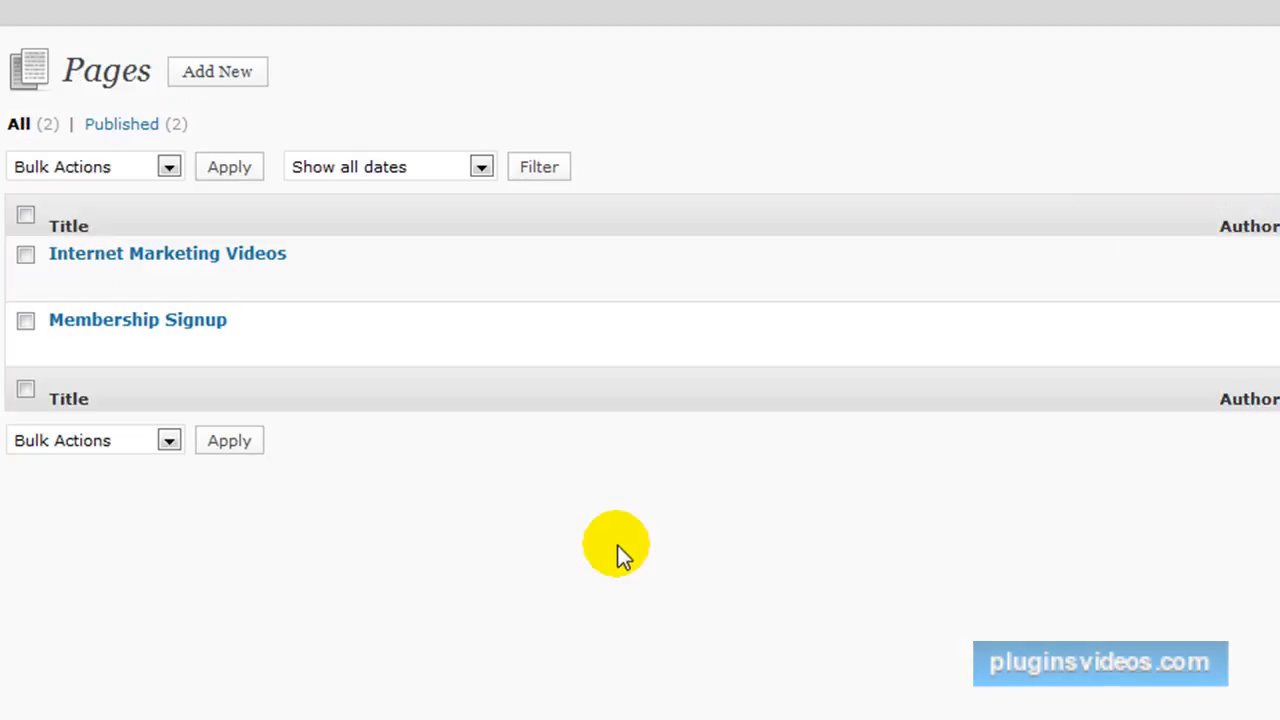
pyautogui.moveTo(117, 294)
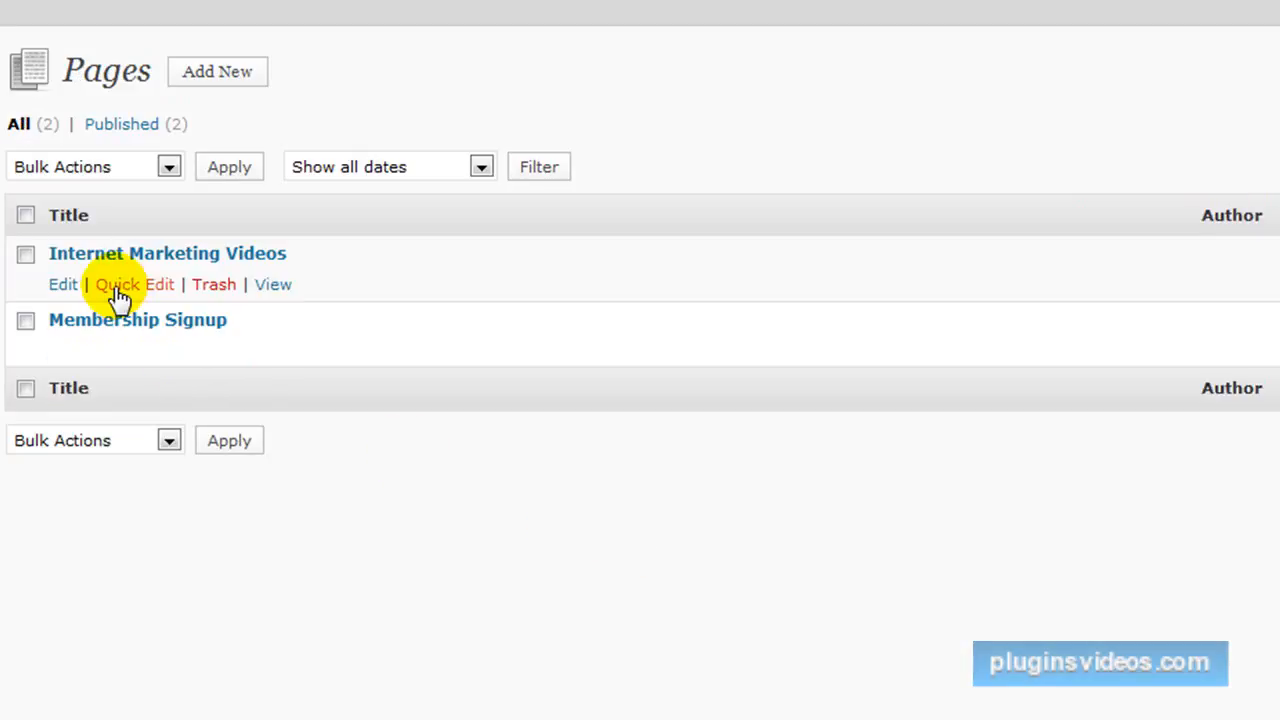
pyautogui.click(80, 262)
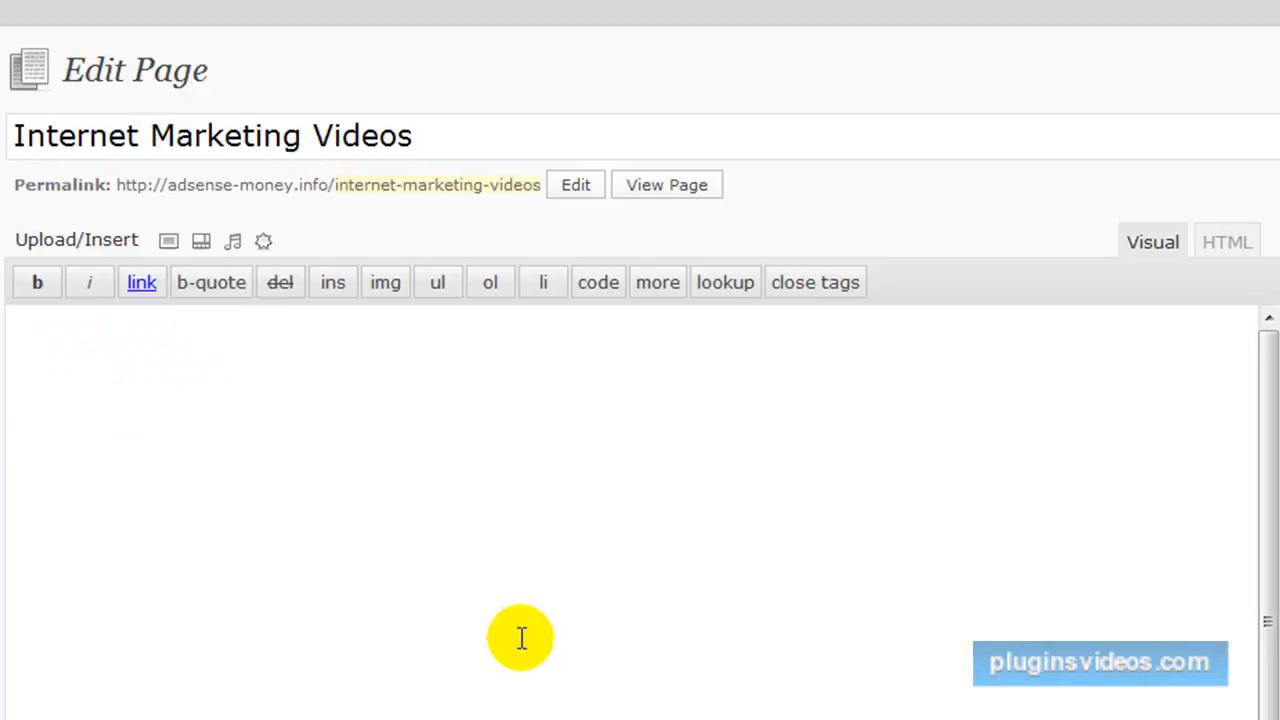
# Copy the full list of linked videos, from Video #1 through the DOWNLOAD link after Video #31.
pyautogui.scroll(-5, 530, 630)
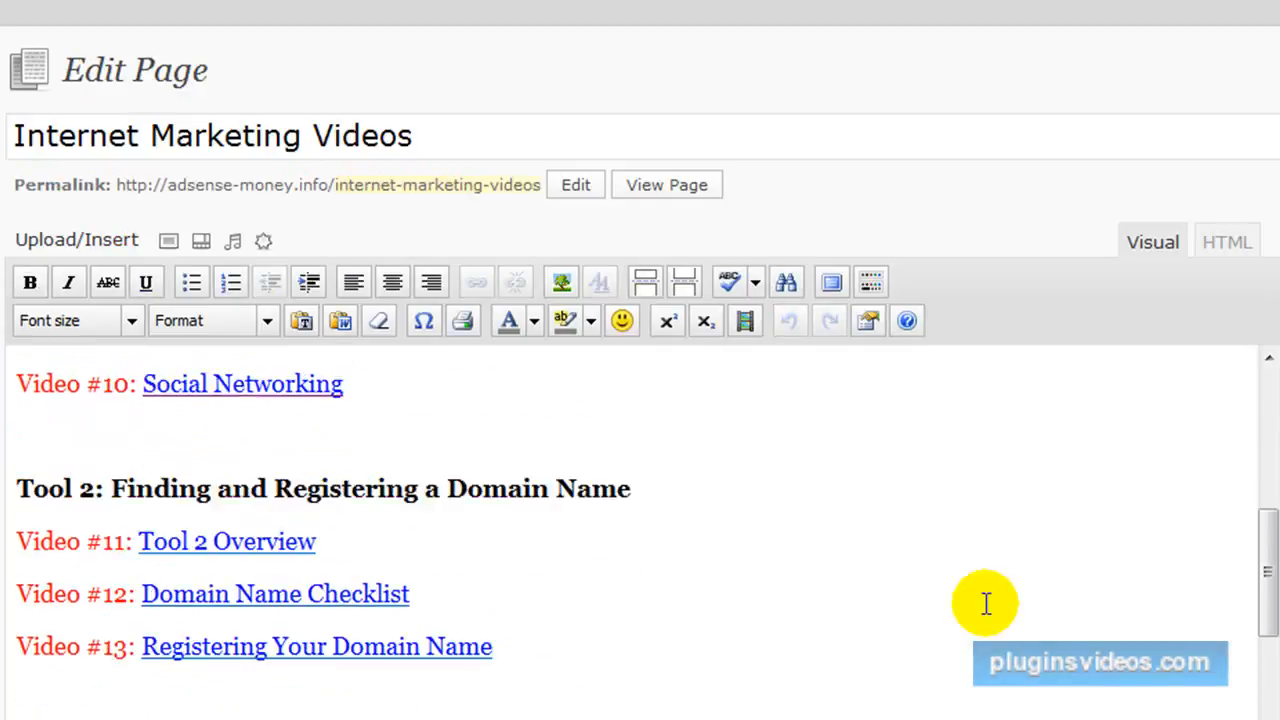
pyautogui.scroll(-4, 545, 622)
pyautogui.moveTo(1268, 310); pyautogui.dragTo(1266, 606)
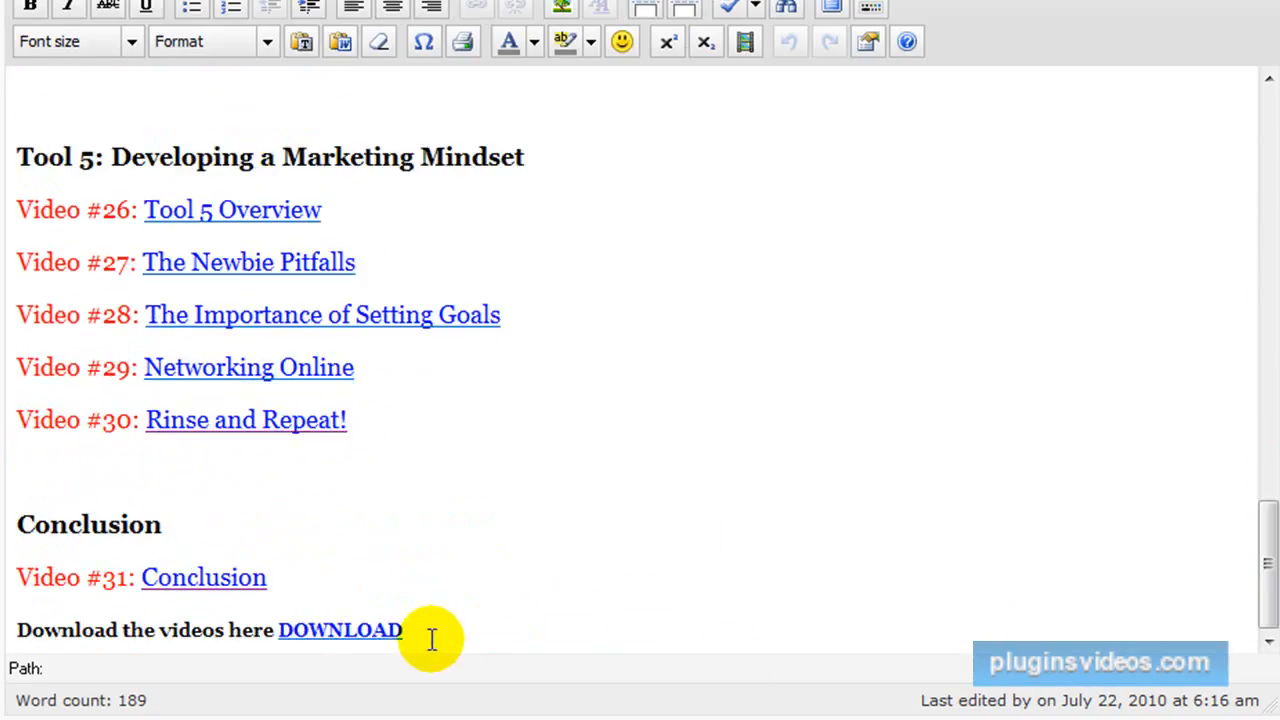
pyautogui.moveTo(406, 630); pyautogui.dragTo(30, 142)
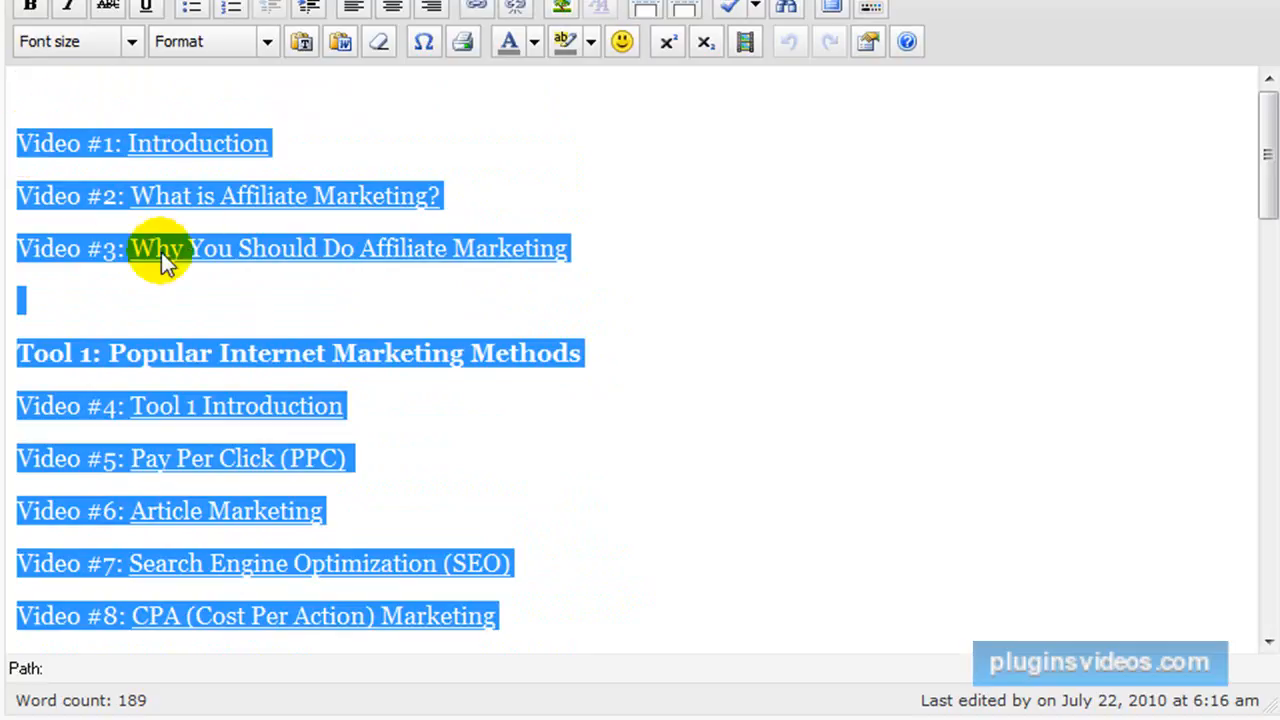
pyautogui.rightClick(107, 192)
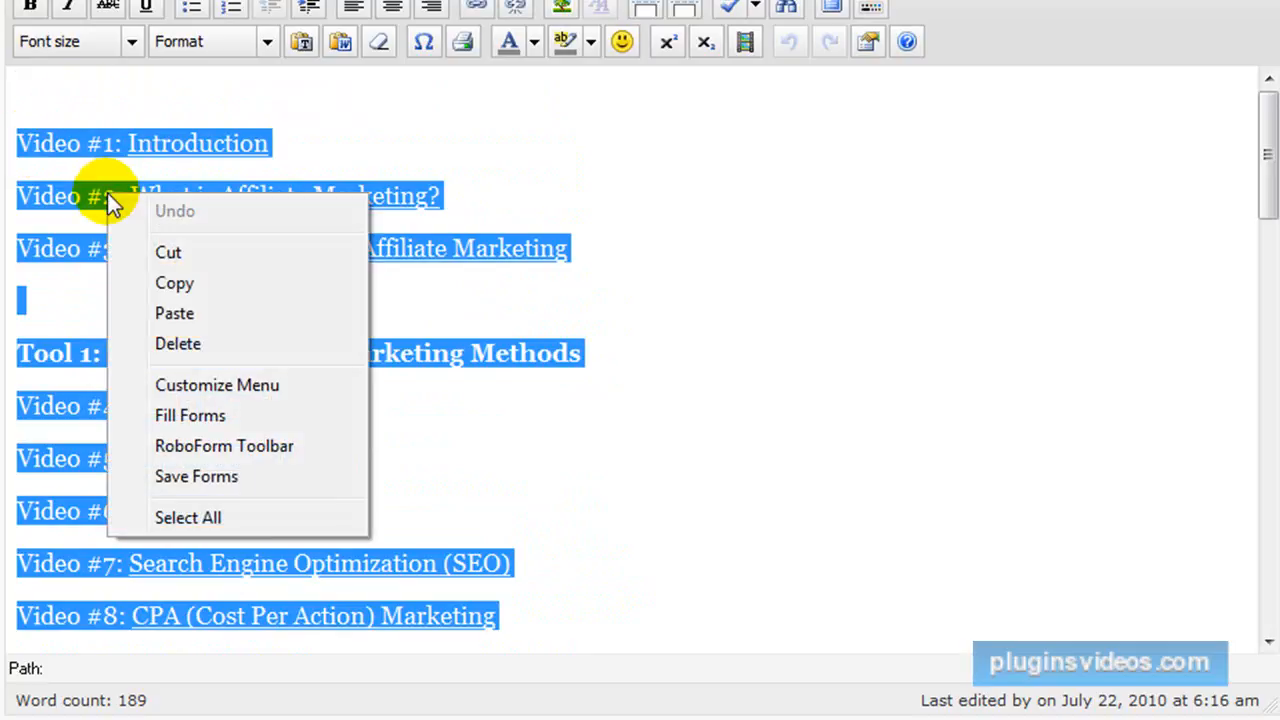
pyautogui.click(165, 284)
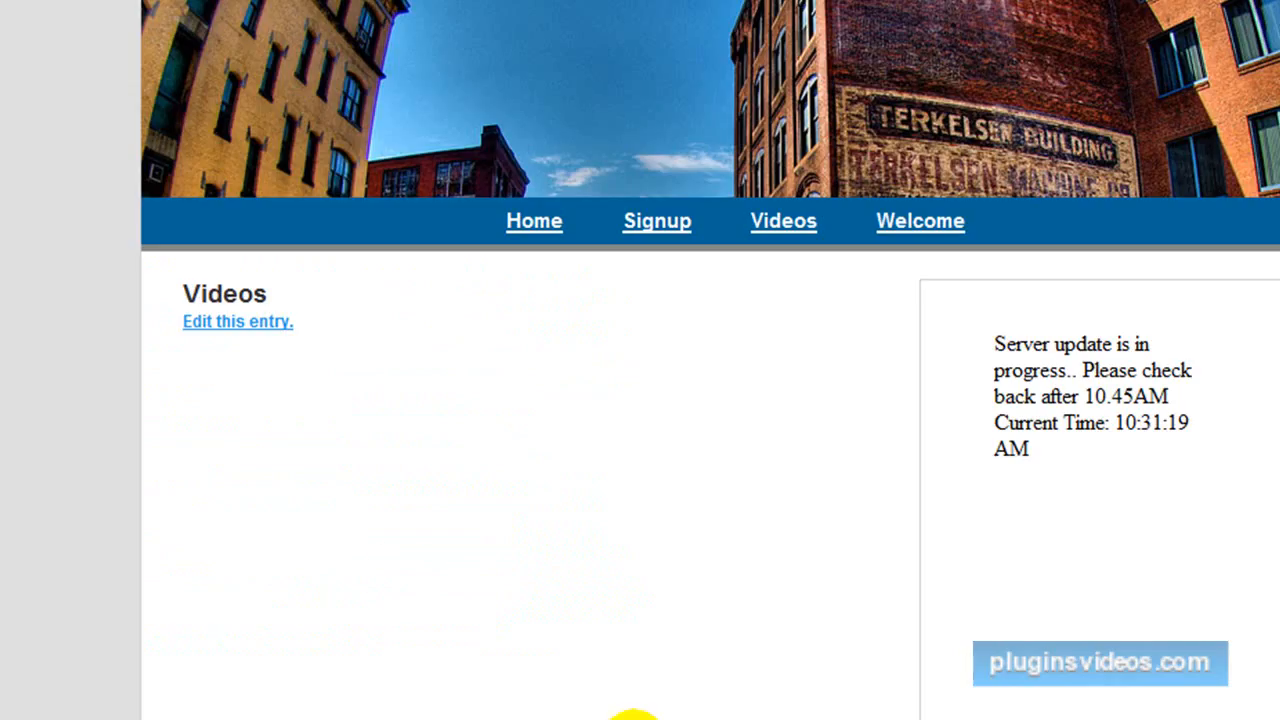
# Open the membership site's Videos page for editing and paste the copied video list into its content, allowing clipboard access.
pyautogui.click(213, 337)
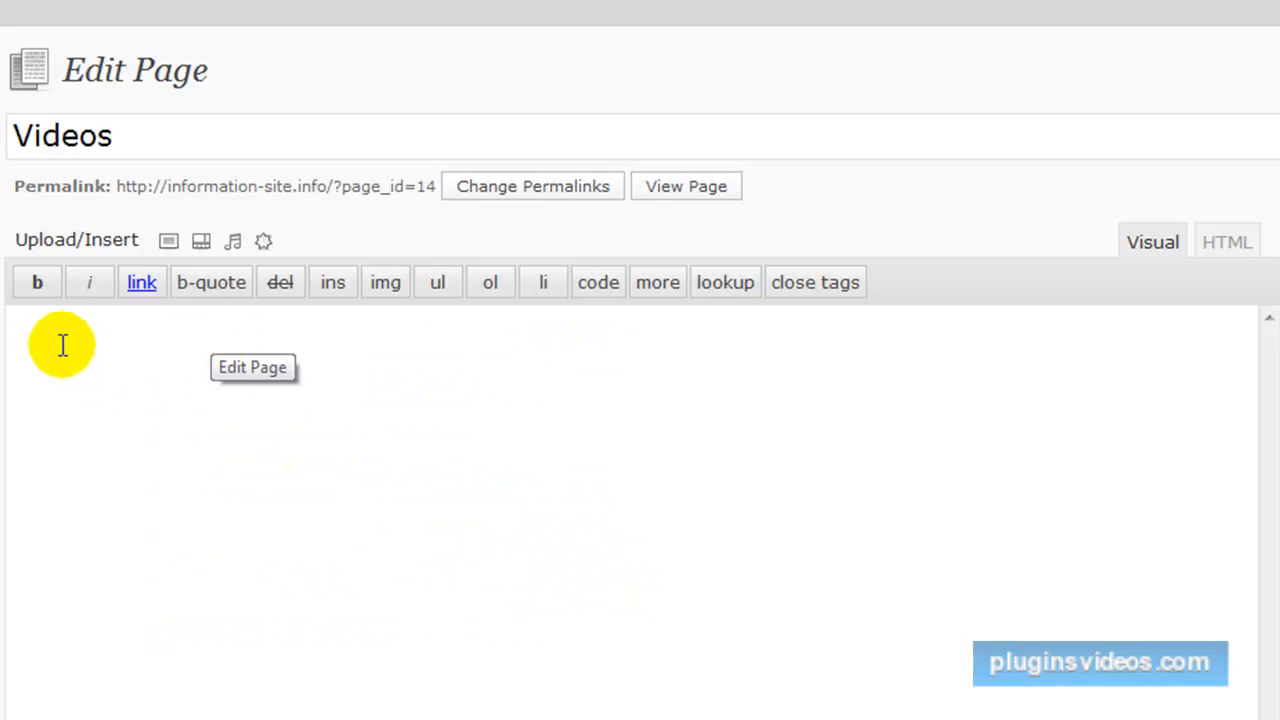
pyautogui.click(53, 335)
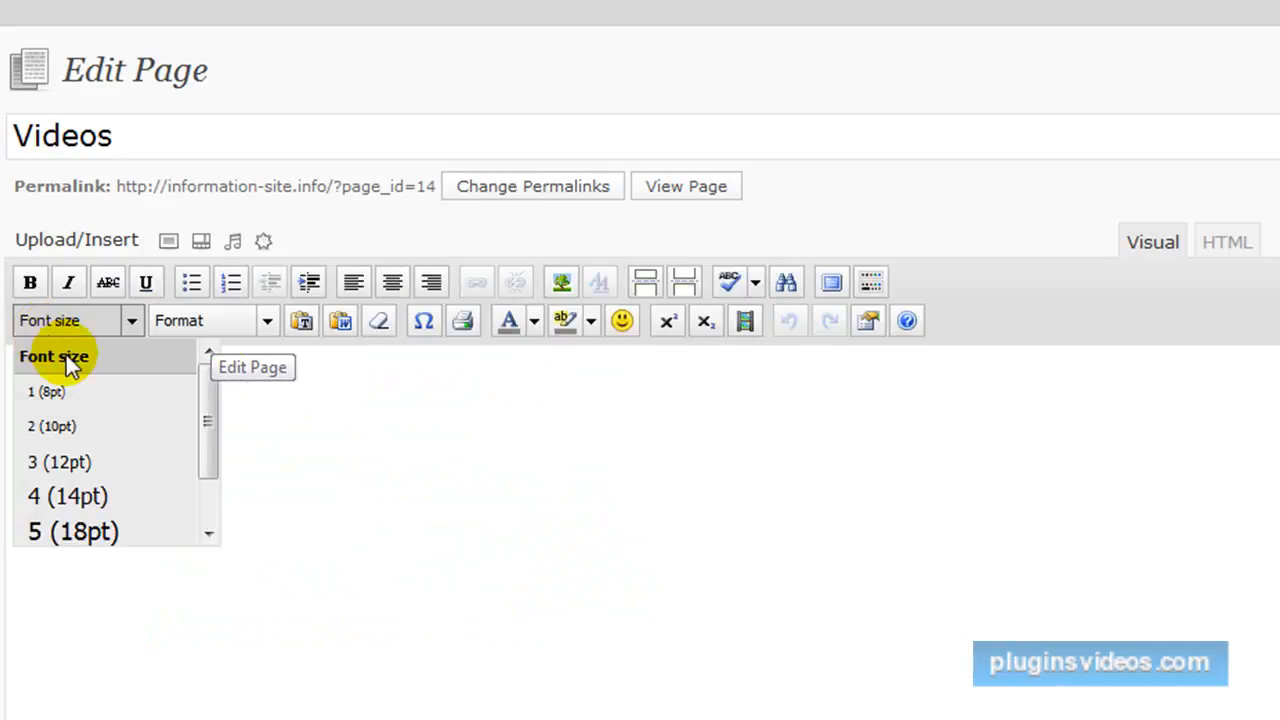
pyautogui.click(298, 474)
pyautogui.click(207, 441)
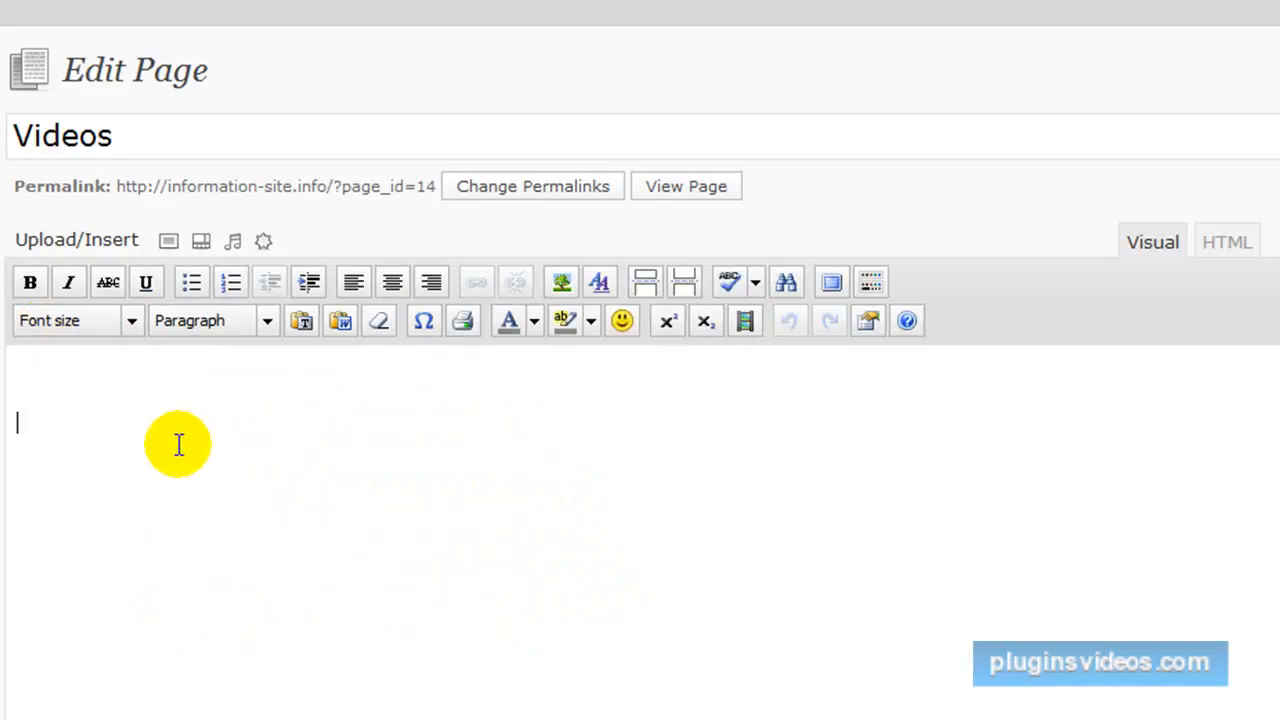
pyautogui.hotkey('ctrl', 'v')
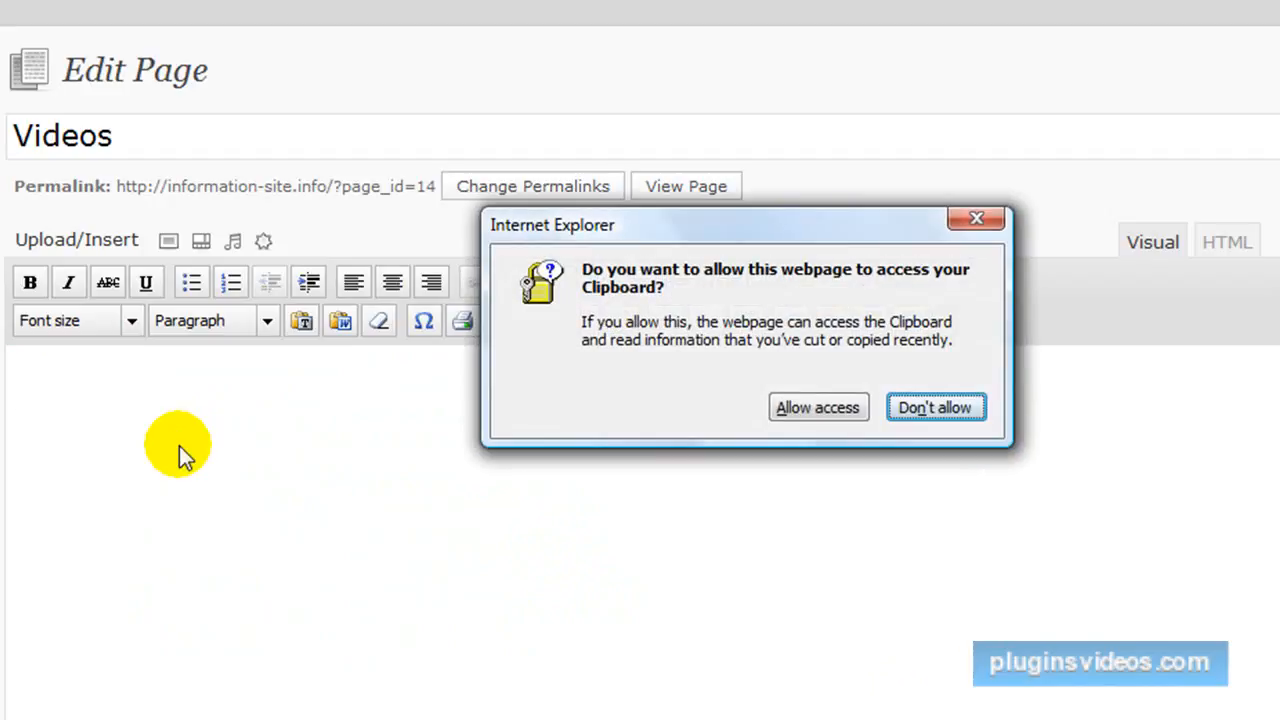
pyautogui.click(815, 418)
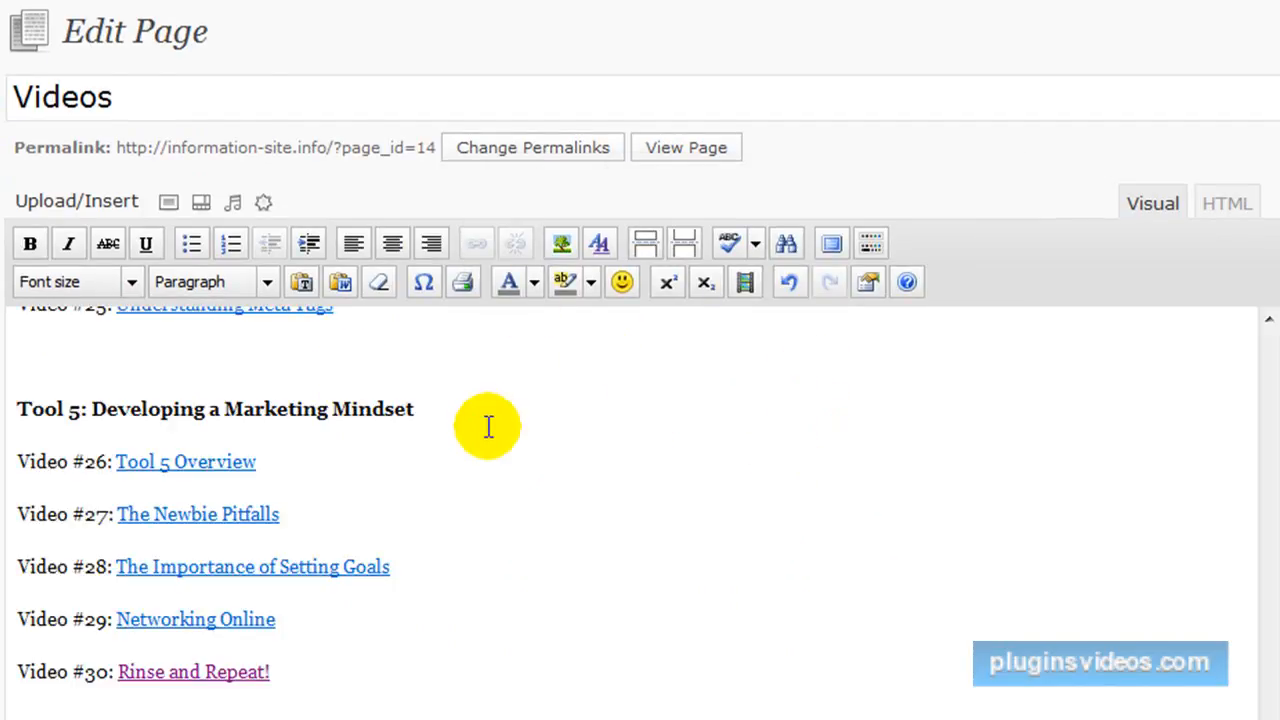
# Set the font size of the whole pasted video list to 4 (14pt), update the page and view it.
pyautogui.scroll(-3, 489, 425)
pyautogui.moveTo(404, 592); pyautogui.dragTo(33, 10)
pyautogui.moveTo(35, 5); pyautogui.dragTo(24, 3)
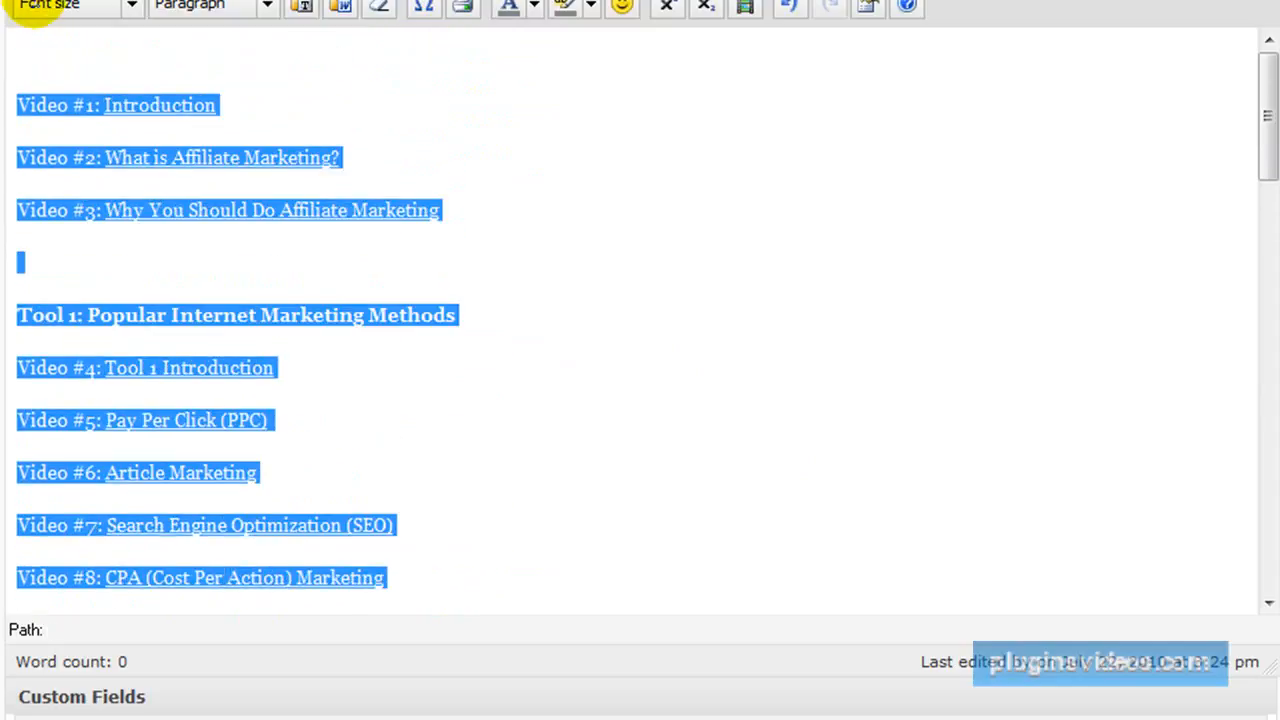
pyautogui.click(128, 8)
pyautogui.click(80, 180)
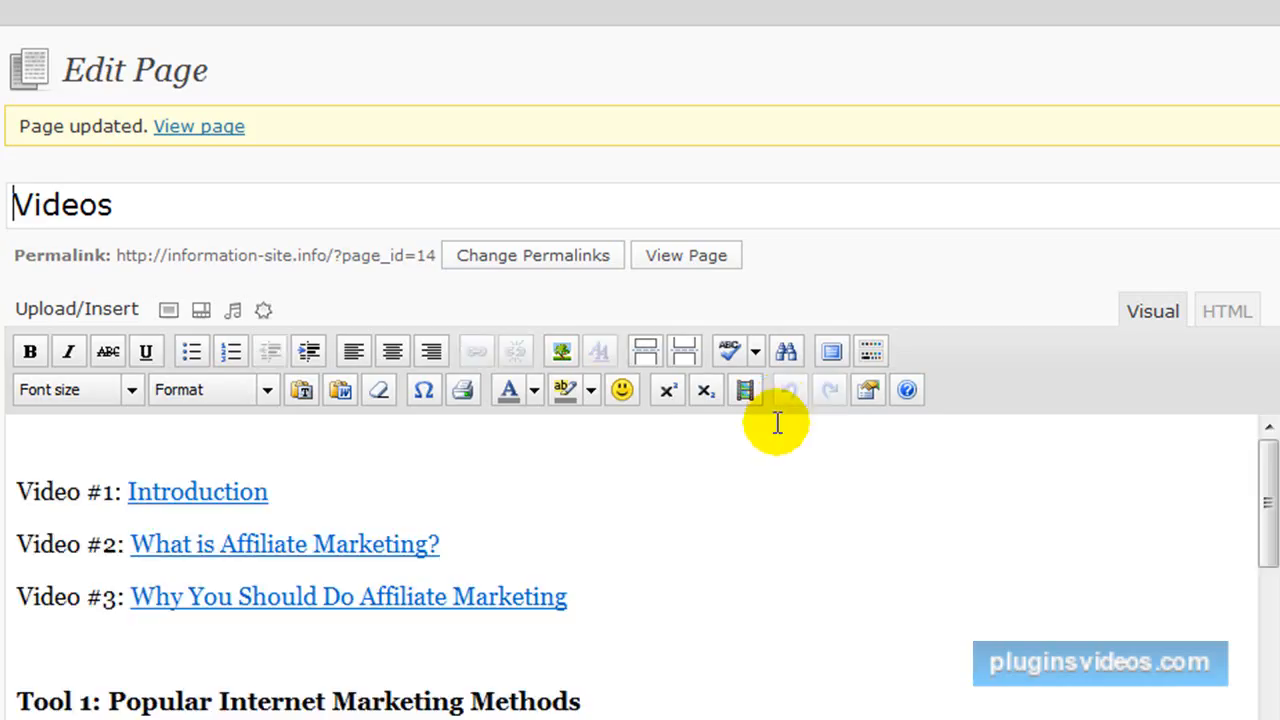
pyautogui.click(198, 128)
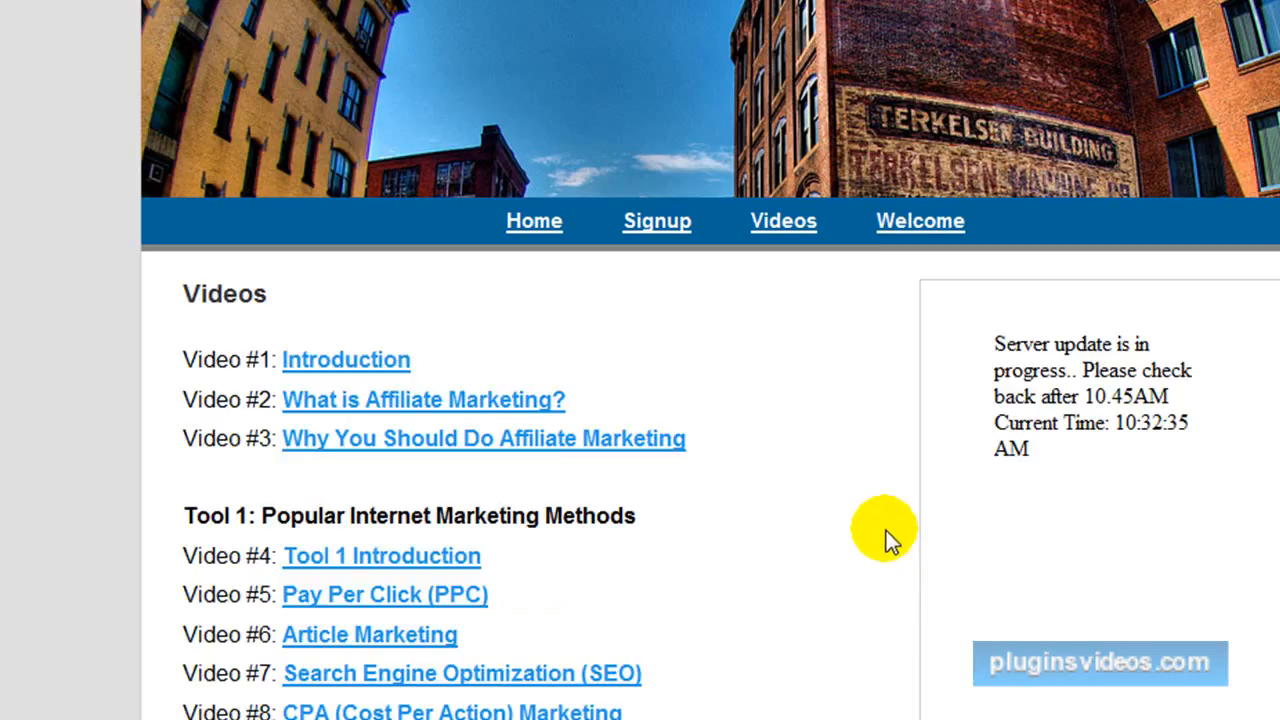
# Review the published Videos page and try the Video #5 Pay Per Click (PPC) link.
pyautogui.scroll(-3, 886, 530)
pyautogui.scroll(-3, 846, 509)
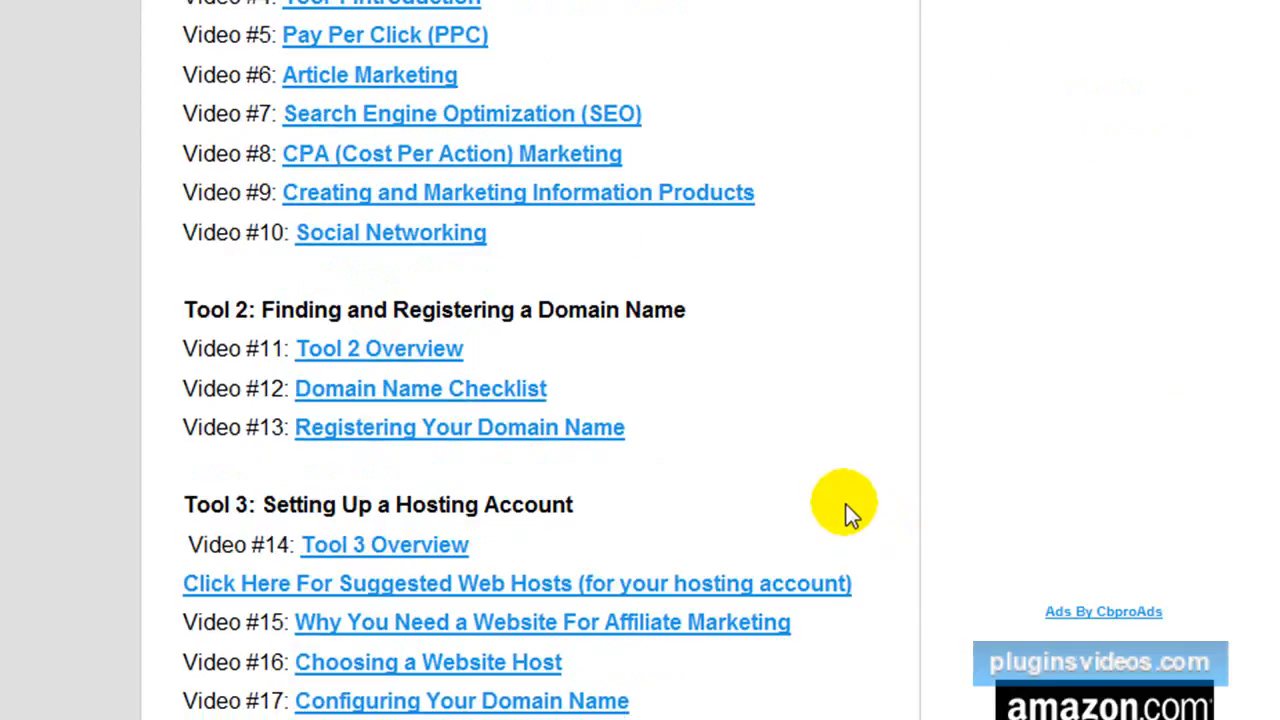
pyautogui.scroll(-3, 846, 510)
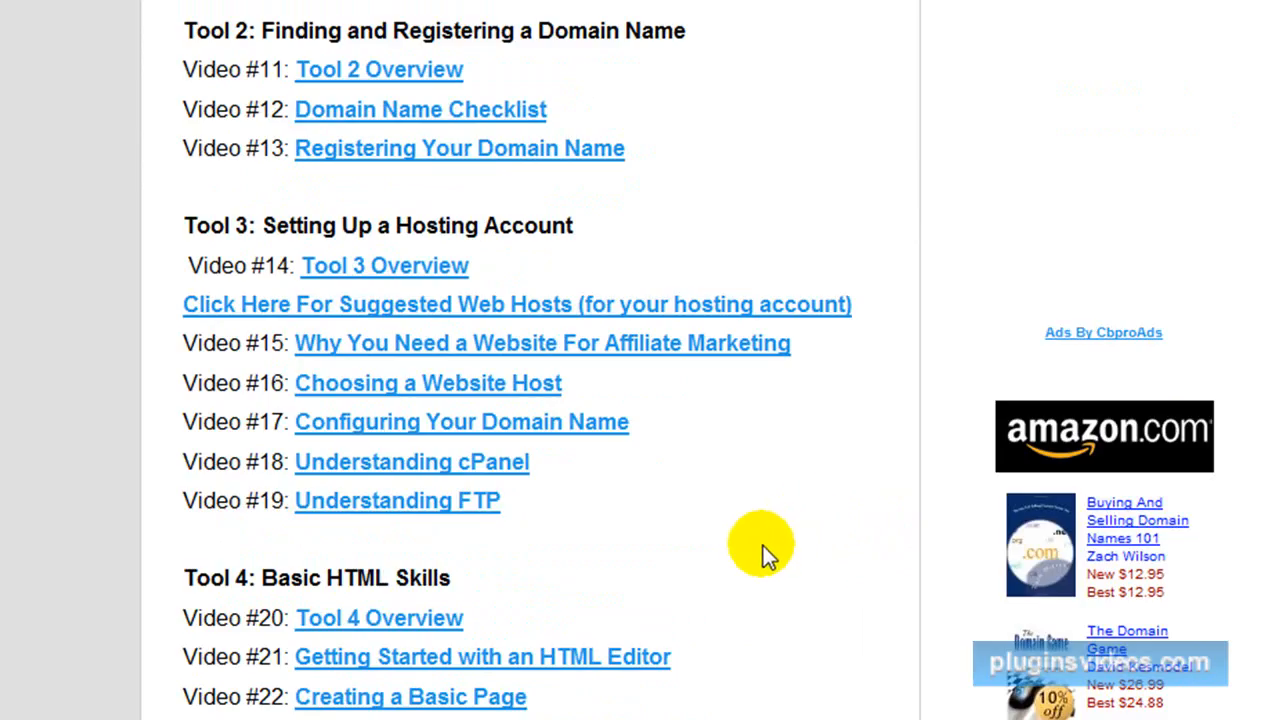
pyautogui.scroll(6, 756, 558)
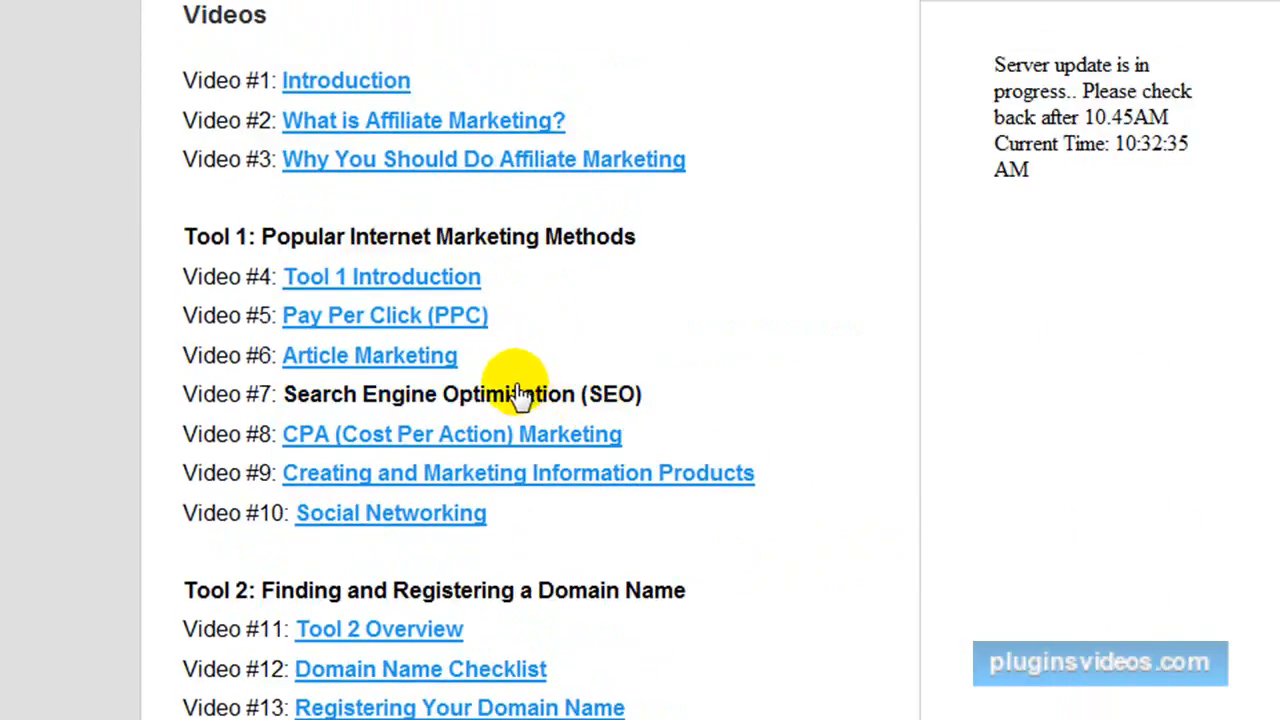
pyautogui.click(385, 320)
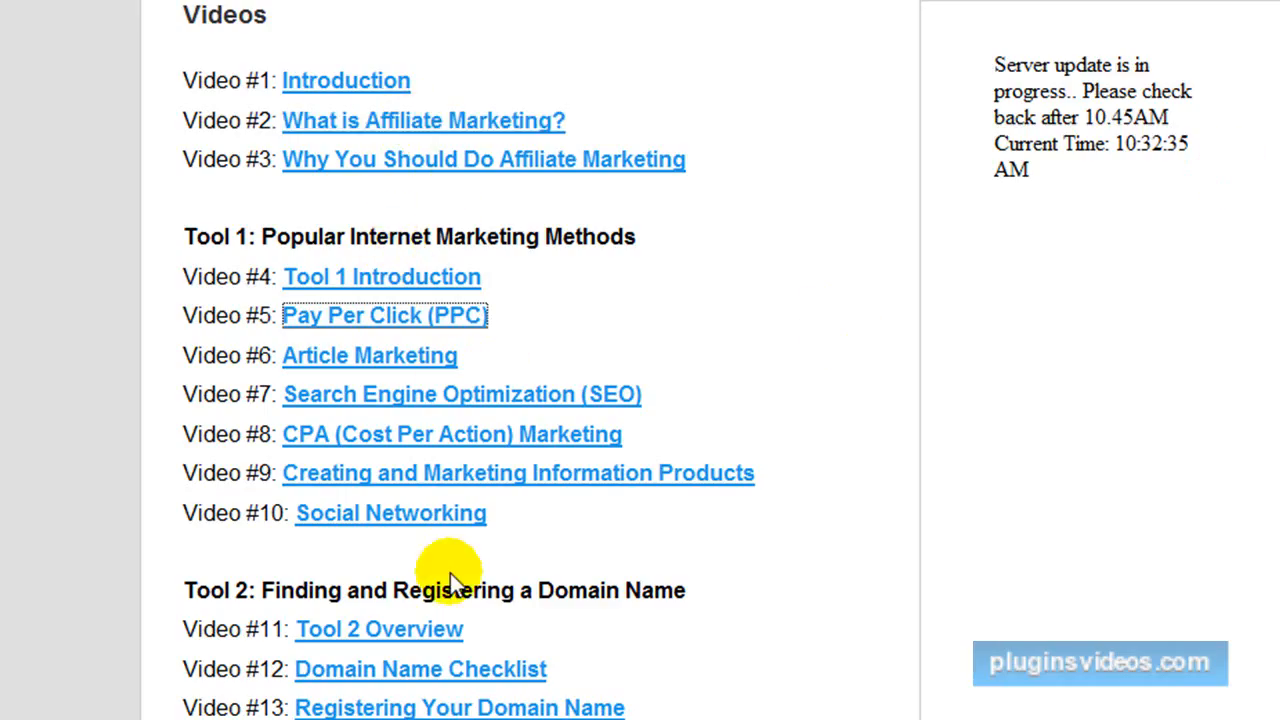
pyautogui.scroll(-4, 455, 560)
pyautogui.scroll(-7, 449, 588)
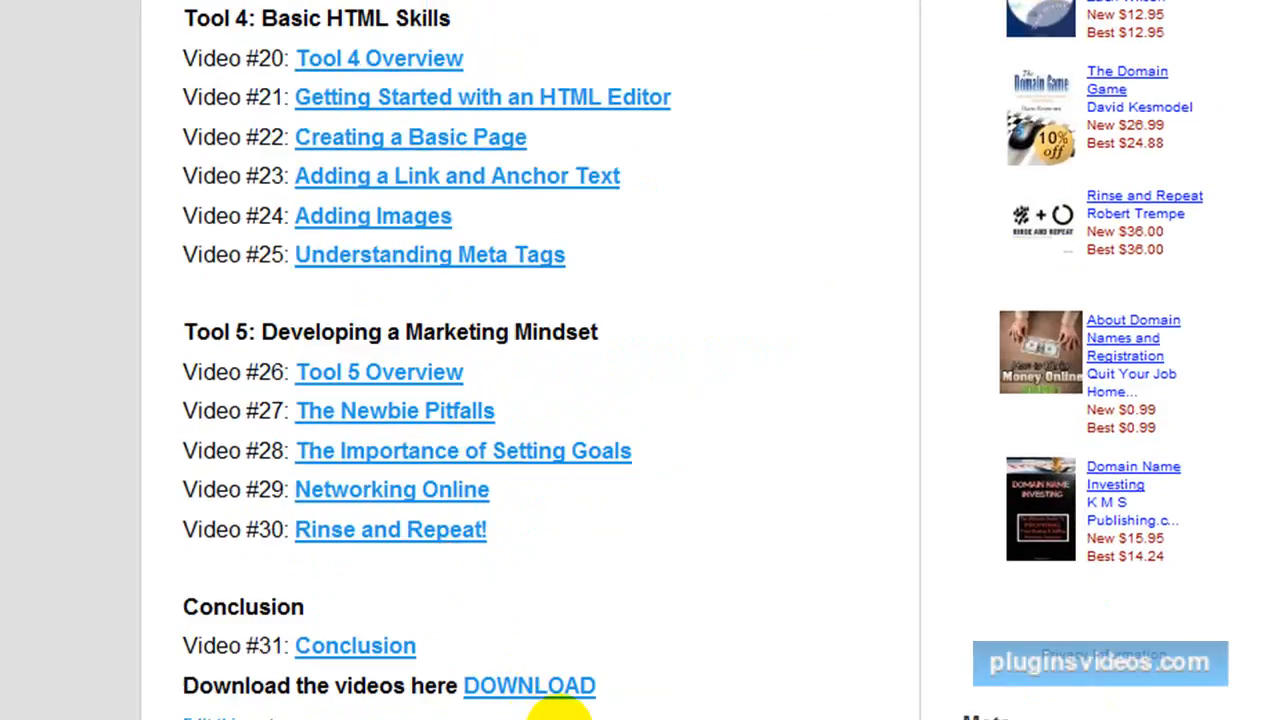
# Check the Welcome page's content, and set the Login Welcome Page to Welcome in the s2Member General Options and save.
pyautogui.click(243, 719)
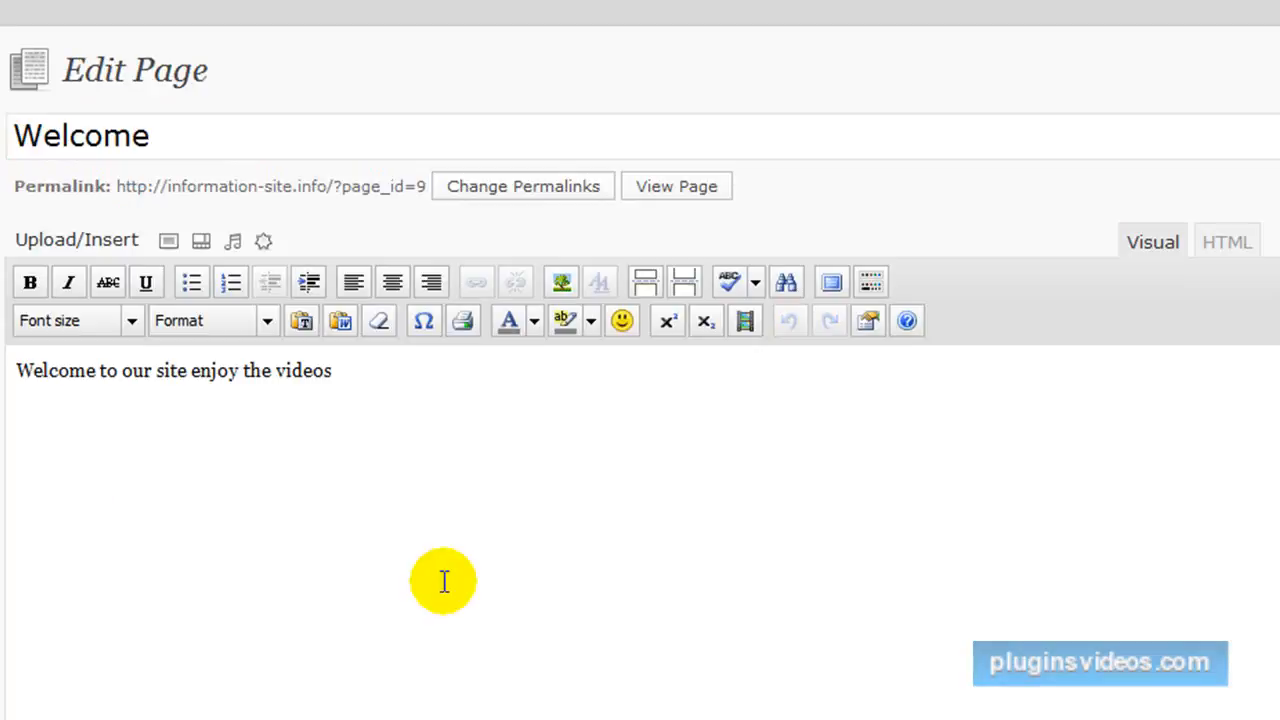
pyautogui.scroll(-5, 443, 565)
pyautogui.scroll(-4, 443, 559)
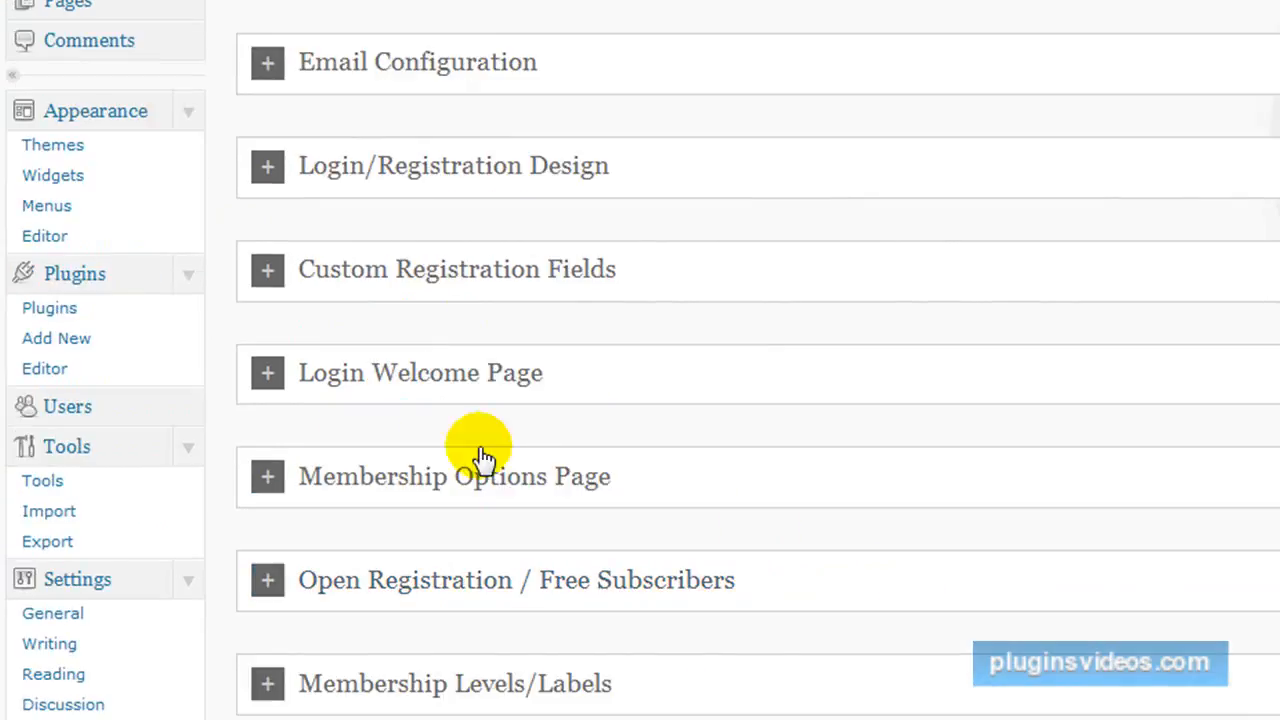
pyautogui.click(267, 372)
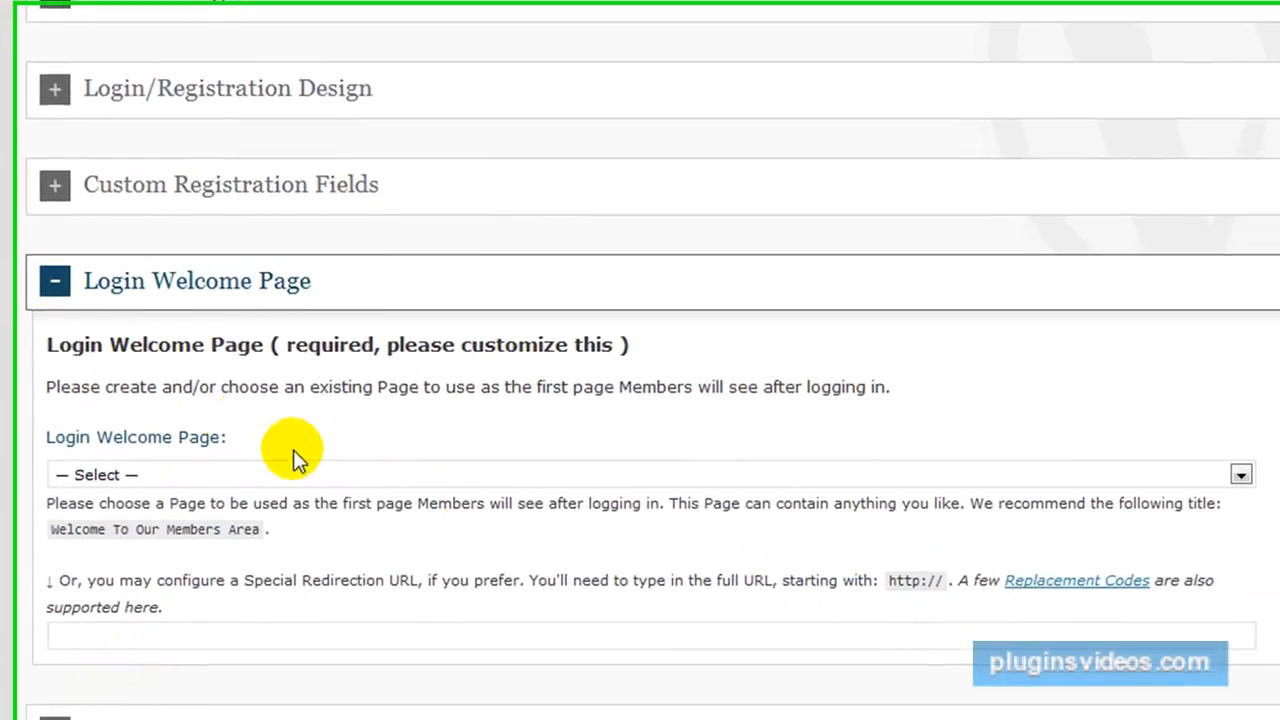
pyautogui.click(1214, 465)
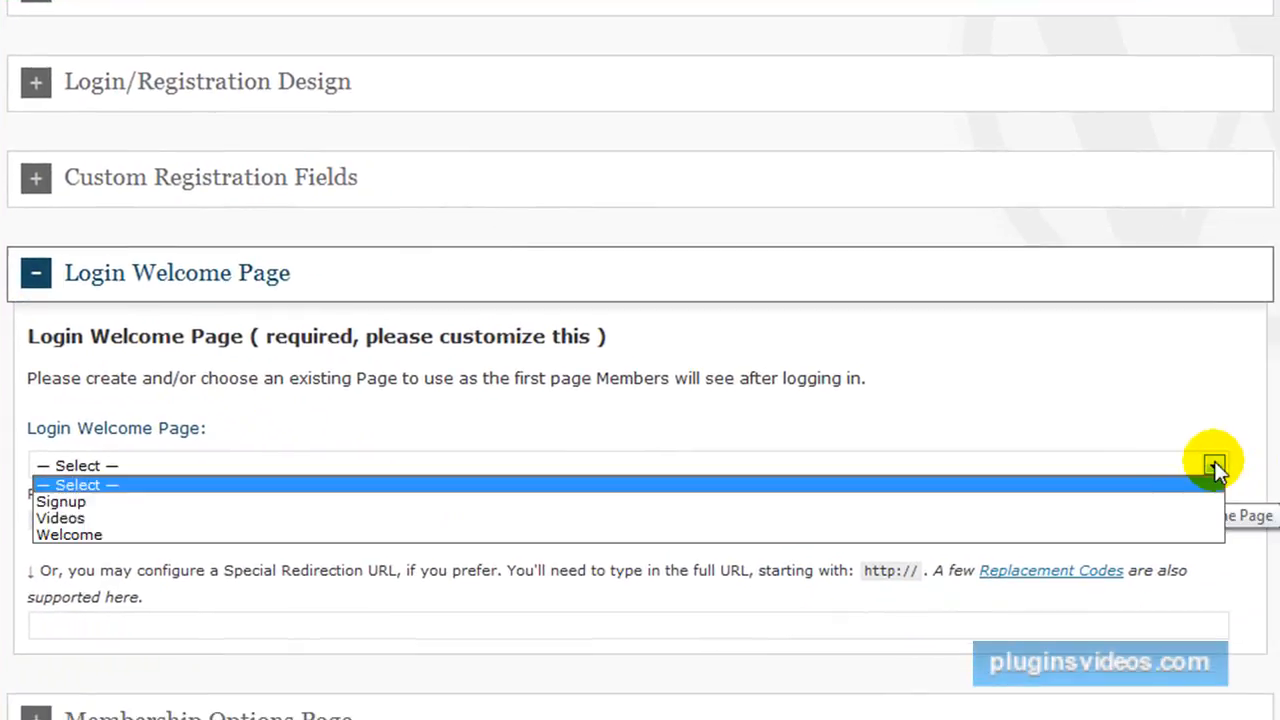
pyautogui.click(118, 535)
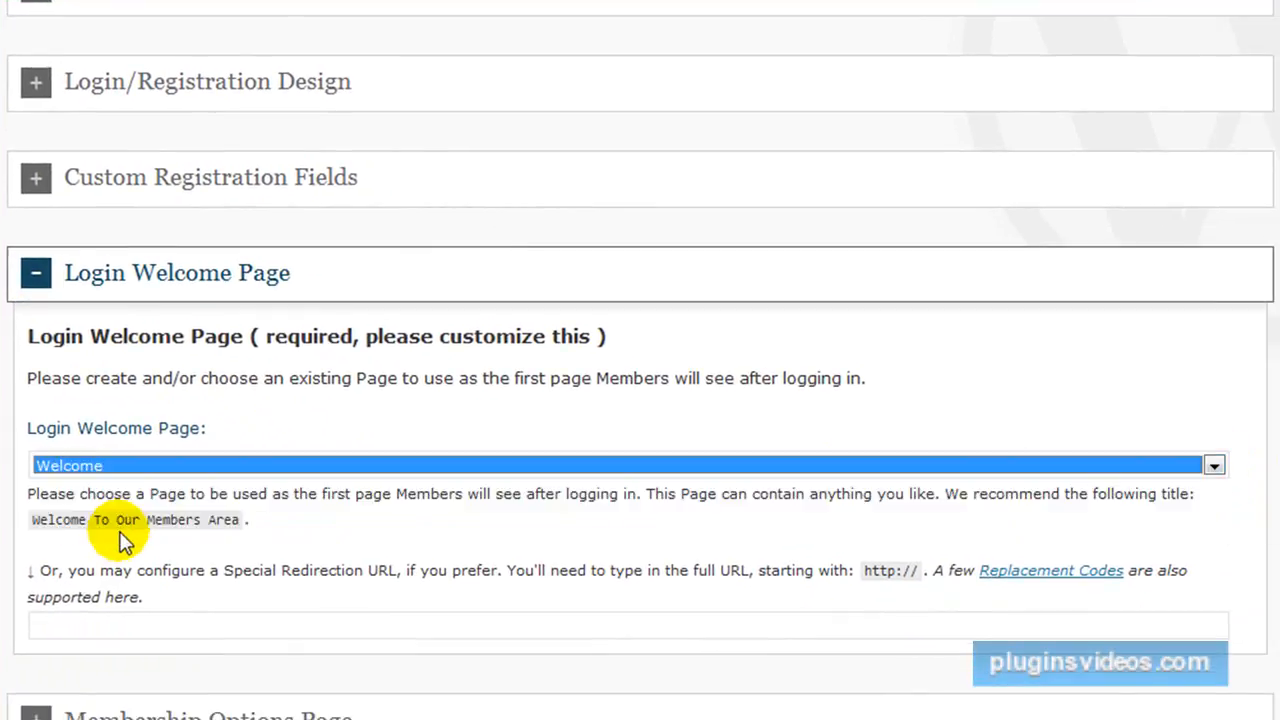
pyautogui.scroll(-6, 251, 466)
pyautogui.scroll(-6, 331, 460)
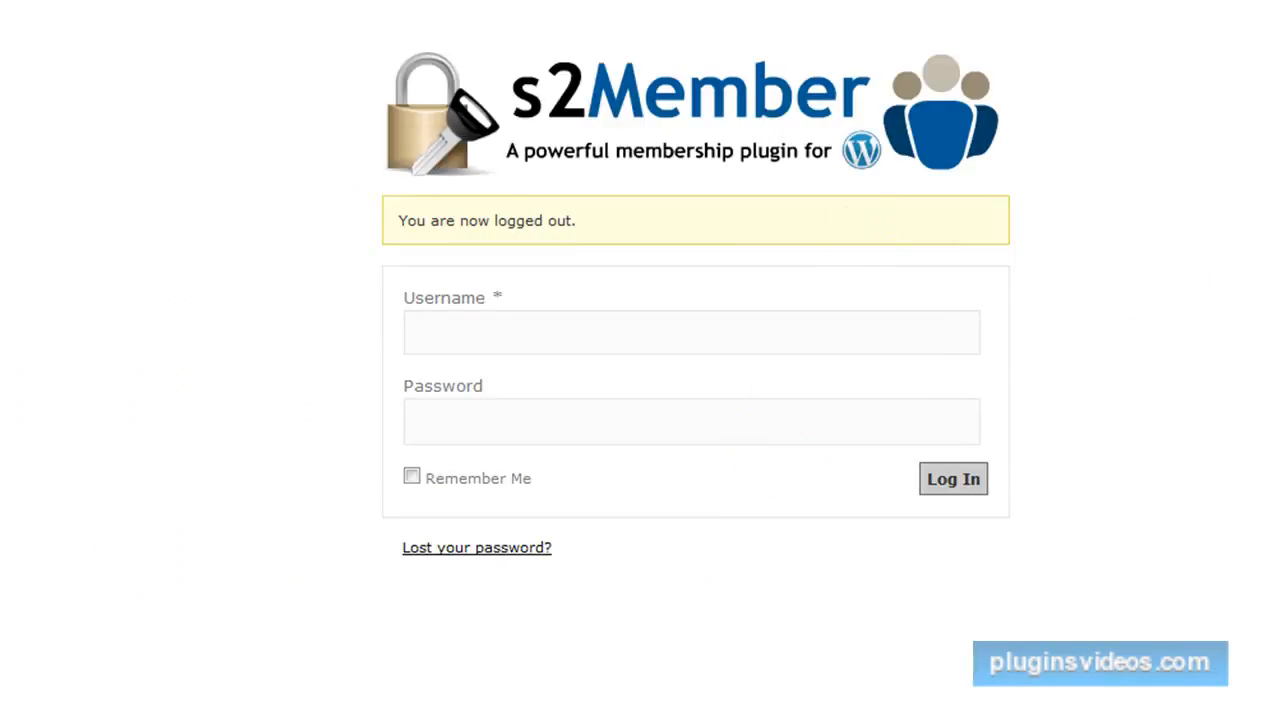
# Test the site as a logged-out visitor by opening the Home, Signup, Videos and Welcome pages.
pyautogui.press('F4')
pyautogui.press('Escape')
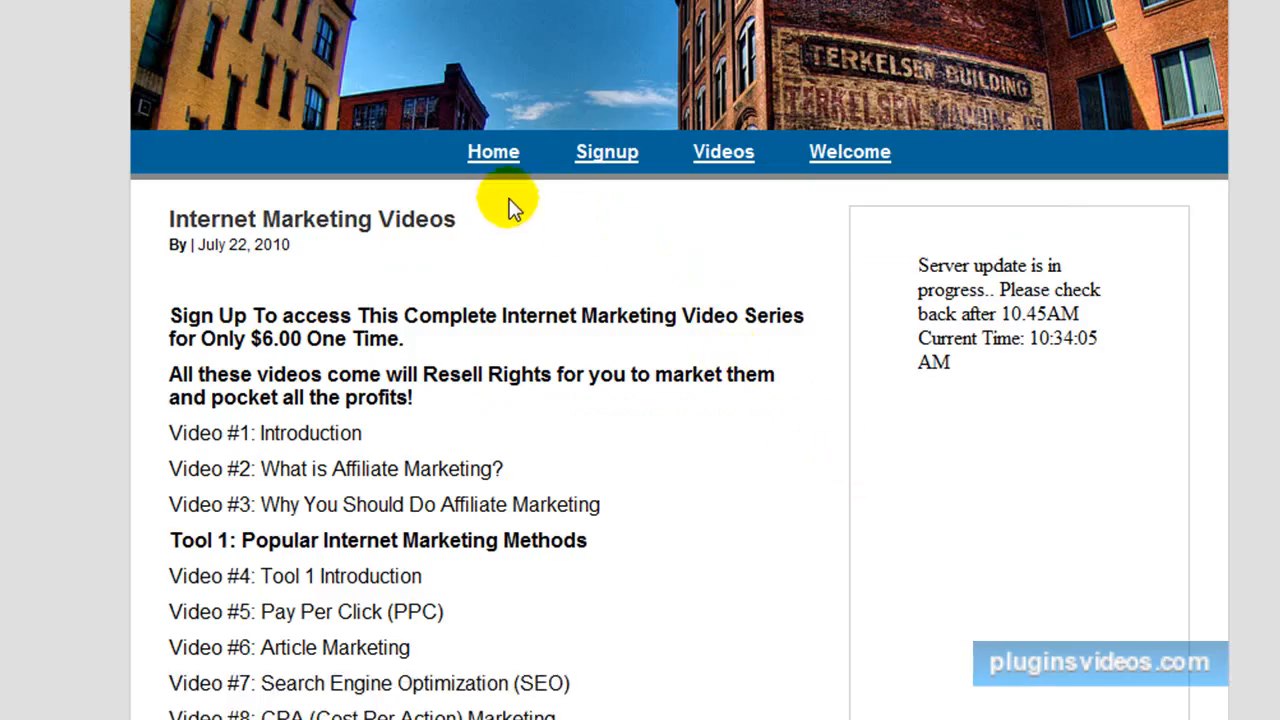
pyautogui.click(480, 158)
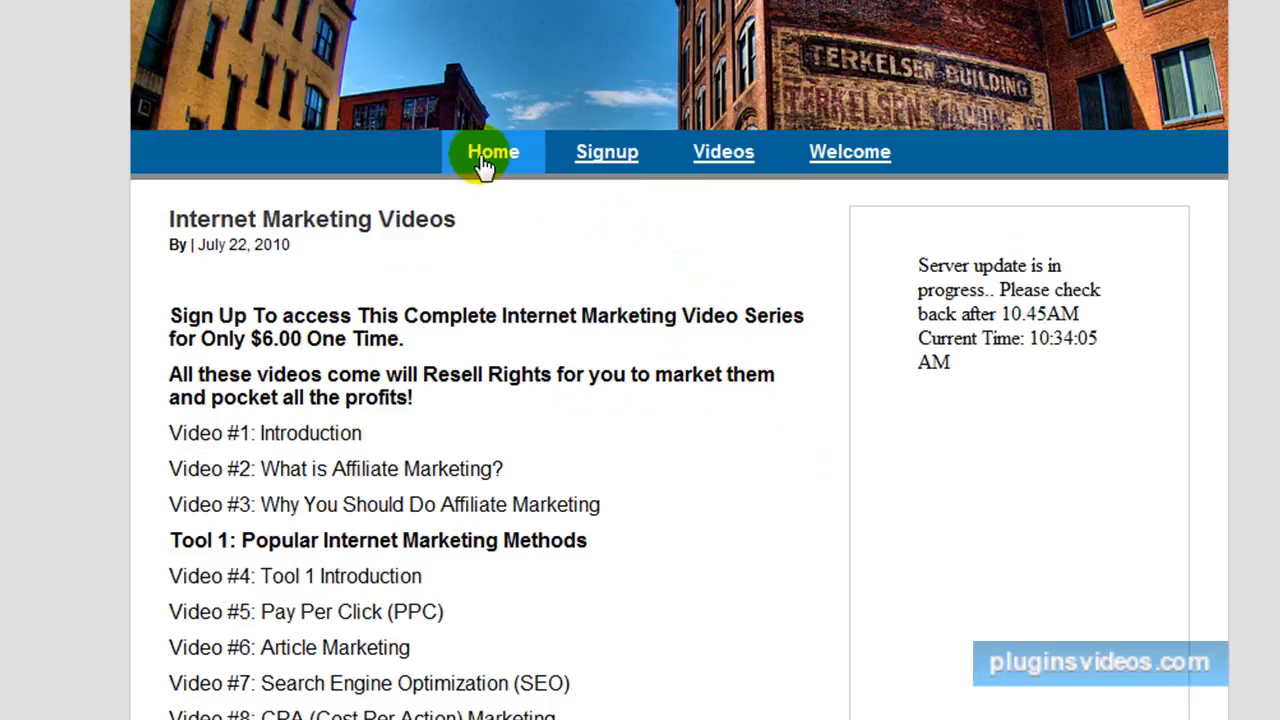
pyautogui.click(608, 158)
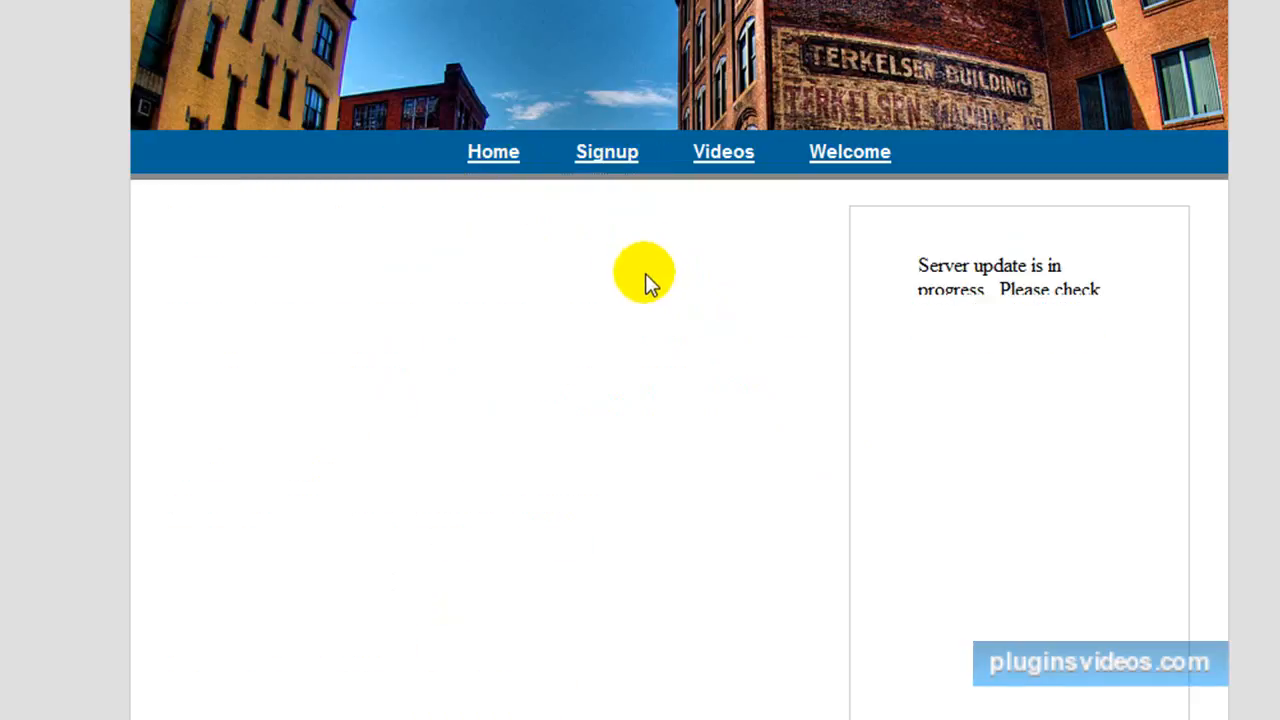
pyautogui.click(720, 165)
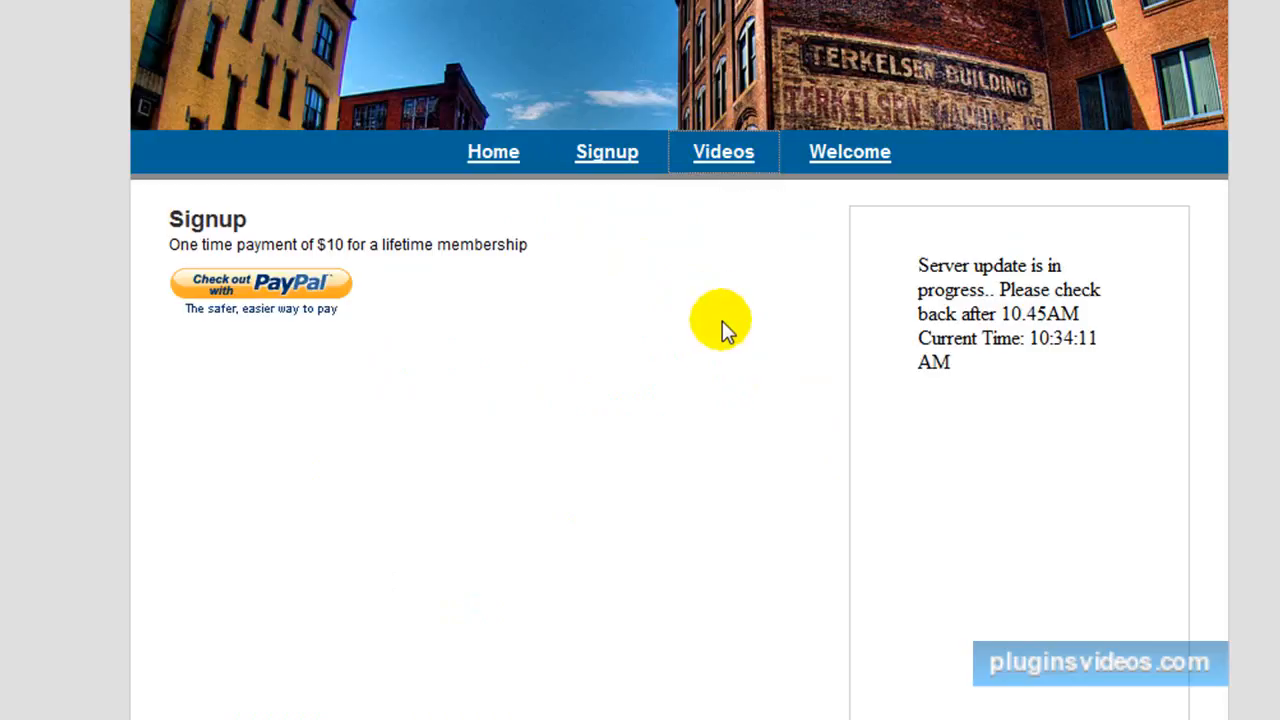
pyautogui.click(846, 160)
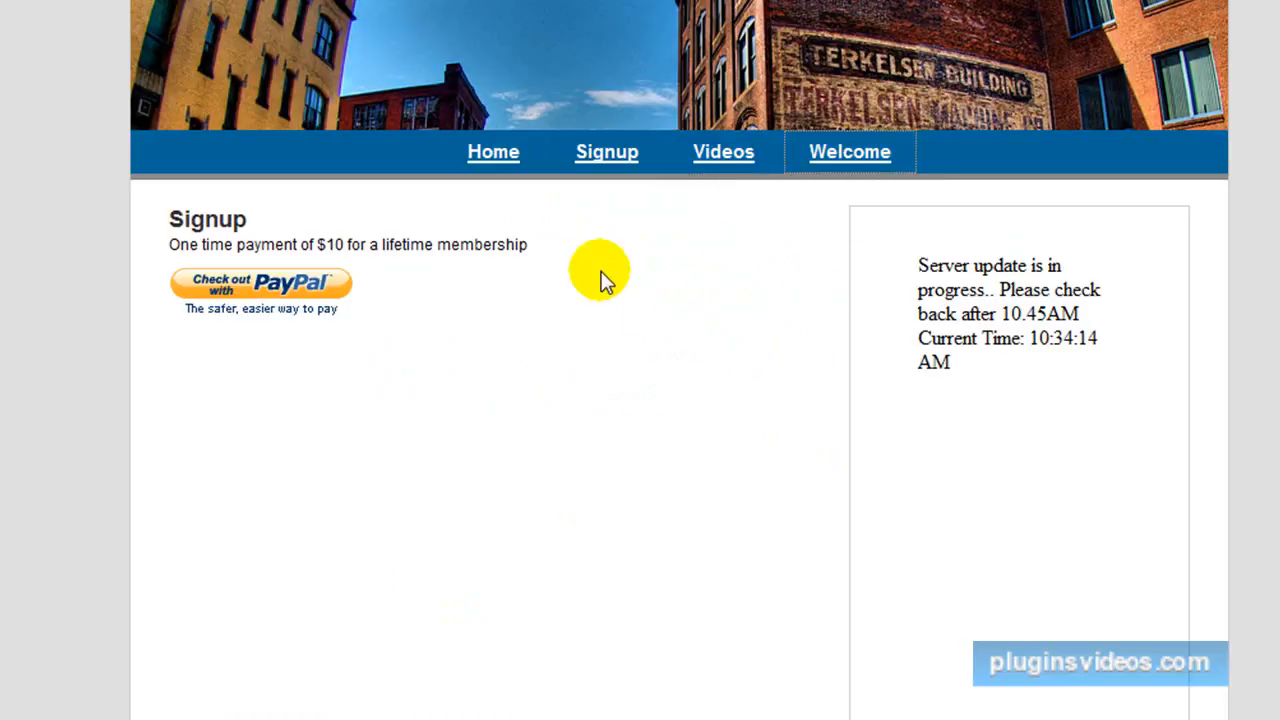
# Look over the Signup page and its sidebar down to the Meta links for visitors.
pyautogui.scroll(-5, 620, 340)
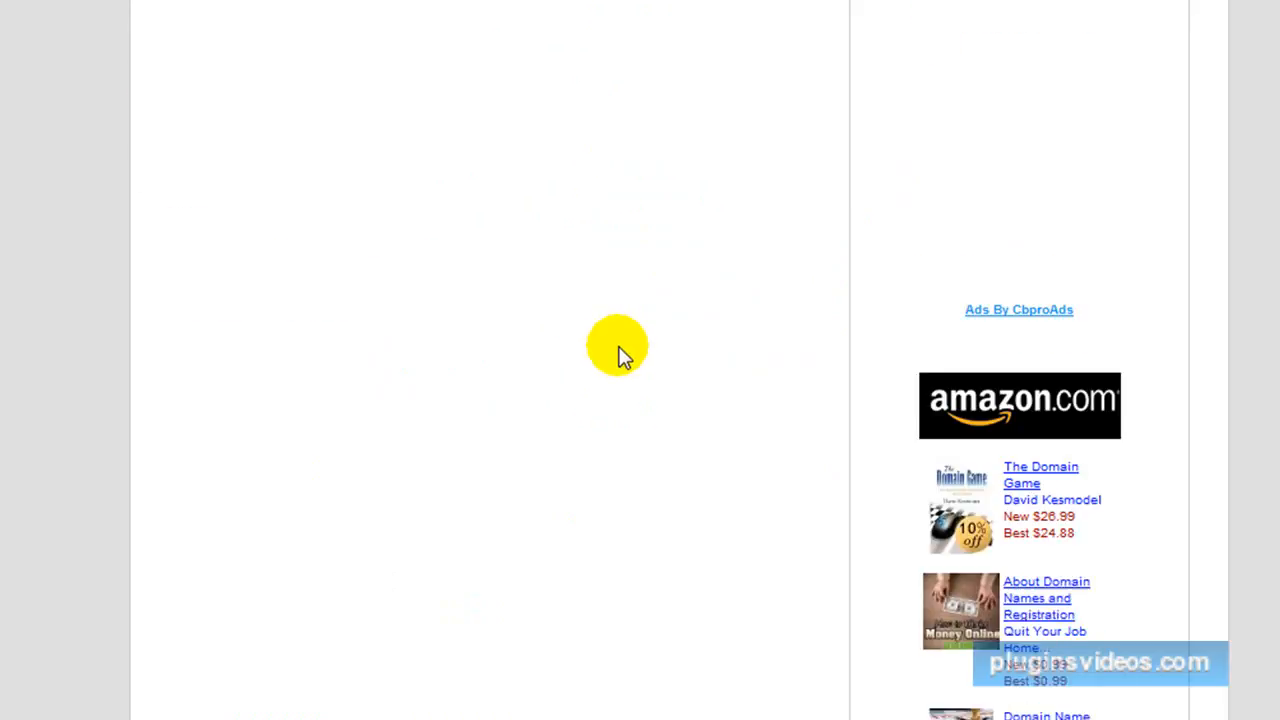
pyautogui.scroll(-3, 620, 355)
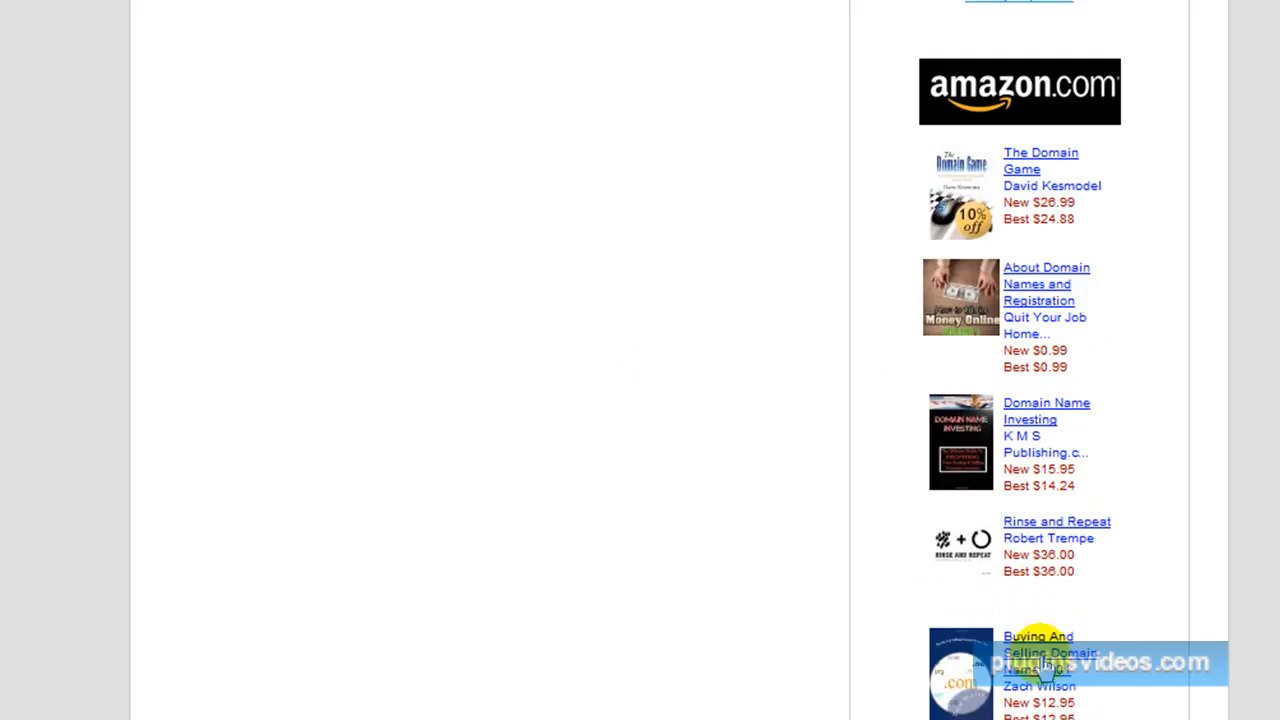
pyautogui.scroll(-4, 1110, 608)
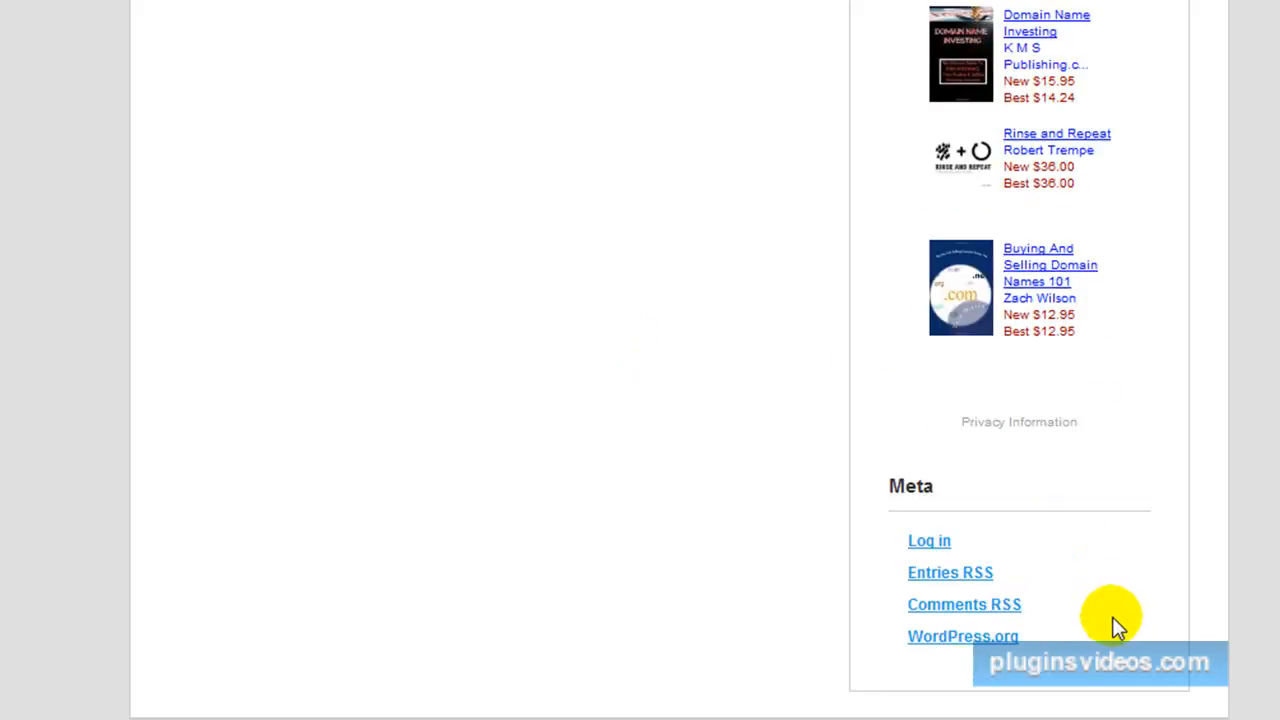
pyautogui.scroll(15, 1116, 620)
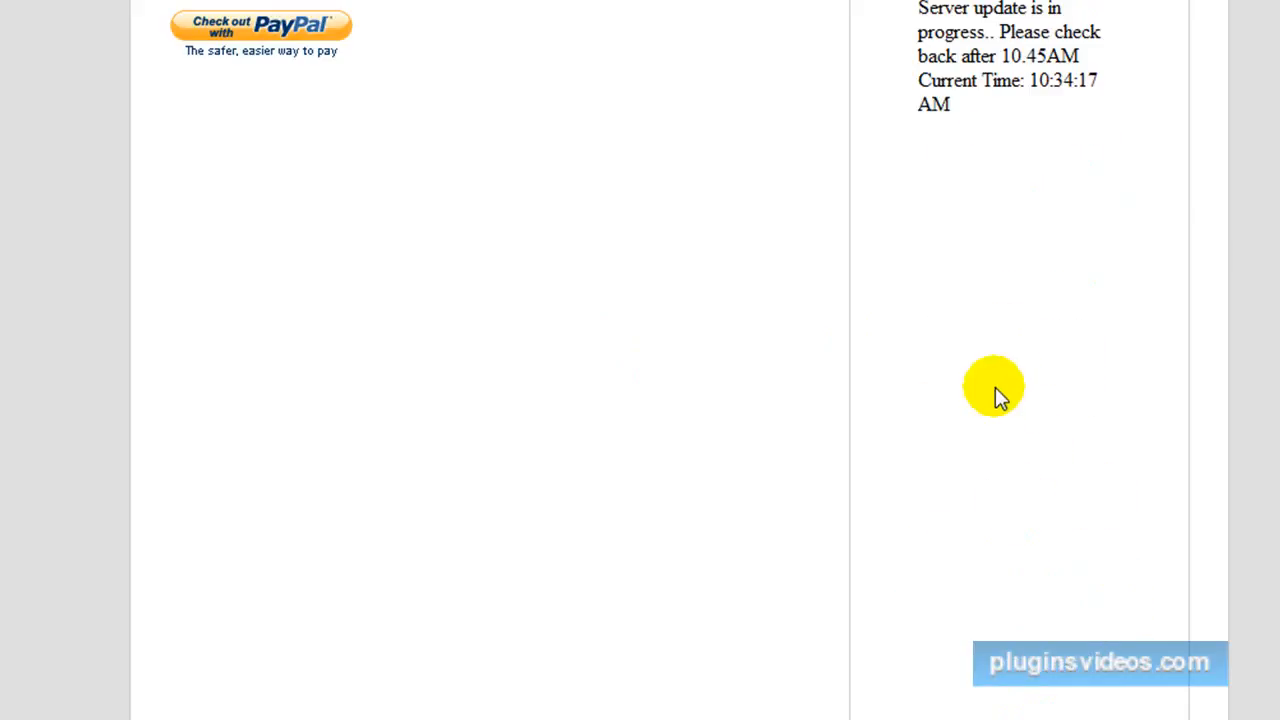
pyautogui.scroll(3, 977, 525)
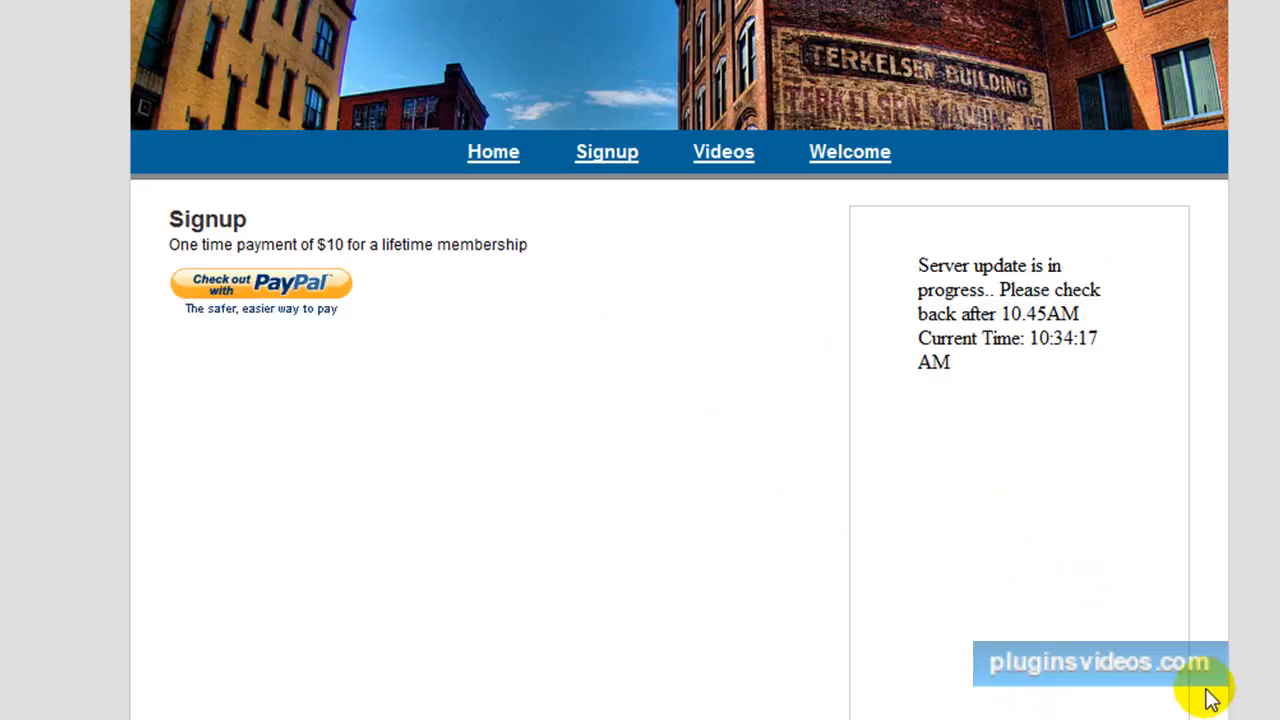
# Review the unlinked video list on the Home page and test visitor access to the Videos page.
pyautogui.click(491, 152)
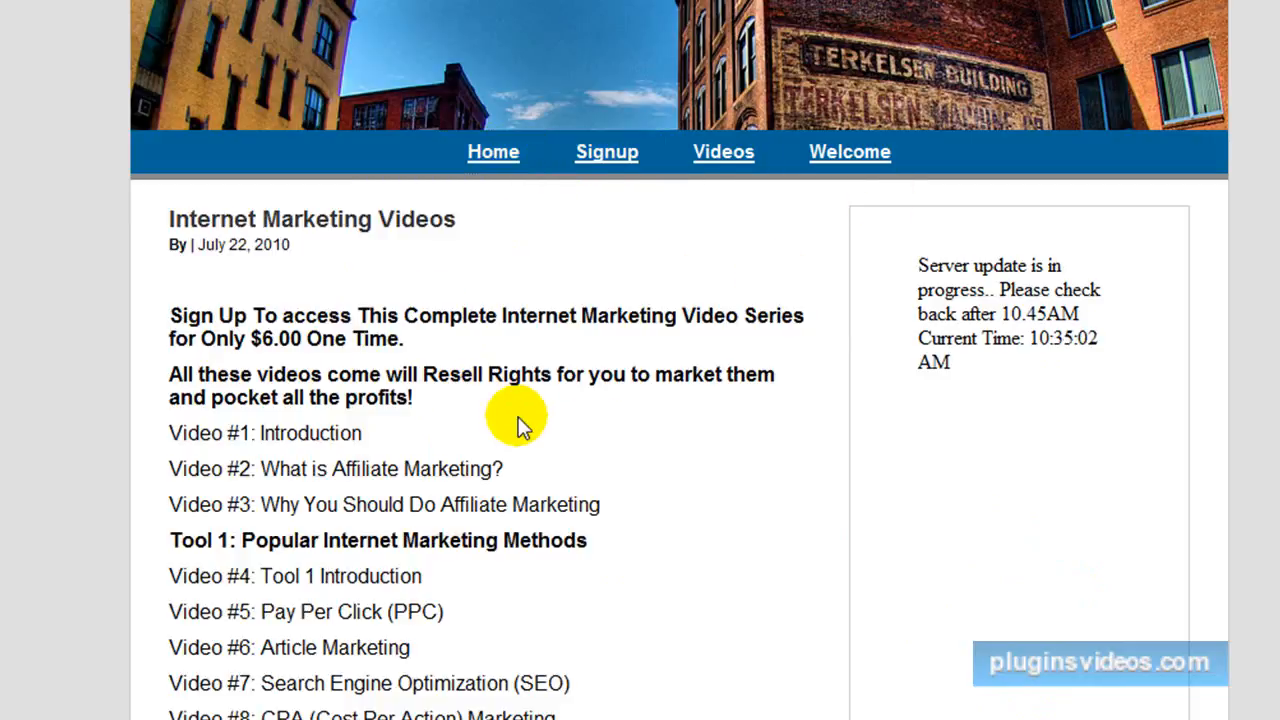
pyautogui.scroll(-3, 510, 417)
pyautogui.scroll(-2, 520, 417)
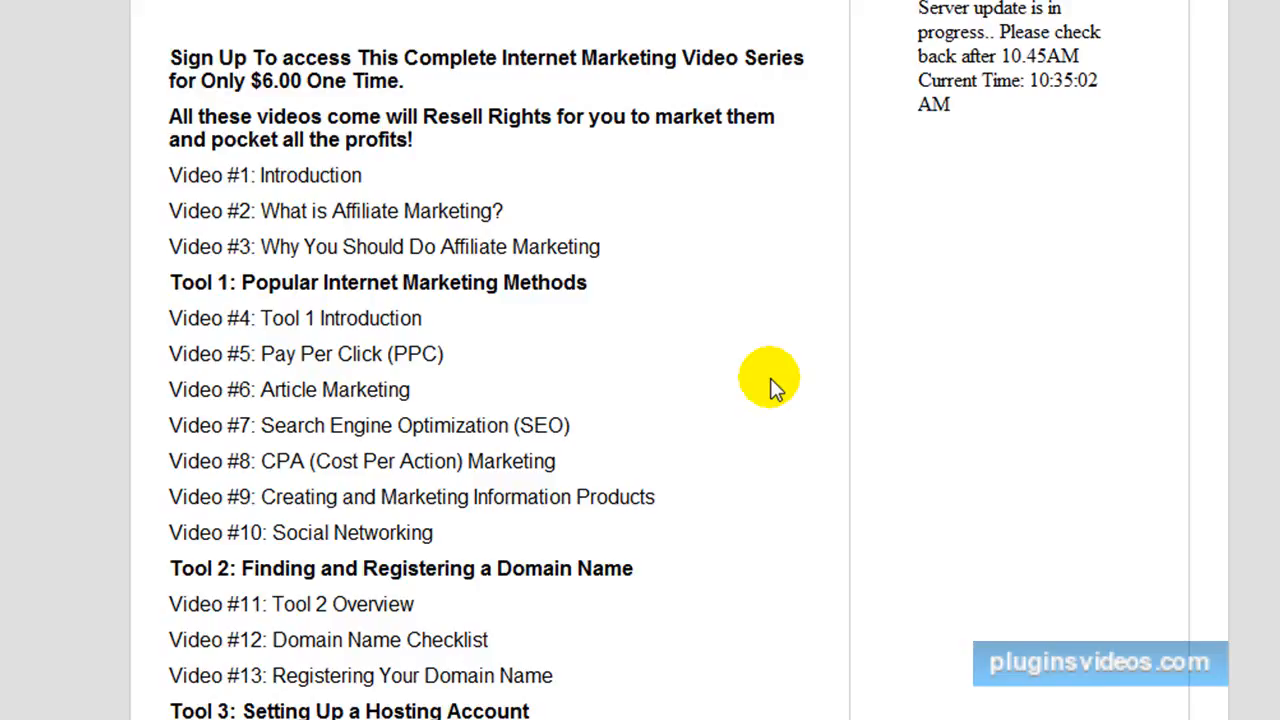
pyautogui.scroll(-3, 735, 385)
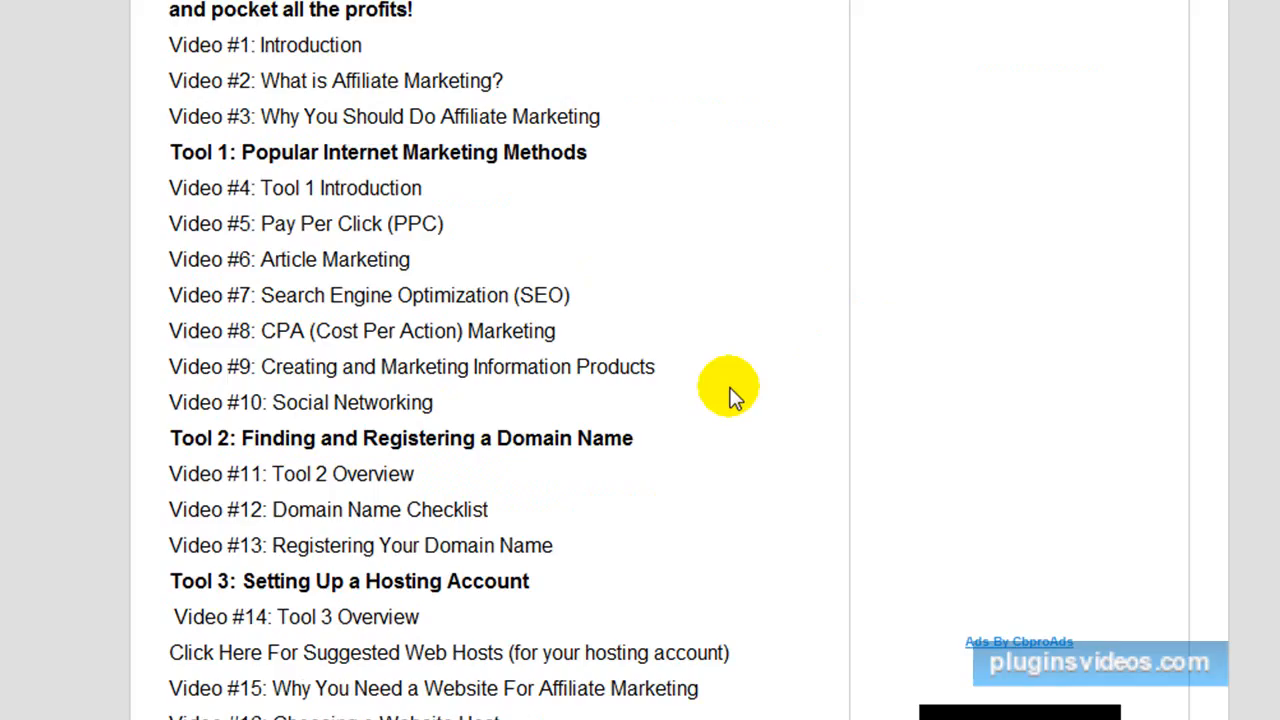
pyautogui.scroll(-3, 720, 395)
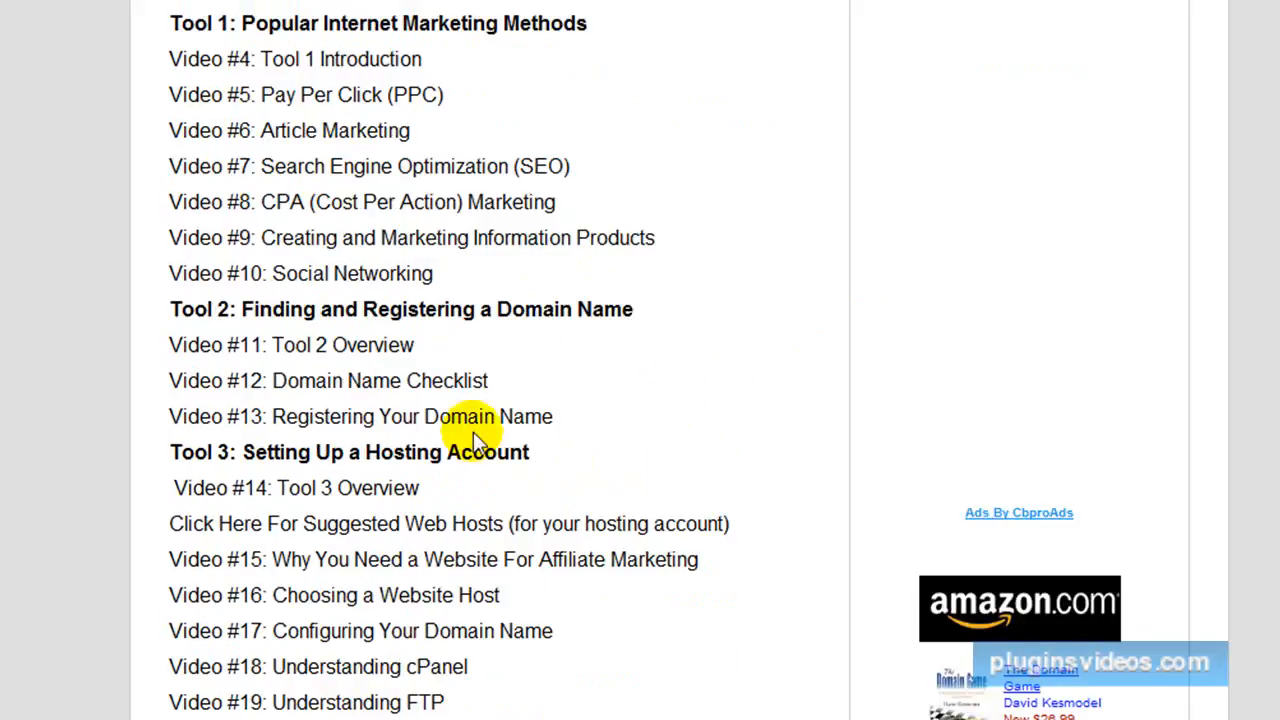
pyautogui.scroll(9, 458, 358)
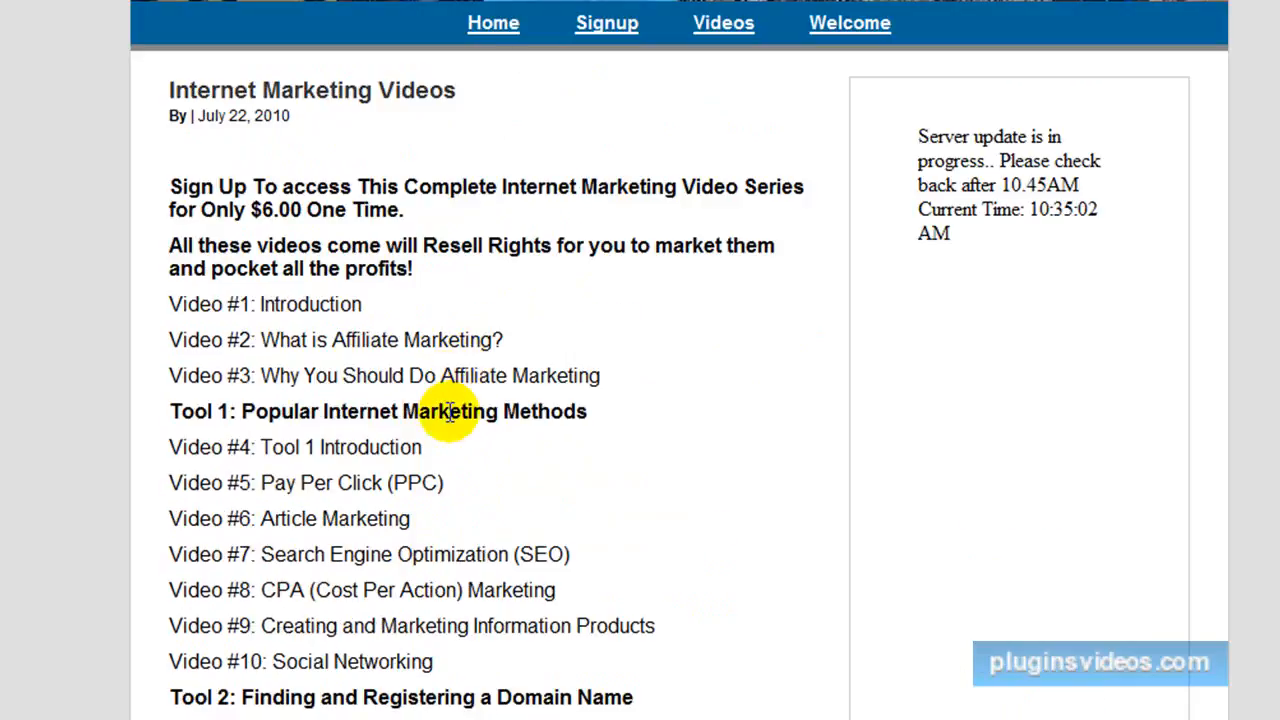
pyautogui.click(726, 25)
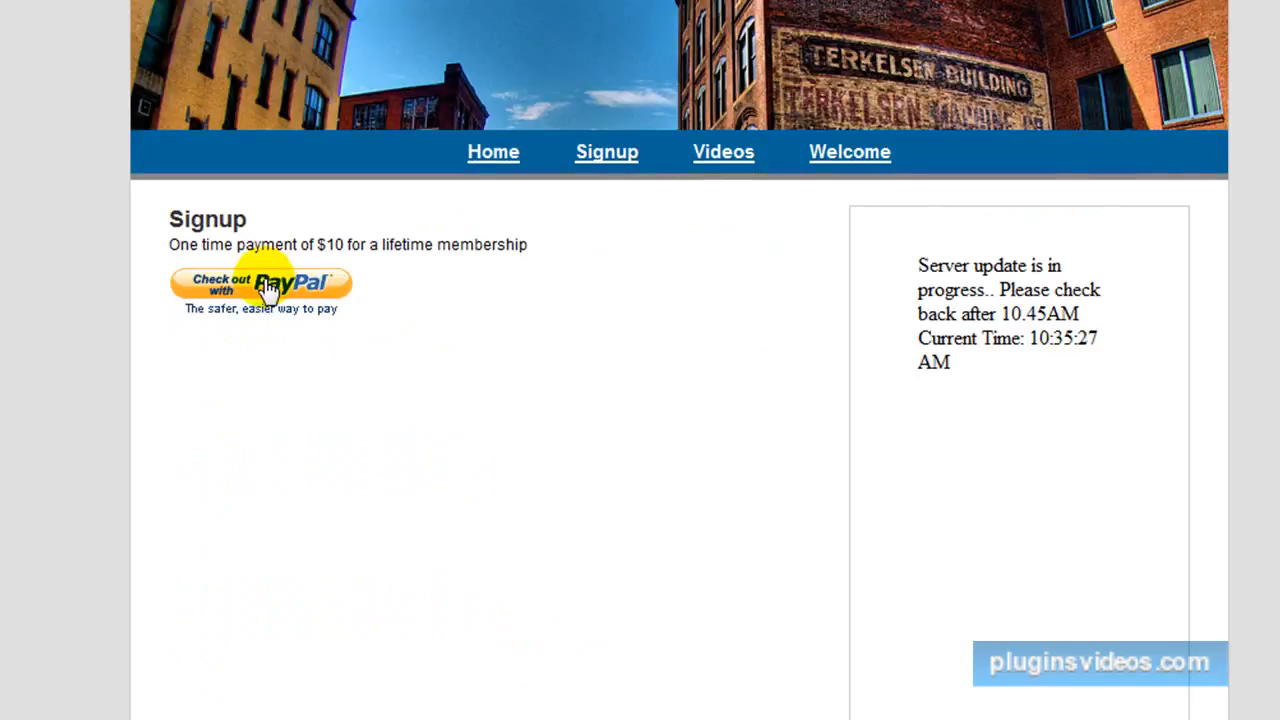
# Check out with PayPal from the Signup page, enter the PayPal account password, pay for the Bronze membership, and return to the merchant's registration.
pyautogui.click(270, 285)
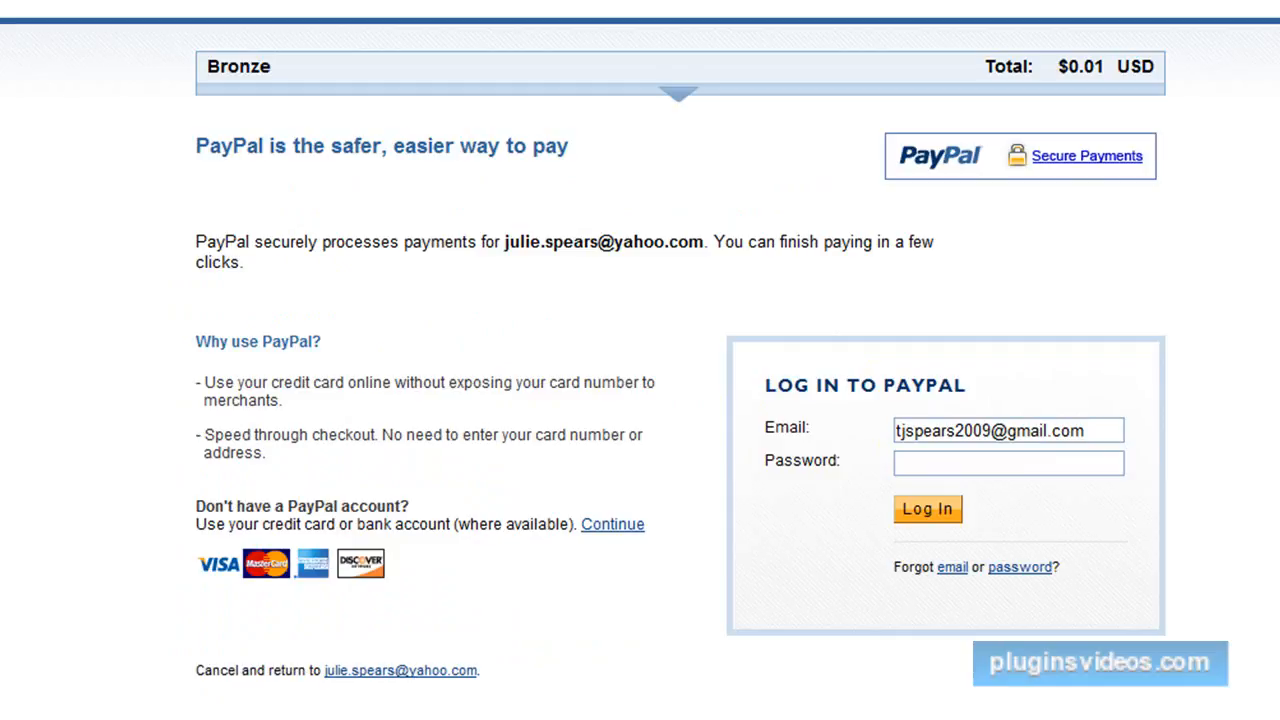
pyautogui.write('•••••••••')
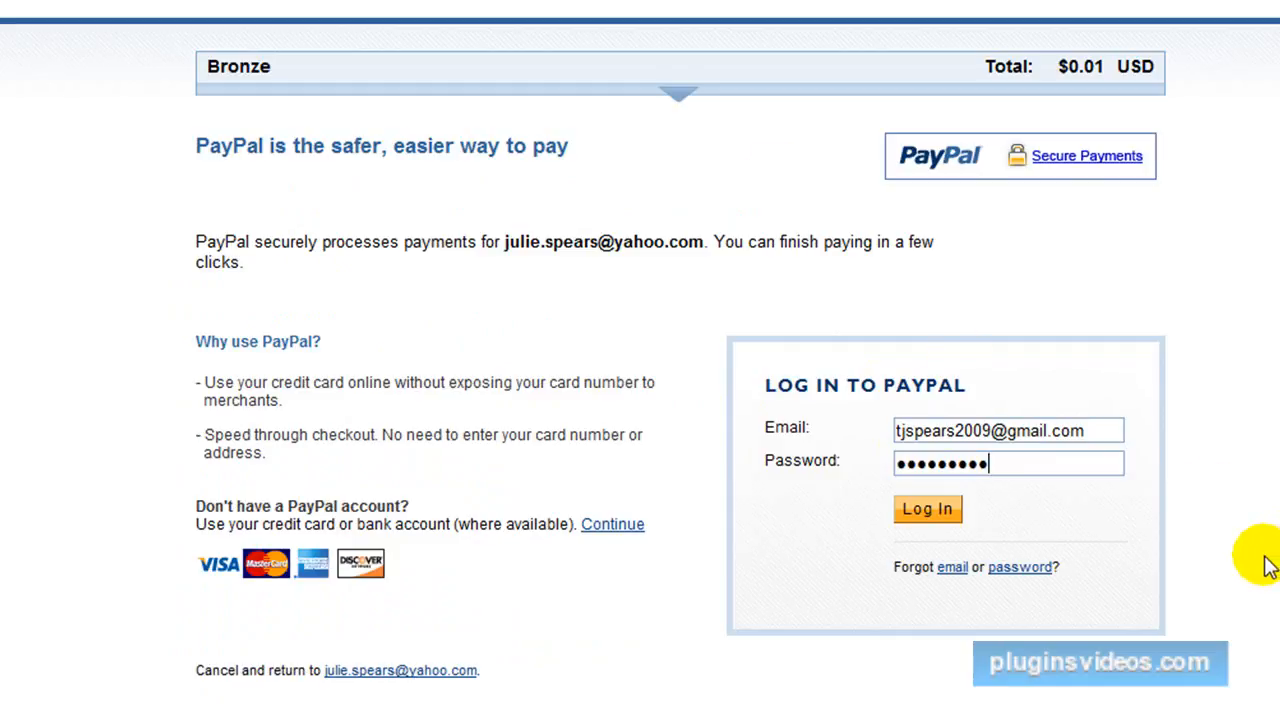
pyautogui.click(910, 516)
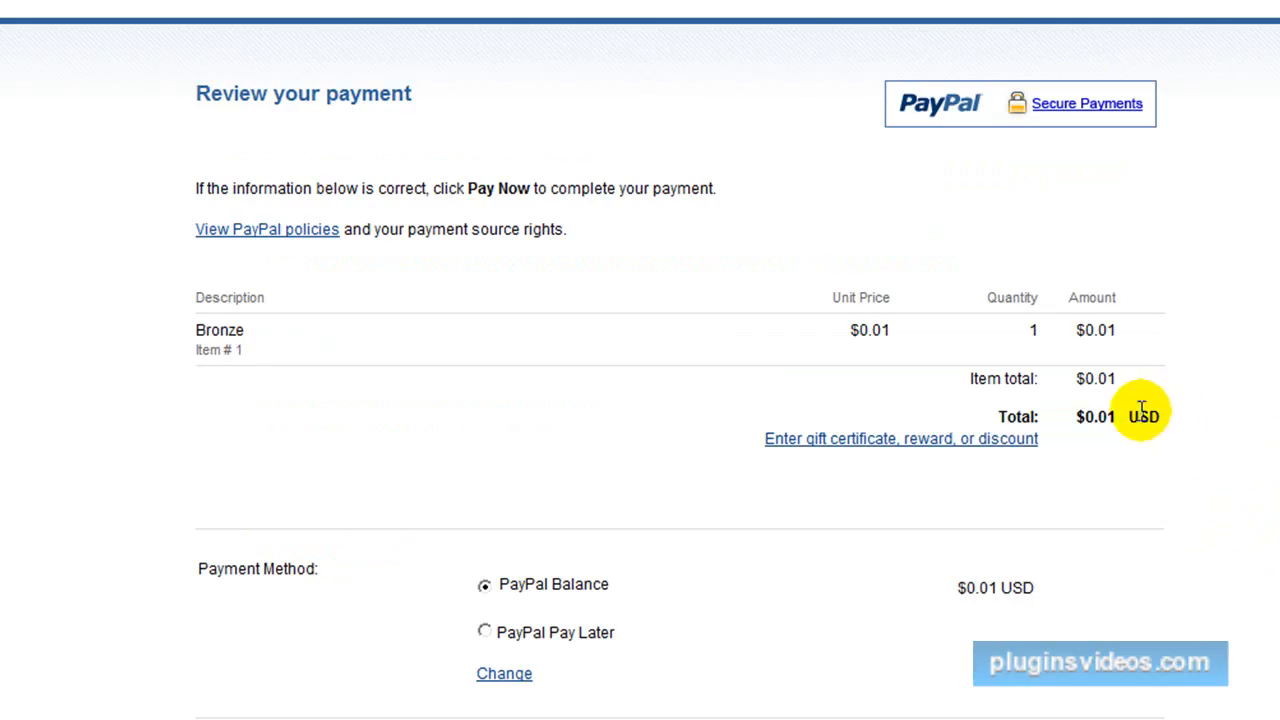
pyautogui.scroll(-3, 791, 345)
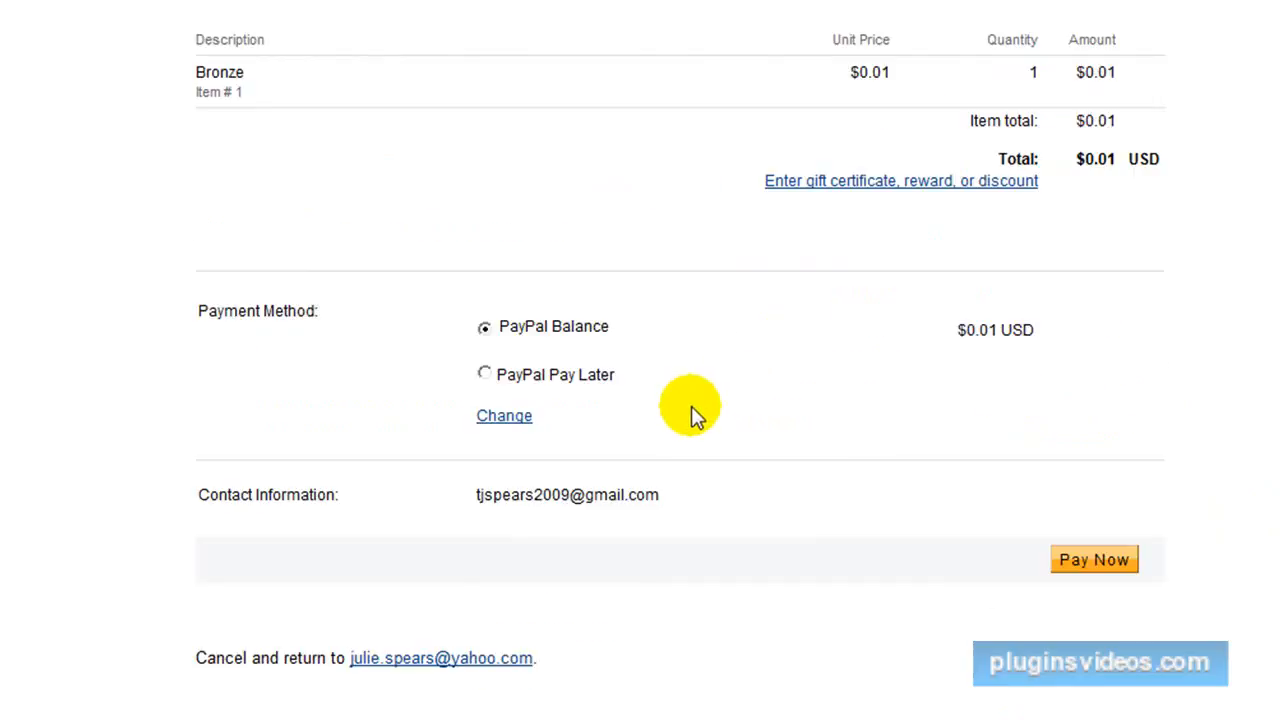
pyautogui.click(1092, 564)
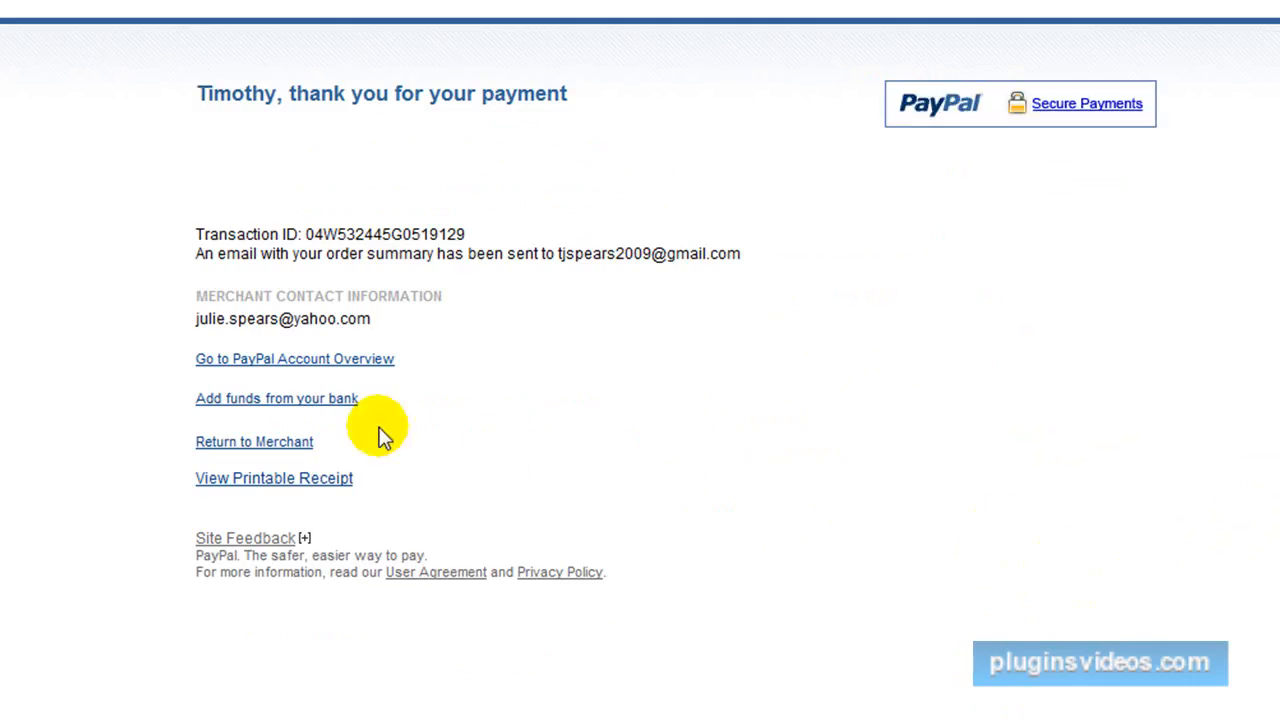
pyautogui.click(284, 445)
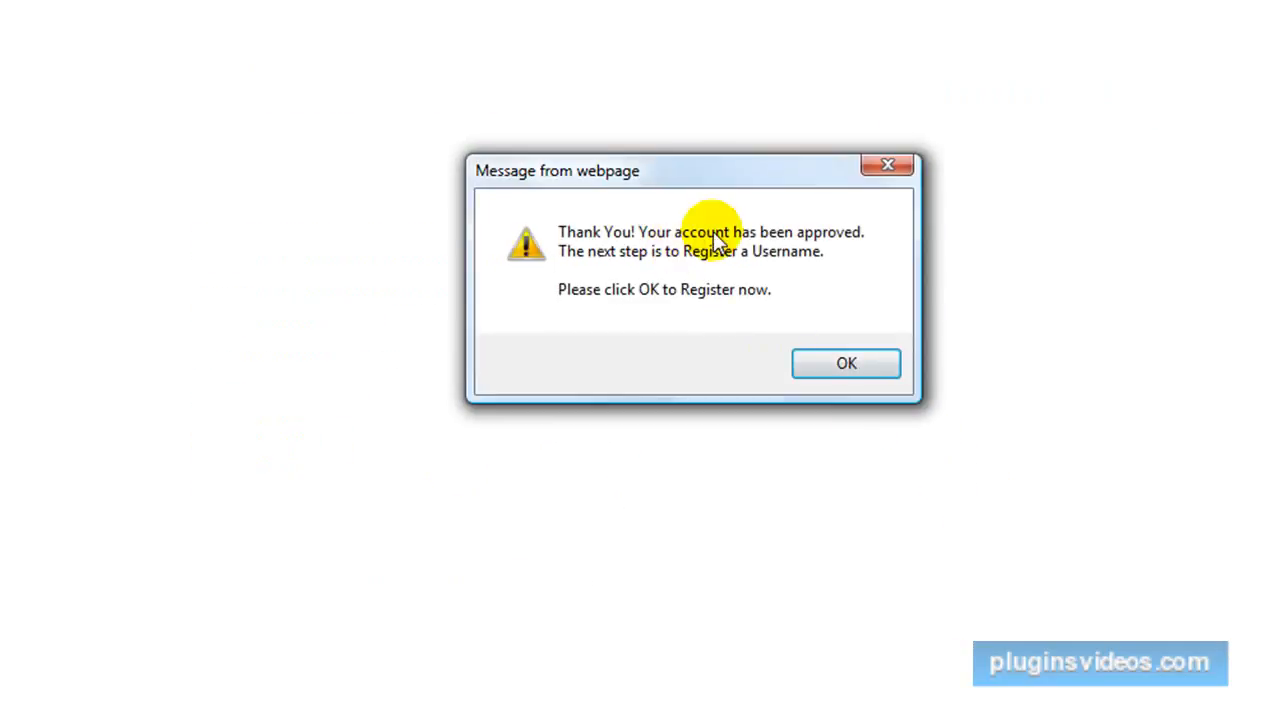
pyautogui.click(845, 366)
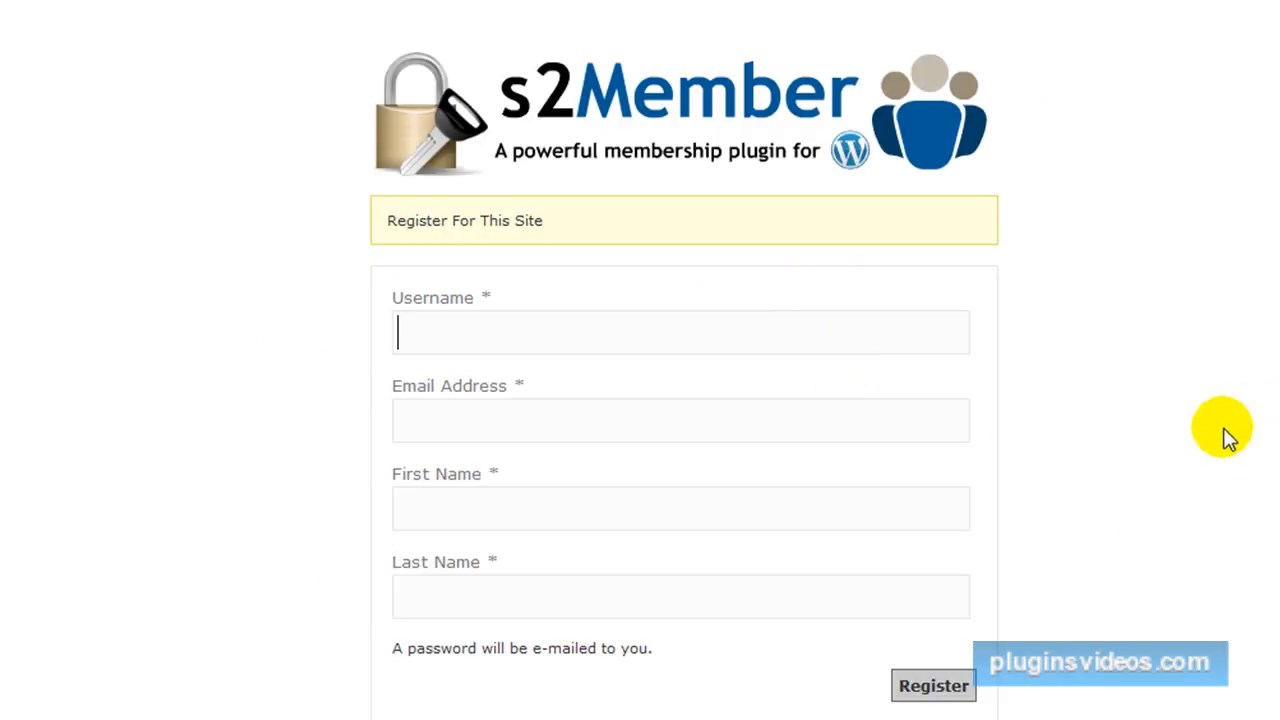
# Fill in the new member's username and e-mail address on the s2Member registration form.
pyautogui.click(418, 333)
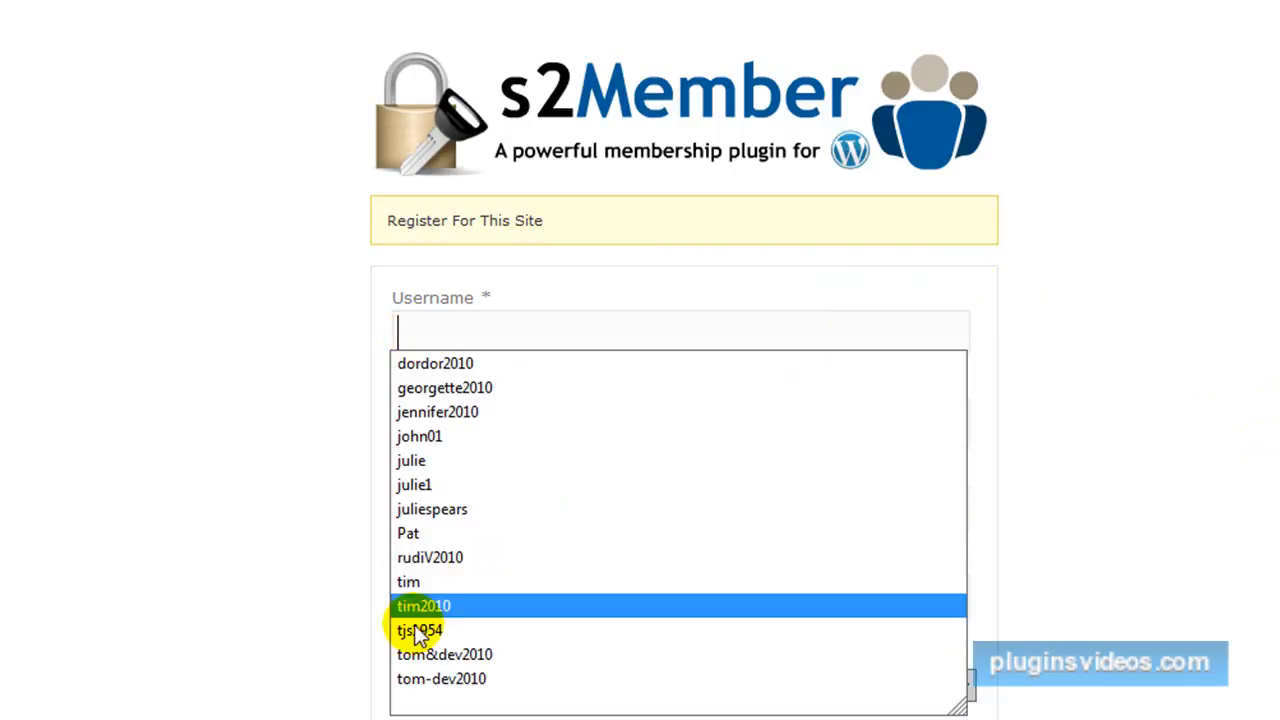
pyautogui.click(415, 581)
pyautogui.click(429, 414)
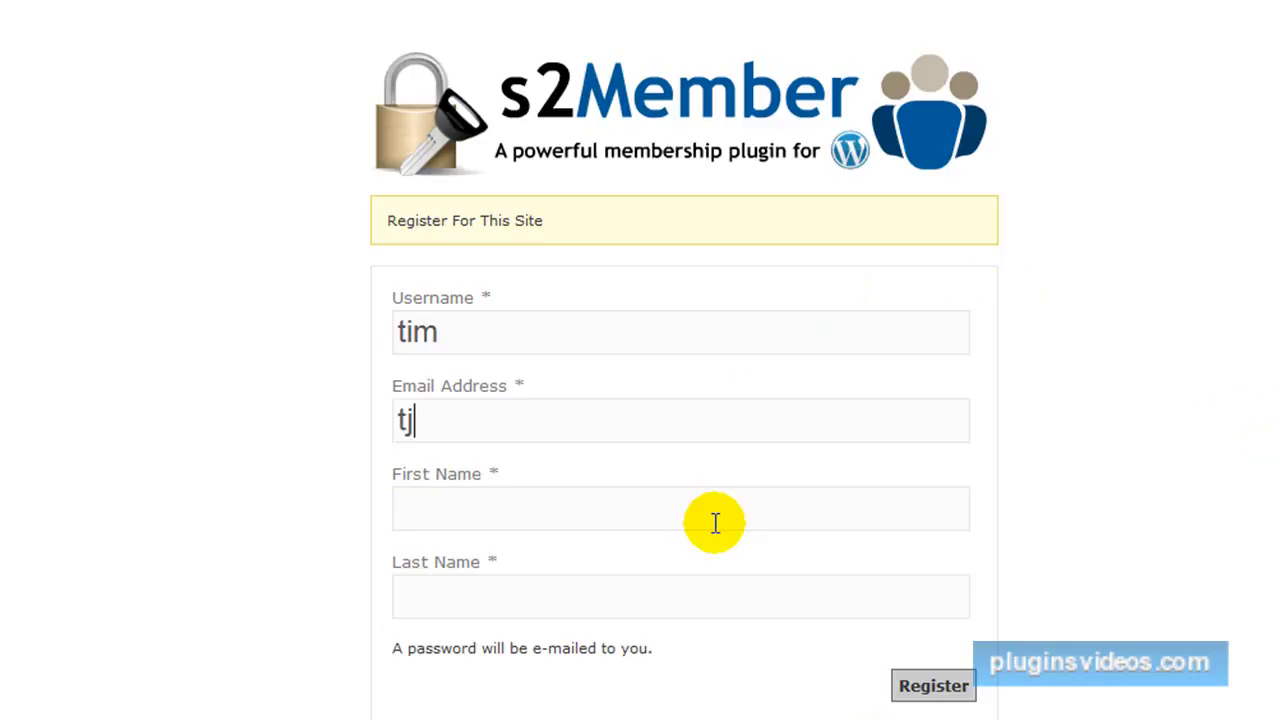
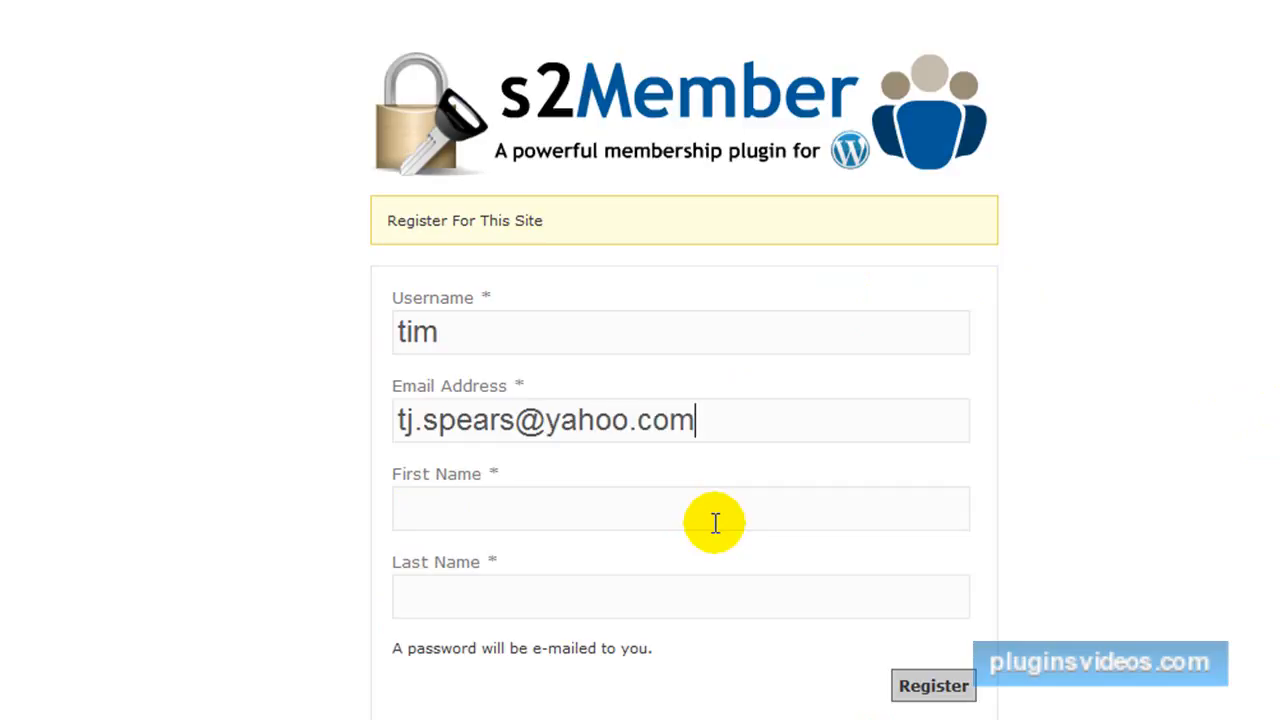
# Enter the member's first and last name, and submit the registration.
pyautogui.click(519, 516)
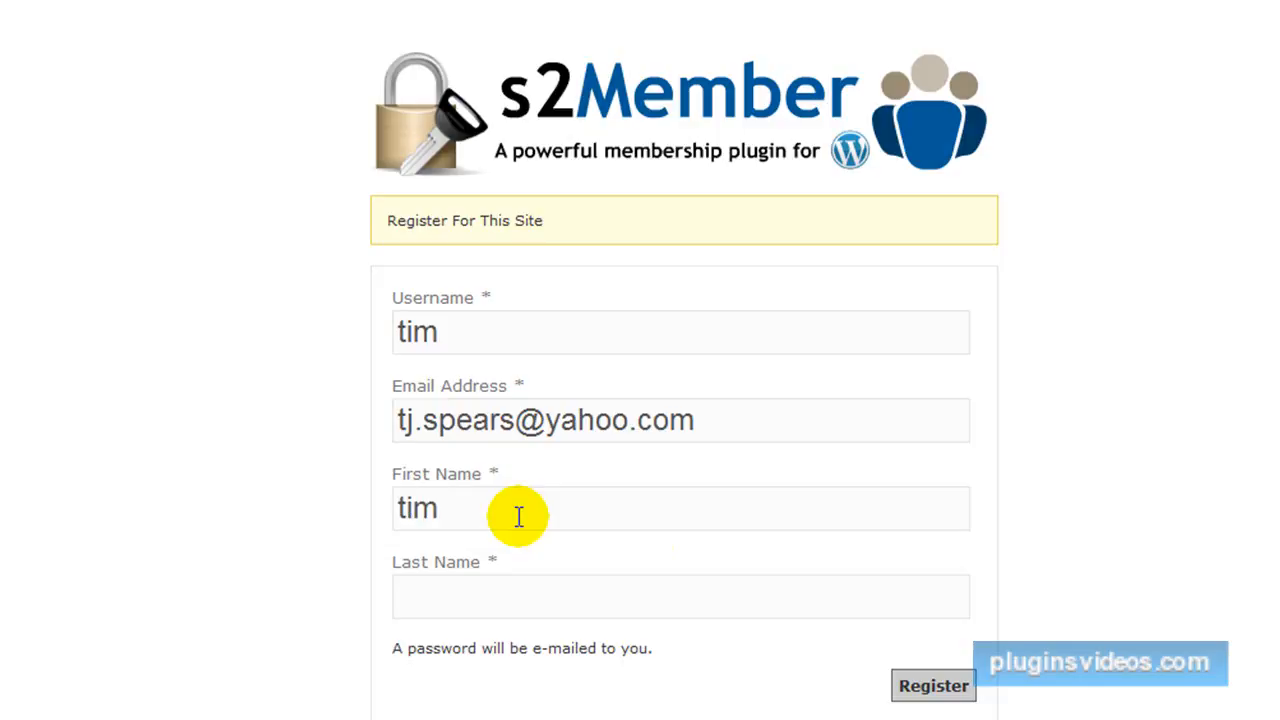
pyautogui.press('Tab')
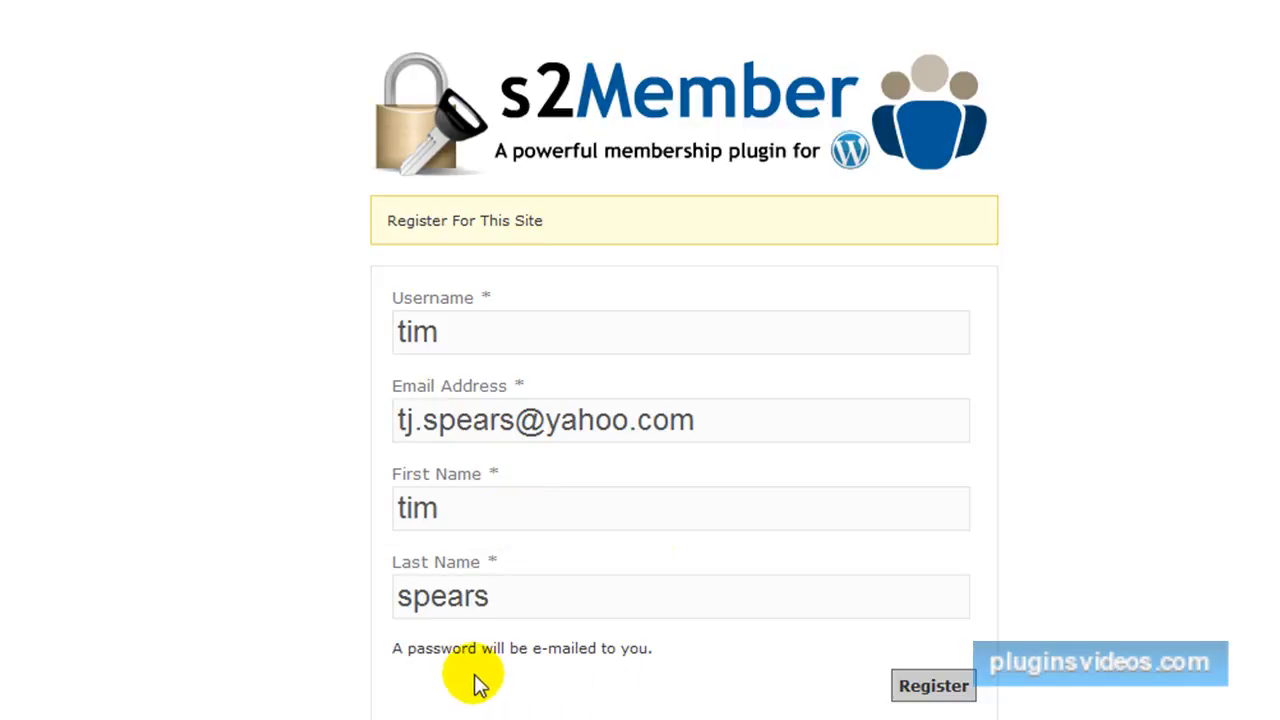
pyautogui.click(933, 688)
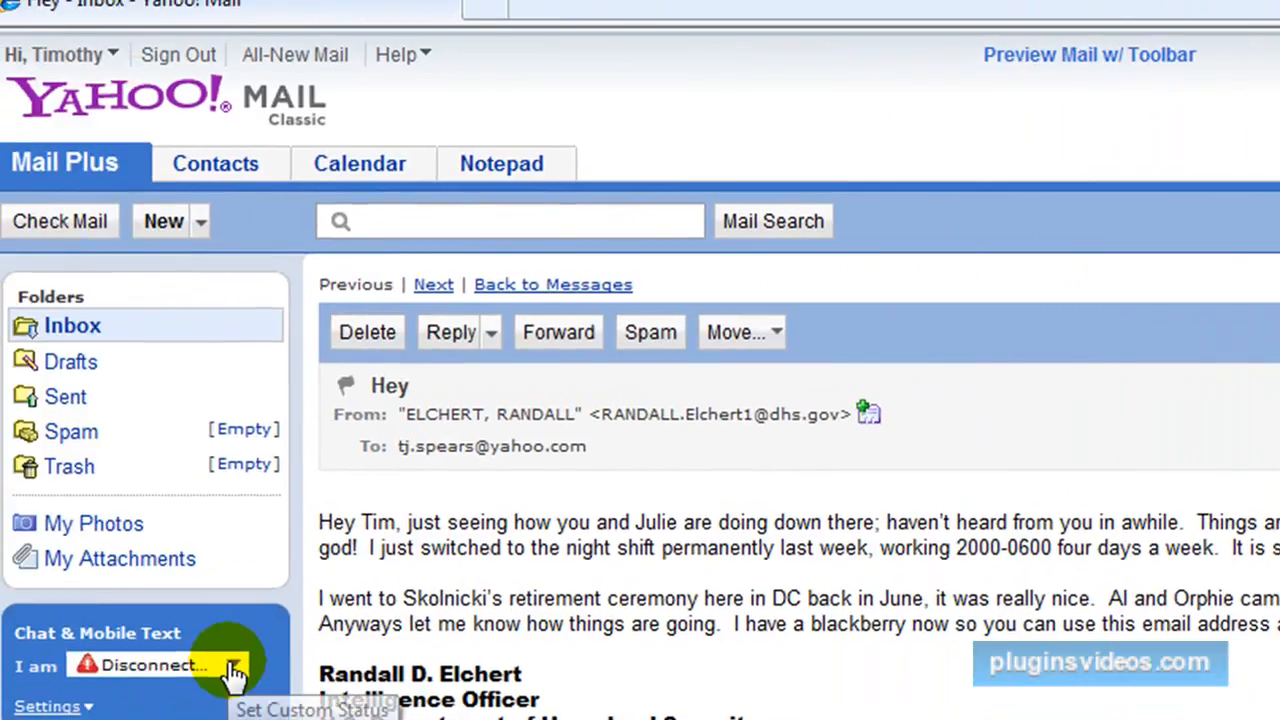
# Switch to Yahoo Mail, reload it, check for new mail and open the "Your username and password" message.
pyautogui.click(205, 694)
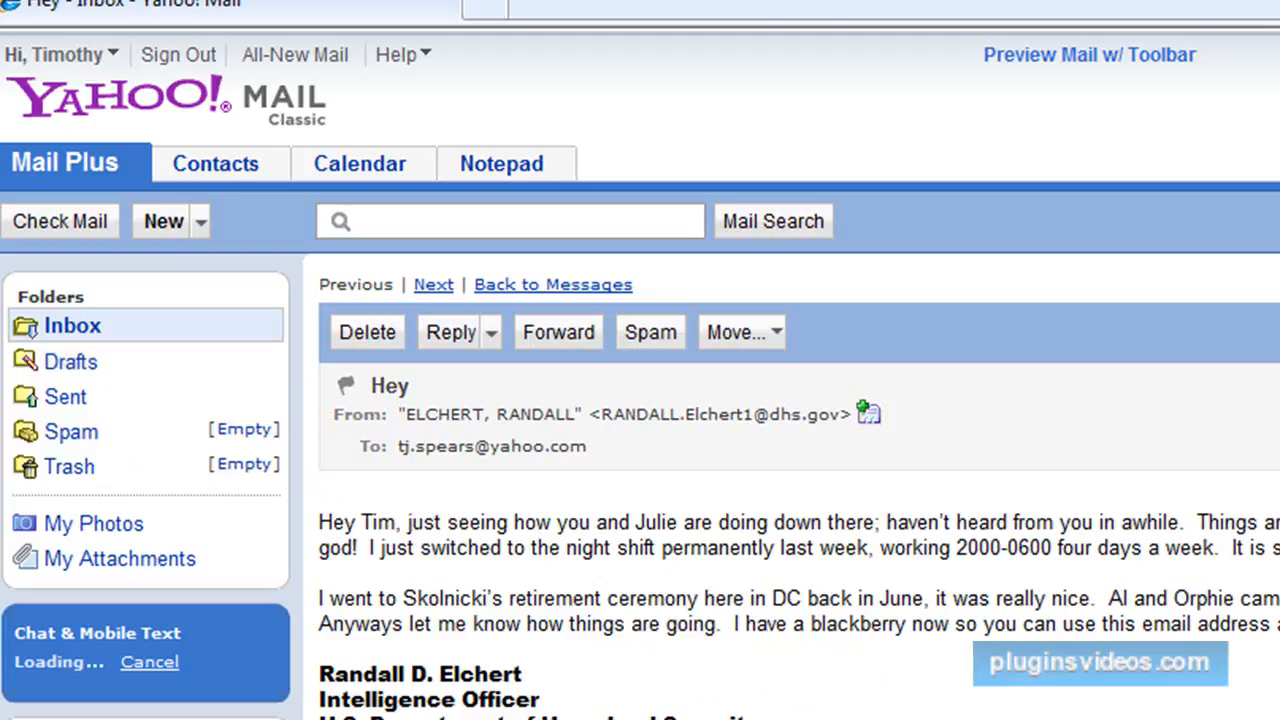
pyautogui.press('F5')
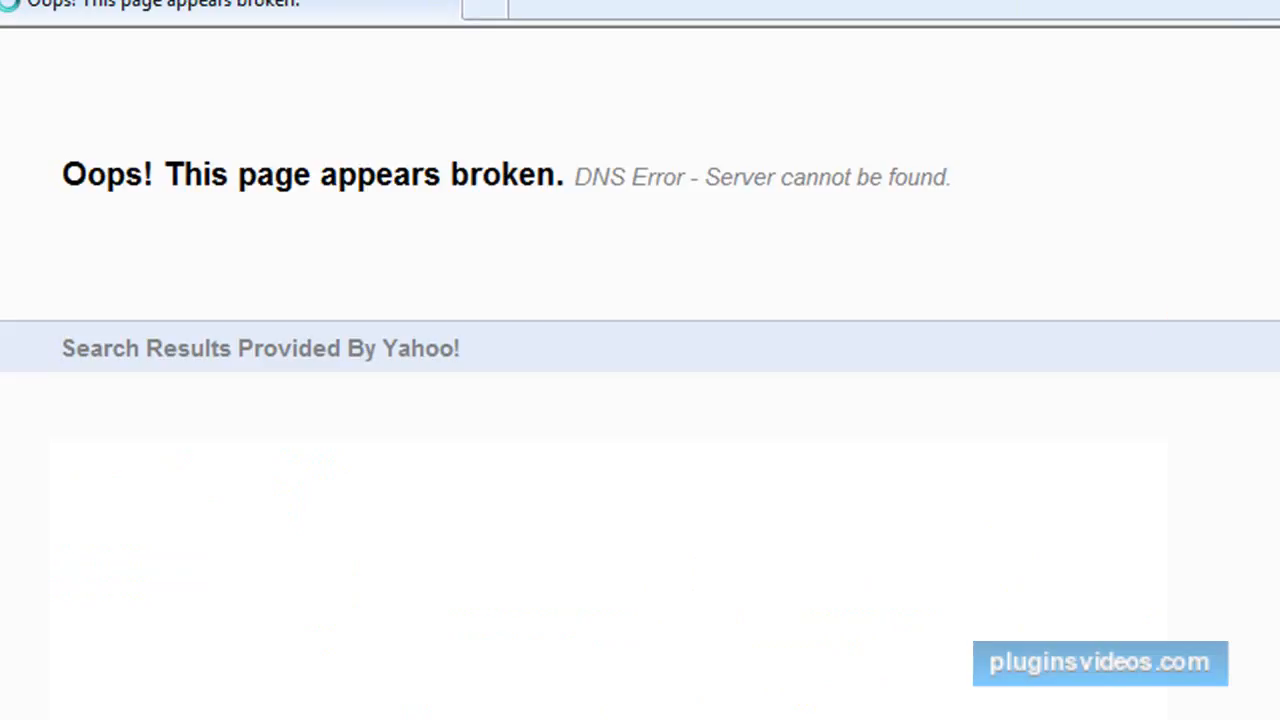
pyautogui.press('F4')
pyautogui.press('Escape')
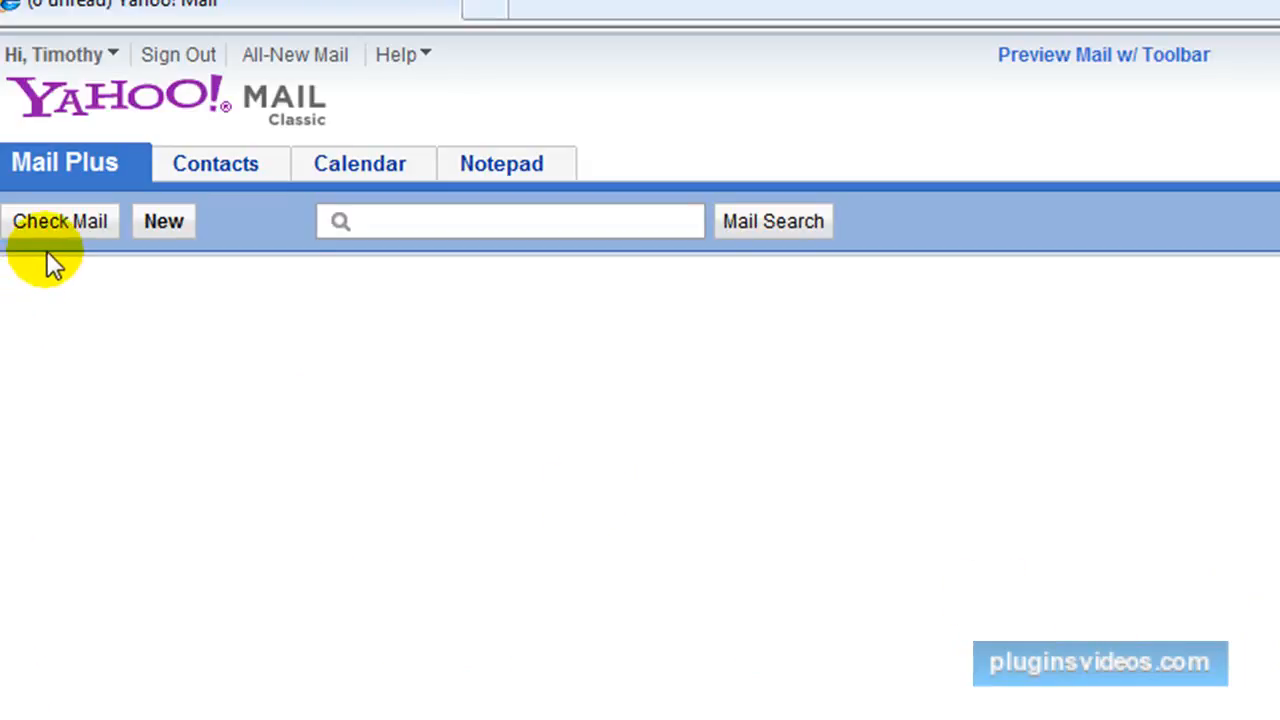
pyautogui.click(60, 219)
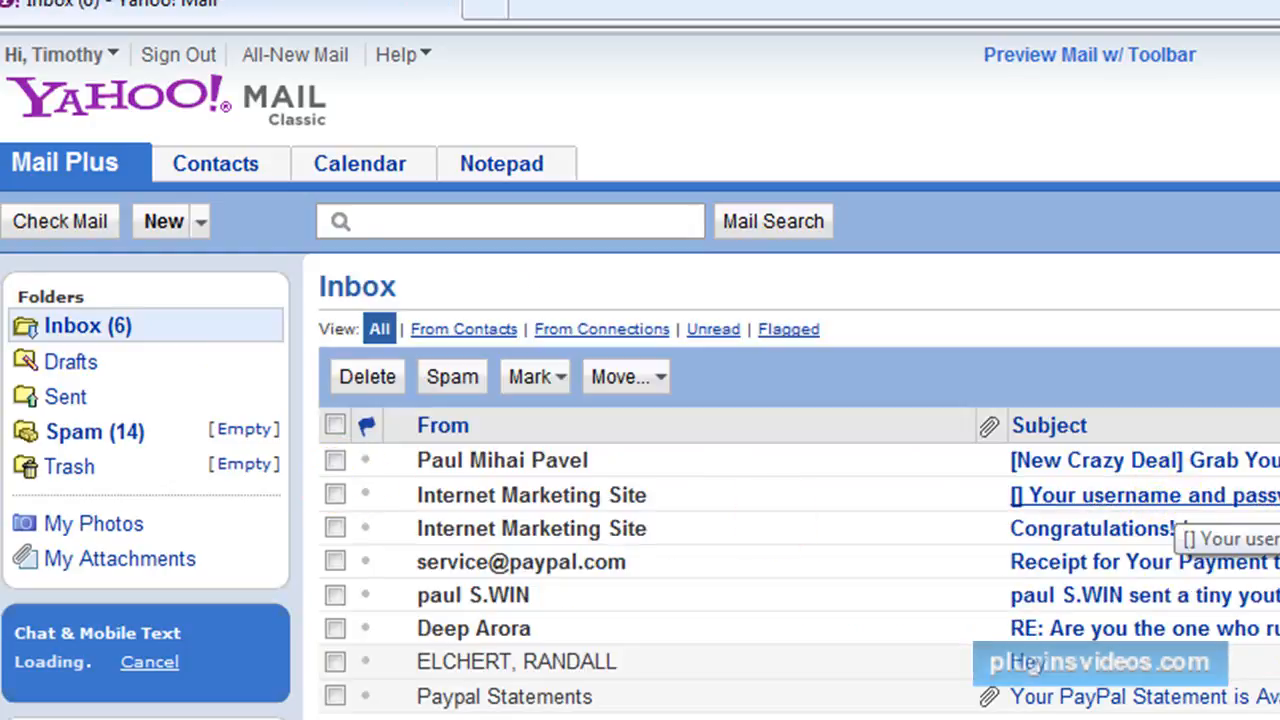
pyautogui.click(1180, 497)
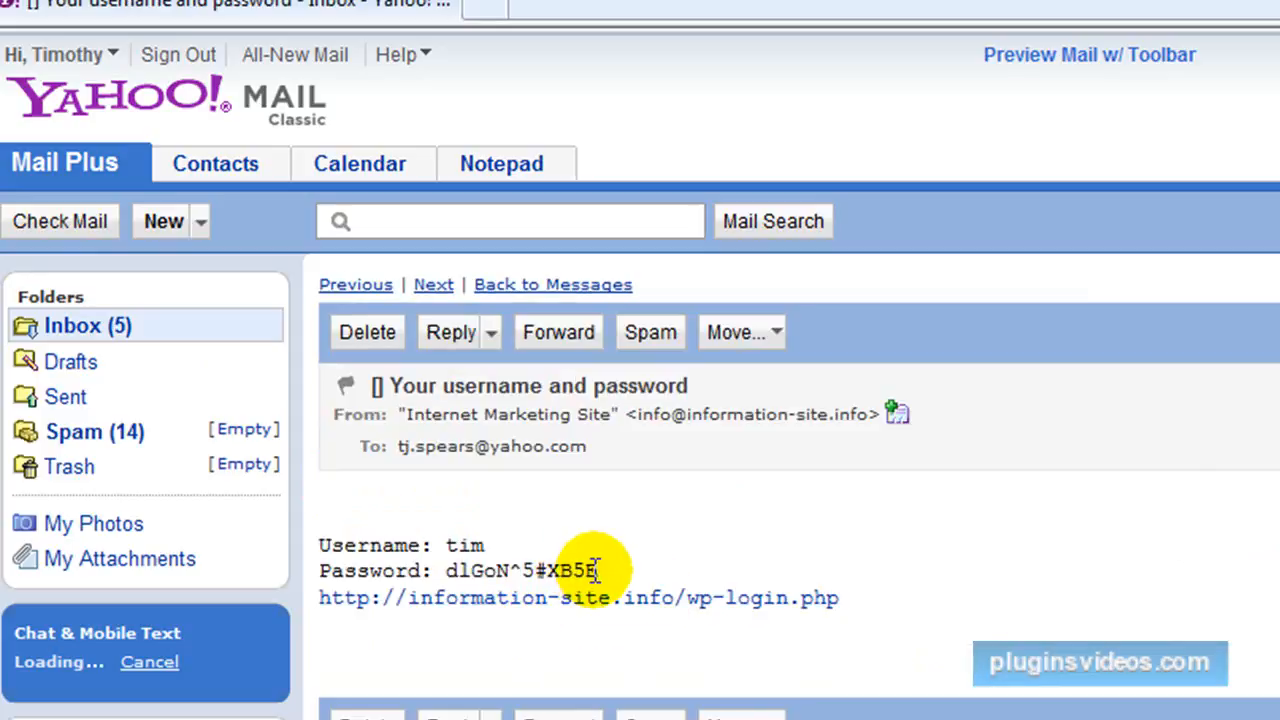
# Copy the generated password from the registration e-mail.
pyautogui.moveTo(603, 570); pyautogui.dragTo(464, 570)
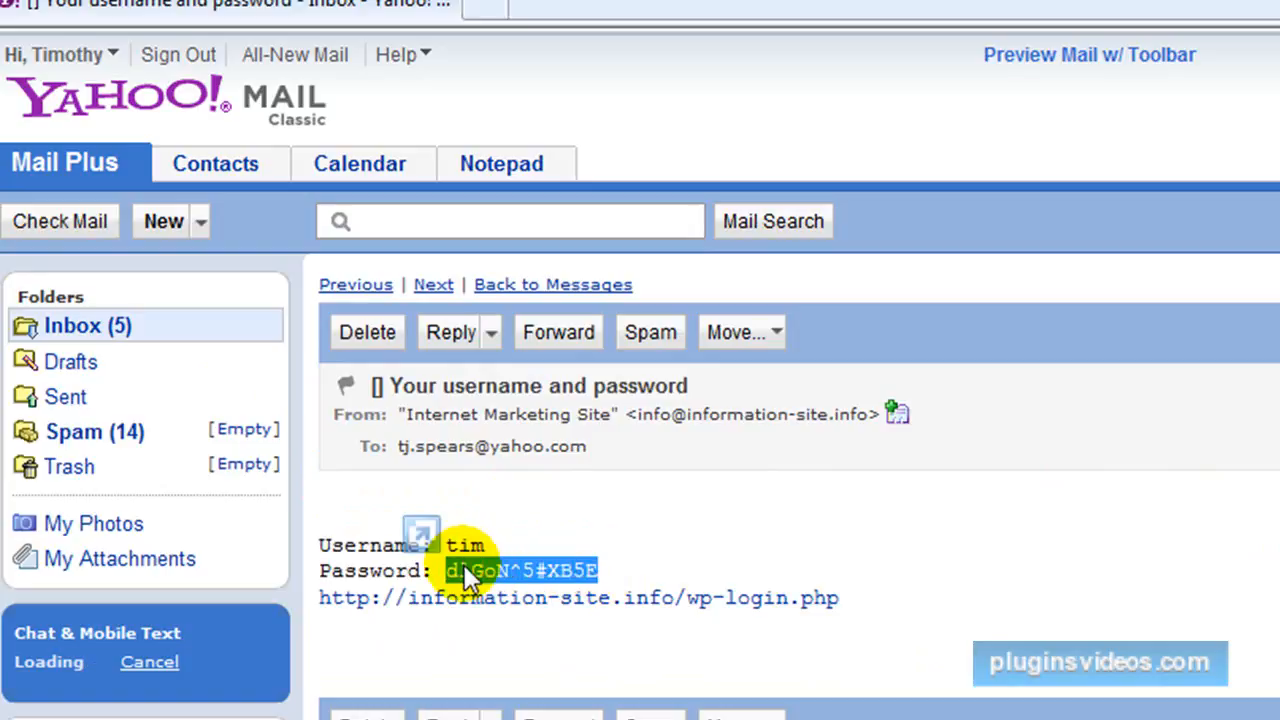
pyautogui.rightClick(465, 566)
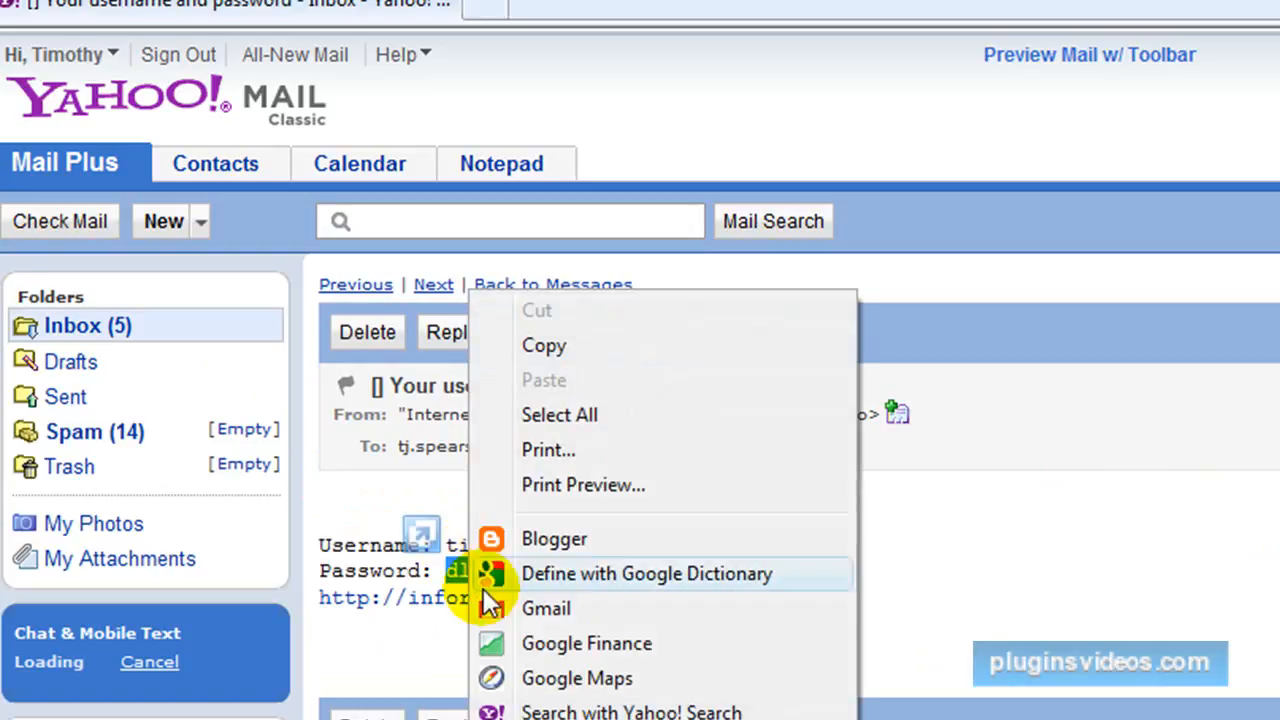
pyautogui.click(540, 344)
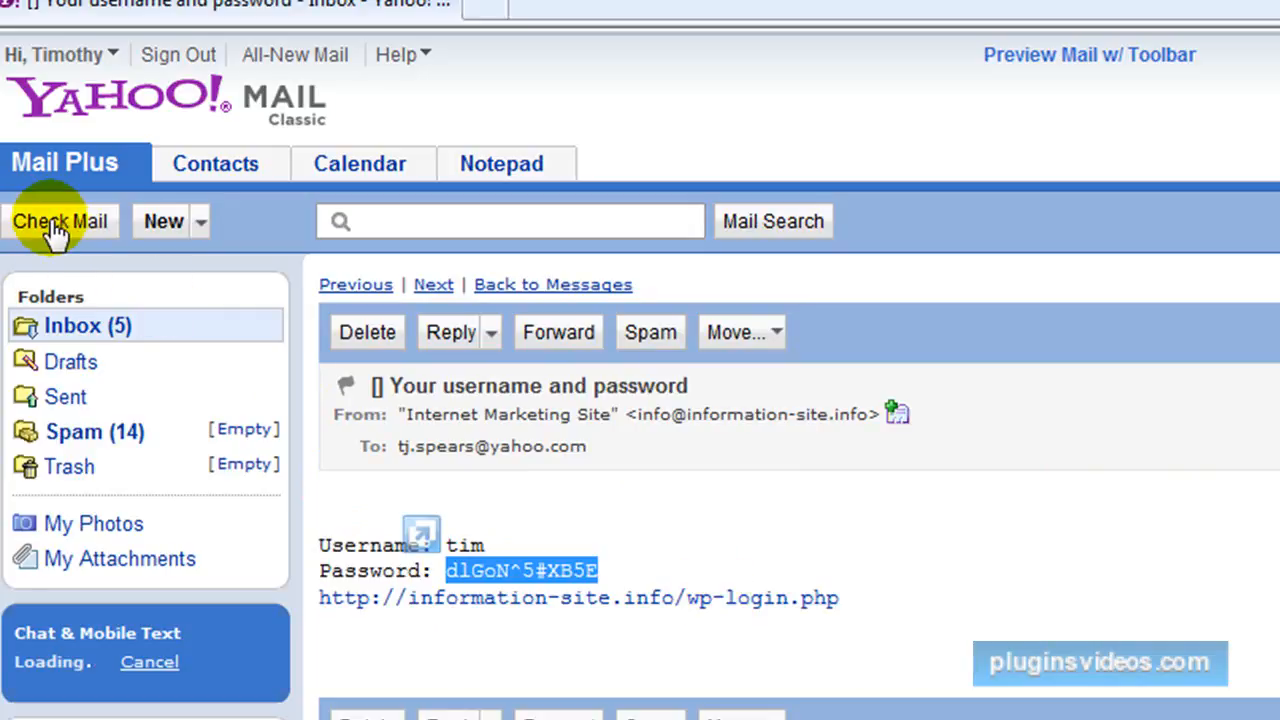
# Read the membership approval e-mail in the inbox, and look over the site's Home page down to the Meta login link.
pyautogui.click(90, 245)
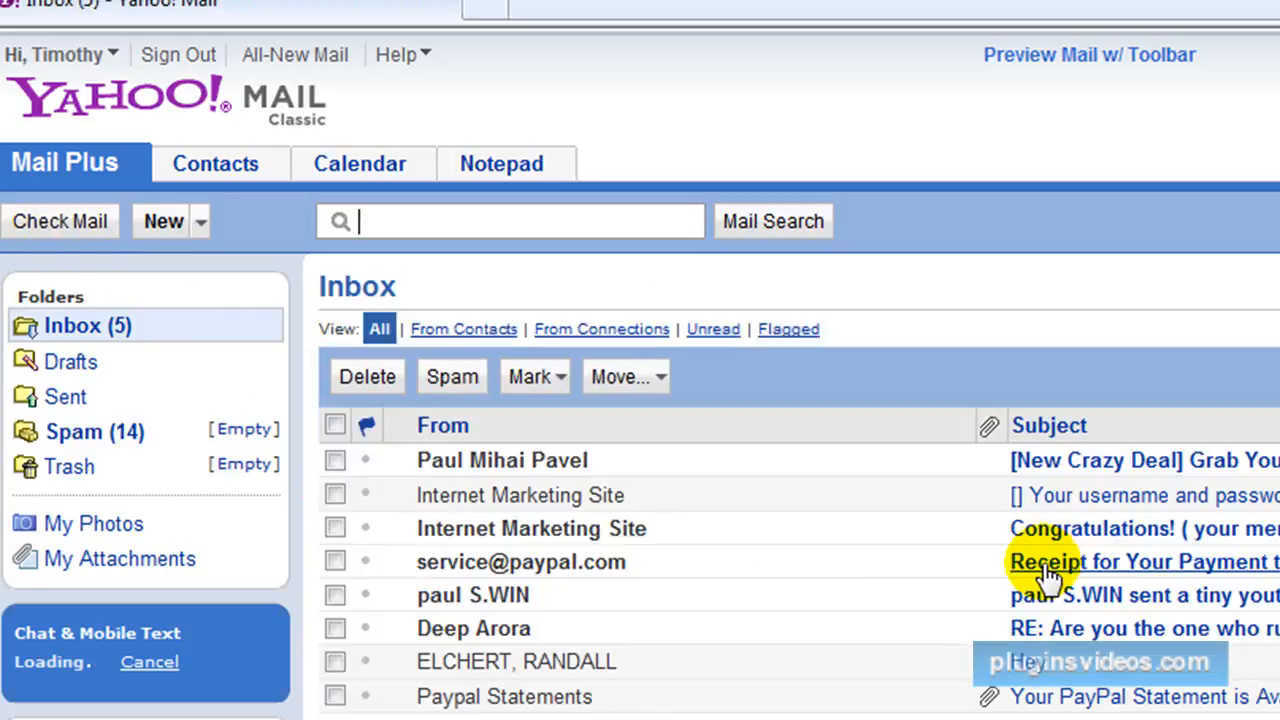
pyautogui.click(1120, 529)
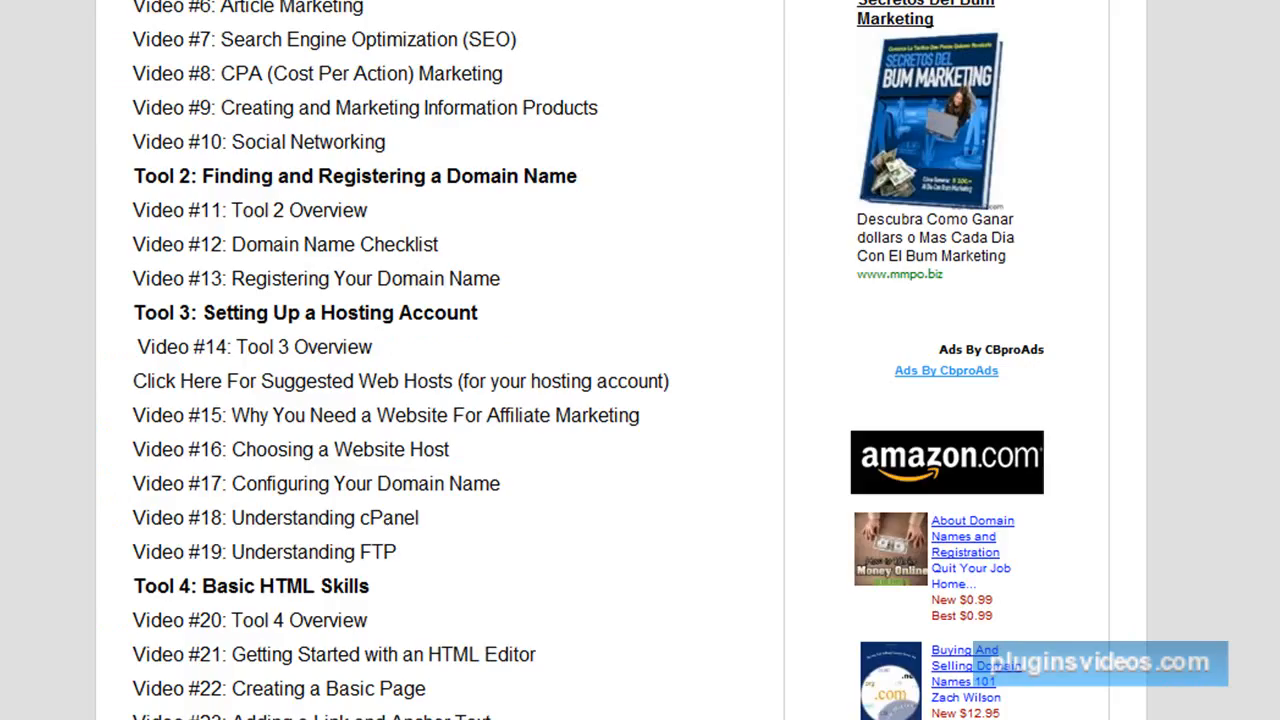
pyautogui.scroll(5, 960, 378)
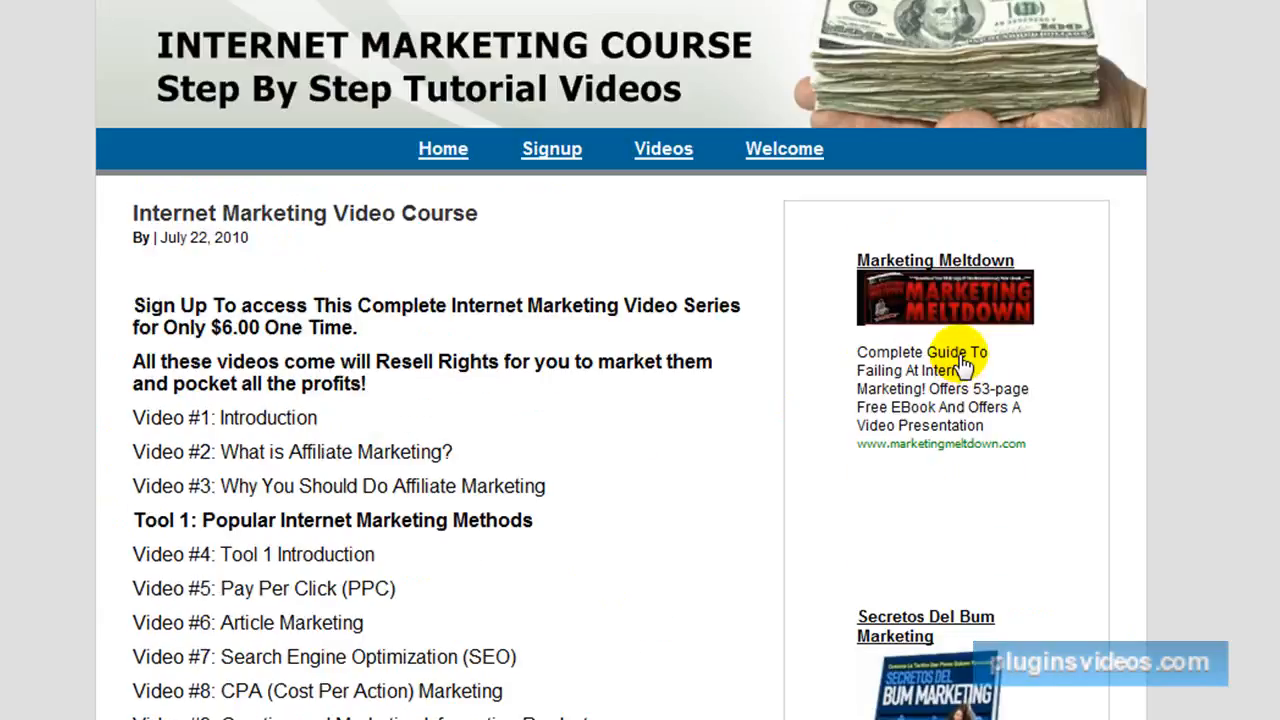
pyautogui.scroll(-6, 963, 367)
pyautogui.scroll(-7, 962, 367)
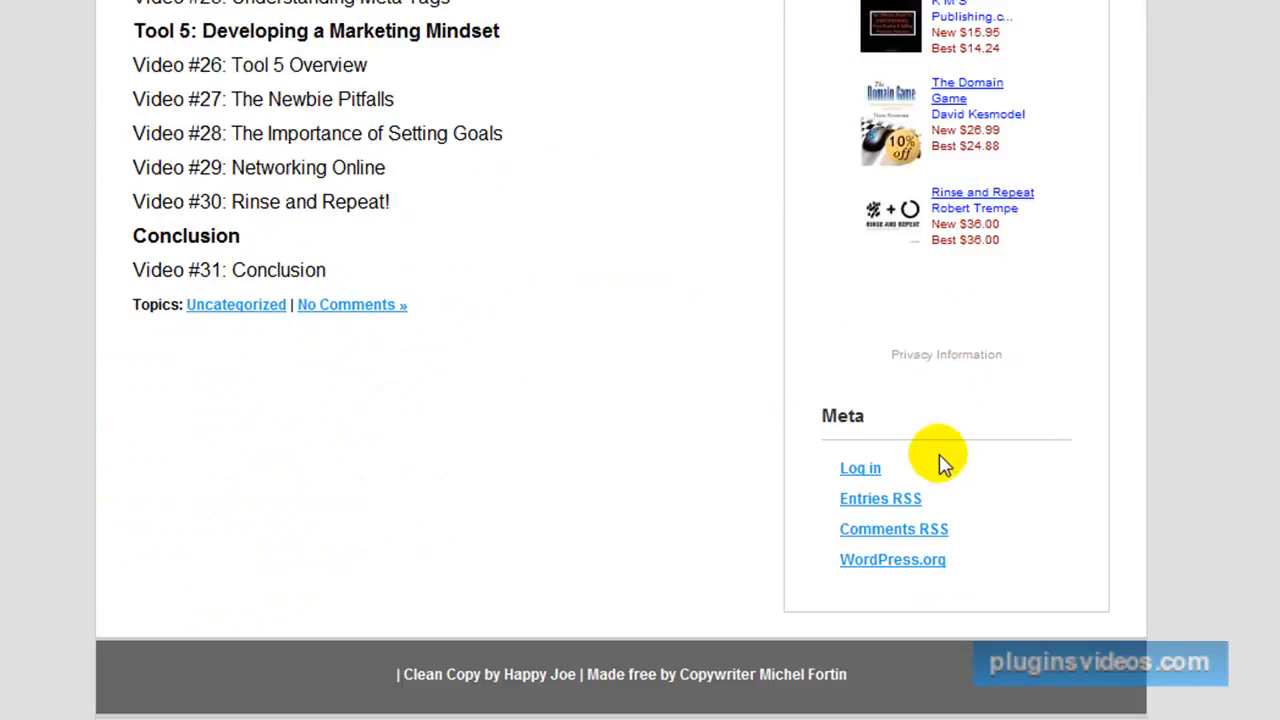
pyautogui.scroll(15, 1063, 443)
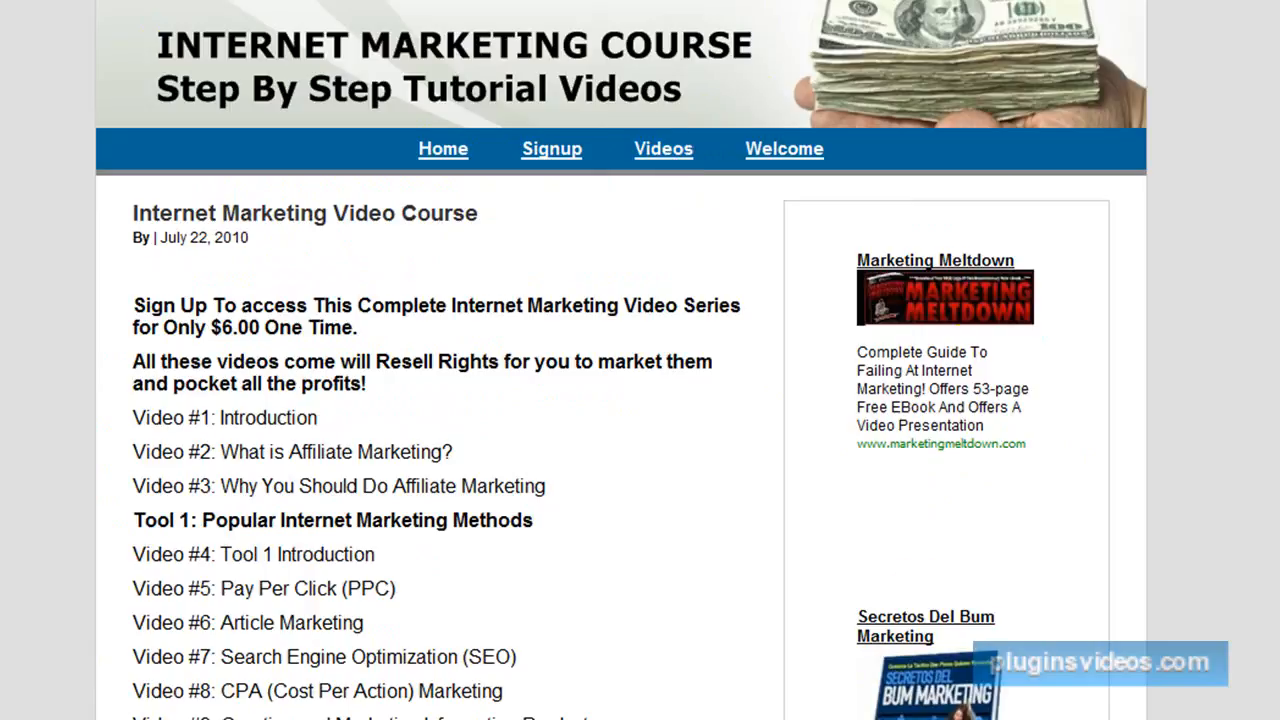
# Switch back to Yahoo Mail, reopen the "Your username and password" message and follow its wp-login.php link in an enlarged window.
pyautogui.moveTo(729, 718)
pyautogui.click(924, 718)
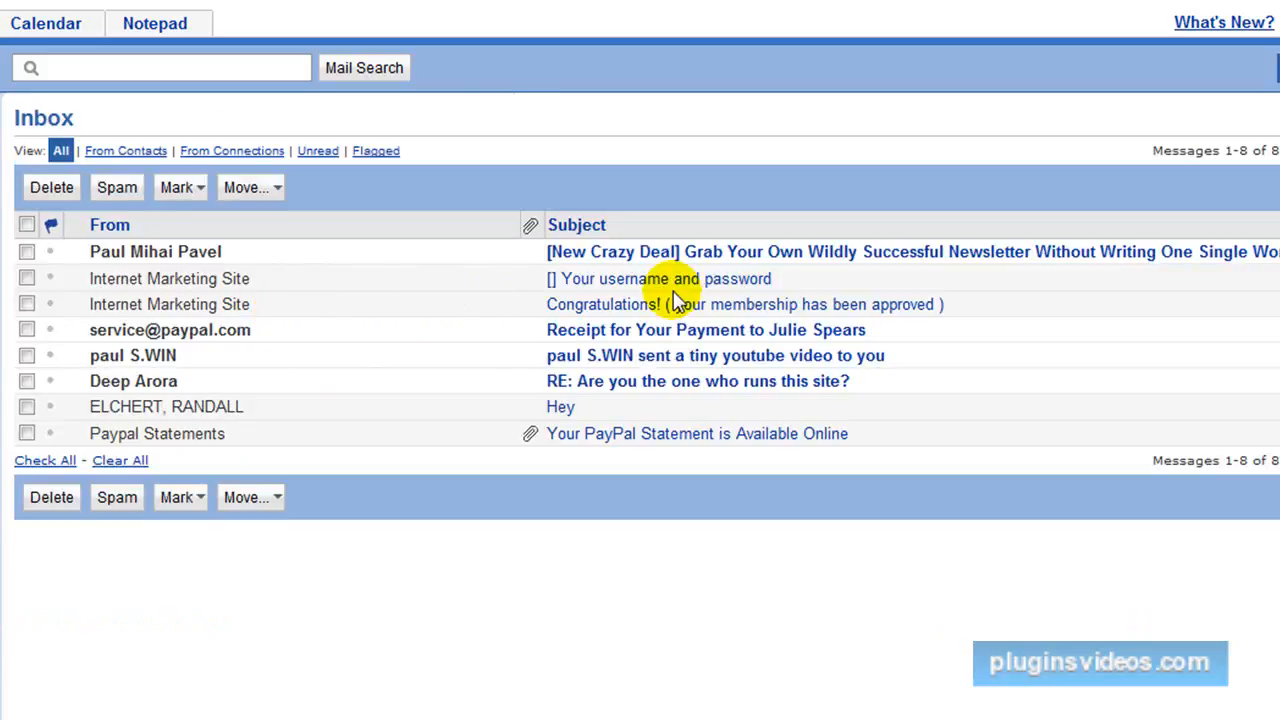
pyautogui.click(491, 280)
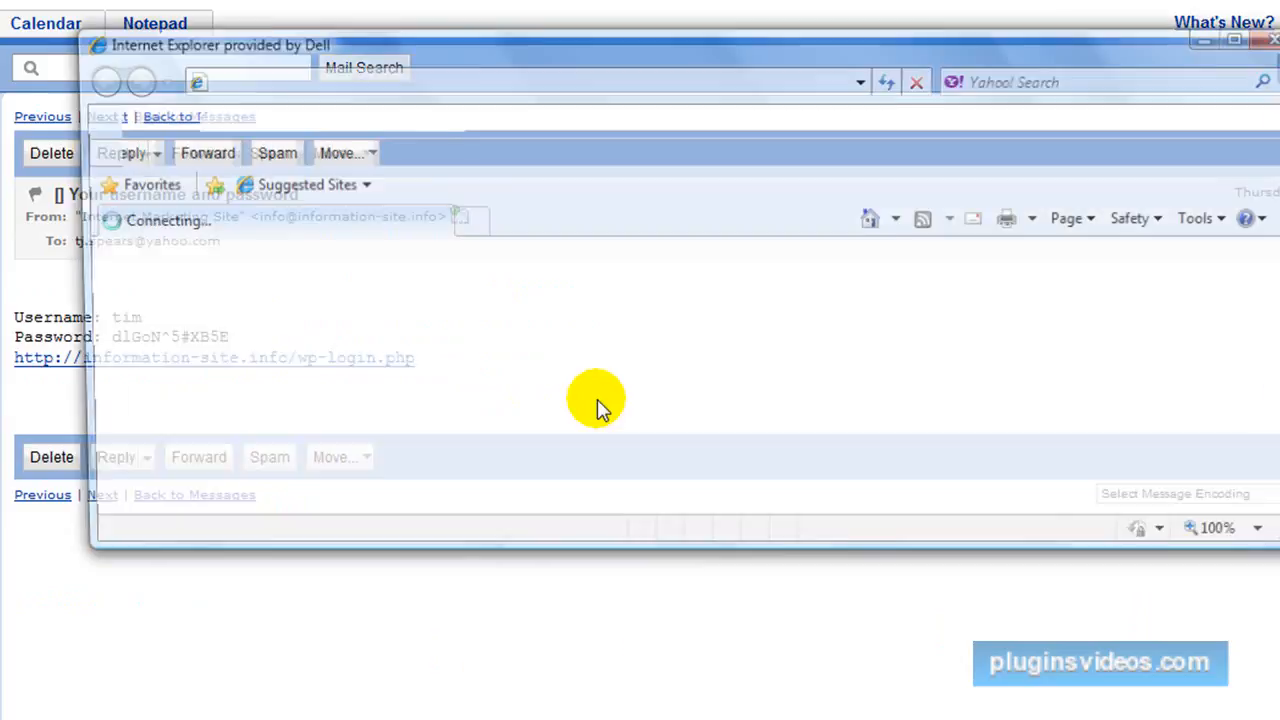
pyautogui.click(1241, 38)
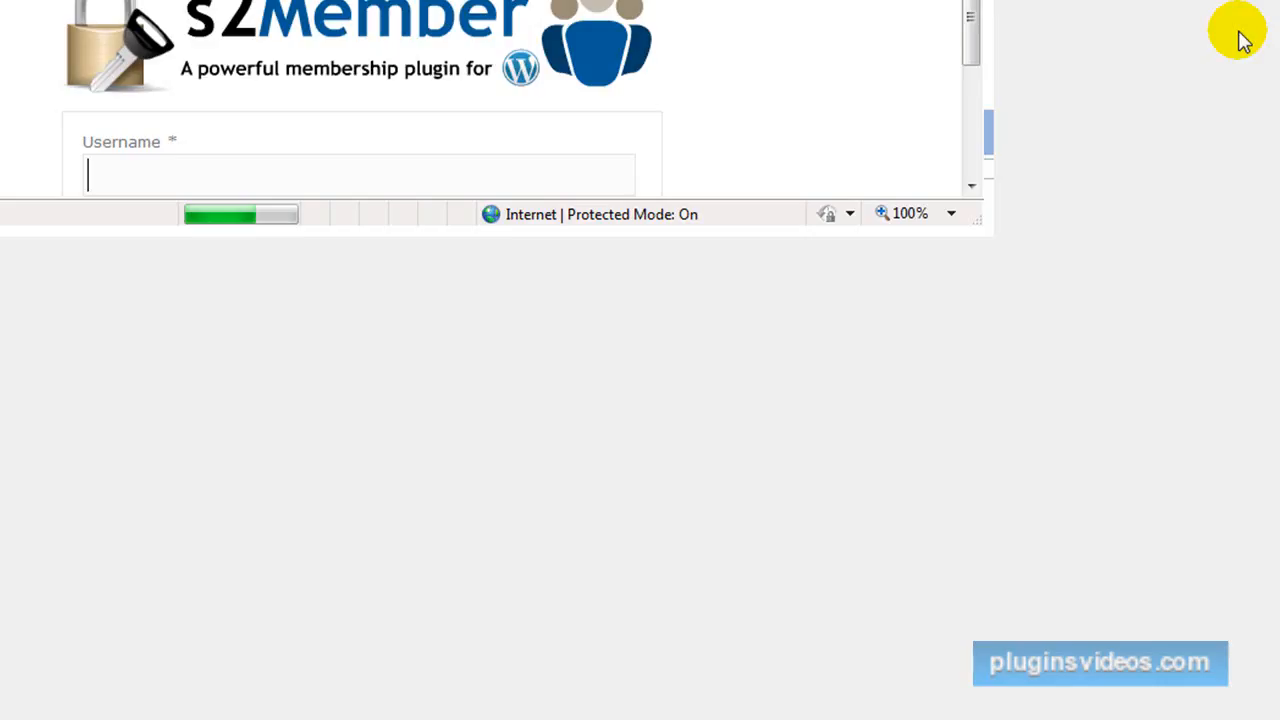
# Enter the member's username and paste the e-mailed password into the s2Member login form.
pyautogui.click(429, 248)
pyautogui.write('t')
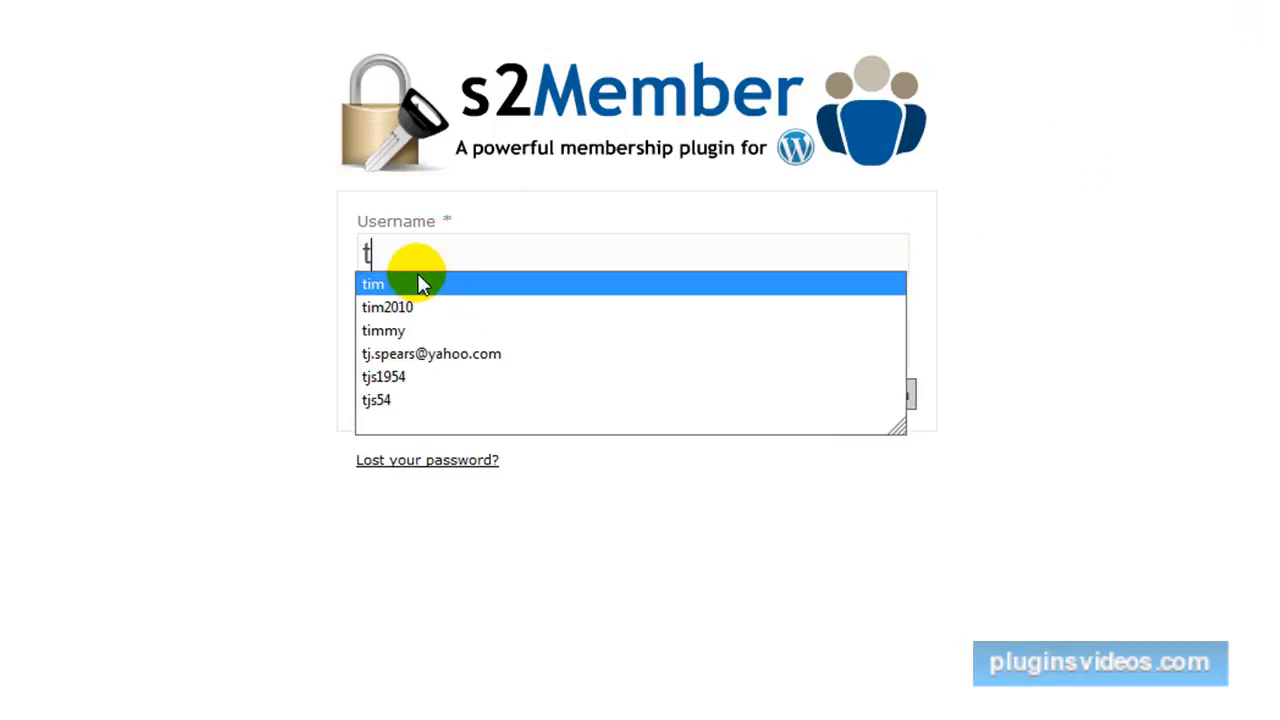
pyautogui.click(433, 292)
pyautogui.click(413, 339)
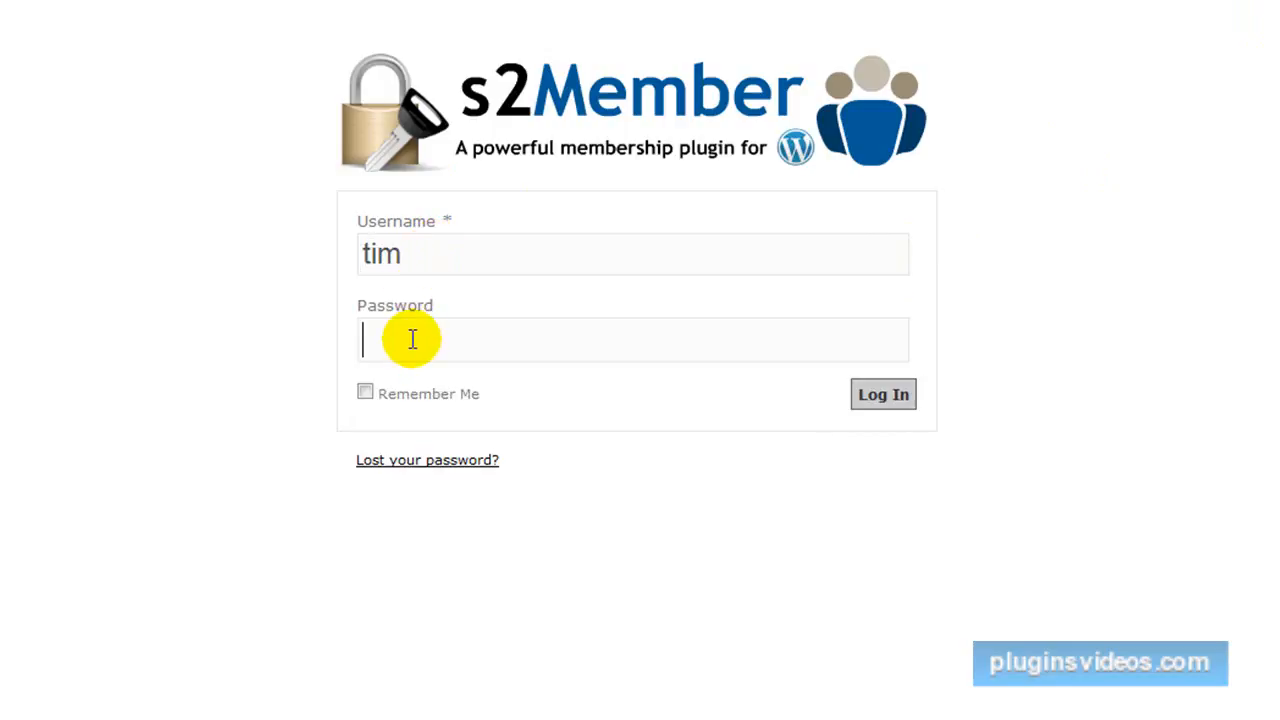
pyautogui.rightClick(413, 340)
pyautogui.click(462, 447)
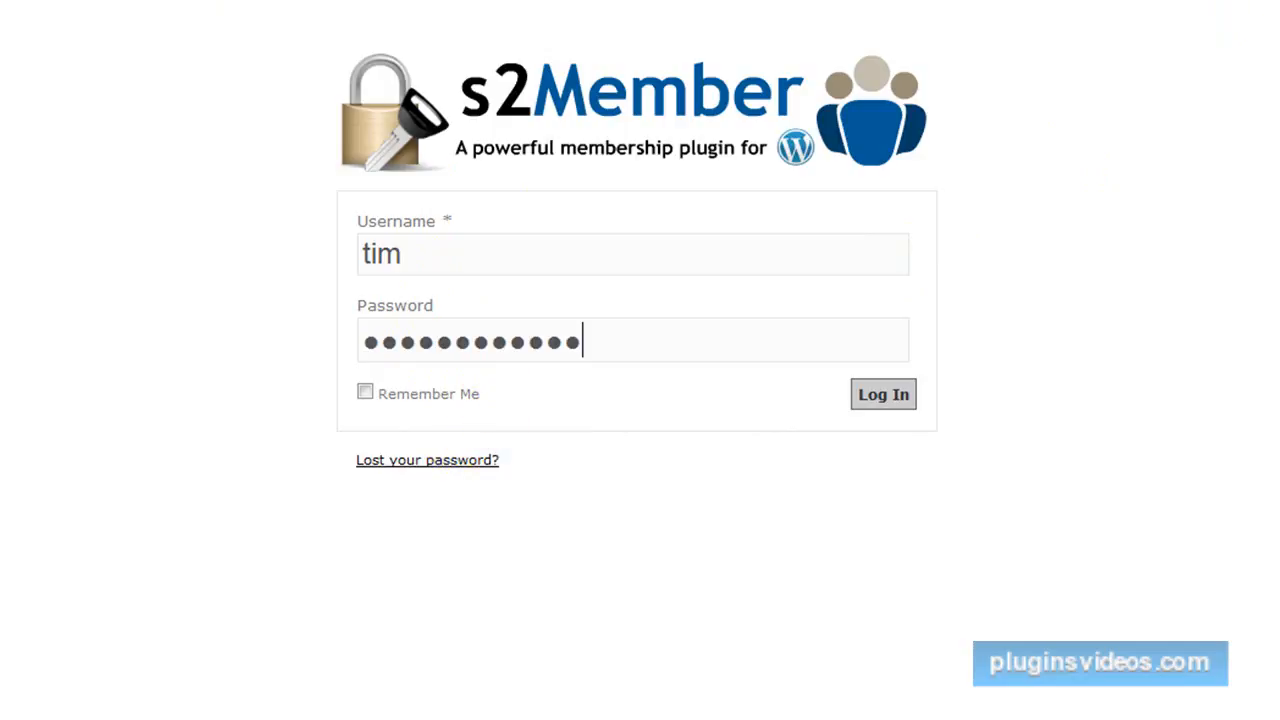
# Submit the member's login and decline saving the login data as a RoboForm Passcard.
pyautogui.rightClick(165, 0)
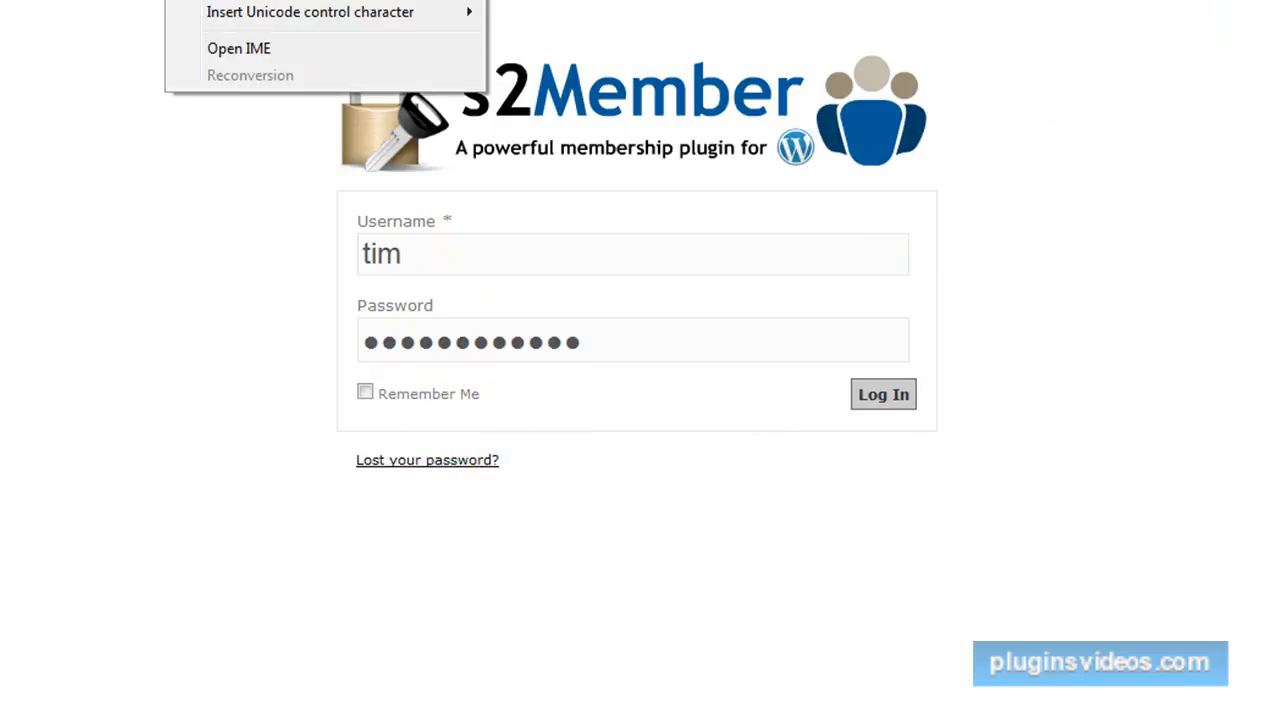
pyautogui.click(336, 196)
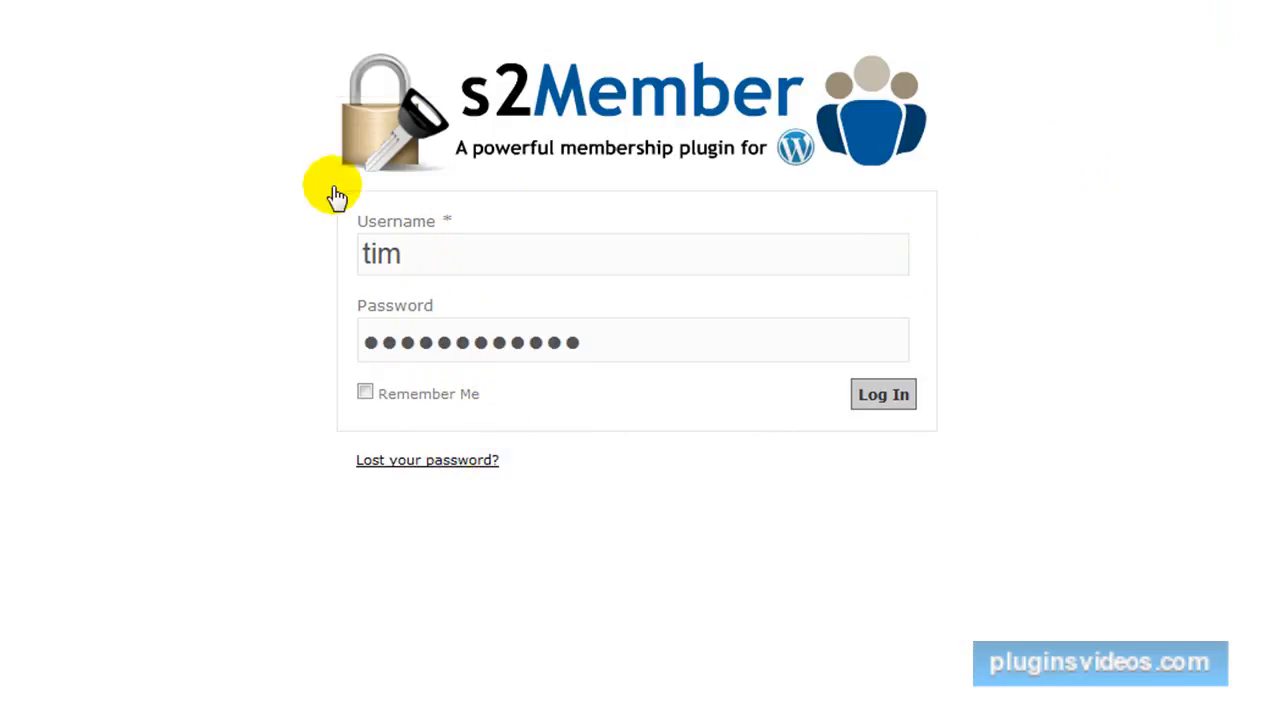
pyautogui.click(890, 398)
pyautogui.click(600, 402)
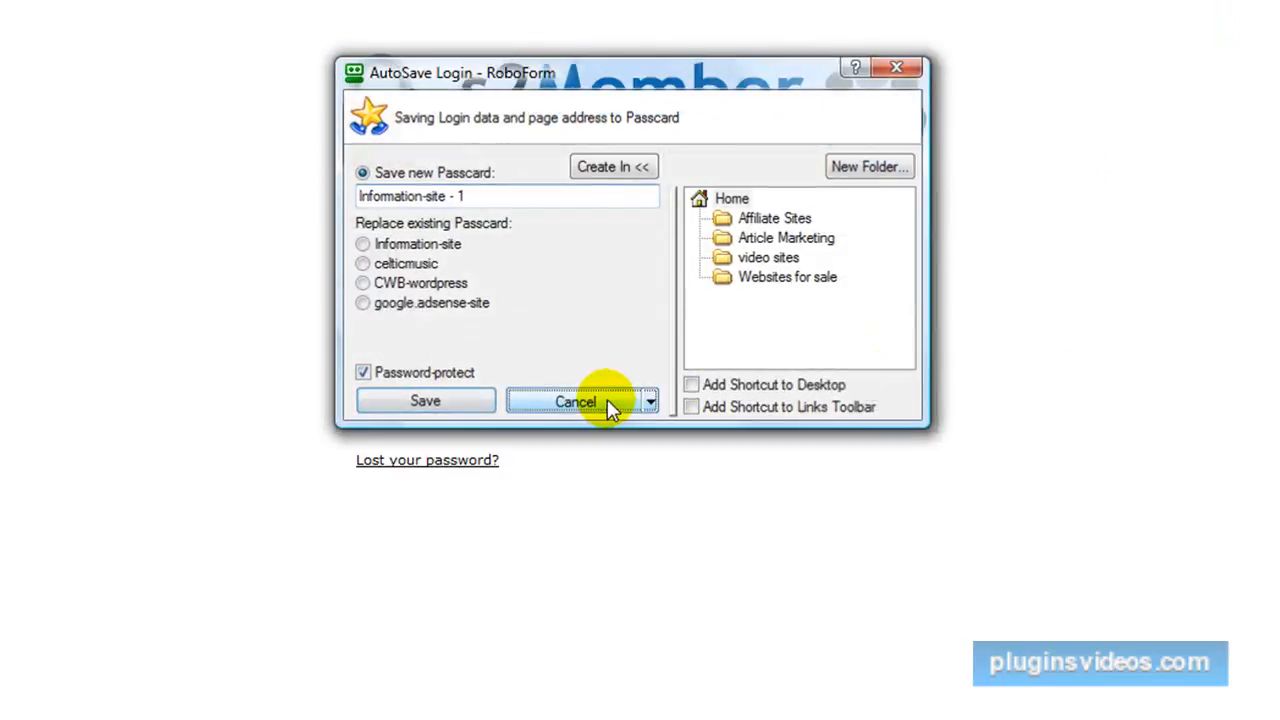
pyautogui.click(890, 400)
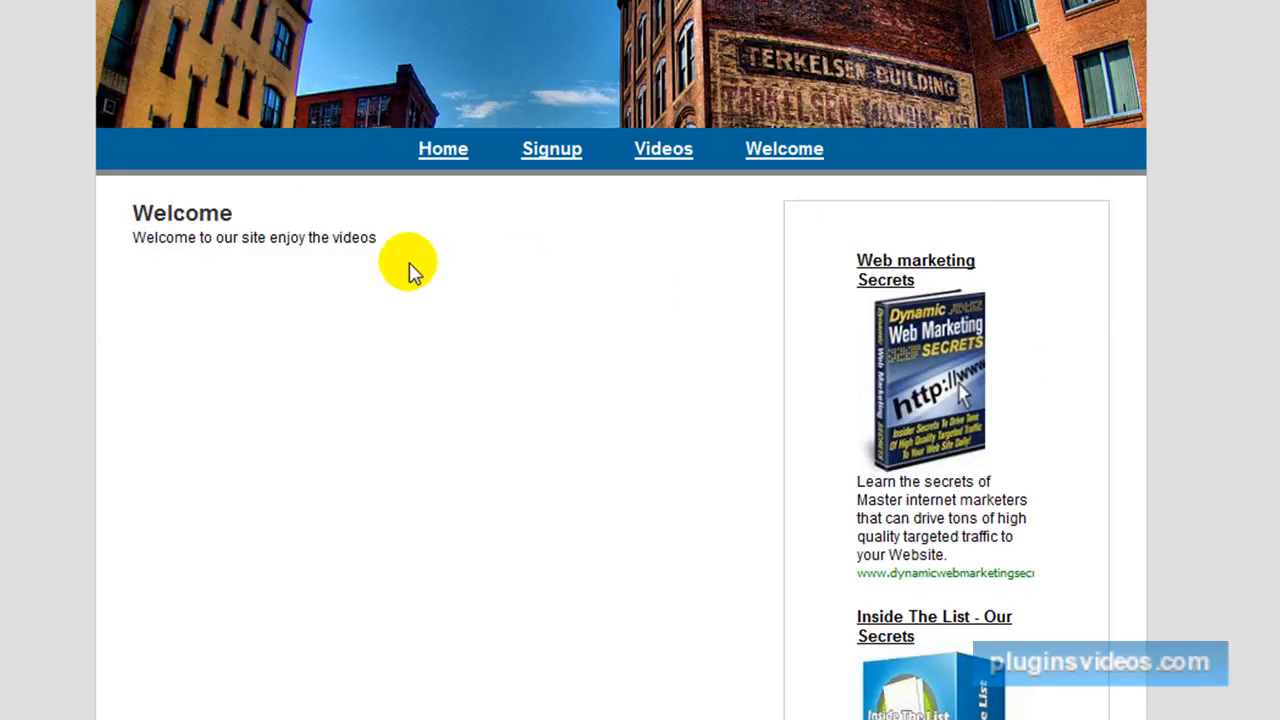
# Go from the Welcome page to the Videos page, look down its linked list and open the "Understanding cPanel" video.
pyautogui.click(551, 155)
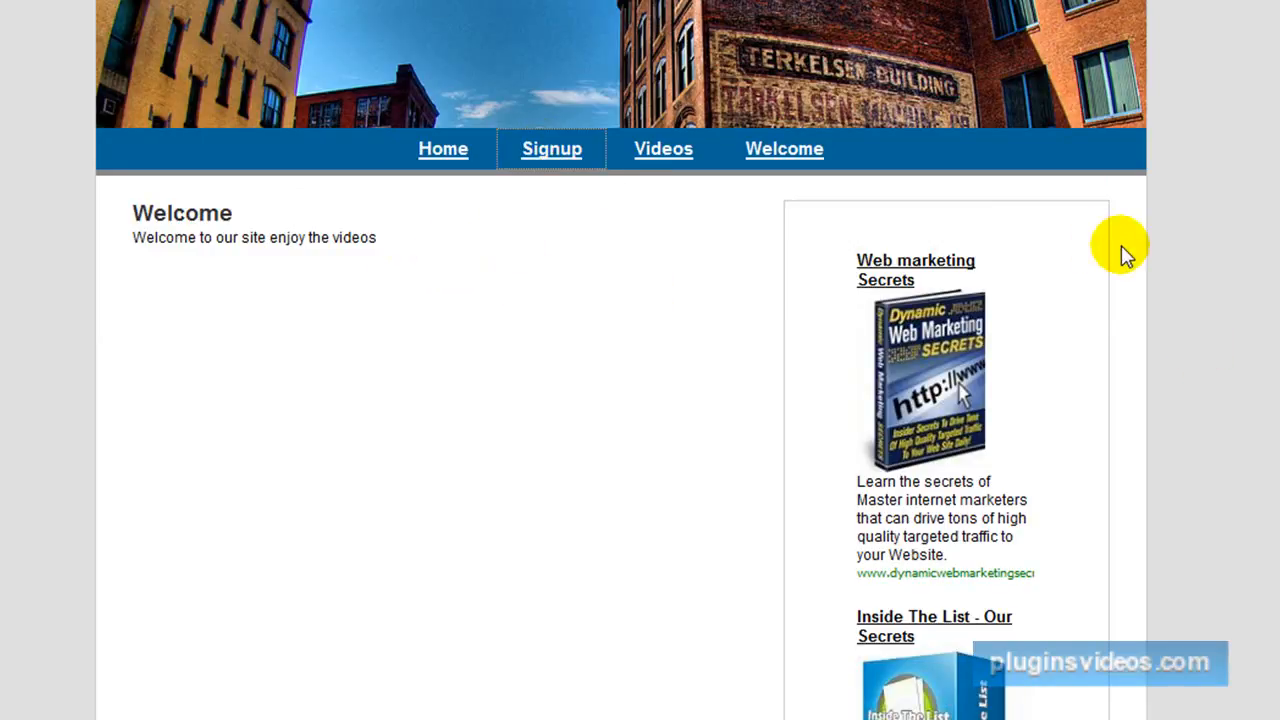
pyautogui.click(680, 155)
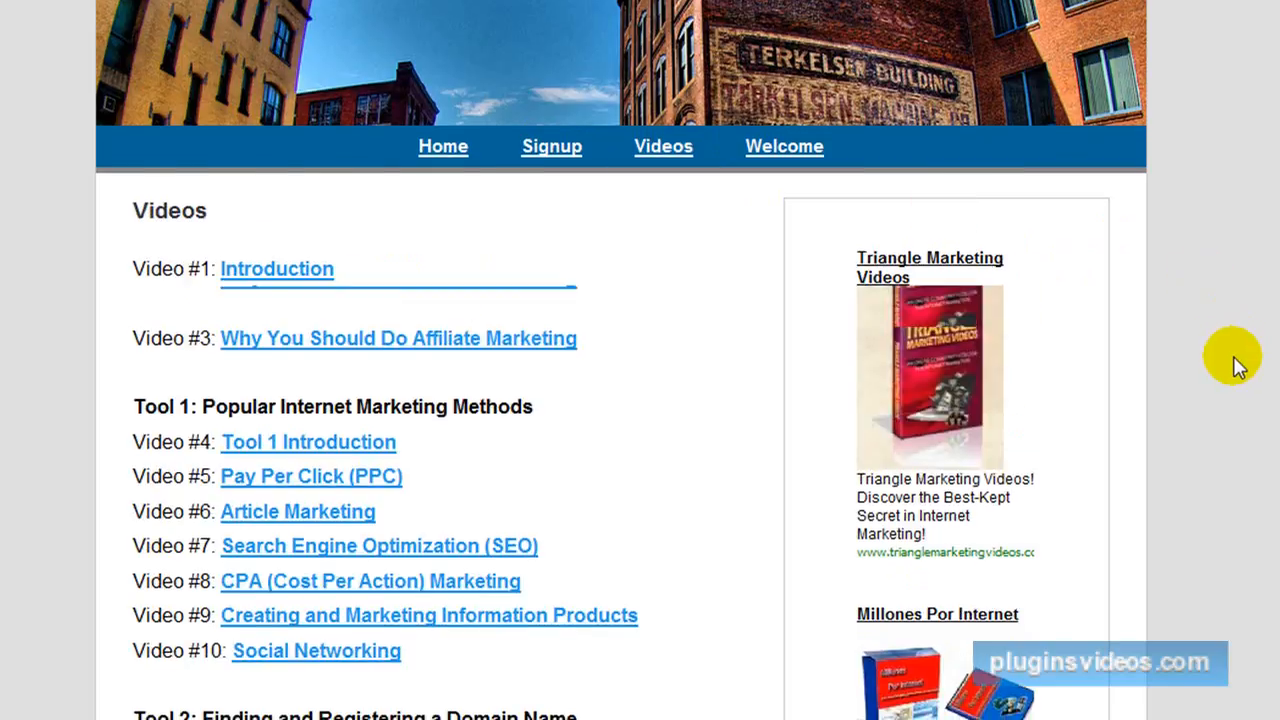
pyautogui.scroll(-3, 1229, 357)
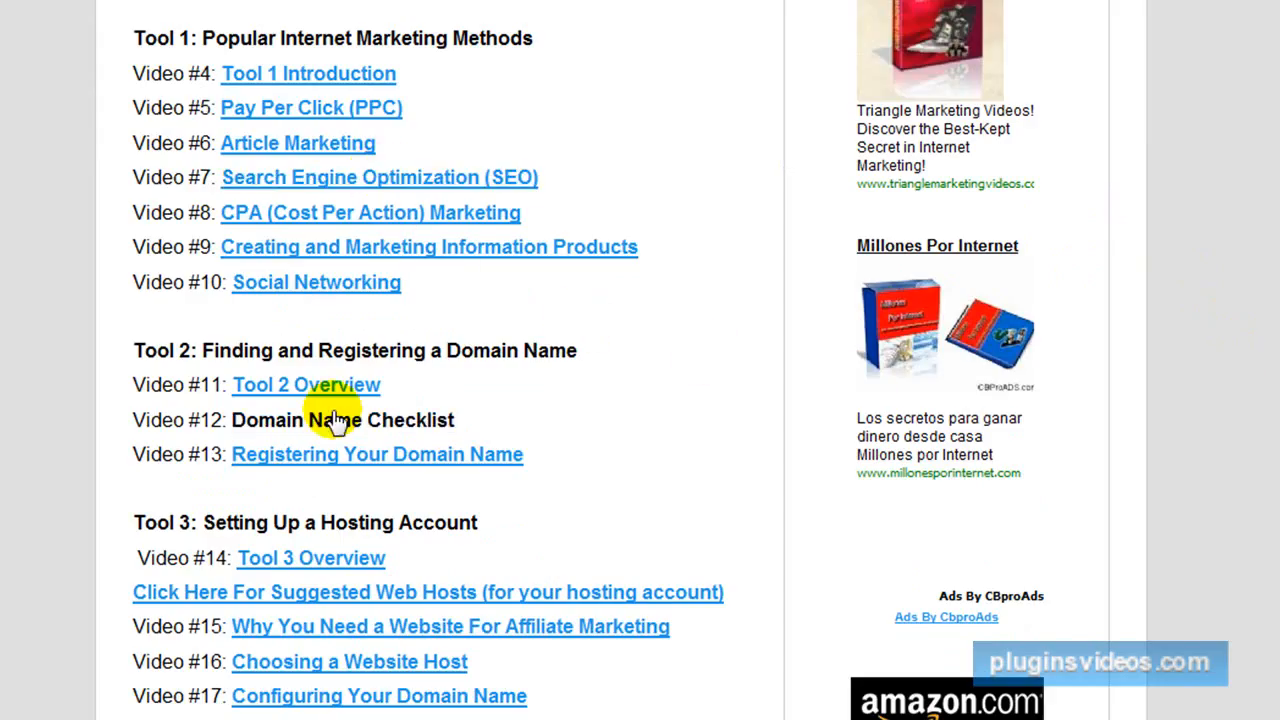
pyautogui.scroll(-2, 336, 420)
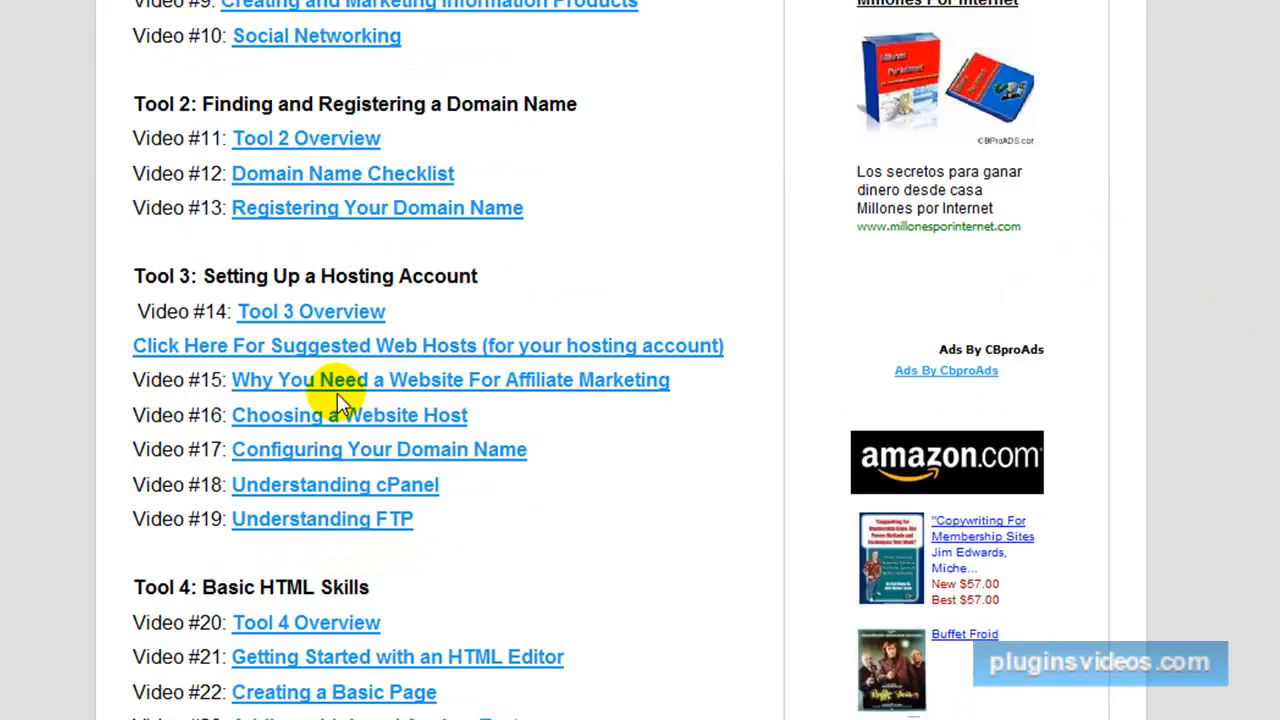
pyautogui.click(355, 490)
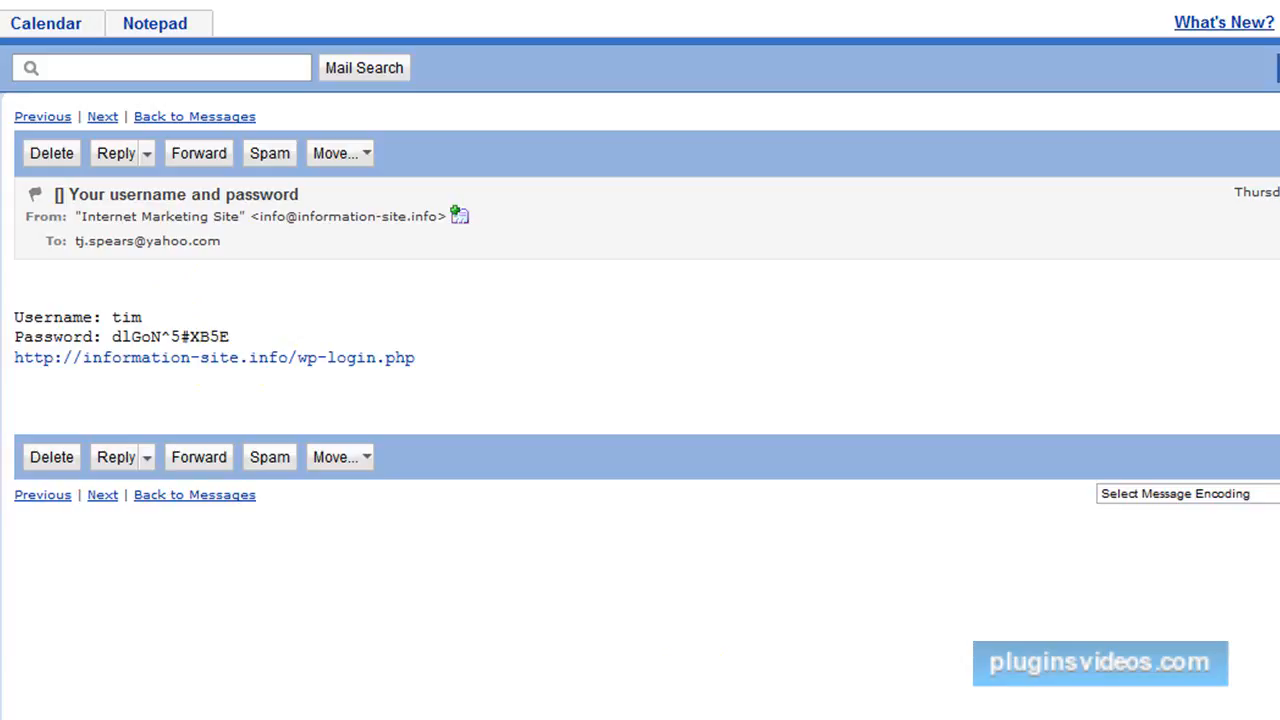
# Switch to the public site window and look over the unlinked video list down to the Meta section.
pyautogui.moveTo(533, 719)
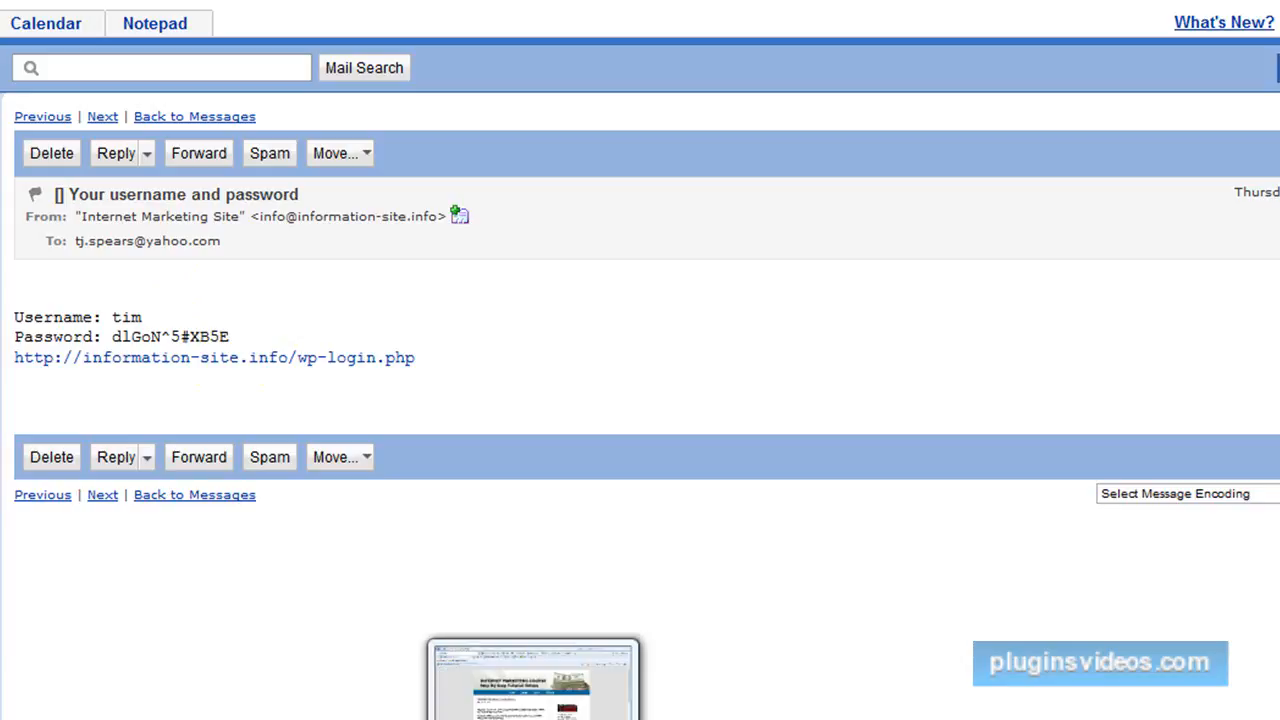
pyautogui.click(533, 680)
pyautogui.scroll(-4, 683, 497)
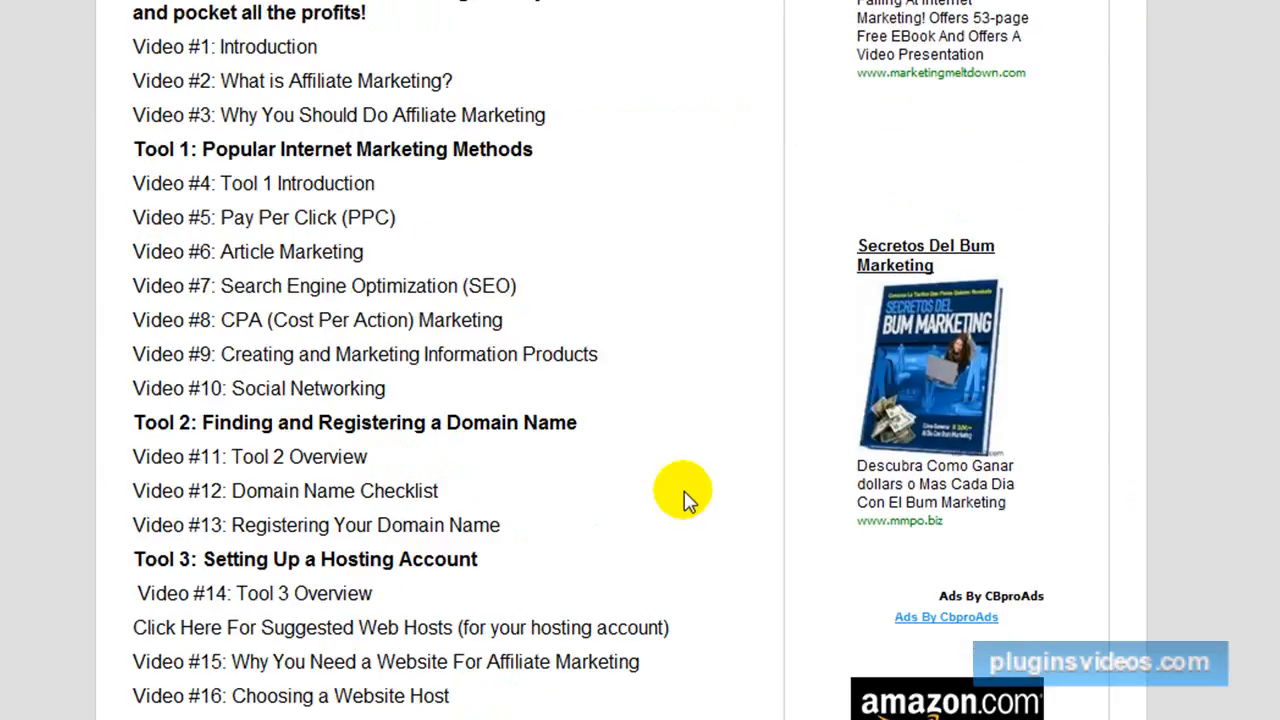
pyautogui.scroll(-5, 683, 497)
pyautogui.scroll(-5, 683, 497)
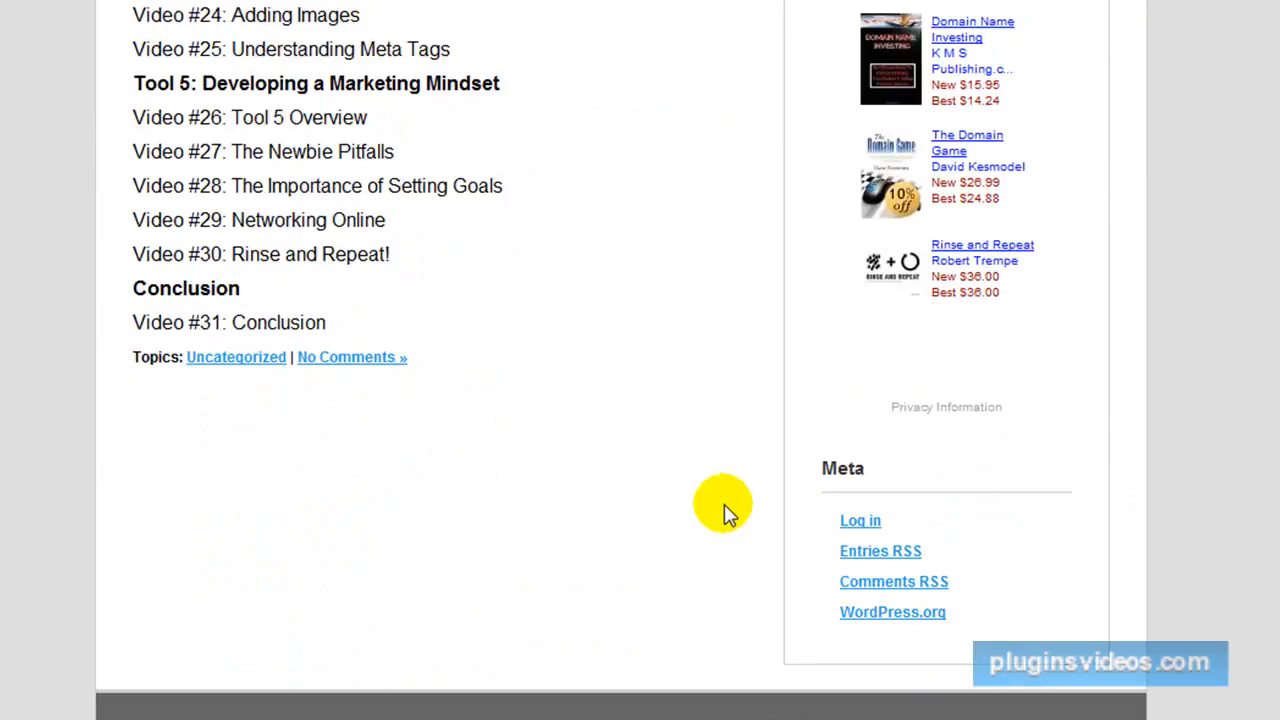
pyautogui.scroll(6, 860, 525)
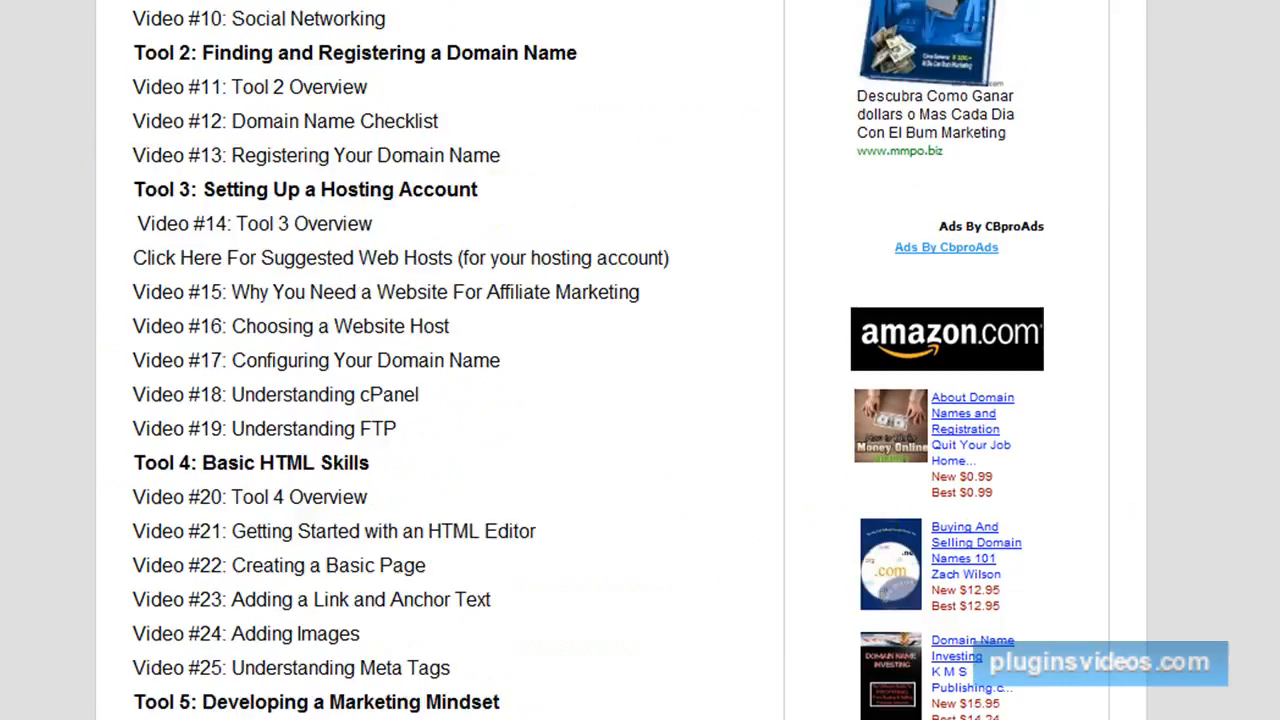
# Switch to the WordPress page editor window that holds the linked video list.
pyautogui.click(533, 678)
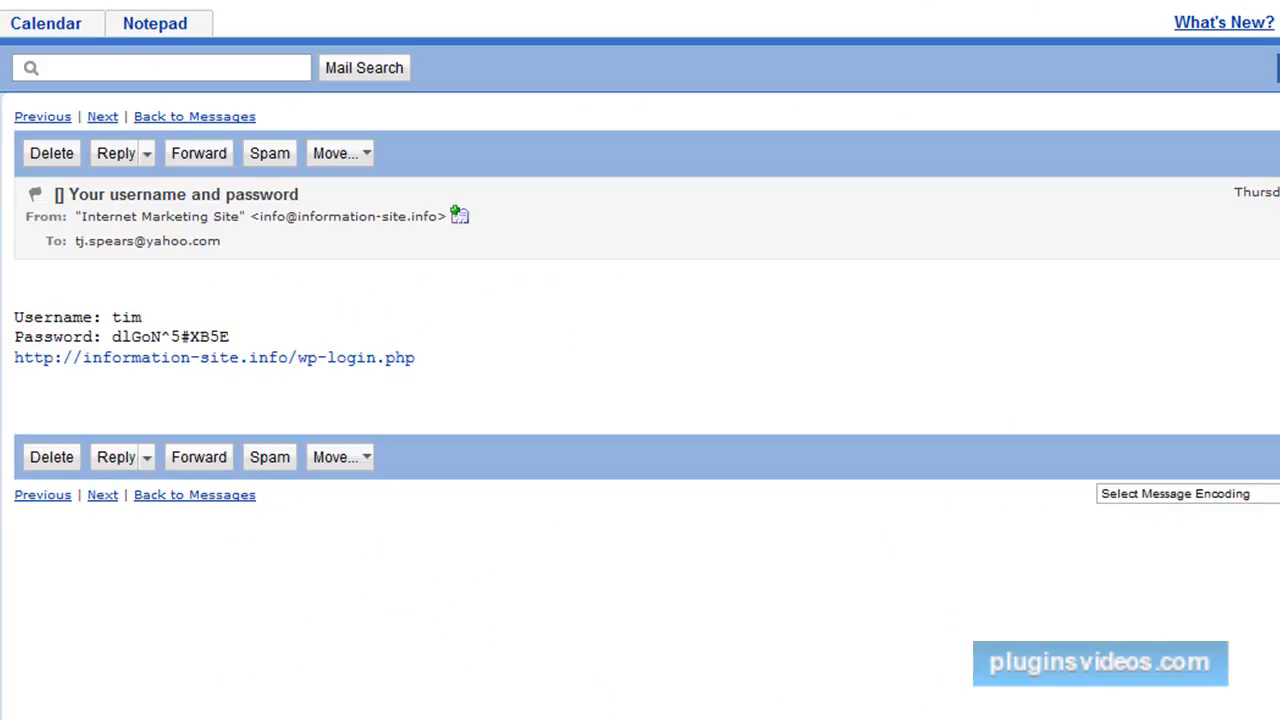
pyautogui.moveTo(728, 718)
pyautogui.click(728, 685)
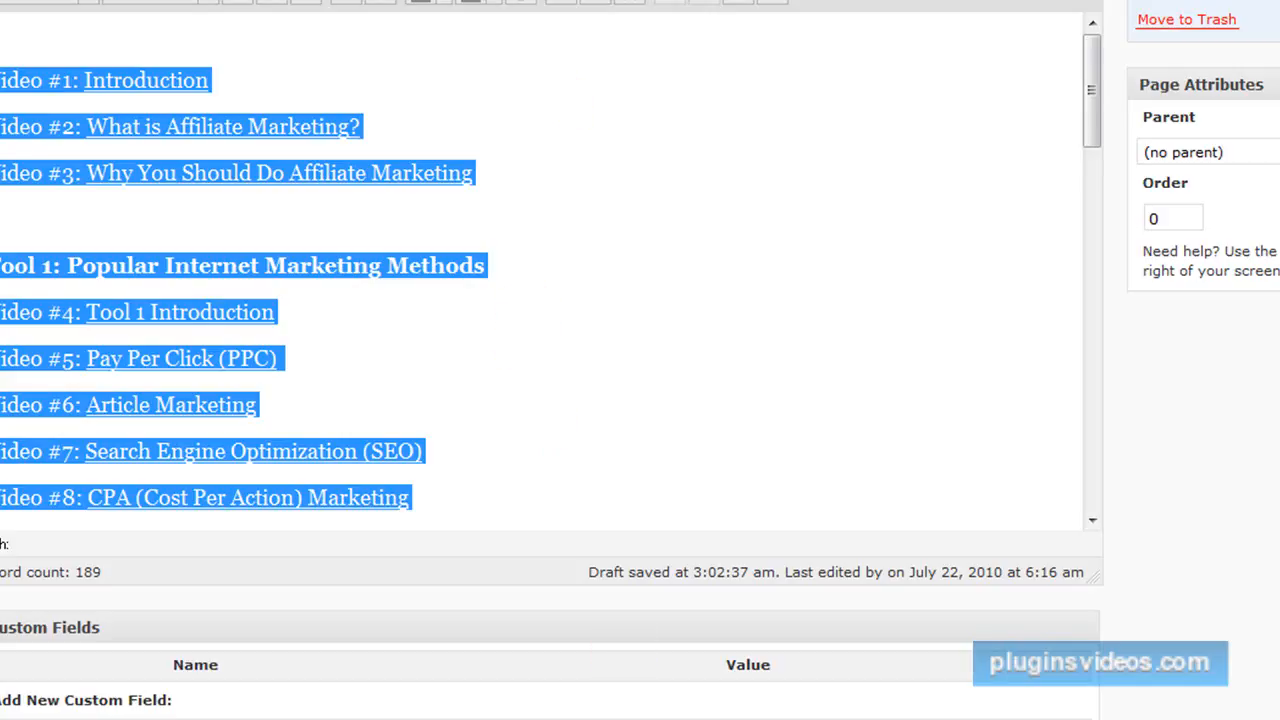
pyautogui.press('F4')
pyautogui.press('Escape')
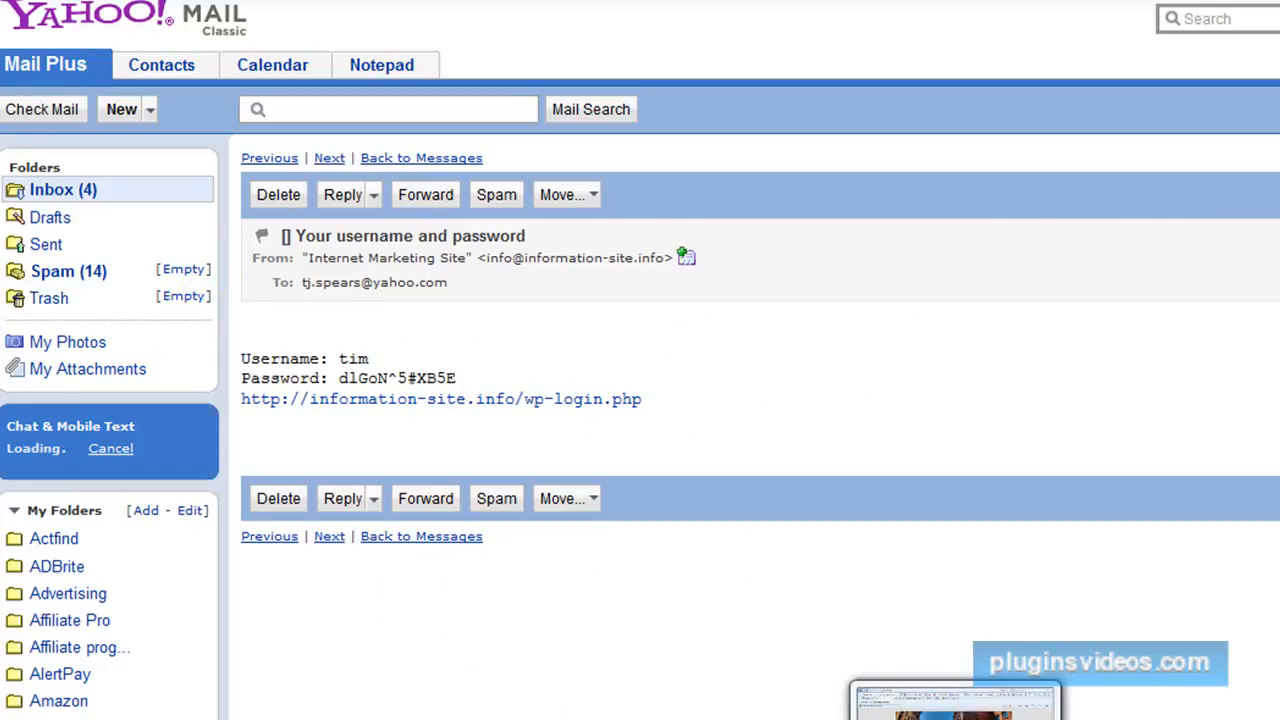
# Return to the site's Home page window and log out of the current account.
pyautogui.click(985, 710)
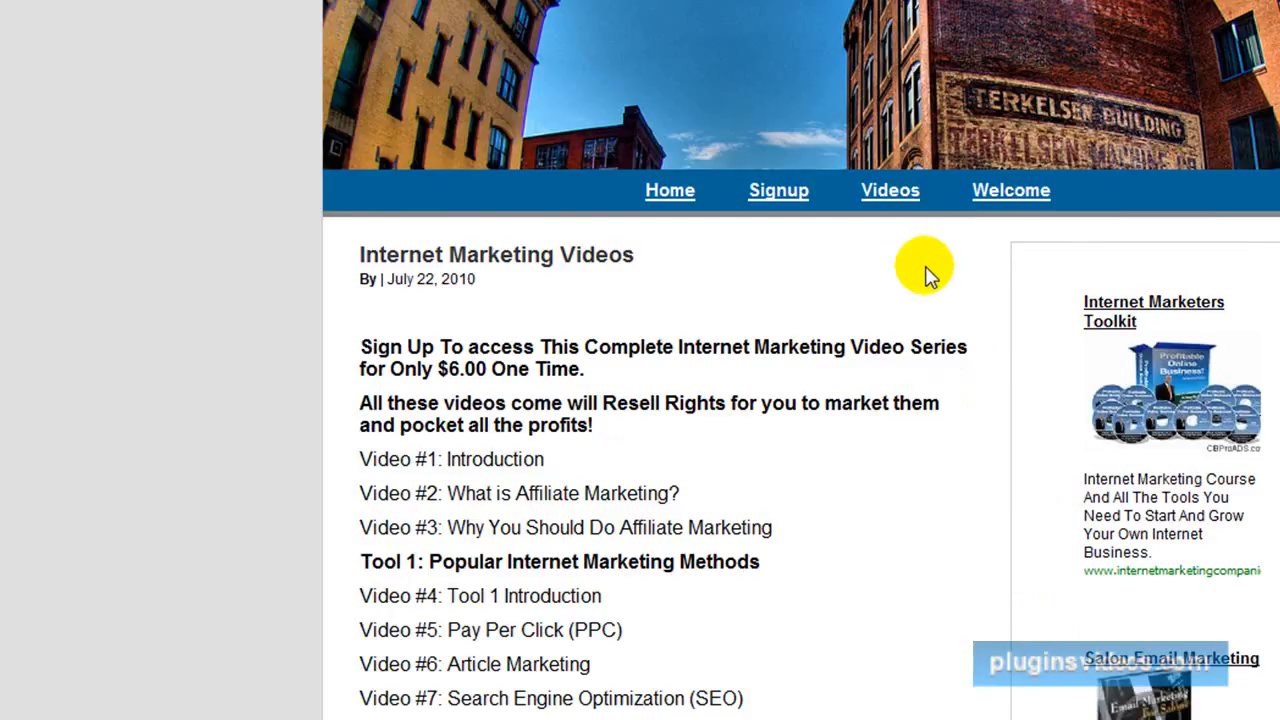
pyautogui.scroll(-15, 925, 270)
pyautogui.click(1108, 485)
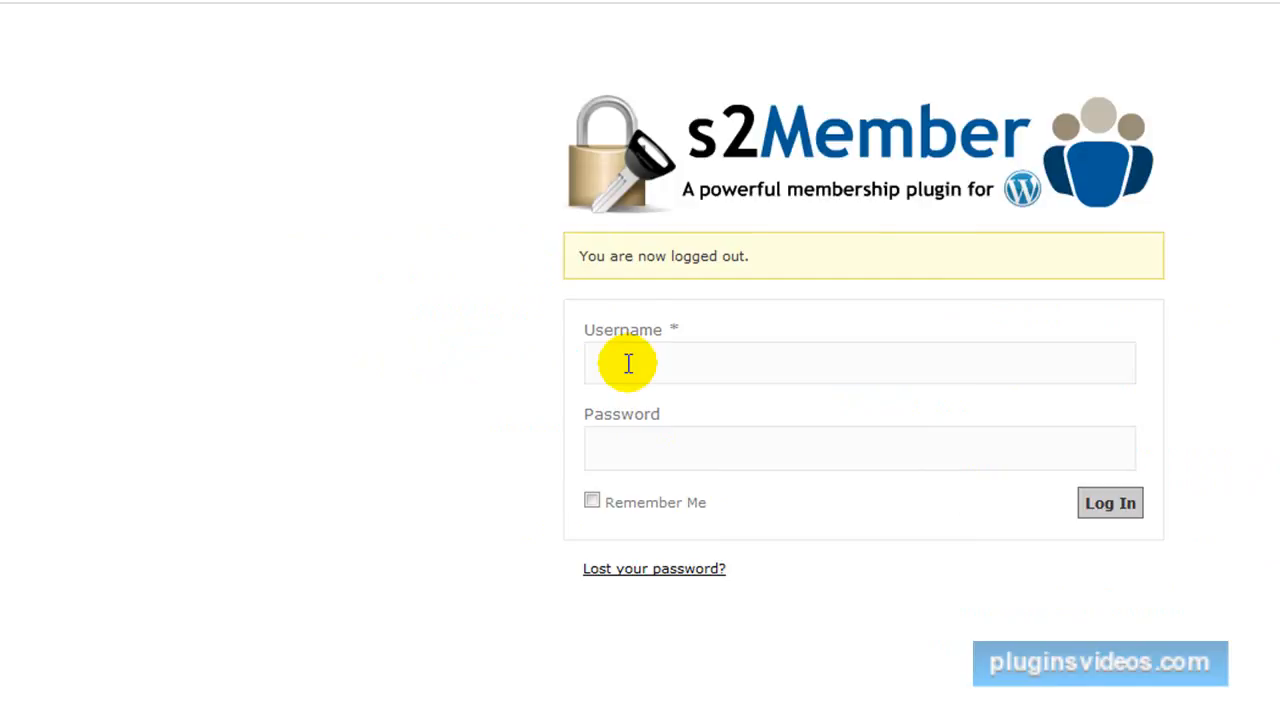
# Try to log in at the s2Member form with a saved username and the account password.
pyautogui.click(612, 356)
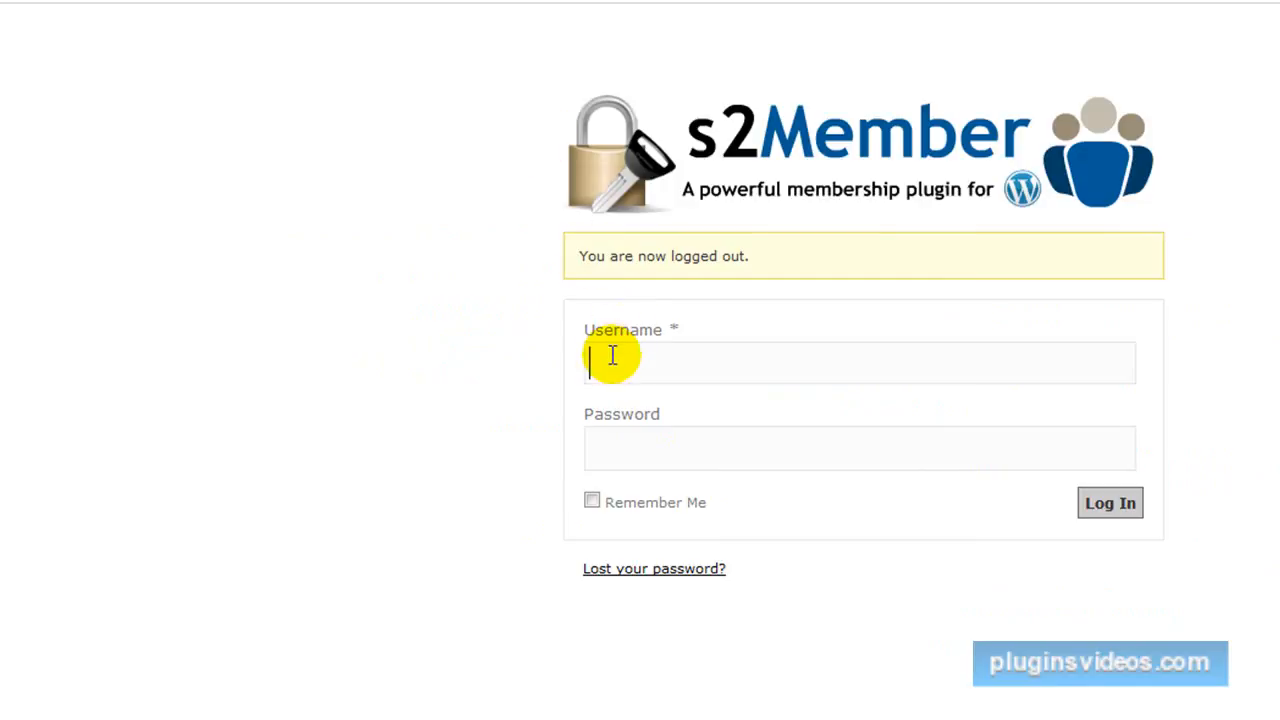
pyautogui.write('t')
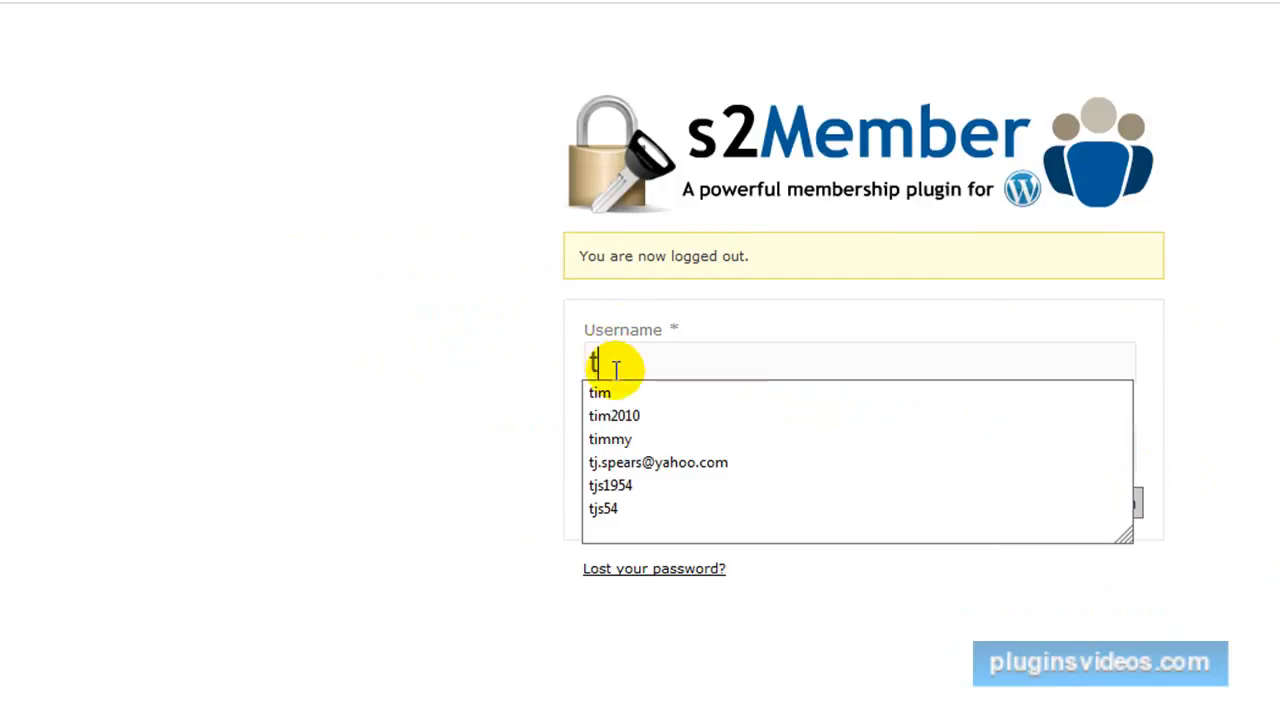
pyautogui.click(630, 486)
pyautogui.click(631, 455)
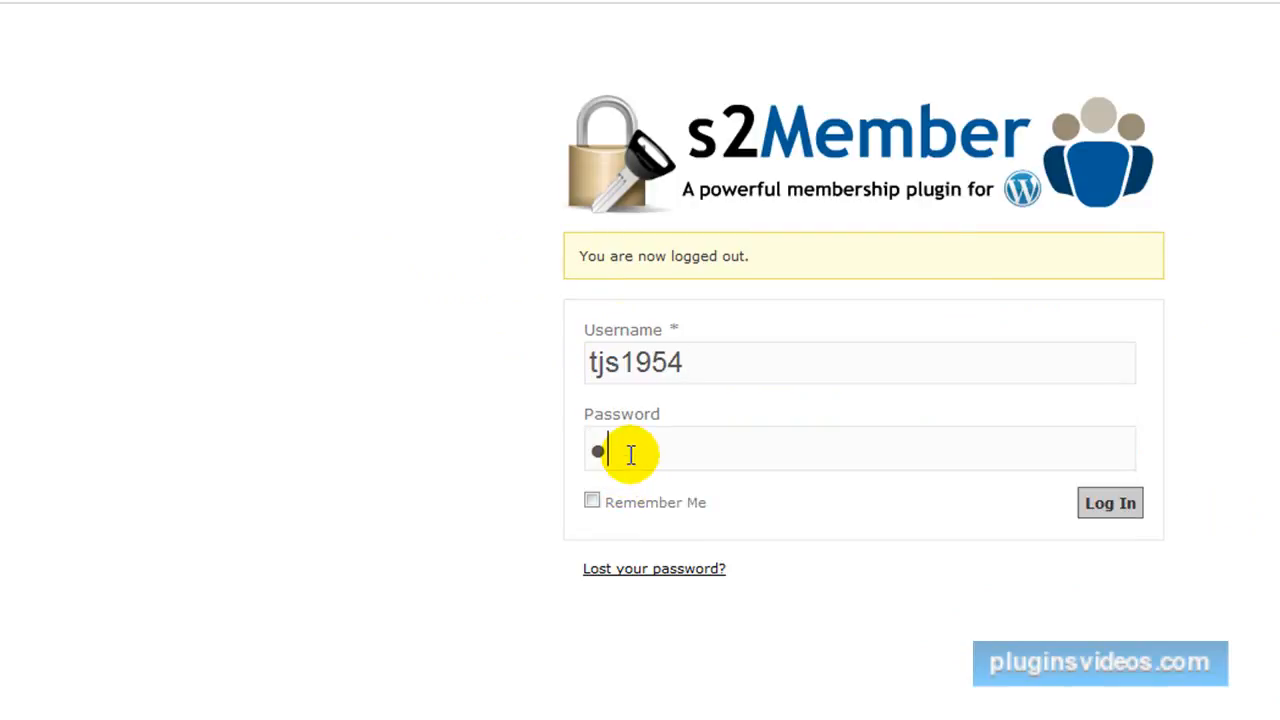
pyautogui.press('Tab')
pyautogui.press('Tab')
pyautogui.press('Return')
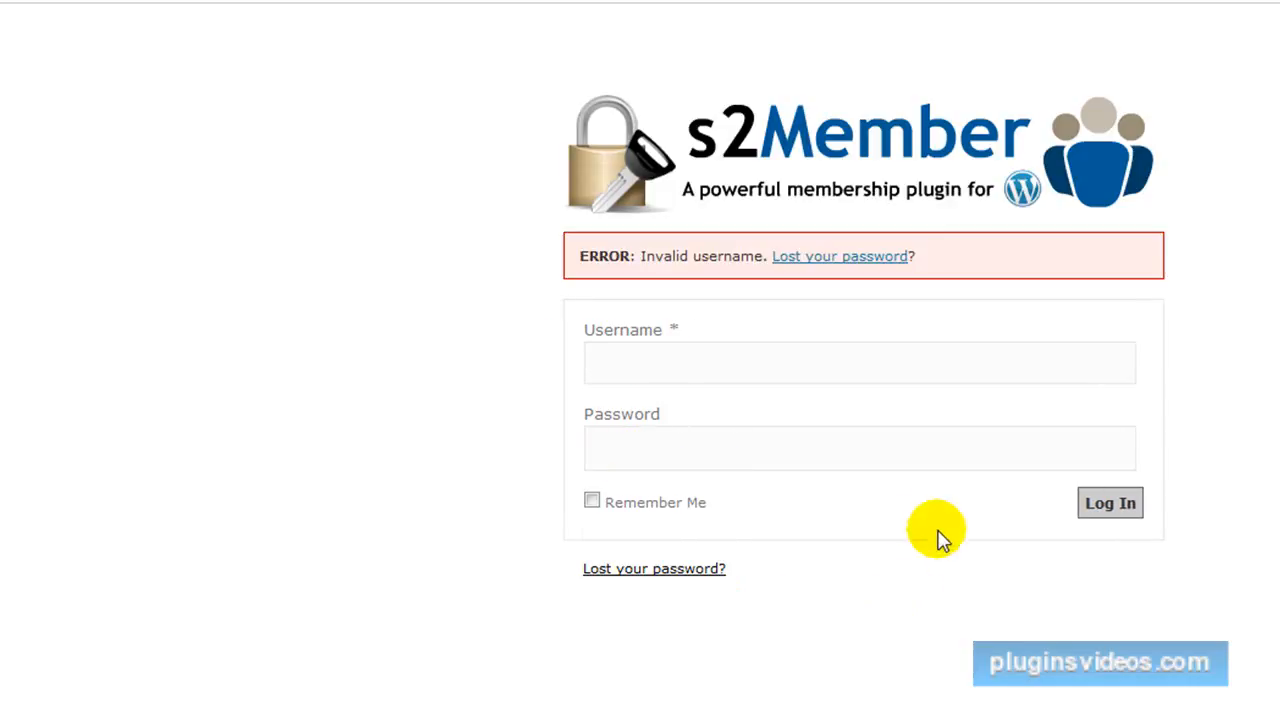
# Bring up the saved username suggestions in the s2Member login form for another login attempt.
pyautogui.click(655, 373)
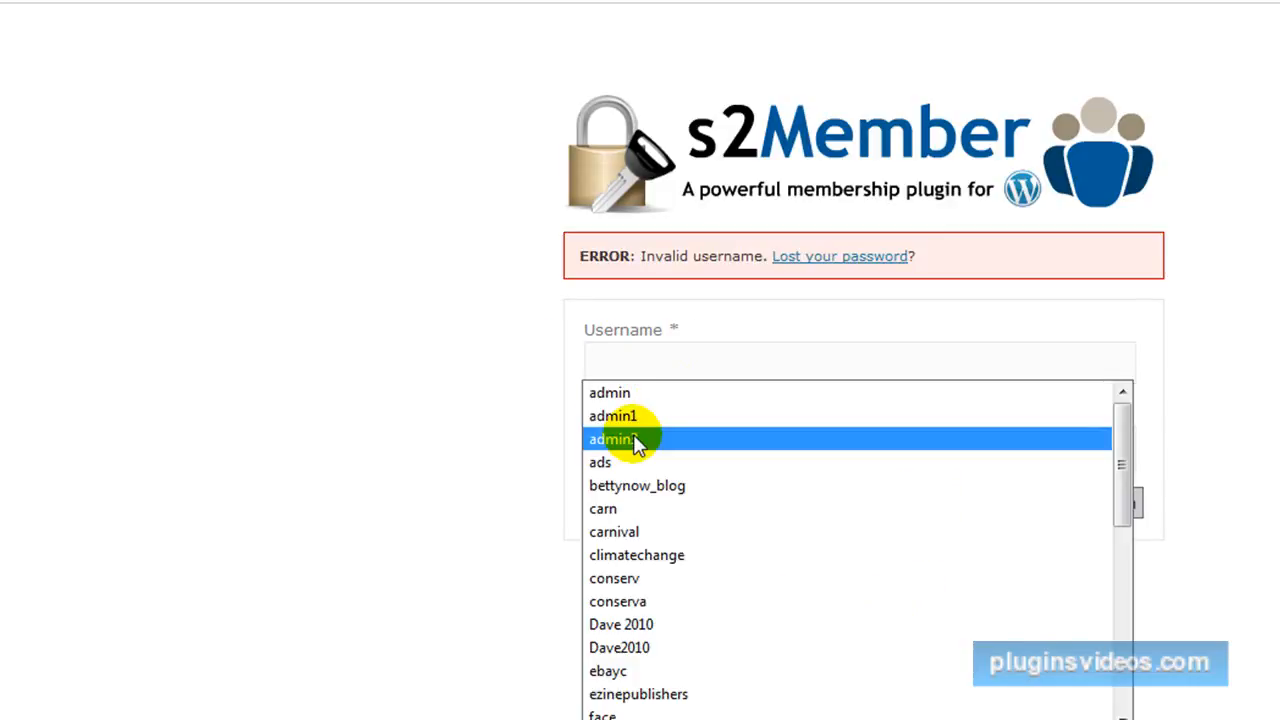
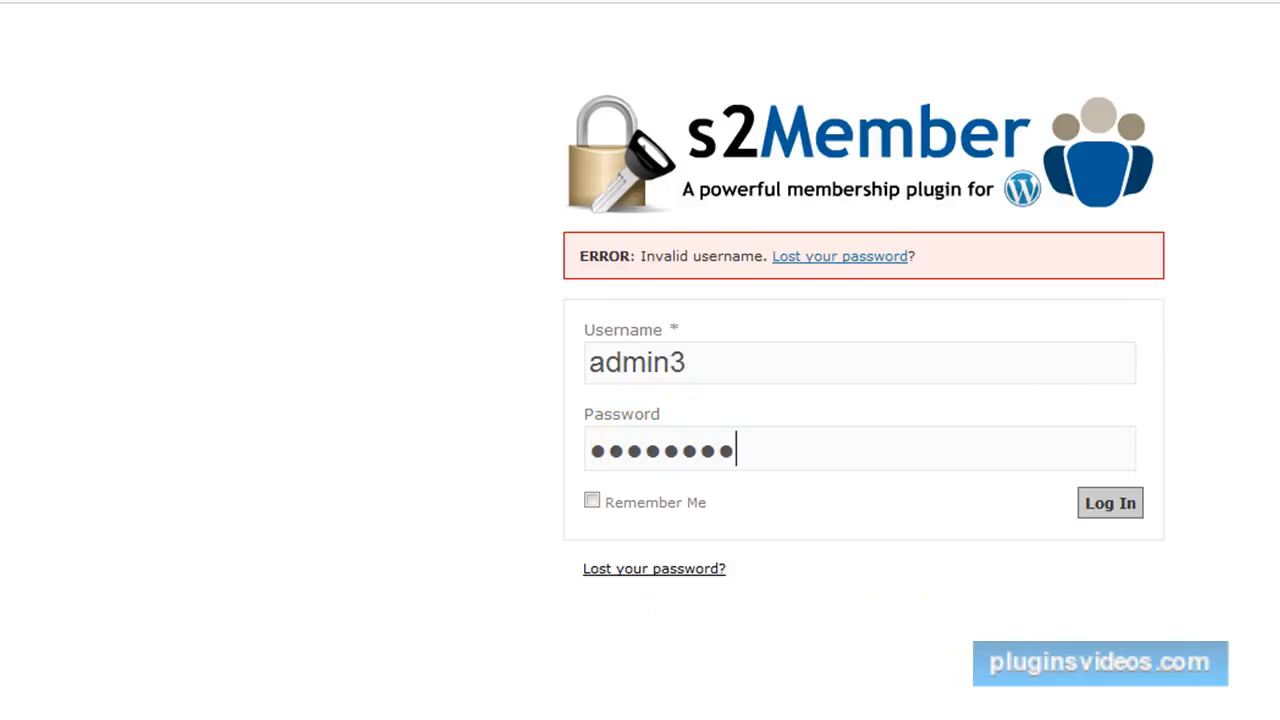
# Submit the s2Member login as admin3 and decline the offer to save the login data.
pyautogui.click(1130, 503)
pyautogui.click(771, 443)
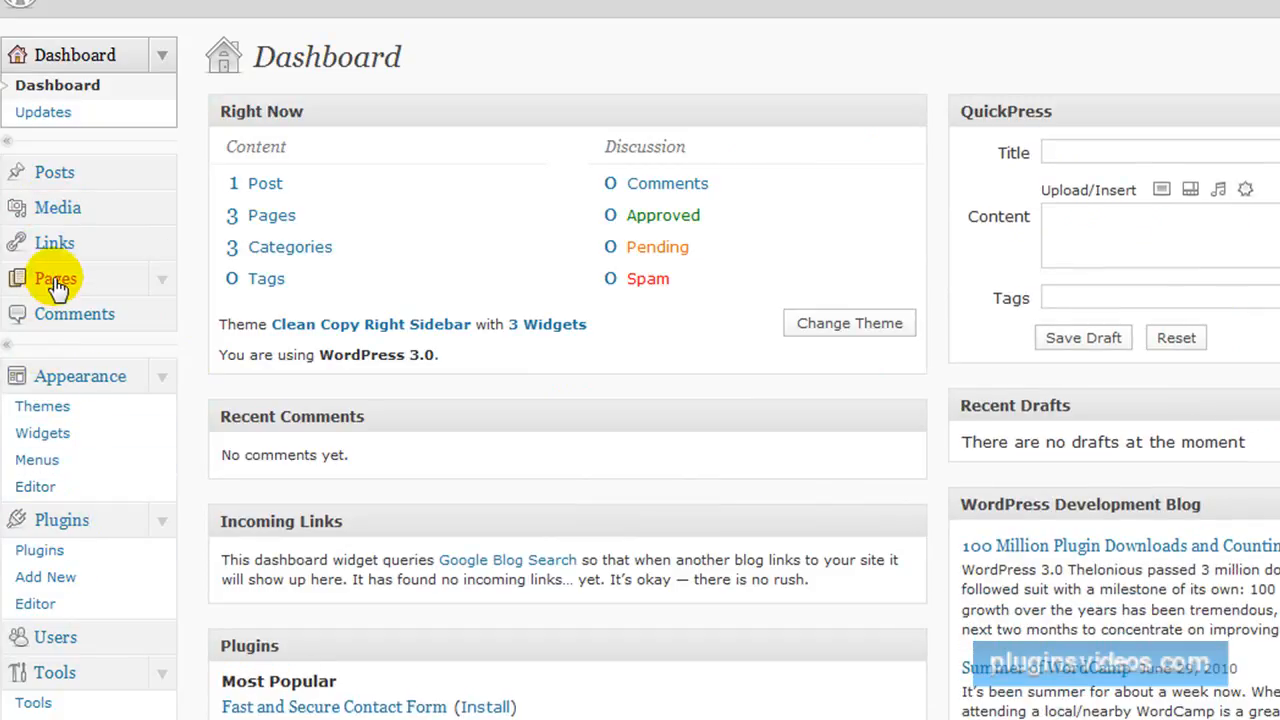
pyautogui.click(55, 280)
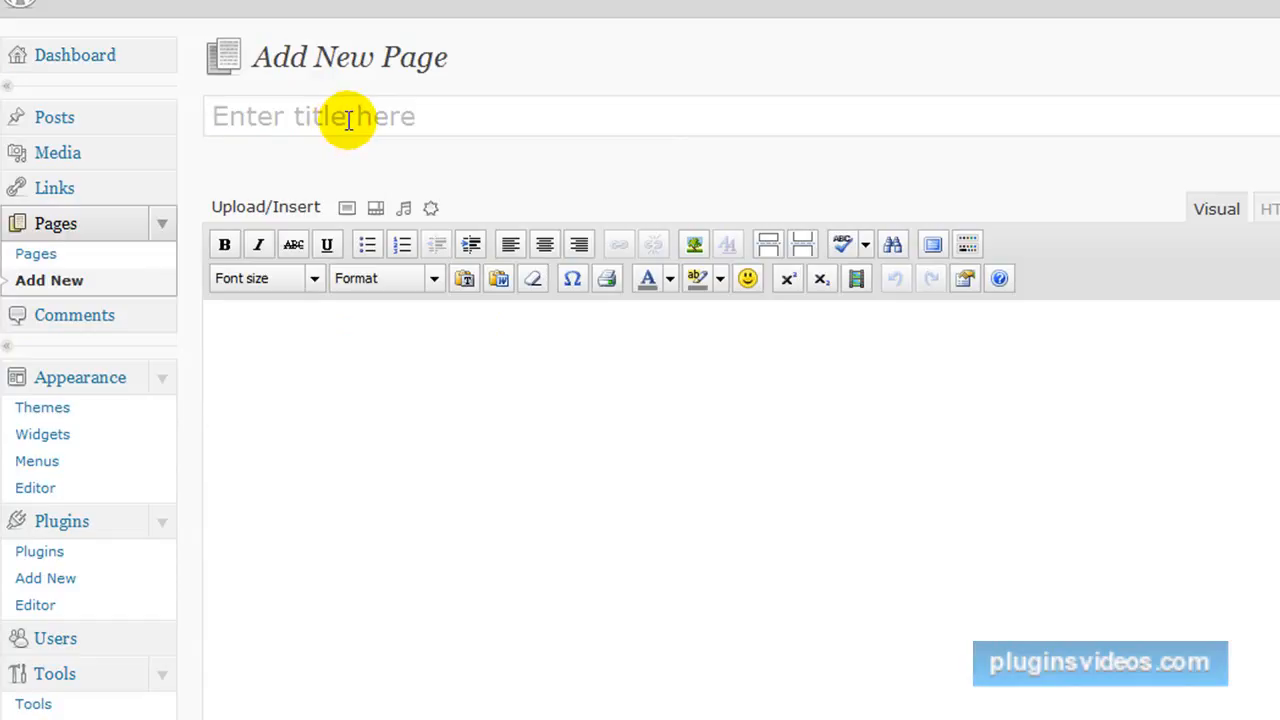
pyautogui.click(348, 119)
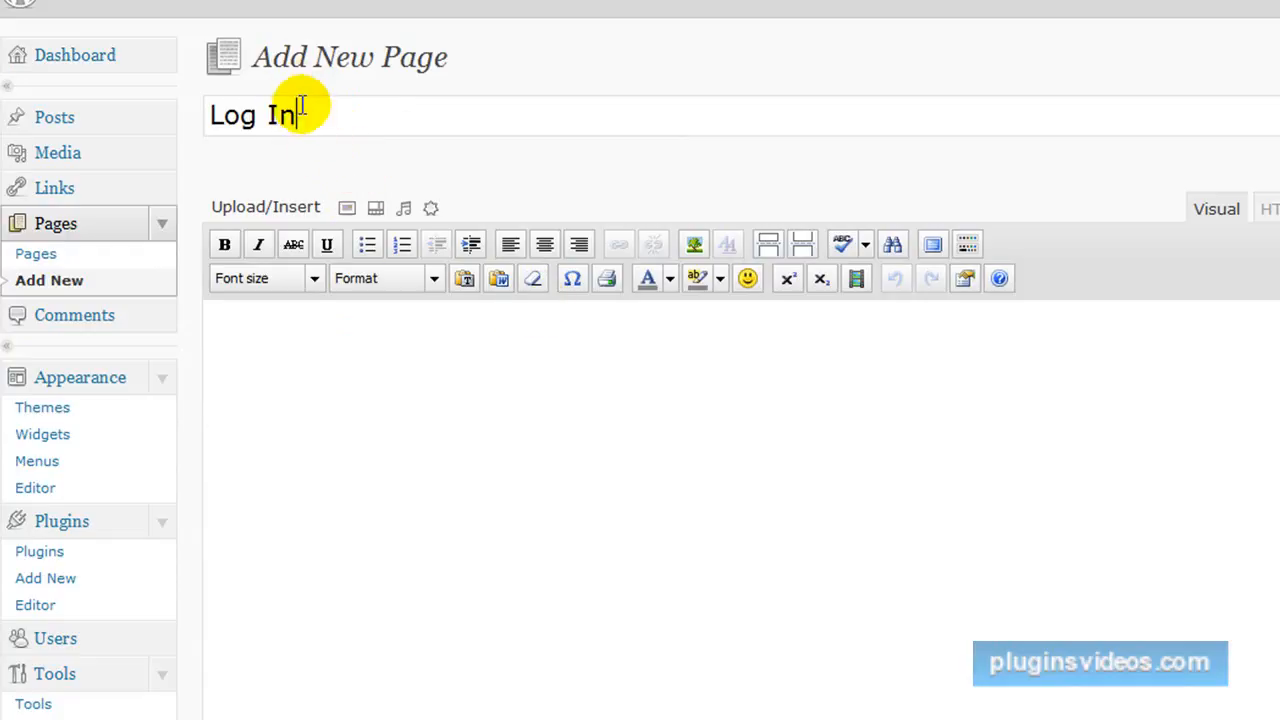
pyautogui.moveTo(297, 116); pyautogui.dragTo(151, 123)
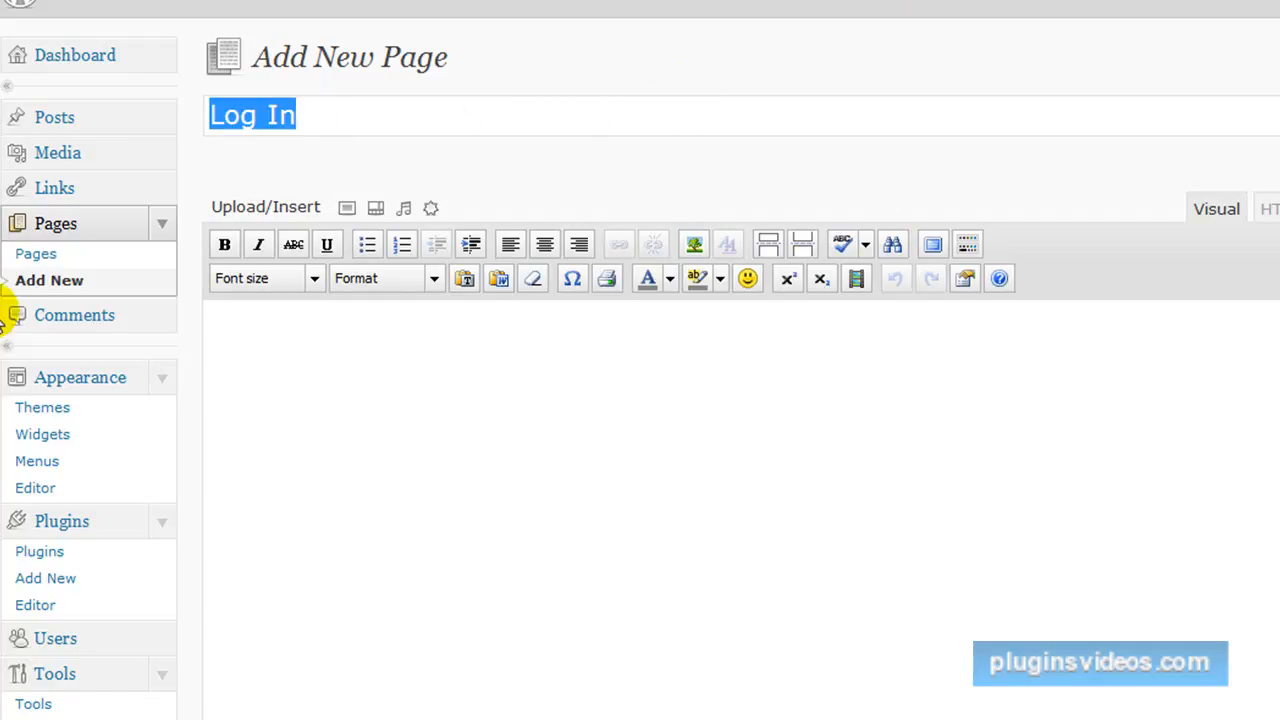
pyautogui.click(75, 190)
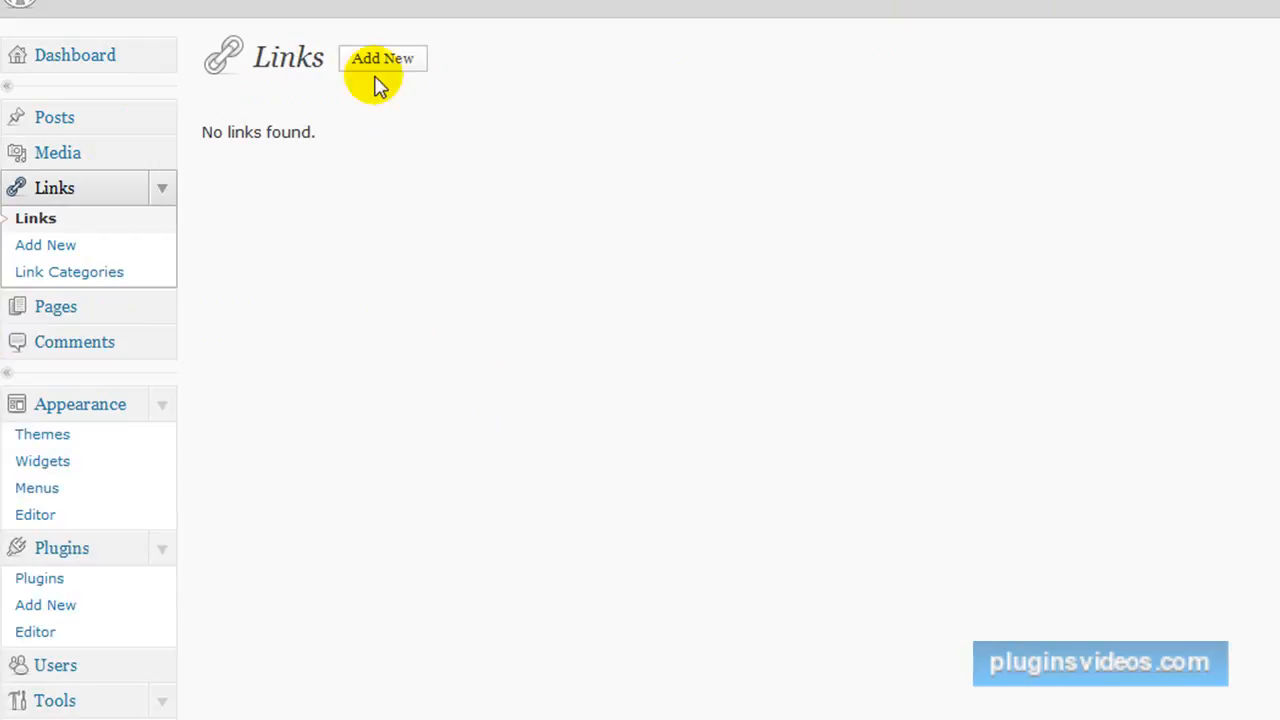
pyautogui.click(382, 60)
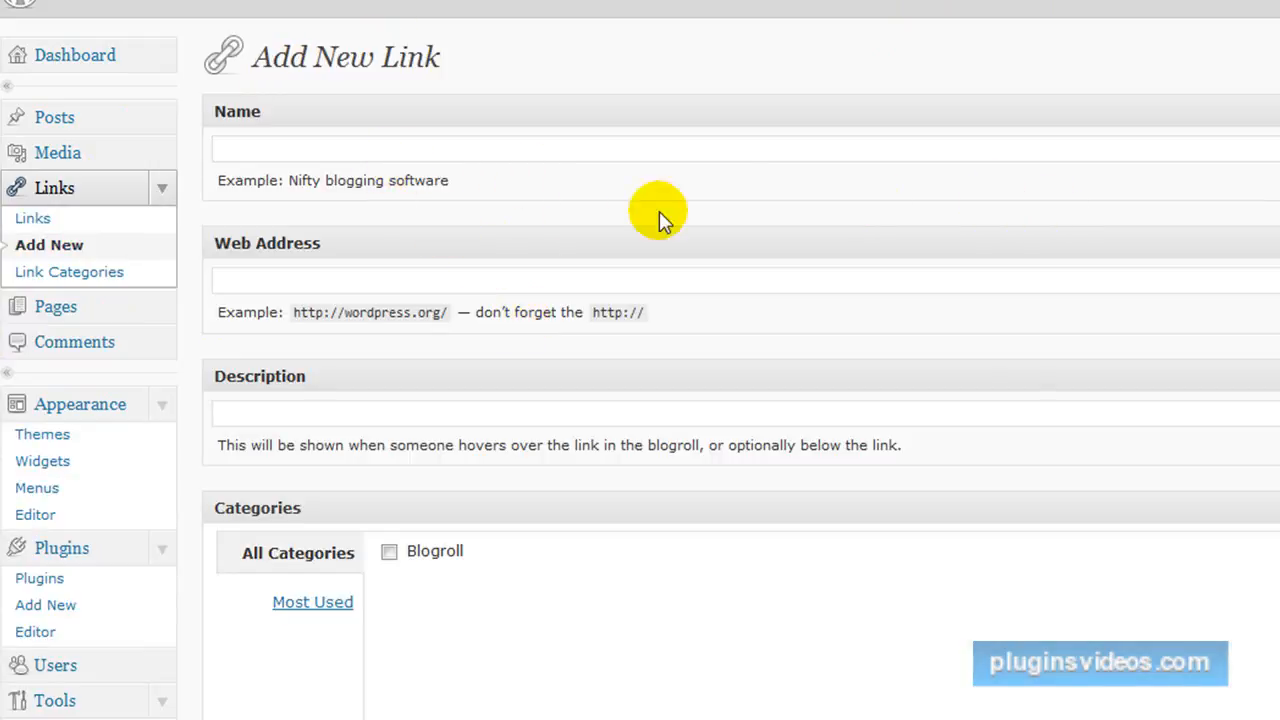
pyautogui.rightClick(306, 282)
pyautogui.click(362, 389)
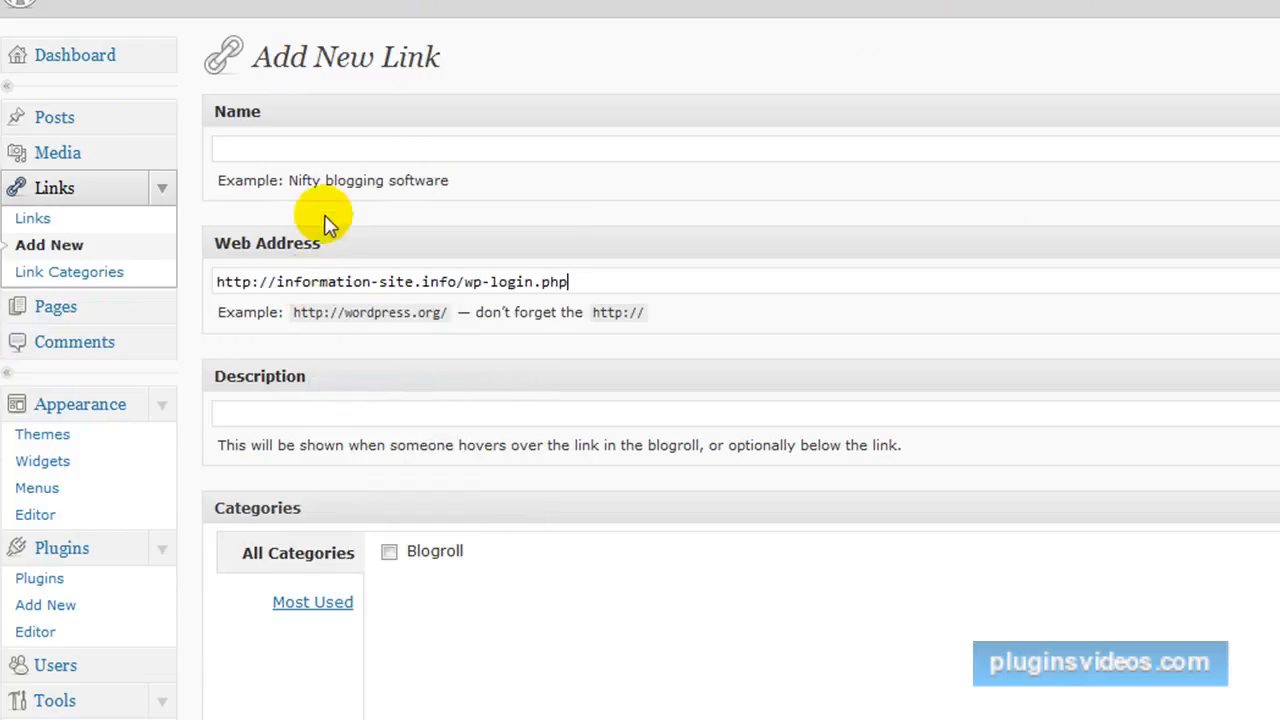
pyautogui.click(289, 147)
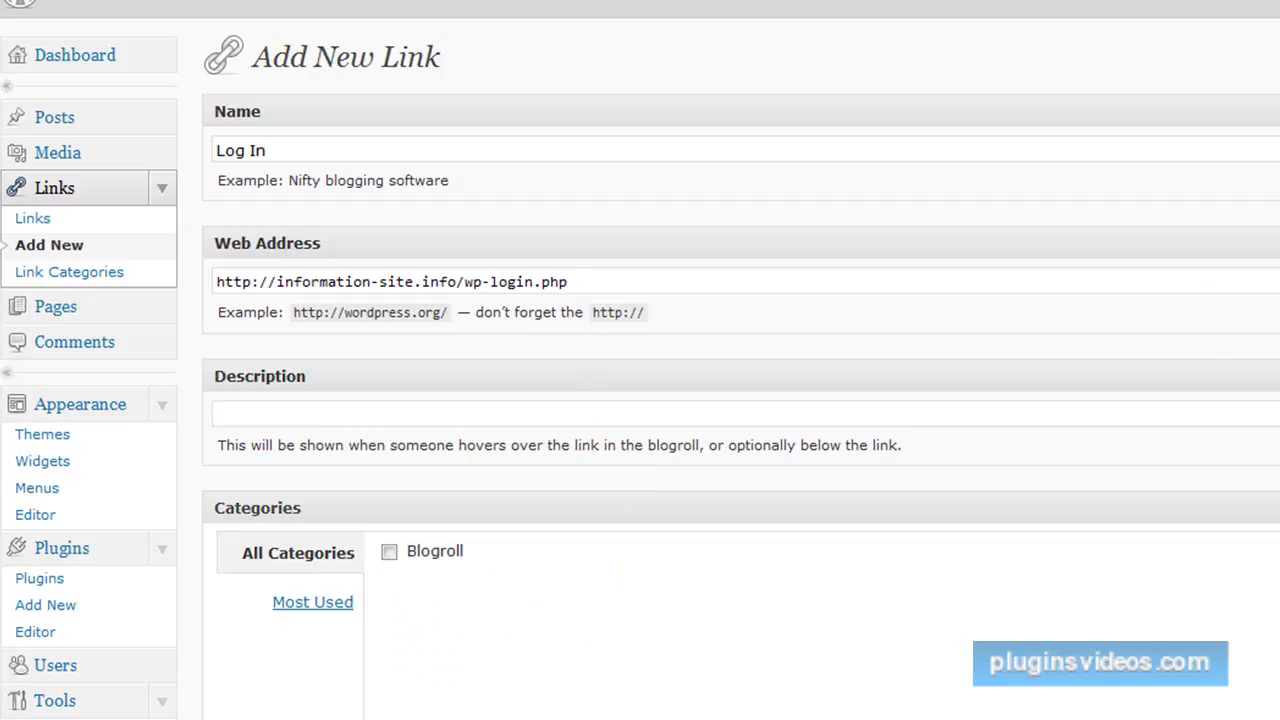
pyautogui.press('Return')
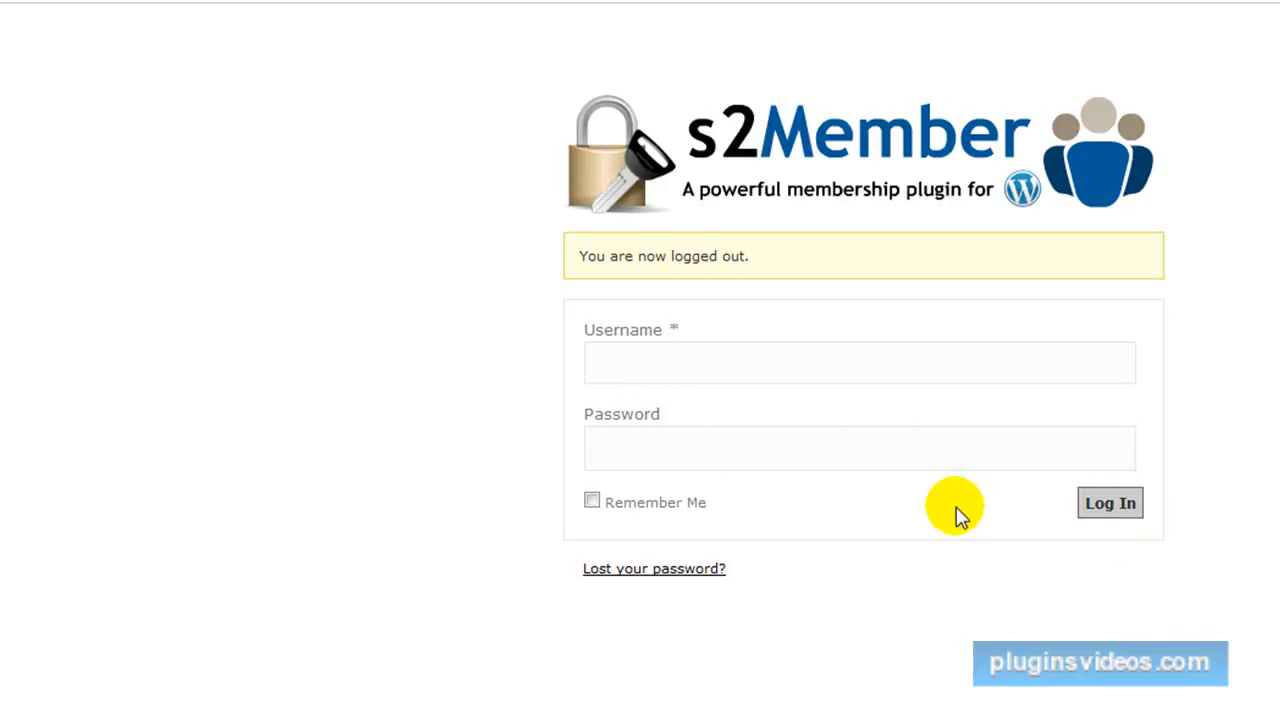
# Log in at the s2Member form as admin3 with the account password and decline saving a new Passcard.
pyautogui.click(634, 353)
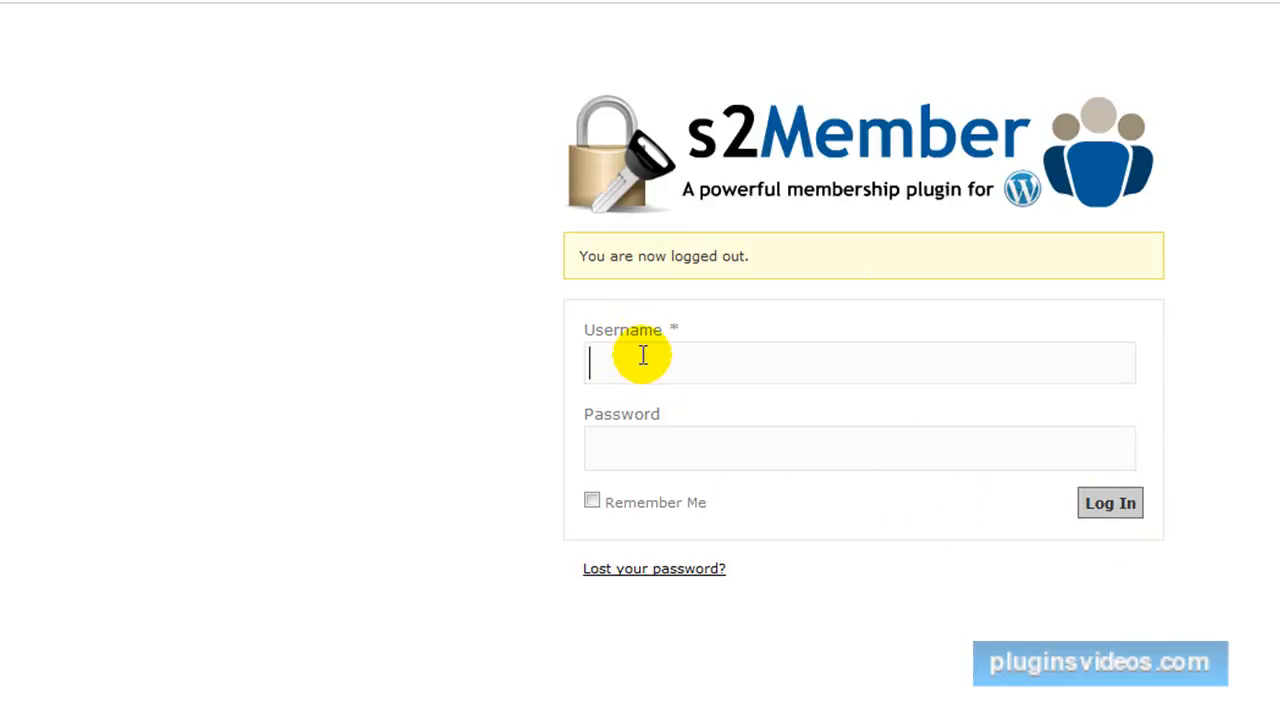
pyautogui.write('a')
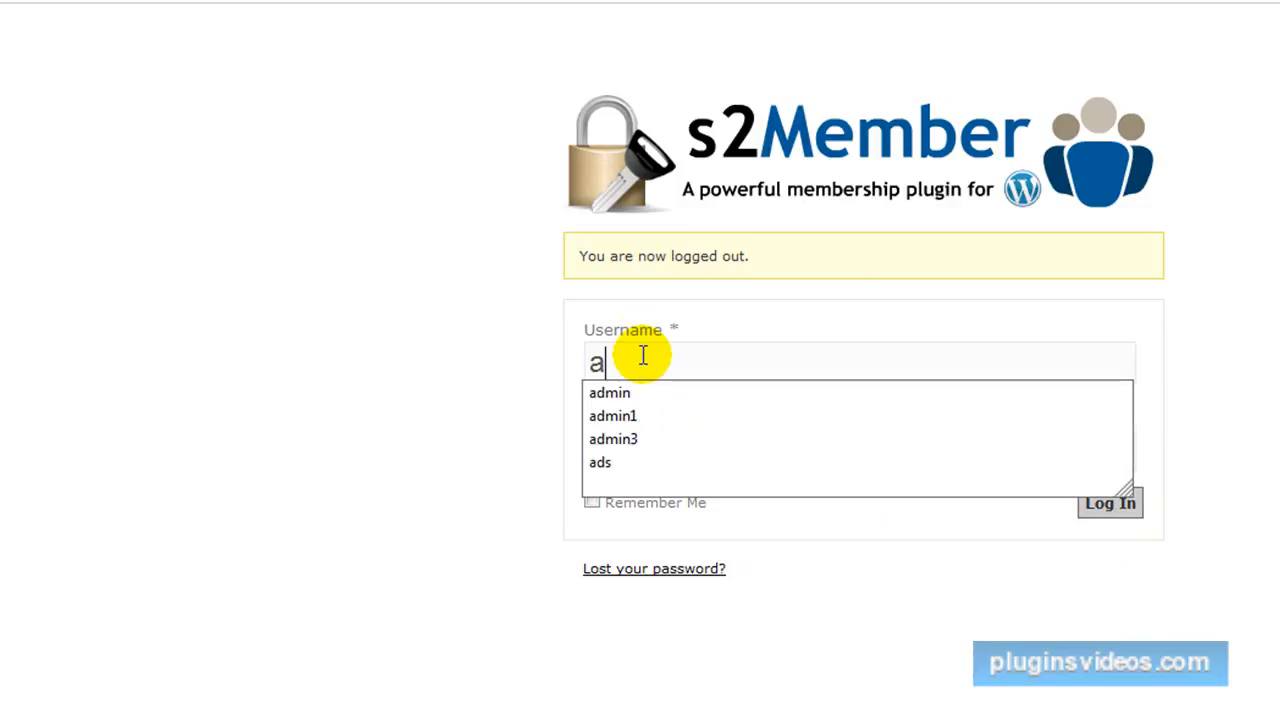
pyautogui.click(622, 440)
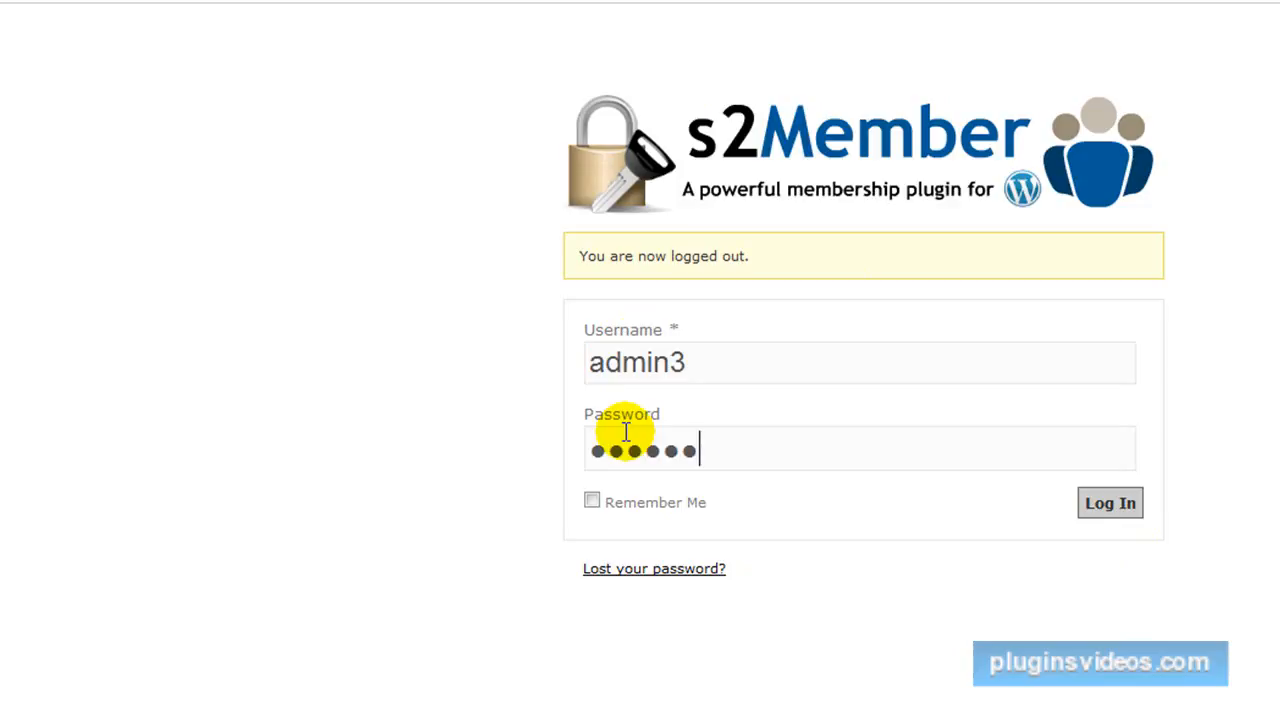
pyautogui.click(1110, 507)
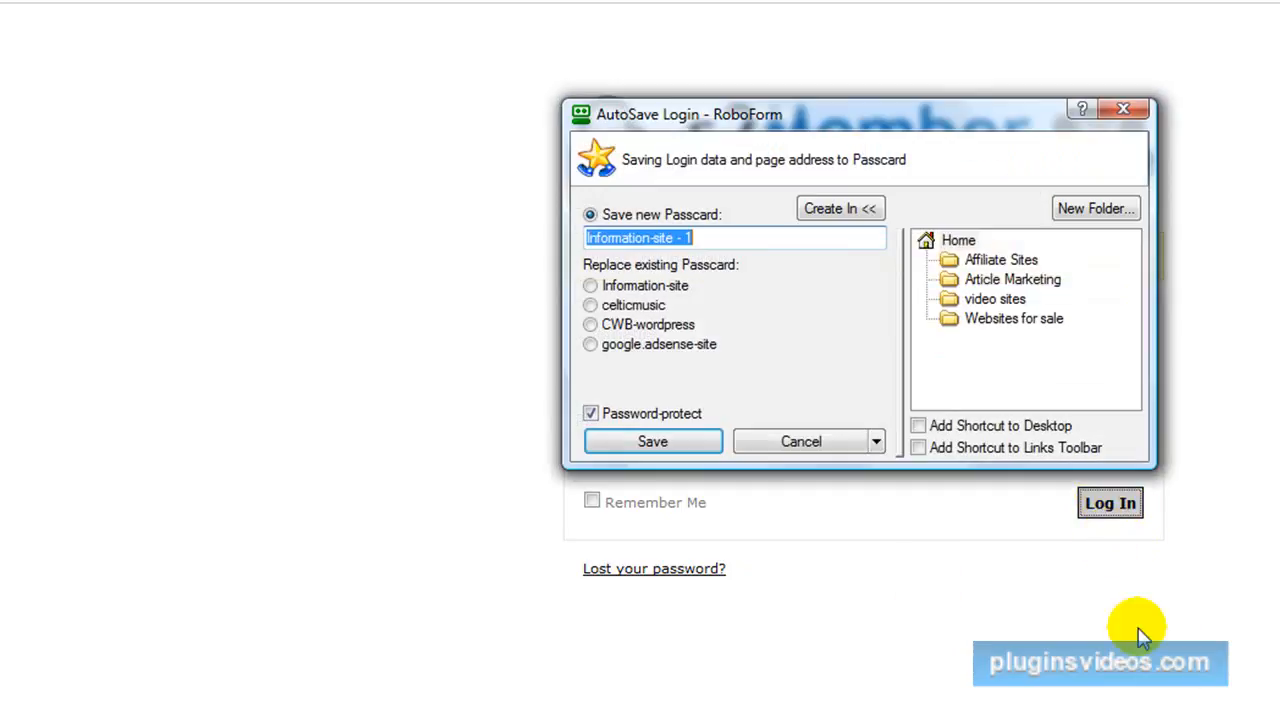
pyautogui.click(806, 446)
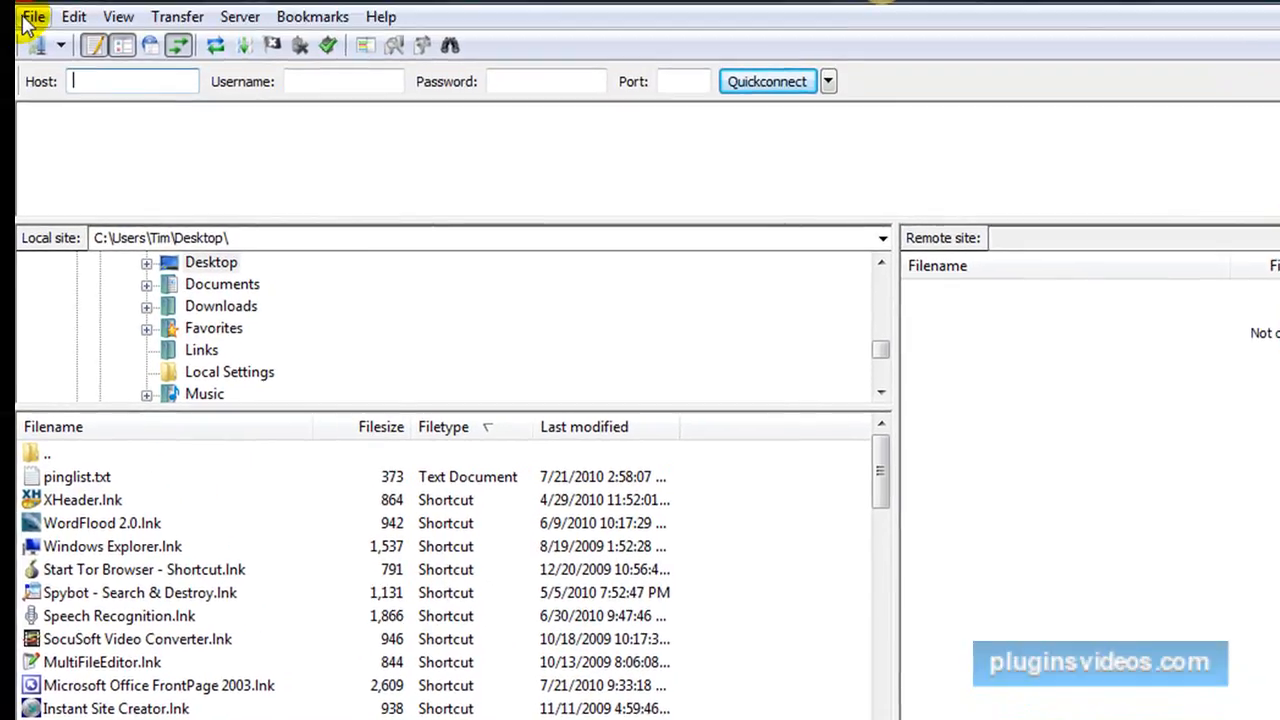
# Switch to the FTP client and connect to the website's server through the Site Manager.
pyautogui.click(30, 18)
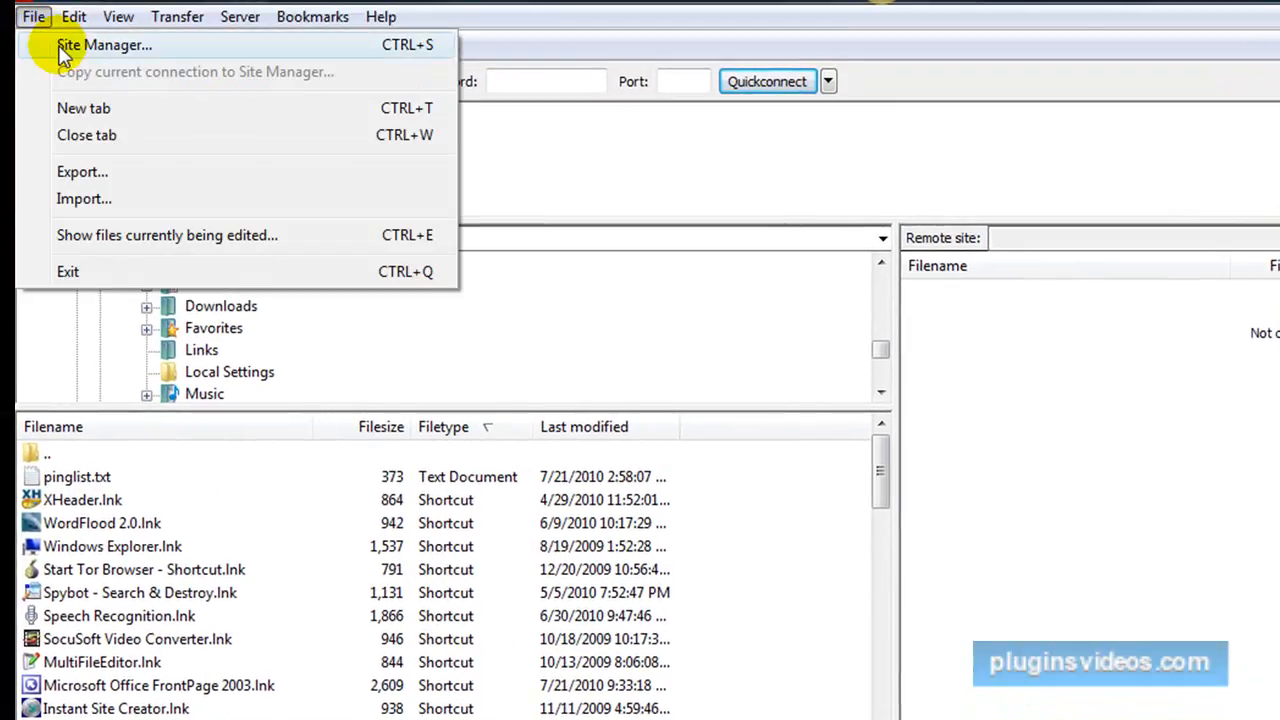
pyautogui.click(45, 43)
pyautogui.click(792, 714)
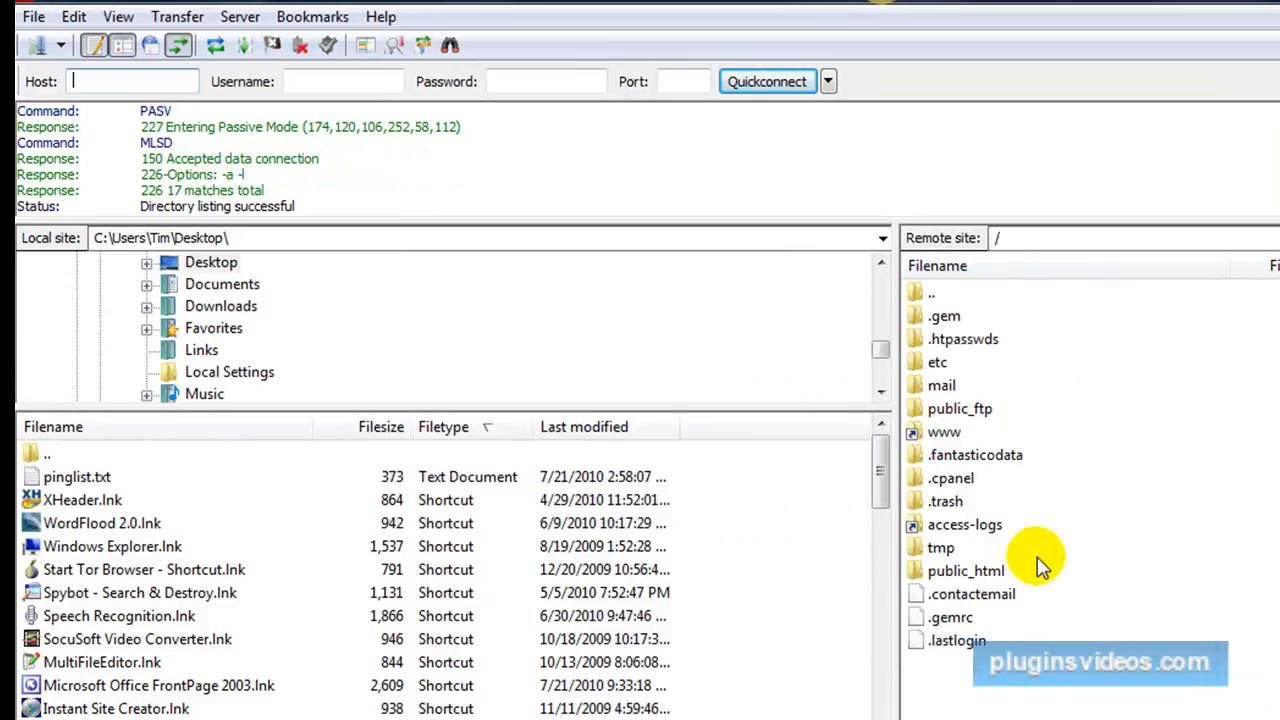
# Open the remote folder /public_html/wp-content/themes/cleancopy/clean-copy-right-sidebar-1/images.
pyautogui.doubleClick(966, 578)
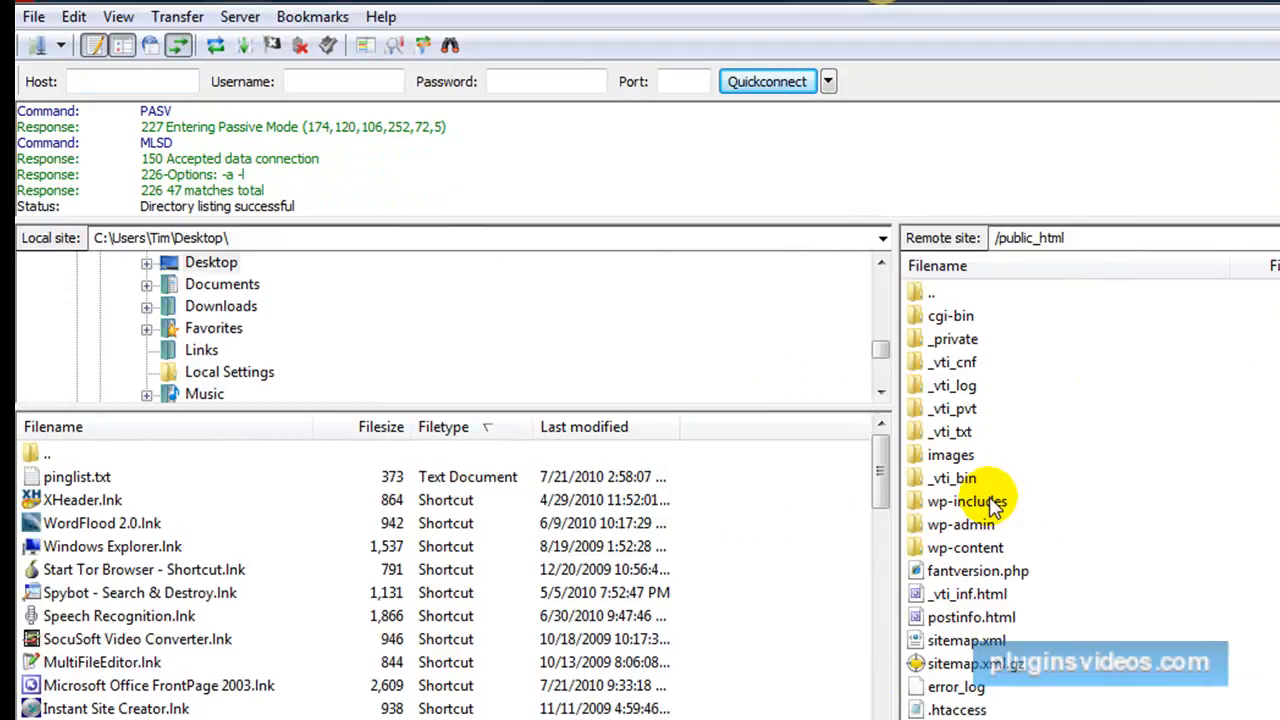
pyautogui.doubleClick(977, 546)
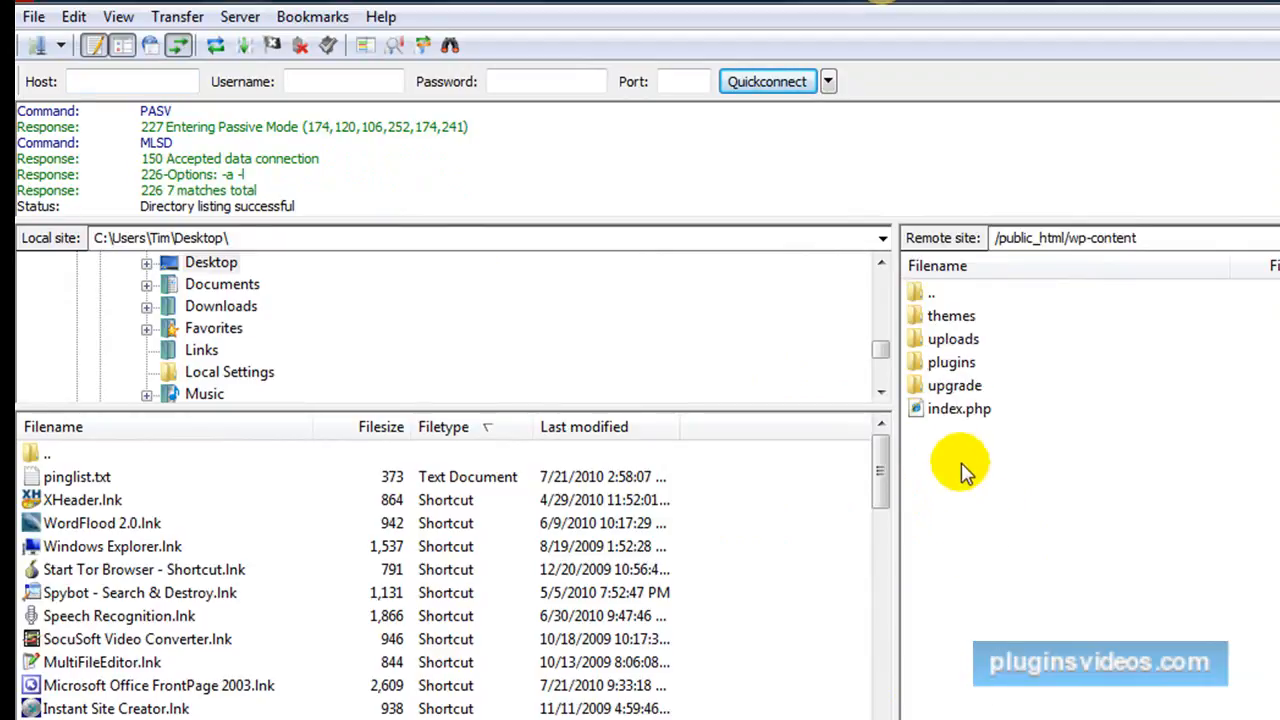
pyautogui.click(944, 320)
pyautogui.doubleClick(943, 322)
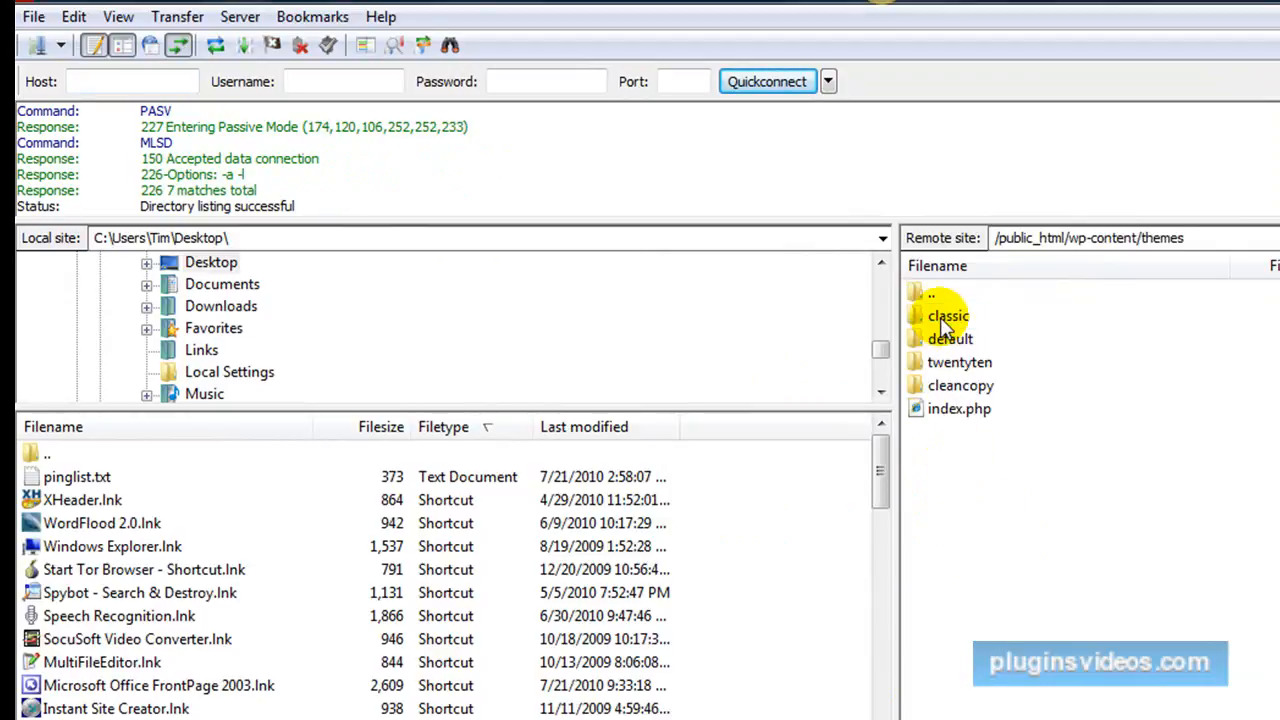
pyautogui.click(953, 387)
pyautogui.doubleClick(957, 389)
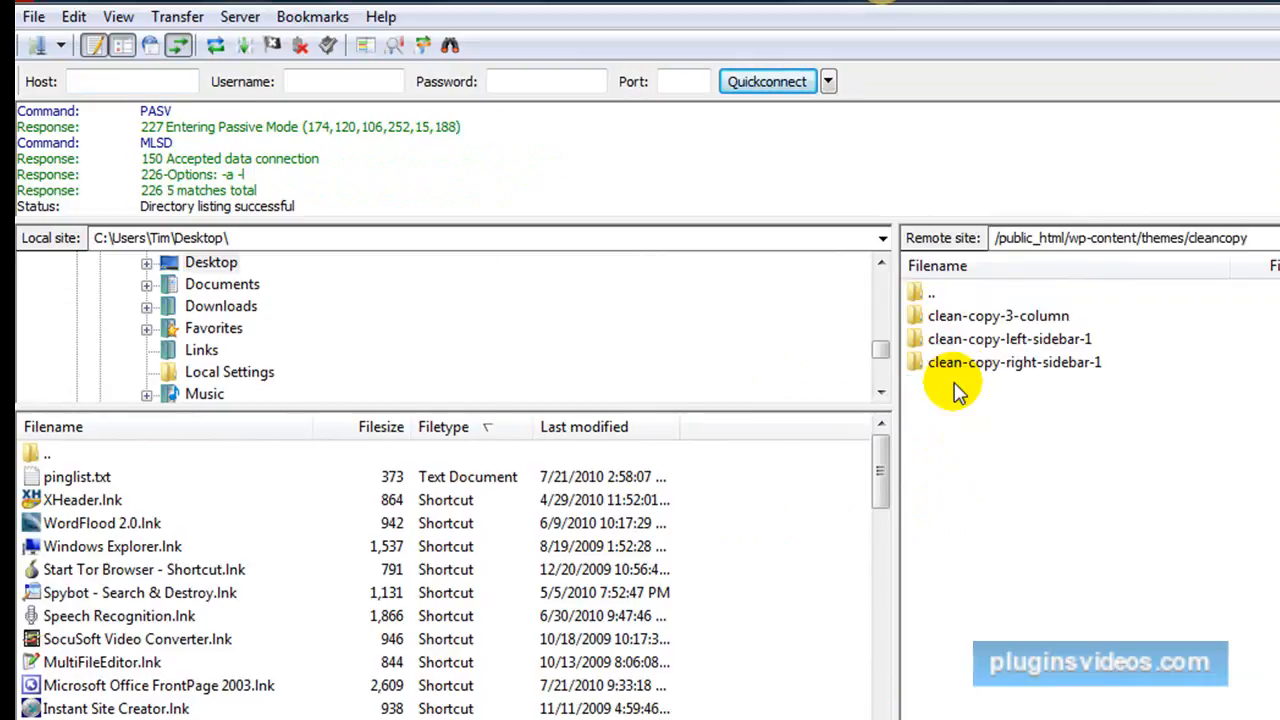
pyautogui.doubleClick(1015, 367)
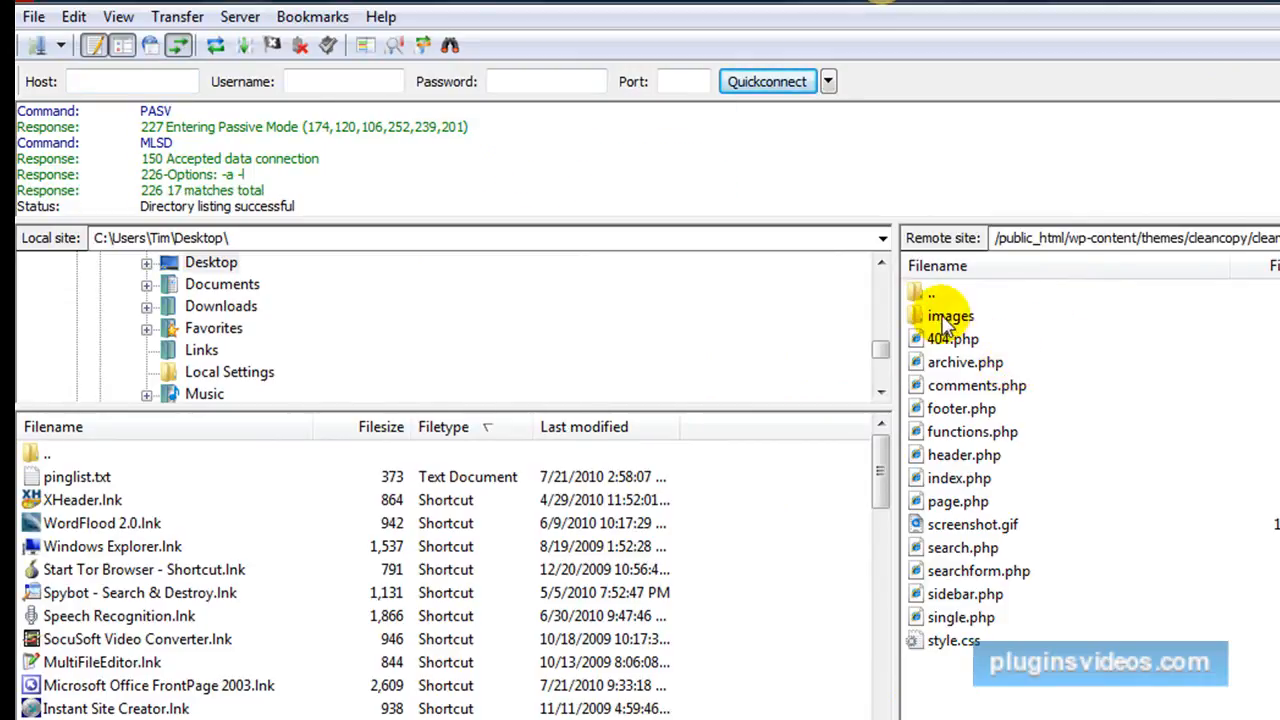
pyautogui.click(945, 322)
pyautogui.doubleClick(945, 320)
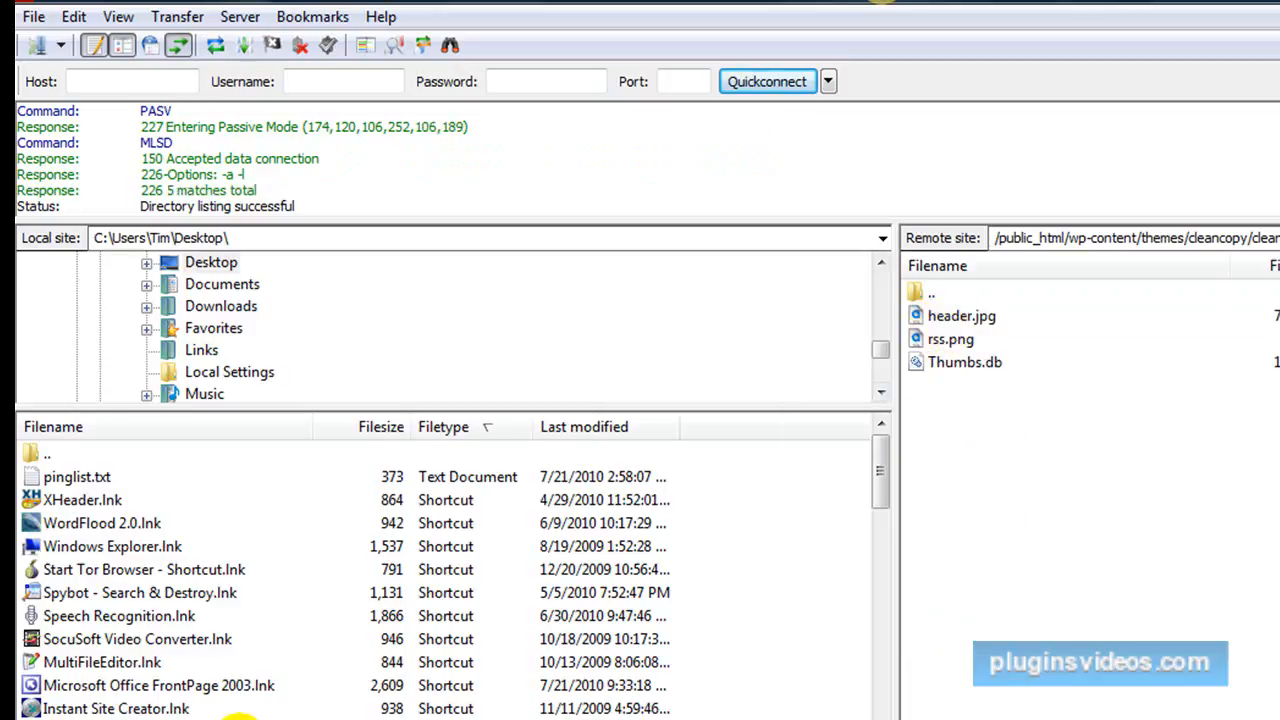
# Upload header.jpg from the local Desktop to the theme's images folder, overwriting the existing file.
pyautogui.scroll(-3, 240, 712)
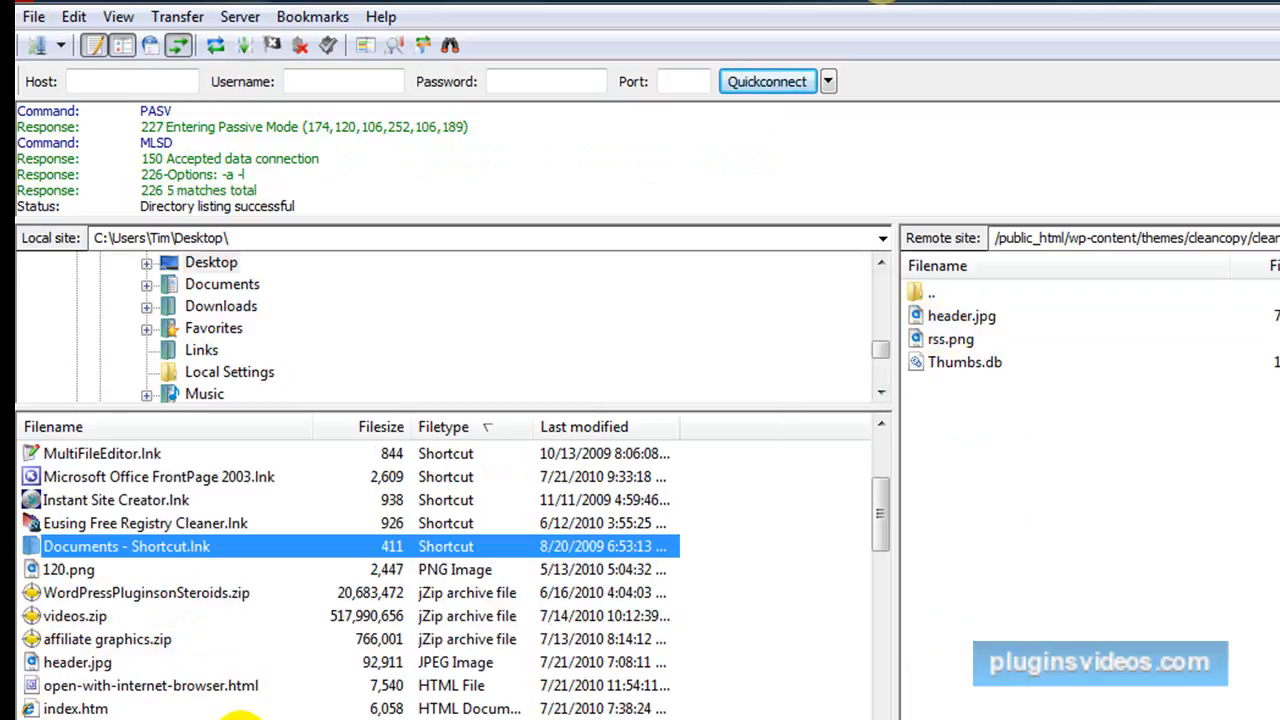
pyautogui.click(78, 664)
pyautogui.rightClick(78, 666)
pyautogui.click(135, 679)
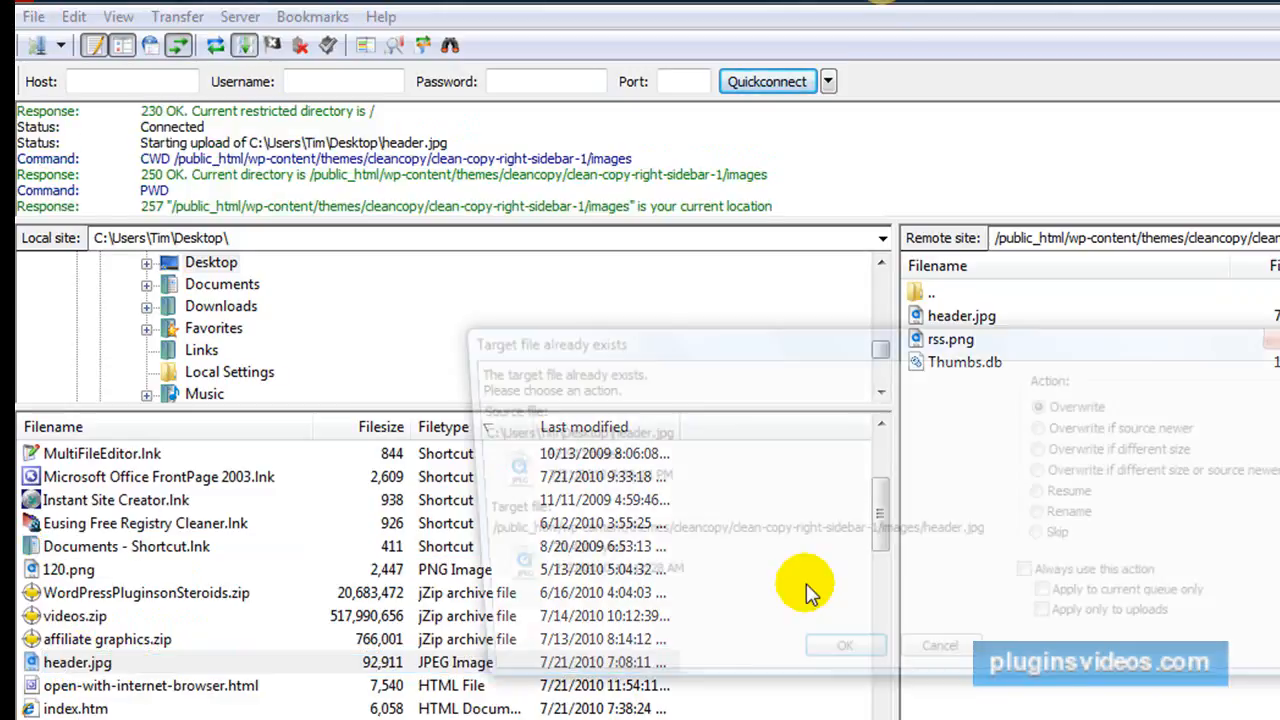
pyautogui.click(835, 664)
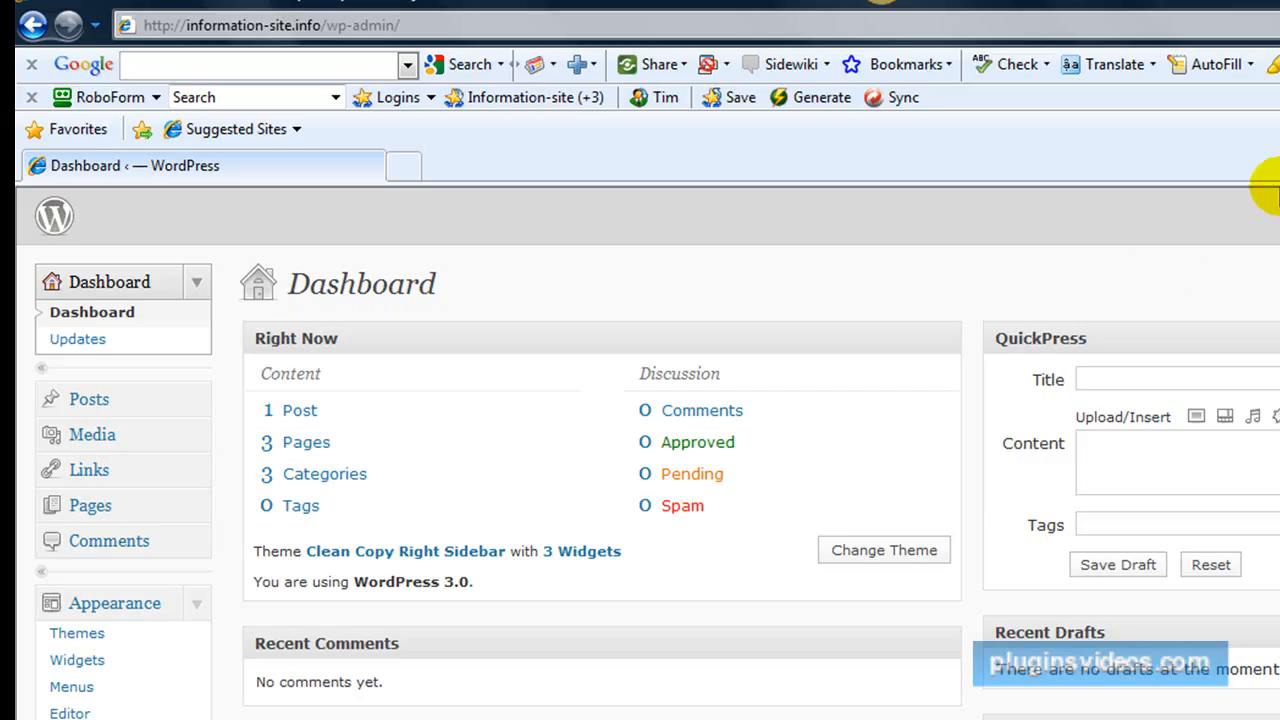
pyautogui.click(1263, 25)
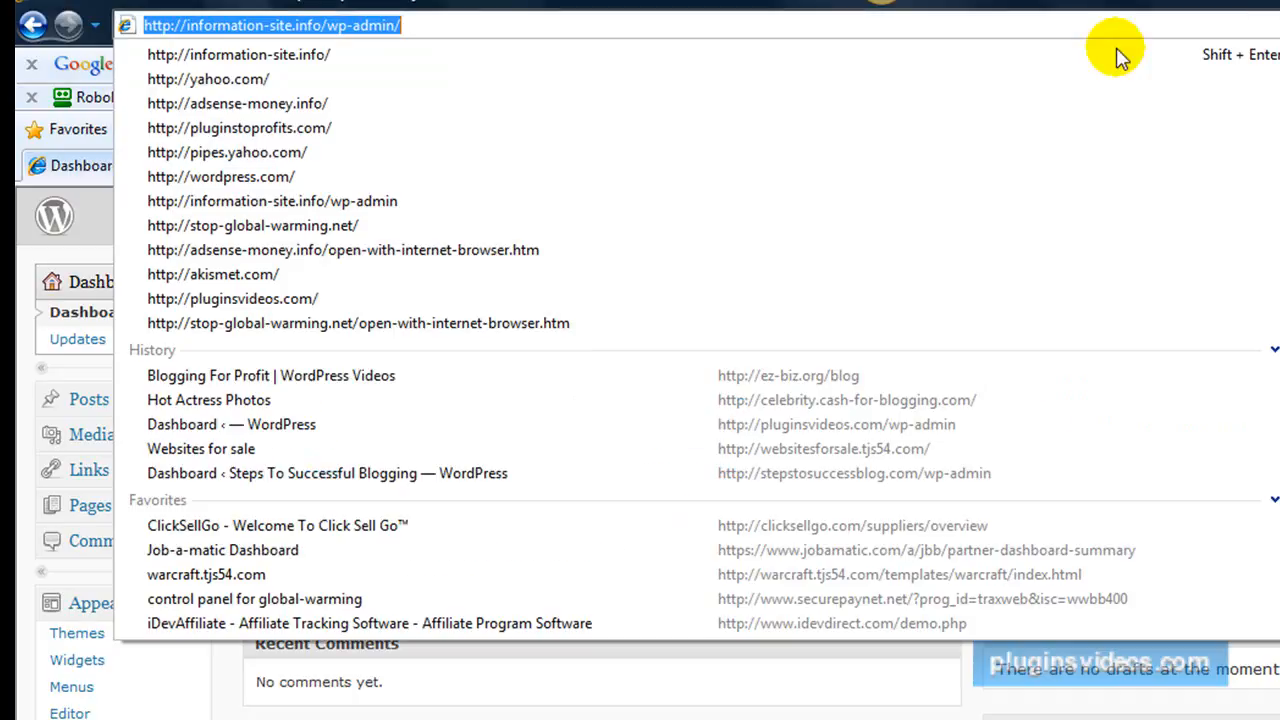
pyautogui.click(292, 54)
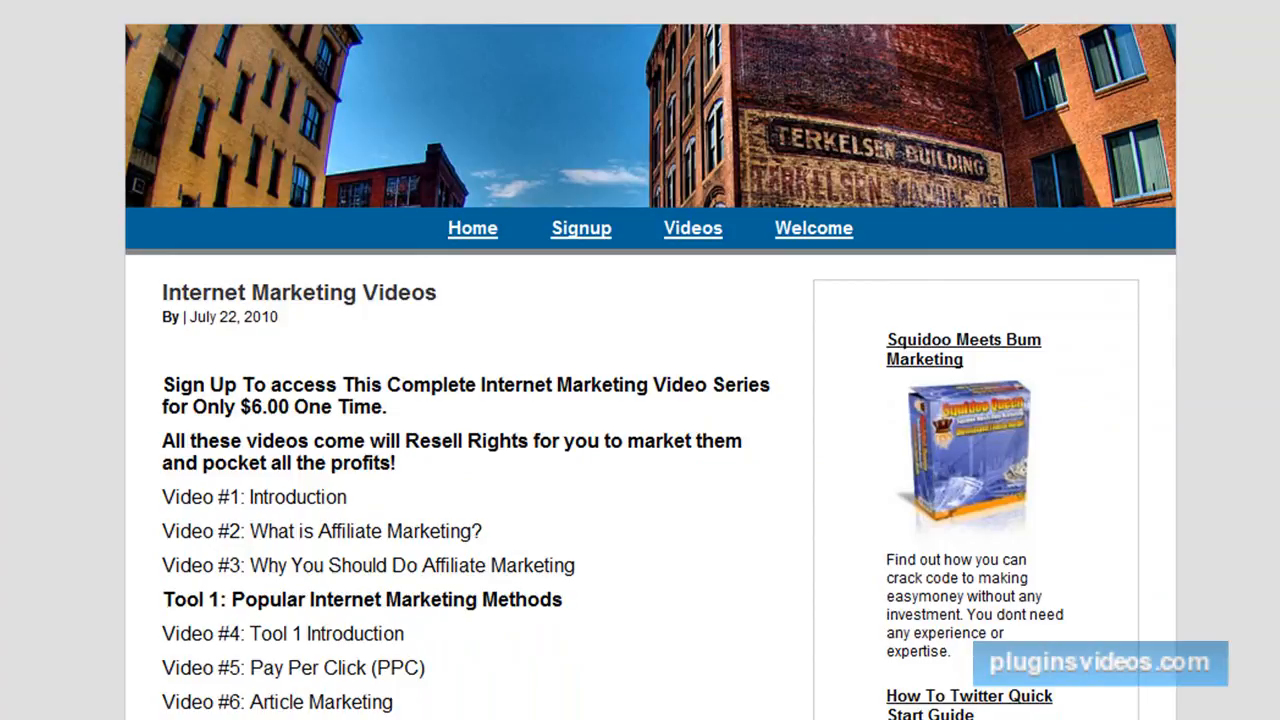
pyautogui.press('F5')
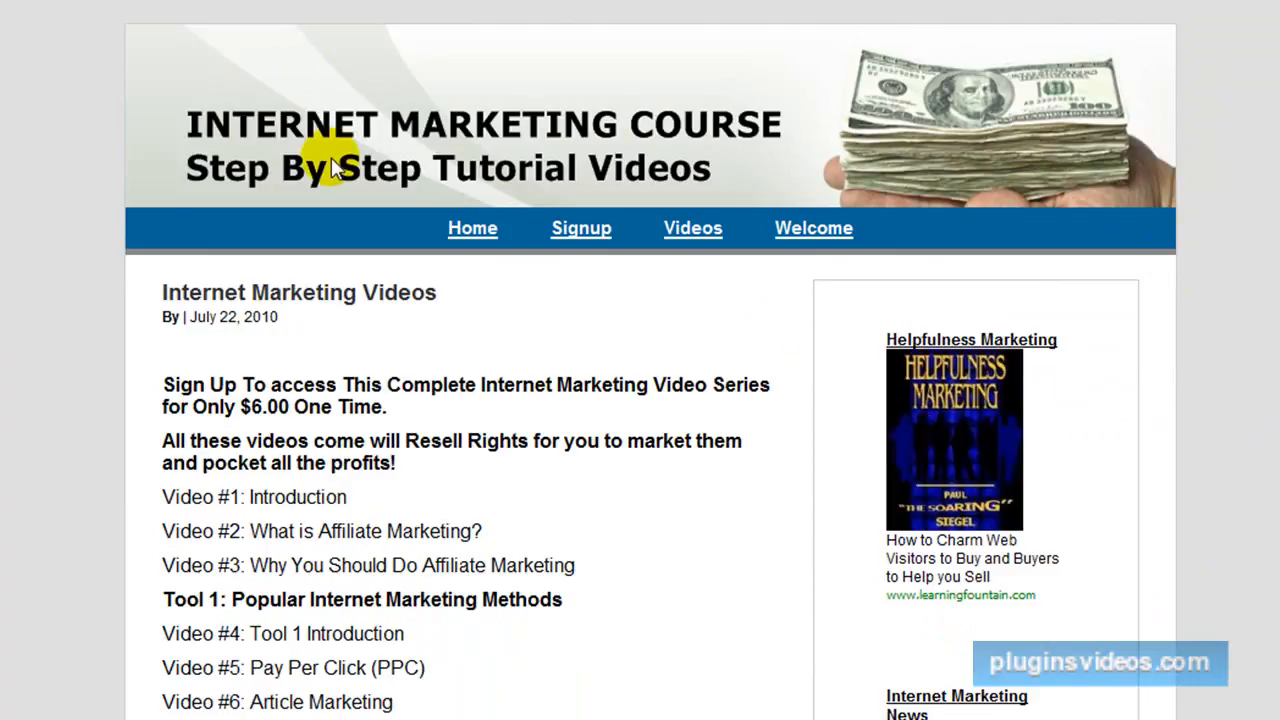
# Go to the site's Home page and examine the Meta links in its sidebar.
pyautogui.click(476, 232)
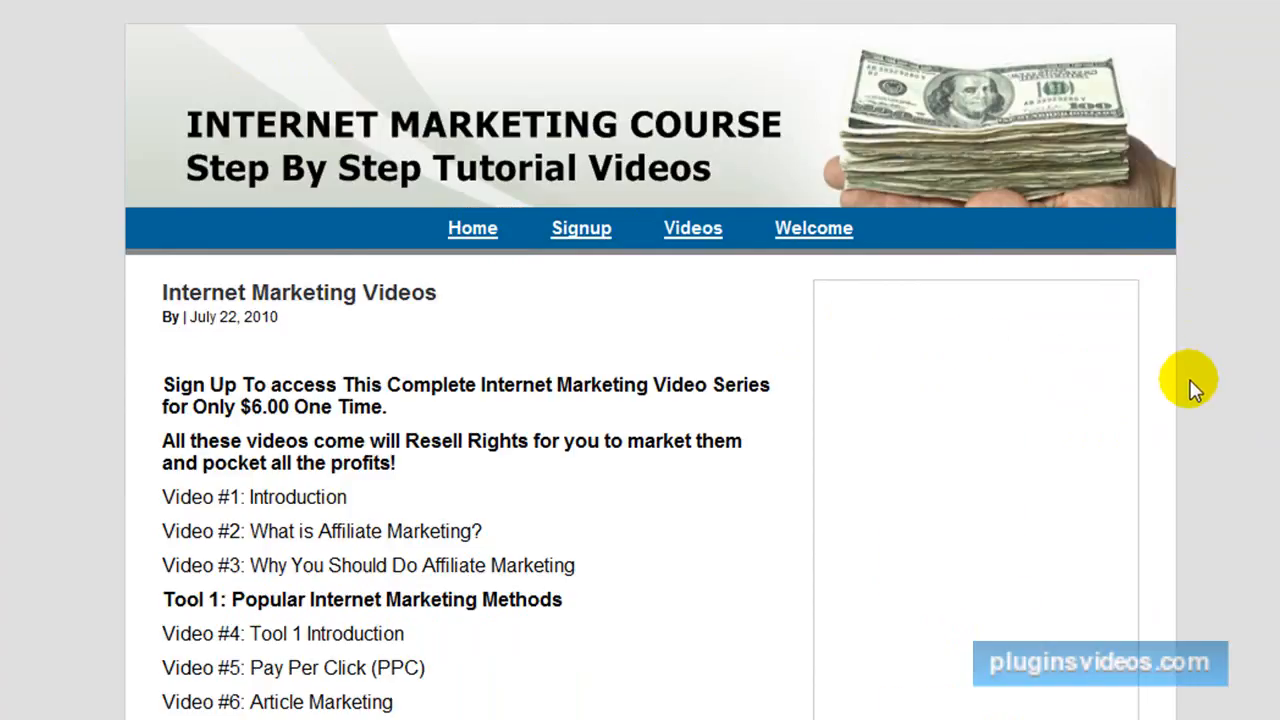
pyautogui.scroll(-6, 1188, 385)
pyautogui.scroll(-8, 1188, 393)
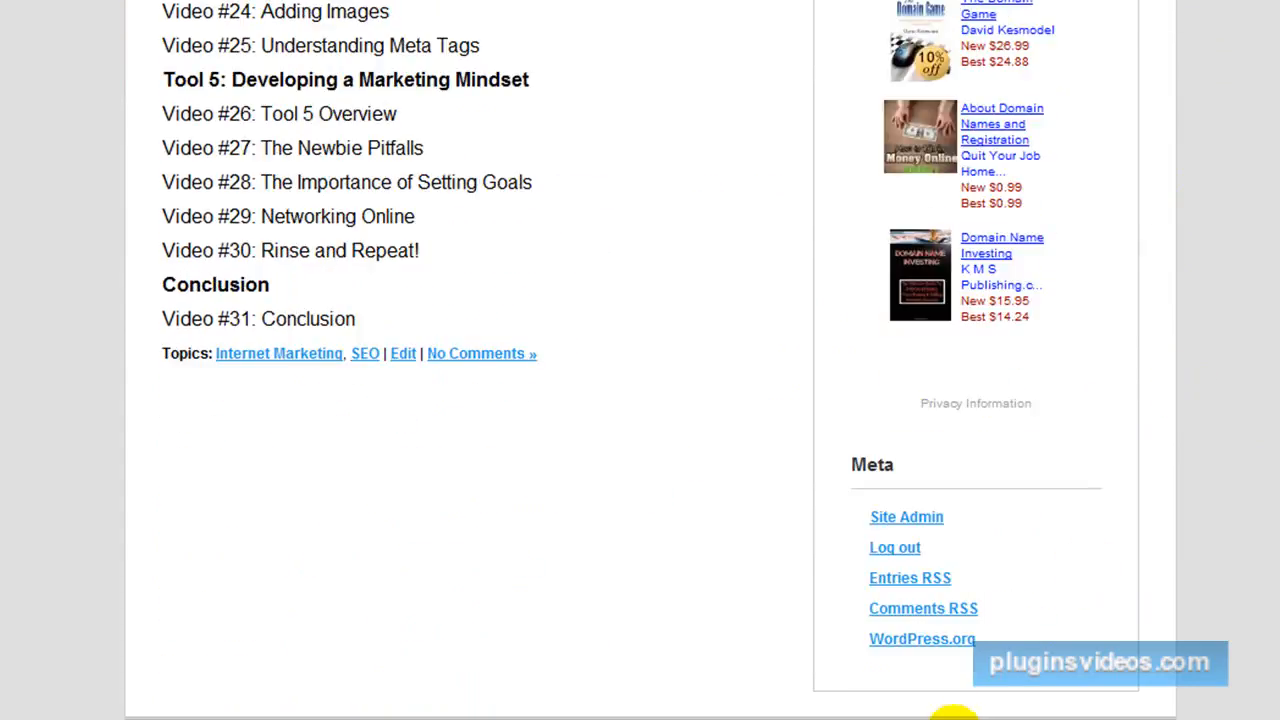